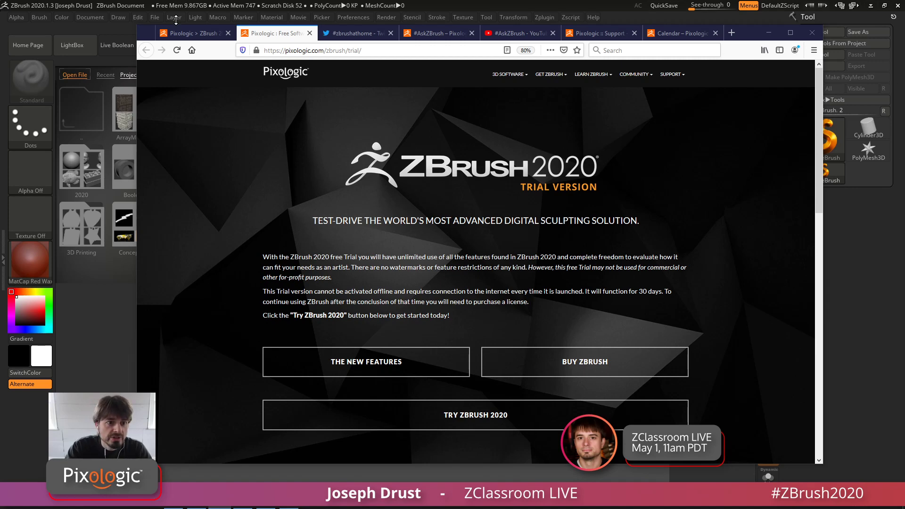
# Step: View the Pixologic store's ZBrush 2020 licensing page, followed by its ZBrushCore 2020 page
pyautogui.click(196, 34)
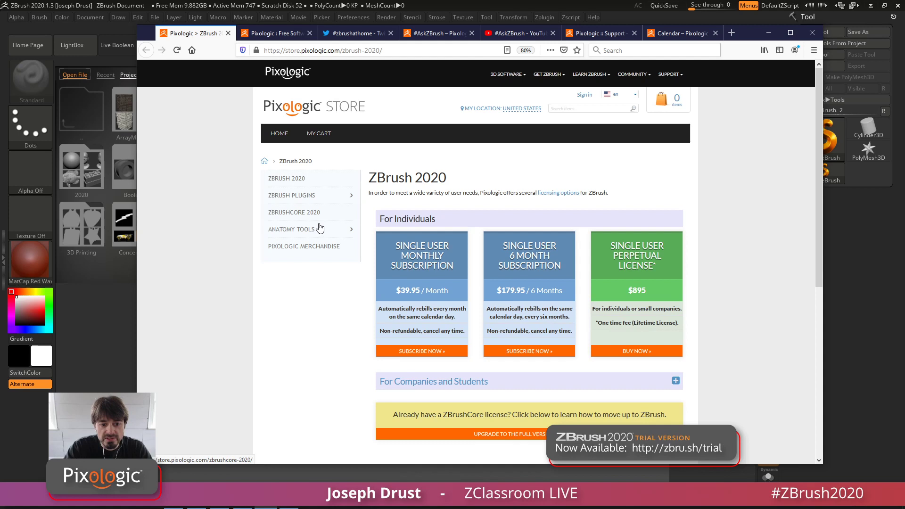
pyautogui.click(303, 216)
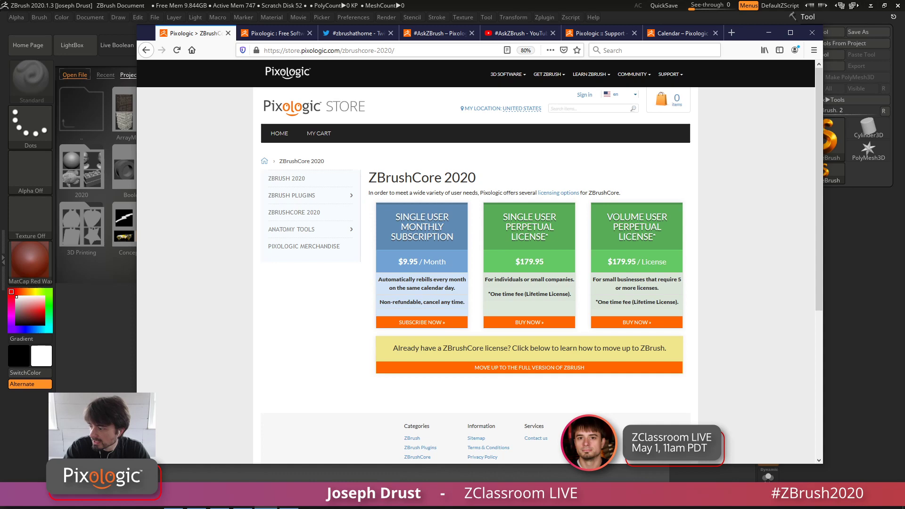
# Step: Switch to ACDSee and compare the example renders of the character mugs and the elephant heart keychain
pyautogui.hotkey('alt', 'Tab')
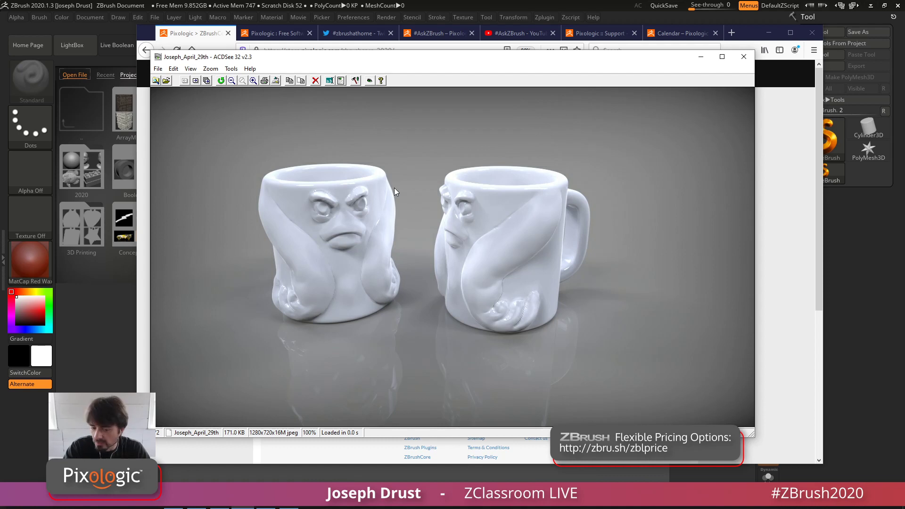
pyautogui.scroll(-1, 451, 207)
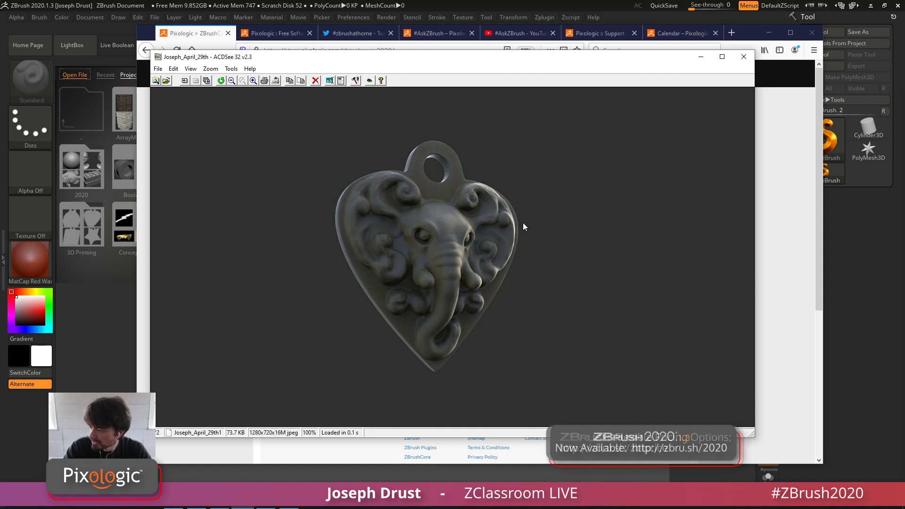
pyautogui.scroll(1, 523, 222)
pyautogui.scroll(-1, 523, 223)
pyautogui.scroll(1, 523, 223)
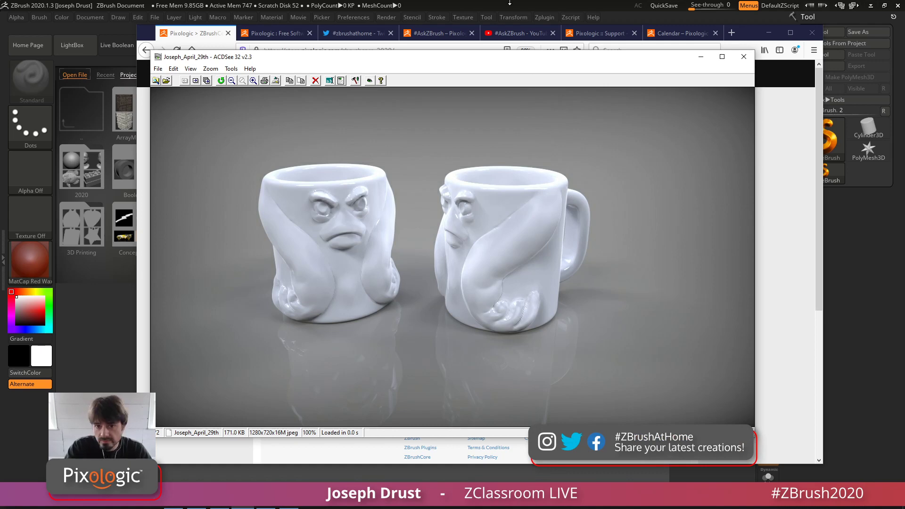
# Step: Switch to ZBrush and look through the LightBox project library, hiding and reshowing LightBox
pyautogui.click(510, 3)
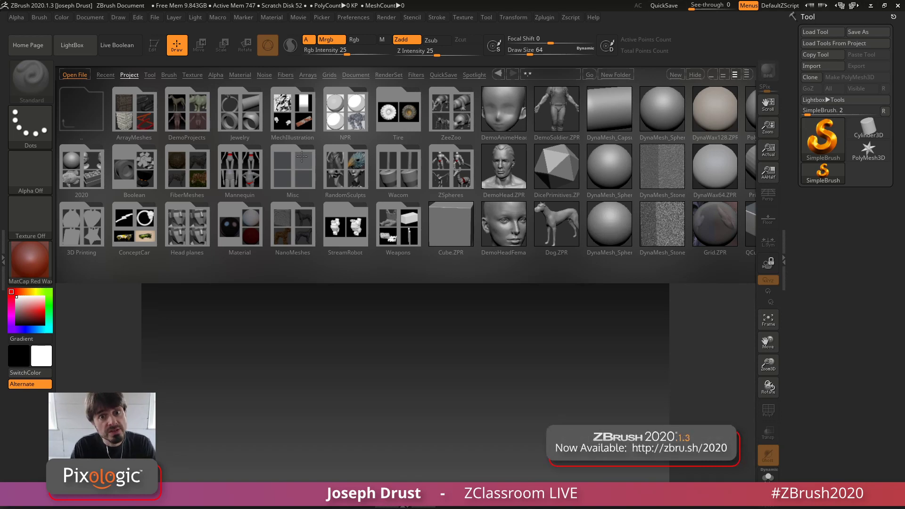
pyautogui.moveTo(561, 196); pyautogui.dragTo(459, 152)
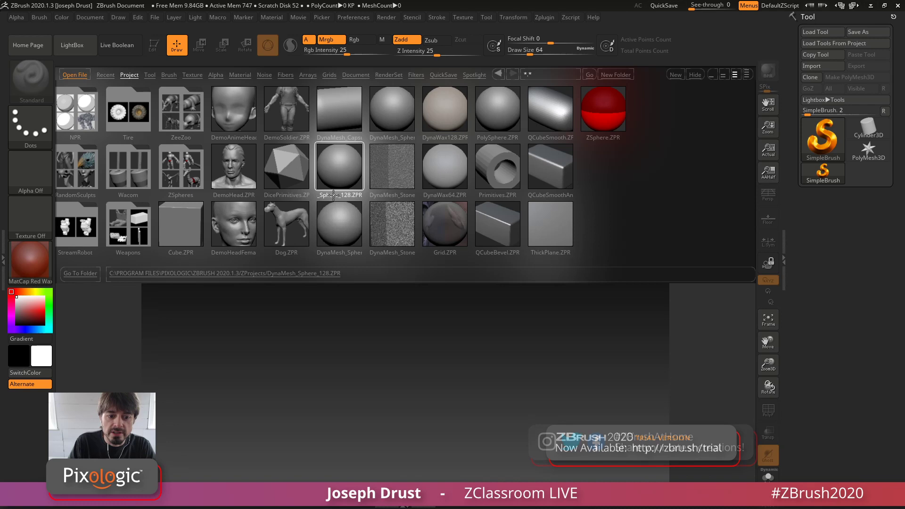
pyautogui.scroll(3, 333, 195)
pyautogui.scroll(3, 383, 184)
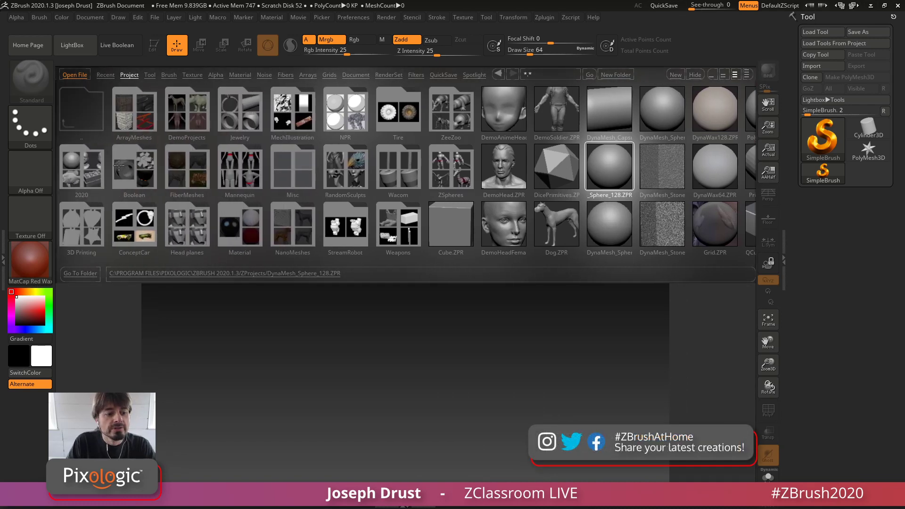
pyautogui.click(78, 228)
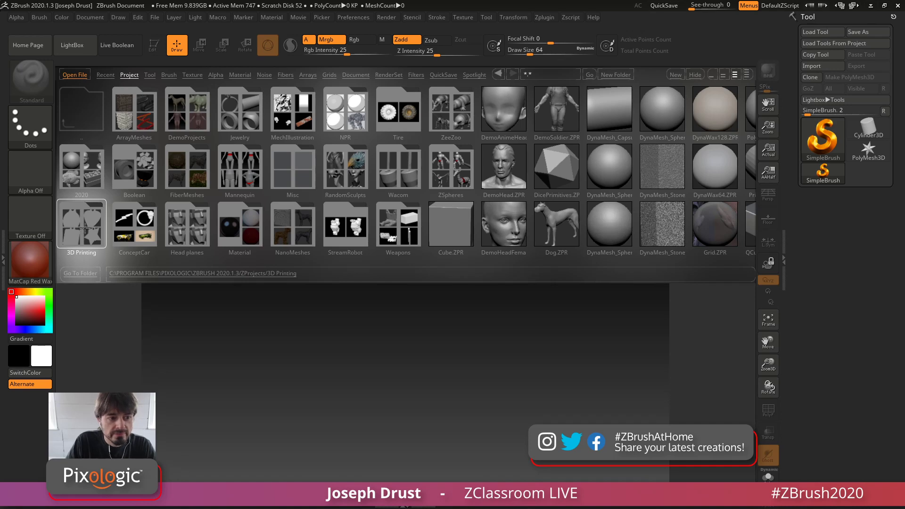
pyautogui.click(73, 50)
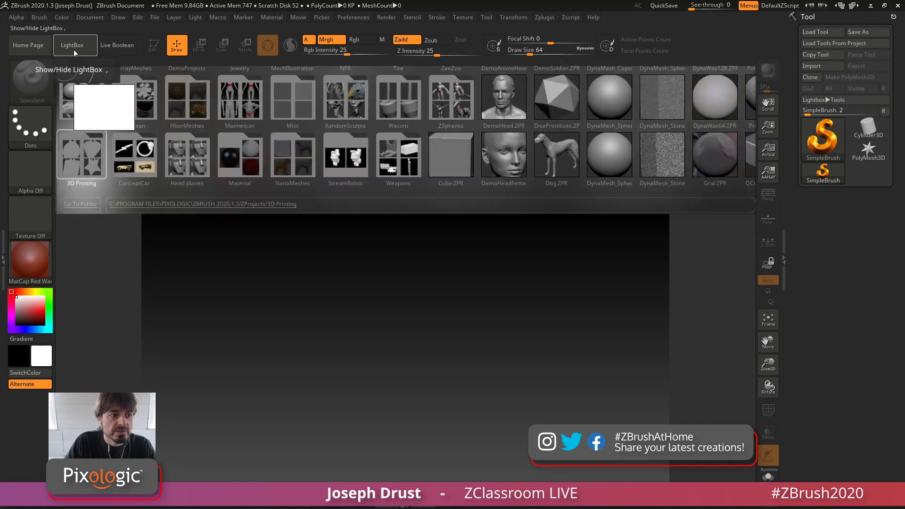
pyautogui.click(76, 51)
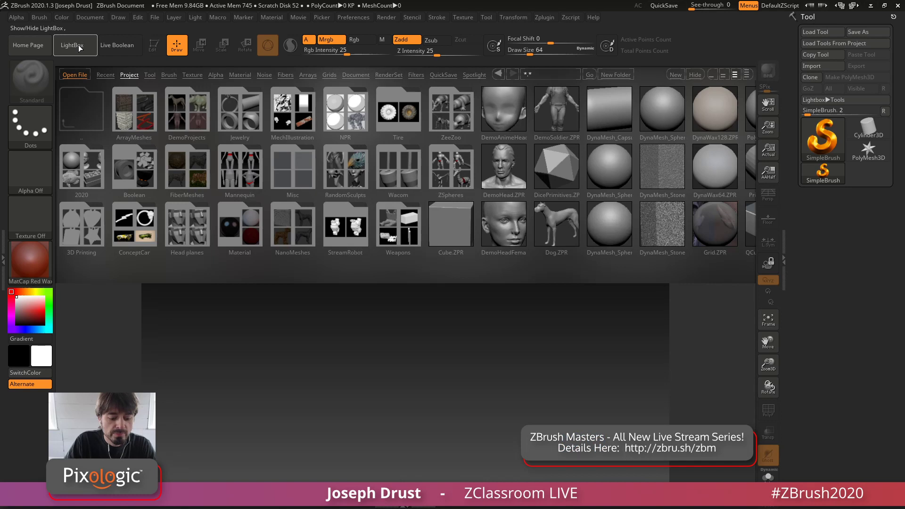
# Step: Look in the 3D Printing project folder at the Mug_3DPrinting and Mug_wHandle_3DPrinting templates
pyautogui.click(89, 235)
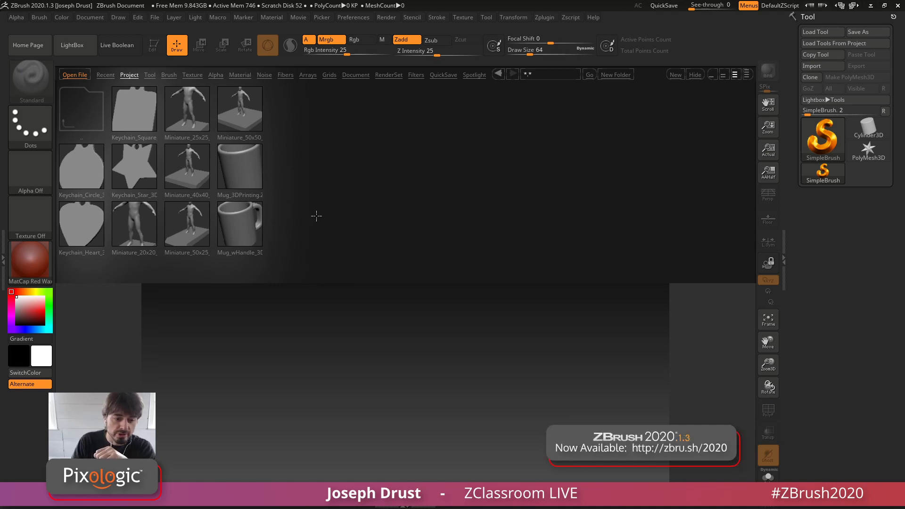
pyautogui.click(242, 177)
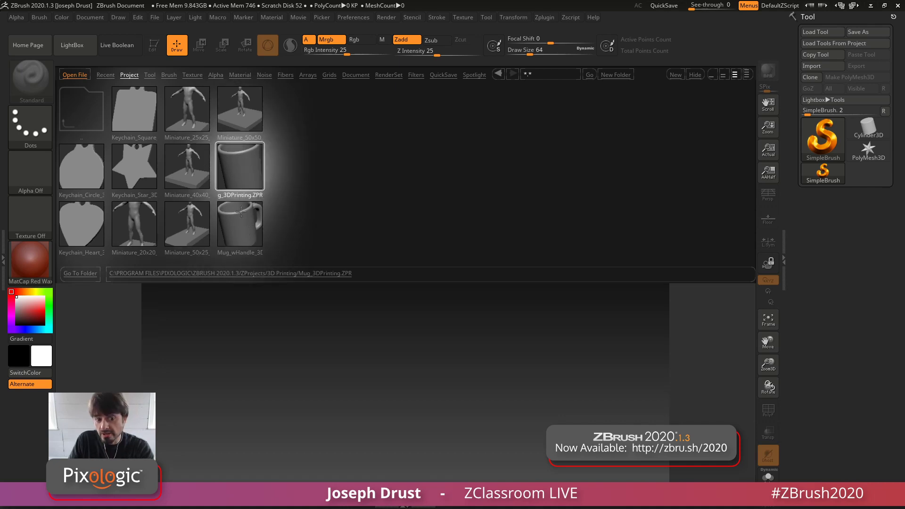
pyautogui.click(244, 238)
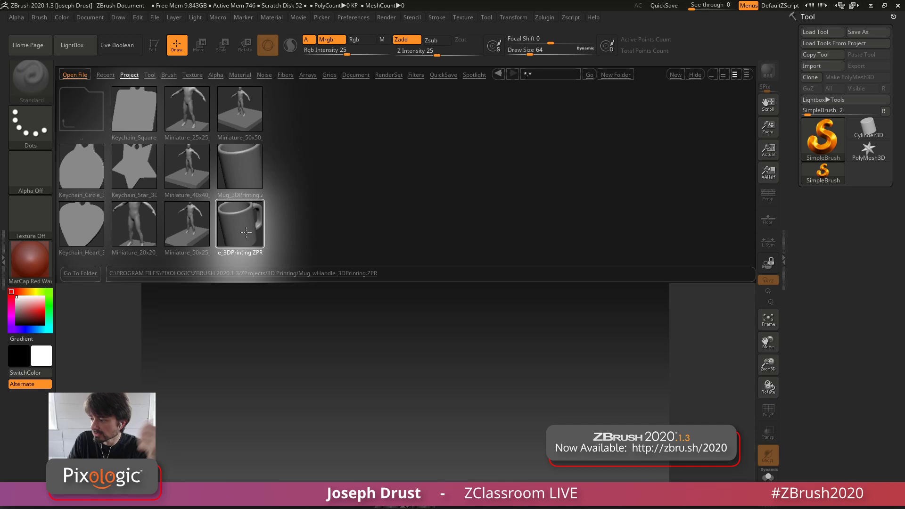
# Step: Look in the Wacom project folder at the WacomIntuosPenHolder and WacomGripPenHolder templates, and return to the main project list
pyautogui.click(128, 75)
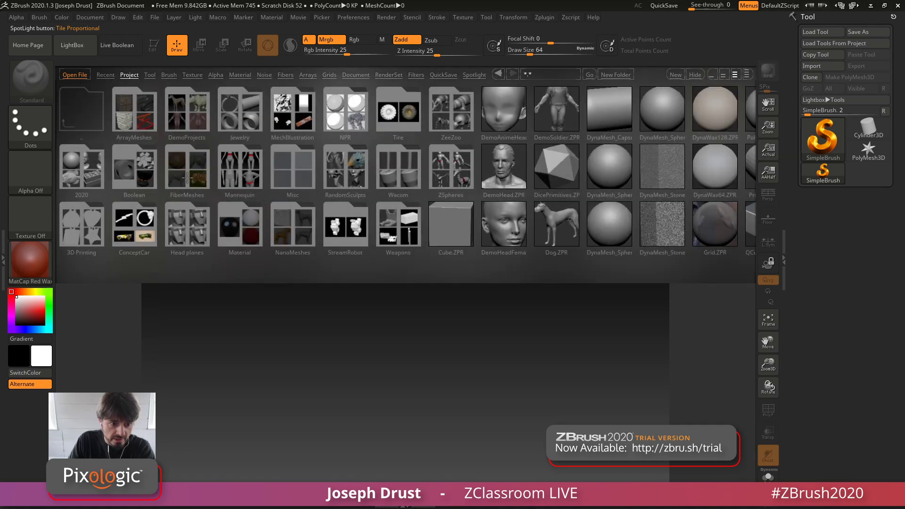
pyautogui.doubleClick(407, 176)
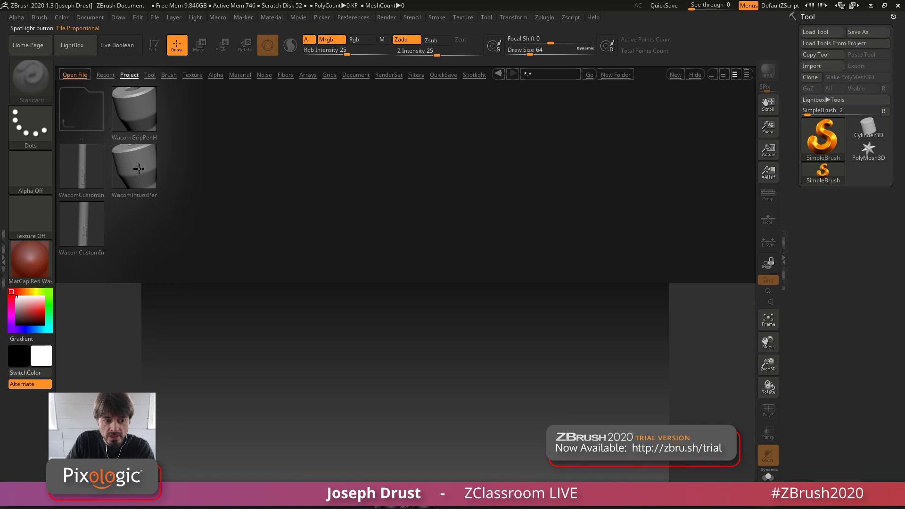
pyautogui.click(139, 168)
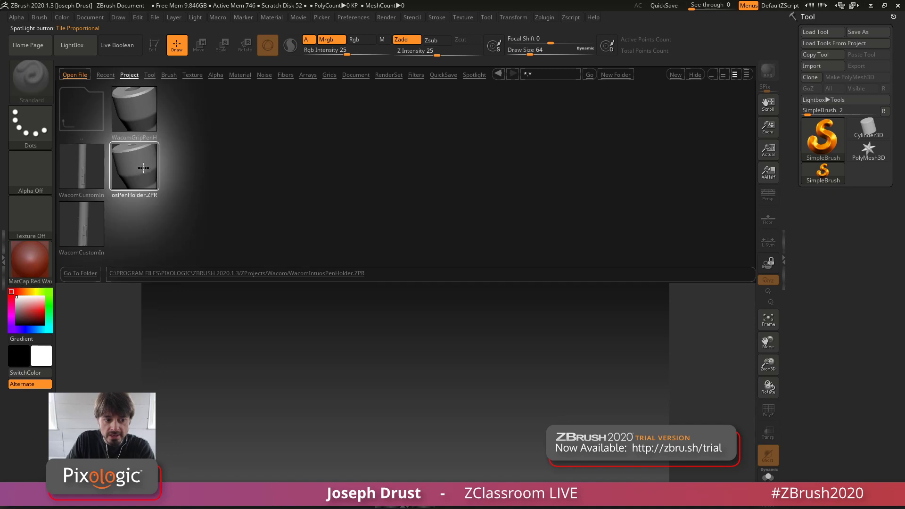
pyautogui.click(136, 134)
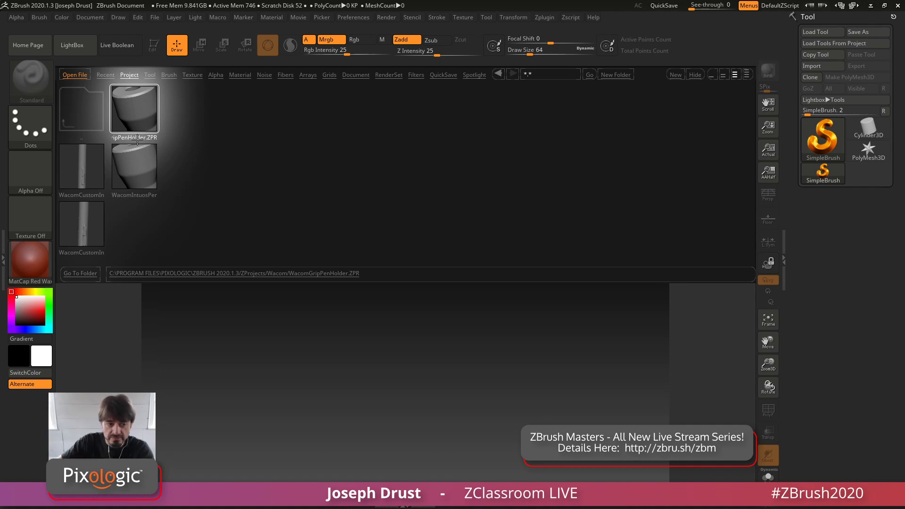
pyautogui.click(79, 89)
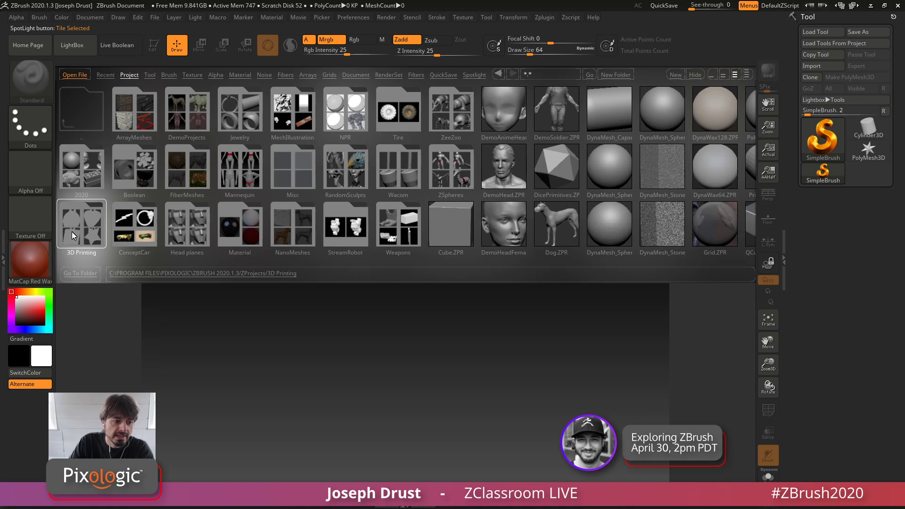
# Step: Open the Mug_wHandle_3DPrinting project from the 3D Printing folder
pyautogui.click(71, 228)
pyautogui.click(229, 224)
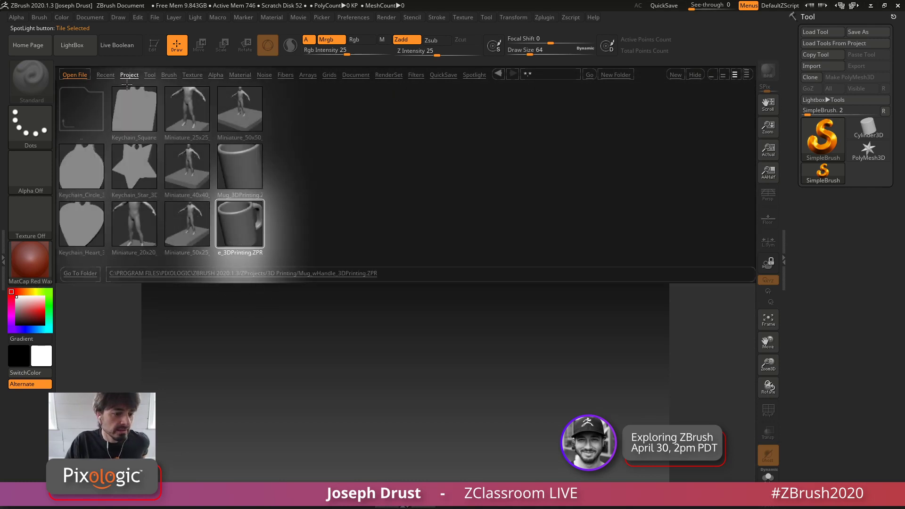
pyautogui.doubleClick(240, 224)
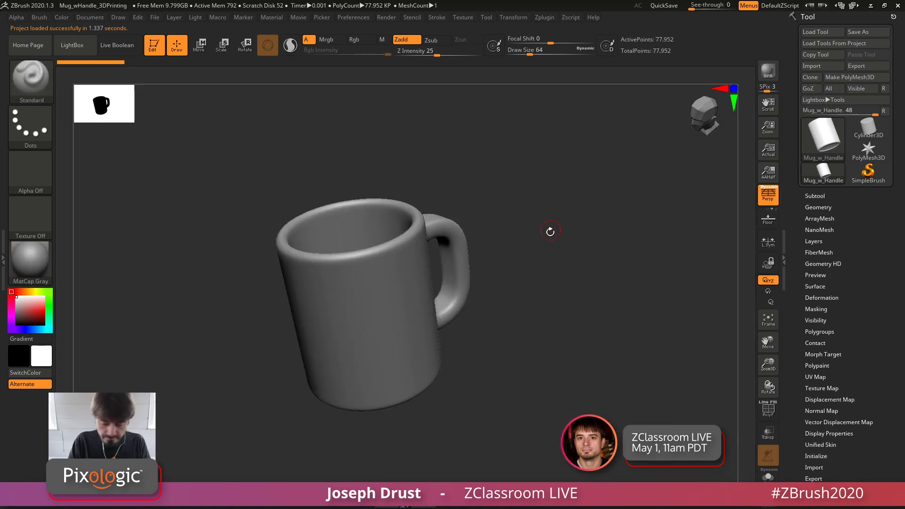
# Step: Sculpt a raised S-shaped stroke down the mug's front with an adjoining groove, using the Standard brush
pyautogui.moveTo(556, 221); pyautogui.dragTo(536, 232)
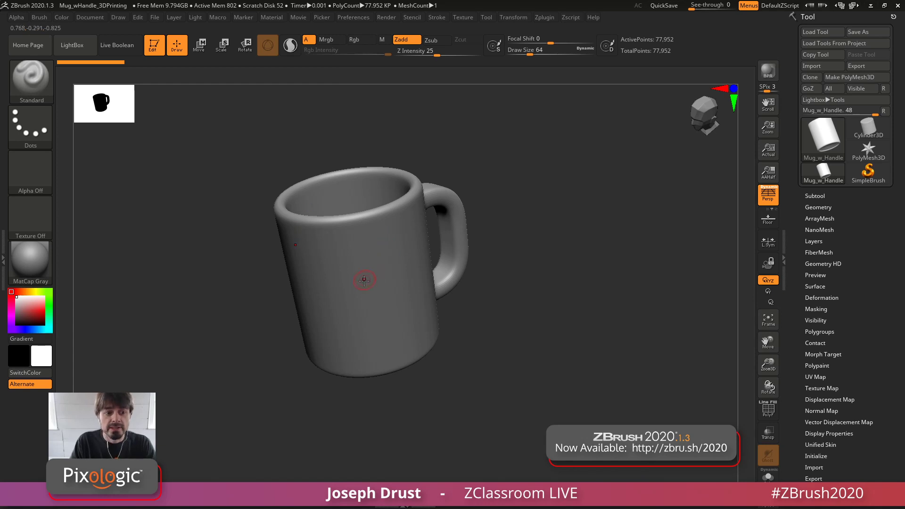
pyautogui.moveTo(392, 226)
pyautogui.mouseDown()
pyautogui.moveTo(363, 282)
pyautogui.moveTo(351, 341)
pyautogui.mouseUp()
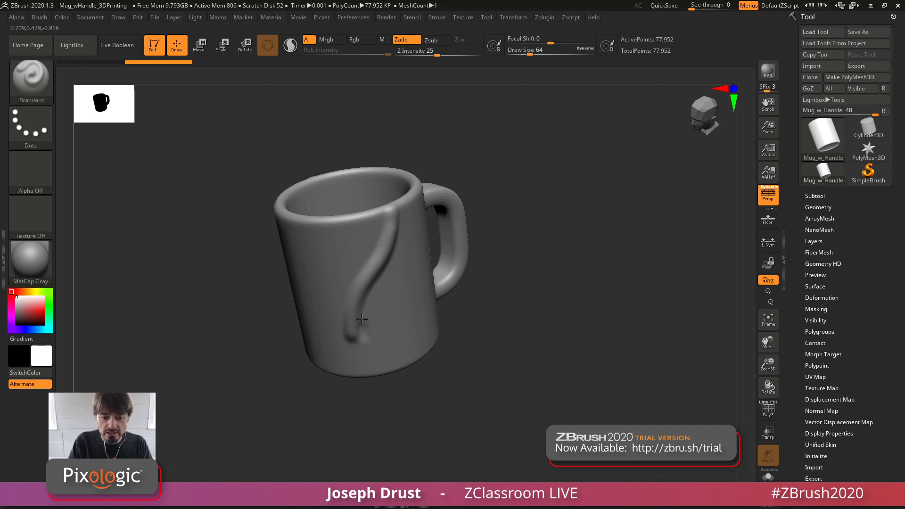
pyautogui.moveTo(401, 248); pyautogui.dragTo(400, 234)
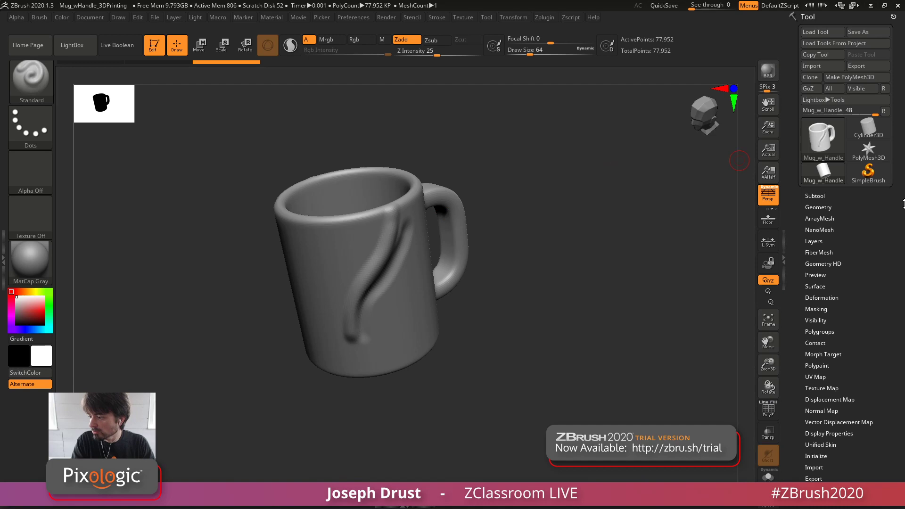
# Step: Undo the sculpted strokes on the mug's front
pyautogui.moveTo(739, 161)
pyautogui.mouseDown()
pyautogui.moveTo(864, 207)
pyautogui.moveTo(363, 170)
pyautogui.moveTo(171, 134)
pyautogui.mouseUp()
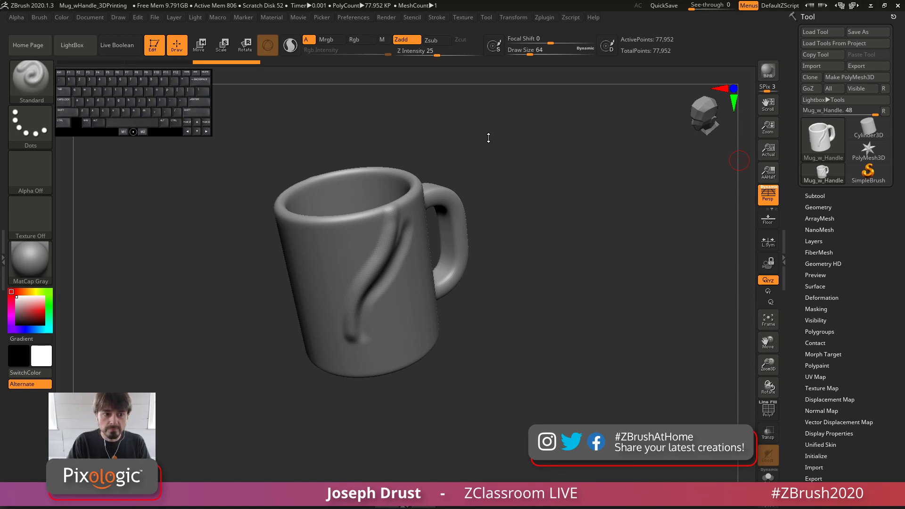
pyautogui.press('ctrl')
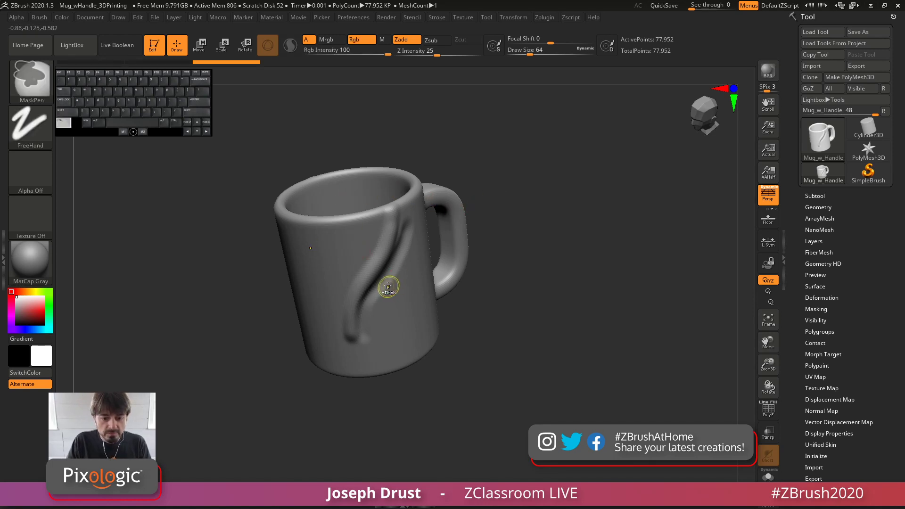
pyautogui.hotkey('ctrl', 'z')
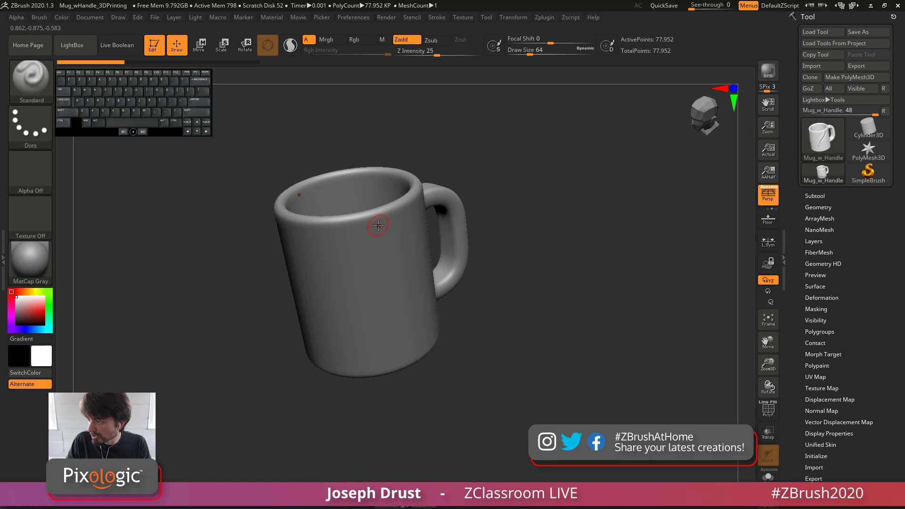
# Step: Sculpt and smooth a diagonal ridge with a groove beside it, running from the rim down the mug's front
pyautogui.moveTo(381, 221)
pyautogui.mouseDown()
pyautogui.moveTo(354, 313)
pyautogui.moveTo(408, 216)
pyautogui.moveTo(364, 302)
pyautogui.moveTo(358, 283)
pyautogui.moveTo(380, 233)
pyautogui.moveTo(363, 273)
pyautogui.moveTo(370, 309)
pyautogui.moveTo(405, 234)
pyautogui.mouseUp()
pyautogui.press('shift')
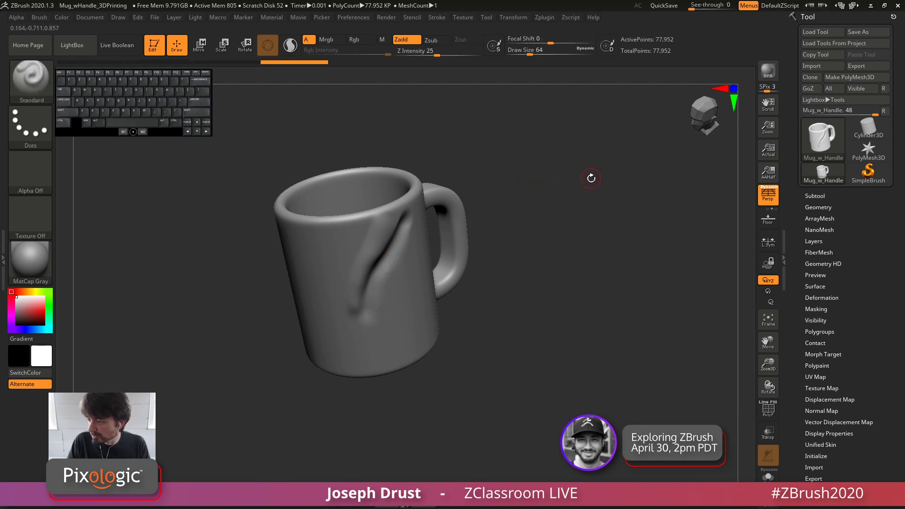
# Step: Examine the mug by rotating, moving and scaling it in the view
pyautogui.moveTo(585, 198); pyautogui.dragTo(643, 214)
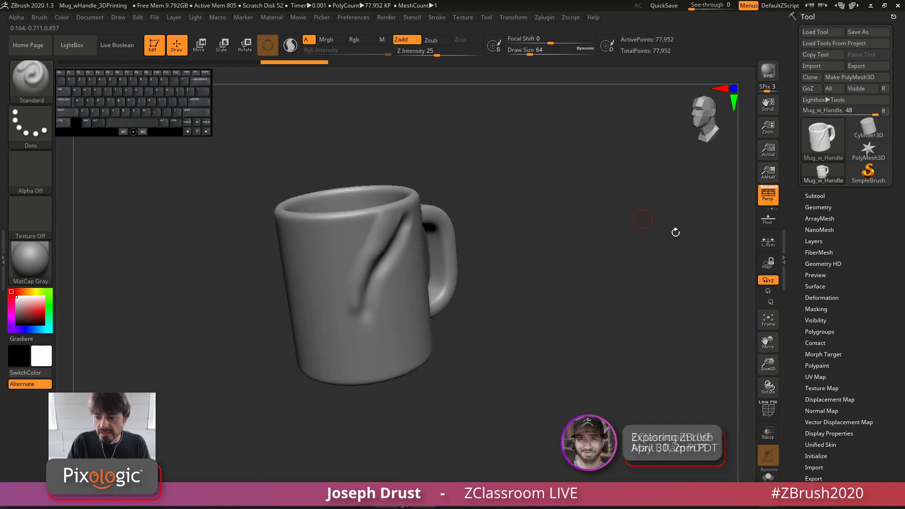
pyautogui.press('alt')
pyautogui.moveTo(552, 229)
pyautogui.mouseDown()
pyautogui.moveTo(606, 217)
pyautogui.moveTo(606, 225)
pyautogui.moveTo(469, 238)
pyautogui.moveTo(515, 241)
pyautogui.moveTo(636, 222)
pyautogui.moveTo(561, 226)
pyautogui.mouseUp()
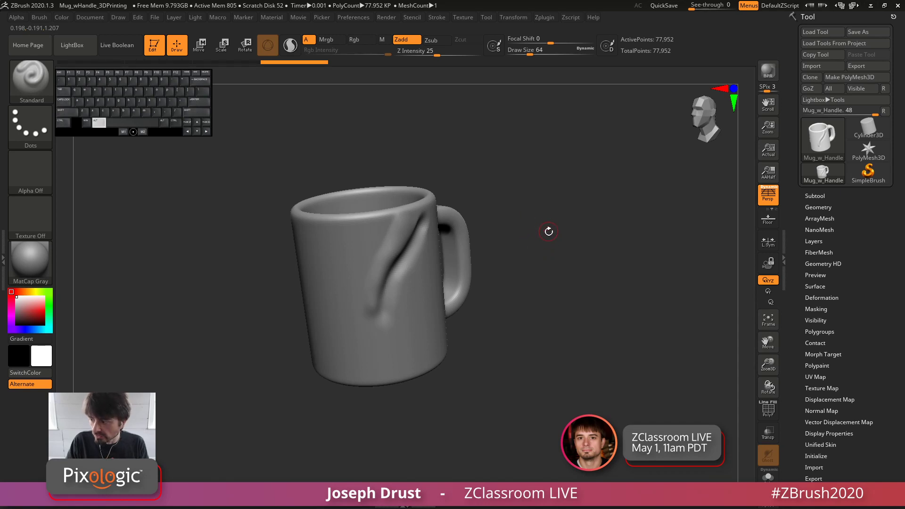
pyautogui.moveTo(547, 234)
pyautogui.keyDown('alt'); pyautogui.mouseDown()
pyautogui.moveTo(558, 237)
pyautogui.moveTo(552, 270)
pyautogui.moveTo(542, 236)
pyautogui.moveTo(545, 251)
pyautogui.moveTo(557, 246)
pyautogui.mouseUp(); pyautogui.keyUp('alt')
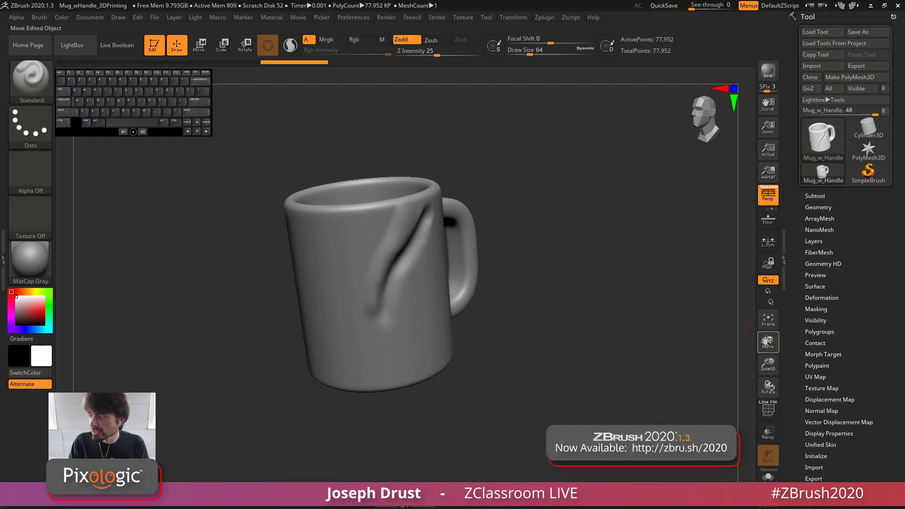
pyautogui.moveTo(767, 343); pyautogui.dragTo(768, 368)
pyautogui.moveTo(770, 387)
pyautogui.mouseDown()
pyautogui.moveTo(770, 372)
pyautogui.moveTo(770, 388)
pyautogui.mouseUp()
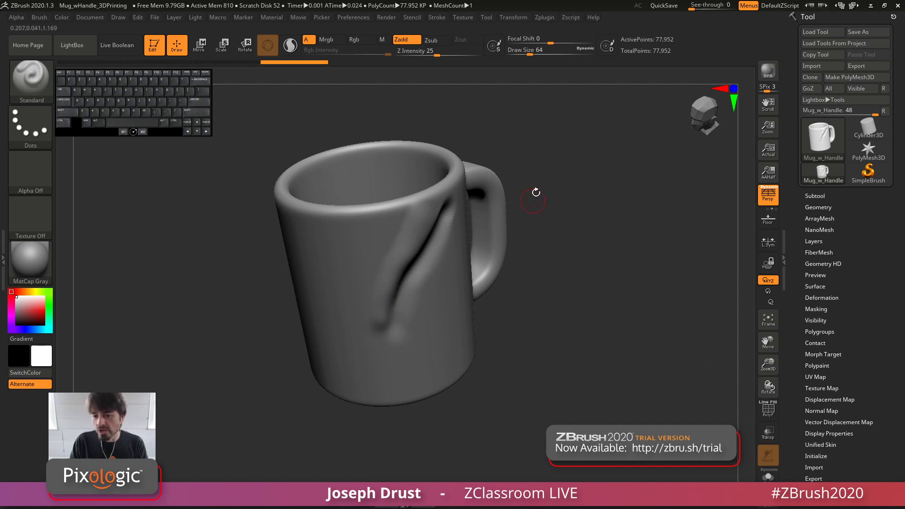
pyautogui.moveTo(584, 203); pyautogui.dragTo(580, 204)
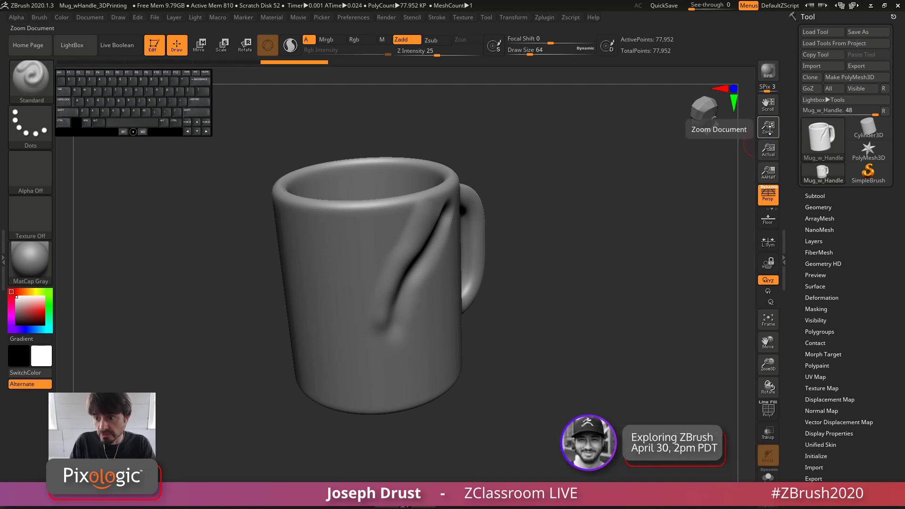
# Step: Sculpt a thick raised stroke alongside the diagonal groove on the mug's front, using the Standard brush
pyautogui.moveTo(765, 127); pyautogui.dragTo(747, 280)
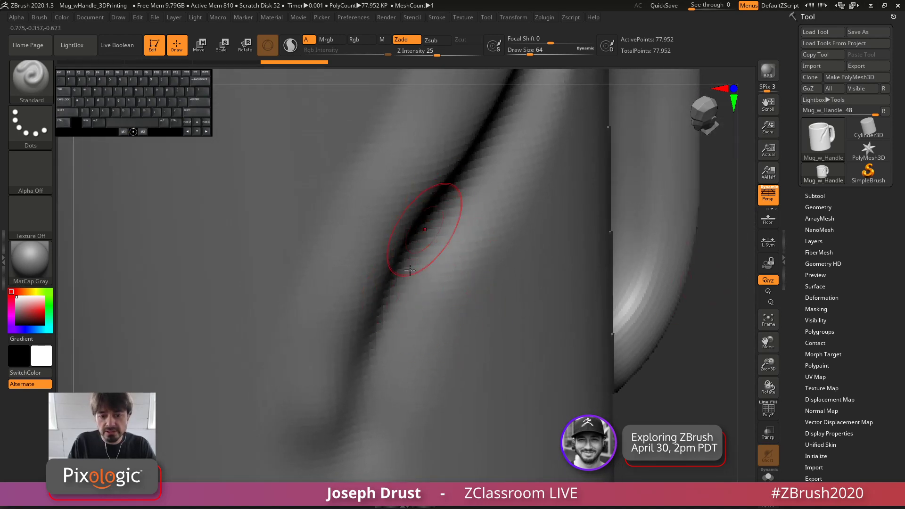
pyautogui.moveTo(498, 233); pyautogui.dragTo(475, 259)
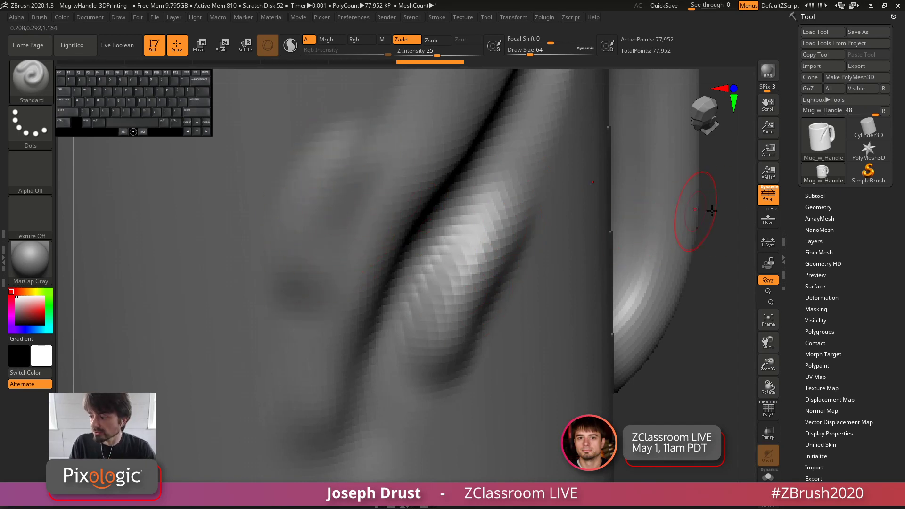
# Step: Stamp two snapshot copies of the mug onto the canvas around the movable model, and clear them off again
pyautogui.click(769, 150)
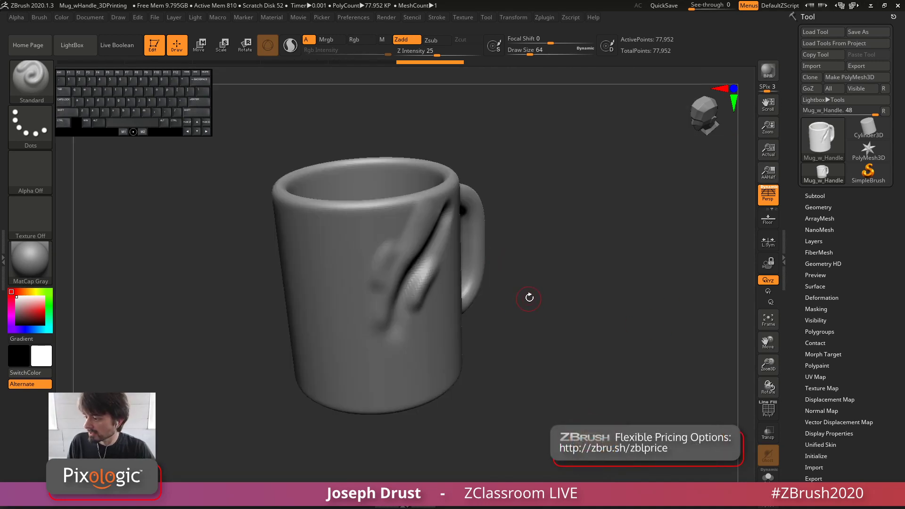
pyautogui.moveTo(596, 247); pyautogui.dragTo(568, 257)
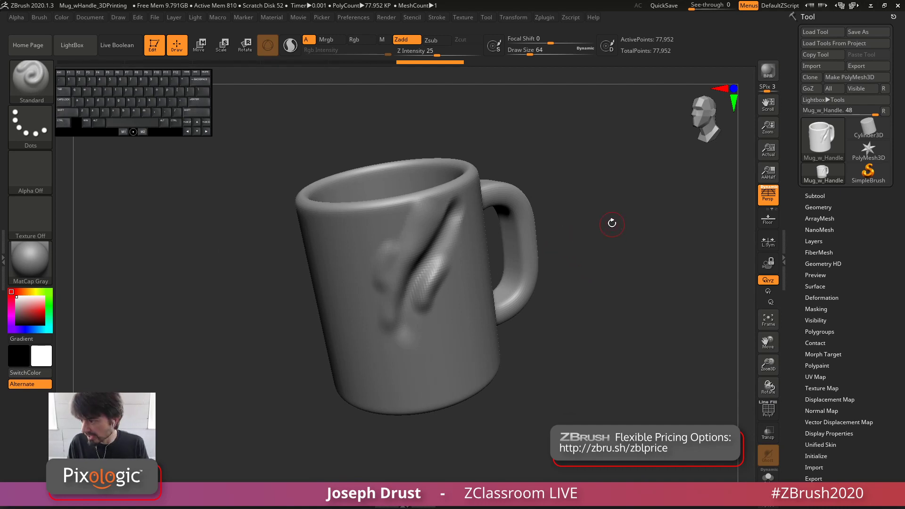
pyautogui.moveTo(610, 222); pyautogui.dragTo(604, 251)
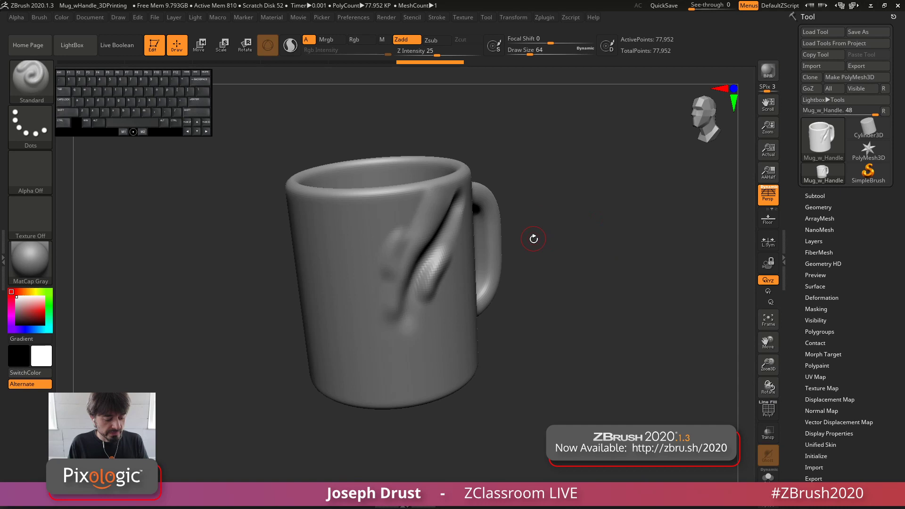
pyautogui.hotkey('shift', 's')
pyautogui.keyDown('alt'); pyautogui.moveTo(636, 243); pyautogui.dragTo(363, 297); pyautogui.keyUp('alt')
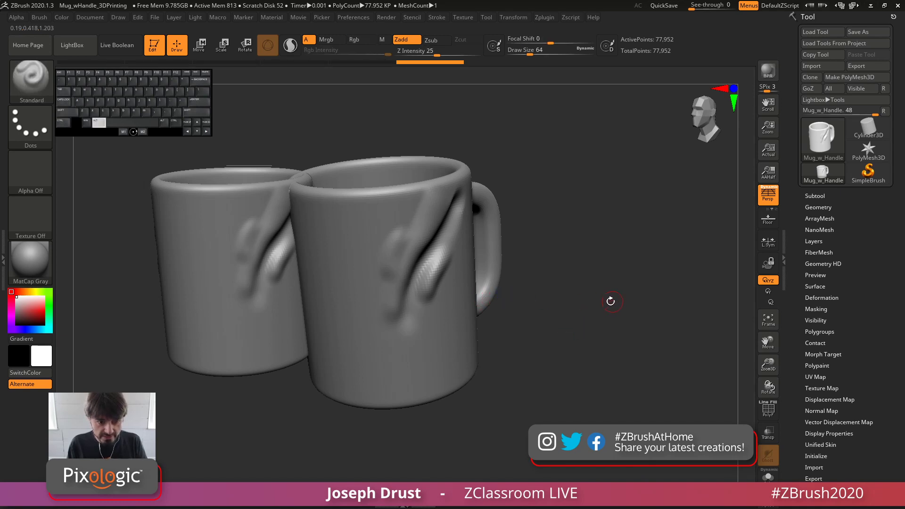
pyautogui.keyDown('alt'); pyautogui.moveTo(610, 300); pyautogui.dragTo(693, 262); pyautogui.keyUp('alt')
pyautogui.keyDown('alt'); pyautogui.moveTo(539, 374); pyautogui.dragTo(604, 354); pyautogui.keyUp('alt')
pyautogui.keyDown('alt'); pyautogui.moveTo(628, 301); pyautogui.dragTo(599, 337); pyautogui.keyUp('alt')
pyautogui.keyDown('alt'); pyautogui.moveTo(599, 337); pyautogui.dragTo(635, 304); pyautogui.keyUp('alt')
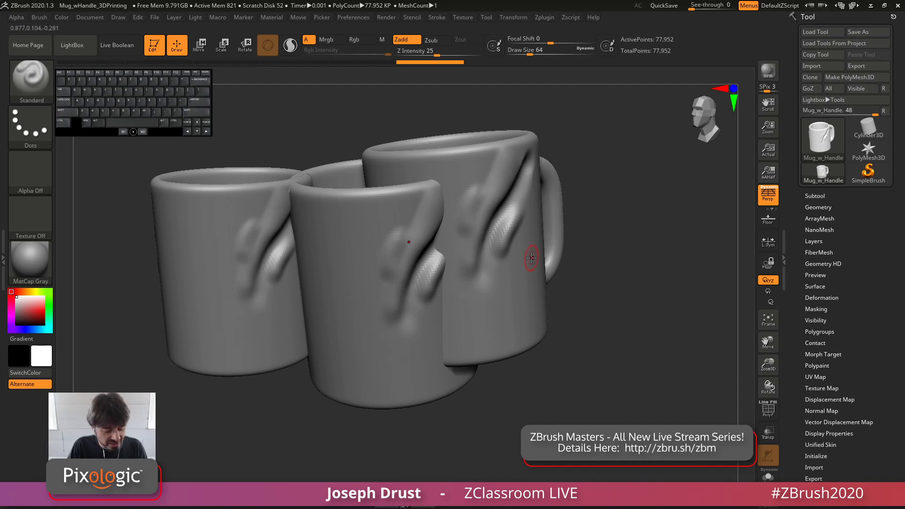
pyautogui.hotkey('ctrl', 'n')
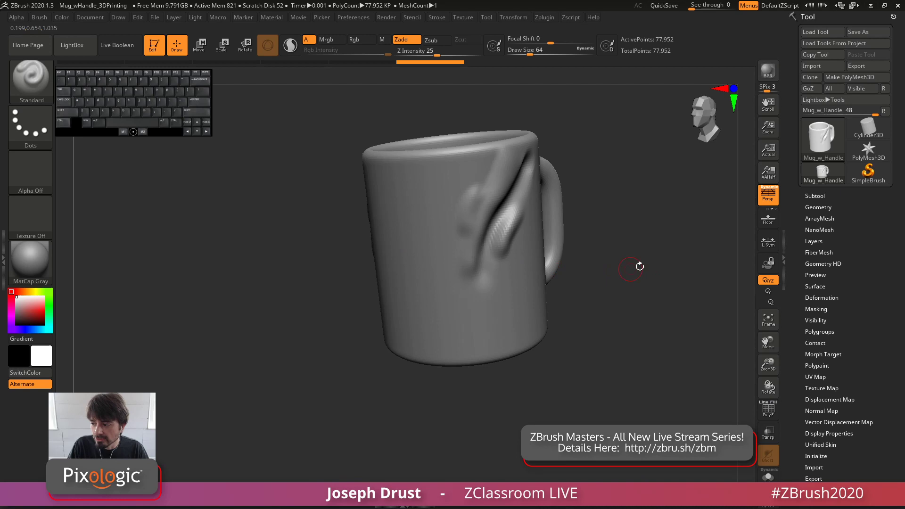
pyautogui.moveTo(664, 240); pyautogui.dragTo(603, 295)
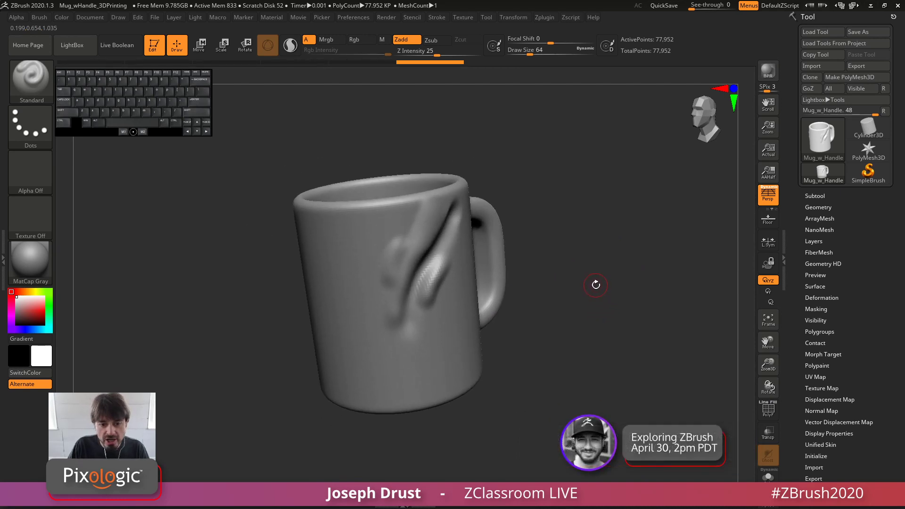
# Step: Repeat the canvas snapshots of the mug from the new view, shifting the model between them, and remove the copies
pyautogui.hotkey('shift', 's')
pyautogui.keyDown('alt'); pyautogui.moveTo(614, 282); pyautogui.dragTo(423, 308); pyautogui.keyUp('alt')
pyautogui.moveTo(636, 248)
pyautogui.mouseDown()
pyautogui.moveTo(609, 274)
pyautogui.moveTo(642, 262)
pyautogui.mouseUp()
pyautogui.hotkey('shift', 's')
pyautogui.moveTo(596, 291)
pyautogui.keyDown('alt'); pyautogui.mouseDown()
pyautogui.moveTo(628, 284)
pyautogui.moveTo(598, 279)
pyautogui.moveTo(629, 239)
pyautogui.moveTo(617, 244)
pyautogui.mouseUp(); pyautogui.keyUp('alt')
pyautogui.hotkey('ctrl', 'n')
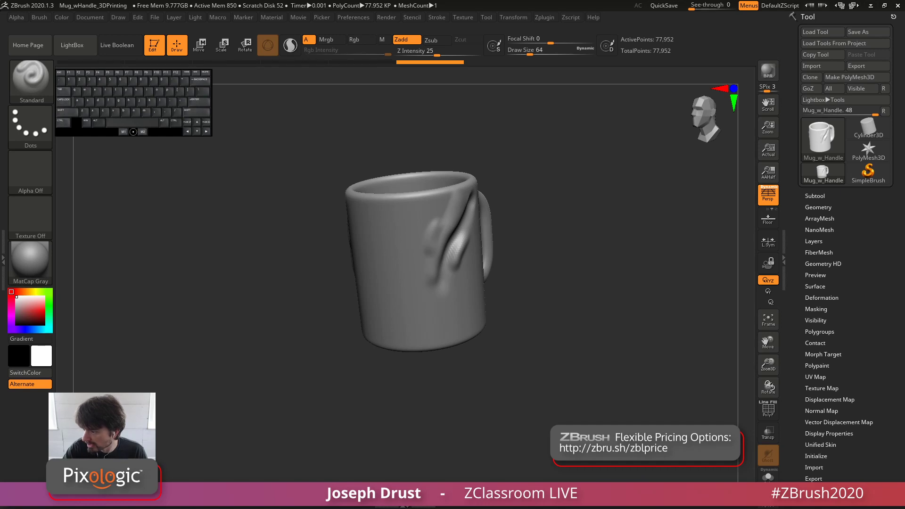
# Step: Switch to the browser, show the ZBrush 2020 trial page on the Pixologic site, and open its trial sign-up page
pyautogui.hotkey('alt', 'Tab')
pyautogui.hotkey('ctrl', 'Tab')
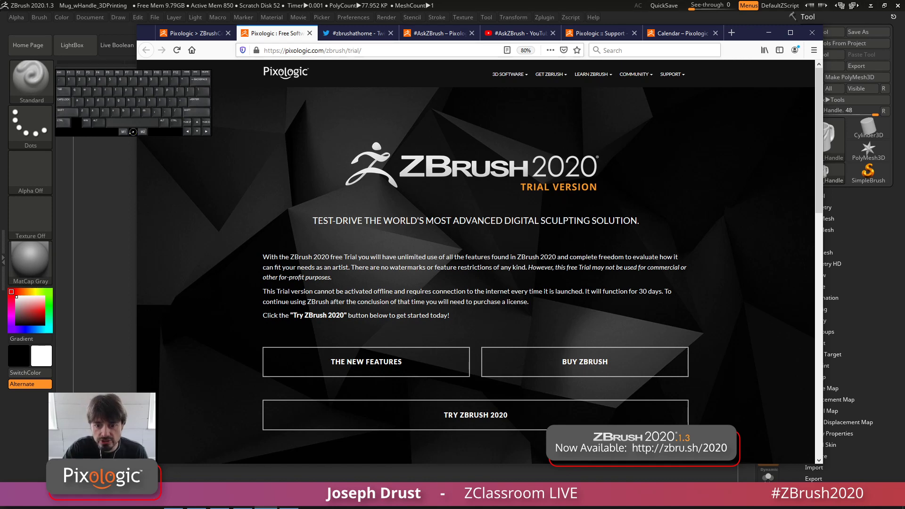
pyautogui.scroll(-3, 486, 265)
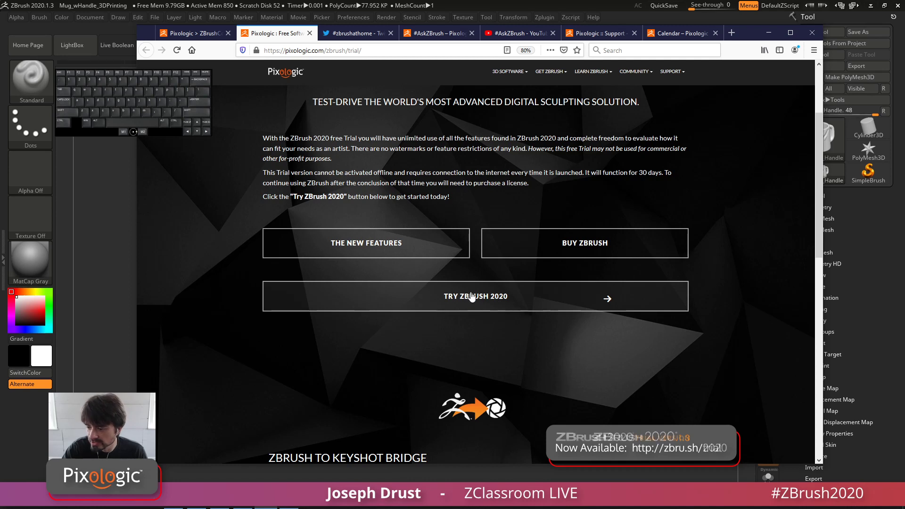
pyautogui.click(473, 297)
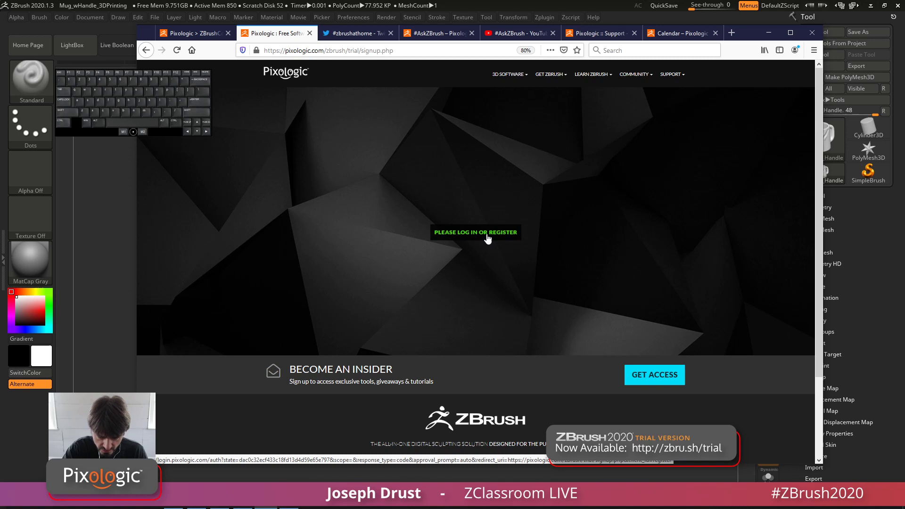
pyautogui.click(519, 233)
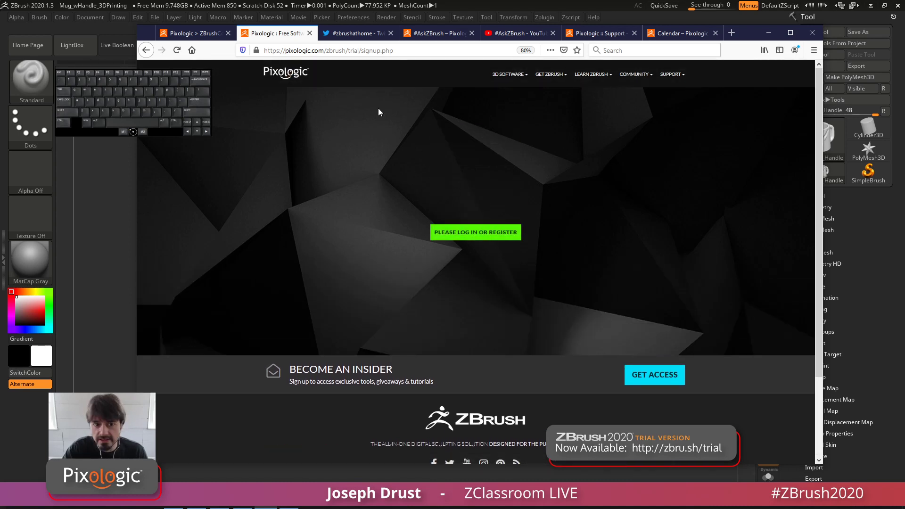
# Step: Return to the trial overview page and review the ZBrush 2020 and ZBrush to KeyShot Bridge trial sections
pyautogui.click(146, 50)
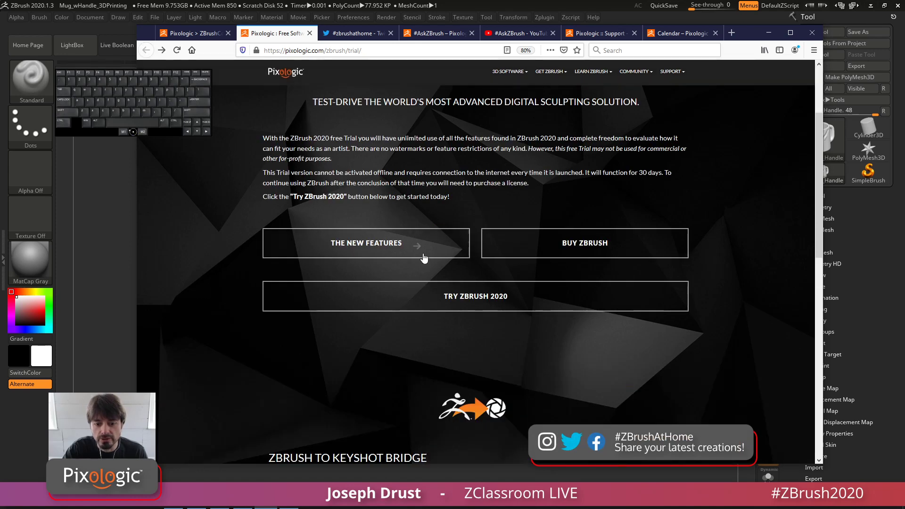
pyautogui.scroll(-3, 458, 198)
pyautogui.scroll(-4, 459, 196)
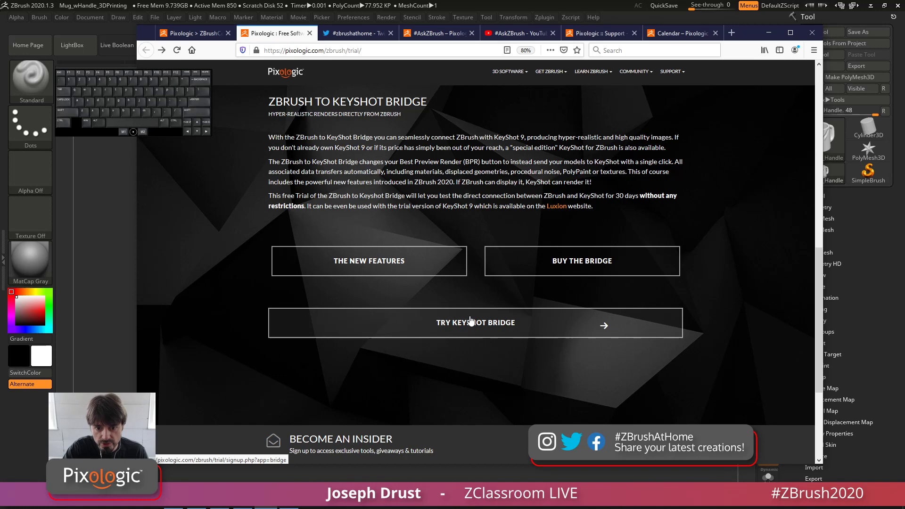
pyautogui.scroll(2, 442, 189)
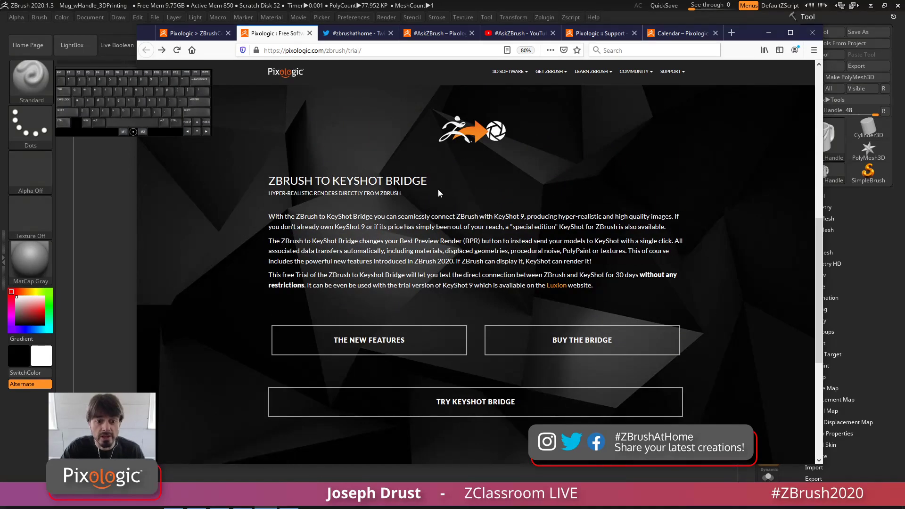
pyautogui.scroll(5, 438, 189)
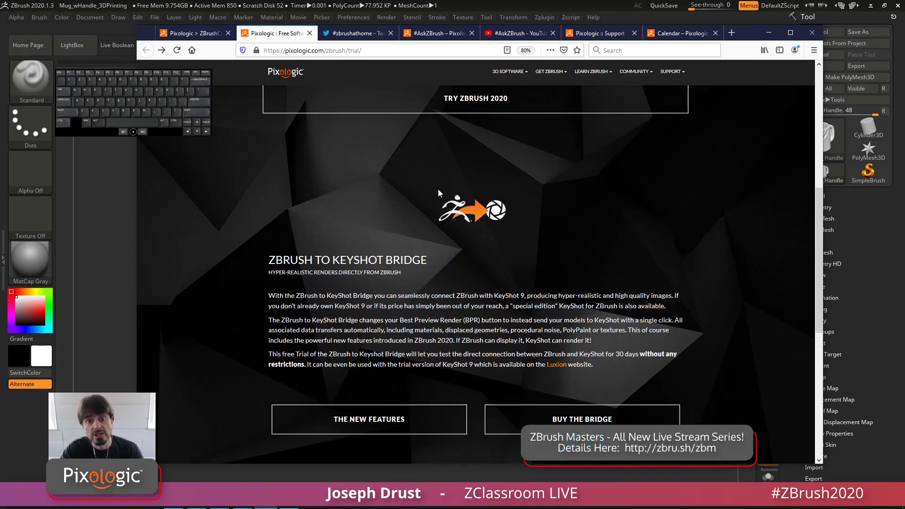
pyautogui.scroll(3, 438, 188)
pyautogui.scroll(-3, 473, 269)
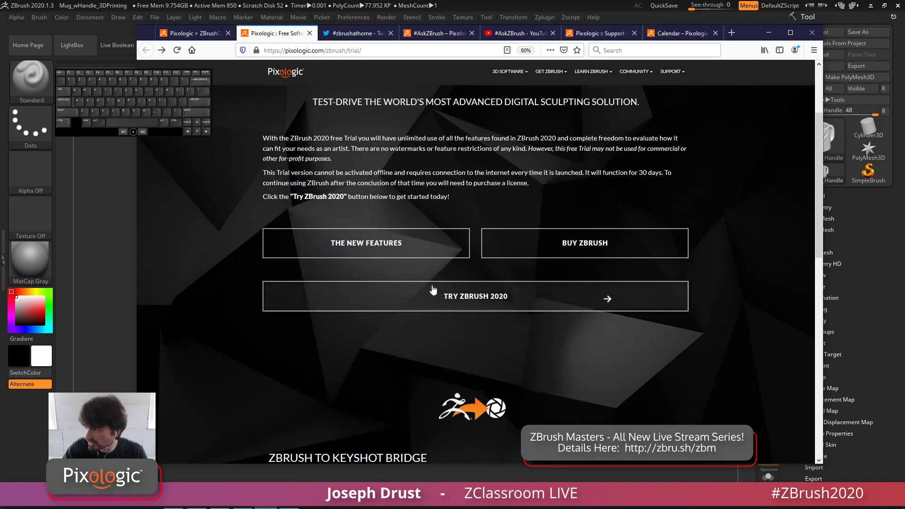
pyautogui.scroll(3, 346, 149)
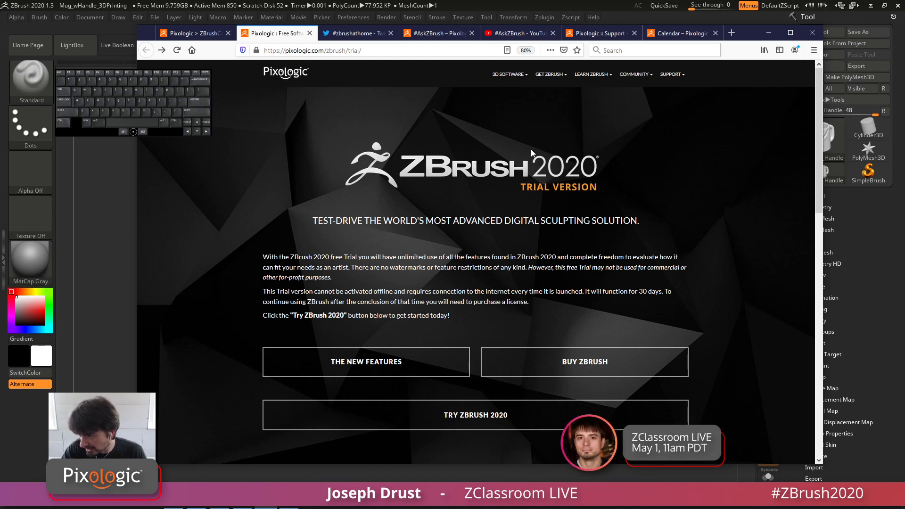
# Step: Switch back to ZBrush and examine the sculpted mug by rotating, moving and scaling the view
pyautogui.click(556, 3)
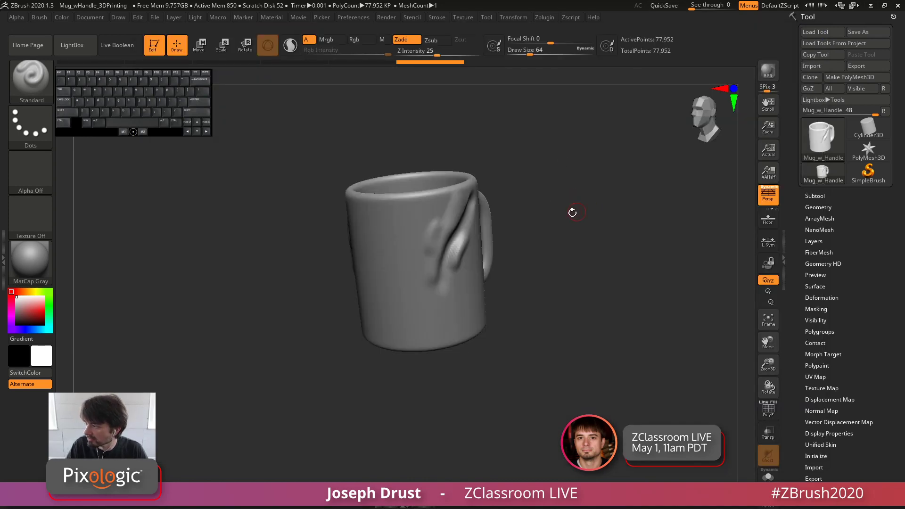
pyautogui.moveTo(613, 222); pyautogui.dragTo(632, 202)
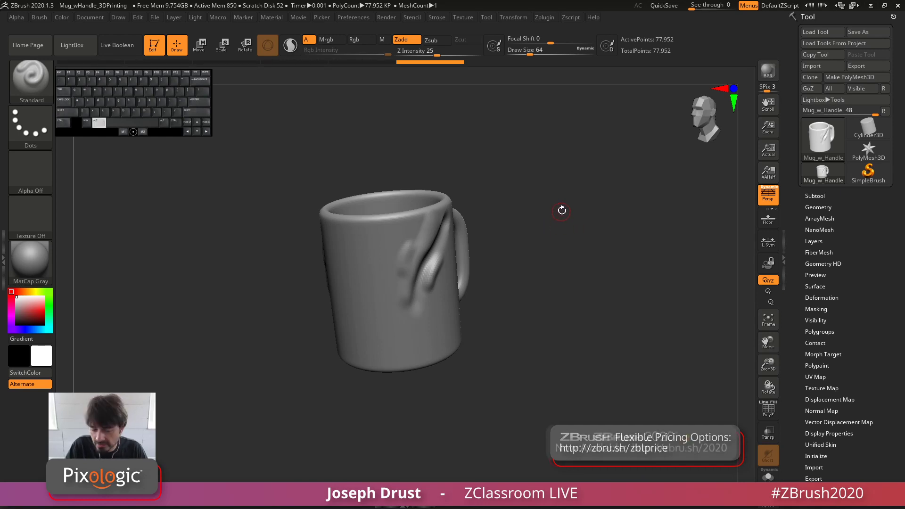
pyautogui.keyDown('alt'); pyautogui.moveTo(564, 218); pyautogui.dragTo(572, 268); pyautogui.keyUp('alt')
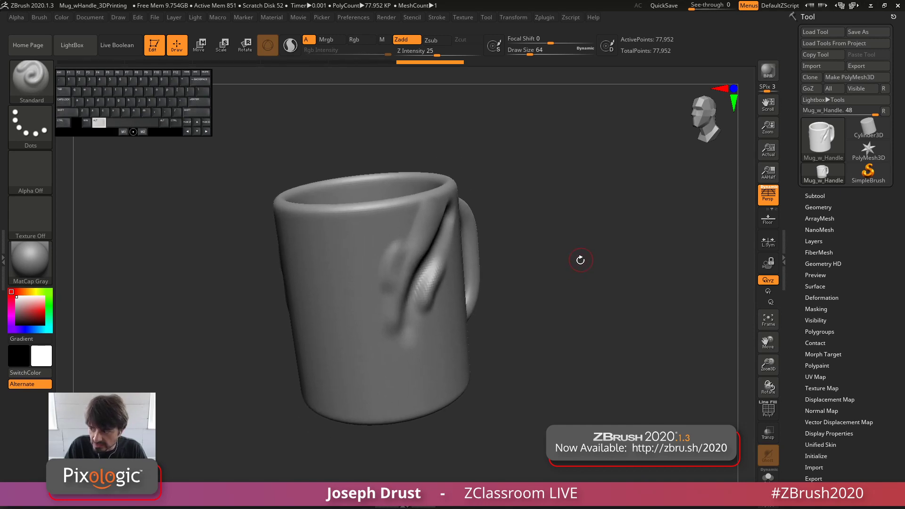
pyautogui.moveTo(573, 236); pyautogui.dragTo(567, 275)
pyautogui.moveTo(767, 368); pyautogui.dragTo(765, 358)
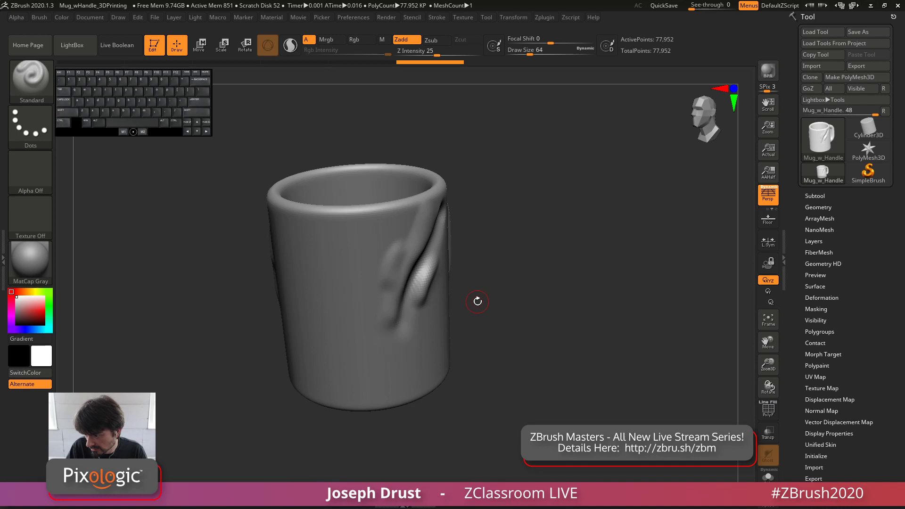
# Step: Undo all the sculpted strokes on the mug's front to restore its plain surface
pyautogui.hotkey('ctrl', 'z')
pyautogui.hotkey('ctrl', 'z')
pyautogui.hotkey('ctrl', 'z')
# Step: Sculpt a winding raised stroke down the mug's front and a shorter curved stroke beside it, using the Standard brush
pyautogui.moveTo(533, 236)
pyautogui.mouseDown()
pyautogui.moveTo(593, 288)
pyautogui.moveTo(593, 236)
pyautogui.moveTo(568, 232)
pyautogui.mouseUp()
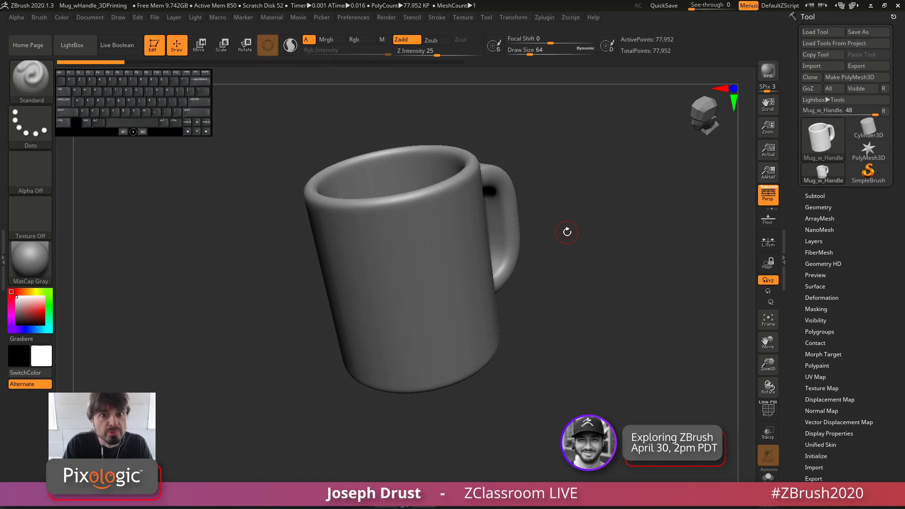
pyautogui.moveTo(572, 191); pyautogui.dragTo(410, 259)
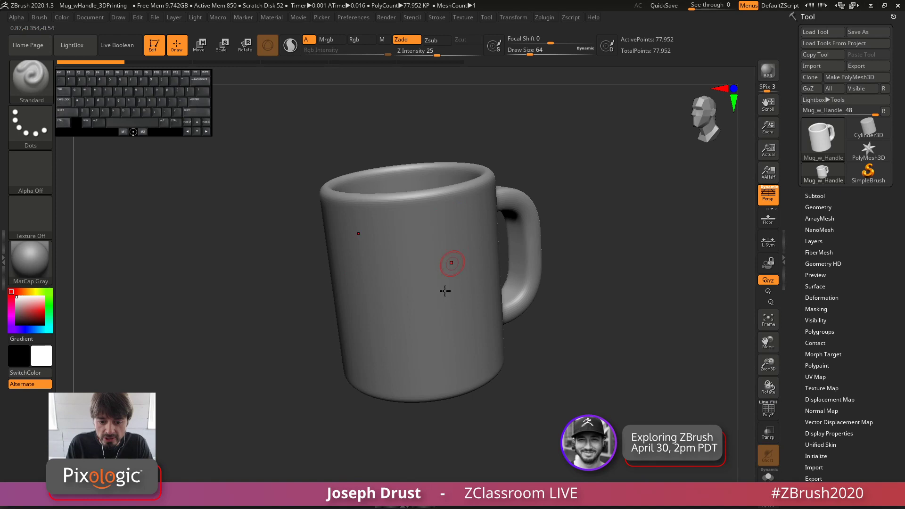
pyautogui.moveTo(594, 186); pyautogui.dragTo(539, 226)
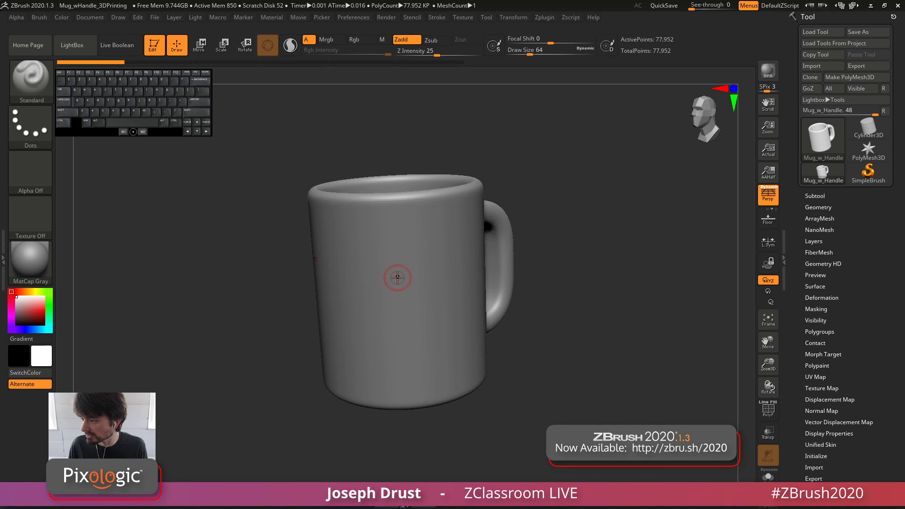
pyautogui.moveTo(558, 192); pyautogui.dragTo(595, 183)
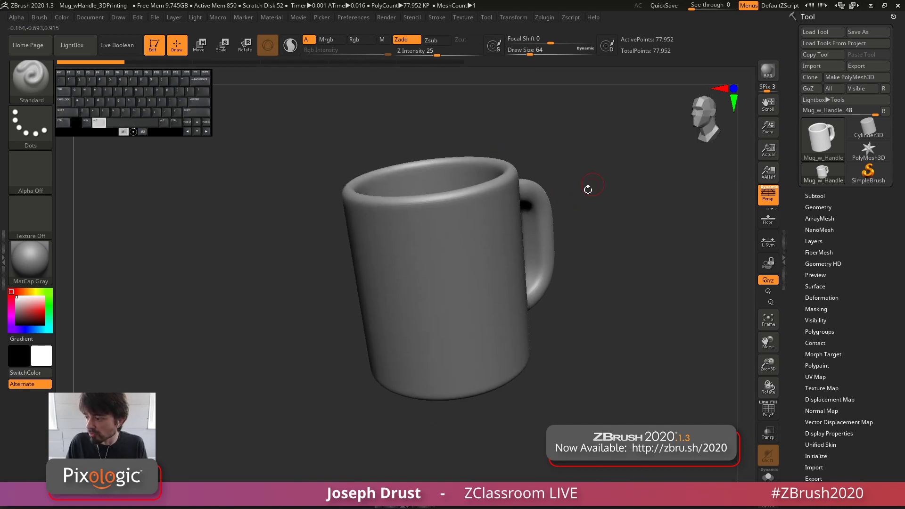
pyautogui.moveTo(494, 210)
pyautogui.mouseDown()
pyautogui.moveTo(467, 361)
pyautogui.moveTo(483, 375)
pyautogui.mouseUp()
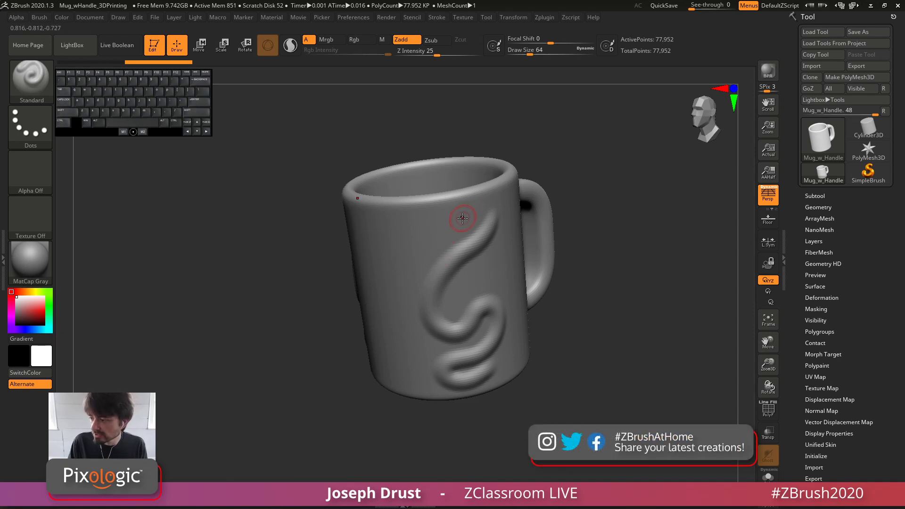
pyautogui.press('ctrl')
pyautogui.moveTo(449, 217)
pyautogui.mouseDown()
pyautogui.moveTo(396, 287)
pyautogui.moveTo(401, 307)
pyautogui.moveTo(436, 248)
pyautogui.moveTo(408, 323)
pyautogui.mouseUp()
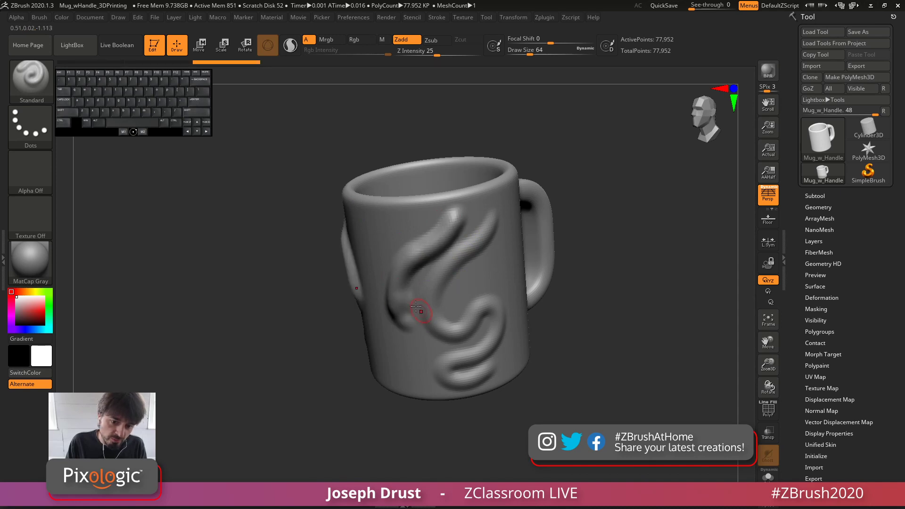
# Step: Undo and redo the curved stroke repeatedly, and undo both strokes on the mug's front
pyautogui.press('ctrl')
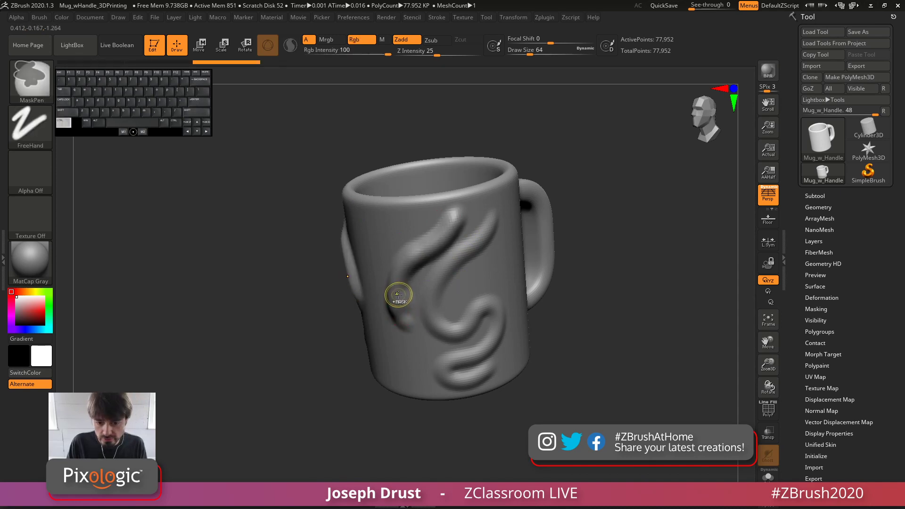
pyautogui.hotkey('ctrl', 'z')
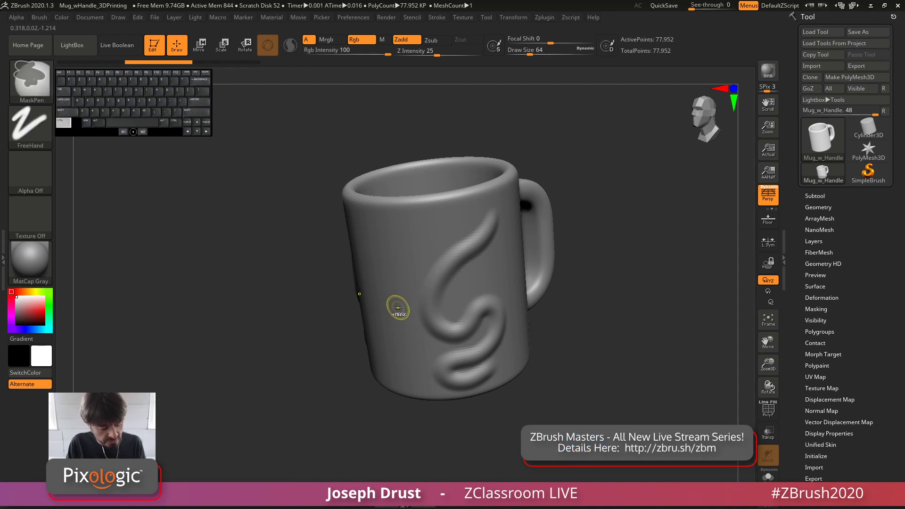
pyautogui.hotkey('ctrl', 'shift', 'z')
pyautogui.hotkey('ctrl', 'z')
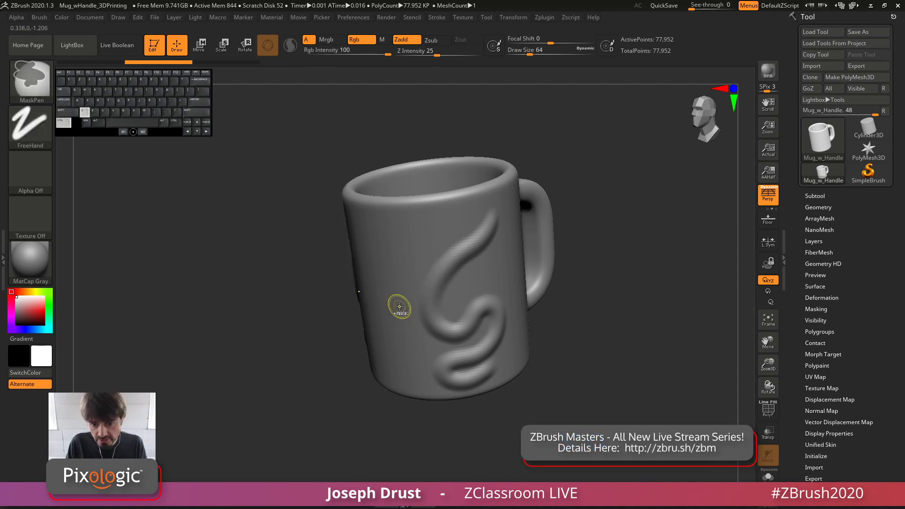
pyautogui.hotkey('ctrl', 'shift', 'z')
pyautogui.hotkey('ctrl', 'z')
pyautogui.hotkey('ctrl', 'z')
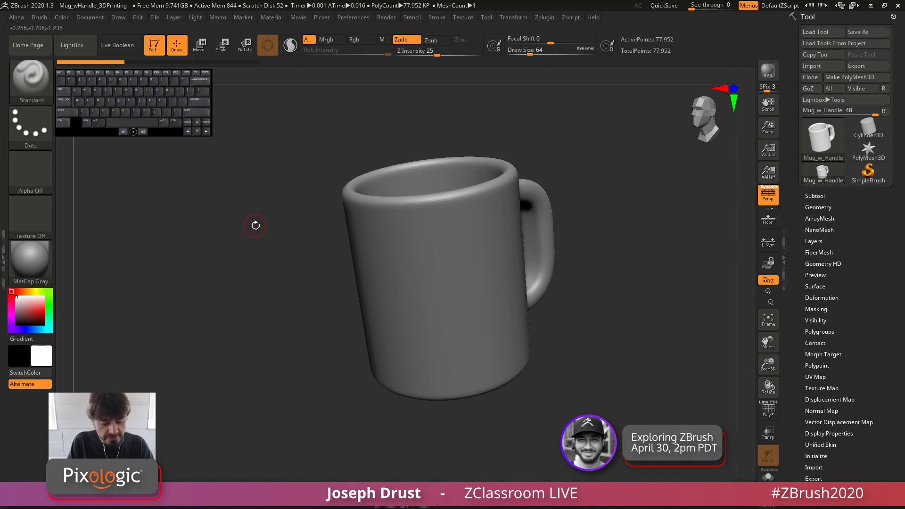
# Step: Browse the sculpting brush library and filter it to the brushes whose names start with C
pyautogui.click(31, 86)
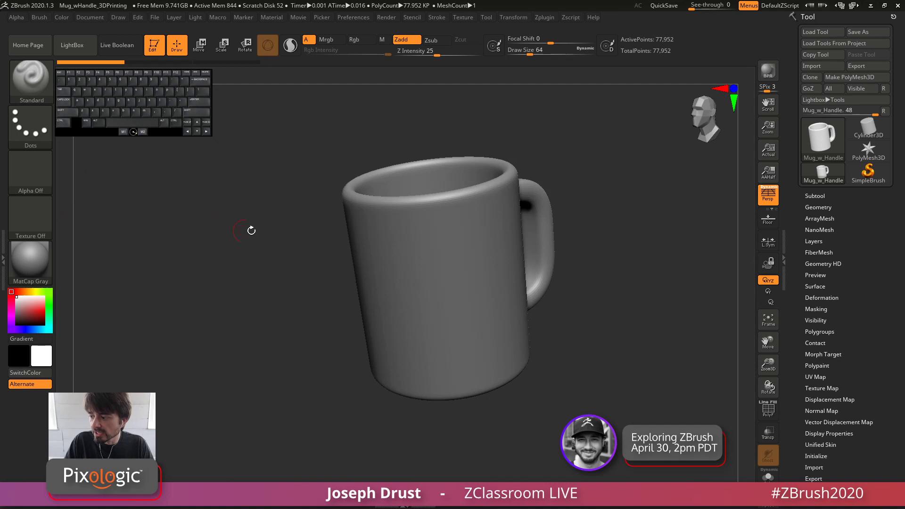
pyautogui.press('b')
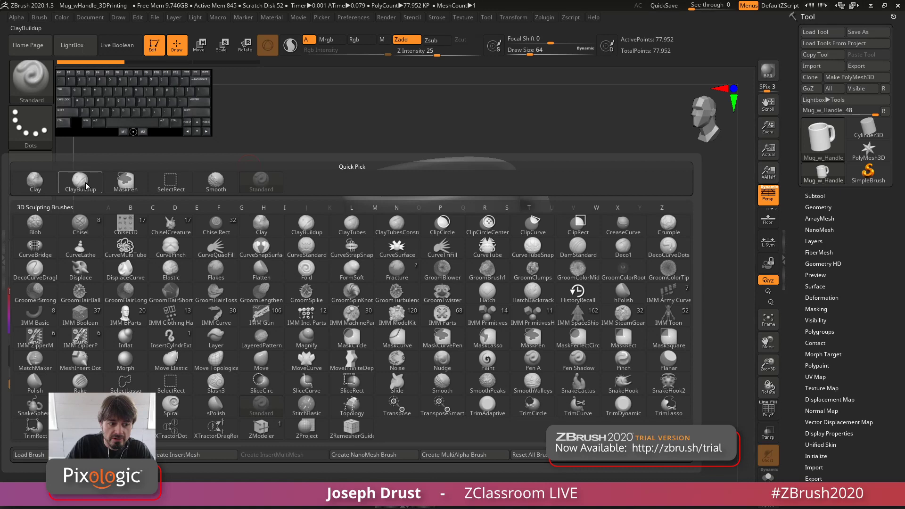
pyautogui.moveTo(87, 188)
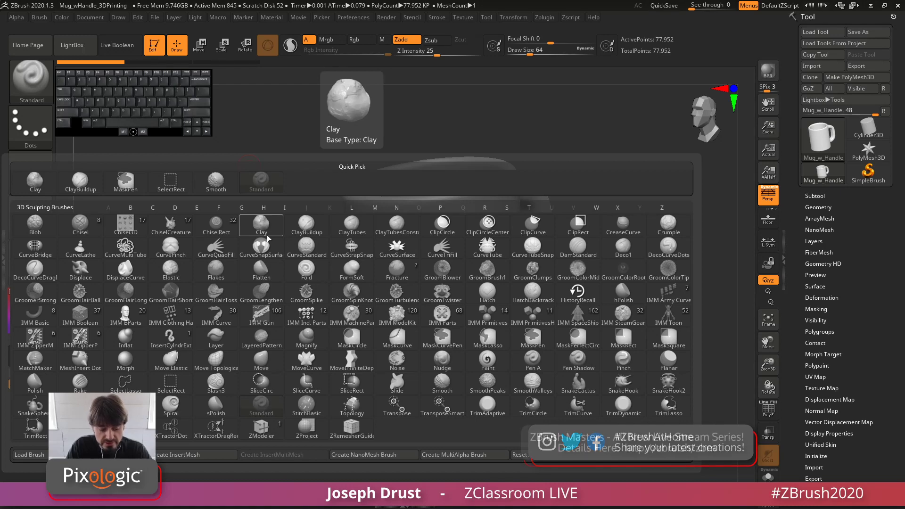
pyautogui.press('c')
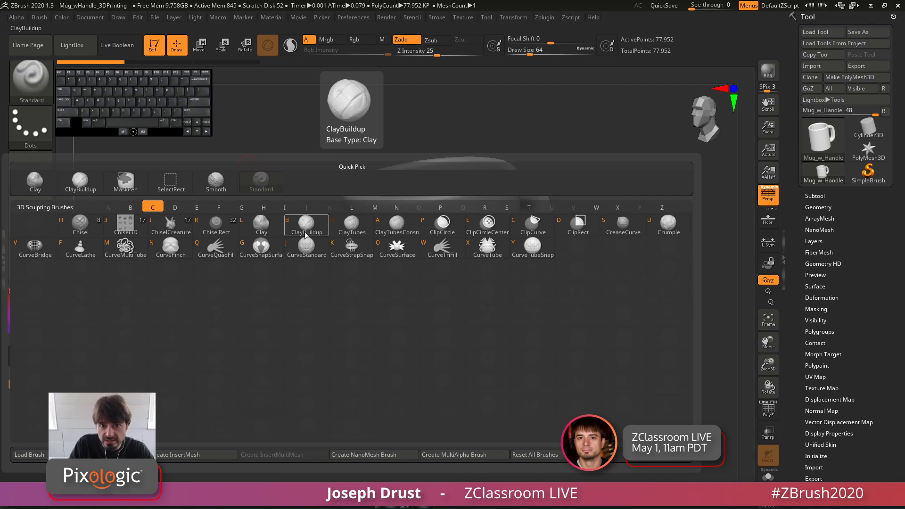
pyautogui.press('Escape')
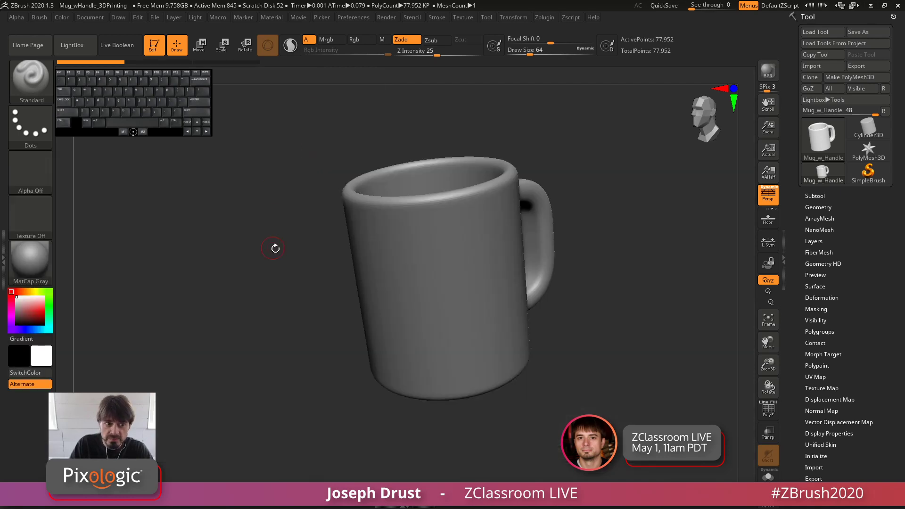
# Step: Select the ClayBuildup brush through its letter sequence
pyautogui.press('b')
pyautogui.press('c')
pyautogui.press('b')
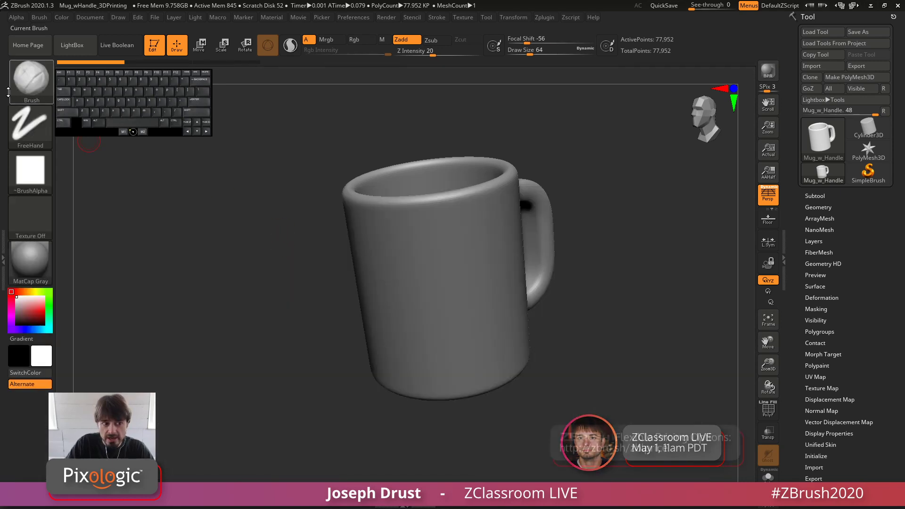
# Step: Filter the brush library to names starting with S and switch to the Standard brush
pyautogui.click(33, 88)
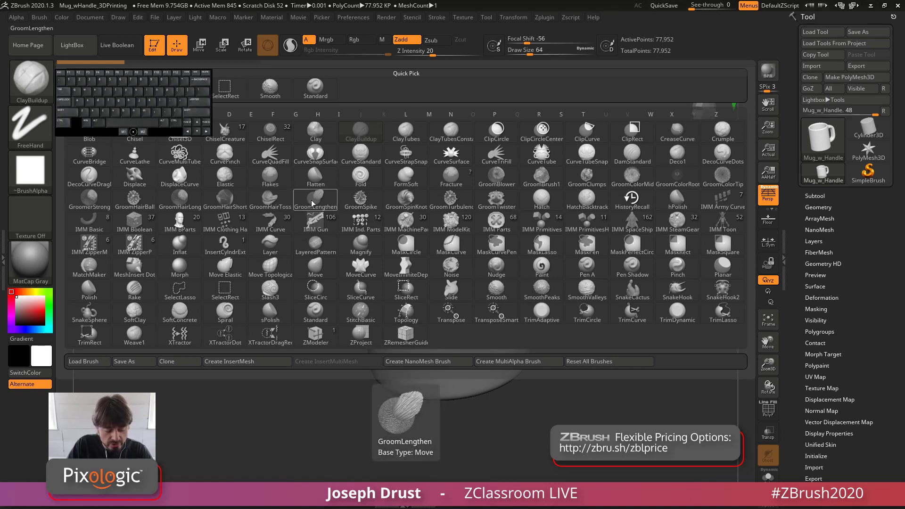
pyautogui.press('s')
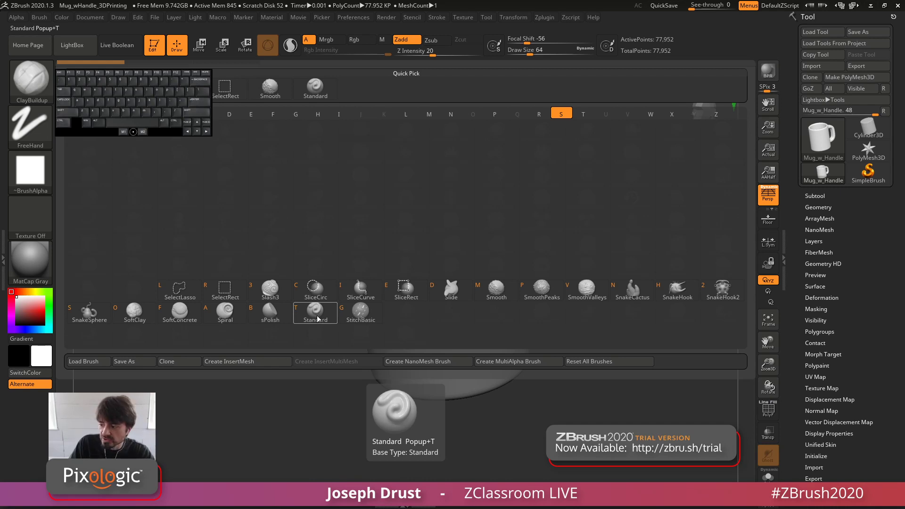
pyautogui.click(315, 313)
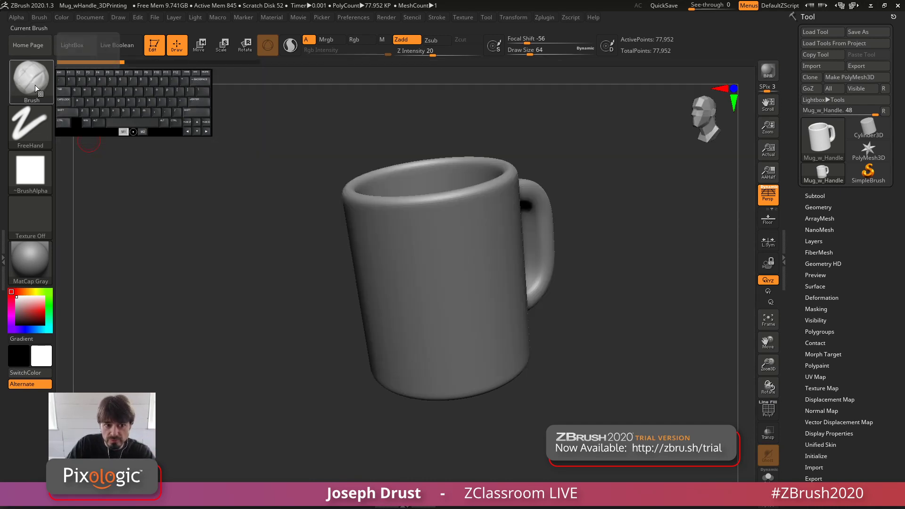
pyautogui.click(22, 82)
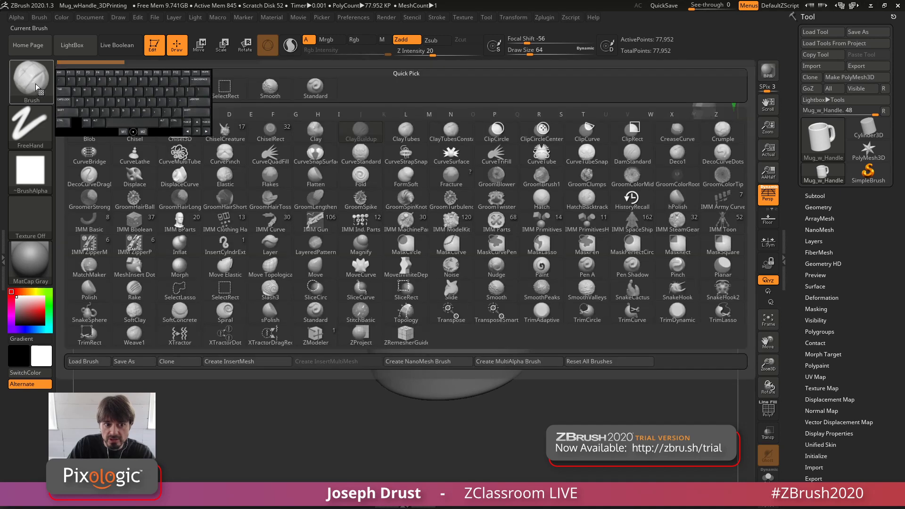
pyautogui.click(327, 89)
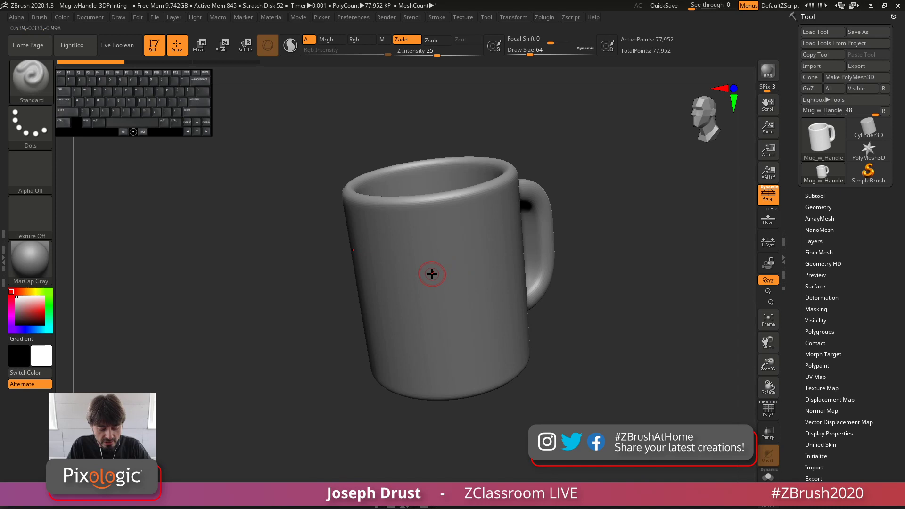
# Step: Switch to the ClayBuildup brush and back to the Standard brush
pyautogui.press('b')
pyautogui.press('c')
pyautogui.press('b')
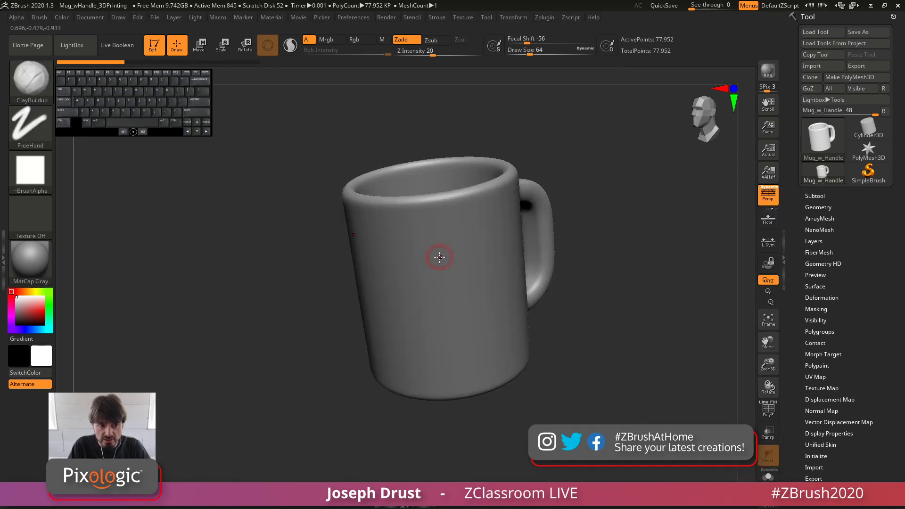
pyautogui.press('b')
pyautogui.press('s')
pyautogui.press('t')
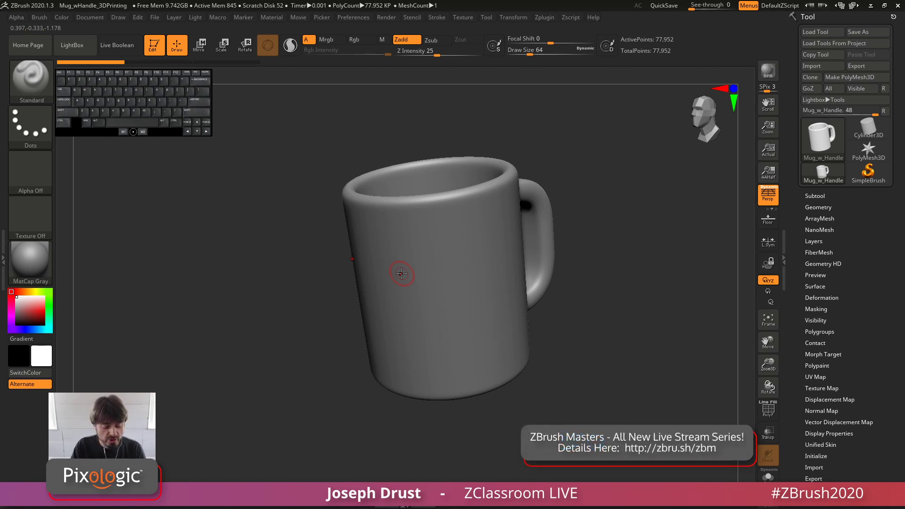
# Step: Switch to the DamStandard brush, followed by the Move brush
pyautogui.press('b')
pyautogui.press('d')
pyautogui.press('s')
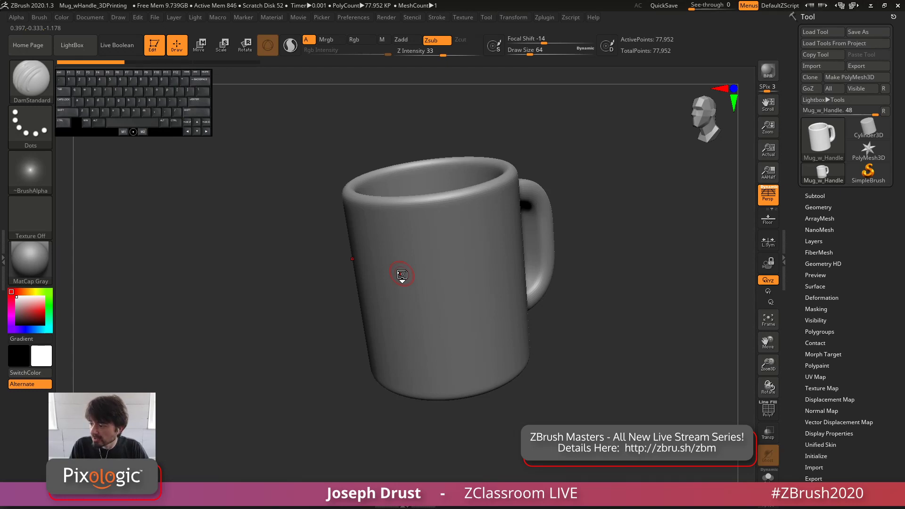
pyautogui.press('b')
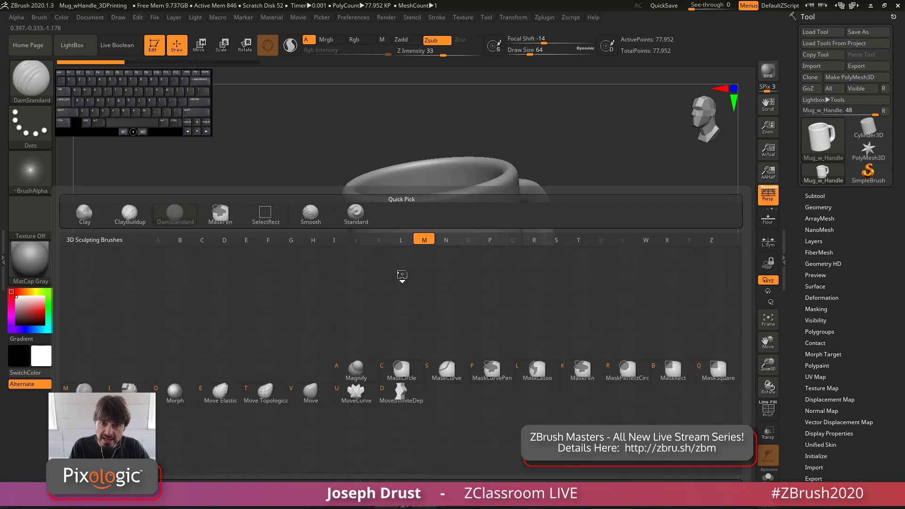
pyautogui.press('m')
pyautogui.press('v')
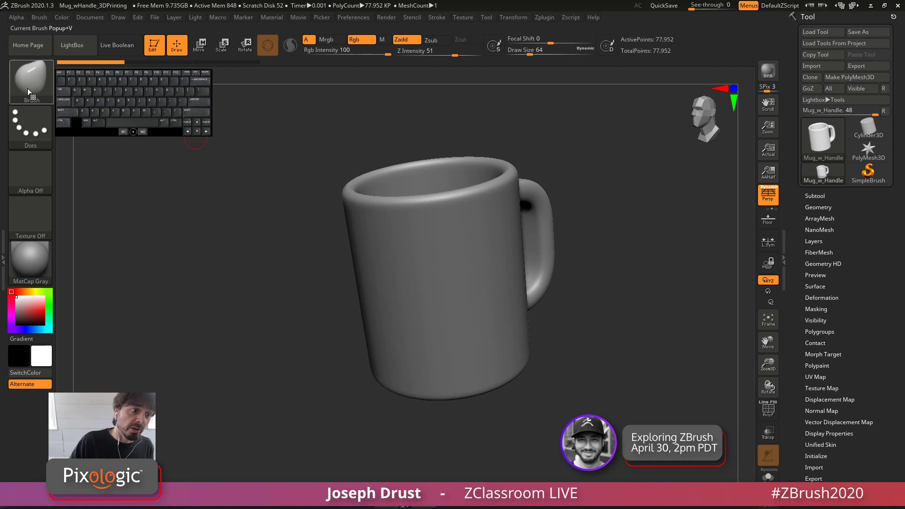
# Step: Look through the brush library and make ClayBuildup the active brush
pyautogui.press('b')
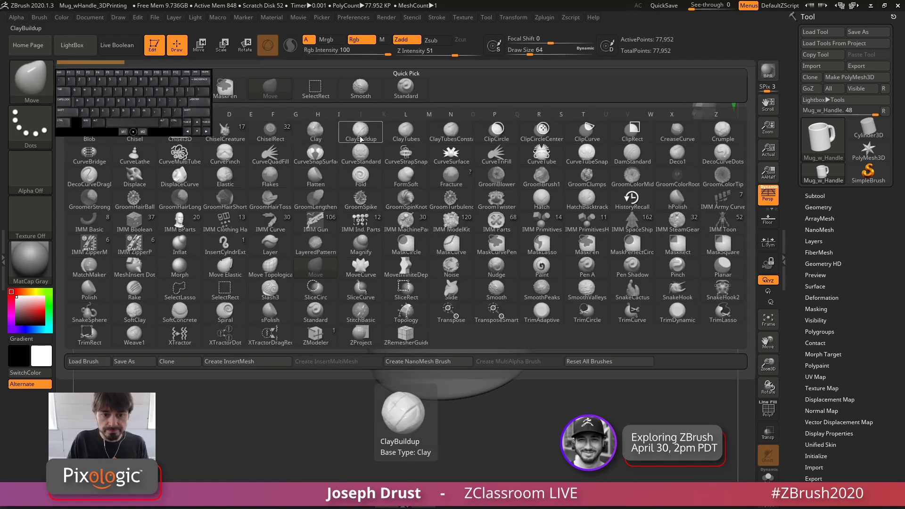
pyautogui.click(320, 277)
pyautogui.press('b')
pyautogui.press('c')
pyautogui.press('b')
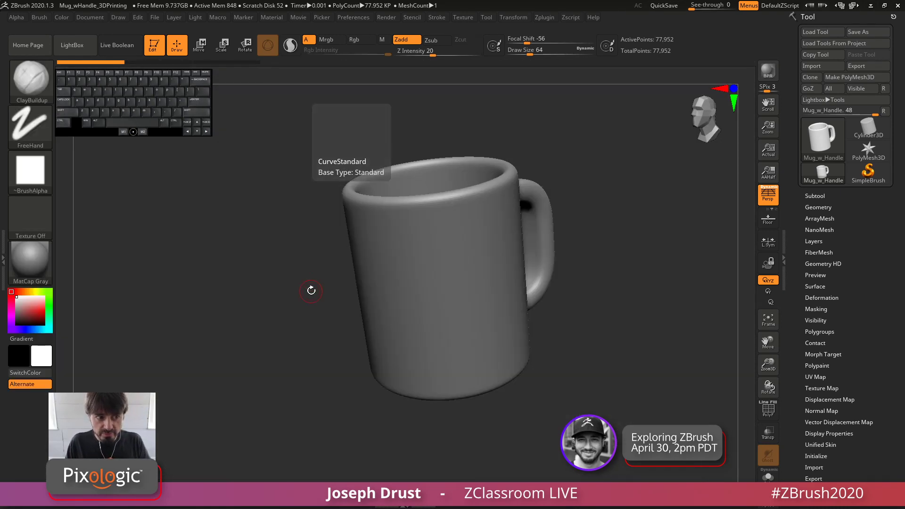
# Step: Turn off perspective with the mug in side view and set the ClayBuildup brush's draw size to 202
pyautogui.moveTo(626, 232)
pyautogui.mouseDown()
pyautogui.moveTo(550, 222)
pyautogui.moveTo(585, 202)
pyautogui.moveTo(610, 230)
pyautogui.moveTo(607, 199)
pyautogui.moveTo(586, 204)
pyautogui.moveTo(592, 224)
pyautogui.moveTo(585, 199)
pyautogui.mouseUp()
pyautogui.press('space')
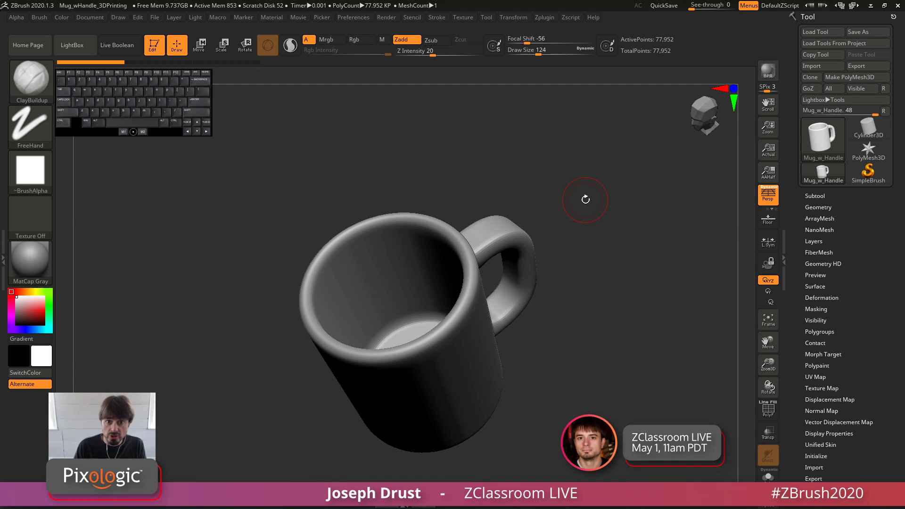
pyautogui.moveTo(575, 251); pyautogui.dragTo(634, 210)
pyautogui.keyDown('alt'); pyautogui.moveTo(634, 210); pyautogui.dragTo(618, 183); pyautogui.keyUp('alt')
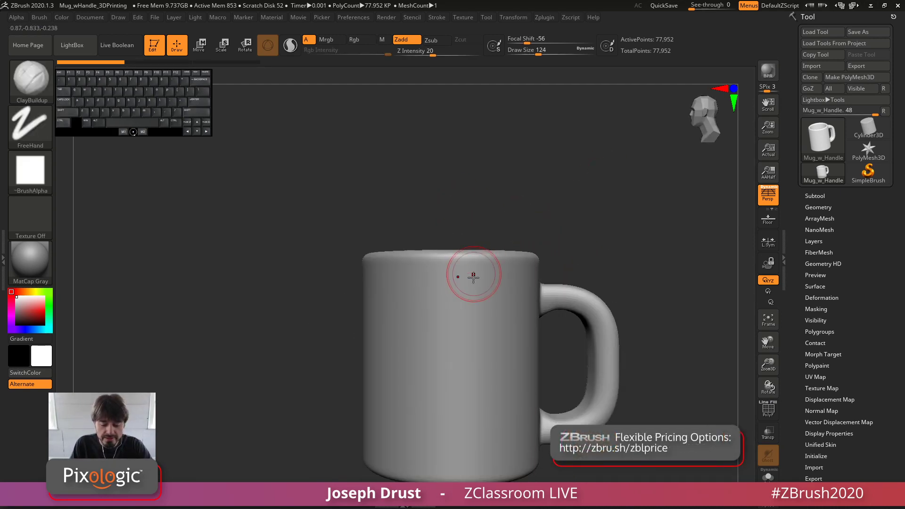
pyautogui.press('p')
pyautogui.keyDown('alt'); pyautogui.moveTo(612, 259); pyautogui.dragTo(612, 225); pyautogui.keyUp('alt')
pyautogui.press('space')
pyautogui.moveTo(462, 292)
pyautogui.mouseDown()
pyautogui.moveTo(471, 292)
pyautogui.moveTo(465, 263)
pyautogui.moveTo(446, 296)
pyautogui.mouseUp()
pyautogui.hotkey('ctrl', 'z')
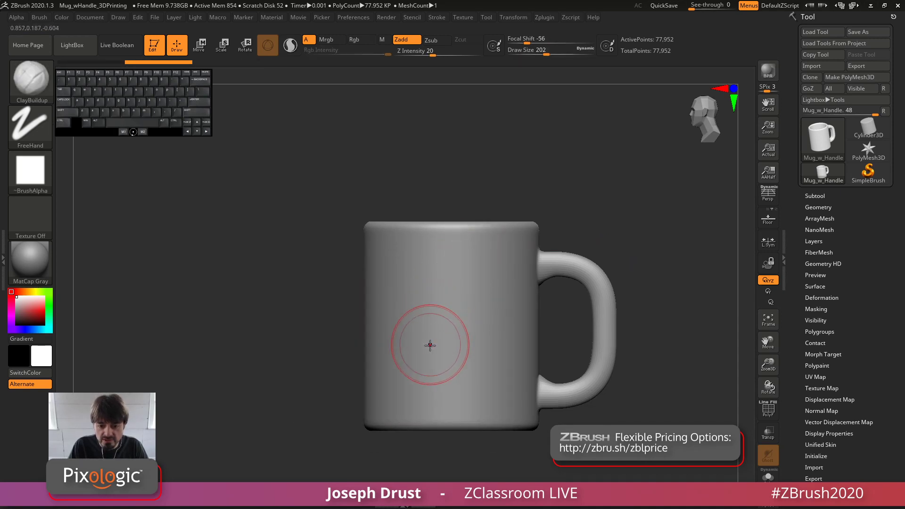
# Step: Sculpt a broad ClayBuildup stroke on the mug's outer wall and examine the inside of the mug
pyautogui.moveTo(424, 330)
pyautogui.keyDown('alt'); pyautogui.mouseDown()
pyautogui.moveTo(431, 345)
pyautogui.moveTo(449, 304)
pyautogui.mouseUp(); pyautogui.keyUp('alt')
pyautogui.press('Tab')
pyautogui.moveTo(544, 196)
pyautogui.mouseDown()
pyautogui.moveTo(575, 210)
pyautogui.moveTo(583, 304)
pyautogui.mouseUp()
pyautogui.moveTo(529, 339); pyautogui.dragTo(508, 327)
pyautogui.press('Tab')
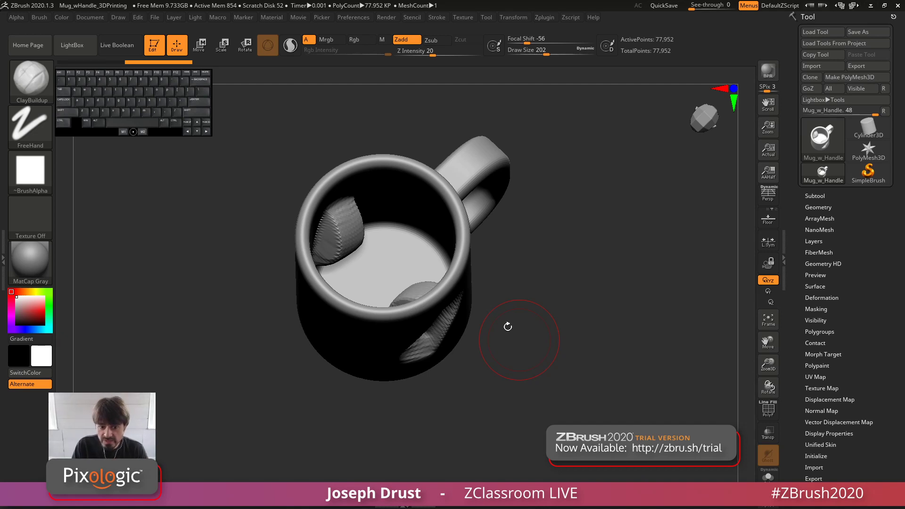
# Step: Set the draw size to 124, sculpt a long diagonal stroke down the mug's side and inspect the inner wall
pyautogui.moveTo(602, 277)
pyautogui.mouseDown()
pyautogui.moveTo(401, 302)
pyautogui.moveTo(409, 317)
pyautogui.mouseUp()
pyautogui.press('space')
pyautogui.moveTo(426, 239); pyautogui.dragTo(400, 386)
pyautogui.moveTo(561, 142); pyautogui.dragTo(593, 141)
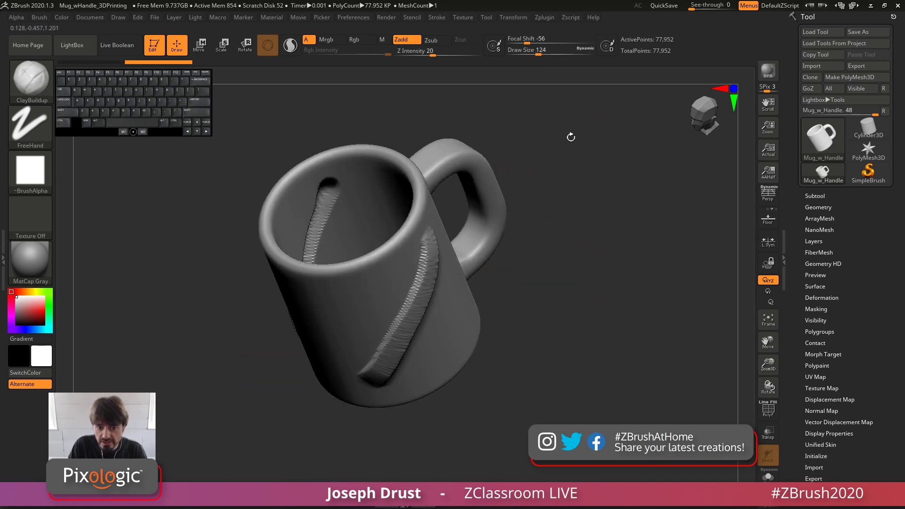
pyautogui.moveTo(514, 155); pyautogui.dragTo(608, 208)
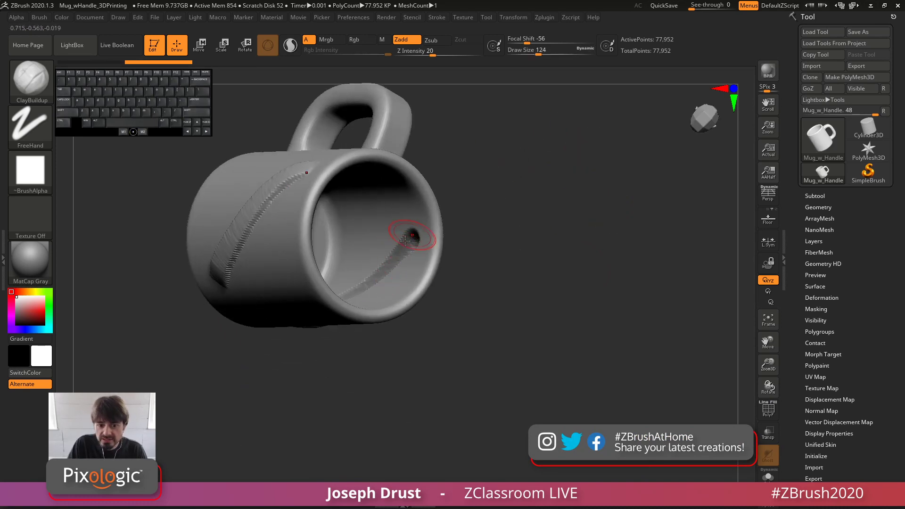
pyautogui.moveTo(521, 238); pyautogui.dragTo(511, 182)
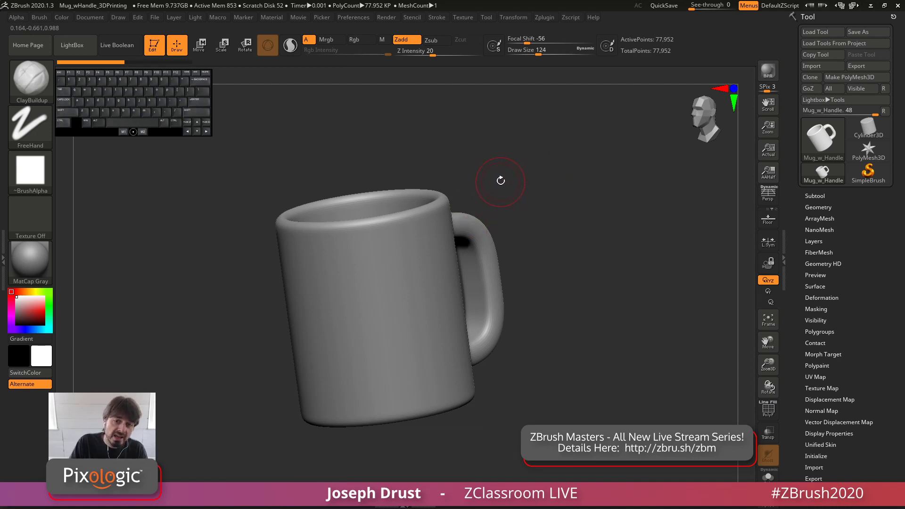
# Step: Turn on BackfaceMask in the ClayBuildup brush's auto masking settings
pyautogui.click(39, 17)
pyautogui.moveTo(157, 127)
pyautogui.mouseDown()
pyautogui.moveTo(461, 95)
pyautogui.moveTo(686, 141)
pyautogui.moveTo(690, 132)
pyautogui.mouseUp()
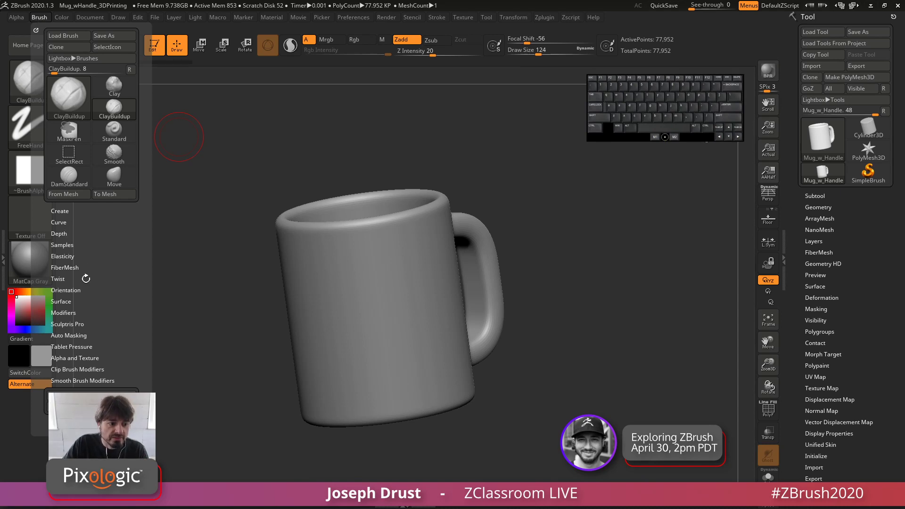
pyautogui.click(39, 17)
pyautogui.click(69, 332)
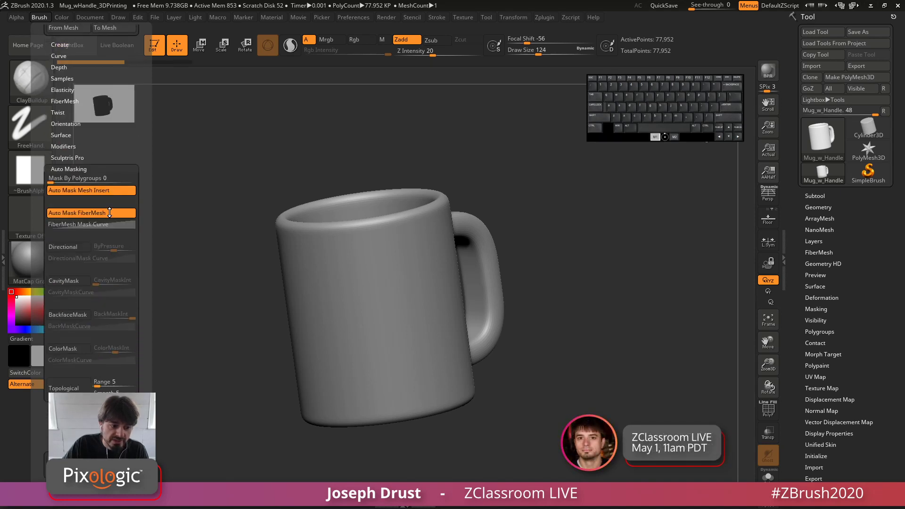
pyautogui.click(81, 313)
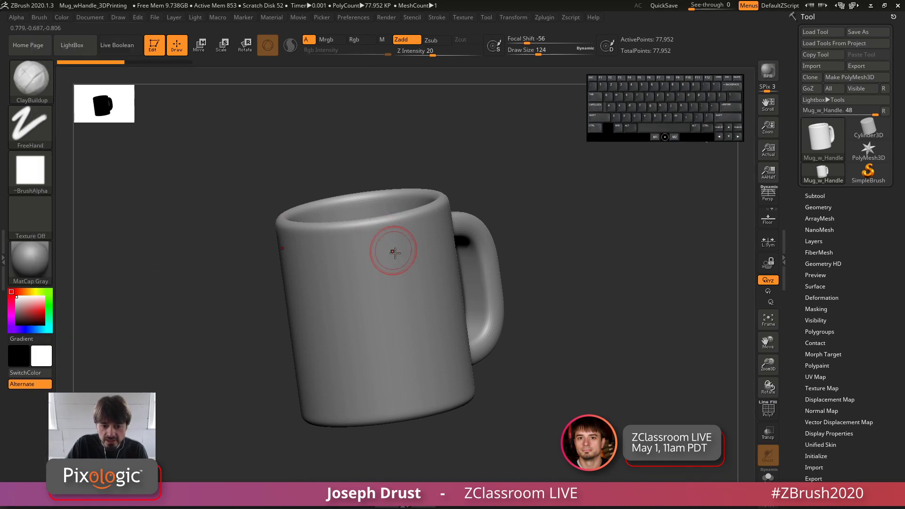
# Step: Sculpt a winding S-shaped stroke down the mug's front with backface masking active, and undo it
pyautogui.moveTo(409, 242)
pyautogui.mouseDown()
pyautogui.moveTo(362, 372)
pyautogui.moveTo(408, 242)
pyautogui.moveTo(420, 239)
pyautogui.mouseUp()
pyautogui.moveTo(455, 170)
pyautogui.mouseDown()
pyautogui.moveTo(519, 238)
pyautogui.moveTo(426, 233)
pyautogui.moveTo(415, 302)
pyautogui.moveTo(374, 370)
pyautogui.moveTo(377, 392)
pyautogui.mouseUp()
pyautogui.hotkey('ctrl', 'z')
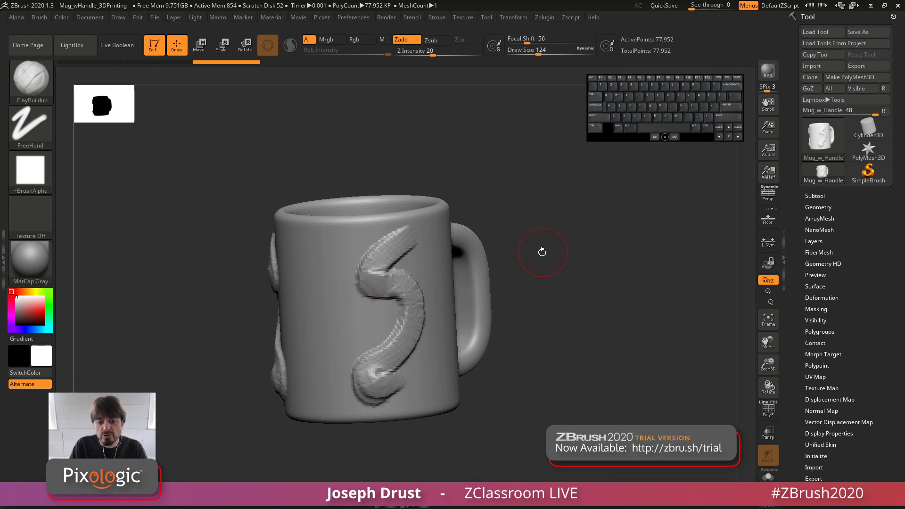
pyautogui.hotkey('ctrl', 'z')
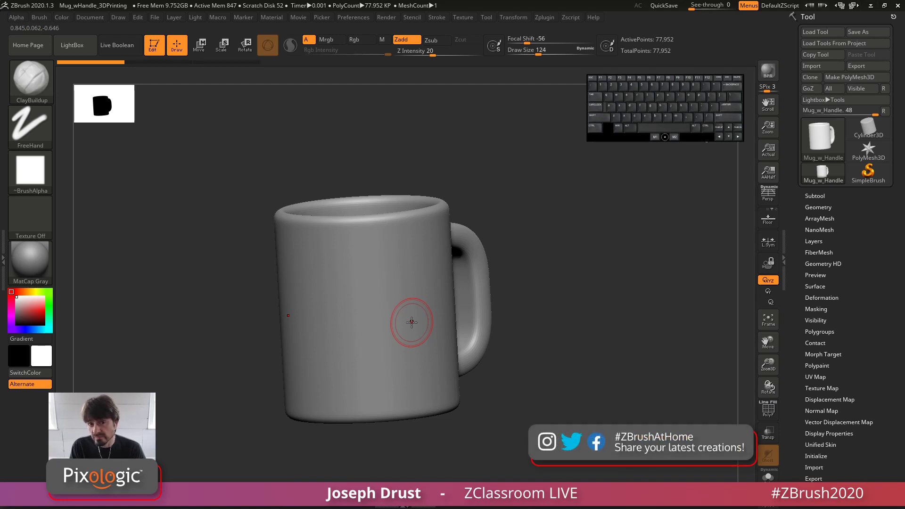
# Step: Expand the geometry settings and display the mug's polygroup colours with Draw Polyframe, viewing the outer and inner surfaces
pyautogui.press('shift')
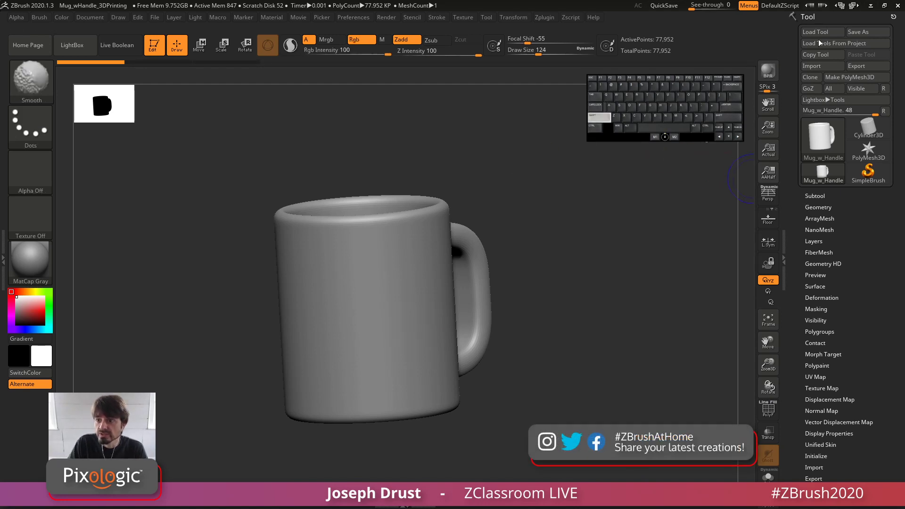
pyautogui.click(813, 208)
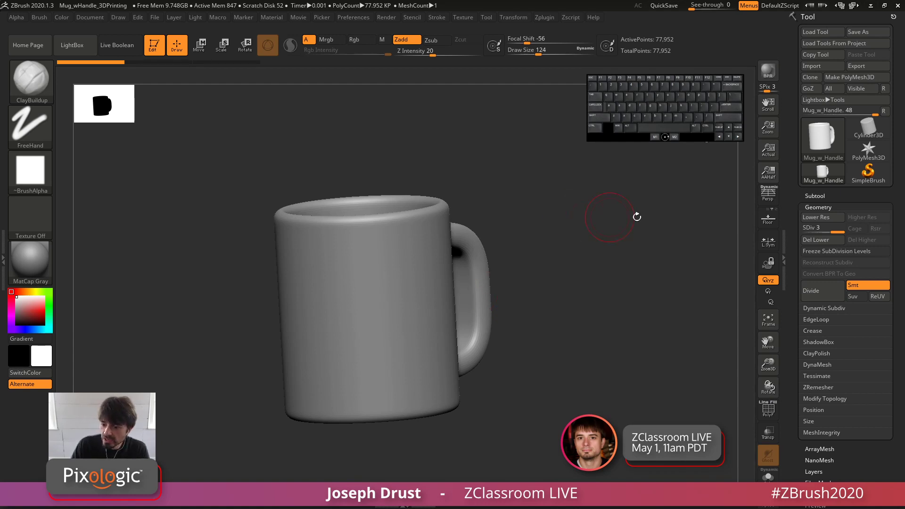
pyautogui.moveTo(666, 322); pyautogui.dragTo(717, 363)
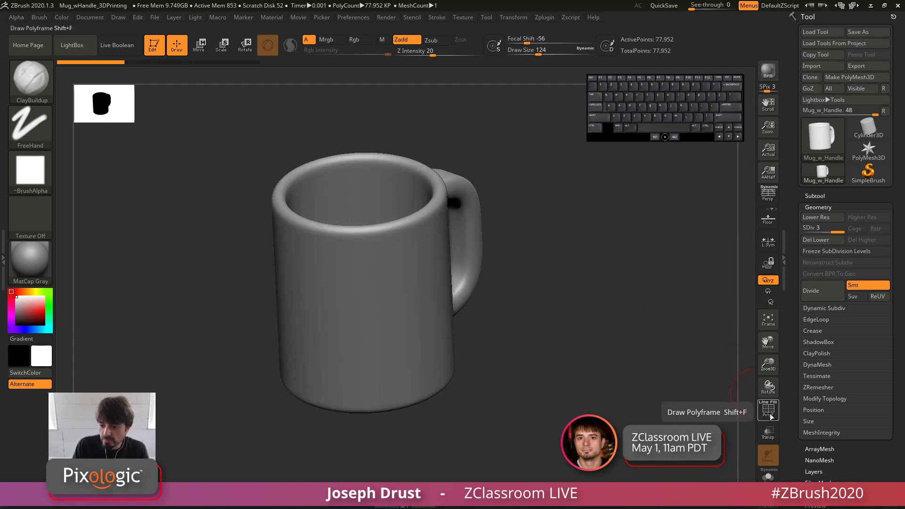
pyautogui.click(765, 408)
pyautogui.click(765, 408)
pyautogui.moveTo(632, 396); pyautogui.dragTo(513, 306)
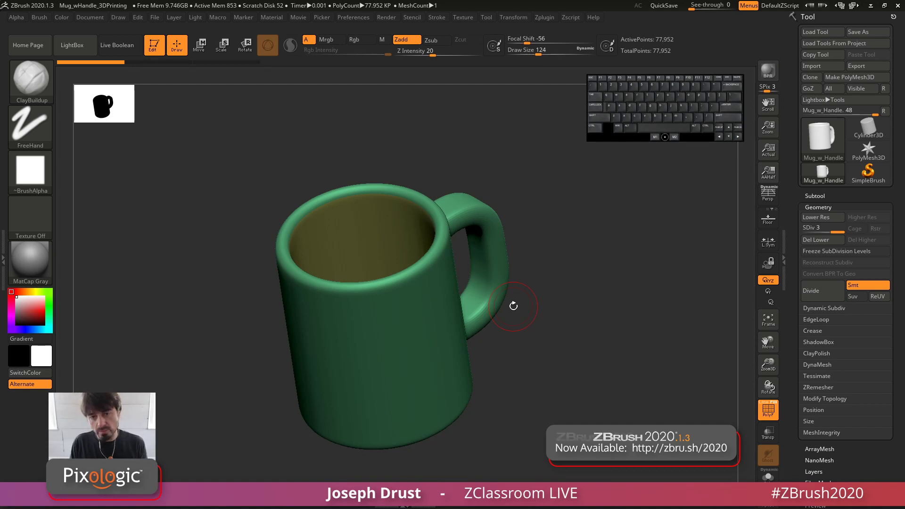
pyautogui.moveTo(591, 221); pyautogui.dragTo(556, 240)
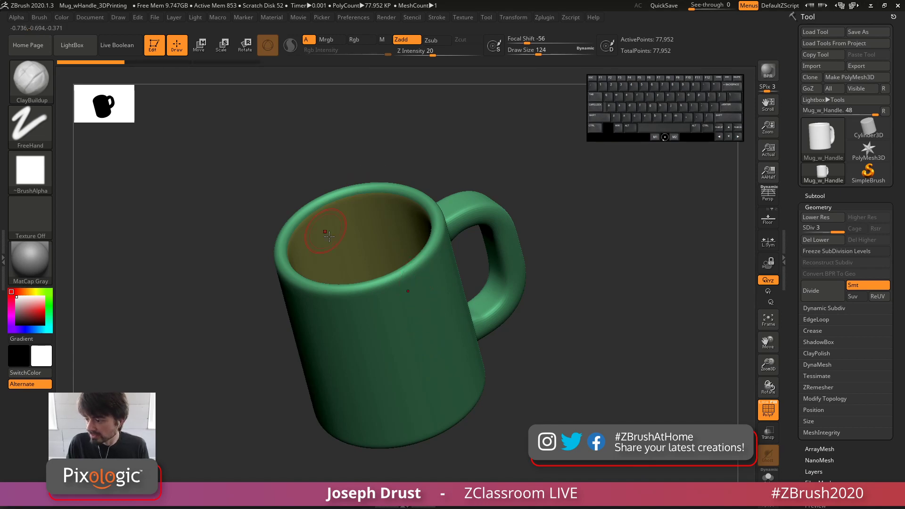
# Step: Isolate the mug's inner-wall polygroup and view it from the outside
pyautogui.press('ctrl')
pyautogui.press('shift')
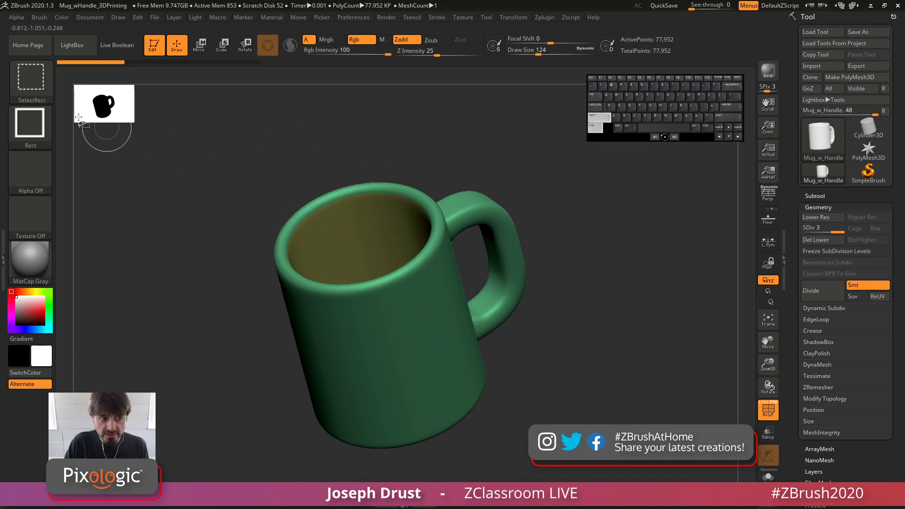
pyautogui.keyDown('ctrl'); pyautogui.keyDown('shift'); pyautogui.click(34, 89); pyautogui.keyUp('shift'); pyautogui.keyUp('ctrl')
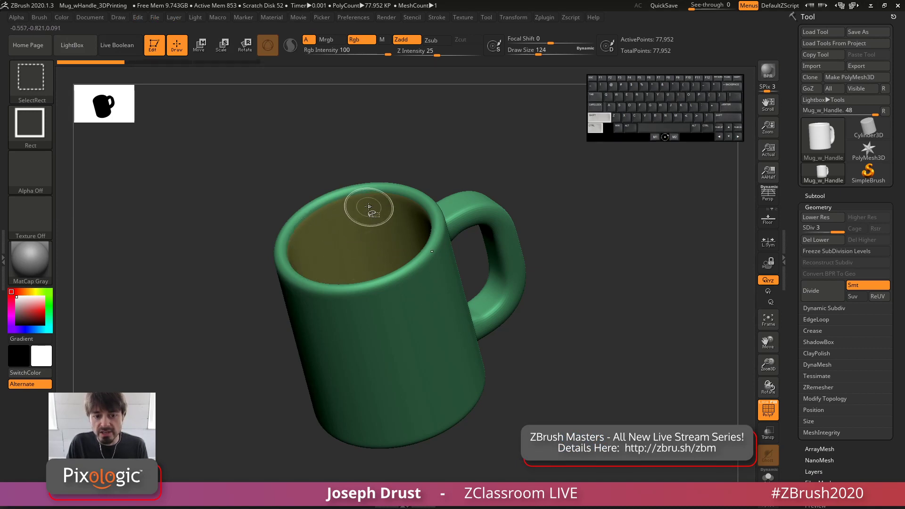
pyautogui.keyDown('ctrl'); pyautogui.keyDown('shift'); pyautogui.click(344, 229); pyautogui.keyUp('shift'); pyautogui.keyUp('ctrl')
pyautogui.moveTo(530, 264)
pyautogui.mouseDown()
pyautogui.moveTo(517, 235)
pyautogui.moveTo(511, 273)
pyautogui.moveTo(545, 319)
pyautogui.moveTo(501, 216)
pyautogui.moveTo(516, 263)
pyautogui.mouseUp()
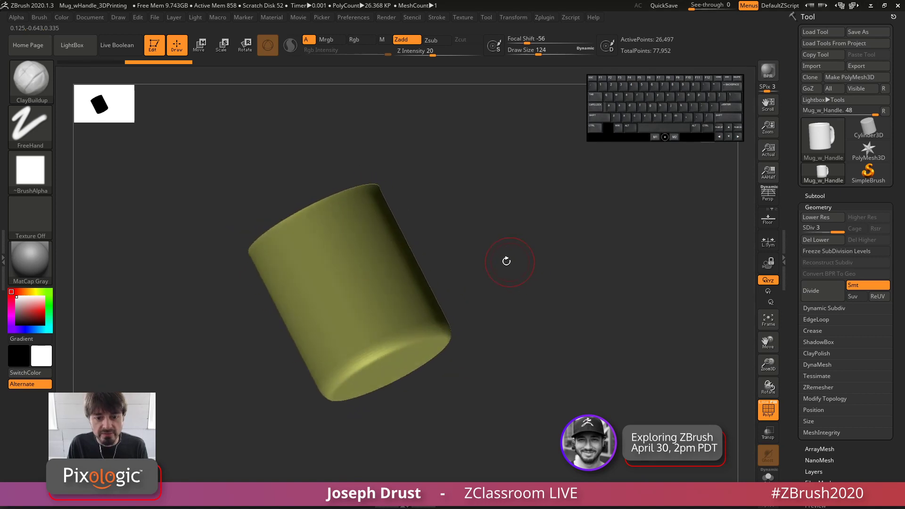
# Step: Hide the mug's inner-wall polygroup, invert the visibility to show only that wall, and restore the whole mug
pyautogui.hotkey('ctrl', 'shift')
pyautogui.keyDown('ctrl'); pyautogui.keyDown('shift'); pyautogui.click(317, 246); pyautogui.keyUp('shift'); pyautogui.keyUp('ctrl')
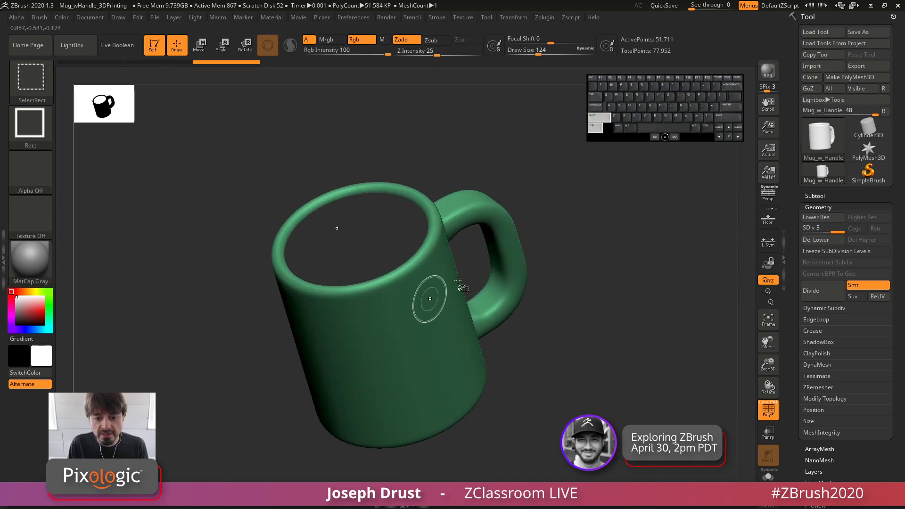
pyautogui.keyDown('ctrl'); pyautogui.keyDown('shift'); pyautogui.click(343, 346); pyautogui.keyUp('shift'); pyautogui.keyUp('ctrl')
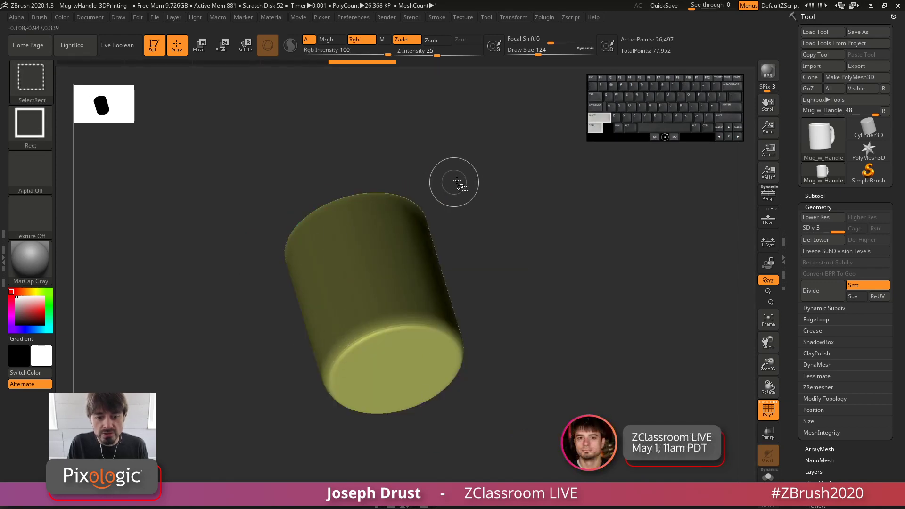
pyautogui.keyDown('ctrl'); pyautogui.keyDown('shift'); pyautogui.click(454, 185); pyautogui.keyUp('shift'); pyautogui.keyUp('ctrl')
pyautogui.keyDown('ctrl'); pyautogui.keyDown('shift'); pyautogui.click(362, 253); pyautogui.keyUp('shift'); pyautogui.keyUp('ctrl')
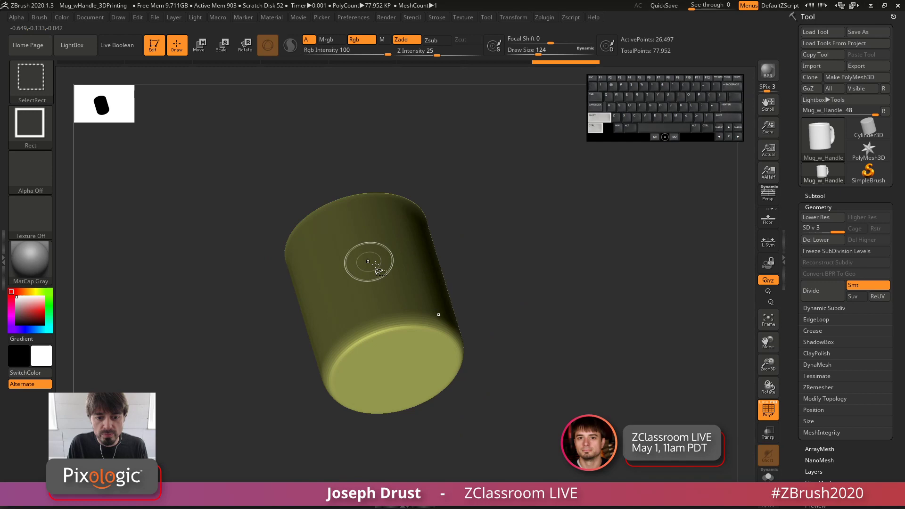
pyautogui.keyDown('ctrl'); pyautogui.keyDown('shift'); pyautogui.click(433, 174); pyautogui.keyUp('shift'); pyautogui.keyUp('ctrl')
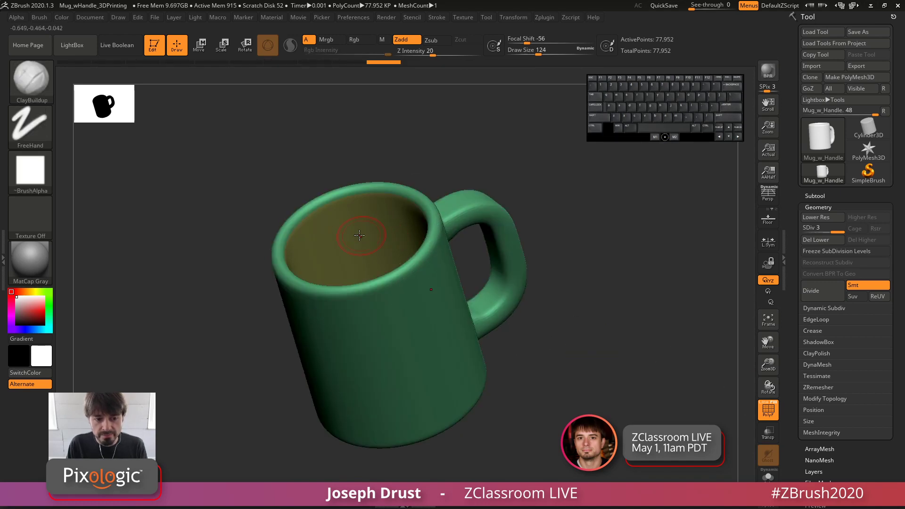
# Step: Isolate the inner-wall polygroup and mask it completely with MaskPen
pyautogui.hotkey('ctrl', 'shift')
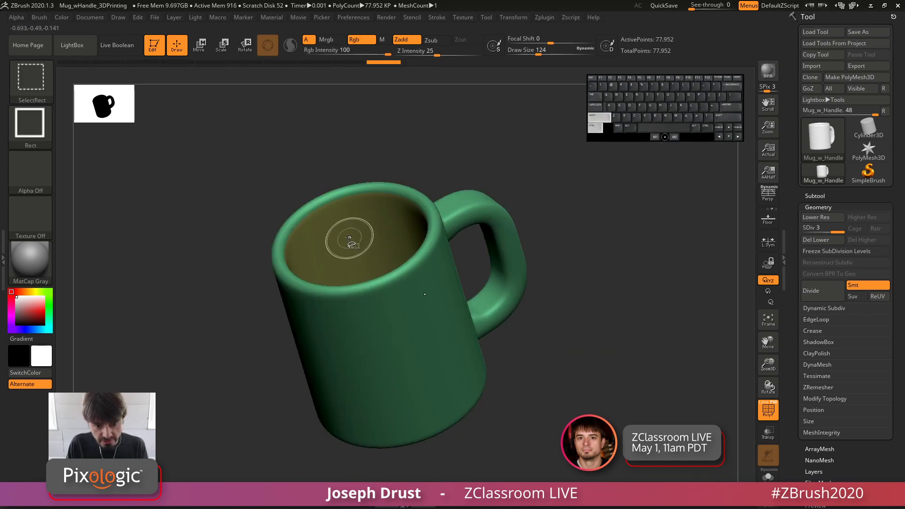
pyautogui.keyDown('ctrl'); pyautogui.keyDown('shift'); pyautogui.click(341, 241); pyautogui.keyUp('shift'); pyautogui.keyUp('ctrl')
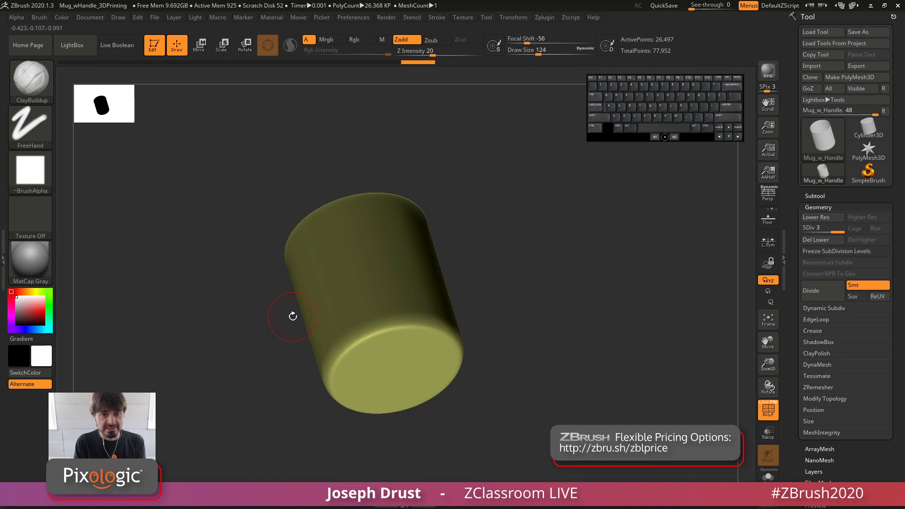
pyautogui.press('ctrl')
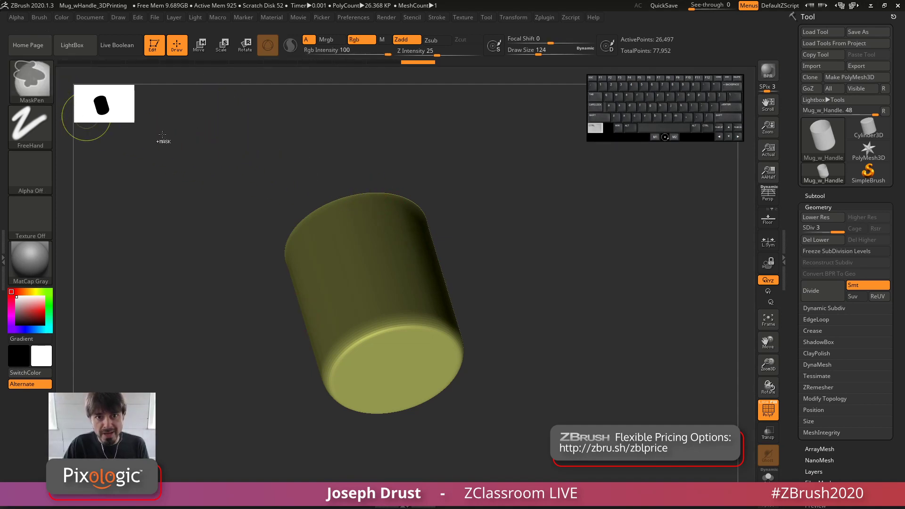
pyautogui.moveTo(346, 268)
pyautogui.keyDown('ctrl'); pyautogui.mouseDown()
pyautogui.moveTo(336, 241)
pyautogui.moveTo(344, 236)
pyautogui.moveTo(330, 250)
pyautogui.moveTo(349, 250)
pyautogui.moveTo(324, 261)
pyautogui.moveTo(346, 280)
pyautogui.moveTo(364, 317)
pyautogui.moveTo(376, 307)
pyautogui.mouseUp(); pyautogui.keyUp('ctrl')
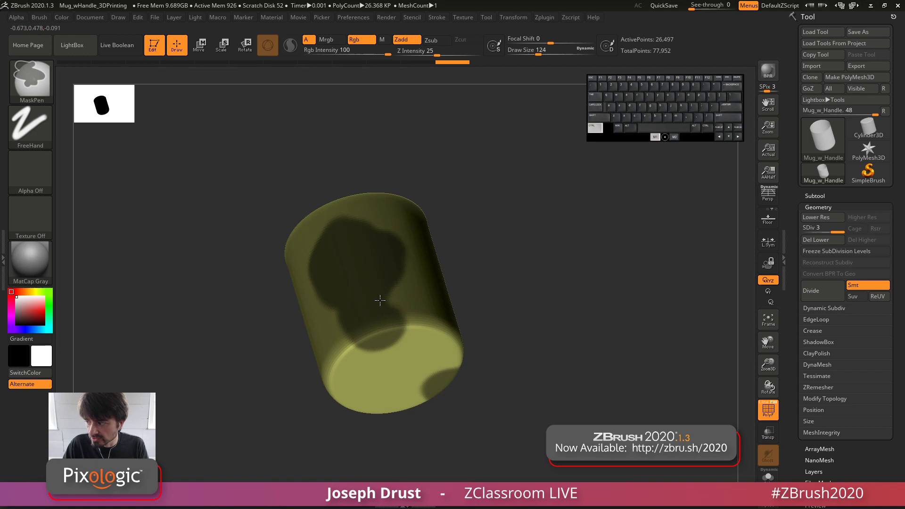
pyautogui.moveTo(343, 238)
pyautogui.keyDown('ctrl'); pyautogui.mouseDown()
pyautogui.moveTo(367, 327)
pyautogui.moveTo(378, 254)
pyautogui.moveTo(383, 292)
pyautogui.mouseUp(); pyautogui.keyUp('ctrl')
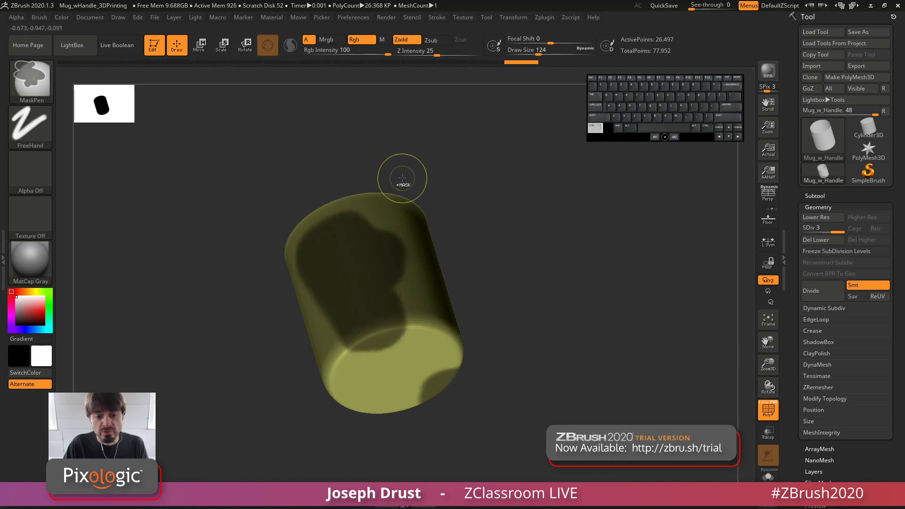
pyautogui.moveTo(219, 115)
pyautogui.keyDown('ctrl'); pyautogui.mouseDown()
pyautogui.moveTo(309, 365)
pyautogui.moveTo(554, 437)
pyautogui.moveTo(534, 424)
pyautogui.moveTo(493, 446)
pyautogui.moveTo(499, 438)
pyautogui.moveTo(440, 449)
pyautogui.moveTo(521, 438)
pyautogui.moveTo(503, 442)
pyautogui.moveTo(512, 448)
pyautogui.mouseUp(); pyautogui.keyUp('ctrl')
# Step: Turn off the Draw Polyframe display and unhide the rest of the mug
pyautogui.moveTo(519, 341)
pyautogui.mouseDown()
pyautogui.moveTo(518, 275)
pyautogui.moveTo(574, 335)
pyautogui.moveTo(534, 327)
pyautogui.moveTo(537, 311)
pyautogui.mouseUp()
pyautogui.click(769, 411)
pyautogui.moveTo(517, 234); pyautogui.dragTo(502, 234)
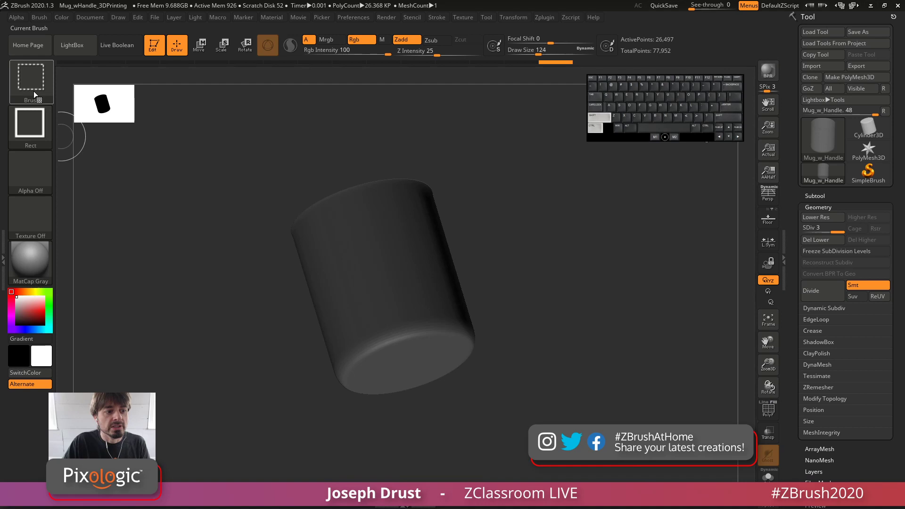
pyautogui.keyDown('ctrl'); pyautogui.keyDown('shift'); pyautogui.click(650, 200); pyautogui.keyUp('shift'); pyautogui.keyUp('ctrl')
pyautogui.moveTo(606, 247)
pyautogui.mouseDown()
pyautogui.moveTo(604, 312)
pyautogui.moveTo(599, 241)
pyautogui.moveTo(568, 235)
pyautogui.moveTo(620, 235)
pyautogui.moveTo(584, 262)
pyautogui.mouseUp()
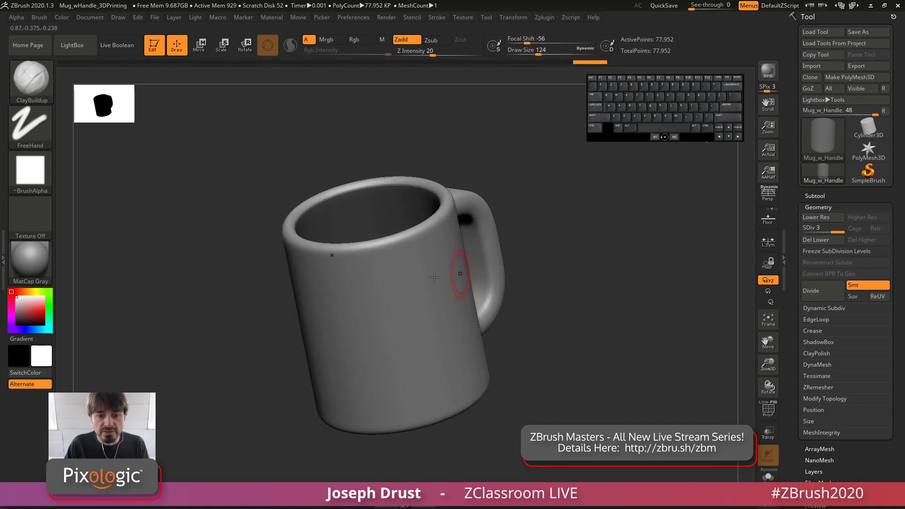
# Step: Turn off BackfaceMask in the ClayBuildup brush's auto masking settings
pyautogui.click(40, 17)
pyautogui.click(69, 335)
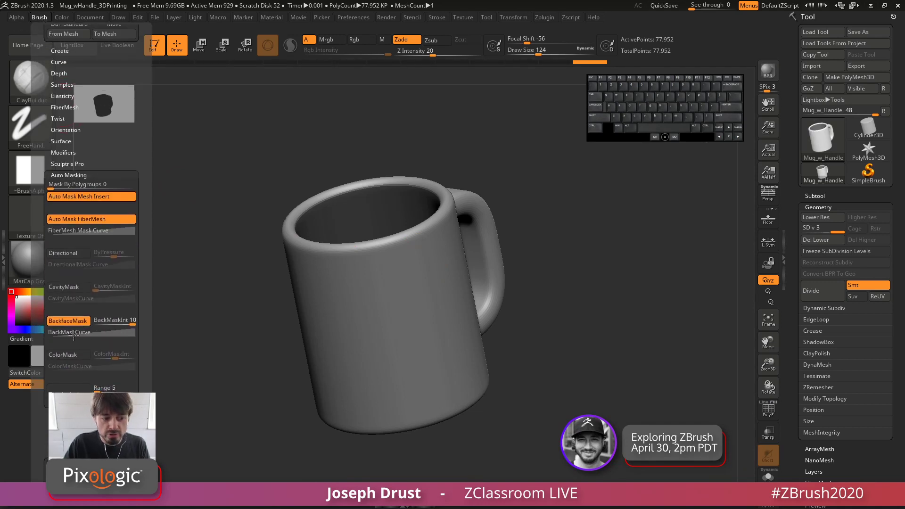
pyautogui.click(77, 325)
# Step: Sculpt diagonal clay strokes down the mug's outer side with the inner wall masked, undoing the first attempt, and inspect the inside
pyautogui.moveTo(555, 247); pyautogui.dragTo(530, 260)
pyautogui.moveTo(428, 238)
pyautogui.mouseDown()
pyautogui.moveTo(389, 351)
pyautogui.moveTo(398, 363)
pyautogui.moveTo(412, 306)
pyautogui.mouseUp()
pyautogui.moveTo(549, 165); pyautogui.dragTo(486, 264)
pyautogui.moveTo(455, 231)
pyautogui.mouseDown()
pyautogui.moveTo(509, 254)
pyautogui.moveTo(491, 216)
pyautogui.moveTo(536, 220)
pyautogui.moveTo(500, 216)
pyautogui.mouseUp()
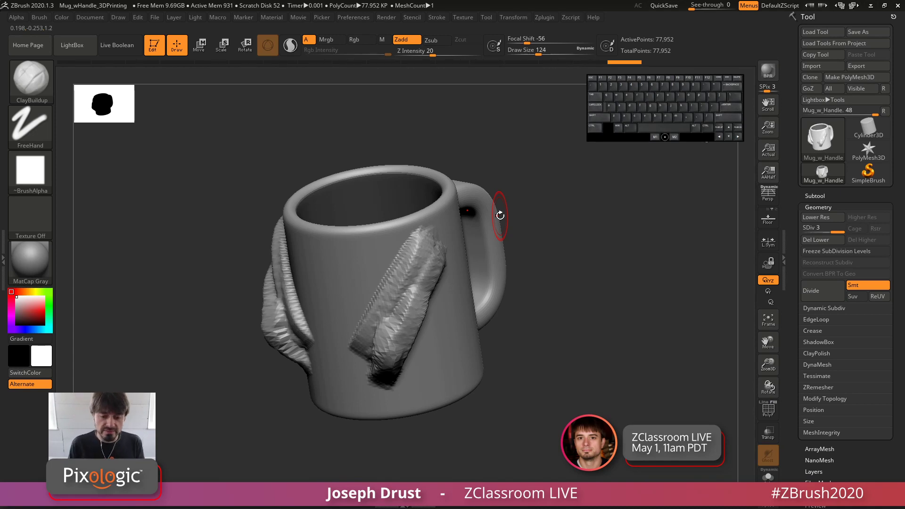
pyautogui.moveTo(693, 250); pyautogui.dragTo(600, 253)
pyautogui.moveTo(550, 237)
pyautogui.mouseDown()
pyautogui.moveTo(544, 242)
pyautogui.moveTo(556, 263)
pyautogui.mouseUp()
pyautogui.hotkey('ctrl', 'z')
pyautogui.moveTo(427, 218); pyautogui.dragTo(363, 370)
pyautogui.moveTo(560, 163)
pyautogui.mouseDown()
pyautogui.moveTo(533, 256)
pyautogui.moveTo(594, 208)
pyautogui.mouseUp()
# Step: Clear the mask and sculpt a second stroke beside the first to compare its effect on the inner wall
pyautogui.press('ctrl')
pyautogui.moveTo(546, 174)
pyautogui.keyDown('ctrl'); pyautogui.mouseDown()
pyautogui.moveTo(635, 291)
pyautogui.moveTo(653, 295)
pyautogui.mouseUp(); pyautogui.keyUp('ctrl')
pyautogui.moveTo(520, 246); pyautogui.dragTo(482, 214)
pyautogui.moveTo(460, 207); pyautogui.dragTo(465, 360)
pyautogui.moveTo(620, 205); pyautogui.dragTo(642, 243)
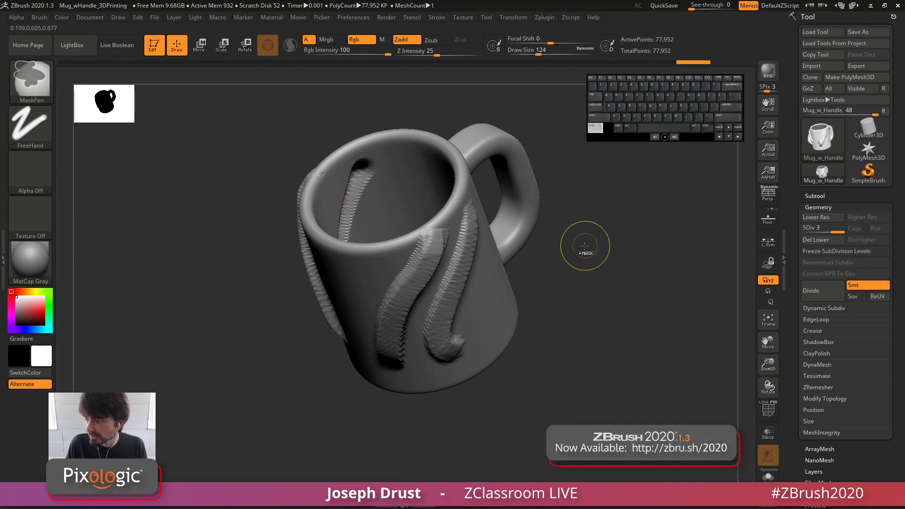
# Step: Undo the test strokes on the mug and clear the inner wall's mask
pyautogui.hotkey('ctrl', 'z')
pyautogui.hotkey('ctrl', 'z')
pyautogui.hotkey('ctrl', 'z')
pyautogui.hotkey('ctrl', 'z')
pyautogui.moveTo(616, 276)
pyautogui.keyDown('shift'); pyautogui.mouseDown()
pyautogui.moveTo(641, 267)
pyautogui.moveTo(609, 279)
pyautogui.mouseUp(); pyautogui.keyUp('shift')
pyautogui.moveTo(609, 278)
pyautogui.mouseDown()
pyautogui.moveTo(598, 299)
pyautogui.moveTo(603, 293)
pyautogui.mouseUp()
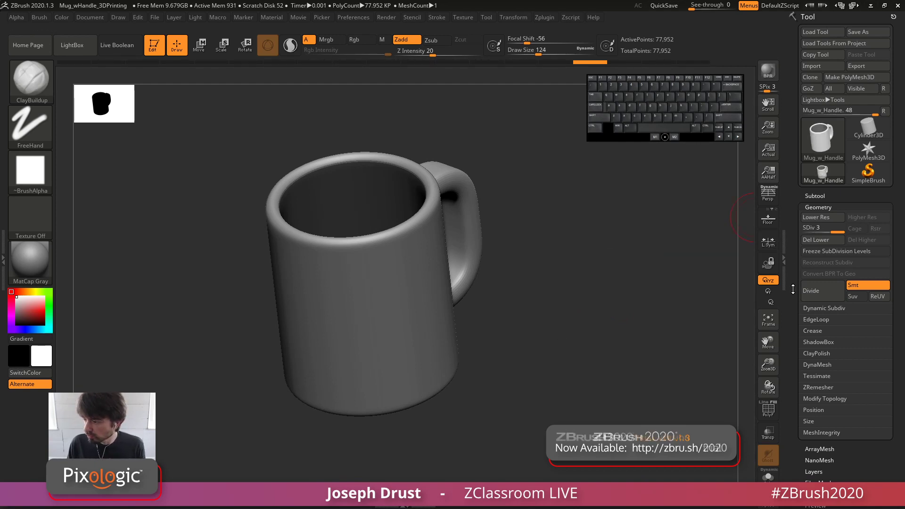
pyautogui.keyDown('ctrl'); pyautogui.moveTo(540, 257); pyautogui.dragTo(569, 330); pyautogui.keyUp('ctrl')
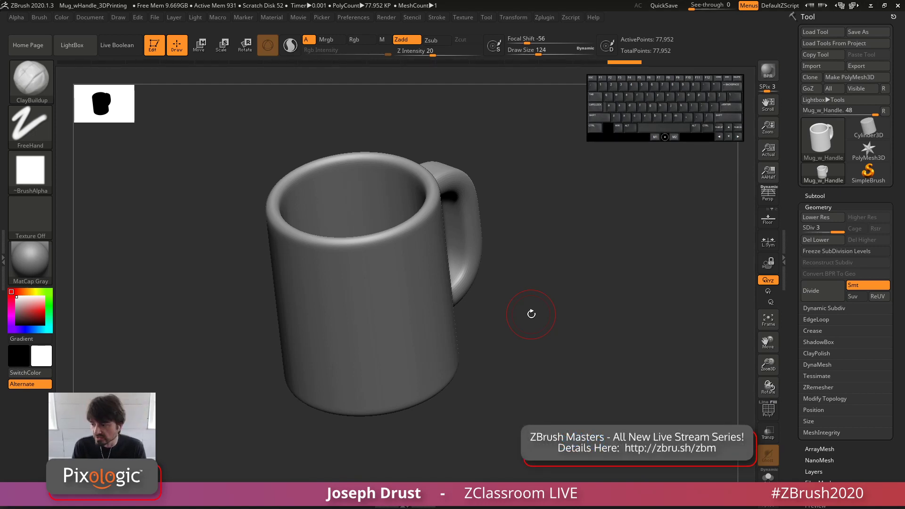
# Step: Delete the mug's lower subdivision levels and collapse the geometry settings
pyautogui.moveTo(697, 228); pyautogui.dragTo(495, 339)
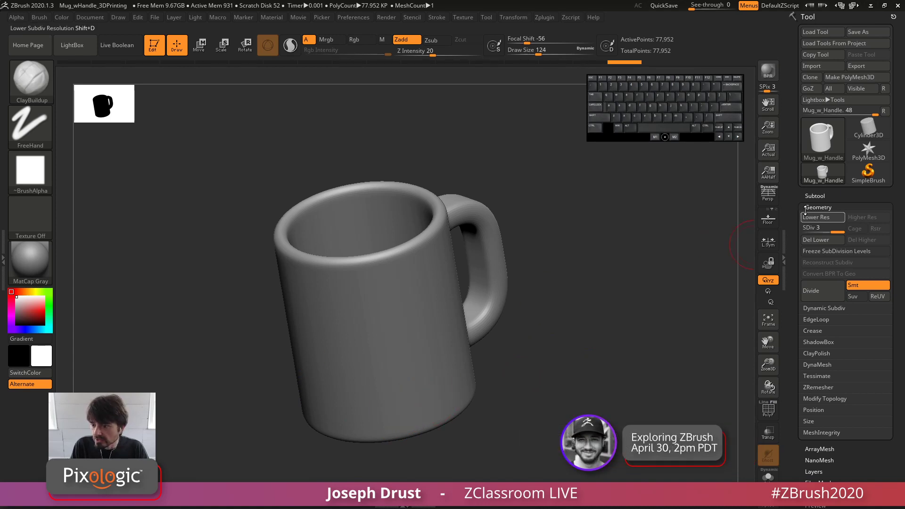
pyautogui.click(813, 240)
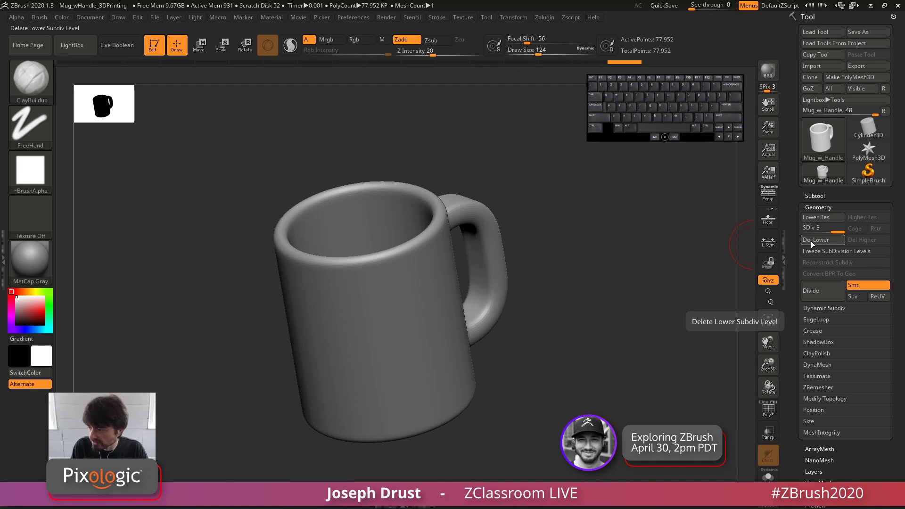
pyautogui.click(811, 207)
# Step: Store a morph target of the mug's clean surface
pyautogui.scroll(-5, 811, 264)
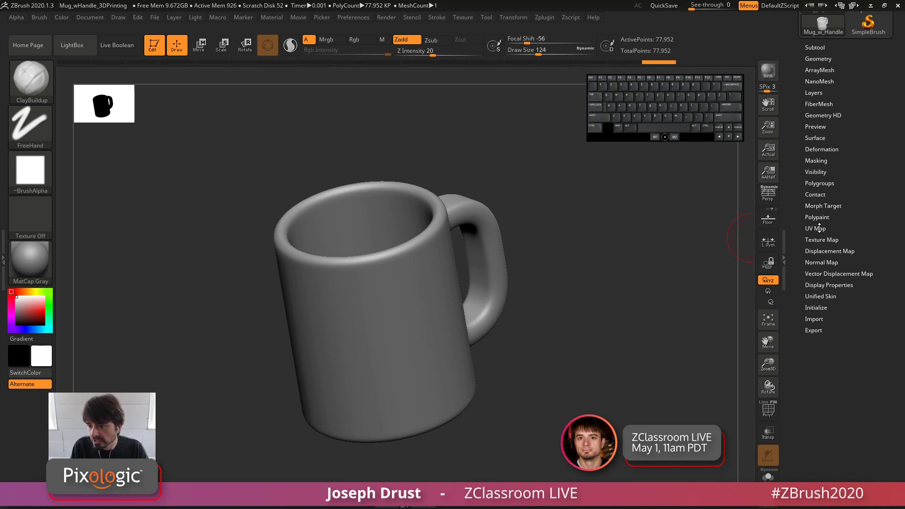
pyautogui.scroll(2, 848, 137)
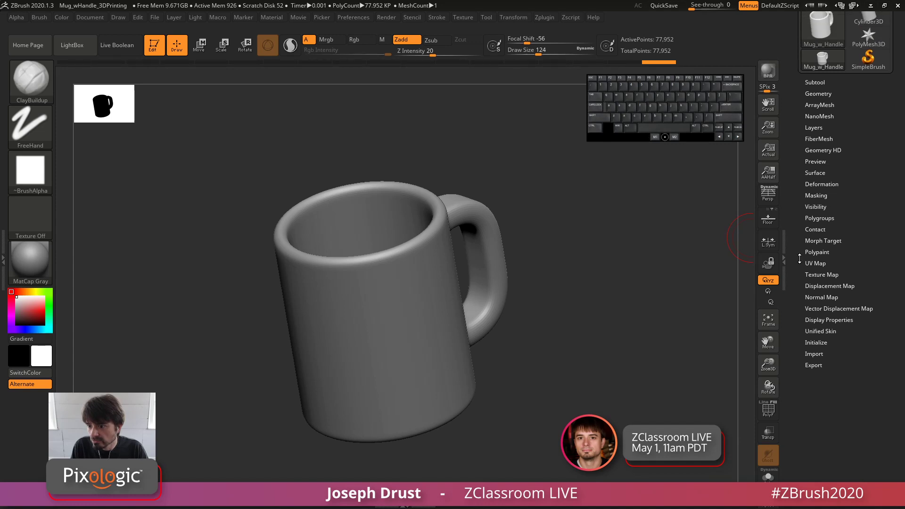
pyautogui.click(828, 241)
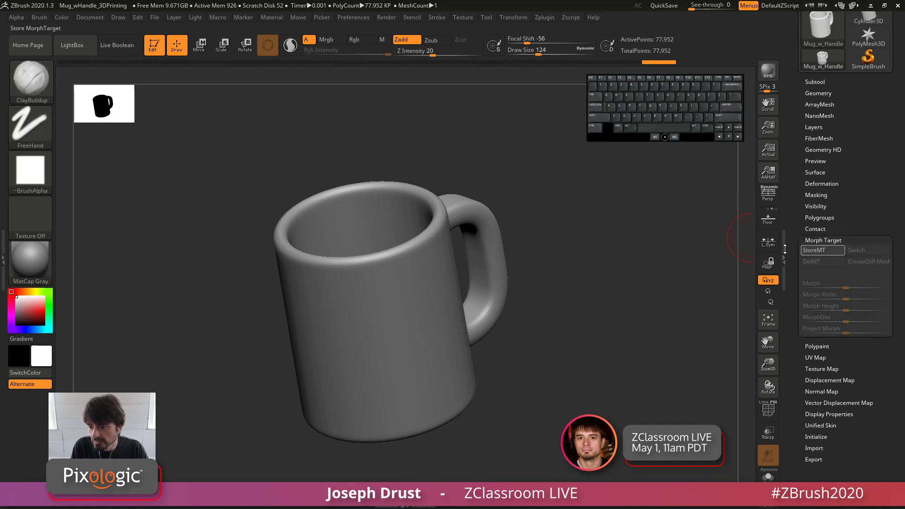
pyautogui.click(823, 250)
pyautogui.moveTo(576, 322)
pyautogui.mouseDown()
pyautogui.moveTo(586, 309)
pyautogui.moveTo(567, 307)
pyautogui.mouseUp()
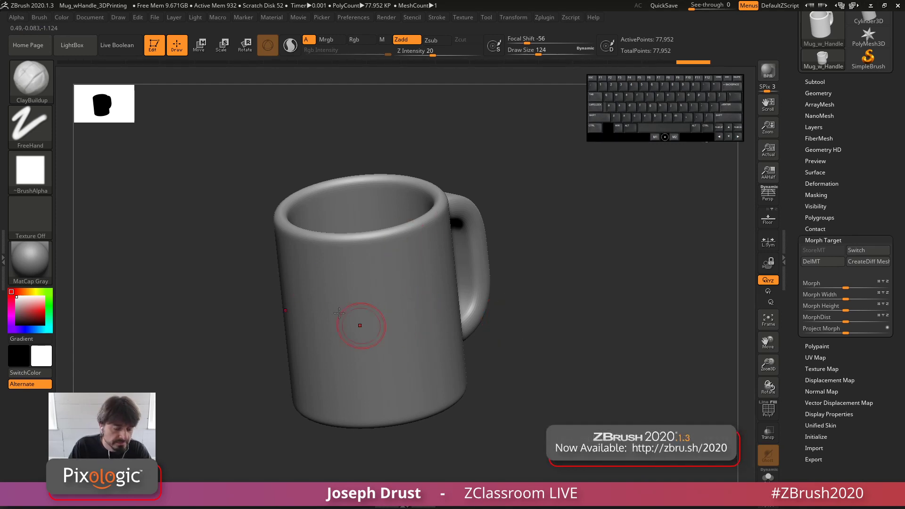
# Step: Sculpt a thick, curved L-shaped clay form on the lower part of the mug's side with ClayBuildup
pyautogui.click(41, 18)
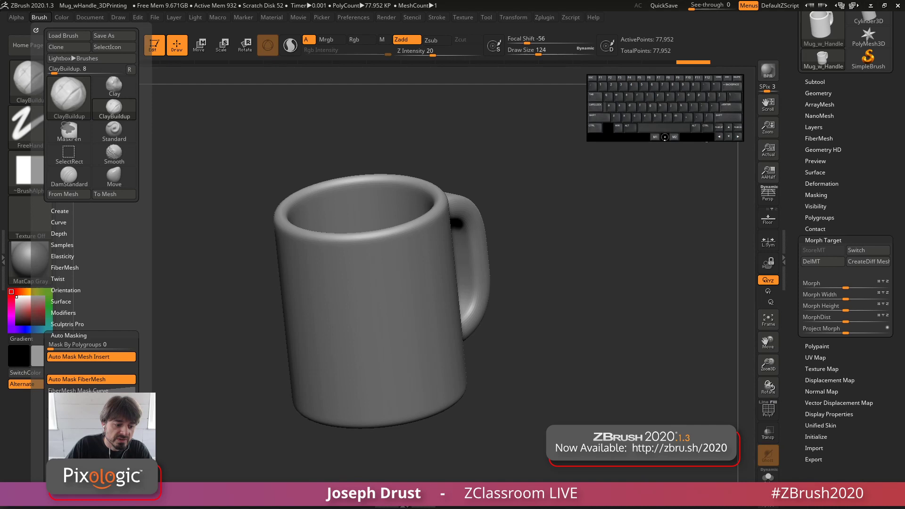
pyautogui.moveTo(414, 274)
pyautogui.mouseDown()
pyautogui.moveTo(388, 375)
pyautogui.moveTo(431, 398)
pyautogui.moveTo(441, 373)
pyautogui.mouseUp()
pyautogui.moveTo(540, 313)
pyautogui.mouseDown()
pyautogui.moveTo(452, 363)
pyautogui.moveTo(460, 372)
pyautogui.moveTo(429, 392)
pyautogui.moveTo(411, 385)
pyautogui.moveTo(426, 271)
pyautogui.moveTo(386, 358)
pyautogui.moveTo(485, 374)
pyautogui.moveTo(476, 372)
pyautogui.mouseUp()
pyautogui.moveTo(565, 358); pyautogui.dragTo(632, 338)
pyautogui.moveTo(505, 349)
pyautogui.mouseDown()
pyautogui.moveTo(463, 372)
pyautogui.moveTo(490, 361)
pyautogui.mouseUp()
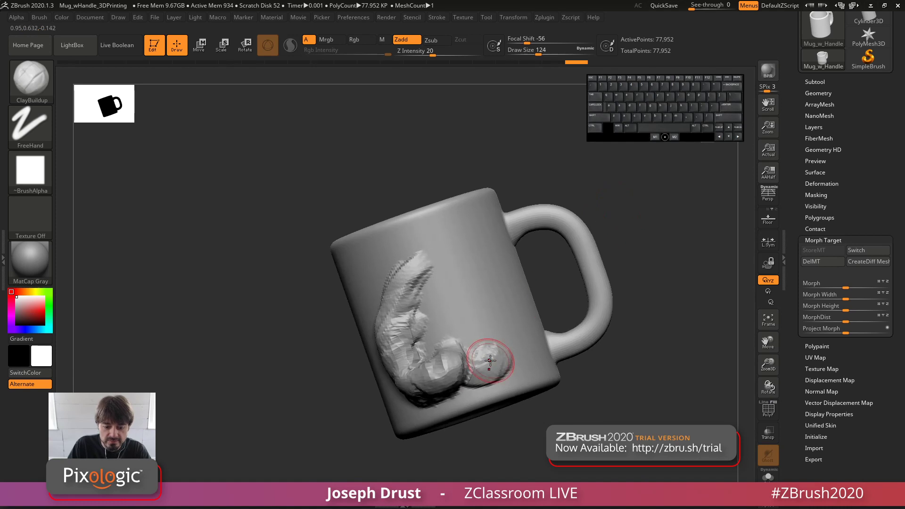
# Step: Select the Morph brush from the sculpting brushes starting with M
pyautogui.click(31, 83)
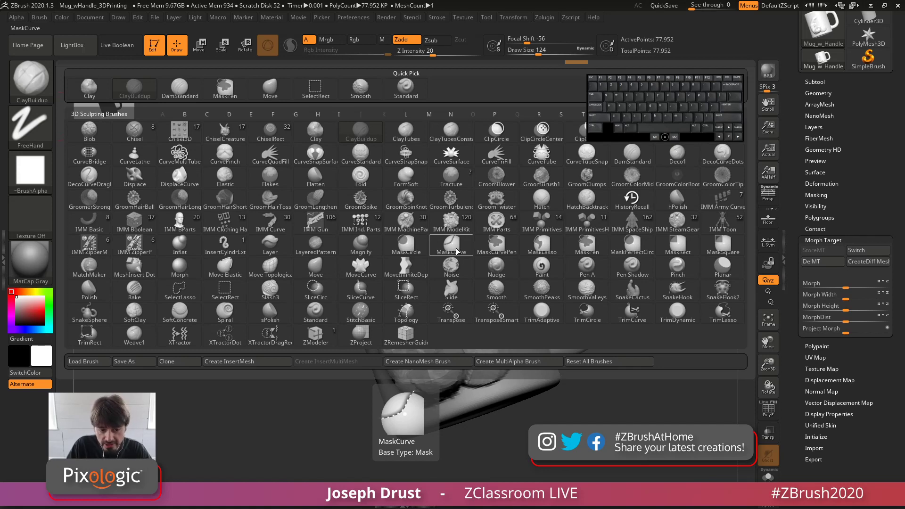
pyautogui.press('m')
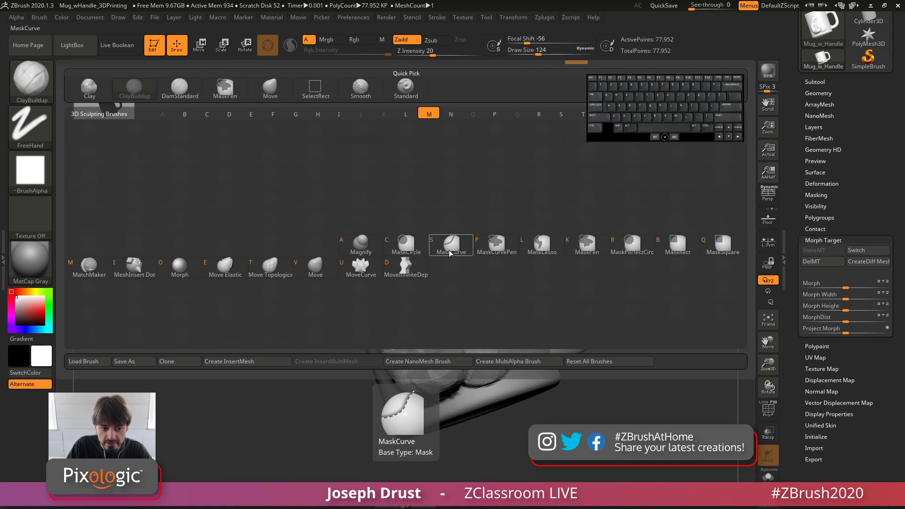
pyautogui.click(179, 268)
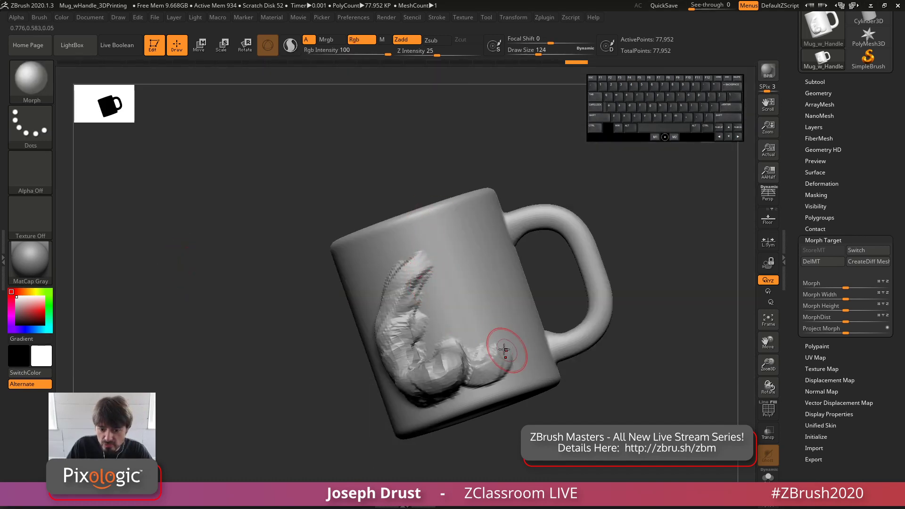
# Step: Brush the ends and edges of the sculpted clay form back to the stored morph target
pyautogui.keyDown('alt'); pyautogui.moveTo(649, 253); pyautogui.dragTo(627, 231); pyautogui.keyUp('alt')
pyautogui.moveTo(474, 358); pyautogui.dragTo(461, 344)
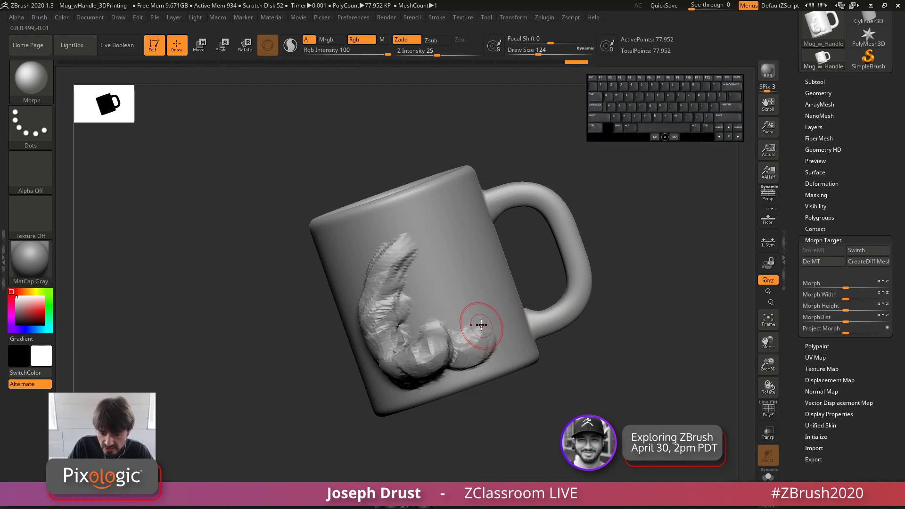
pyautogui.moveTo(483, 341)
pyautogui.mouseDown()
pyautogui.moveTo(473, 359)
pyautogui.moveTo(454, 363)
pyautogui.moveTo(409, 282)
pyautogui.moveTo(393, 262)
pyautogui.moveTo(370, 259)
pyautogui.mouseUp()
pyautogui.moveTo(521, 143); pyautogui.dragTo(559, 158)
pyautogui.moveTo(422, 236)
pyautogui.mouseDown()
pyautogui.moveTo(377, 270)
pyautogui.moveTo(396, 259)
pyautogui.mouseUp()
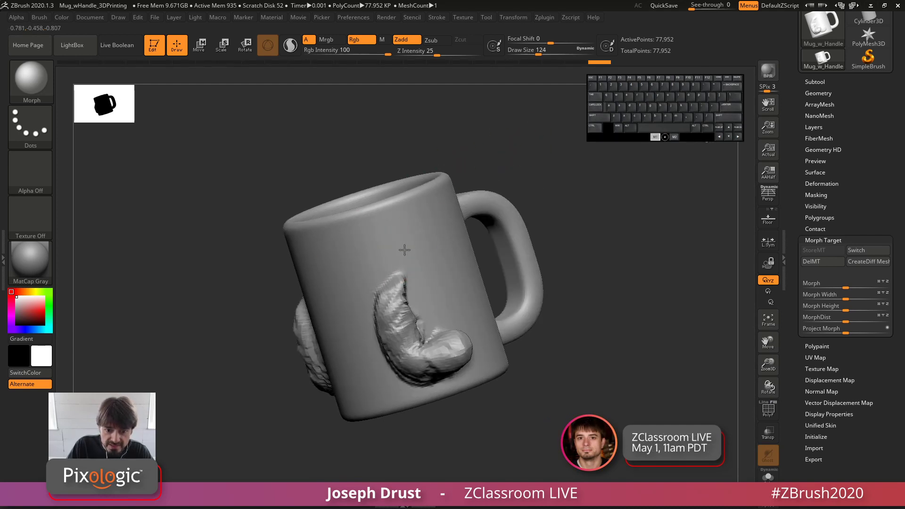
pyautogui.moveTo(499, 150); pyautogui.dragTo(492, 264)
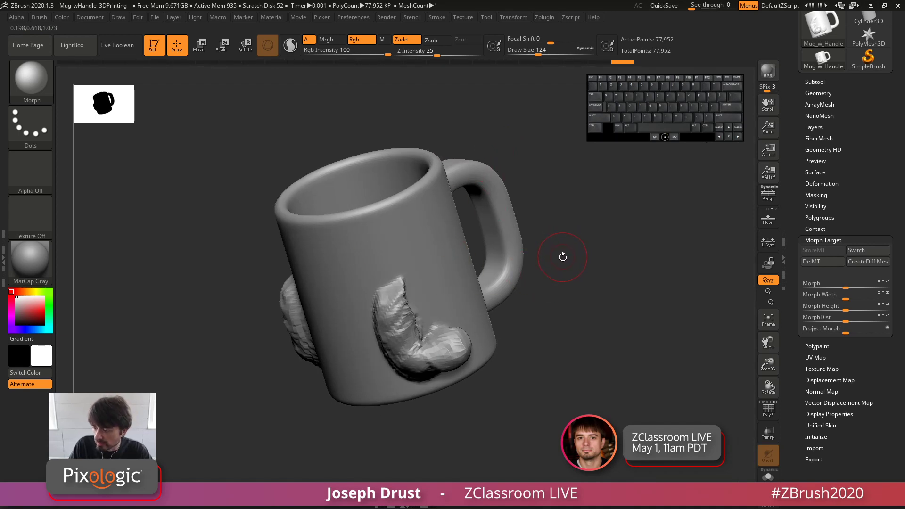
pyautogui.moveTo(557, 255)
pyautogui.mouseDown()
pyautogui.moveTo(612, 222)
pyautogui.moveTo(584, 241)
pyautogui.moveTo(586, 250)
pyautogui.moveTo(420, 277)
pyautogui.mouseUp()
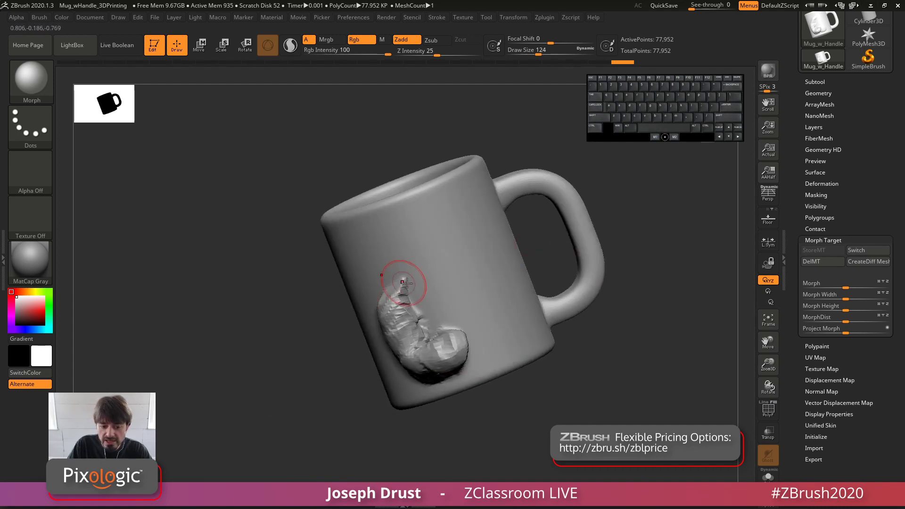
# Step: Reduce the Morph brush's draw size to 88 and brush the upper arm of the clay form back to the stored surface
pyautogui.press('[')
pyautogui.press('[')
pyautogui.press('[')
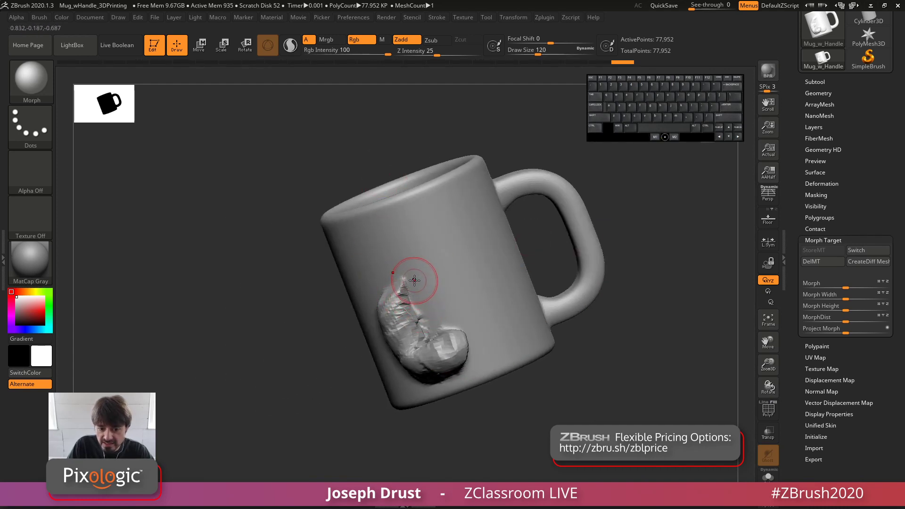
pyautogui.moveTo(344, 361)
pyautogui.mouseDown()
pyautogui.moveTo(379, 294)
pyautogui.moveTo(382, 353)
pyautogui.moveTo(410, 379)
pyautogui.moveTo(461, 380)
pyautogui.mouseUp()
pyautogui.moveTo(472, 347); pyautogui.dragTo(493, 313)
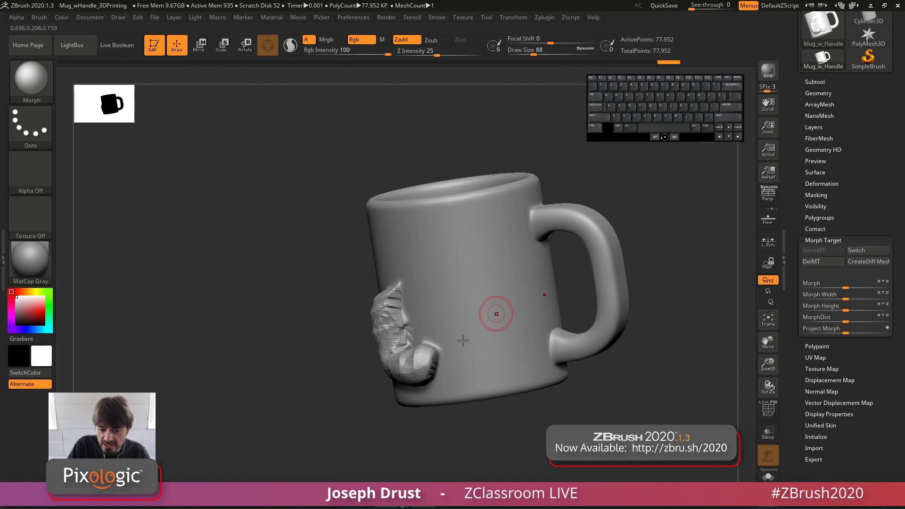
pyautogui.moveTo(409, 291)
pyautogui.mouseDown()
pyautogui.moveTo(378, 306)
pyautogui.moveTo(390, 315)
pyautogui.mouseUp()
pyautogui.moveTo(503, 202); pyautogui.dragTo(537, 203)
pyautogui.press('space')
pyautogui.moveTo(383, 312); pyautogui.dragTo(389, 312)
pyautogui.moveTo(390, 302)
pyautogui.mouseDown()
pyautogui.moveTo(378, 306)
pyautogui.moveTo(381, 330)
pyautogui.moveTo(391, 316)
pyautogui.mouseUp()
# Step: Brush the remaining lower part of the curved clay form back to the stored morph target
pyautogui.moveTo(531, 247)
pyautogui.mouseDown()
pyautogui.moveTo(522, 264)
pyautogui.moveTo(537, 262)
pyautogui.mouseUp()
pyautogui.moveTo(384, 340)
pyautogui.mouseDown()
pyautogui.moveTo(379, 355)
pyautogui.moveTo(401, 376)
pyautogui.mouseUp()
pyautogui.moveTo(535, 271); pyautogui.dragTo(500, 287)
pyautogui.moveTo(413, 371)
pyautogui.keyDown('shift'); pyautogui.mouseDown()
pyautogui.moveTo(443, 352)
pyautogui.moveTo(414, 344)
pyautogui.moveTo(445, 365)
pyautogui.moveTo(441, 356)
pyautogui.mouseUp(); pyautogui.keyUp('shift')
pyautogui.moveTo(566, 245); pyautogui.dragTo(595, 240)
pyautogui.moveTo(384, 347)
pyautogui.mouseDown()
pyautogui.moveTo(380, 339)
pyautogui.moveTo(393, 365)
pyautogui.moveTo(424, 377)
pyautogui.mouseUp()
pyautogui.moveTo(556, 307); pyautogui.dragTo(531, 257)
pyautogui.moveTo(427, 353)
pyautogui.keyDown('shift'); pyautogui.mouseDown()
pyautogui.moveTo(415, 370)
pyautogui.moveTo(424, 345)
pyautogui.moveTo(447, 360)
pyautogui.moveTo(424, 325)
pyautogui.moveTo(398, 328)
pyautogui.mouseUp(); pyautogui.keyUp('shift')
# Step: Restore the leftover bumps around the mug's lower wall to the clean surface with the Morph brush
pyautogui.moveTo(344, 364)
pyautogui.mouseDown()
pyautogui.moveTo(381, 359)
pyautogui.moveTo(446, 373)
pyautogui.mouseUp()
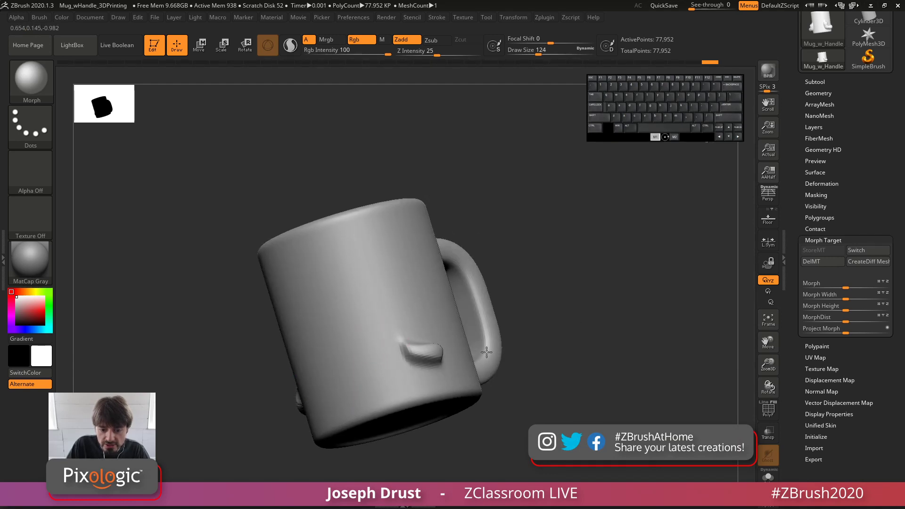
pyautogui.moveTo(556, 278); pyautogui.dragTo(521, 311)
pyautogui.keyDown('shift'); pyautogui.moveTo(415, 356); pyautogui.dragTo(432, 346); pyautogui.keyUp('shift')
pyautogui.moveTo(561, 226)
pyautogui.mouseDown()
pyautogui.moveTo(612, 221)
pyautogui.moveTo(566, 236)
pyautogui.mouseUp()
pyautogui.keyDown('alt'); pyautogui.moveTo(566, 235); pyautogui.dragTo(509, 297); pyautogui.keyUp('alt')
pyautogui.moveTo(418, 356)
pyautogui.mouseDown()
pyautogui.moveTo(425, 348)
pyautogui.moveTo(418, 364)
pyautogui.mouseUp()
pyautogui.moveTo(550, 238); pyautogui.dragTo(531, 243)
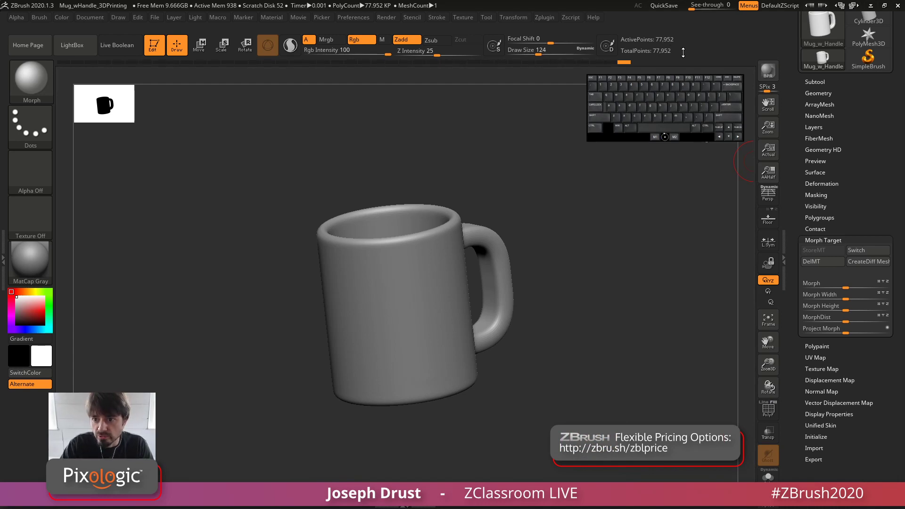
# Step: Turn on PolyFrame display to show the mug's polygroups in colour
pyautogui.moveTo(530, 202); pyautogui.dragTo(522, 212)
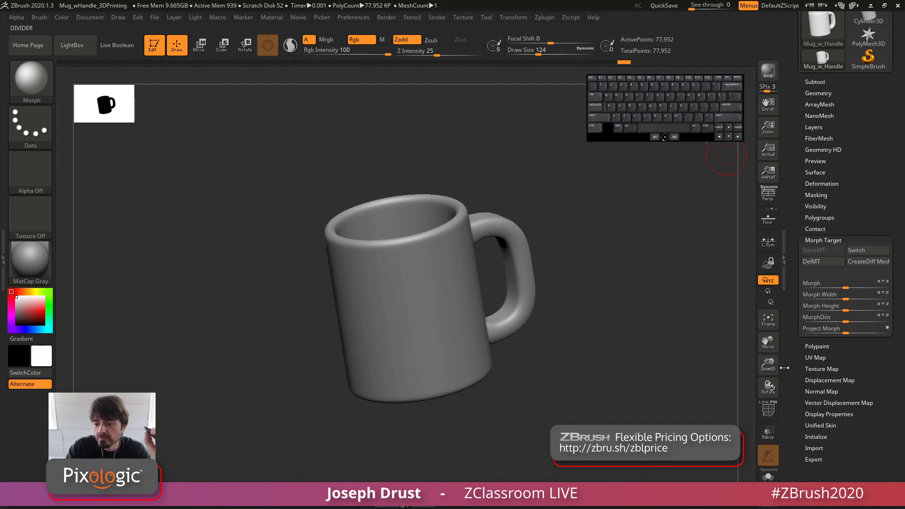
pyautogui.click(768, 409)
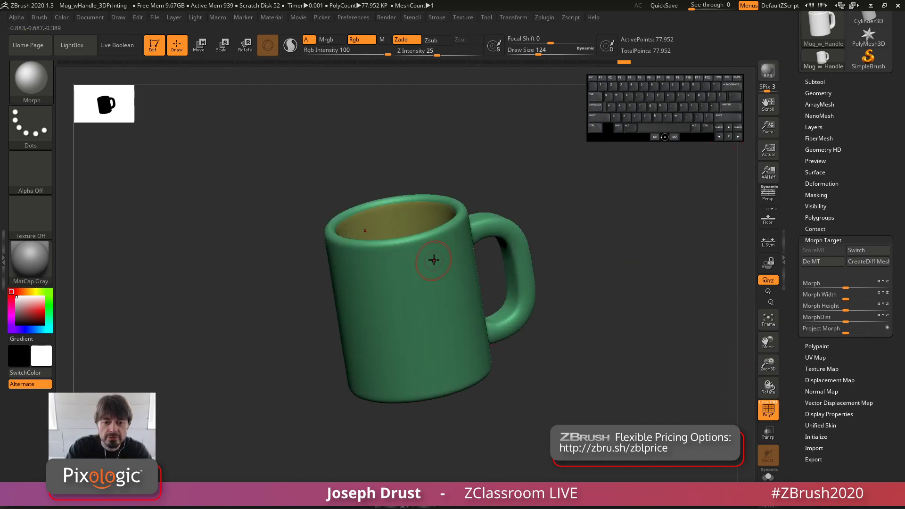
# Step: Look through the mug's Texture Map creation options and its Polypaint options, including Polypaint From Polygroups
pyautogui.click(811, 370)
pyautogui.click(808, 355)
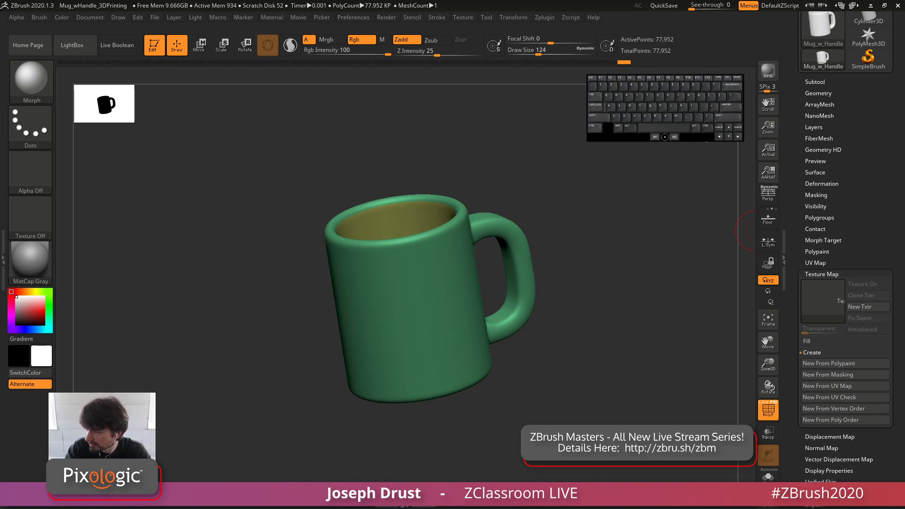
pyautogui.click(834, 274)
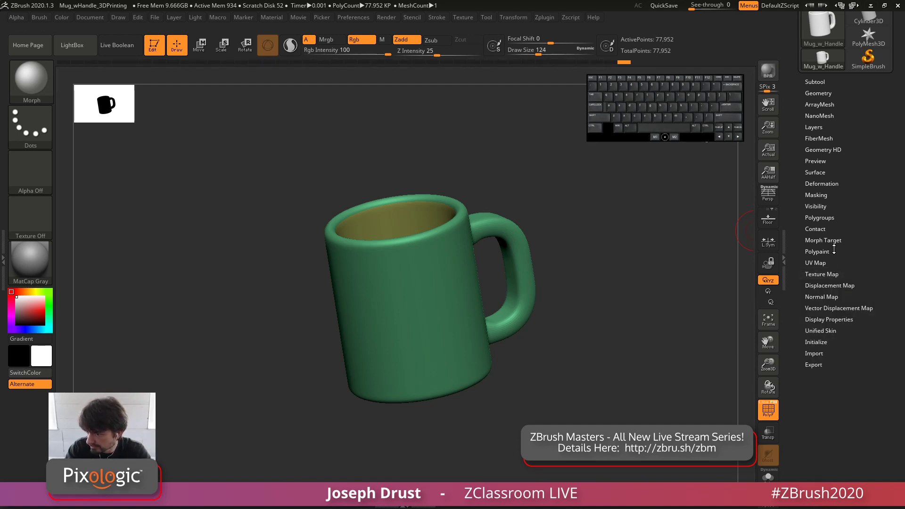
pyautogui.click(834, 251)
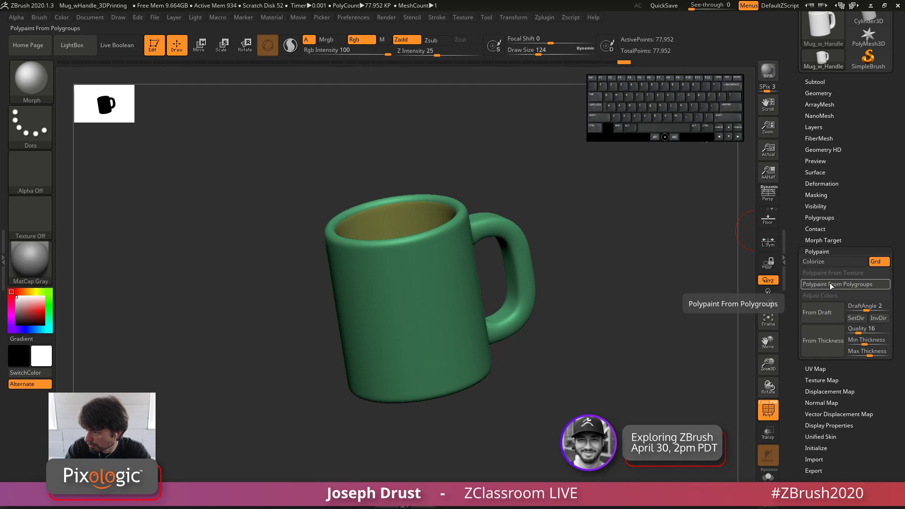
pyautogui.click(823, 252)
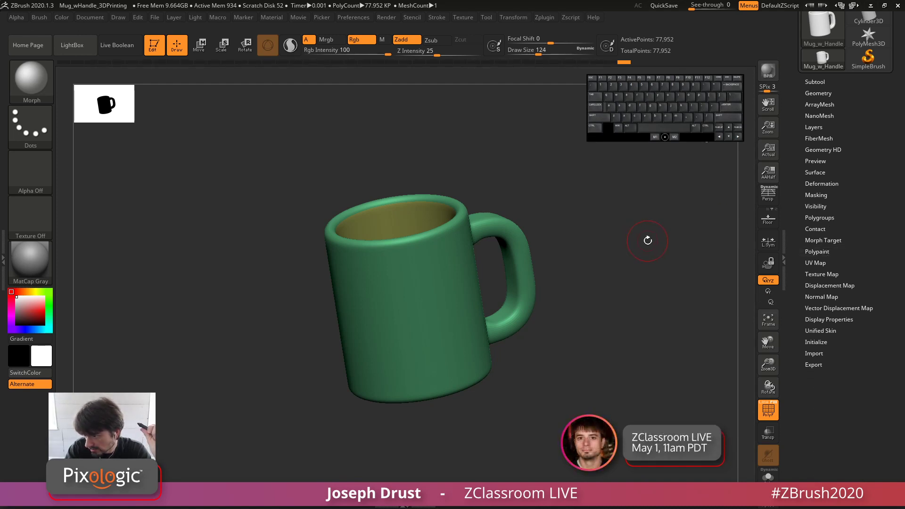
pyautogui.moveTo(638, 228); pyautogui.dragTo(637, 229)
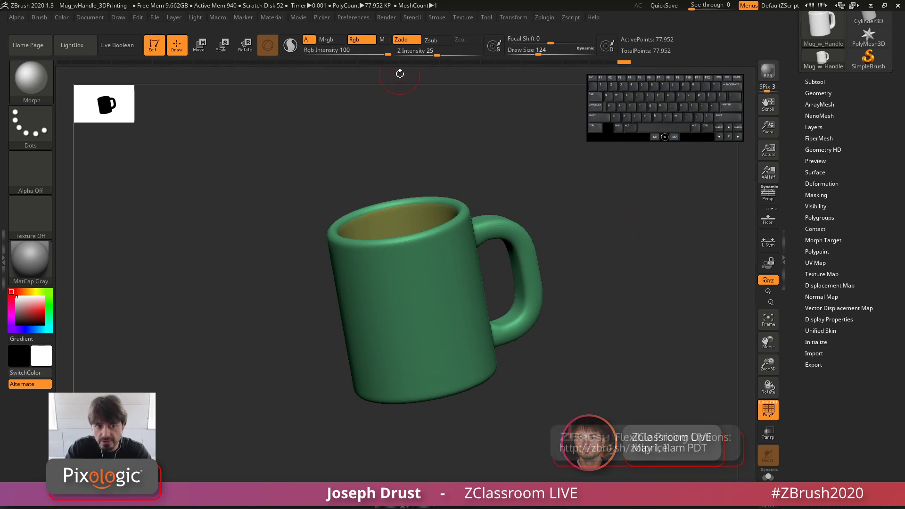
# Step: Select the IMM ModelKit brush and quick-save the project
pyautogui.click(31, 83)
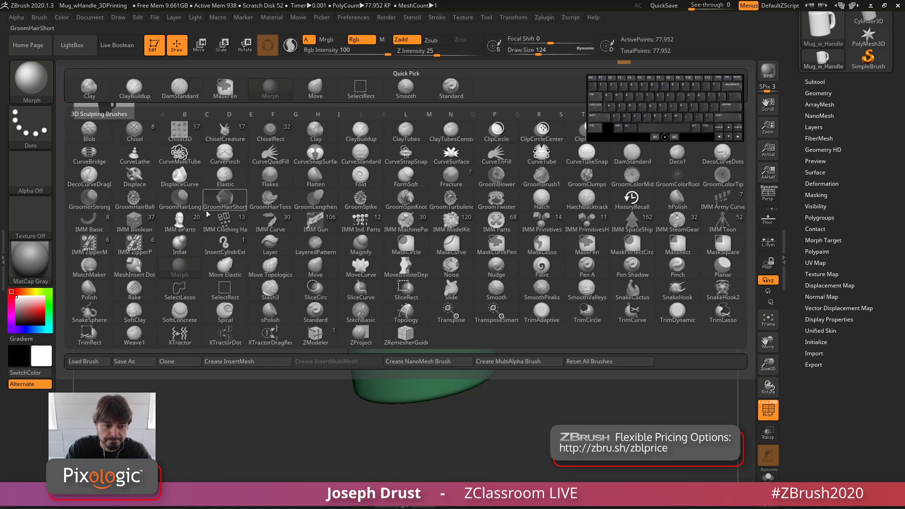
pyautogui.click(454, 225)
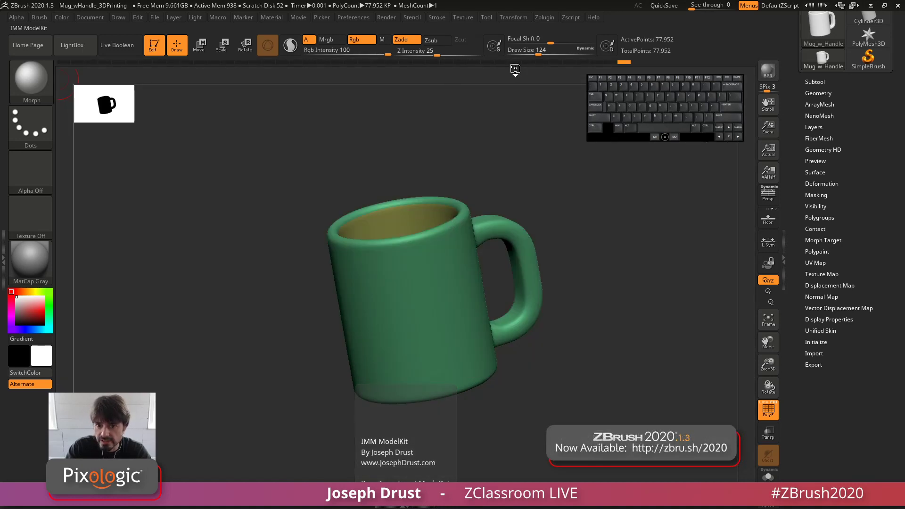
pyautogui.click(664, 6)
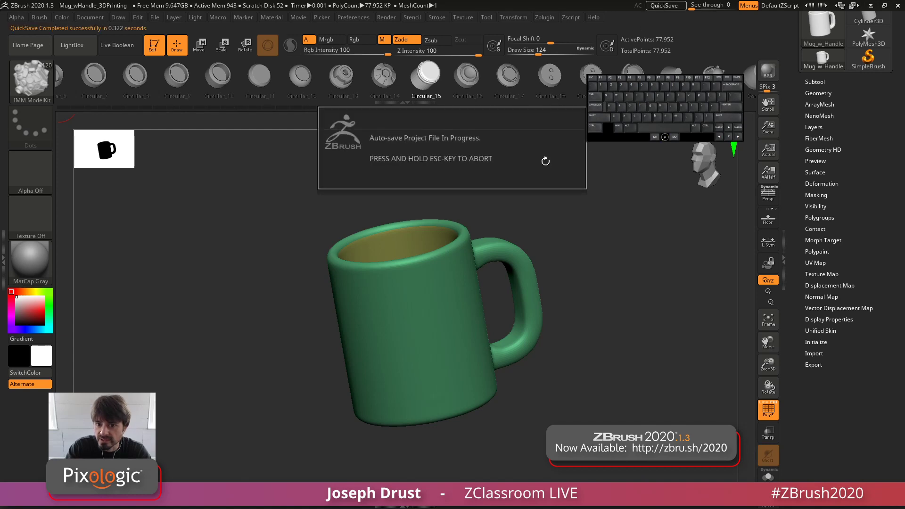
# Step: Turn on Curve Mode for the insert brush, and try a diagonal row of Circular_15 parts across the mug's side before undoing it
pyautogui.click(434, 17)
pyautogui.click(474, 183)
pyautogui.click(465, 194)
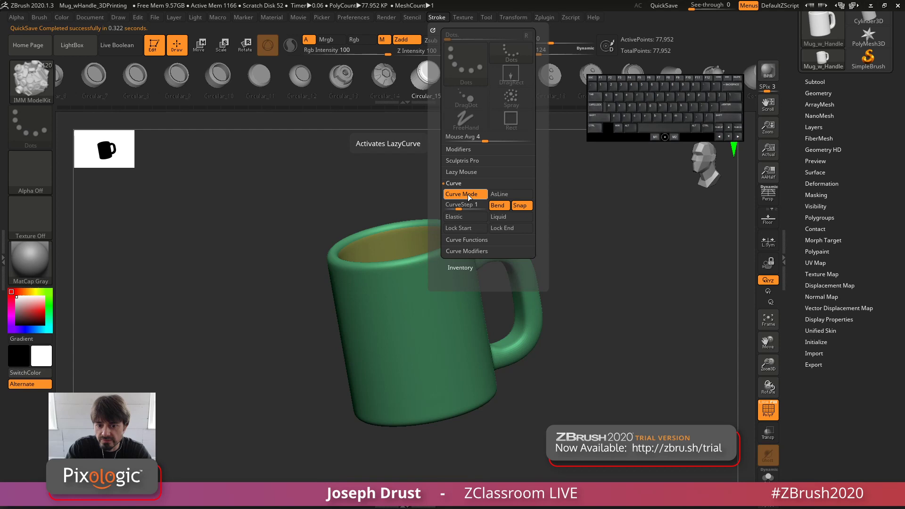
pyautogui.moveTo(466, 255); pyautogui.dragTo(393, 395)
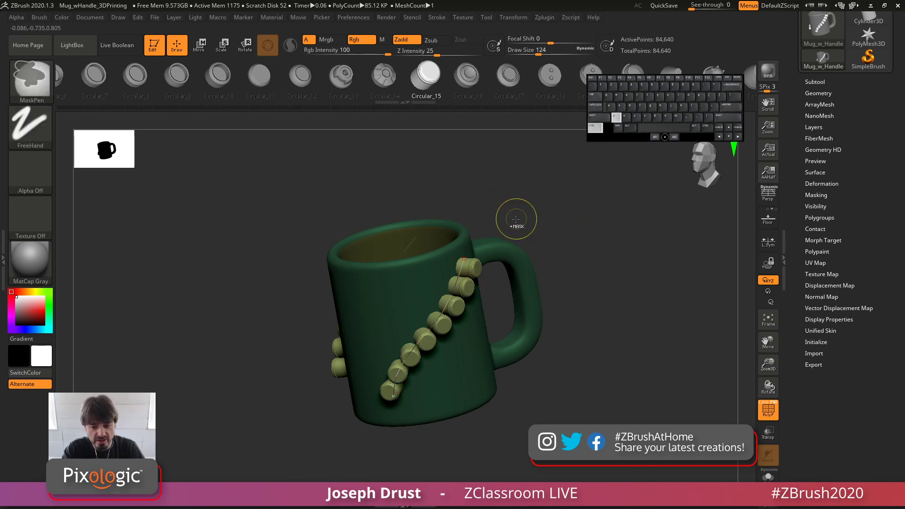
pyautogui.hotkey('ctrl', 'z')
# Step: Limit Frame Mesh to Polygroups, with Border and Creased edges off, and frame the mug's polygroup boundary with a curve
pyautogui.click(466, 18)
pyautogui.moveTo(437, 18)
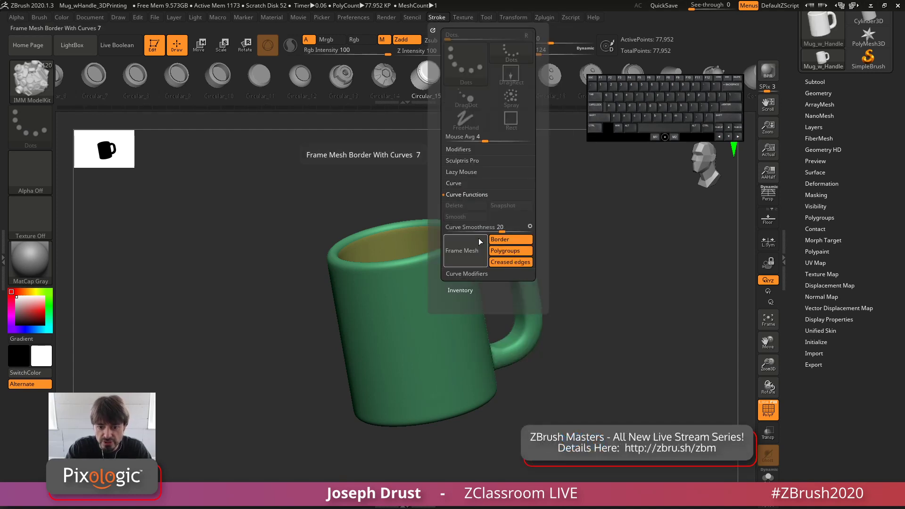
pyautogui.click(508, 260)
pyautogui.click(507, 241)
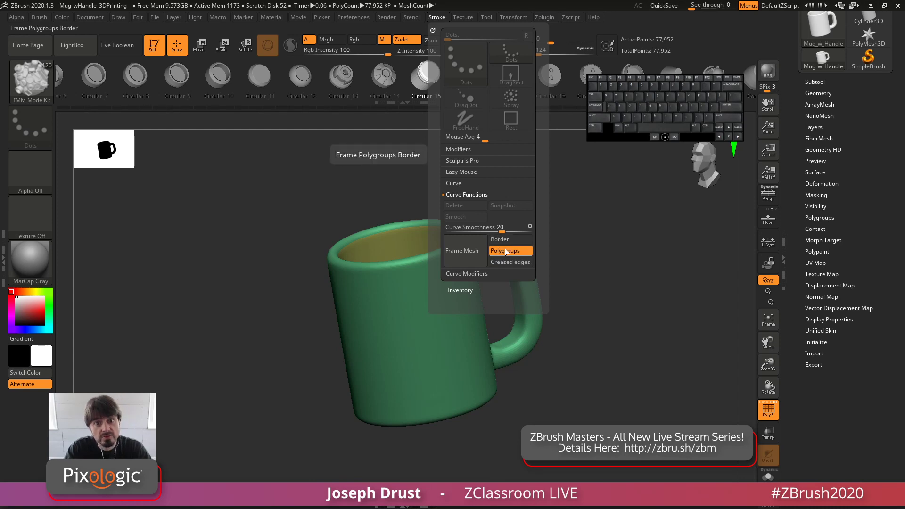
pyautogui.click(483, 260)
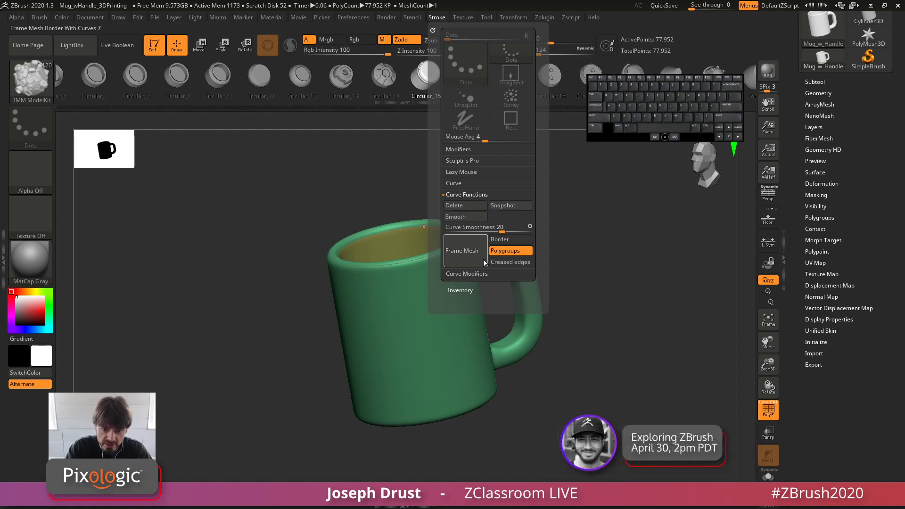
# Step: Insert Circular_15 parts along the framed curve around the mug's inner rim, and undo the ring and its curve
pyautogui.moveTo(550, 224); pyautogui.dragTo(443, 194)
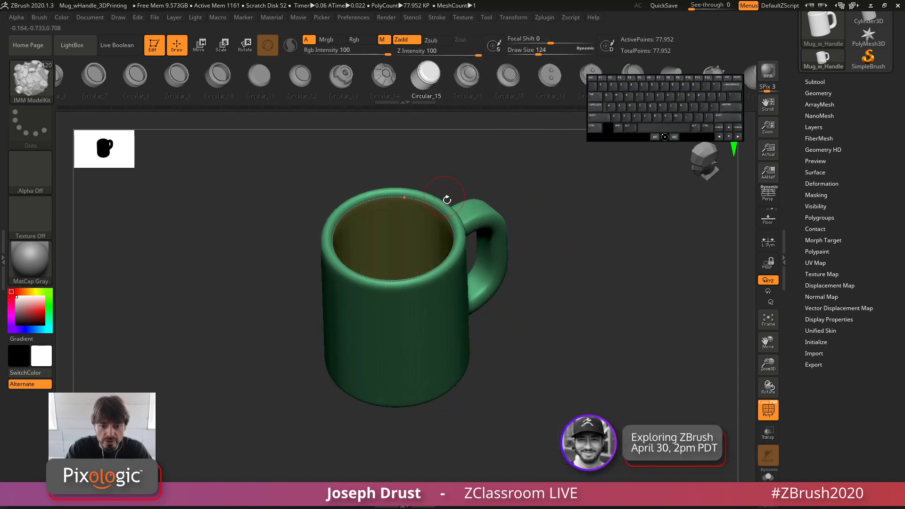
pyautogui.moveTo(581, 231); pyautogui.dragTo(433, 202)
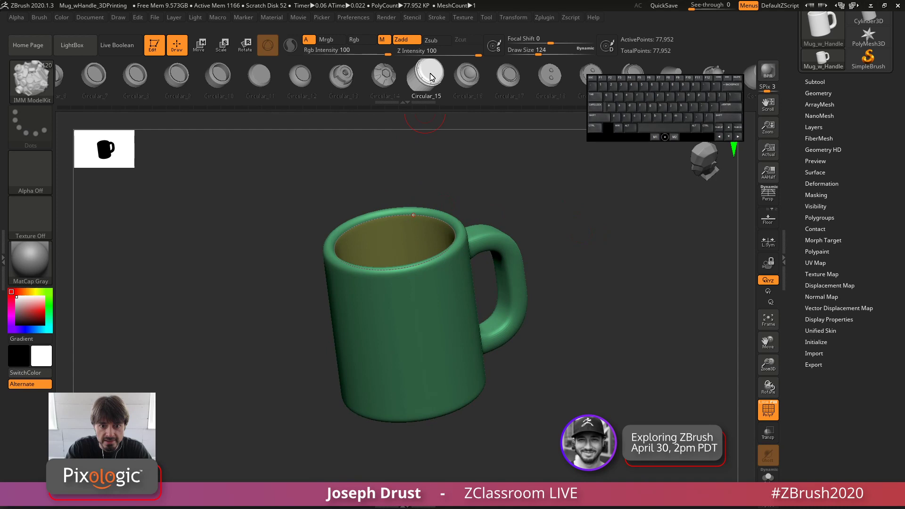
pyautogui.click(375, 218)
pyautogui.moveTo(598, 239)
pyautogui.mouseDown()
pyautogui.moveTo(599, 283)
pyautogui.moveTo(589, 242)
pyautogui.mouseUp()
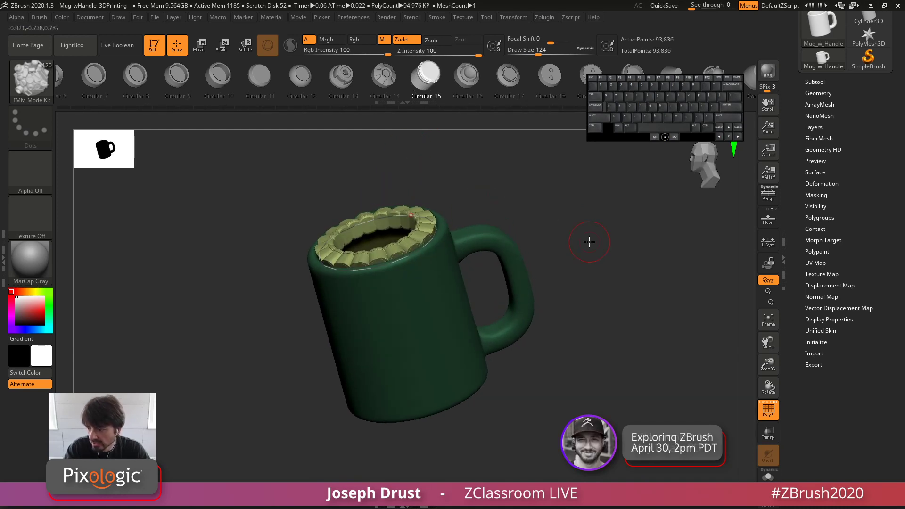
pyautogui.press('ctrl')
pyautogui.hotkey('ctrl', 'z')
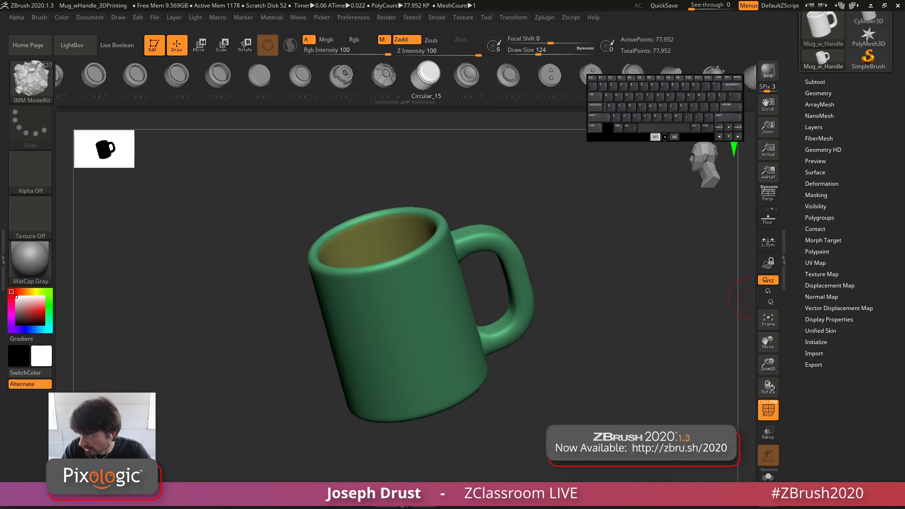
pyautogui.moveTo(638, 140)
pyautogui.mouseDown()
pyautogui.moveTo(582, 183)
pyautogui.moveTo(599, 156)
pyautogui.moveTo(631, 160)
pyautogui.moveTo(608, 170)
pyautogui.mouseUp()
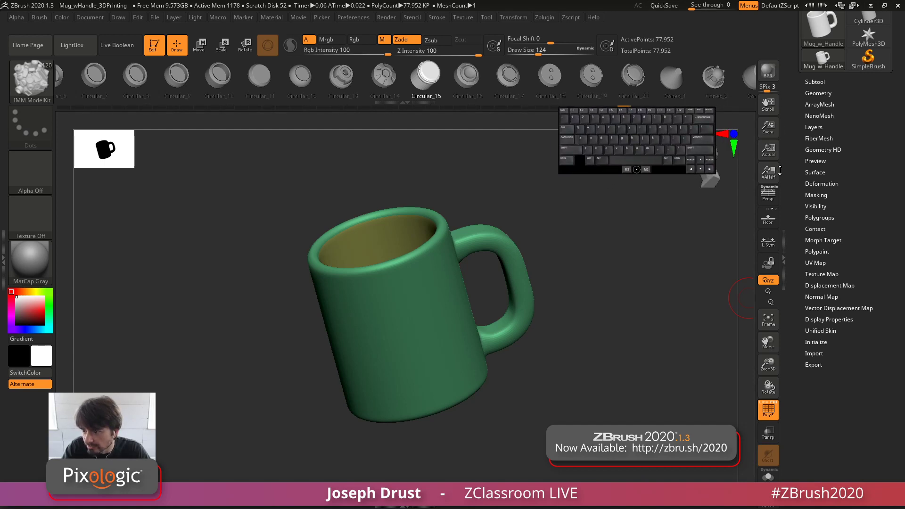
pyautogui.moveTo(601, 172); pyautogui.dragTo(629, 179)
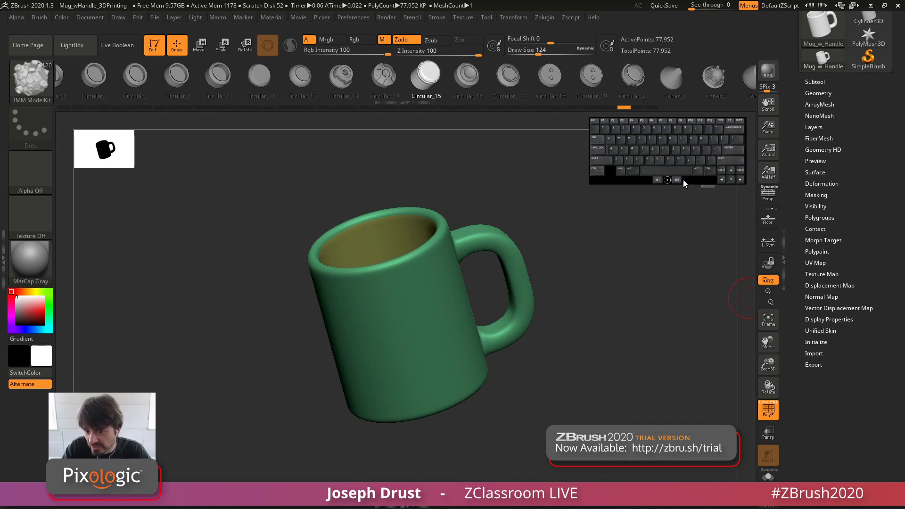
pyautogui.moveTo(511, 220)
pyautogui.mouseDown()
pyautogui.moveTo(591, 244)
pyautogui.moveTo(581, 295)
pyautogui.mouseUp()
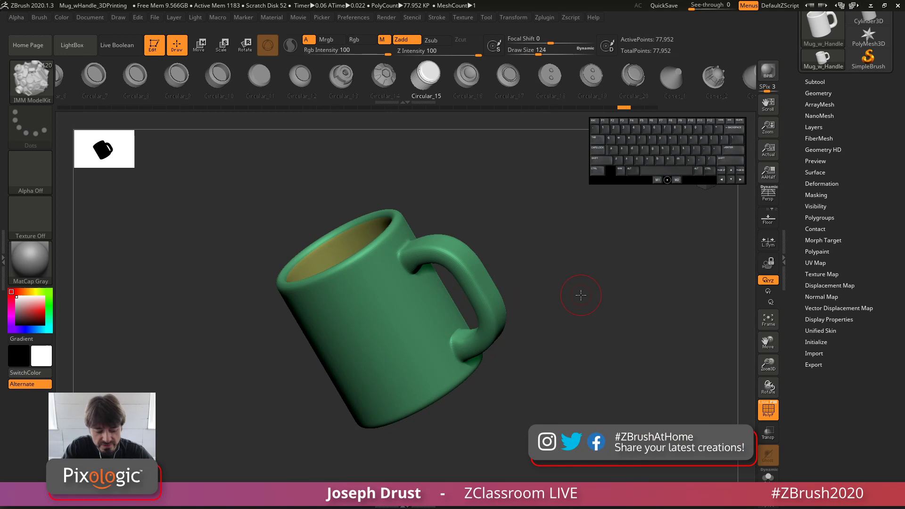
# Step: Select the Blob brush from the sculpting brushes starting with B
pyautogui.press('b')
pyautogui.press('b')
pyautogui.press('b')
pyautogui.press('l')
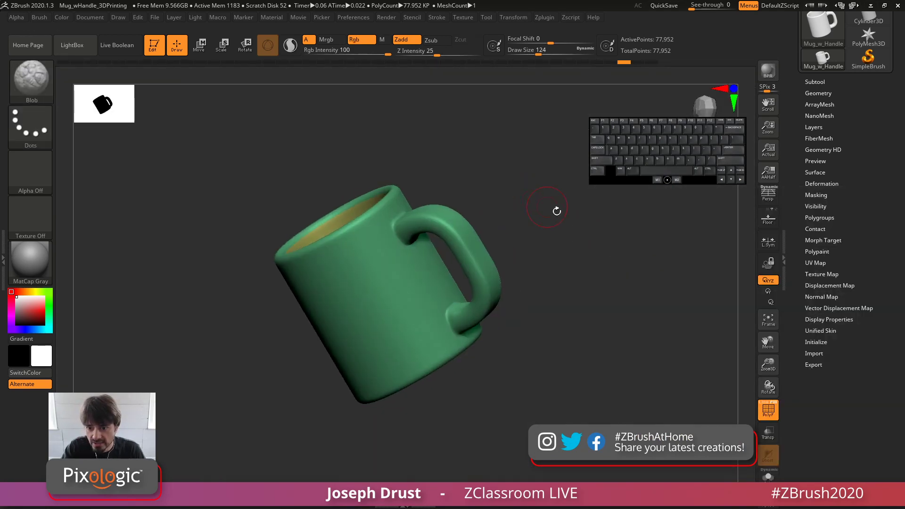
# Step: Review the brushes that are temporarily activated for masking and for visibility selection, such as SelectRect
pyautogui.press('alt')
pyautogui.press('ctrl')
pyautogui.press('ctrl')
pyautogui.press('ctrl')
pyautogui.press('ctrl')
pyautogui.press('ctrl')
pyautogui.hotkey('ctrl', 'shift')
pyautogui.hotkey('ctrl', 'shift')
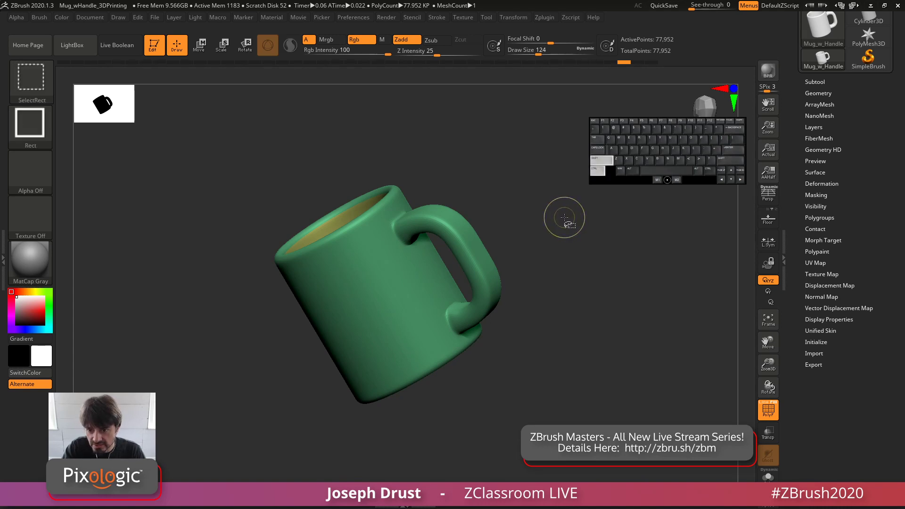
pyautogui.hotkey('ctrl', 'shift')
pyautogui.hotkey('ctrl', 'shift')
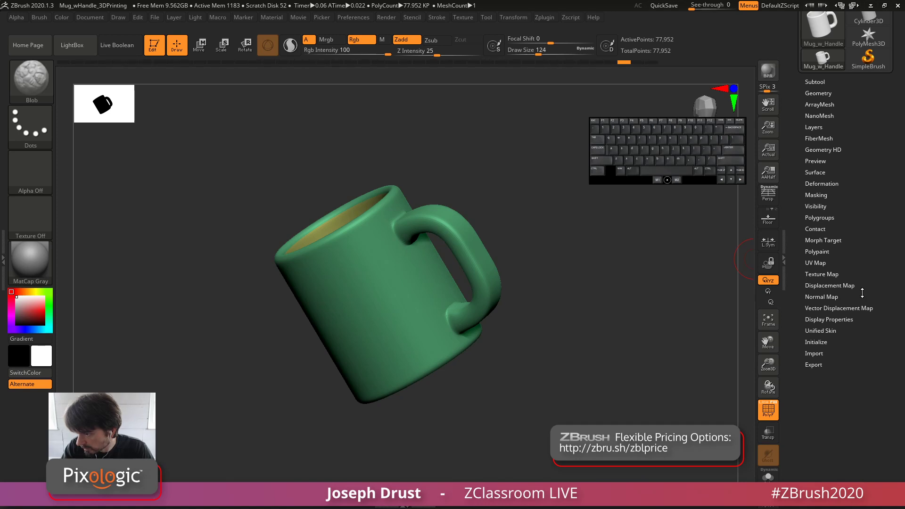
# Step: Inspect the mug in straight side views from both sides, zooming in close and framing the whole model in the canvas
pyautogui.moveTo(639, 275); pyautogui.dragTo(683, 286)
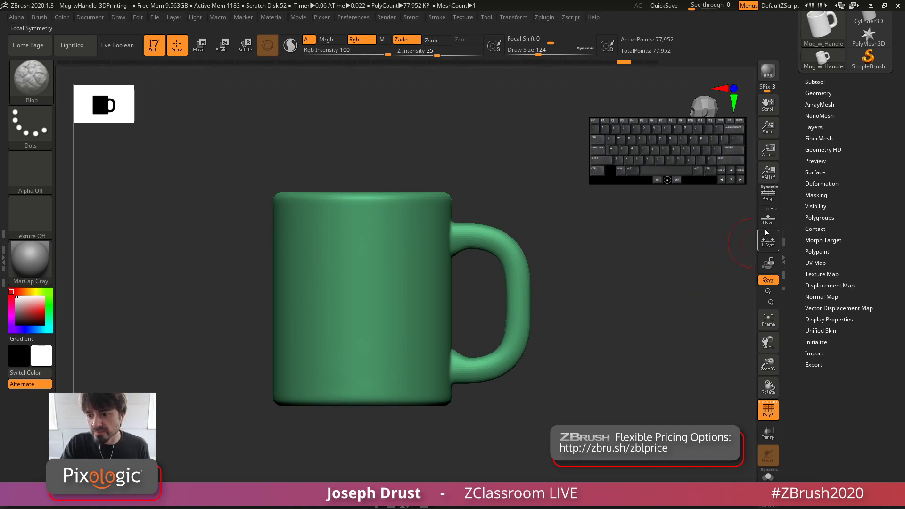
pyautogui.moveTo(643, 263); pyautogui.dragTo(514, 283)
pyautogui.click(764, 323)
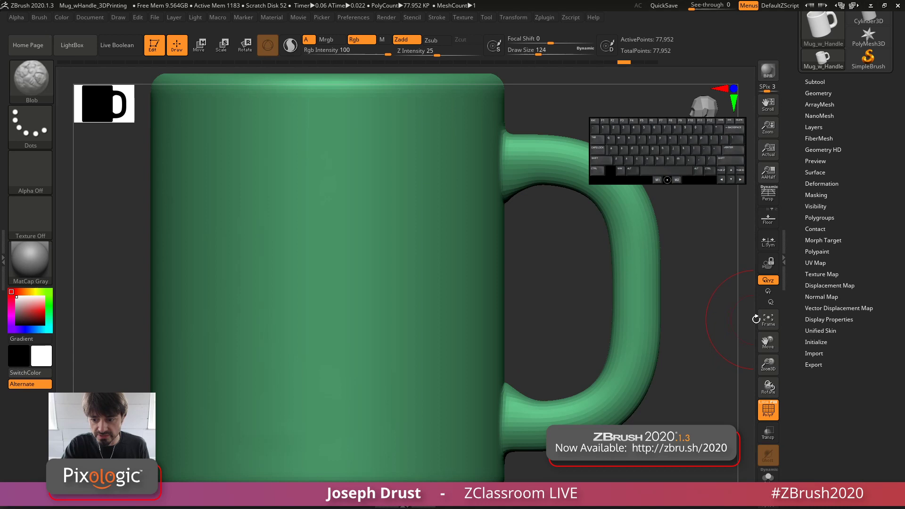
pyautogui.moveTo(701, 330); pyautogui.dragTo(691, 291)
pyautogui.click(768, 324)
pyautogui.keyDown('alt'); pyautogui.moveTo(689, 356); pyautogui.dragTo(741, 267); pyautogui.keyUp('alt')
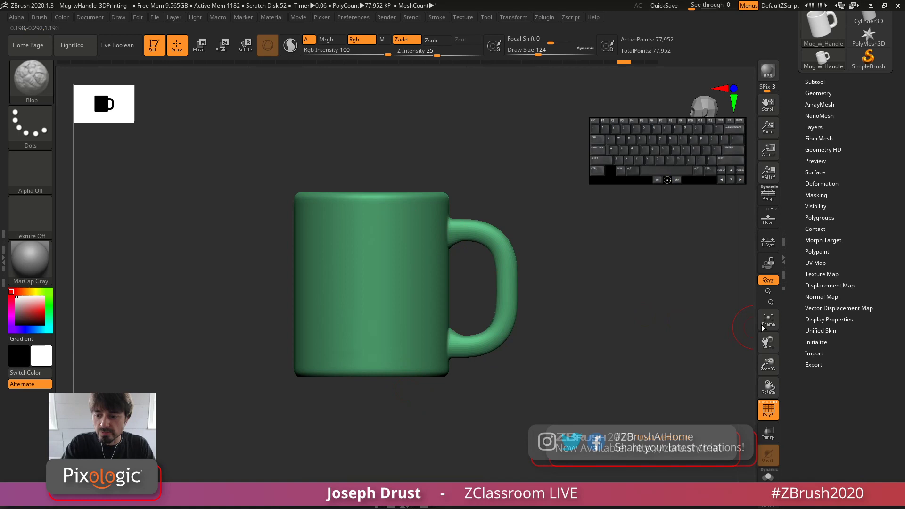
pyautogui.moveTo(576, 299)
pyautogui.mouseDown()
pyautogui.moveTo(584, 317)
pyautogui.moveTo(549, 318)
pyautogui.moveTo(597, 328)
pyautogui.moveTo(491, 329)
pyautogui.moveTo(657, 336)
pyautogui.moveTo(488, 336)
pyautogui.moveTo(716, 308)
pyautogui.mouseUp()
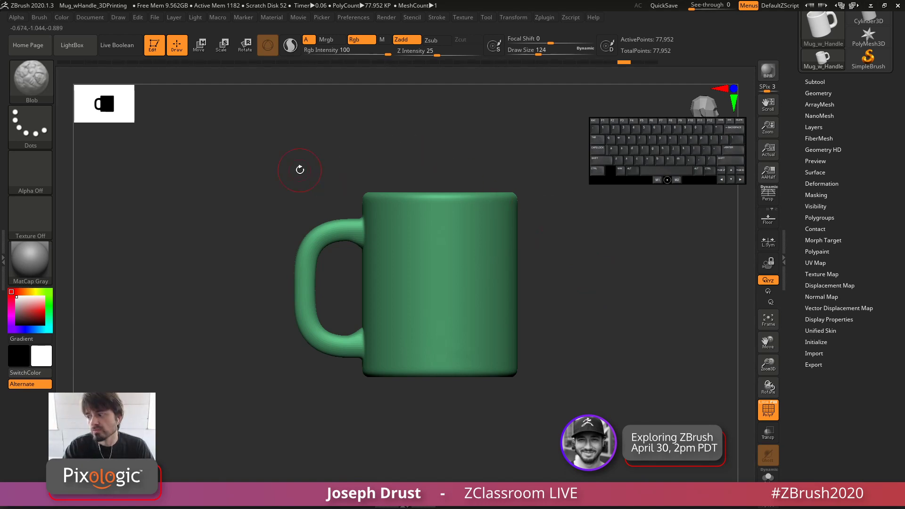
# Step: Select the ClayBuildup brush from the sculpting brushes
pyautogui.click(36, 92)
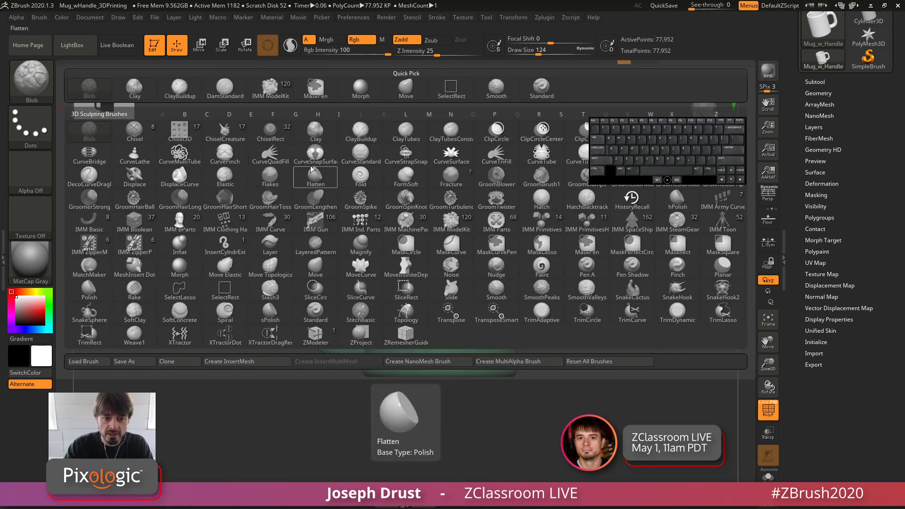
pyautogui.click(359, 135)
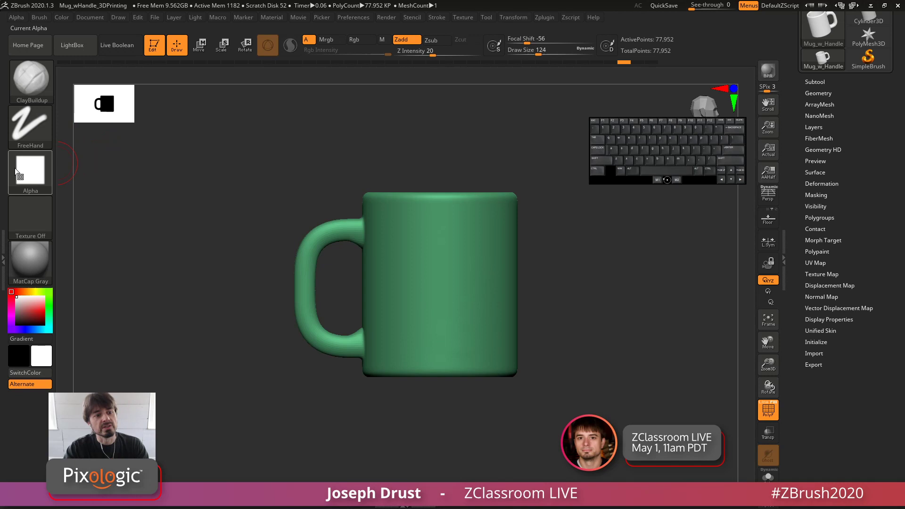
# Step: Review the current alpha and select the Standard brush from the sculpting brushes
pyautogui.moveTo(36, 178)
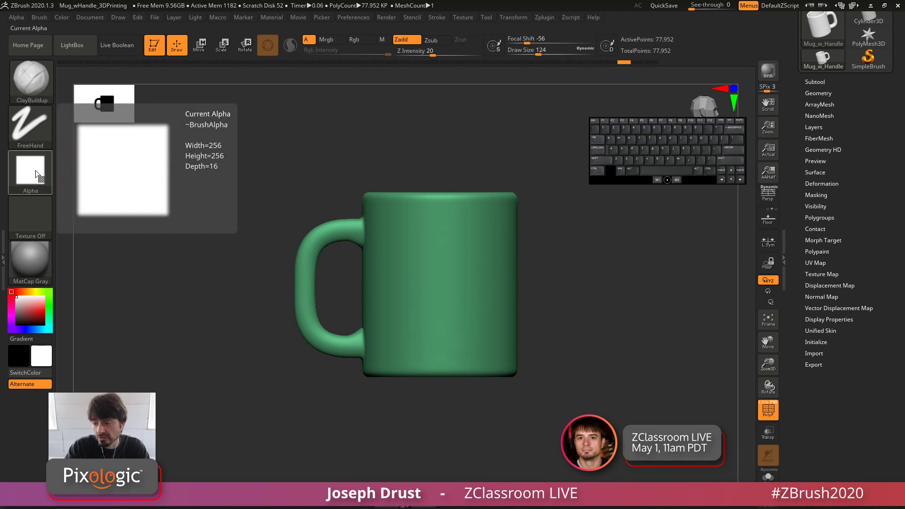
pyautogui.click(29, 77)
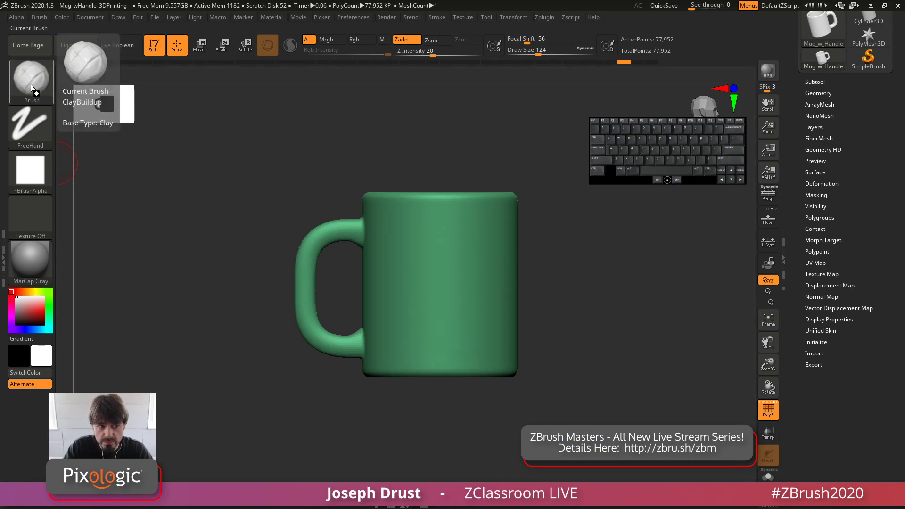
pyautogui.click(31, 84)
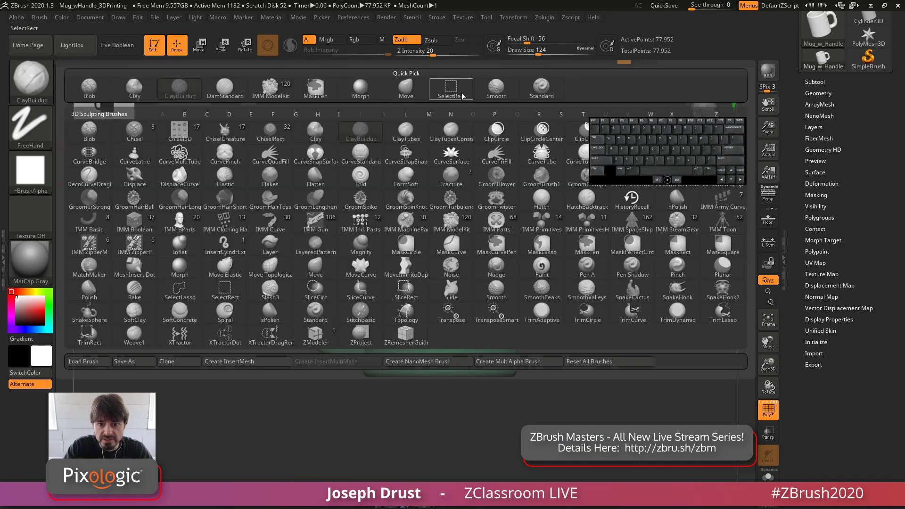
pyautogui.click(542, 87)
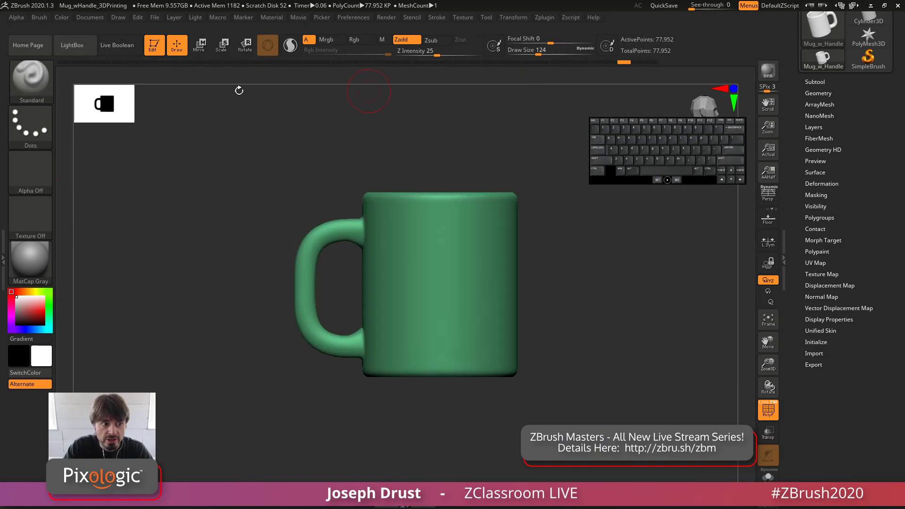
# Step: Select the Chisel brush and switch back to the ClayBuildup brush
pyautogui.click(26, 86)
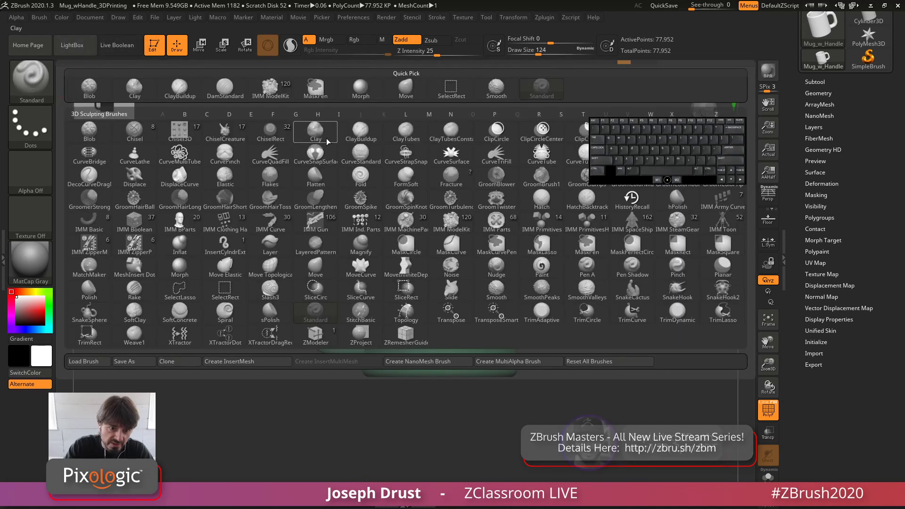
pyautogui.click(134, 132)
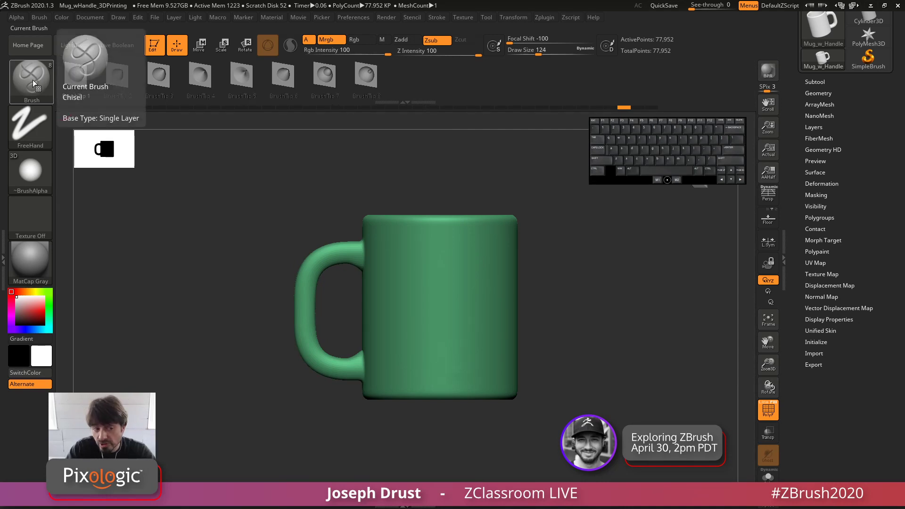
pyautogui.click(33, 80)
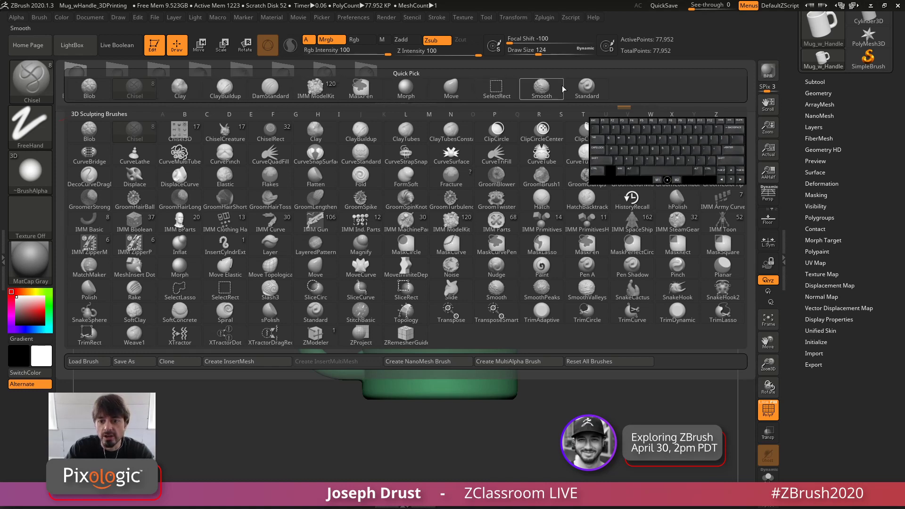
pyautogui.click(225, 88)
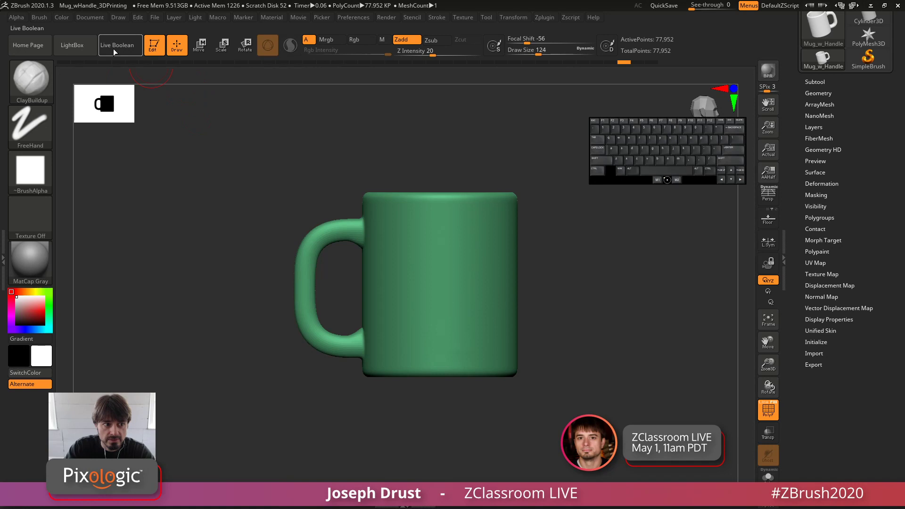
pyautogui.click(39, 17)
pyautogui.moveTo(148, 277)
pyautogui.mouseDown()
pyautogui.moveTo(133, 197)
pyautogui.moveTo(137, 288)
pyautogui.mouseUp()
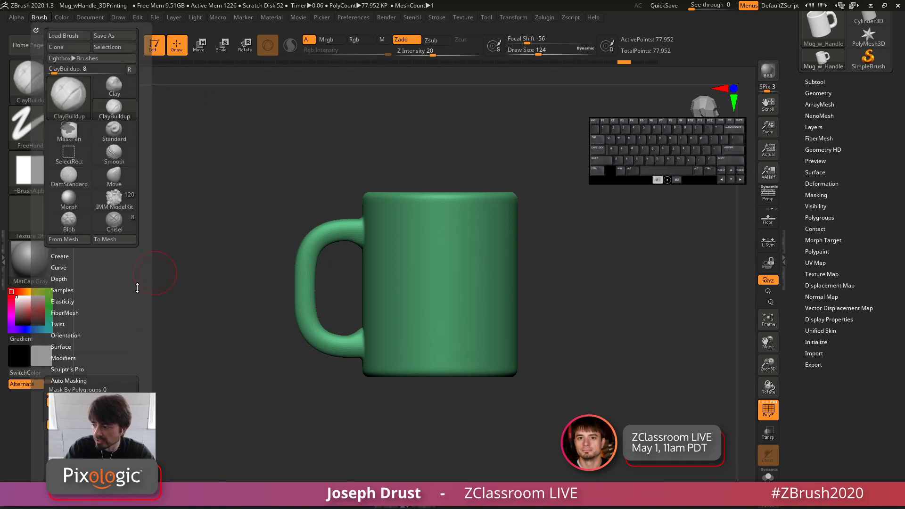
pyautogui.click(436, 17)
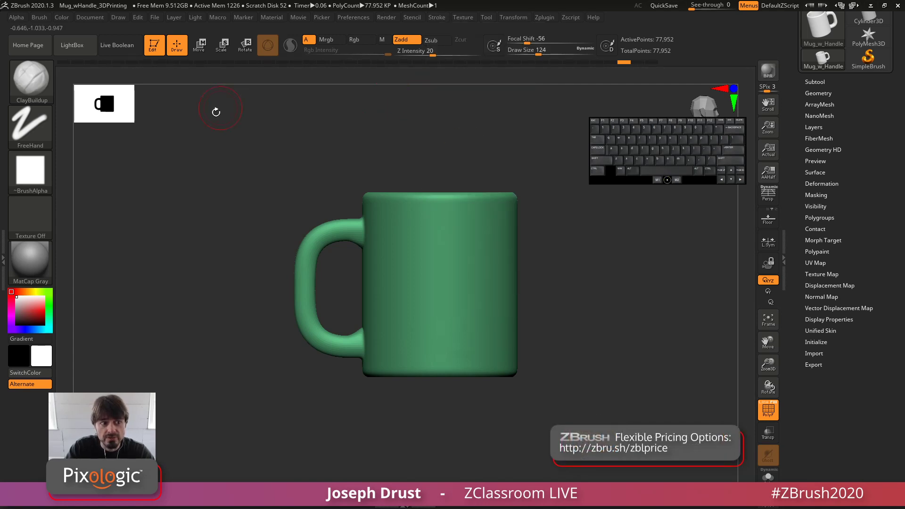
pyautogui.click(39, 17)
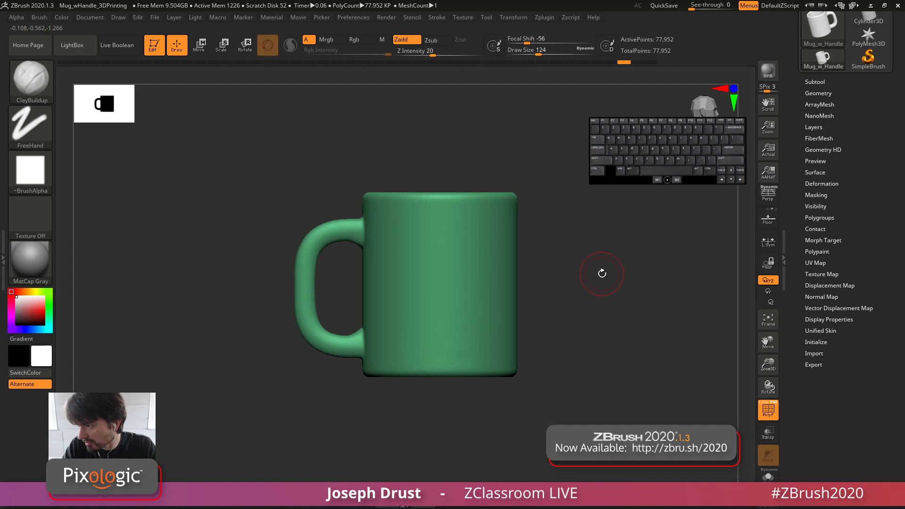
# Step: Inspect the mug from the front, above and the side, comparing the perspective and orthographic displays
pyautogui.moveTo(602, 268); pyautogui.dragTo(642, 289)
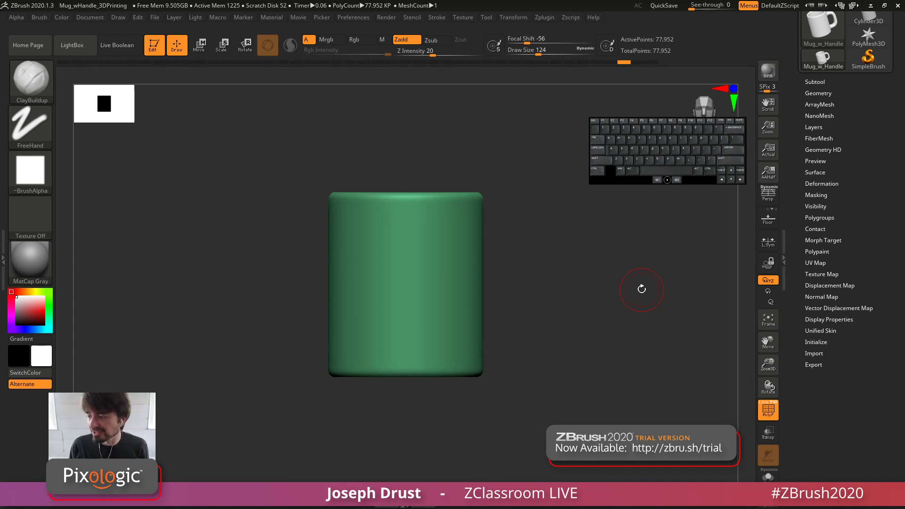
pyautogui.moveTo(596, 250); pyautogui.dragTo(578, 284)
pyautogui.moveTo(700, 183); pyautogui.dragTo(171, 134)
pyautogui.moveTo(583, 226); pyautogui.dragTo(601, 214)
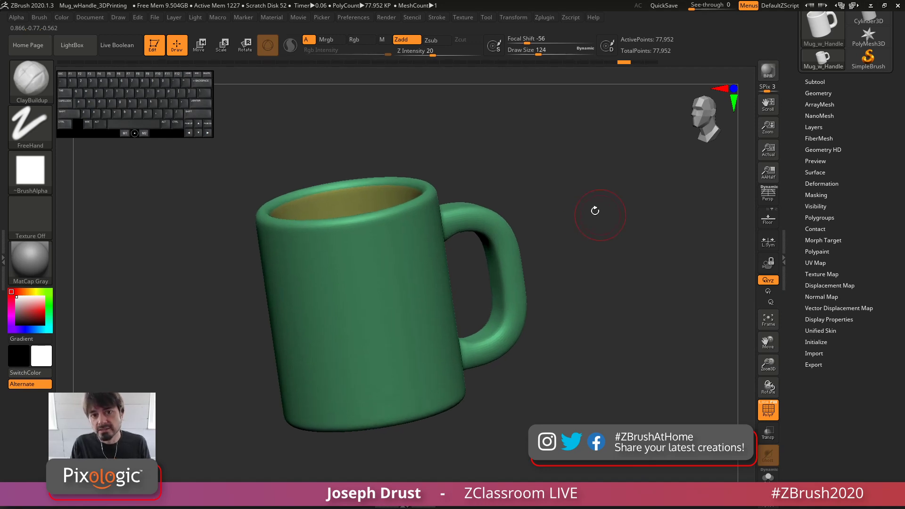
pyautogui.moveTo(572, 298); pyautogui.dragTo(573, 321)
pyautogui.keyDown('alt'); pyautogui.moveTo(573, 326); pyautogui.dragTo(561, 299); pyautogui.keyUp('alt')
pyautogui.press('p')
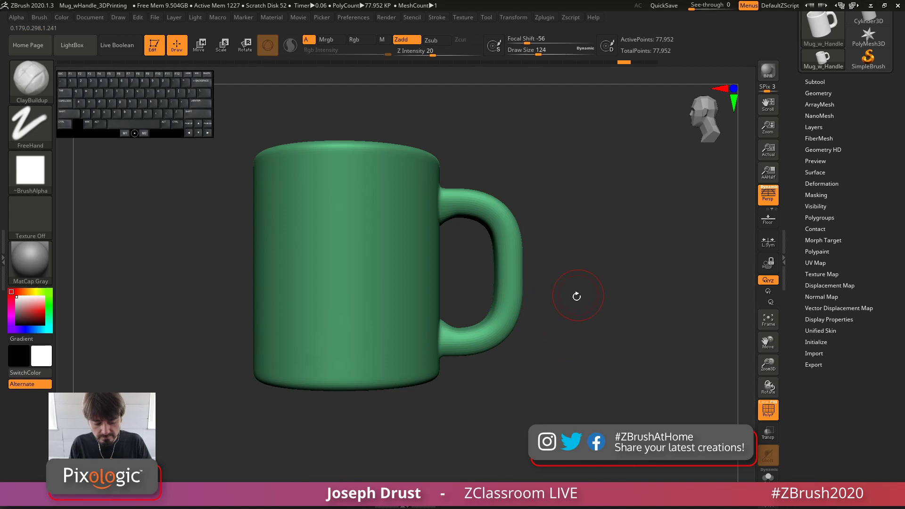
pyautogui.press('p')
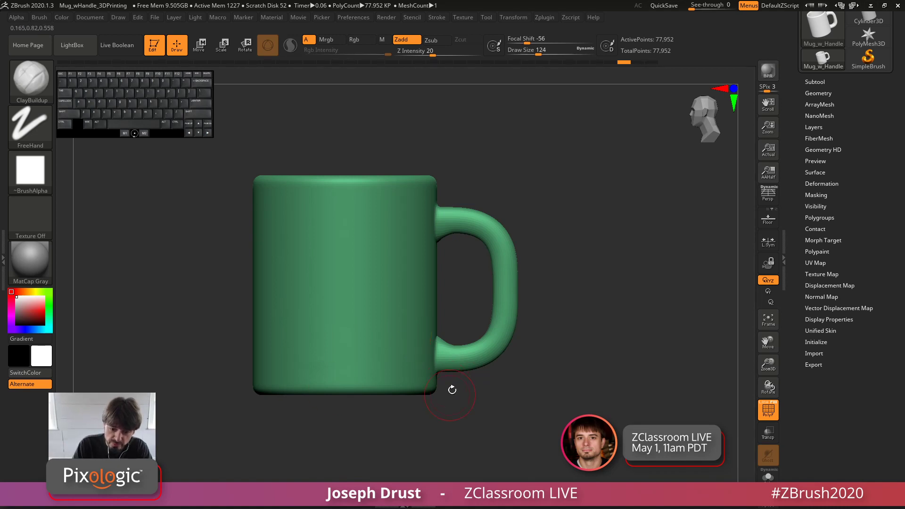
# Step: Enable Live Boolean and append a cube as a new subtool to the mug
pyautogui.moveTo(564, 204); pyautogui.dragTo(530, 229)
pyautogui.click(117, 45)
pyautogui.click(815, 81)
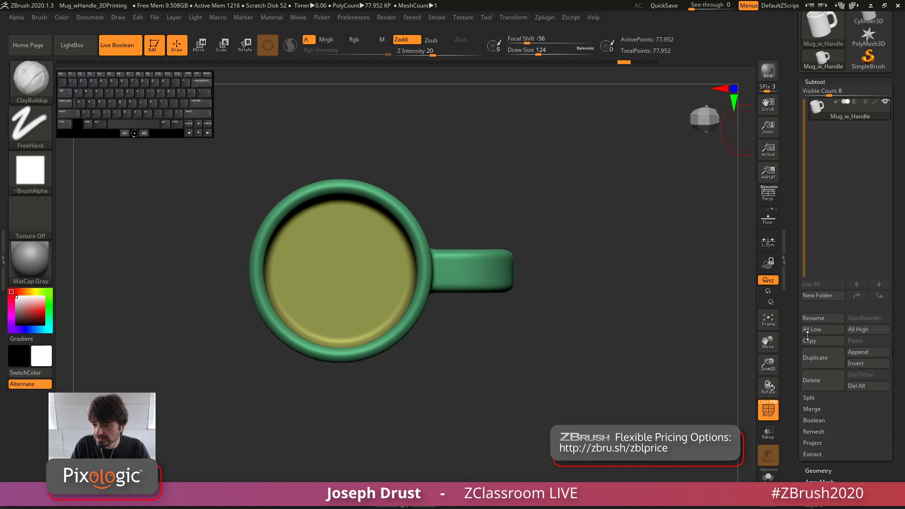
pyautogui.click(868, 352)
pyautogui.click(596, 309)
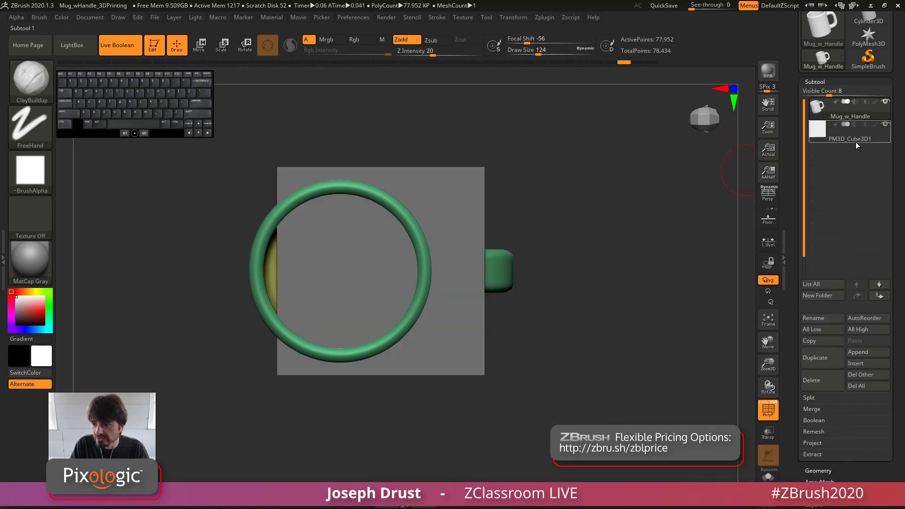
# Step: Select the cube subtool with the Move gizmo and enlarge it so that it encloses the mug
pyautogui.press('w')
pyautogui.moveTo(329, 278); pyautogui.dragTo(400, 224)
pyautogui.moveTo(297, 271); pyautogui.dragTo(511, 303)
pyautogui.moveTo(650, 281)
pyautogui.mouseDown()
pyautogui.moveTo(649, 273)
pyautogui.moveTo(648, 292)
pyautogui.mouseUp()
pyautogui.moveTo(328, 241); pyautogui.dragTo(329, 294)
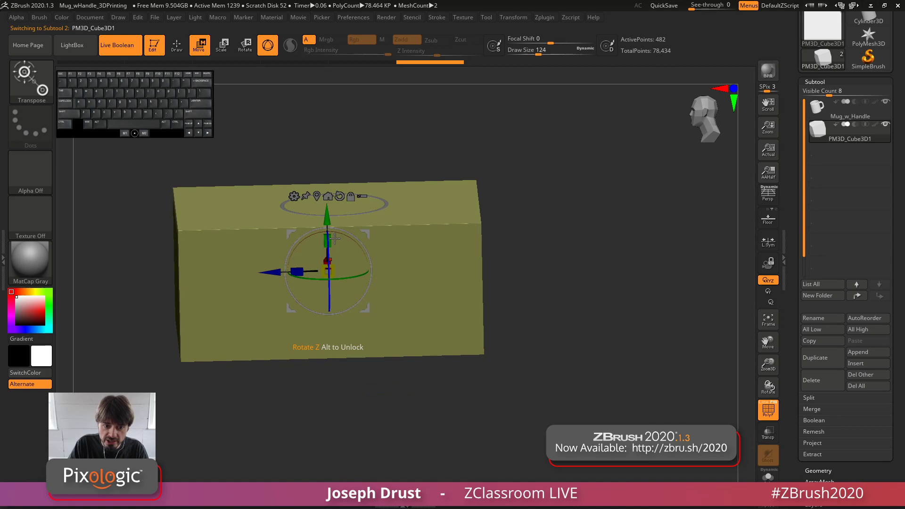
# Step: Enlarge the cube further and raise it so that only the lower part of the mug sticks out below
pyautogui.moveTo(328, 218); pyautogui.dragTo(327, 206)
pyautogui.moveTo(330, 257); pyautogui.dragTo(377, 372)
pyautogui.moveTo(602, 293); pyautogui.dragTo(557, 264)
pyautogui.moveTo(342, 300); pyautogui.dragTo(341, 73)
pyautogui.keyDown('alt'); pyautogui.moveTo(519, 95); pyautogui.dragTo(519, 222); pyautogui.keyUp('alt')
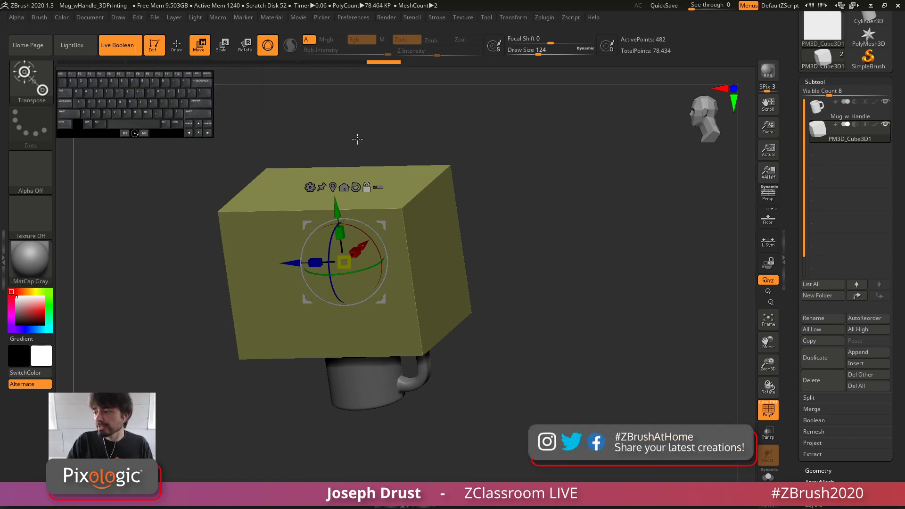
# Step: Set the cube subtool to Boolean subtraction with polyframes hidden, and lower it over the whole mug
pyautogui.click(855, 125)
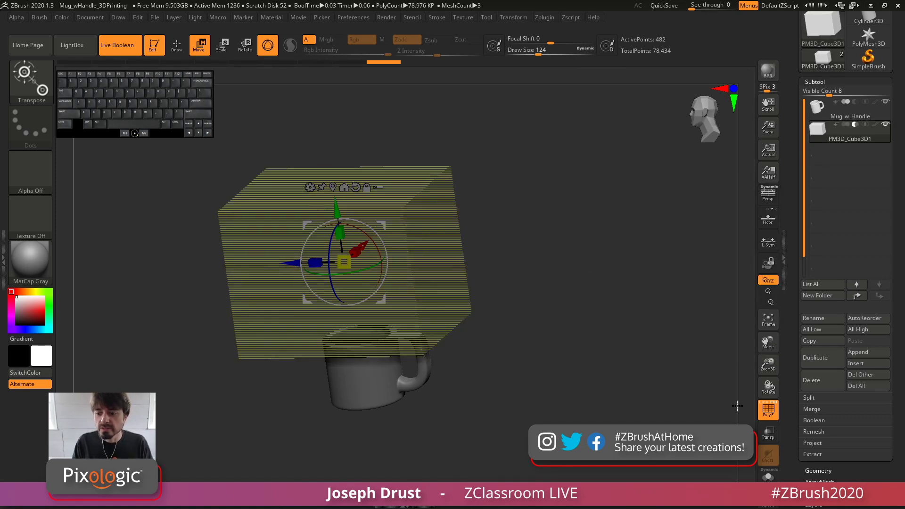
pyautogui.click(768, 411)
pyautogui.moveTo(539, 244)
pyautogui.mouseDown()
pyautogui.moveTo(561, 306)
pyautogui.moveTo(572, 274)
pyautogui.moveTo(491, 257)
pyautogui.mouseUp()
pyautogui.moveTo(370, 156); pyautogui.dragTo(375, 217)
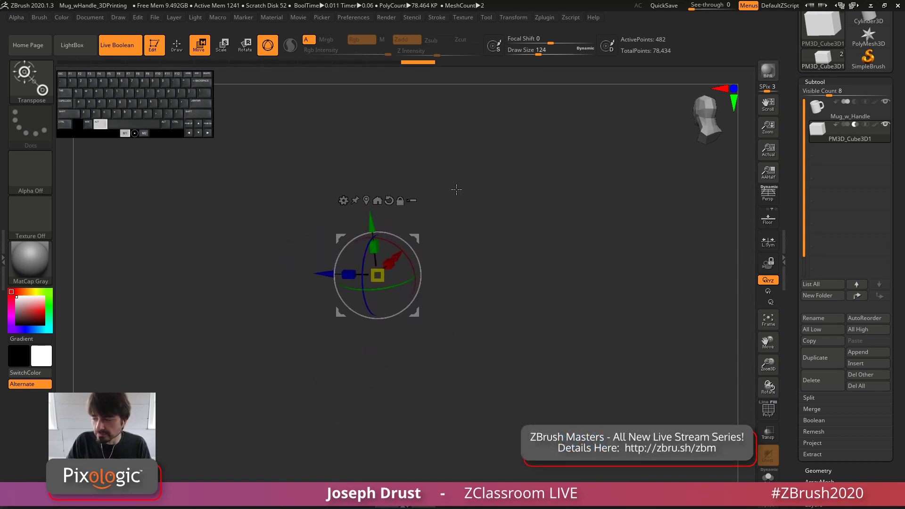
# Step: Raise the subtracting cube vertically until only a shallow section of the mug's base remains uncut
pyautogui.moveTo(485, 164); pyautogui.dragTo(469, 192)
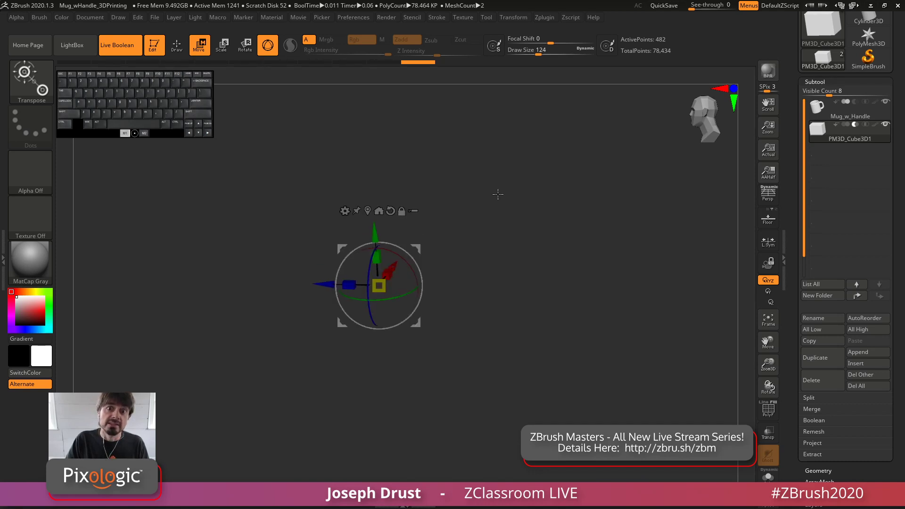
pyautogui.moveTo(357, 237); pyautogui.dragTo(350, 196)
pyautogui.moveTo(351, 201); pyautogui.dragTo(349, 180)
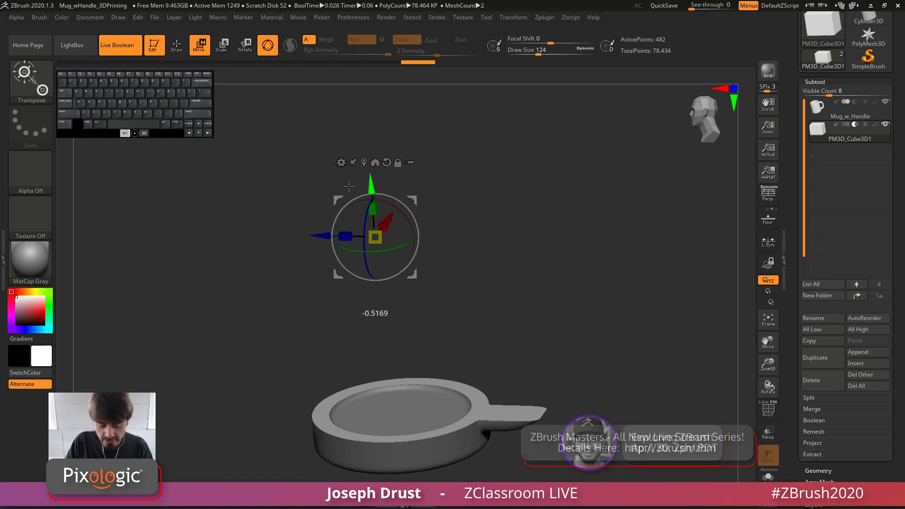
pyautogui.keyDown('alt'); pyautogui.moveTo(612, 270); pyautogui.dragTo(599, 228); pyautogui.keyUp('alt')
pyautogui.moveTo(360, 140); pyautogui.dragTo(298, 161)
pyautogui.moveTo(326, 165); pyautogui.dragTo(335, 157)
pyautogui.keyDown('shift'); pyautogui.moveTo(518, 217); pyautogui.dragTo(528, 210); pyautogui.keyUp('shift')
pyautogui.moveTo(367, 123)
pyautogui.mouseDown()
pyautogui.moveTo(368, 137)
pyautogui.moveTo(367, 129)
pyautogui.mouseUp()
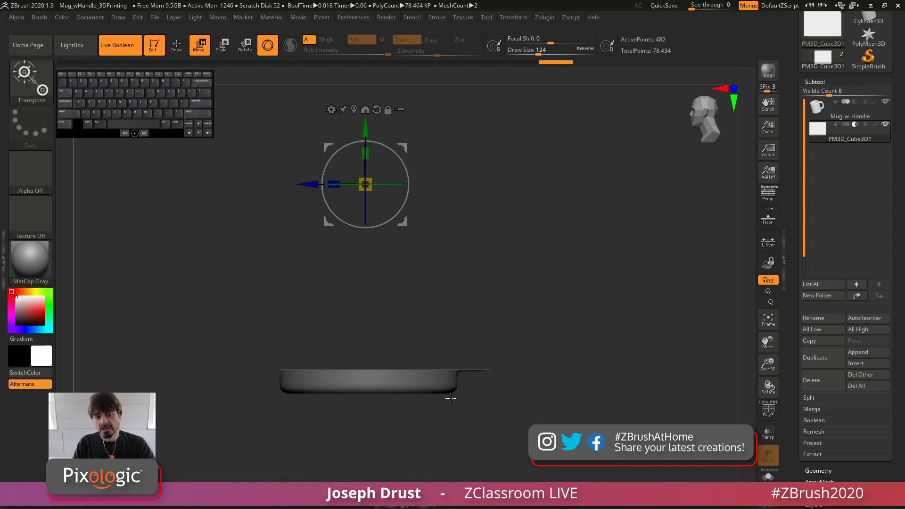
# Step: Raise the subtracting cube through the handle and rim until it is completely clear of the mug
pyautogui.moveTo(366, 132); pyautogui.dragTo(365, 69)
pyautogui.moveTo(515, 147); pyautogui.dragTo(477, 170)
pyautogui.moveTo(362, 114); pyautogui.dragTo(364, 70)
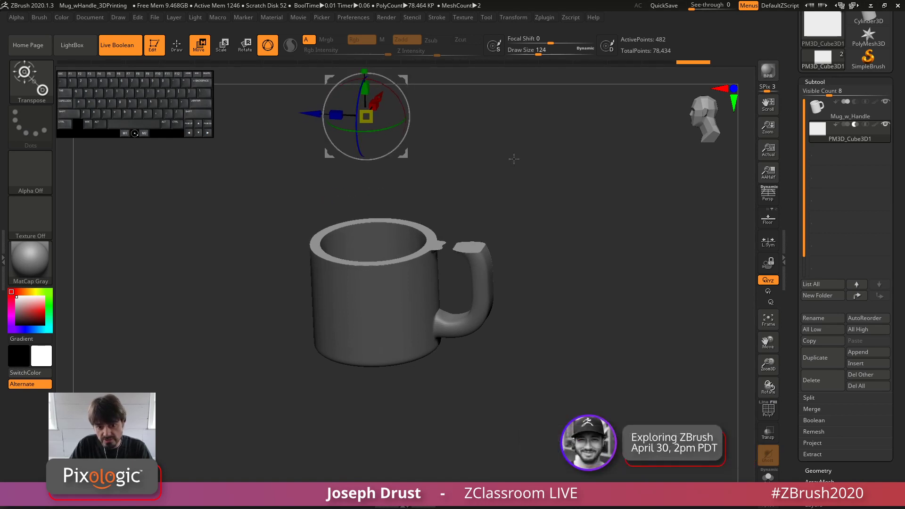
pyautogui.keyDown('shift'); pyautogui.moveTo(511, 157); pyautogui.dragTo(448, 269); pyautogui.keyUp('shift')
pyautogui.moveTo(467, 166); pyautogui.dragTo(476, 191)
pyautogui.keyDown('alt'); pyautogui.moveTo(471, 140); pyautogui.dragTo(473, 226); pyautogui.keyUp('alt')
pyautogui.moveTo(364, 141); pyautogui.dragTo(359, 110)
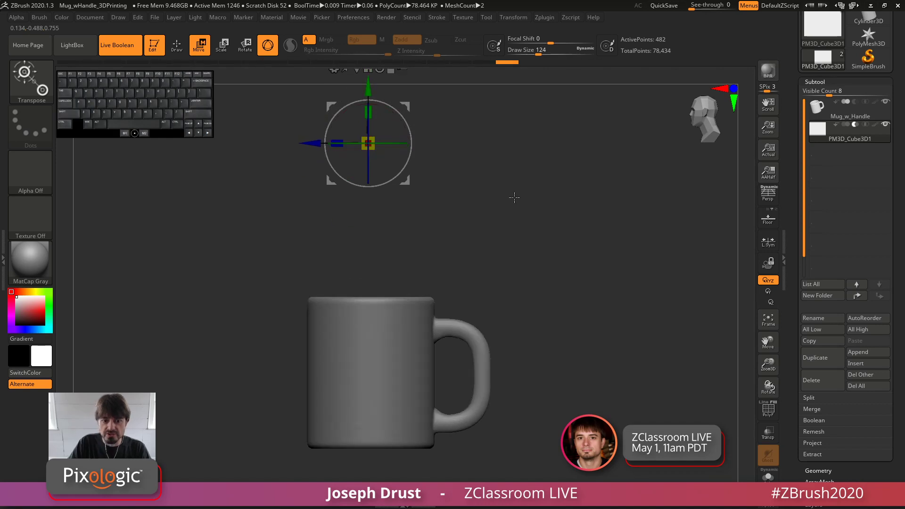
# Step: Disable Live Boolean, make the mug the active subtool and hide the cube
pyautogui.moveTo(844, 140)
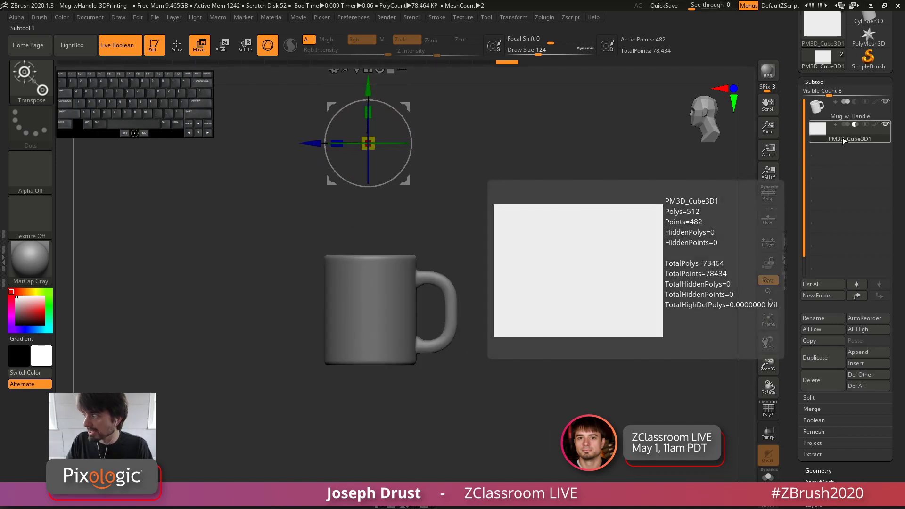
pyautogui.click(116, 45)
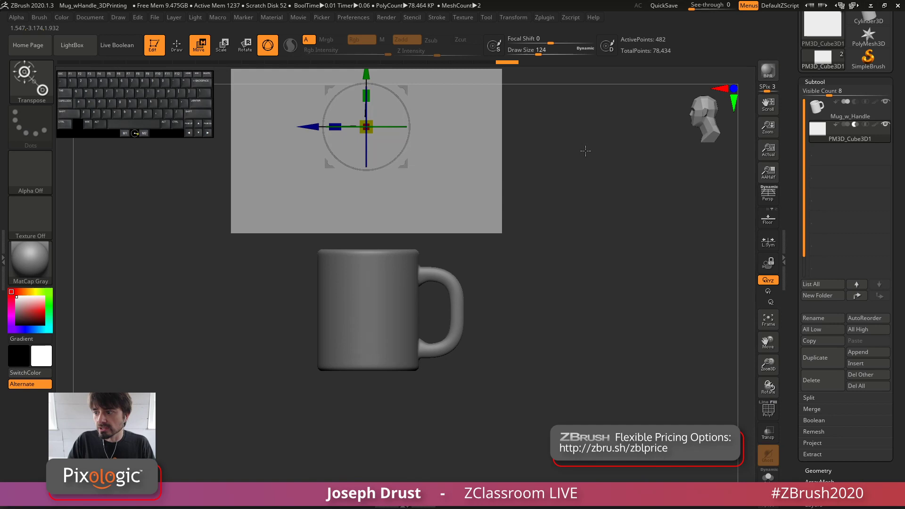
pyautogui.moveTo(605, 252); pyautogui.dragTo(611, 270)
pyautogui.click(882, 113)
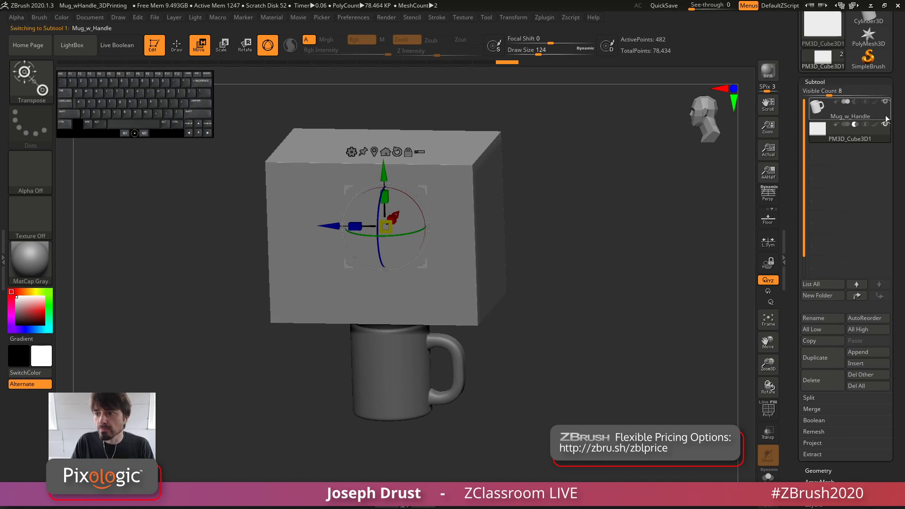
pyautogui.click(885, 124)
pyautogui.moveTo(591, 230)
pyautogui.keyDown('alt'); pyautogui.mouseDown()
pyautogui.moveTo(604, 204)
pyautogui.moveTo(589, 224)
pyautogui.moveTo(598, 222)
pyautogui.mouseUp(); pyautogui.keyUp('alt')
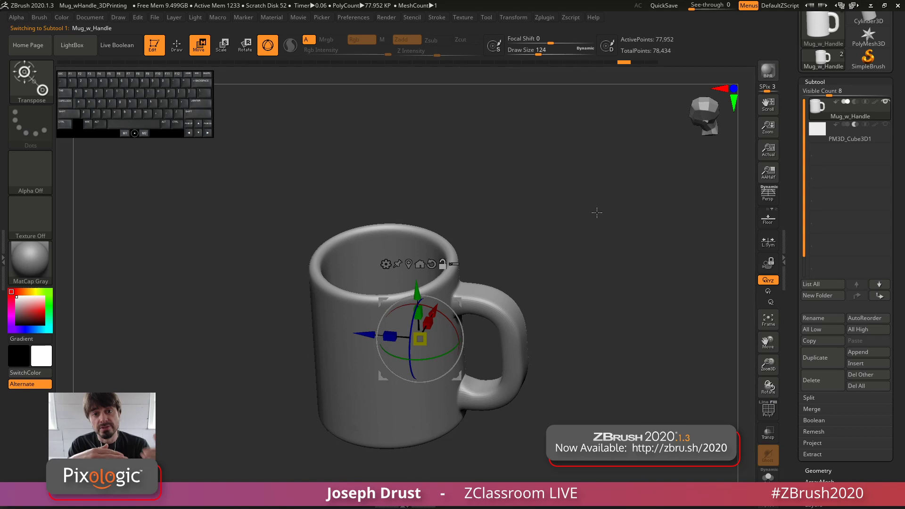
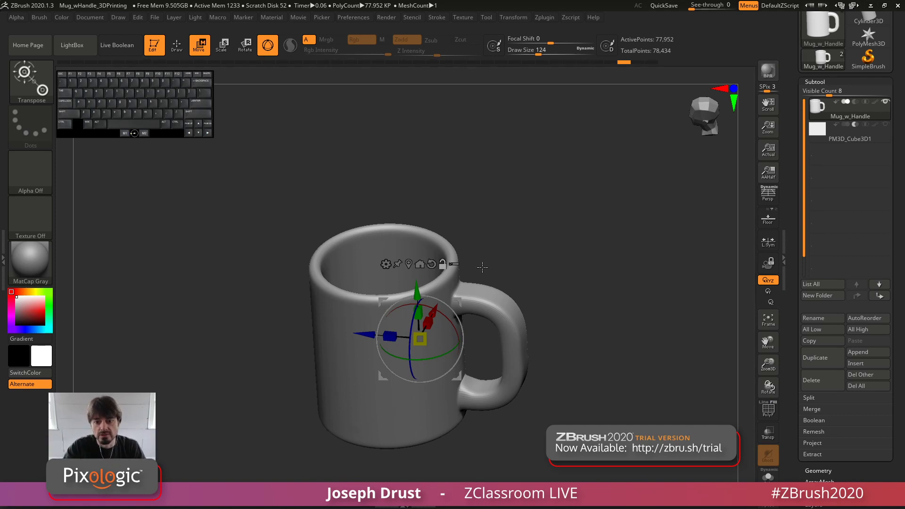
# Step: Analyze the mug subtool's size, watertightness, volume and surface area, choosing inches as the unit of measurement
pyautogui.keyDown('shift'); pyautogui.moveTo(532, 238); pyautogui.dragTo(643, 261); pyautogui.keyUp('shift')
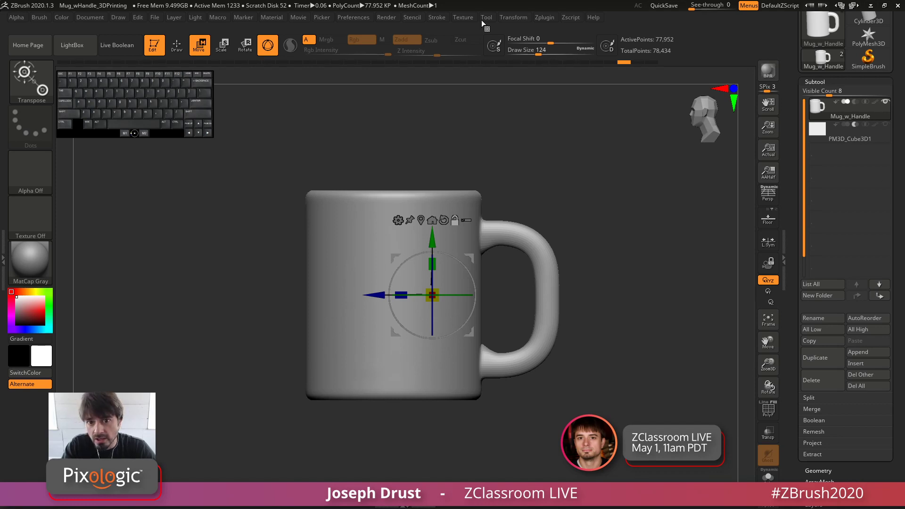
pyautogui.moveTo(503, 16)
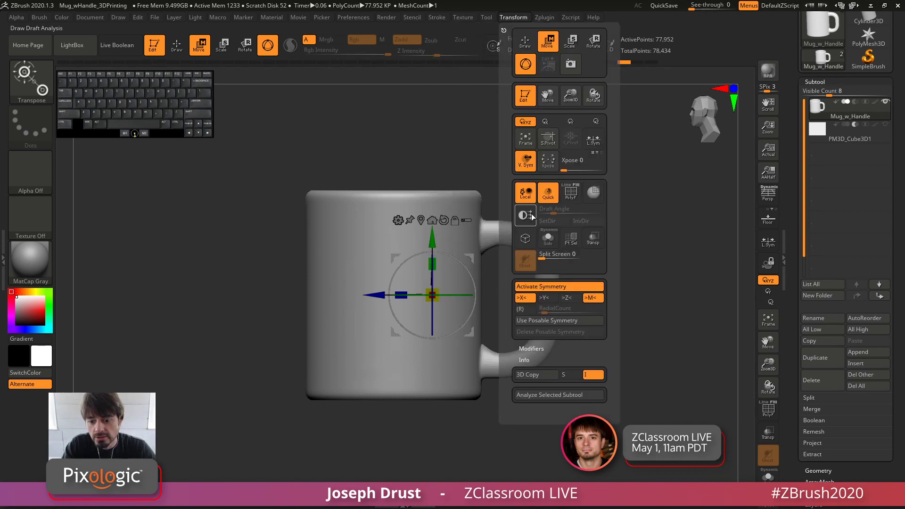
pyautogui.click(546, 396)
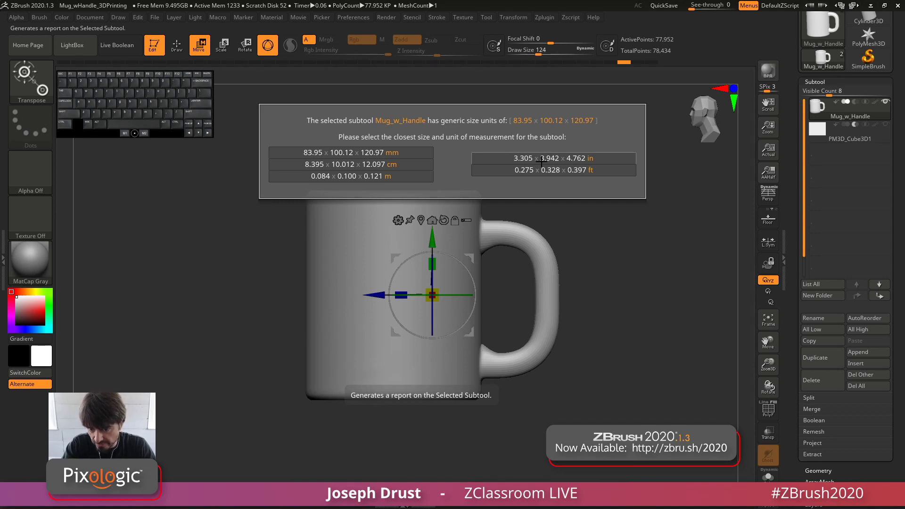
pyautogui.click(604, 160)
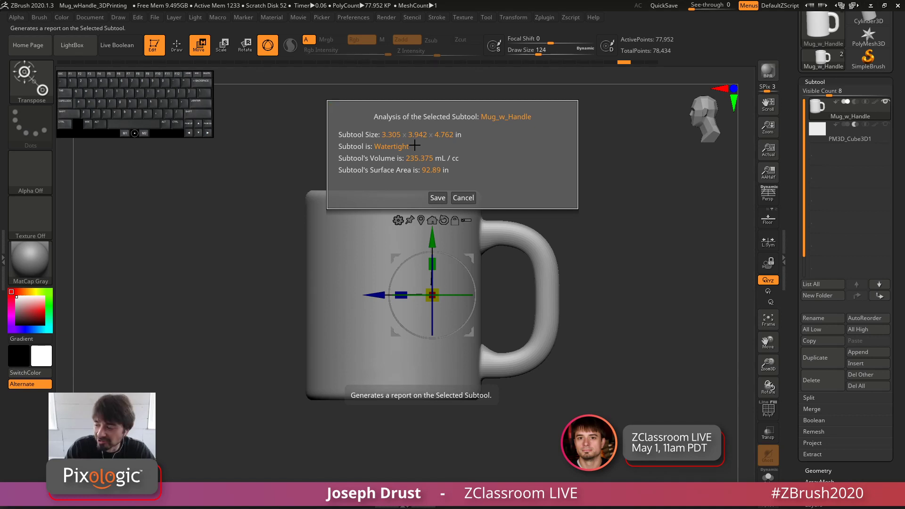
# Step: Close the subtool analysis without saving and move the gizmo freely across the mug without moving the mesh
pyautogui.click(464, 199)
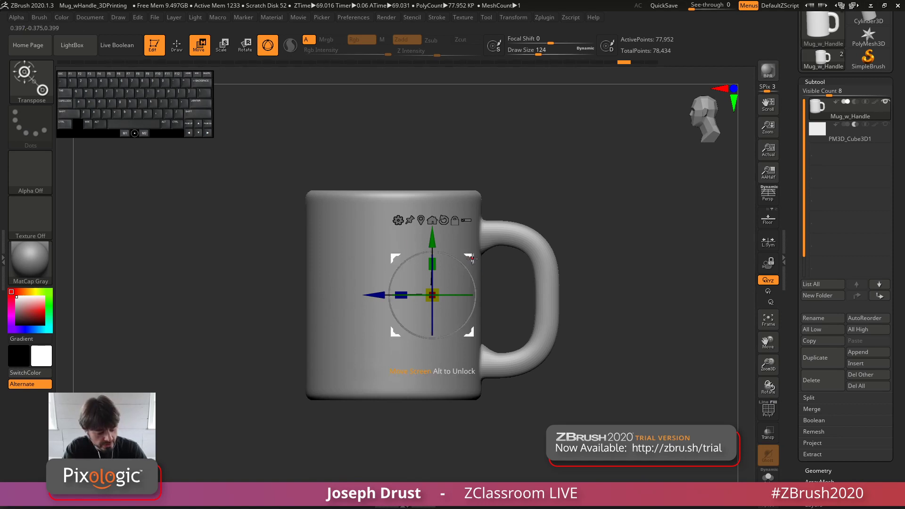
pyautogui.keyDown('alt'); pyautogui.moveTo(472, 258); pyautogui.dragTo(435, 357); pyautogui.keyUp('alt')
pyautogui.moveTo(527, 294); pyautogui.dragTo(564, 277)
pyautogui.keyDown('alt'); pyautogui.moveTo(438, 359); pyautogui.dragTo(438, 213); pyautogui.keyUp('alt')
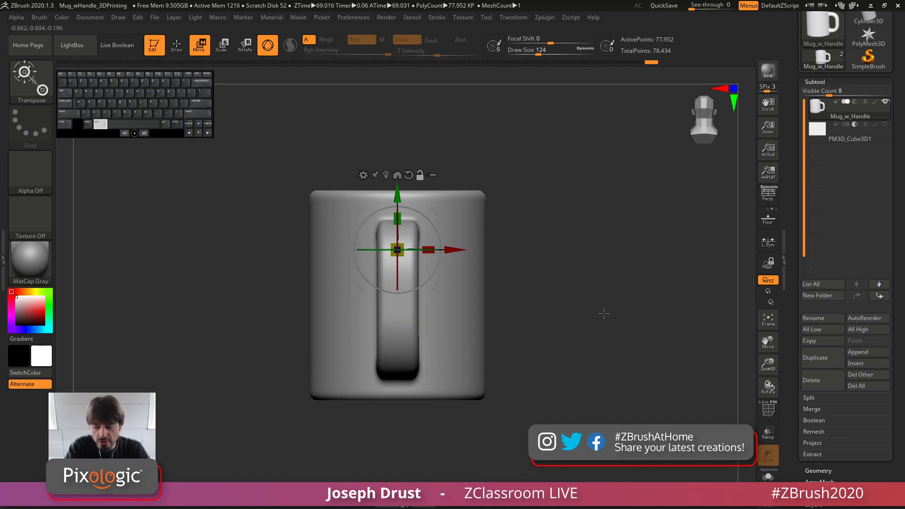
pyautogui.keyDown('shift'); pyautogui.moveTo(598, 316); pyautogui.dragTo(584, 317); pyautogui.keyUp('shift')
# Step: Place the gizmo directly on a series of surface points on the mug's handle, outer wall and underside
pyautogui.keyDown('alt'); pyautogui.click(430, 321); pyautogui.keyUp('alt')
pyautogui.keyDown('alt'); pyautogui.click(359, 345); pyautogui.keyUp('alt')
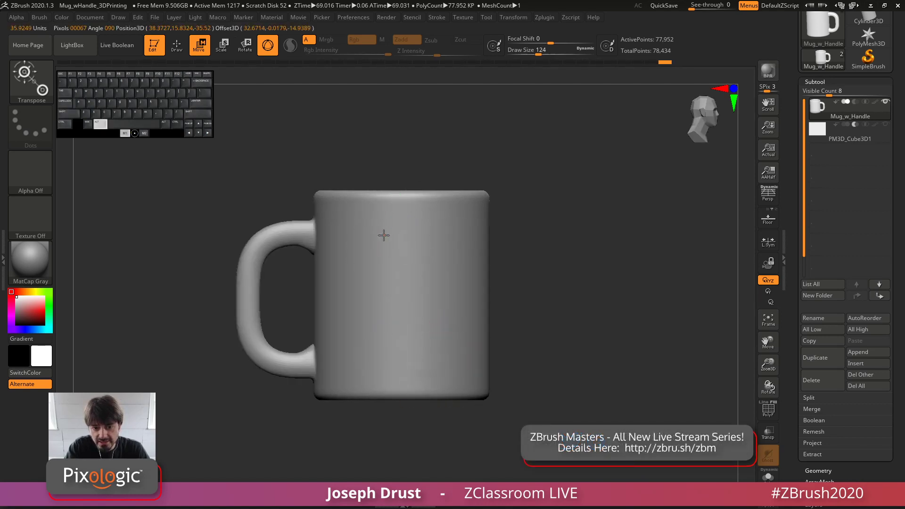
pyautogui.keyDown('alt'); pyautogui.click(264, 233); pyautogui.keyUp('alt')
pyautogui.keyDown('alt'); pyautogui.click(412, 238); pyautogui.keyUp('alt')
pyautogui.keyDown('alt'); pyautogui.click(421, 356); pyautogui.keyUp('alt')
pyautogui.keyDown('alt'); pyautogui.click(346, 248); pyautogui.keyUp('alt')
pyautogui.keyDown('alt'); pyautogui.click(422, 238); pyautogui.keyUp('alt')
pyautogui.moveTo(447, 313); pyautogui.dragTo(395, 324)
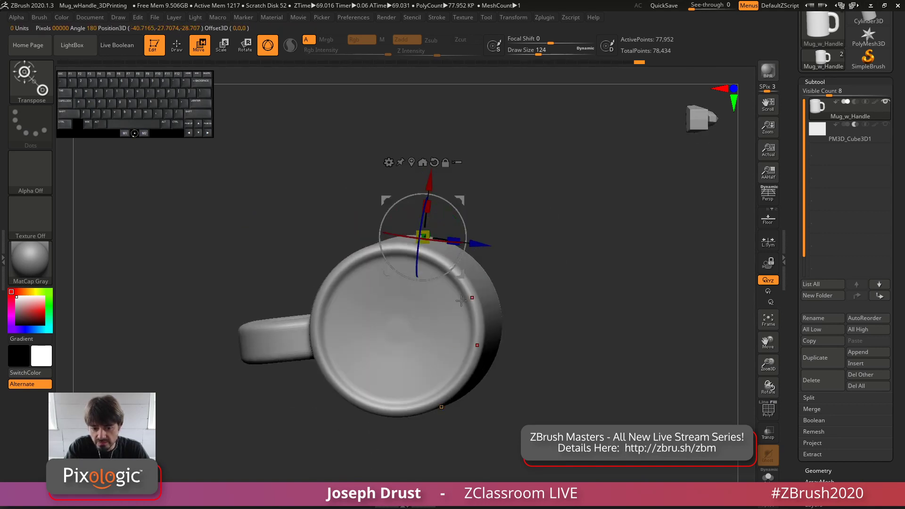
pyautogui.keyDown('alt'); pyautogui.click(395, 332); pyautogui.keyUp('alt')
# Step: Recenter the gizmo on the mug with Go To Unmasked Mesh Center and view the mug's handle side
pyautogui.moveTo(545, 271); pyautogui.dragTo(559, 370)
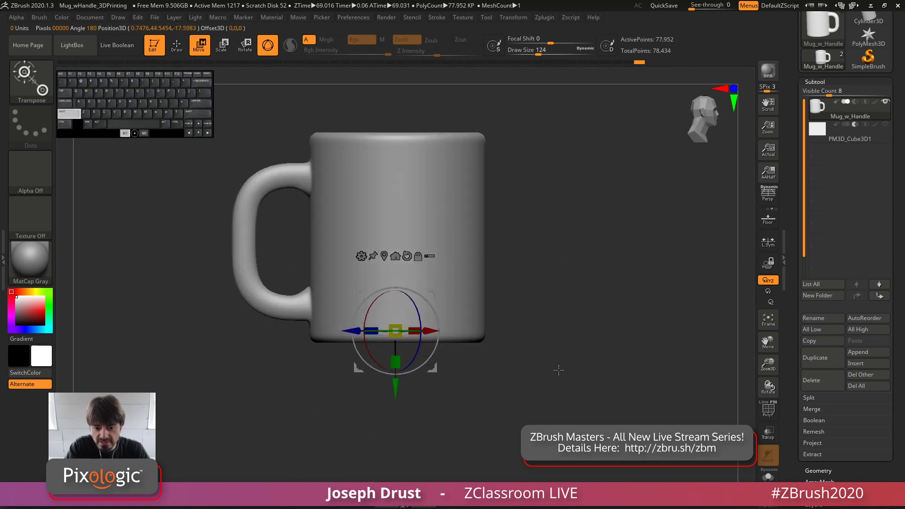
pyautogui.click(384, 256)
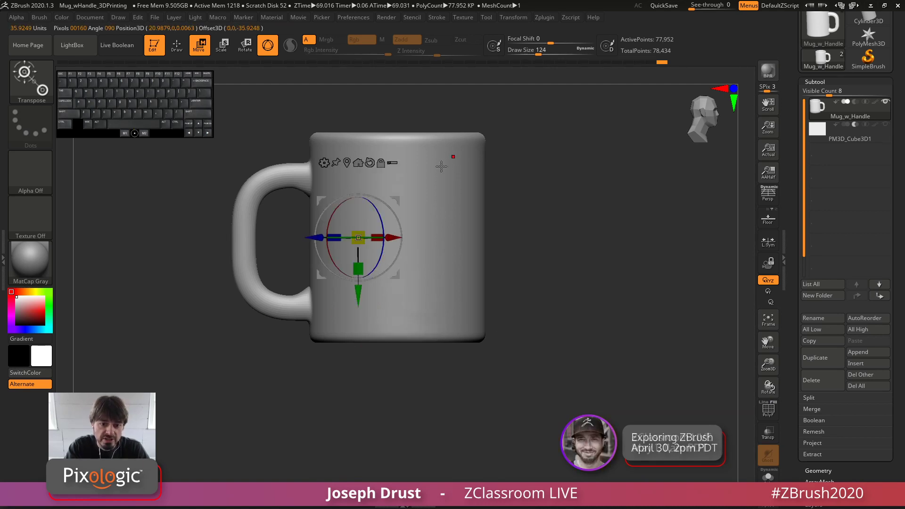
pyautogui.moveTo(542, 188); pyautogui.dragTo(646, 198)
pyautogui.keyDown('alt'); pyautogui.moveTo(444, 209); pyautogui.dragTo(528, 214); pyautogui.keyUp('alt')
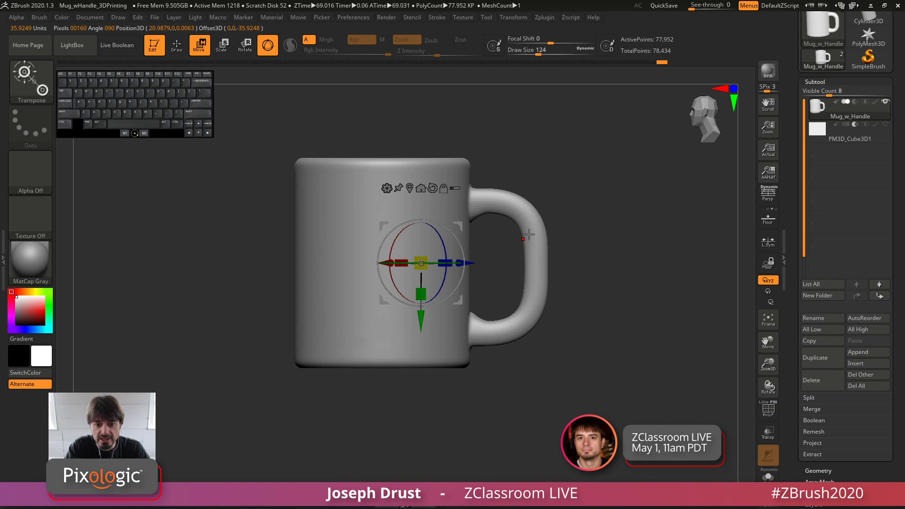
pyautogui.moveTo(583, 204); pyautogui.dragTo(598, 249)
# Step: Display the polygroups, isolate and mask the mug's outer wall and handle, and show the whole mug again
pyautogui.click(177, 45)
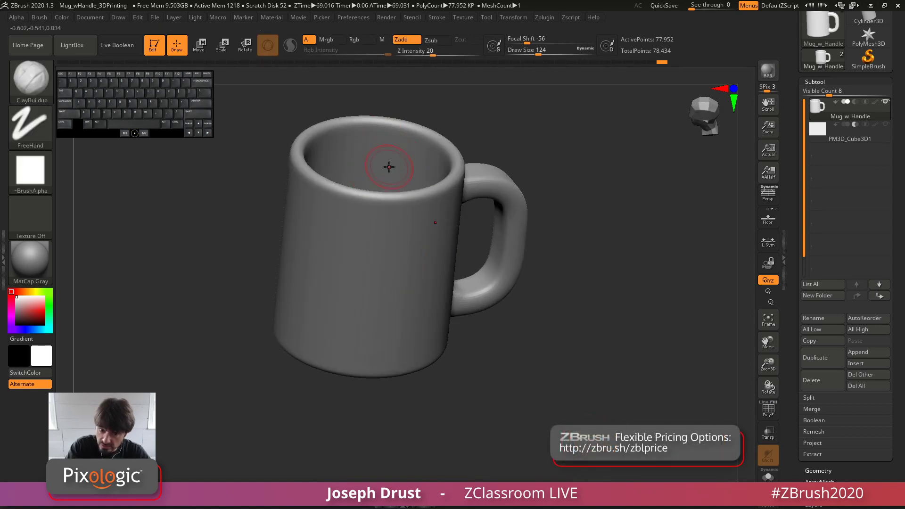
pyautogui.click(768, 409)
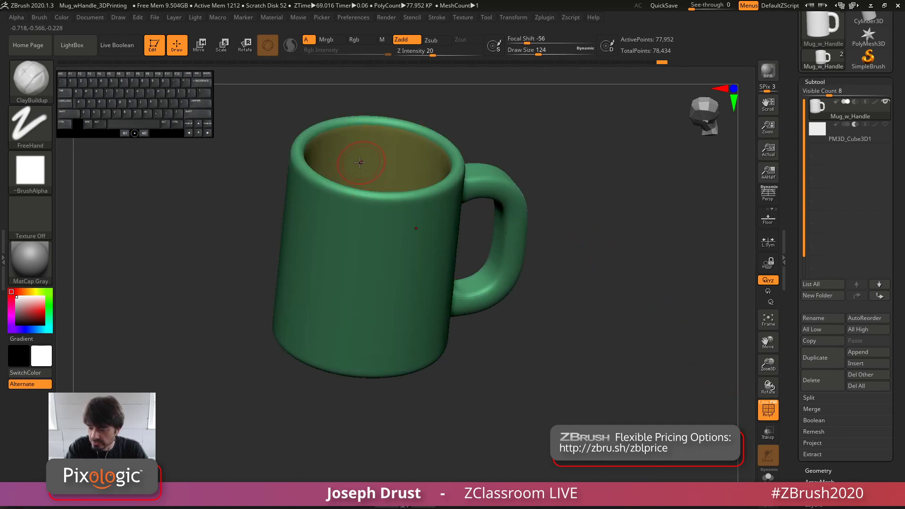
pyautogui.keyDown('ctrl'); pyautogui.keyDown('shift'); pyautogui.click(362, 167); pyautogui.keyUp('shift'); pyautogui.keyUp('ctrl')
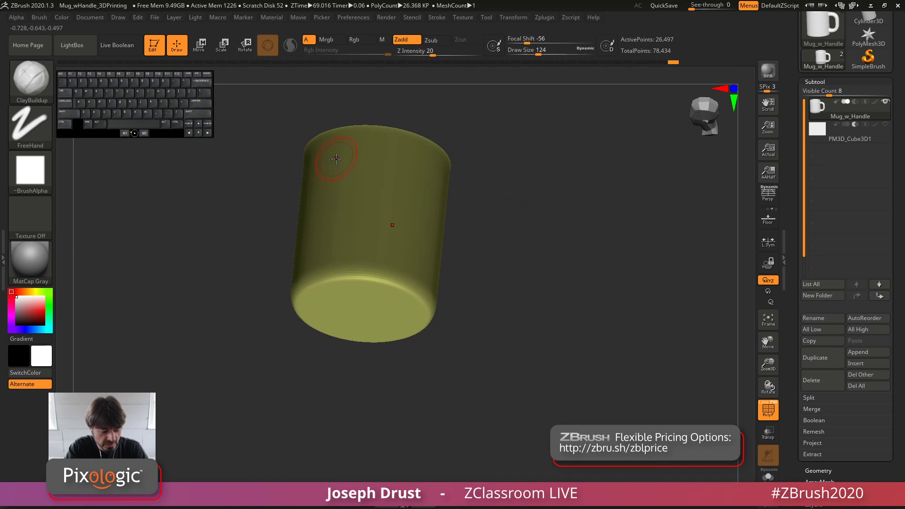
pyautogui.keyDown('ctrl'); pyautogui.keyDown('shift'); pyautogui.click(530, 208); pyautogui.keyUp('shift'); pyautogui.keyUp('ctrl')
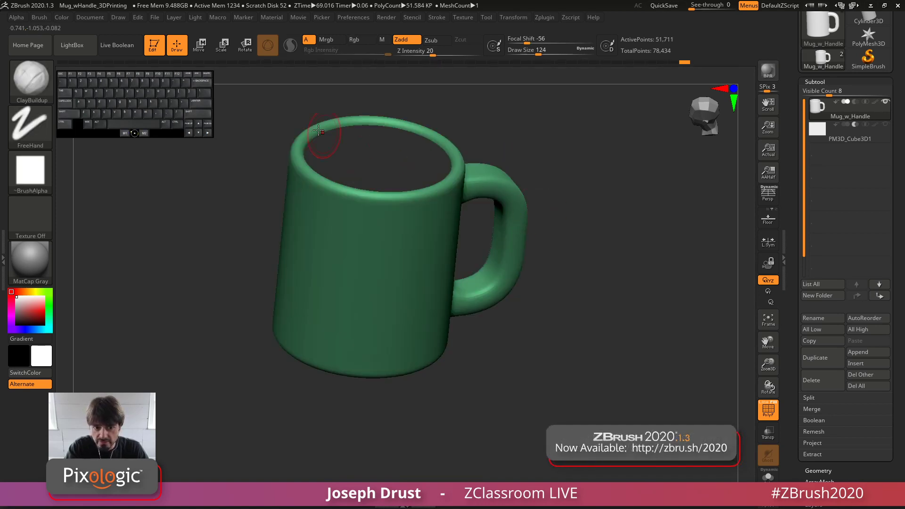
pyautogui.keyDown('ctrl'); pyautogui.moveTo(256, 94); pyautogui.dragTo(600, 430); pyautogui.keyUp('ctrl')
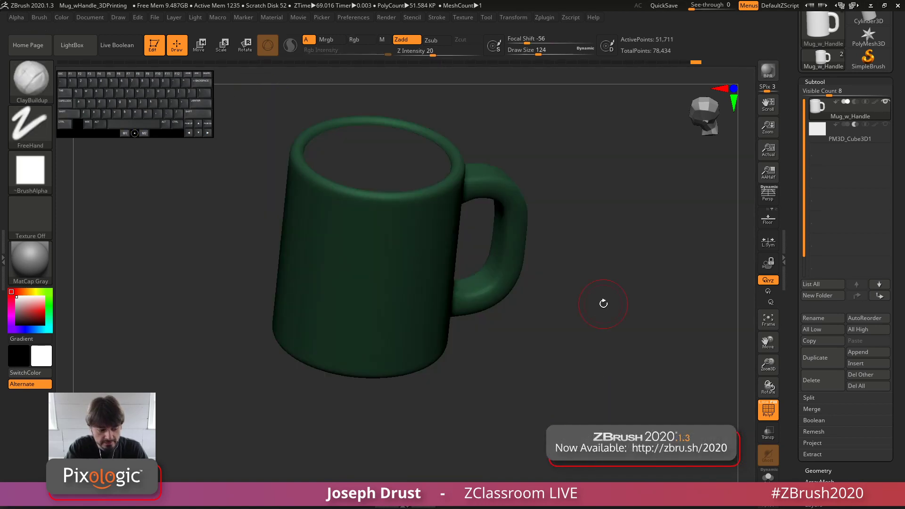
pyautogui.keyDown('ctrl'); pyautogui.keyDown('shift'); pyautogui.click(603, 304); pyautogui.keyUp('shift'); pyautogui.keyUp('ctrl')
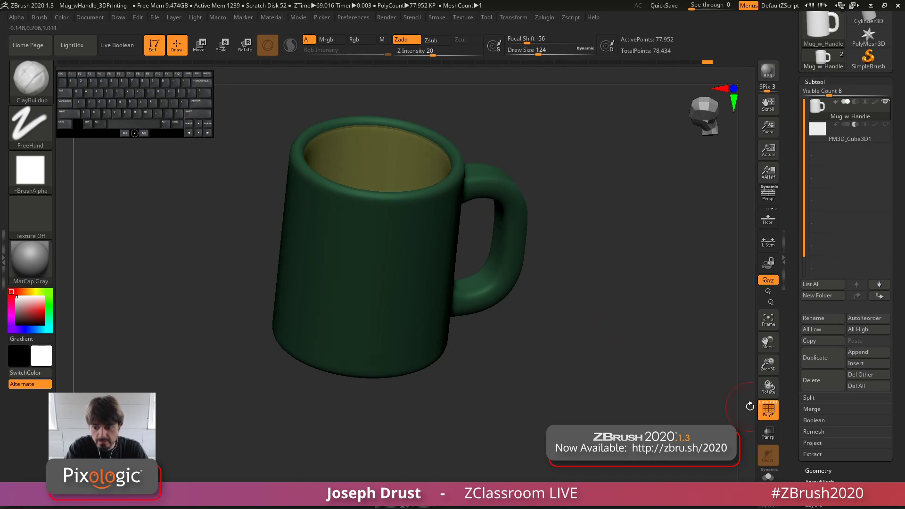
# Step: Hide the polyframe display and center the Move gizmo on the mug's unmasked inner wall
pyautogui.click(768, 413)
pyautogui.keyDown('ctrl'); pyautogui.click(661, 293); pyautogui.keyUp('ctrl')
pyautogui.moveTo(660, 293); pyautogui.dragTo(423, 140)
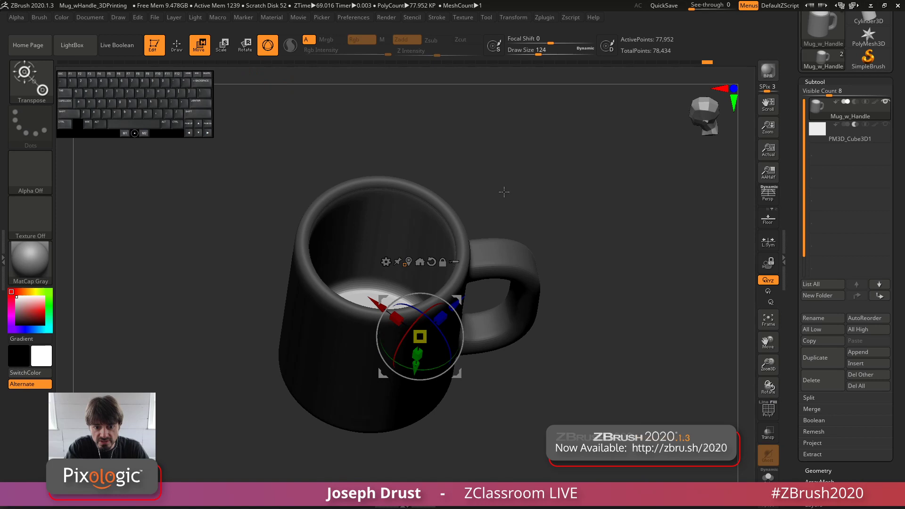
pyautogui.click(405, 264)
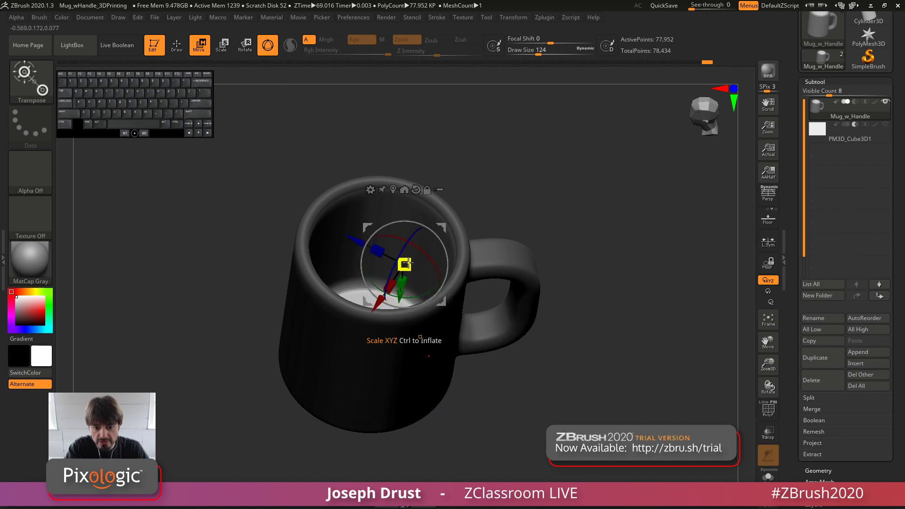
pyautogui.click(392, 190)
pyautogui.moveTo(550, 251); pyautogui.dragTo(580, 214)
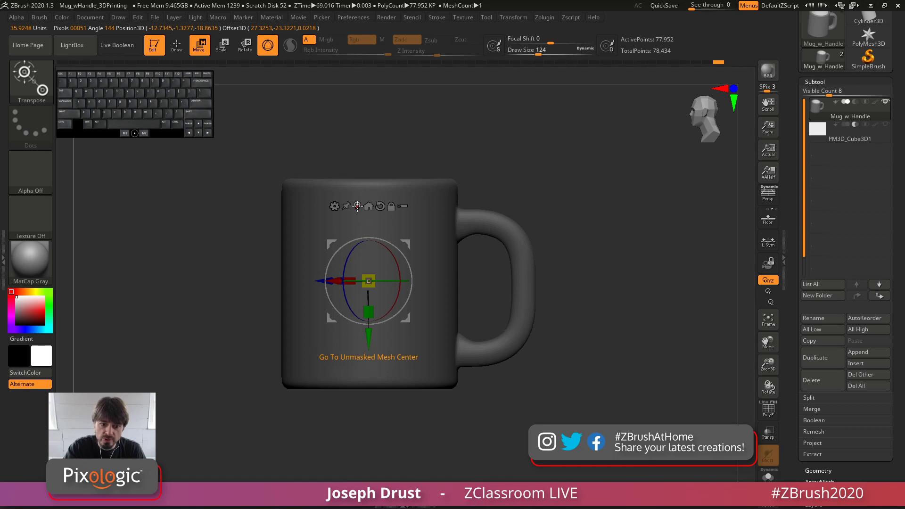
# Step: Run Go To Unmasked Center from the subtool's Masking options
pyautogui.scroll(3, 814, 316)
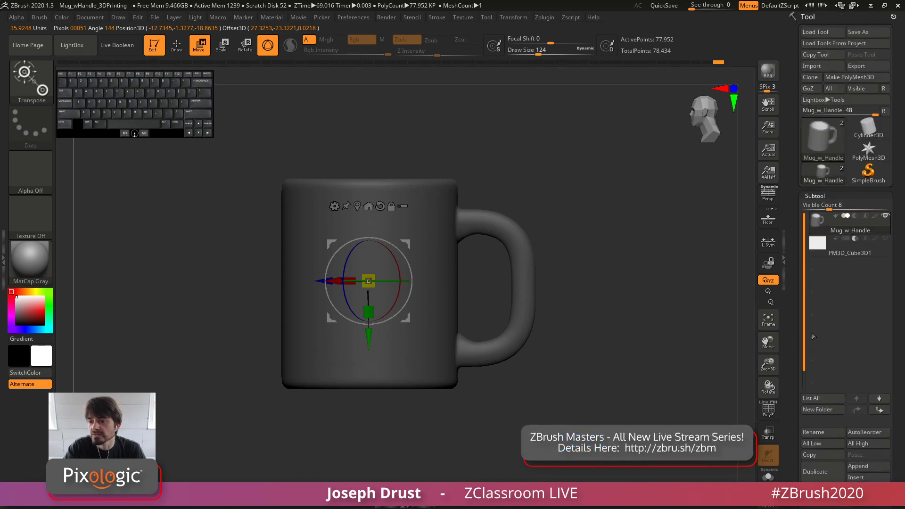
pyautogui.moveTo(798, 351); pyautogui.dragTo(794, 220)
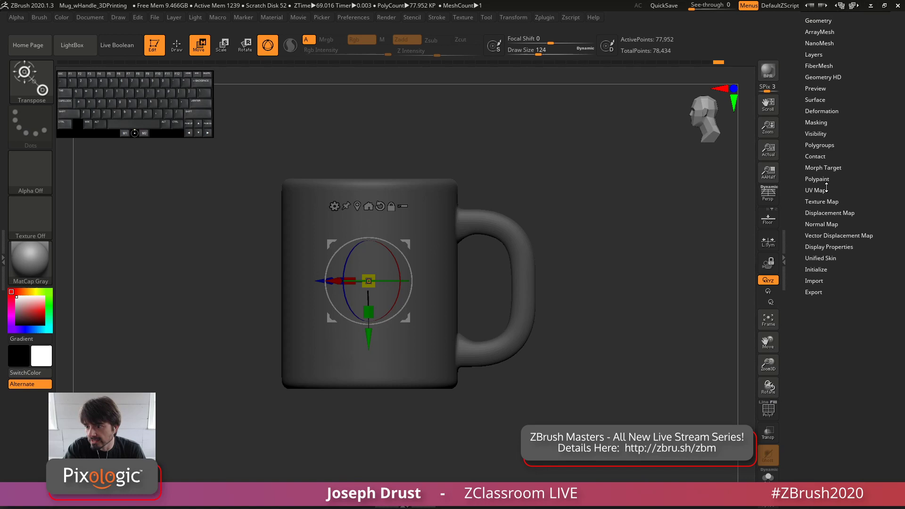
pyautogui.press('shift')
pyautogui.keyDown('shift'); pyautogui.click(821, 122); pyautogui.keyUp('shift')
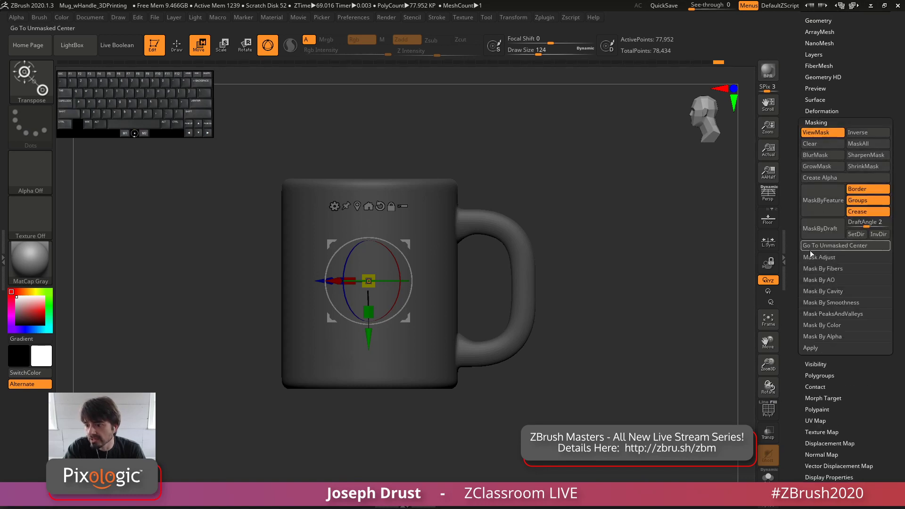
pyautogui.click(840, 246)
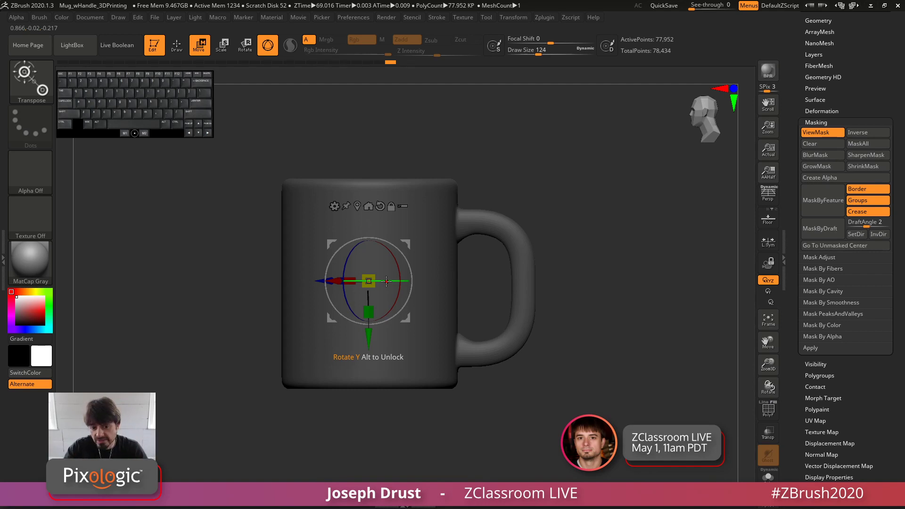
# Step: Looking down into the mug, center the gizmo on the unmasked interior and reset its orientation
pyautogui.moveTo(539, 166); pyautogui.dragTo(532, 264)
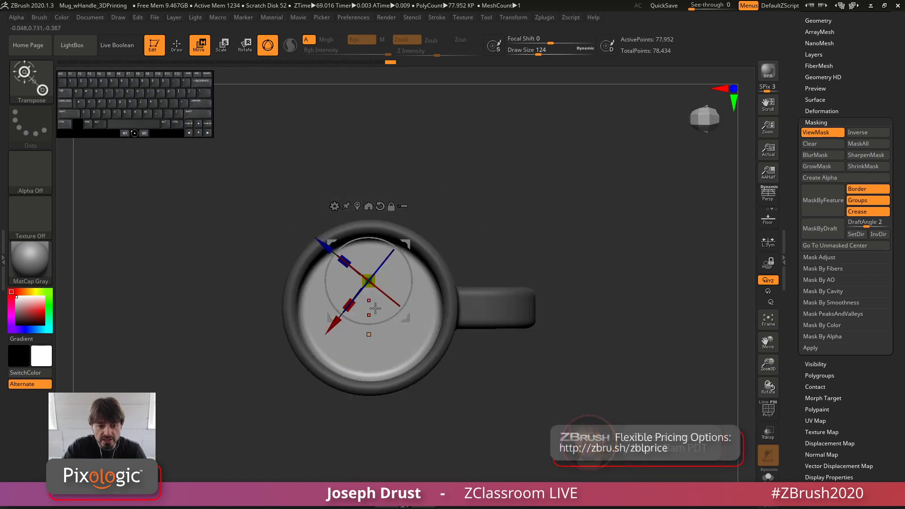
pyautogui.click(358, 206)
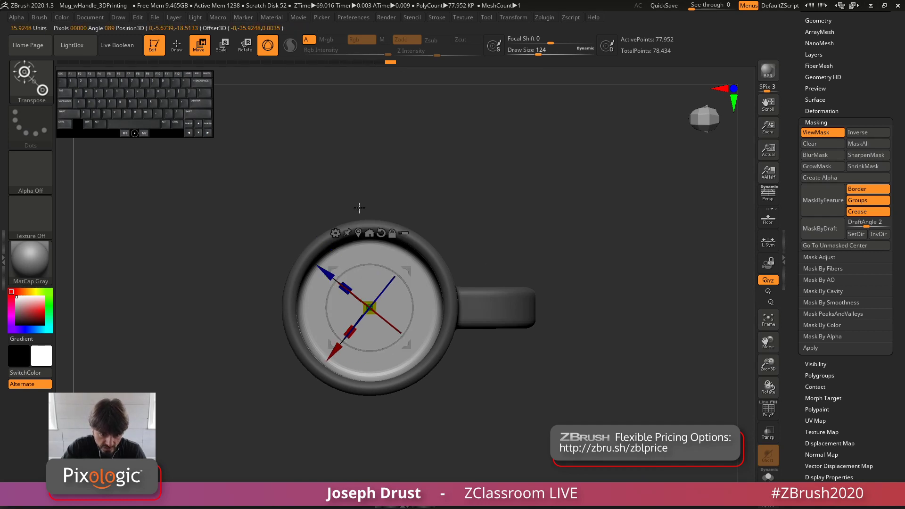
pyautogui.click(381, 233)
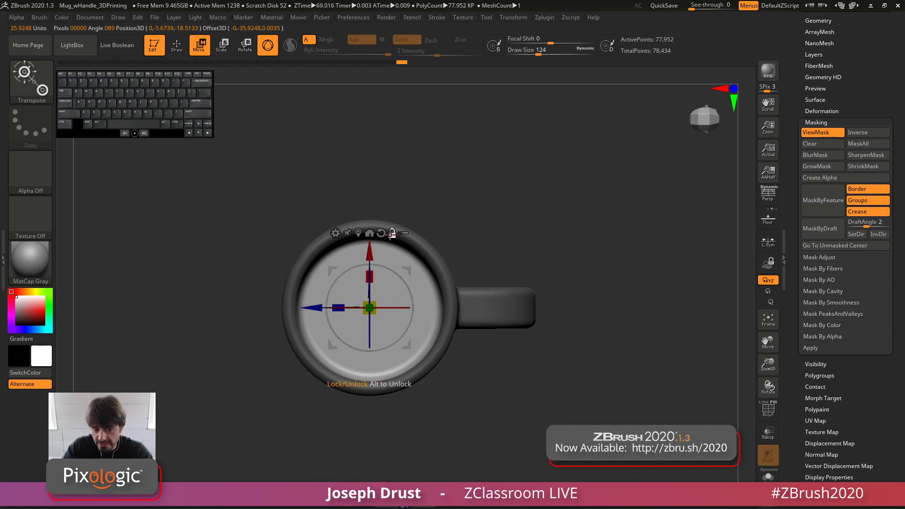
# Step: Try rotating the mug around the centered gizmo, undo the rotation and turn off the mask display
pyautogui.moveTo(401, 277); pyautogui.dragTo(436, 258)
pyautogui.hotkey('ctrl', 'z')
pyautogui.hotkey('ctrl', 'h')
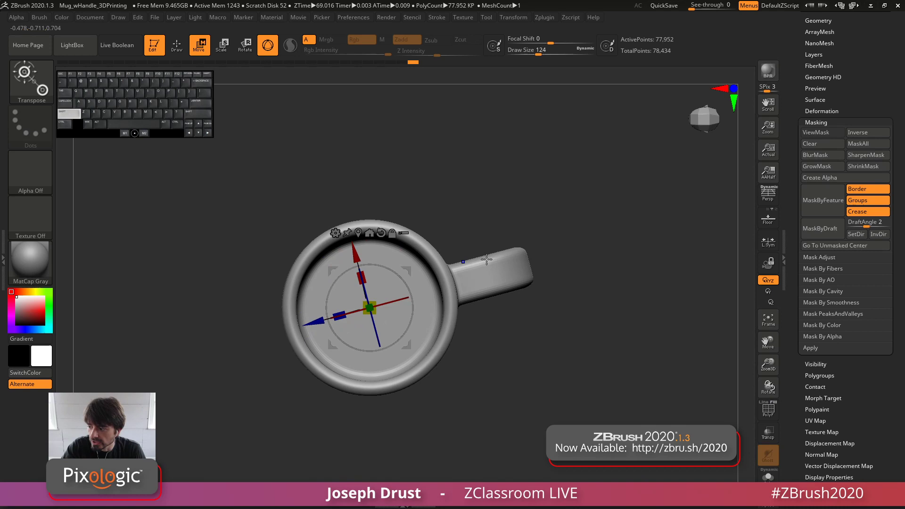
pyautogui.hotkey('ctrl', 'z')
pyautogui.moveTo(587, 306)
pyautogui.mouseDown()
pyautogui.moveTo(598, 228)
pyautogui.moveTo(592, 291)
pyautogui.mouseUp()
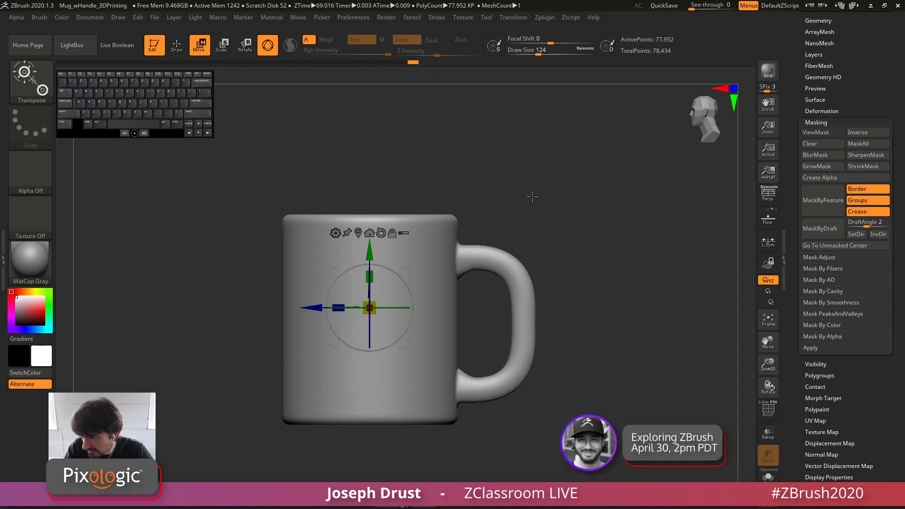
# Step: Apply Go To Unmasked Center again and return to Draw mode
pyautogui.click(867, 247)
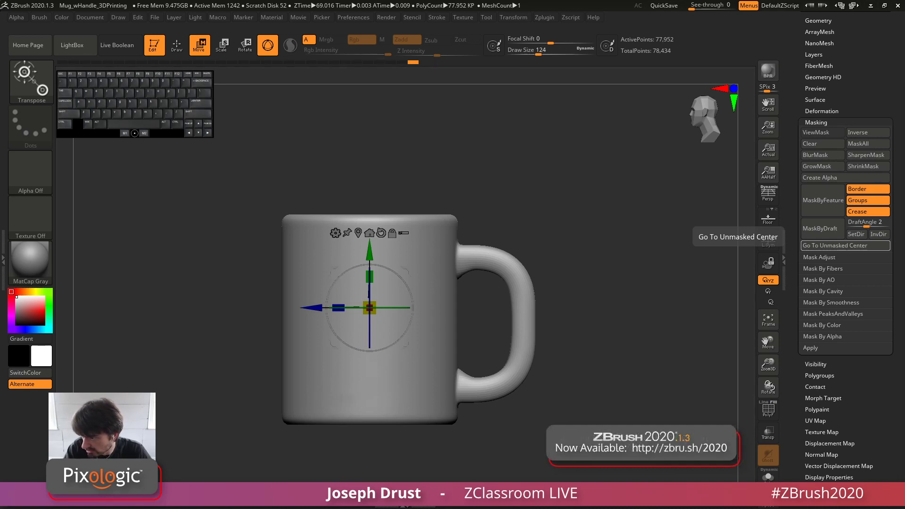
pyautogui.click(835, 245)
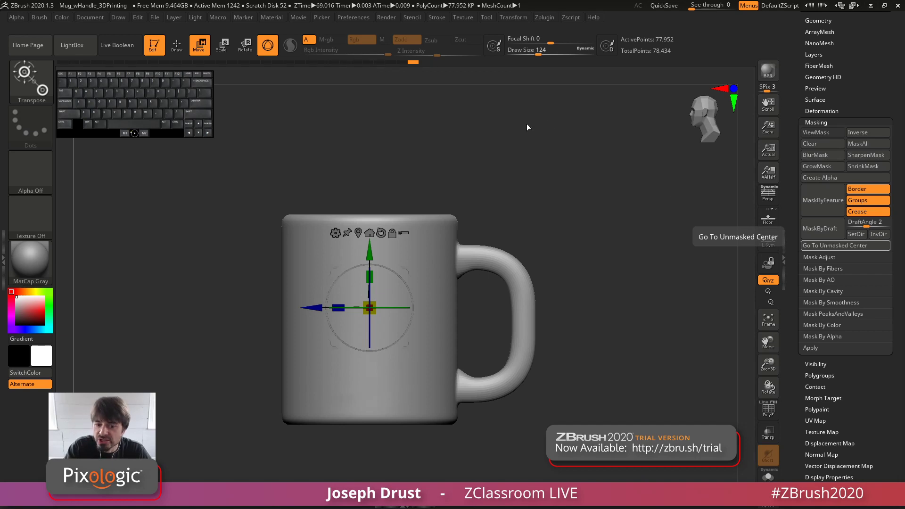
pyautogui.press('q')
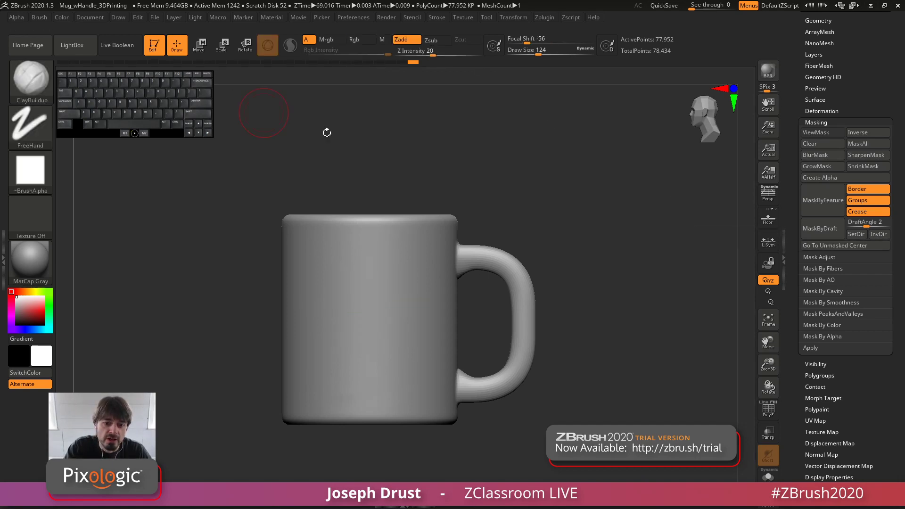
# Step: Open Scale Master and load the mug subtool's size into its dimension sliders in millimetres
pyautogui.click(462, 17)
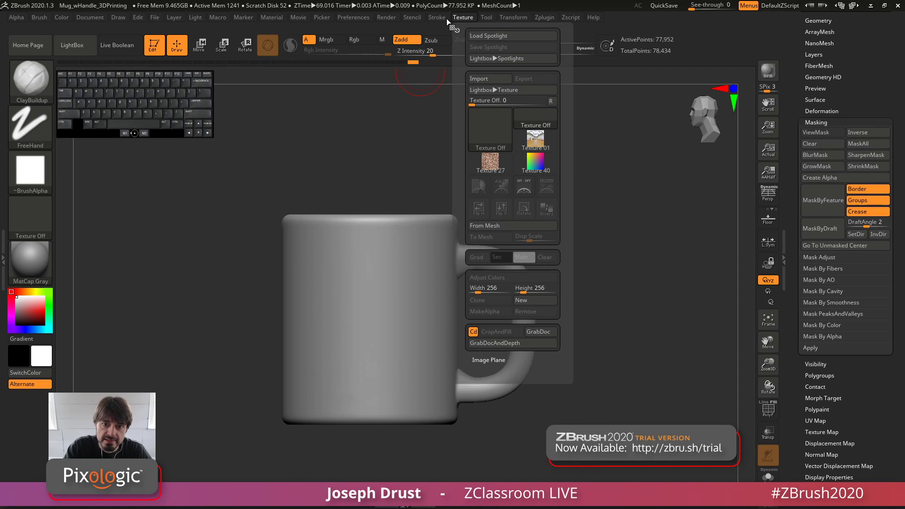
pyautogui.moveTo(500, 18)
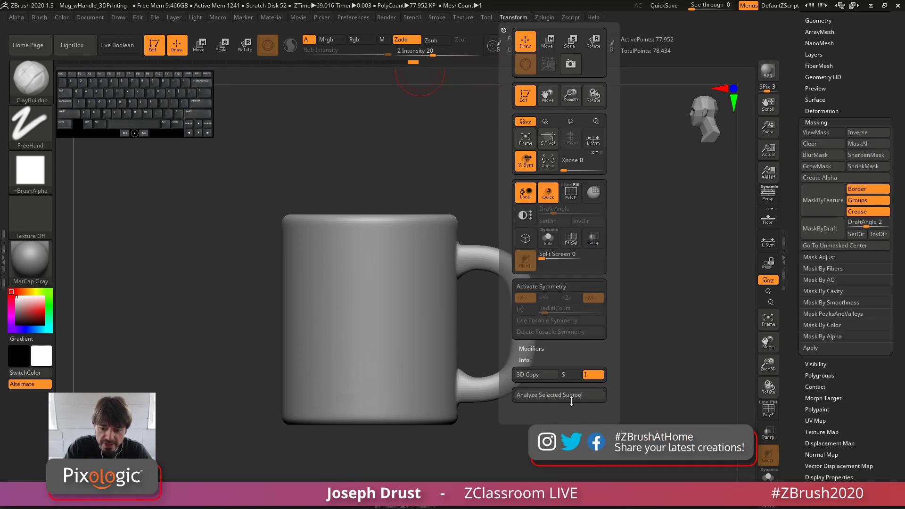
pyautogui.click(545, 17)
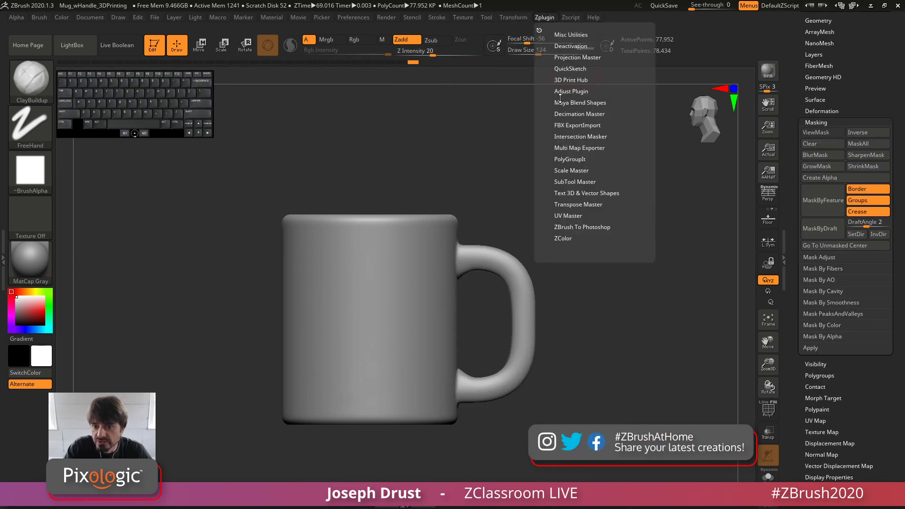
pyautogui.click(571, 170)
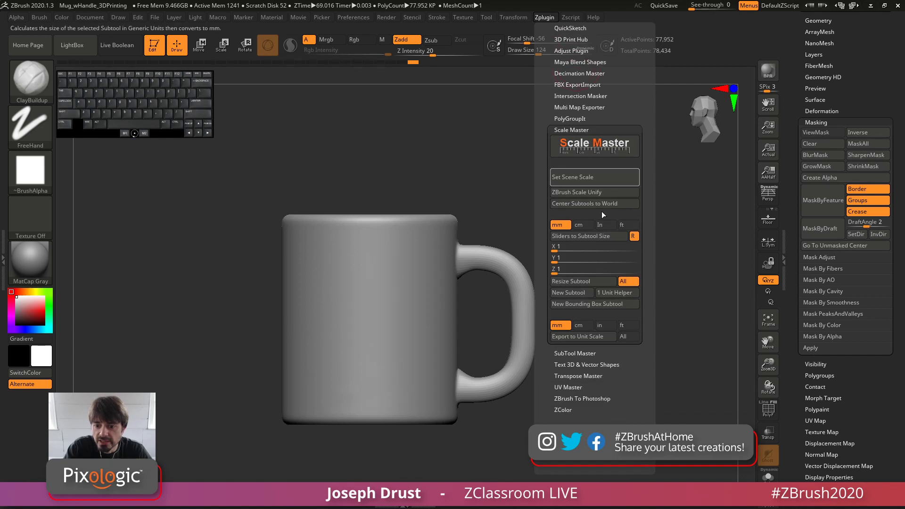
pyautogui.click(580, 238)
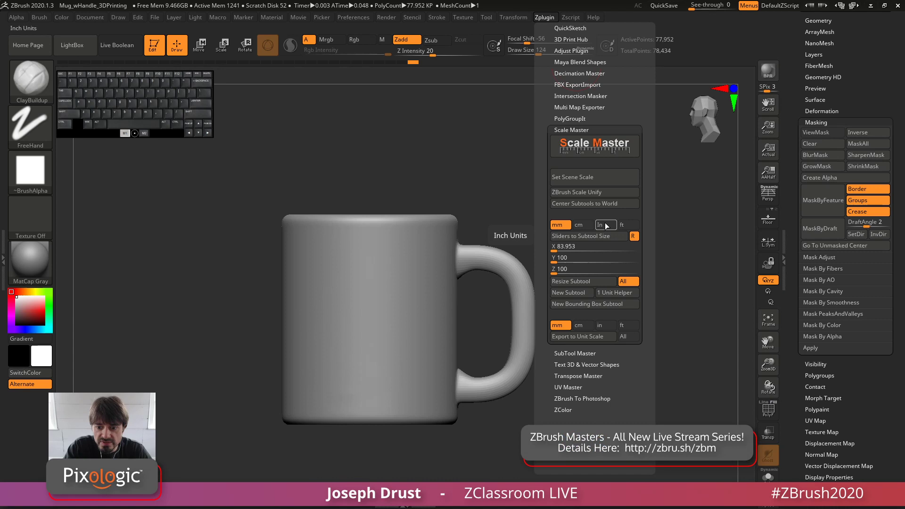
# Step: Load the mug's dimensions into the Scale Master sliders in inches, and again in centimetres
pyautogui.click(605, 225)
pyautogui.click(585, 237)
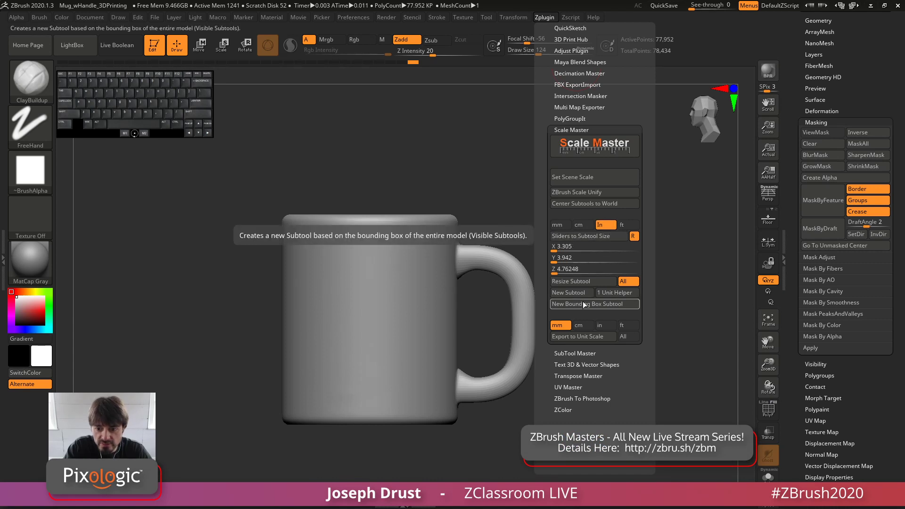
pyautogui.click(584, 226)
pyautogui.click(586, 236)
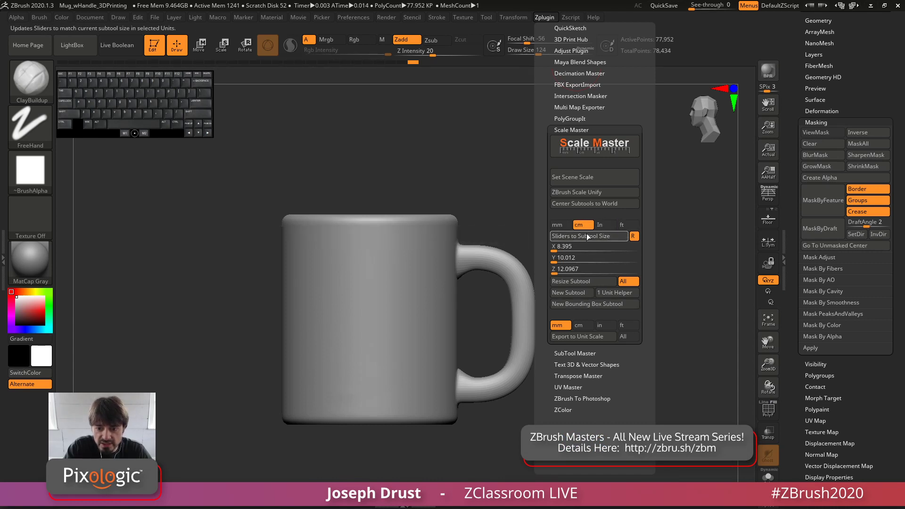
# Step: Load the mug's dimensions into the Scale Master sliders in inches, and measure its height with the Transpose line
pyautogui.click(603, 225)
pyautogui.click(600, 237)
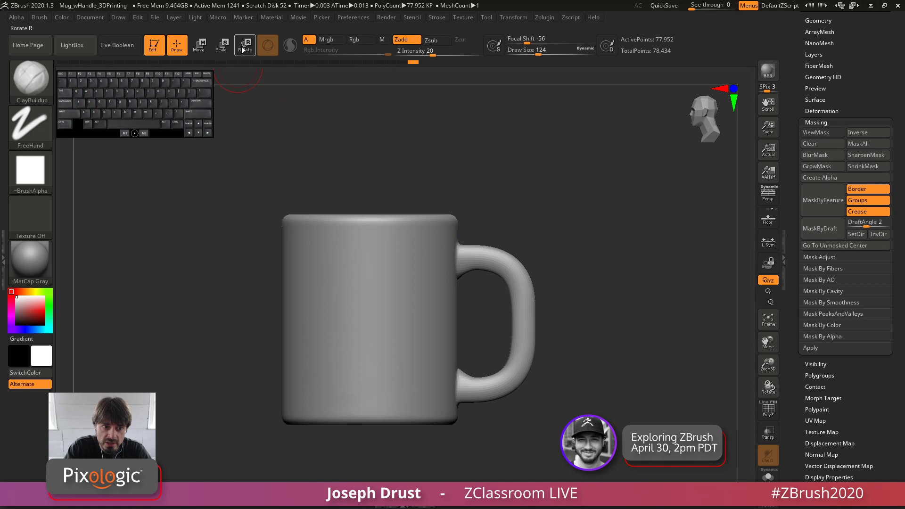
pyautogui.click(199, 45)
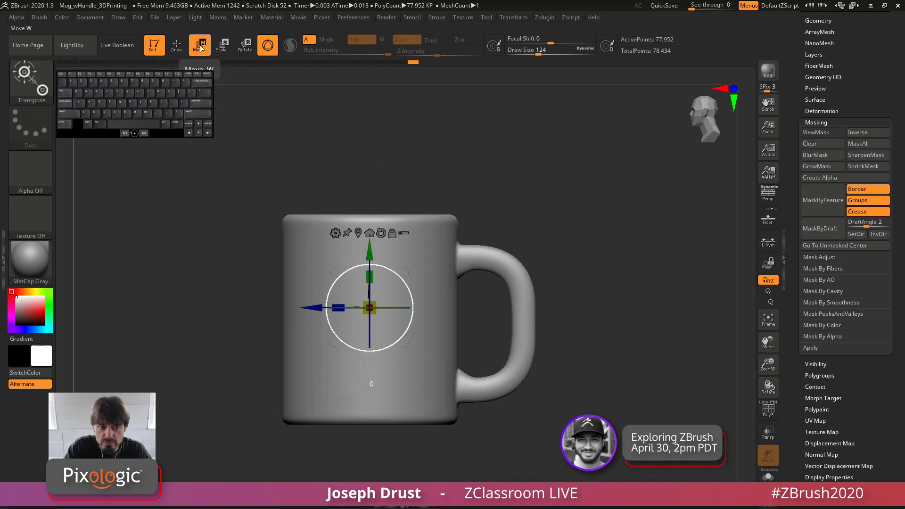
pyautogui.click(267, 46)
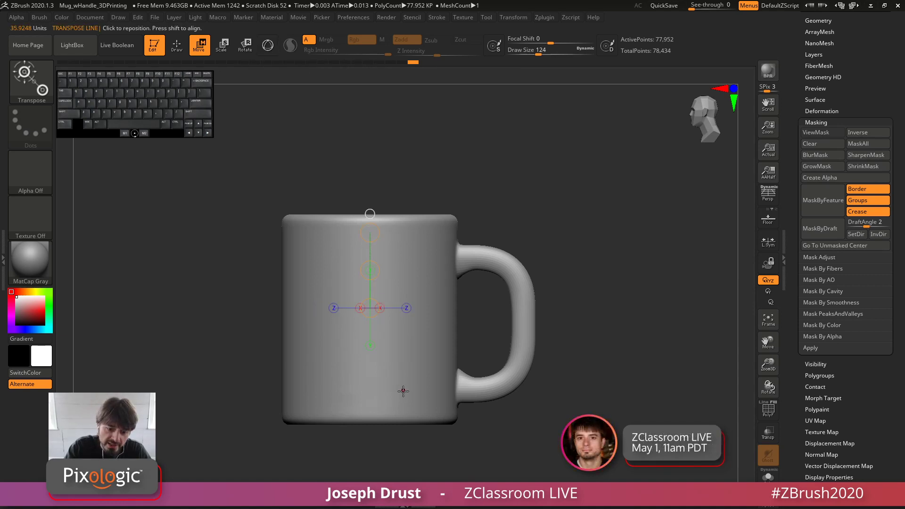
pyautogui.keyDown('shift'); pyautogui.moveTo(389, 425); pyautogui.dragTo(398, 214); pyautogui.keyUp('shift')
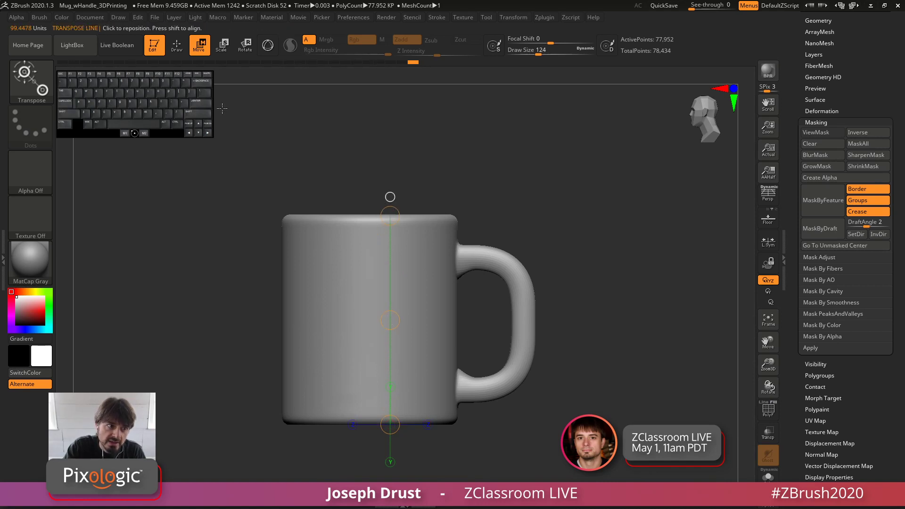
# Step: Set the scene scale in Scale Master to the 3.305 x 3.942 x 4.762 in option
pyautogui.click(547, 18)
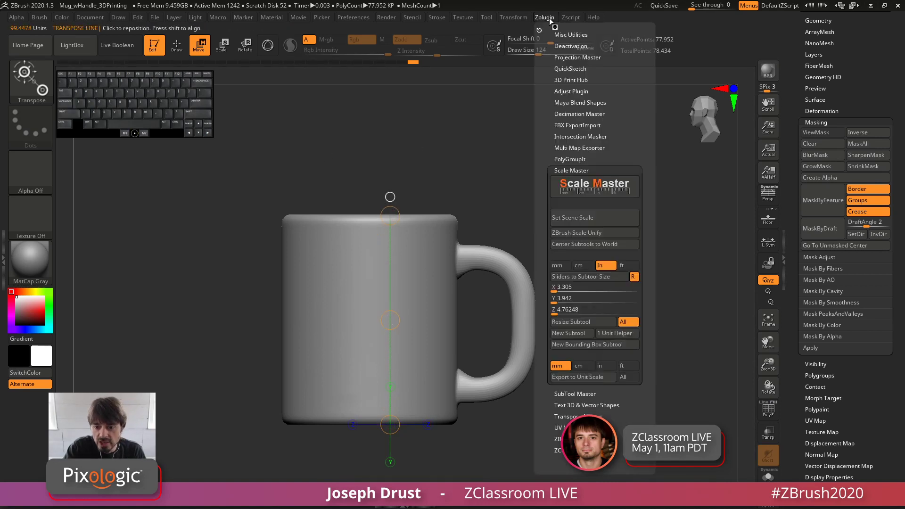
pyautogui.click(587, 220)
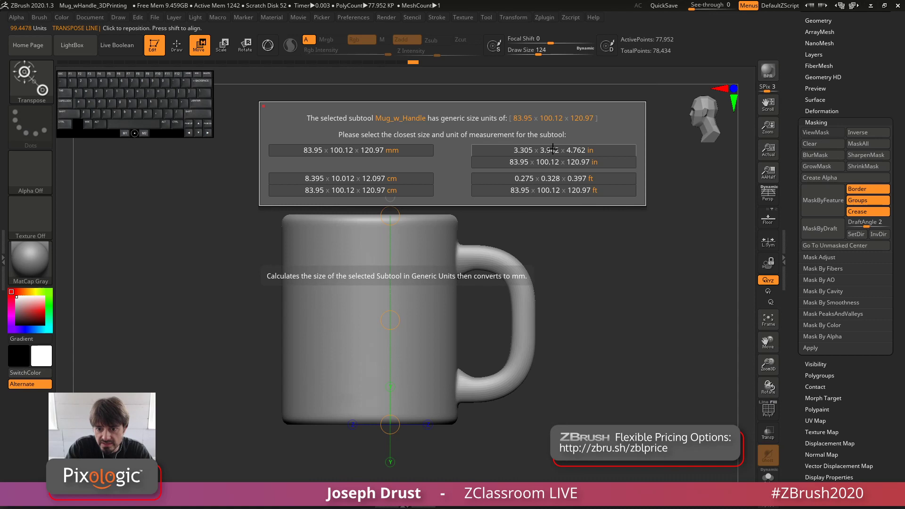
pyautogui.click(530, 149)
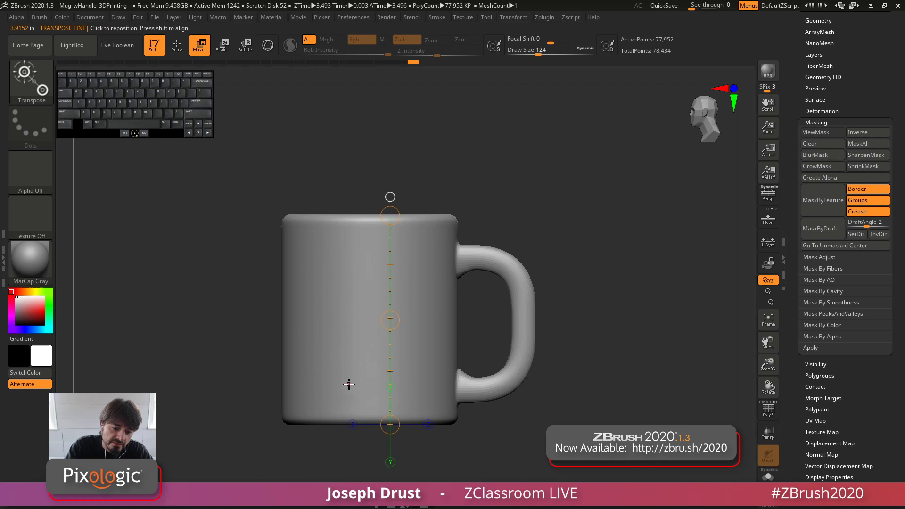
# Step: Measure the mug's overall length including the handle, and the height of the handle opening, with the Transpose line
pyautogui.moveTo(377, 126); pyautogui.dragTo(535, 345)
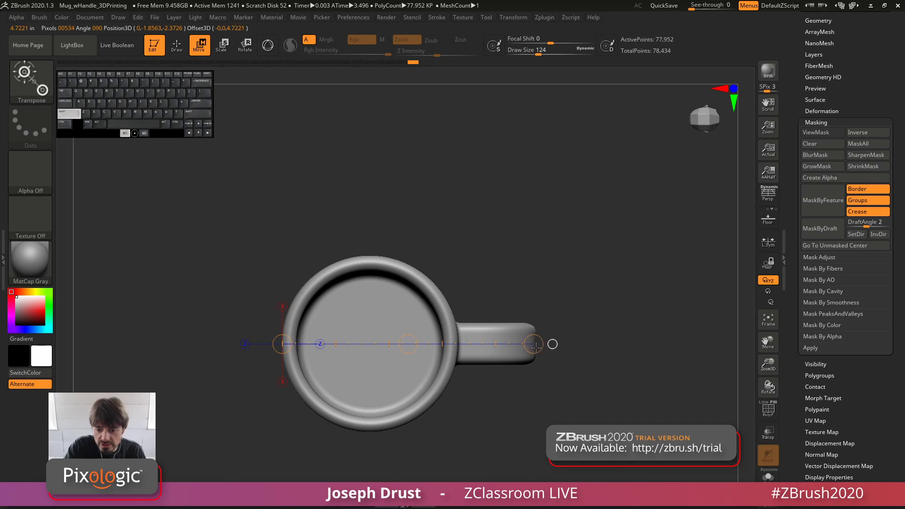
pyautogui.keyDown('shift'); pyautogui.moveTo(444, 214); pyautogui.dragTo(443, 115); pyautogui.keyUp('shift')
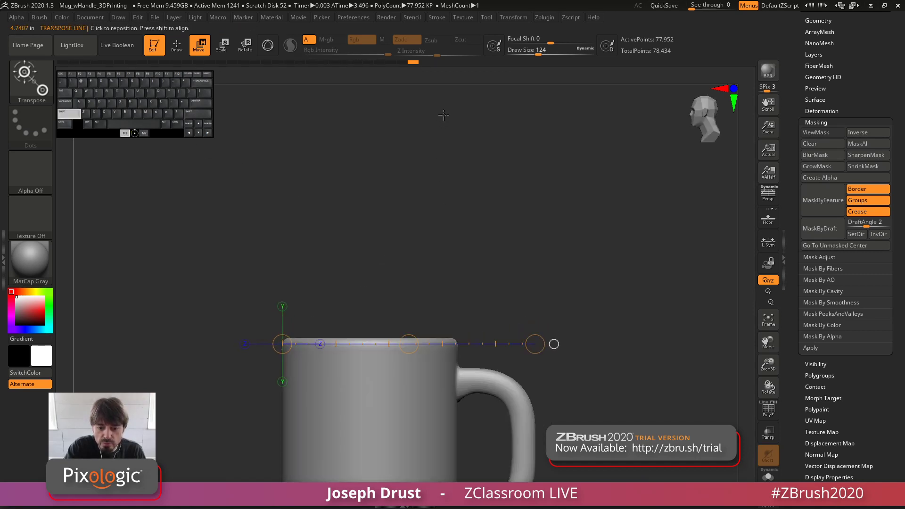
pyautogui.keyDown('alt'); pyautogui.moveTo(616, 406); pyautogui.dragTo(583, 237); pyautogui.keyUp('alt')
pyautogui.keyDown('shift'); pyautogui.moveTo(447, 224); pyautogui.dragTo(448, 330); pyautogui.keyUp('shift')
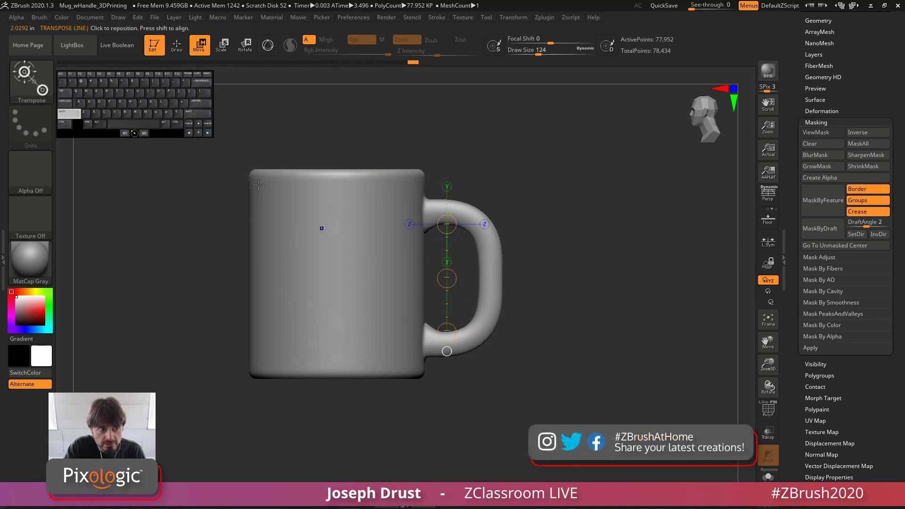
pyautogui.moveTo(543, 184); pyautogui.dragTo(539, 218)
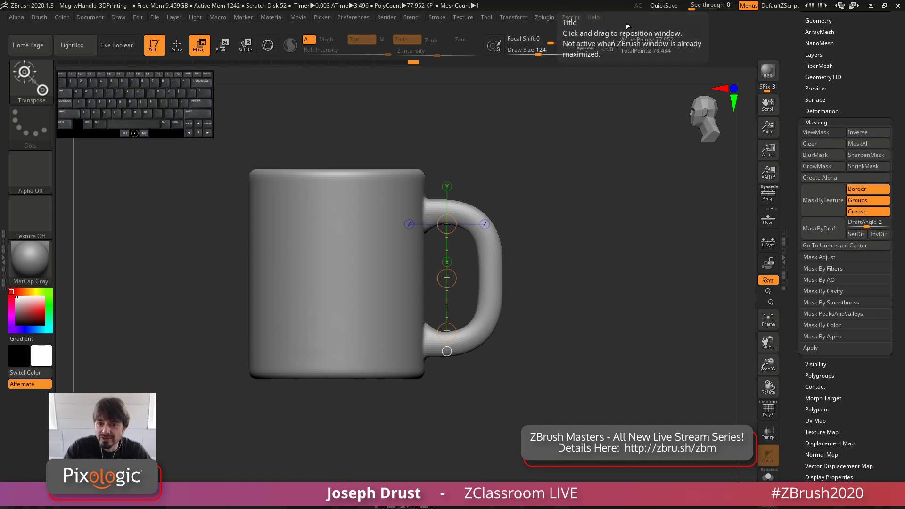
# Step: Revisit the Set Scene Scale option, replace the Transpose line with the 3D gizmo and return to Draw mode
pyautogui.click(549, 17)
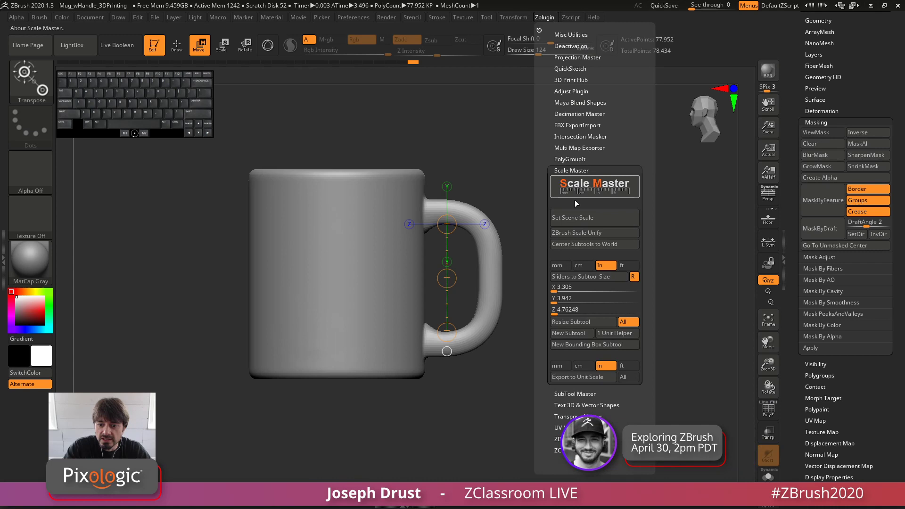
pyautogui.click(576, 219)
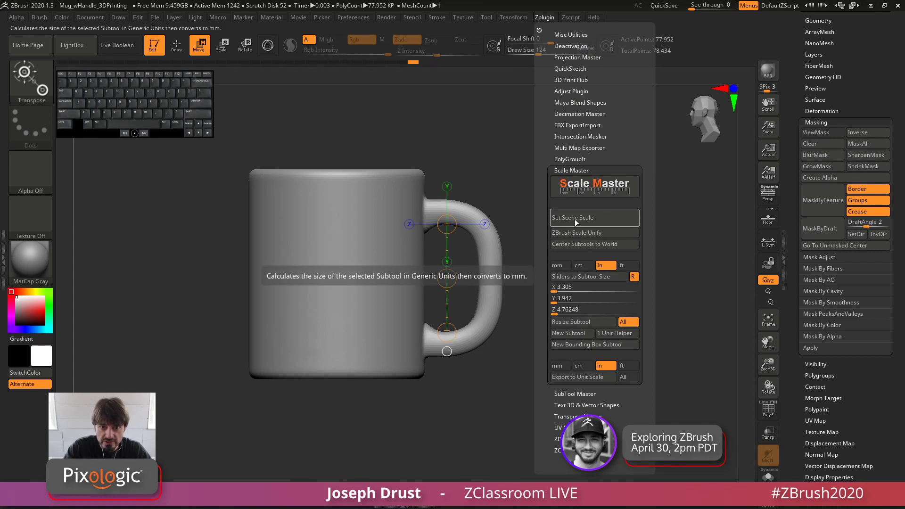
pyautogui.click(272, 53)
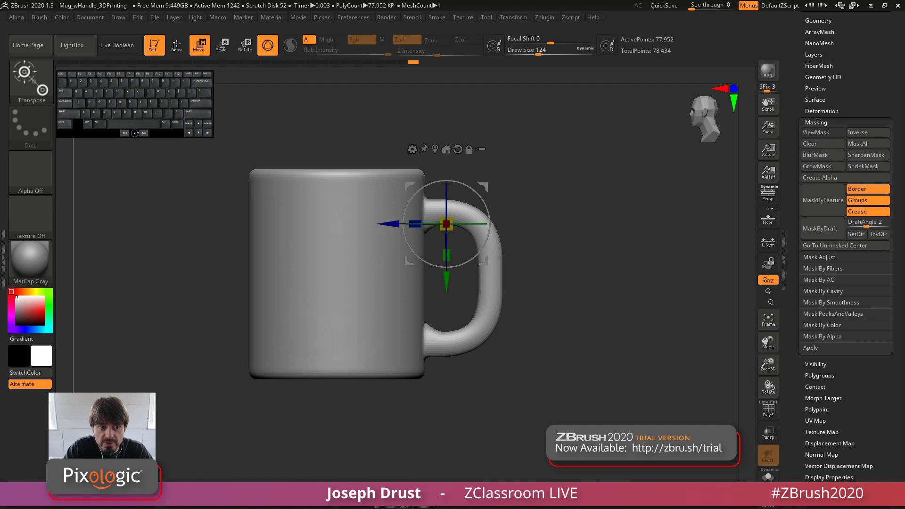
pyautogui.click(176, 45)
# Step: Open the Deformation settings, try the Inflate deformation on the mug and undo it
pyautogui.scroll(-3, 832, 372)
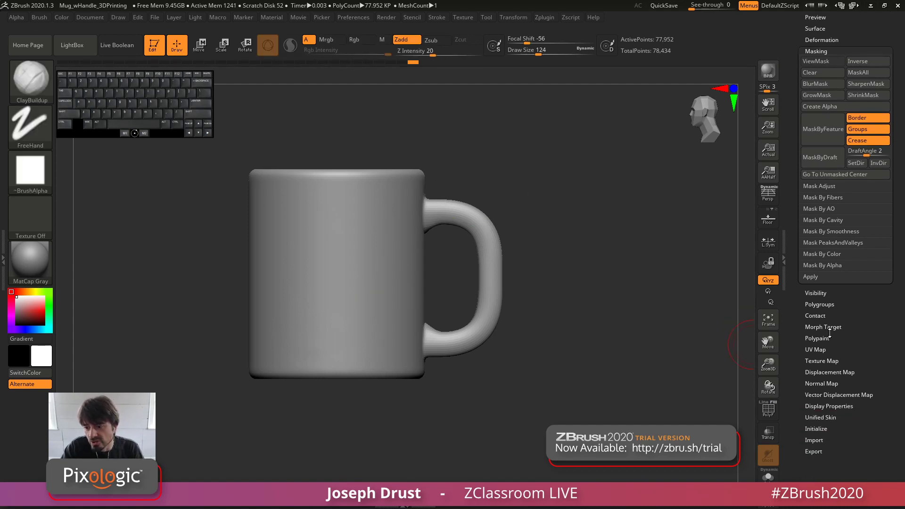
pyautogui.press('shift')
pyautogui.moveTo(868, 328); pyautogui.dragTo(869, 437)
pyautogui.keyDown('shift'); pyautogui.click(844, 306); pyautogui.keyUp('shift')
pyautogui.moveTo(868, 299); pyautogui.dragTo(865, 204)
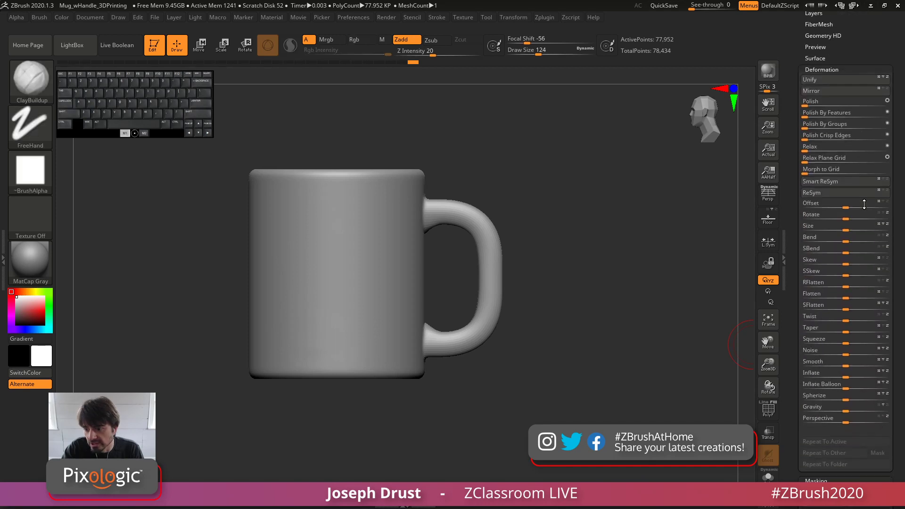
pyautogui.moveTo(848, 374); pyautogui.dragTo(867, 371)
pyautogui.hotkey('ctrl', 'z')
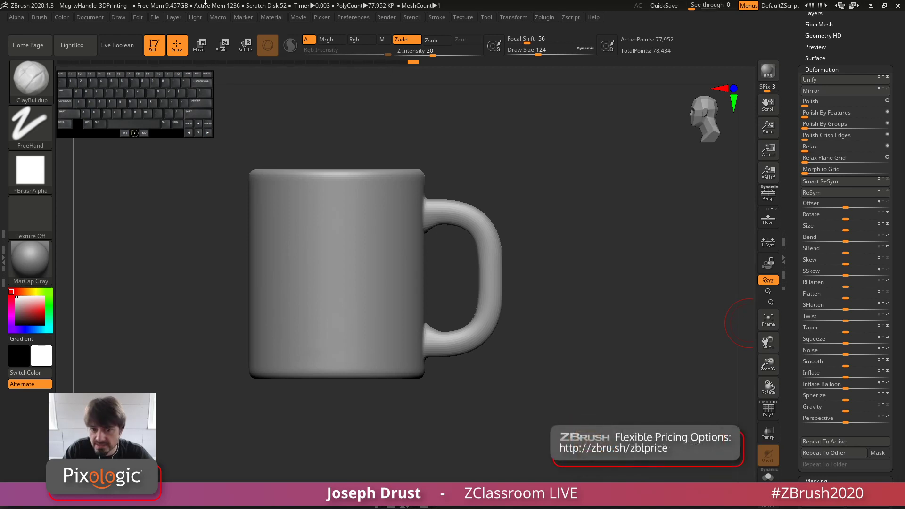
# Step: Show the Misc macros including Snap To Ground, and turn on the floor grid to inspect the mug in perspective
pyautogui.click(211, 15)
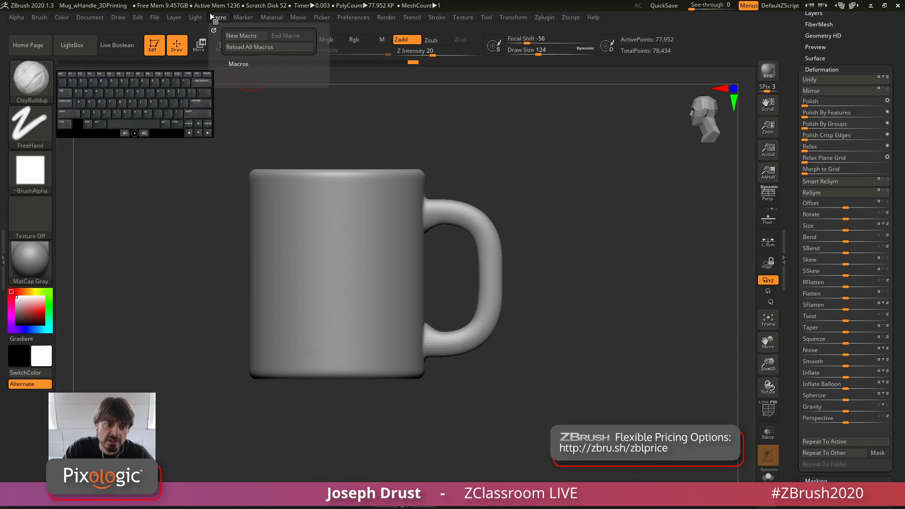
pyautogui.click(240, 63)
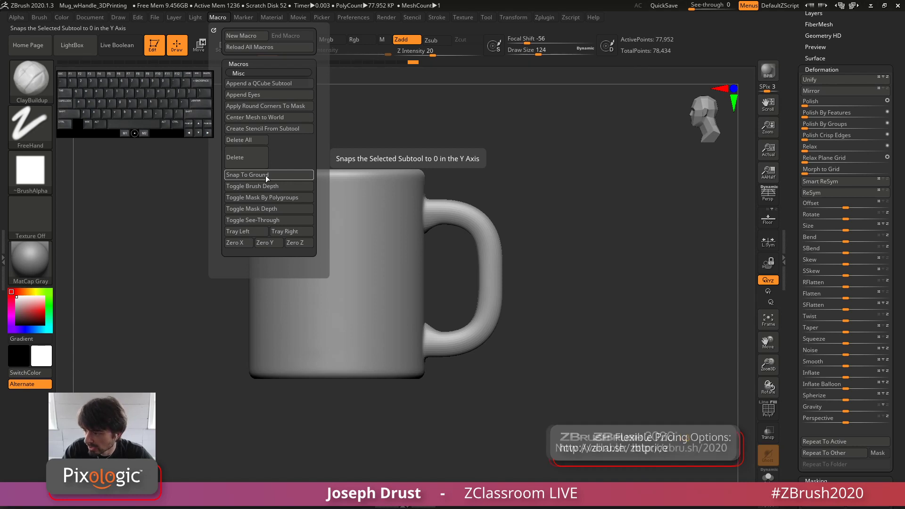
pyautogui.click(768, 218)
pyautogui.moveTo(547, 186); pyautogui.dragTo(584, 229)
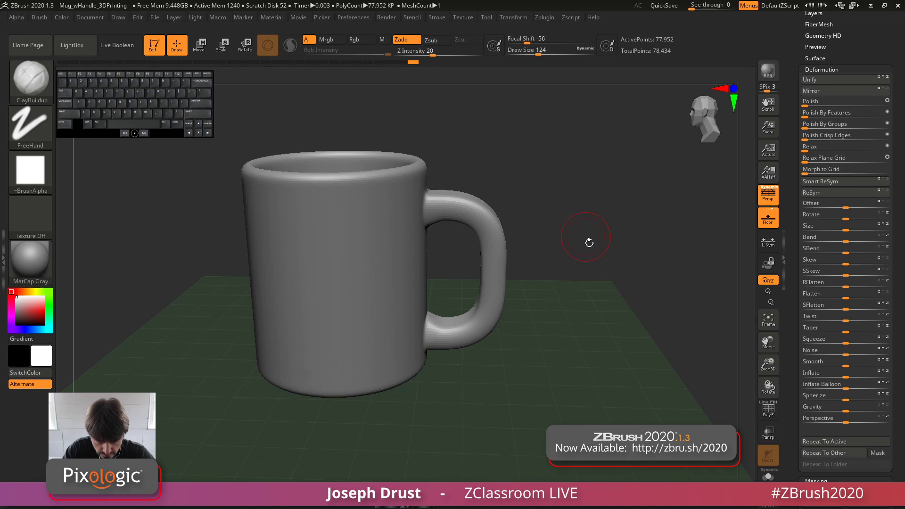
pyautogui.press('p')
pyautogui.moveTo(613, 268); pyautogui.dragTo(617, 244)
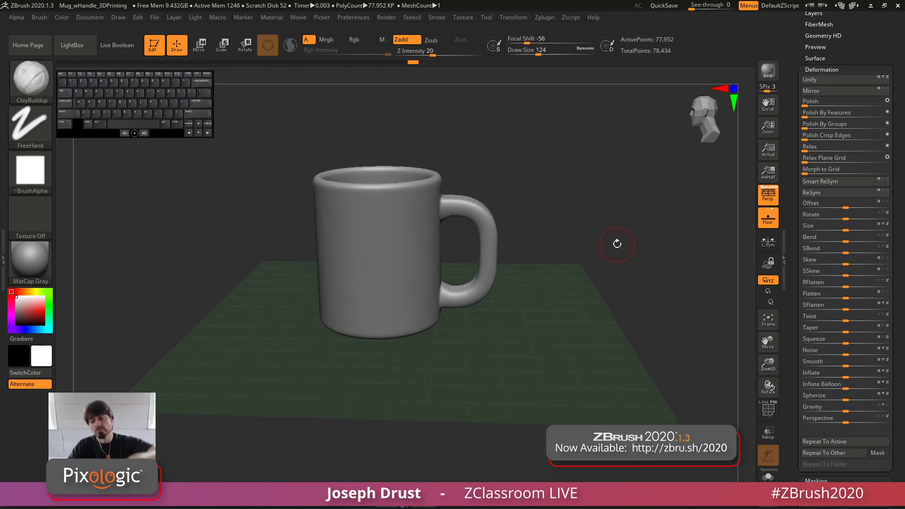
pyautogui.moveTo(617, 244); pyautogui.dragTo(607, 228)
# Step: Turn perspective off and move the mug up and down along the vertical axis with the gizmo
pyautogui.press('w')
pyautogui.press('p')
pyautogui.moveTo(377, 187); pyautogui.dragTo(377, 104)
pyautogui.moveTo(583, 233); pyautogui.dragTo(584, 224)
pyautogui.keyDown('shift'); pyautogui.moveTo(617, 181); pyautogui.dragTo(627, 228); pyautogui.keyUp('shift')
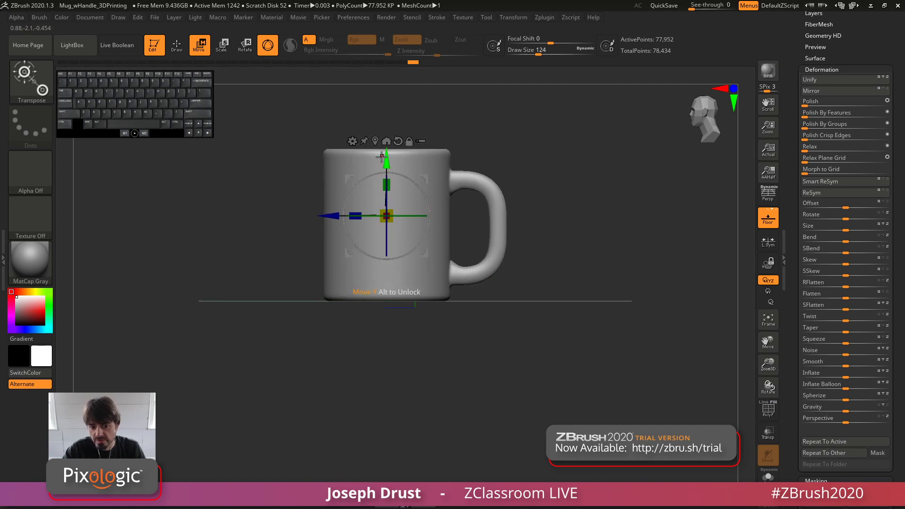
pyautogui.moveTo(382, 156); pyautogui.dragTo(383, 260)
pyautogui.moveTo(504, 210); pyautogui.dragTo(540, 180)
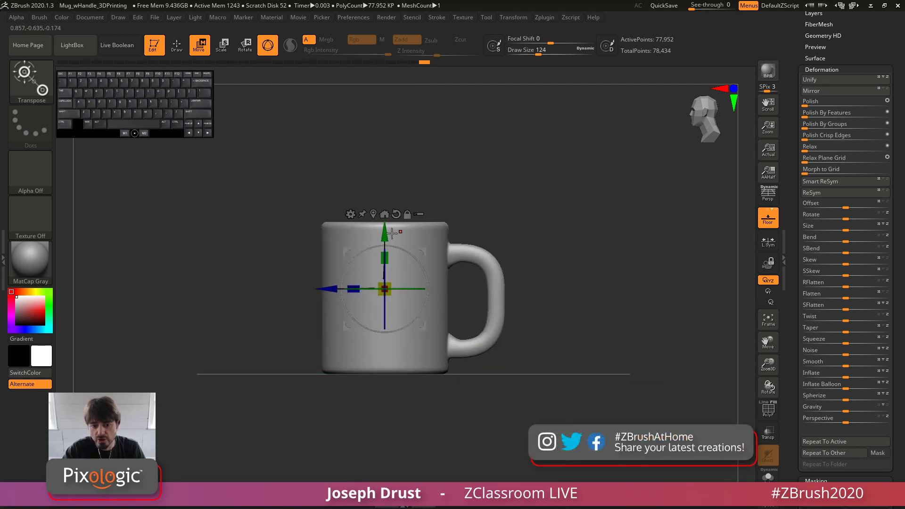
pyautogui.moveTo(386, 234); pyautogui.dragTo(386, 162)
pyautogui.moveTo(536, 175); pyautogui.dragTo(538, 189)
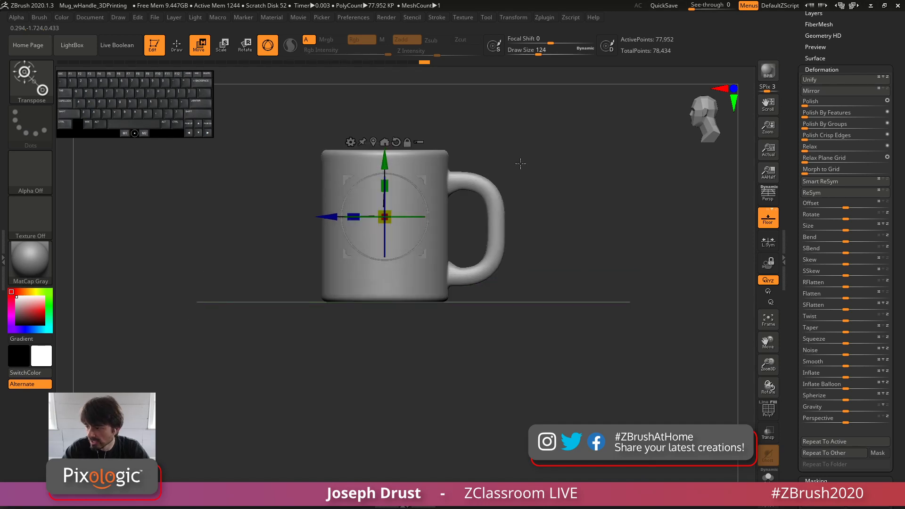
# Step: Run the Snap To Ground macro on the mug
pyautogui.click(216, 18)
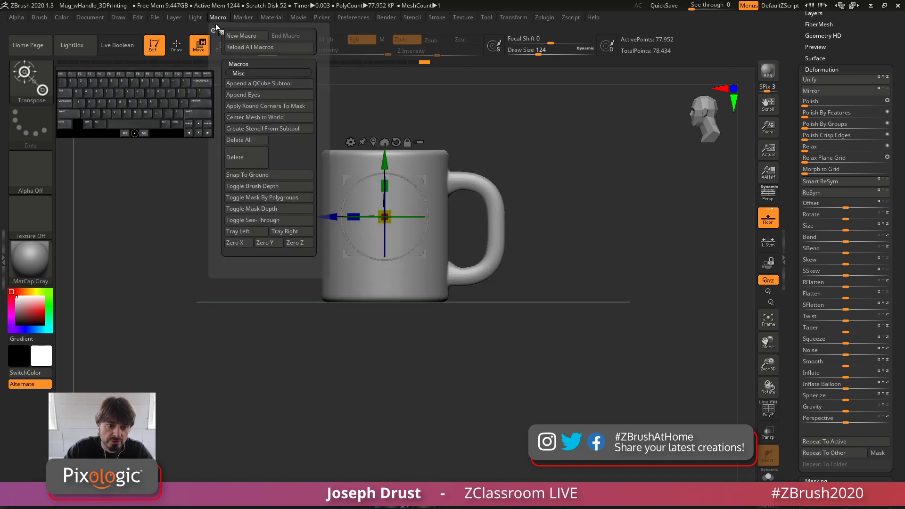
pyautogui.click(266, 176)
pyautogui.moveTo(586, 194)
pyautogui.mouseDown()
pyautogui.moveTo(588, 229)
pyautogui.moveTo(586, 202)
pyautogui.mouseUp()
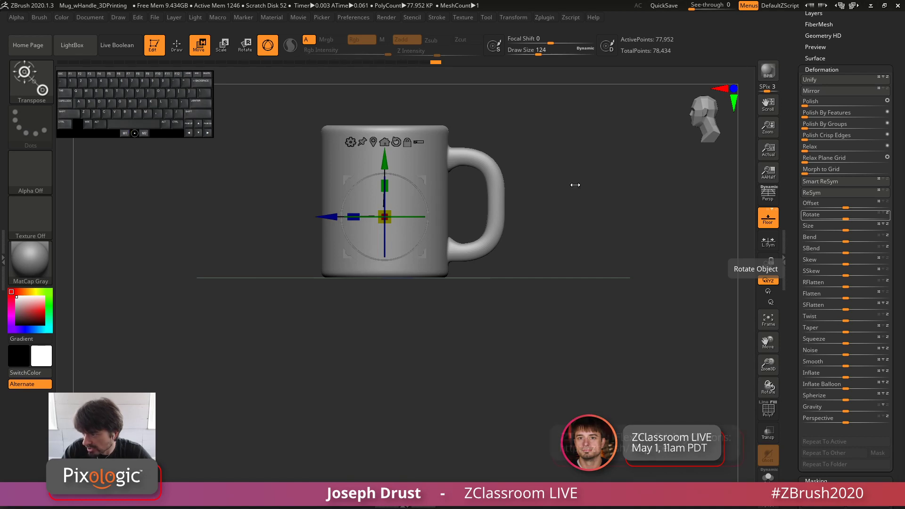
# Step: Try enlarging the mug uniformly with the gizmo
pyautogui.click(174, 47)
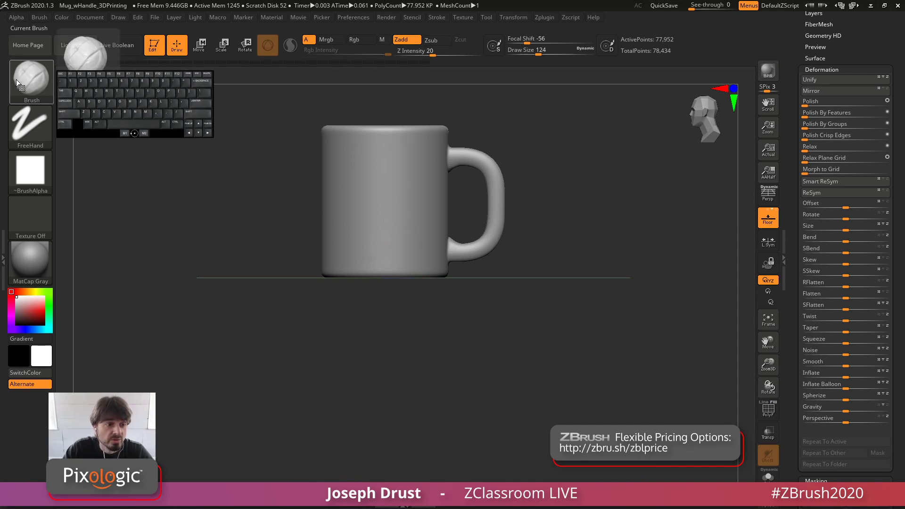
pyautogui.click(33, 84)
pyautogui.press('w')
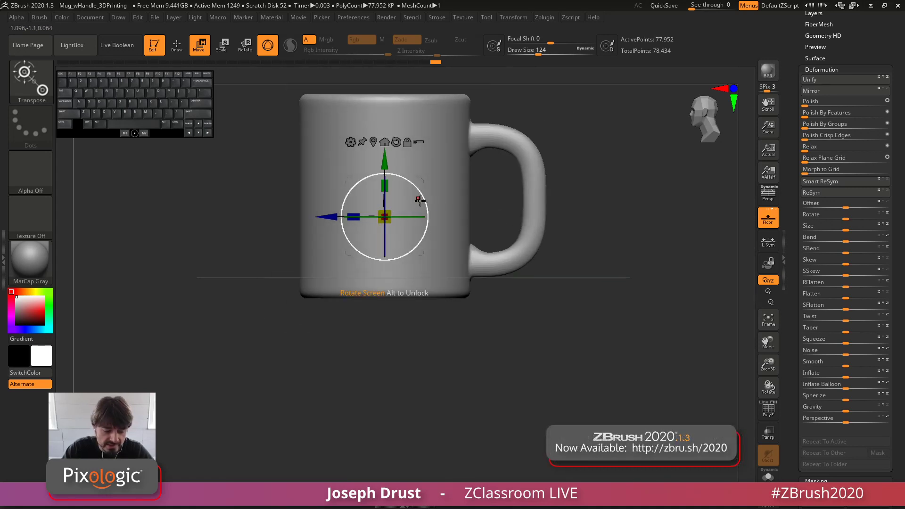
# Step: Examine the mug's XYZ Size values in the Geometry settings and collapse the Deformation and Masking sections
pyautogui.moveTo(798, 140); pyautogui.dragTo(793, 259)
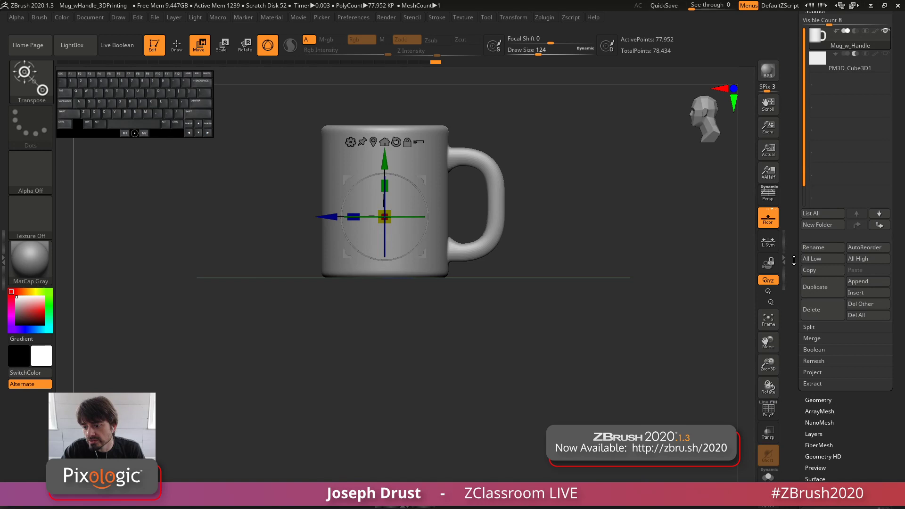
pyautogui.click(819, 400)
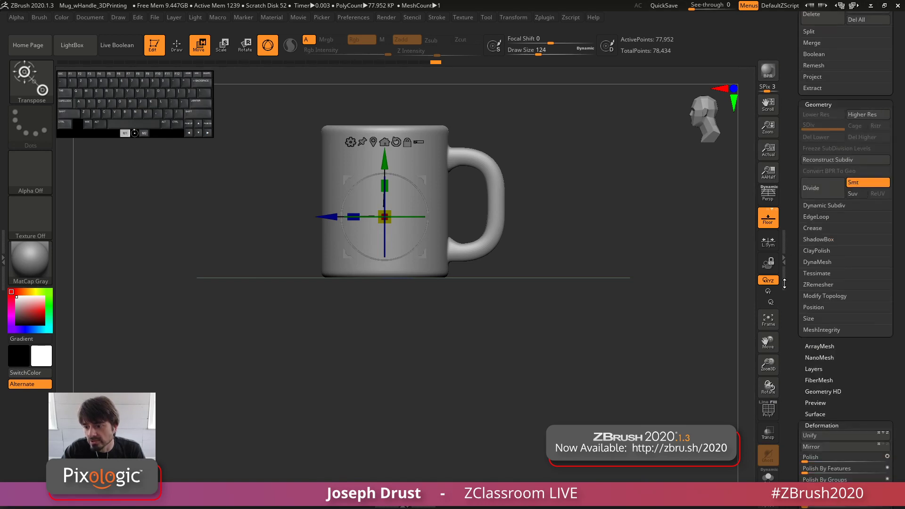
pyautogui.click(808, 251)
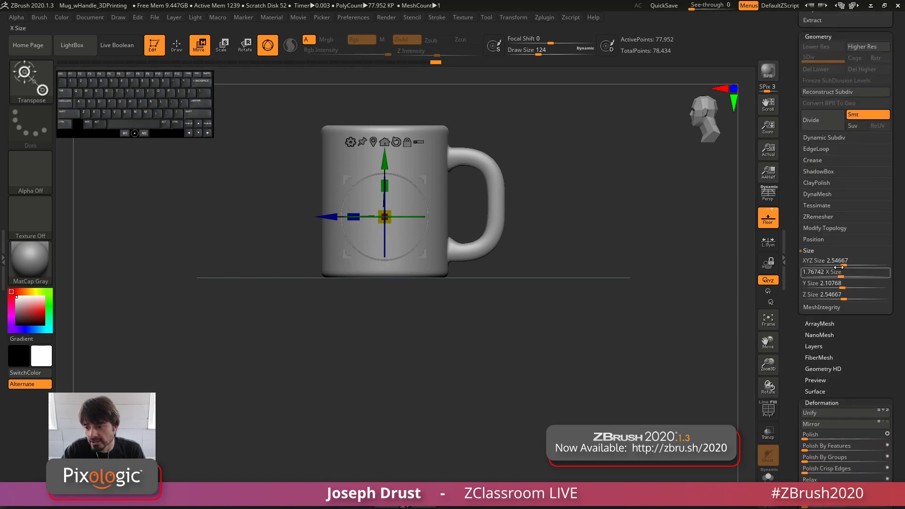
pyautogui.moveTo(785, 226); pyautogui.dragTo(786, 261)
pyautogui.click(823, 255)
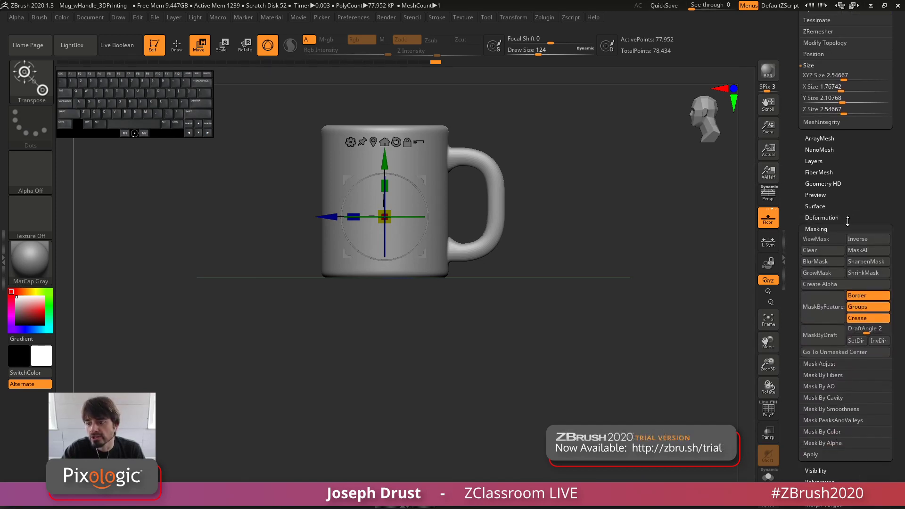
pyautogui.moveTo(859, 192); pyautogui.dragTo(860, 195)
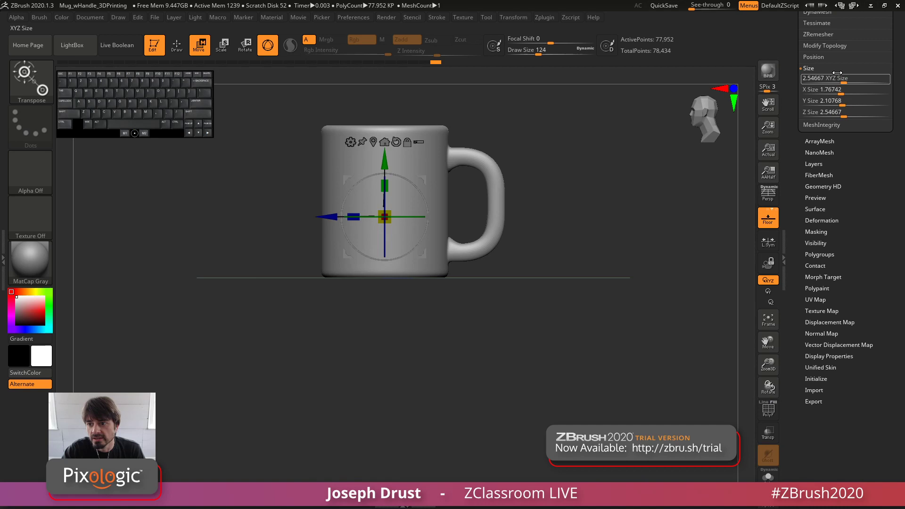
# Step: Open the mug's Export settings to examine its Scale and offset values
pyautogui.moveTo(792, 70); pyautogui.dragTo(792, 163)
pyautogui.moveTo(874, 306); pyautogui.dragTo(872, 255)
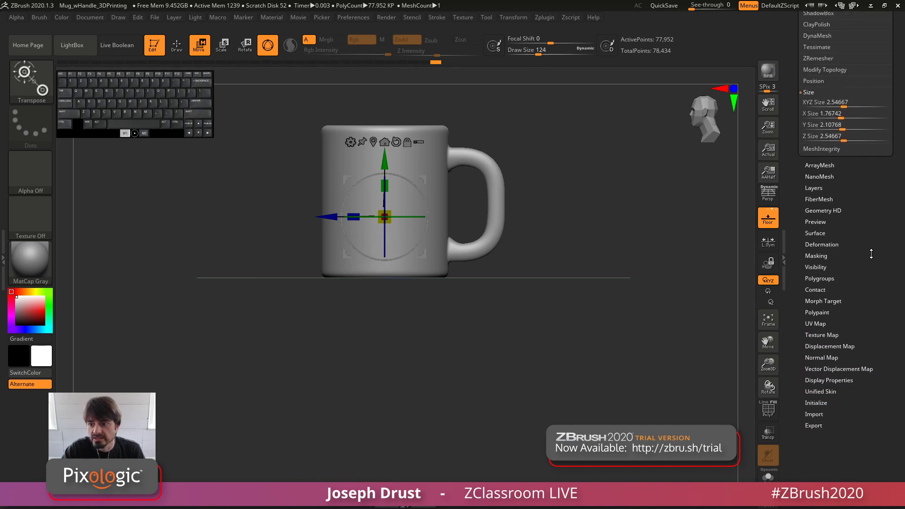
pyautogui.click(813, 426)
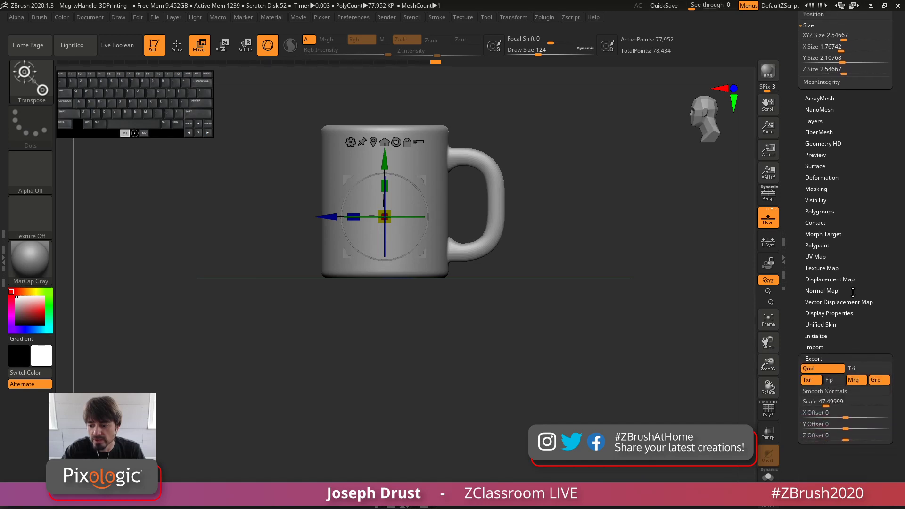
# Step: Examine the mug's Geometry Size values together with its export Scale and offset settings
pyautogui.moveTo(876, 215); pyautogui.dragTo(877, 243)
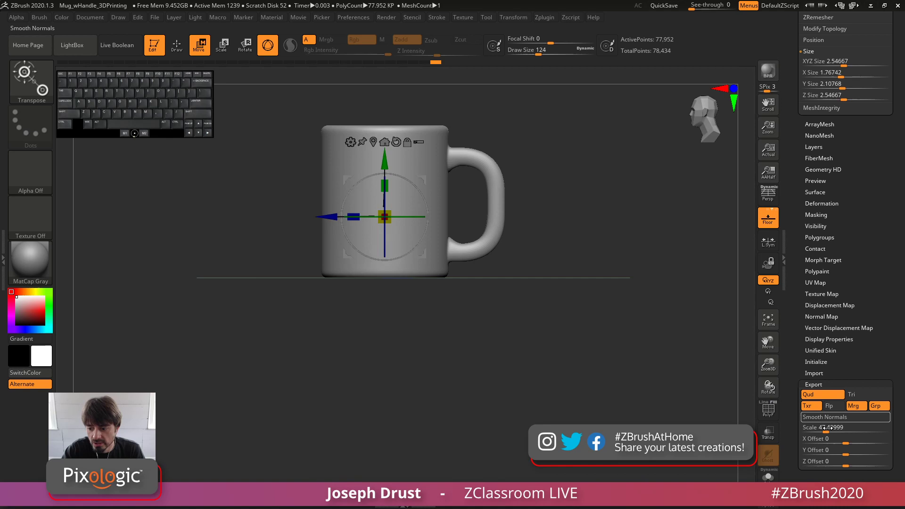
pyautogui.click(843, 62)
pyautogui.click(861, 441)
pyautogui.press('Return')
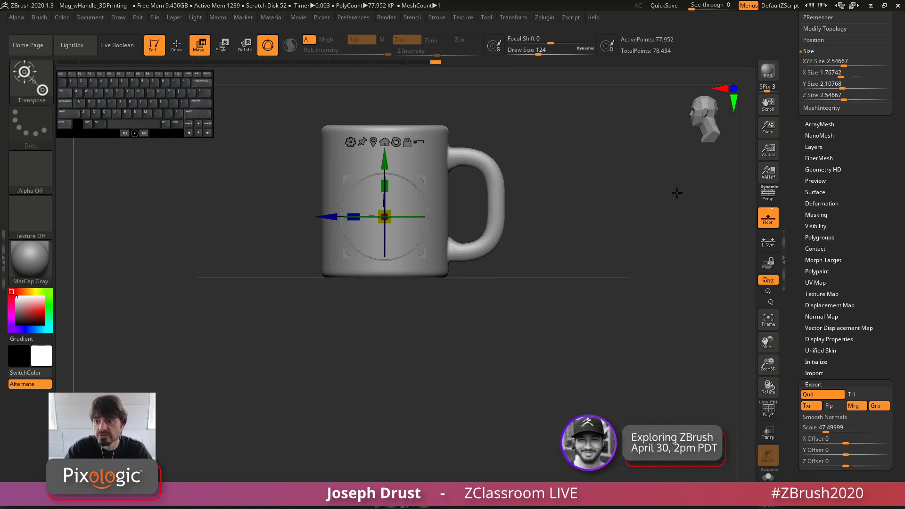
# Step: Load the mug's size into Scale Master's sliders, set X to 4 in and resize the subtool proportionally
pyautogui.click(553, 21)
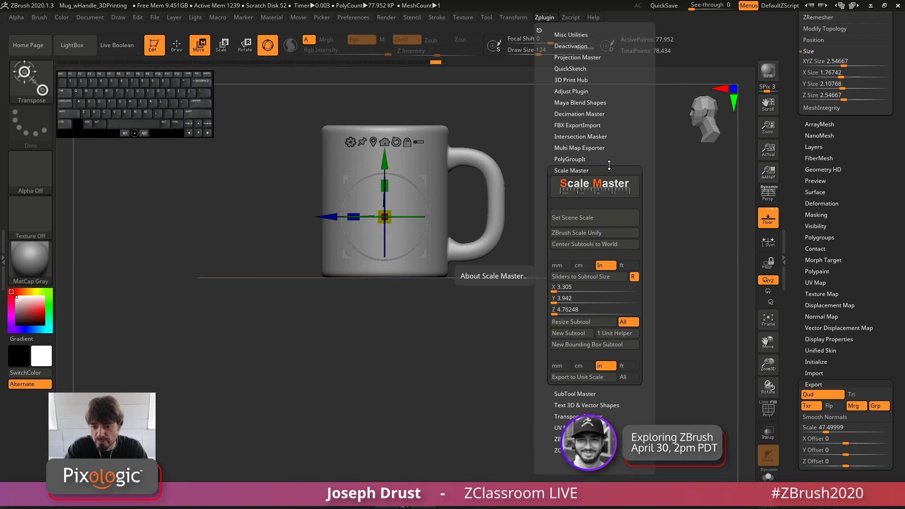
pyautogui.click(579, 277)
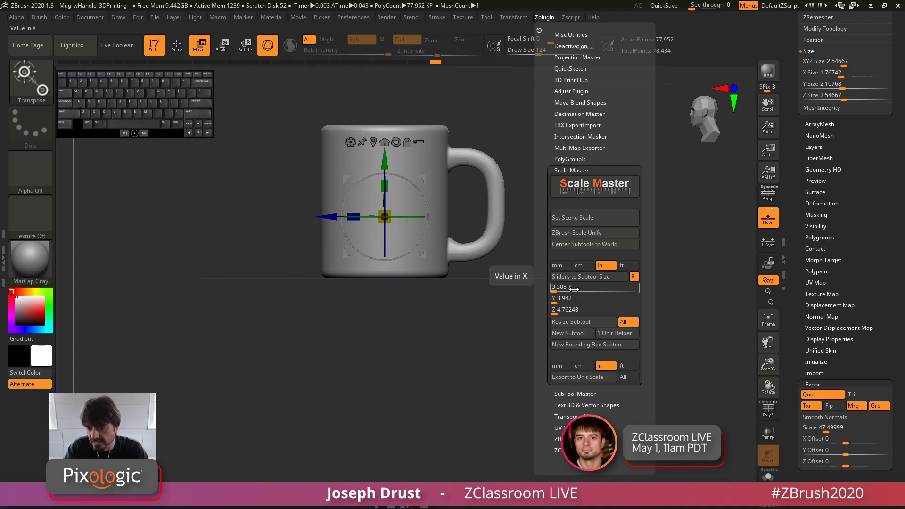
pyautogui.write('4')
pyautogui.press('Return')
pyautogui.click(585, 309)
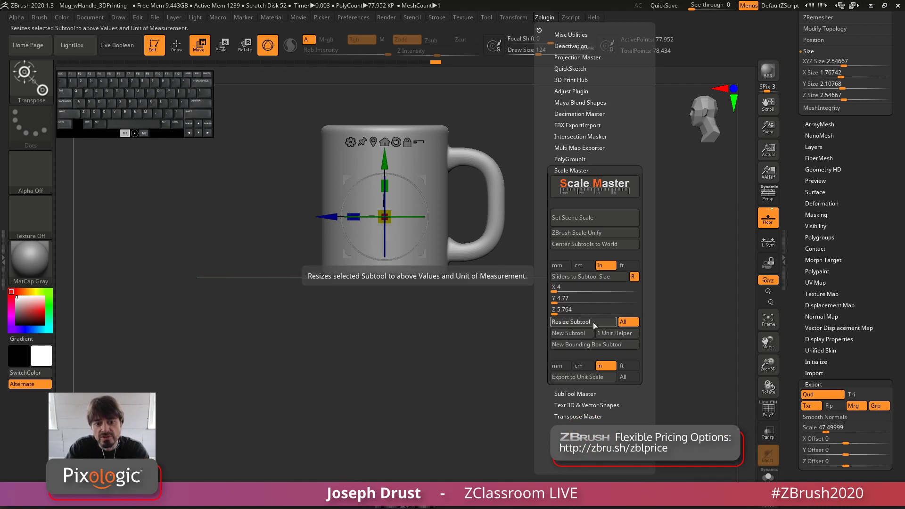
pyautogui.click(594, 322)
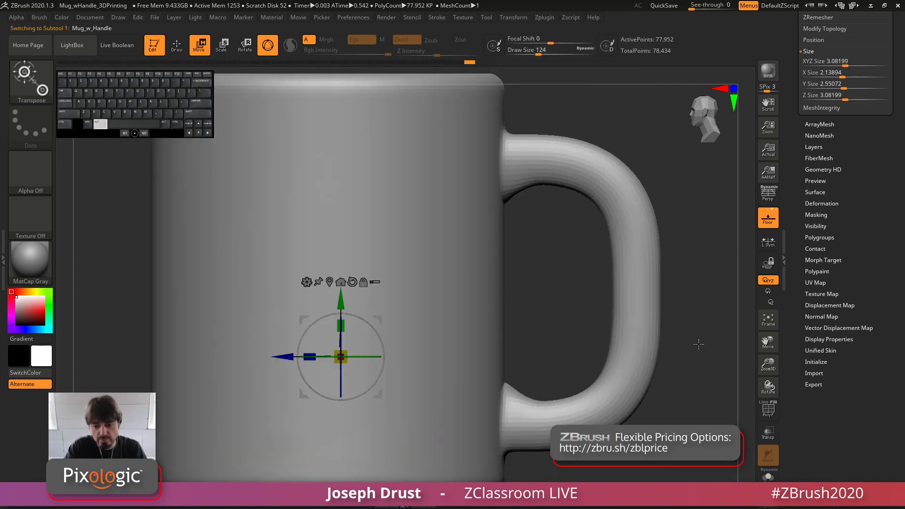
pyautogui.press('f')
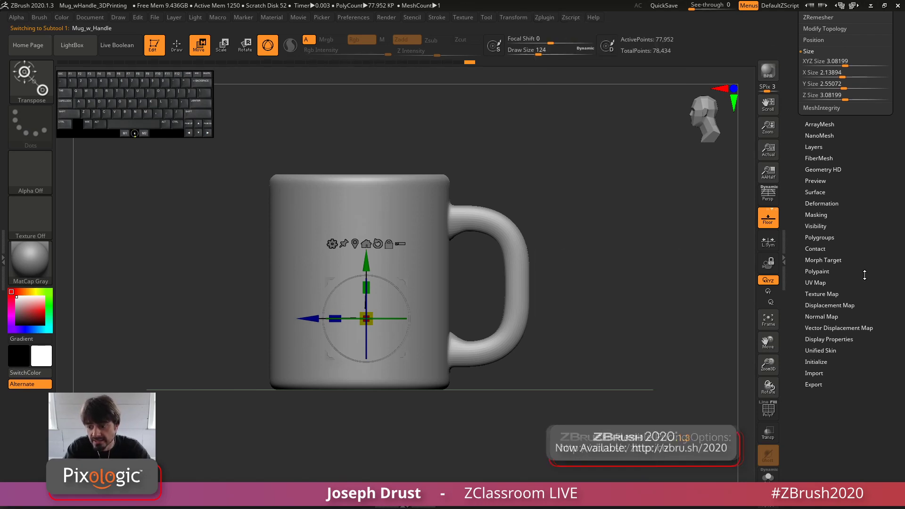
# Step: Reopen the mug's Export settings and read the resized mug's dimensions into the Scale Master sliders
pyautogui.keyDown('shift'); pyautogui.click(813, 386); pyautogui.keyUp('shift')
pyautogui.moveTo(862, 228); pyautogui.dragTo(866, 306)
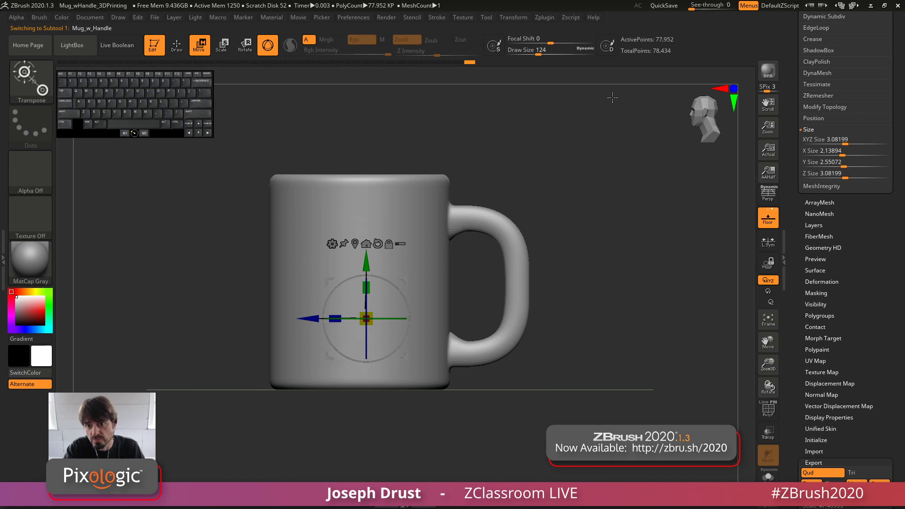
pyautogui.click(551, 18)
pyautogui.click(587, 278)
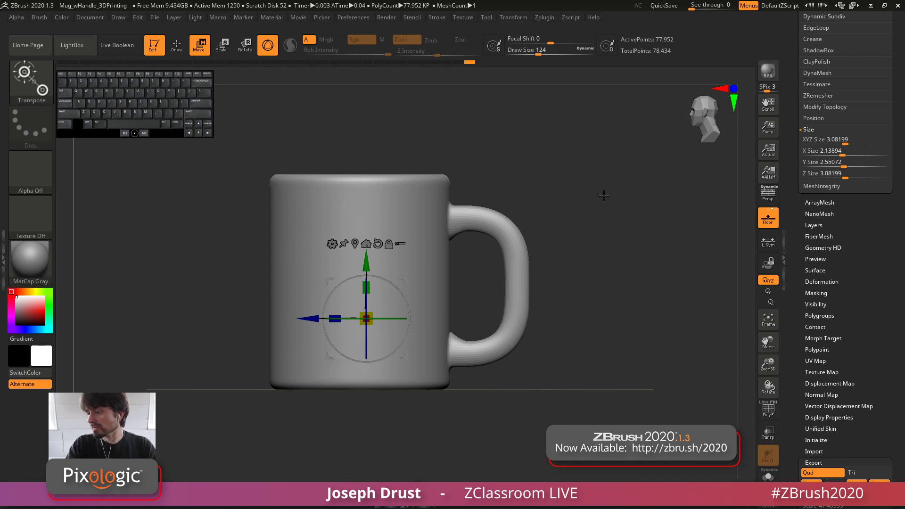
# Step: Face the mug from the front and open the brush library
pyautogui.click(595, 215)
pyautogui.keyDown('shift'); pyautogui.moveTo(596, 215); pyautogui.dragTo(629, 249); pyautogui.keyUp('shift')
pyautogui.scroll(-1, 862, 327)
pyautogui.press('b')
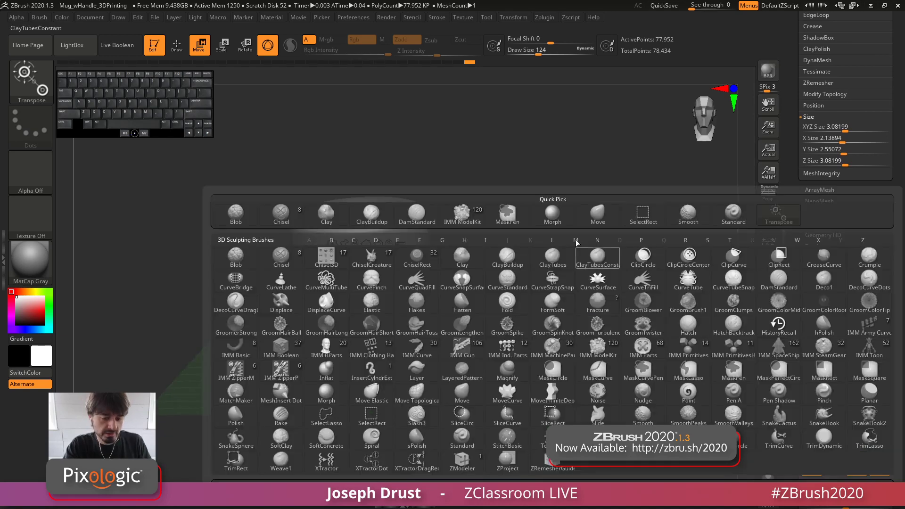
# Step: Sculpt a rough vertical patch on one side of the mug with the ClayBuildup brush at draw size 217
pyautogui.press('c')
pyautogui.press('b')
pyautogui.press('space')
pyautogui.moveTo(531, 198); pyautogui.dragTo(479, 214)
pyautogui.moveTo(465, 264)
pyautogui.mouseDown()
pyautogui.moveTo(436, 270)
pyautogui.moveTo(406, 295)
pyautogui.moveTo(400, 330)
pyautogui.mouseUp()
pyautogui.moveTo(485, 242); pyautogui.dragTo(482, 234)
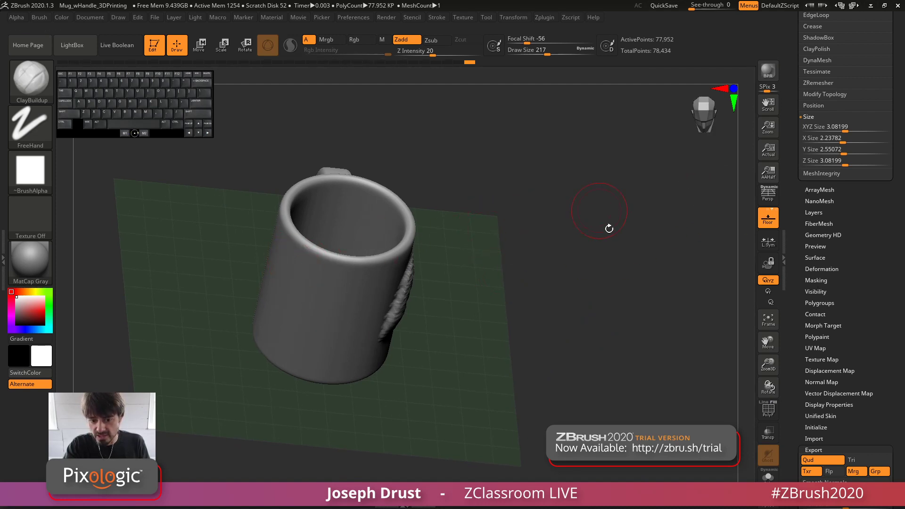
pyautogui.keyDown('shift'); pyautogui.click(826, 95); pyautogui.keyUp('shift')
pyautogui.click(819, 138)
pyautogui.moveTo(589, 198); pyautogui.dragTo(525, 236)
pyautogui.hotkey('ctrl', 'z')
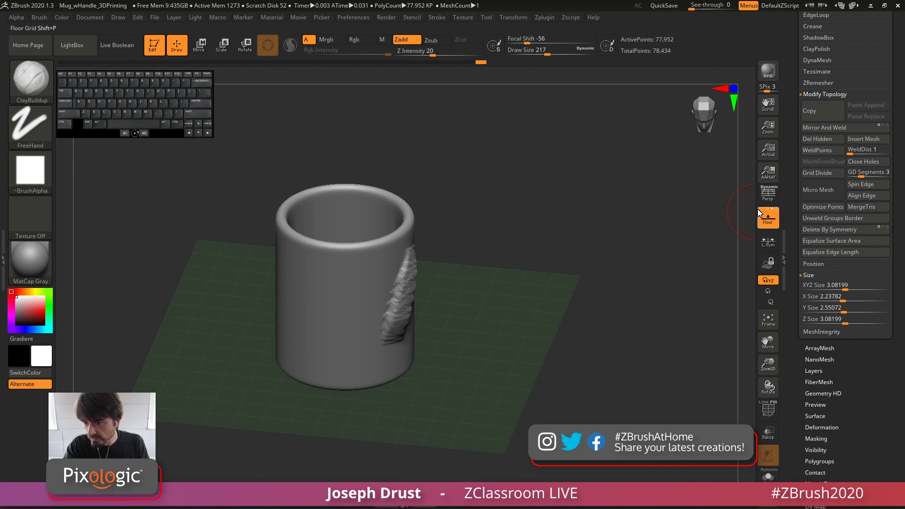
# Step: Flip the mug with the Mirror deformation to move the sculpted patch to the opposite side, and inspect it
pyautogui.moveTo(789, 285); pyautogui.dragTo(789, 130)
pyautogui.click(821, 274)
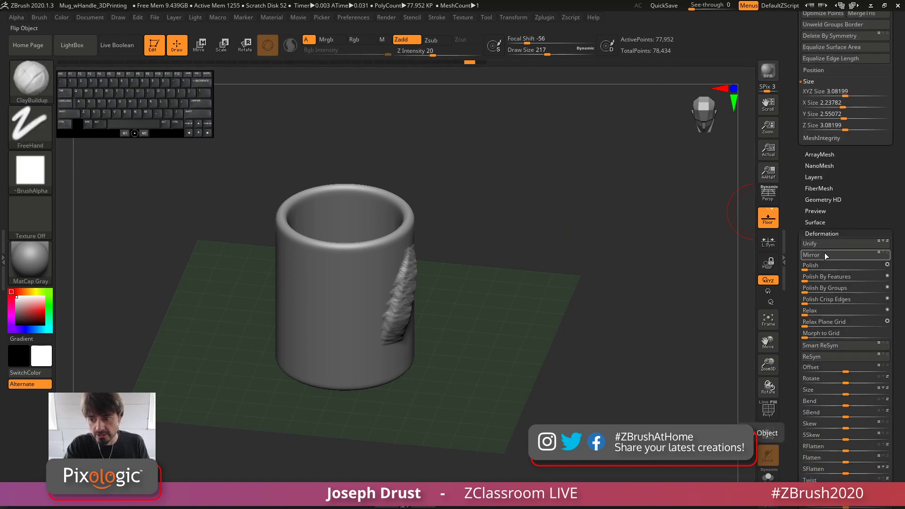
pyautogui.click(825, 254)
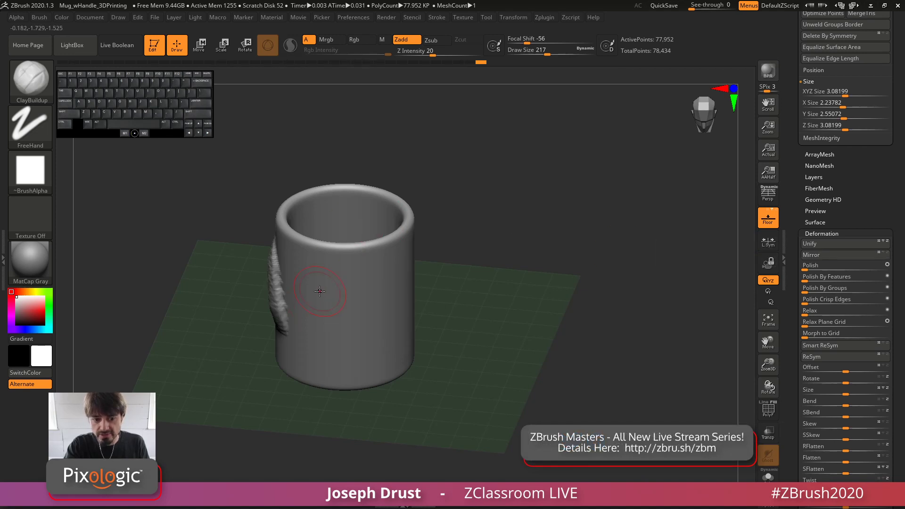
pyautogui.moveTo(575, 299)
pyautogui.mouseDown()
pyautogui.moveTo(552, 227)
pyautogui.moveTo(430, 262)
pyautogui.moveTo(404, 232)
pyautogui.moveTo(399, 344)
pyautogui.moveTo(385, 250)
pyautogui.mouseUp()
pyautogui.keyDown('ctrl'); pyautogui.keyDown('alt'); pyautogui.click(632, 222); pyautogui.keyUp('alt'); pyautogui.keyUp('ctrl')
pyautogui.moveTo(632, 222); pyautogui.dragTo(628, 238)
pyautogui.keyDown('ctrl'); pyautogui.moveTo(588, 204); pyautogui.dragTo(588, 215); pyautogui.keyUp('ctrl')
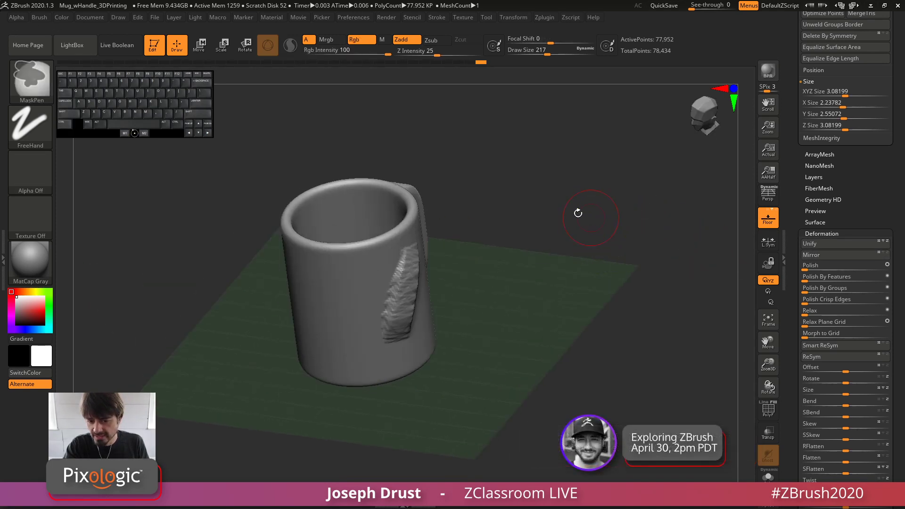
# Step: Flip the mug again with the Mirror deformation and apply Mirror And Weld to copy the sculpted patch onto both sides
pyautogui.scroll(3, 802, 112)
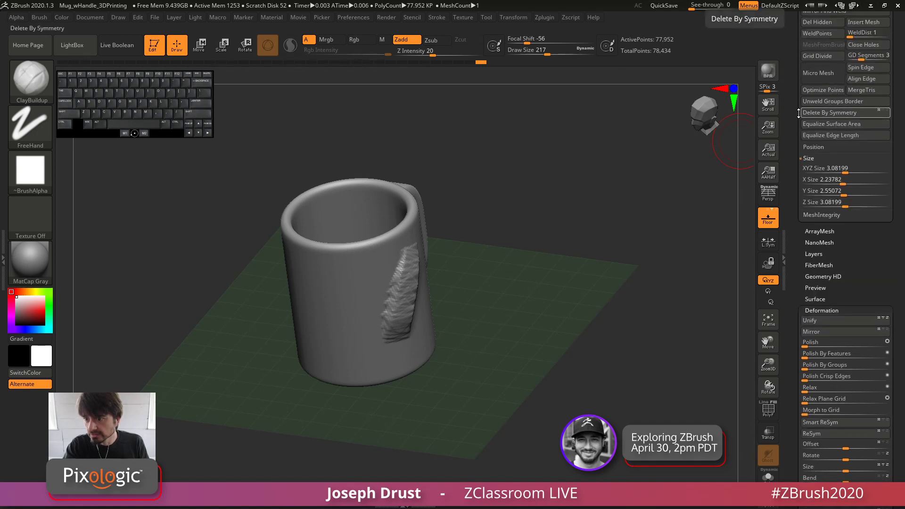
pyautogui.scroll(4, 802, 113)
pyautogui.click(811, 420)
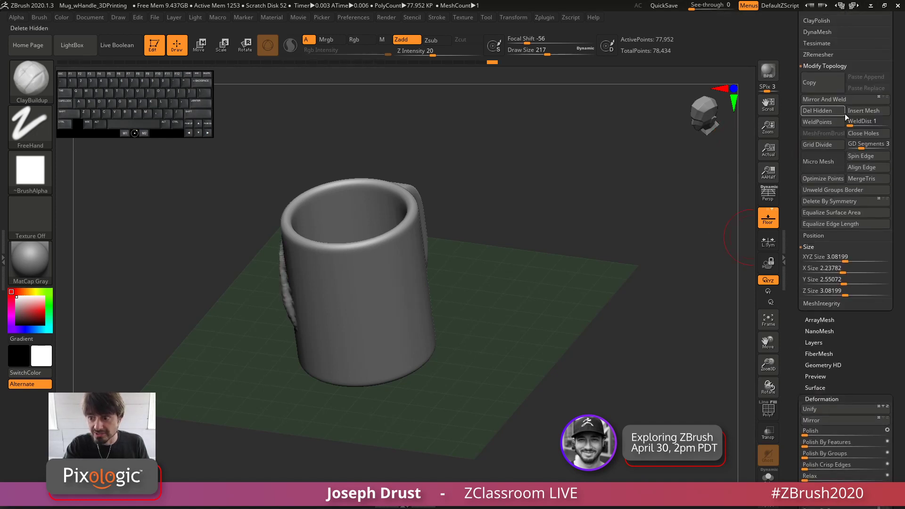
pyautogui.click(839, 101)
pyautogui.moveTo(578, 246); pyautogui.dragTo(599, 235)
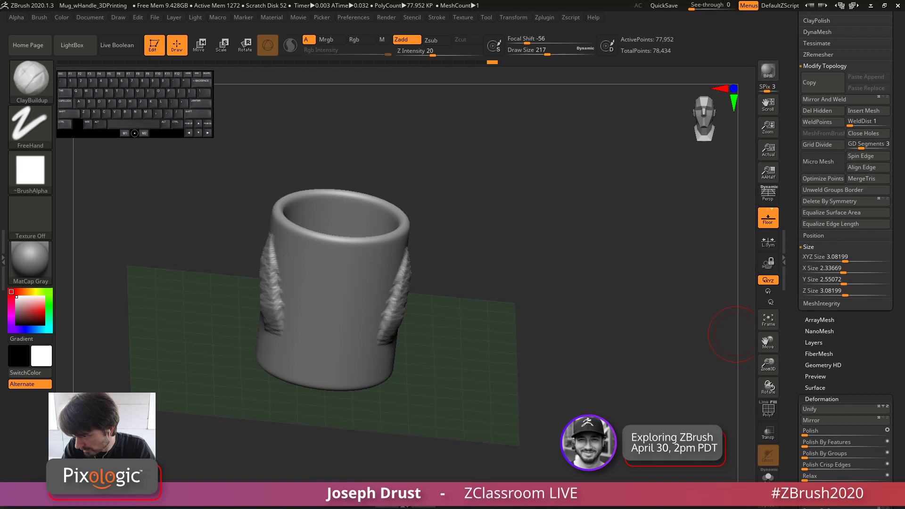
# Step: Undo the sculpted patches on the mug and face the model from the side with the handle
pyautogui.scroll(5, 844, 280)
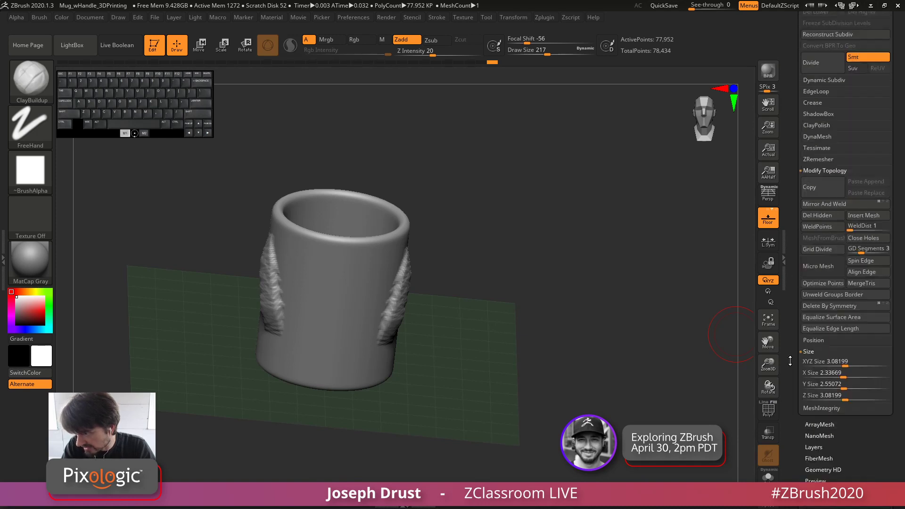
pyautogui.keyDown('shift'); pyautogui.moveTo(642, 278); pyautogui.dragTo(616, 253); pyautogui.keyUp('shift')
pyautogui.hotkey('ctrl', 'z')
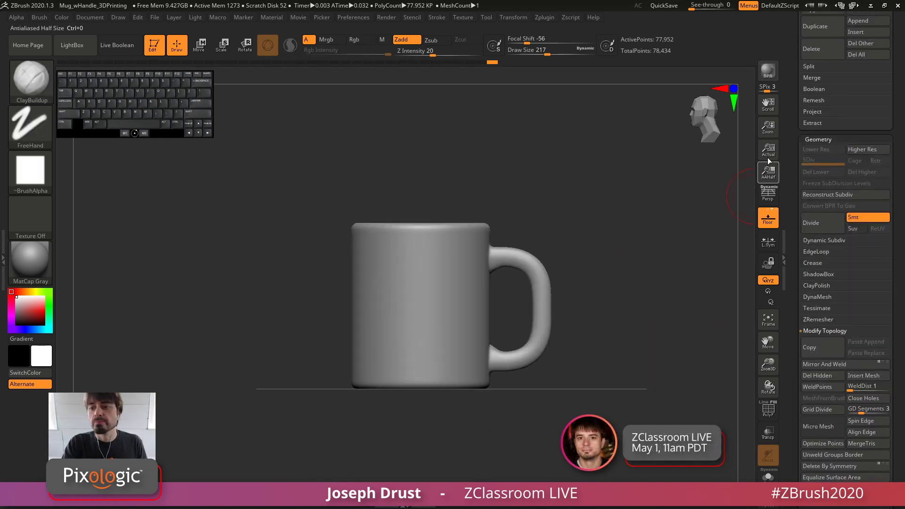
# Step: Make the PM3D_Cube3D1 subtool visible together with the mug, frame both, and activate the Move gizmo
pyautogui.scroll(6, 791, 135)
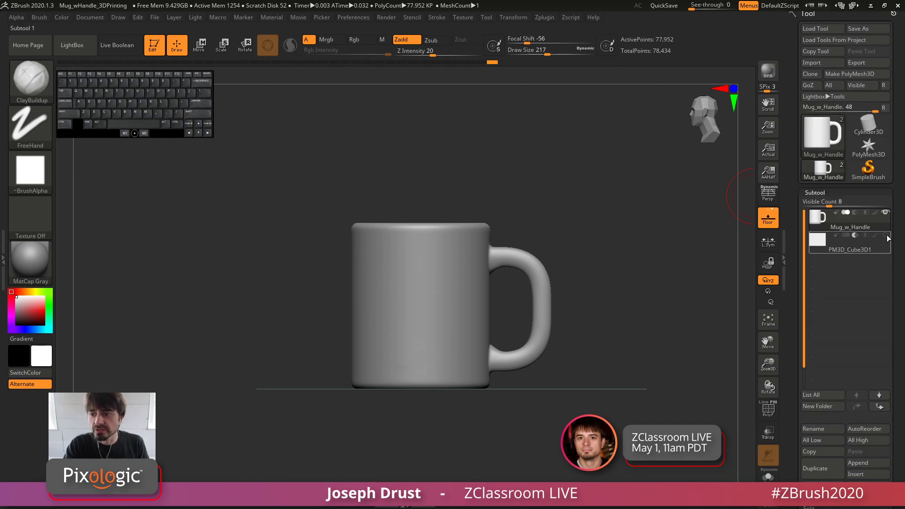
pyautogui.click(888, 237)
pyautogui.press('f')
pyautogui.moveTo(663, 192); pyautogui.dragTo(640, 237)
pyautogui.press('w')
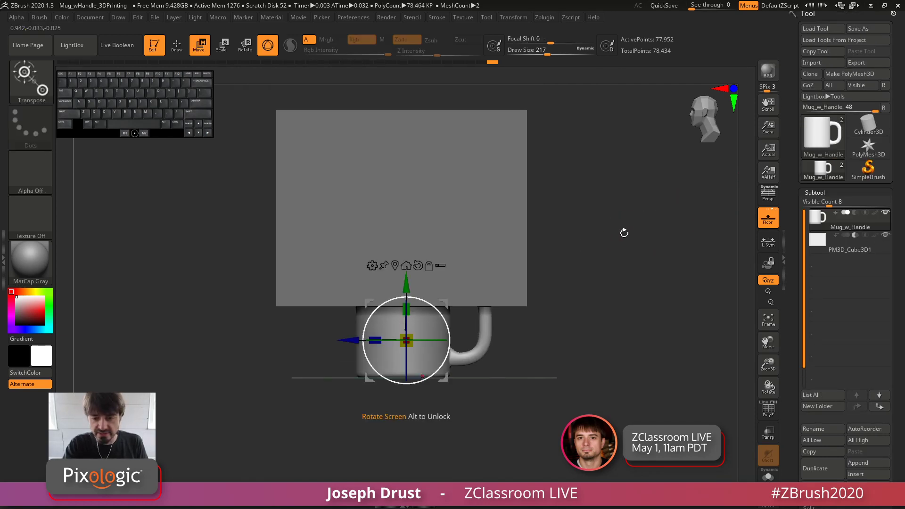
# Step: Select the cube subtool, scale it down and position it over the upper half of the mug
pyautogui.moveTo(406, 309); pyautogui.dragTo(407, 316)
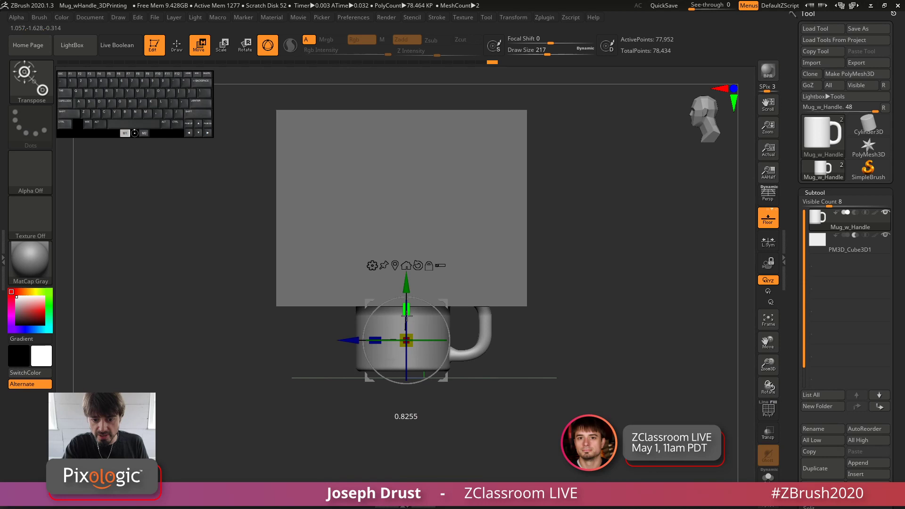
pyautogui.keyDown('alt'); pyautogui.click(411, 207); pyautogui.keyUp('alt')
pyautogui.moveTo(411, 207)
pyautogui.mouseDown()
pyautogui.moveTo(409, 229)
pyautogui.moveTo(392, 241)
pyautogui.moveTo(431, 246)
pyautogui.moveTo(405, 217)
pyautogui.mouseUp()
pyautogui.moveTo(405, 178); pyautogui.dragTo(402, 218)
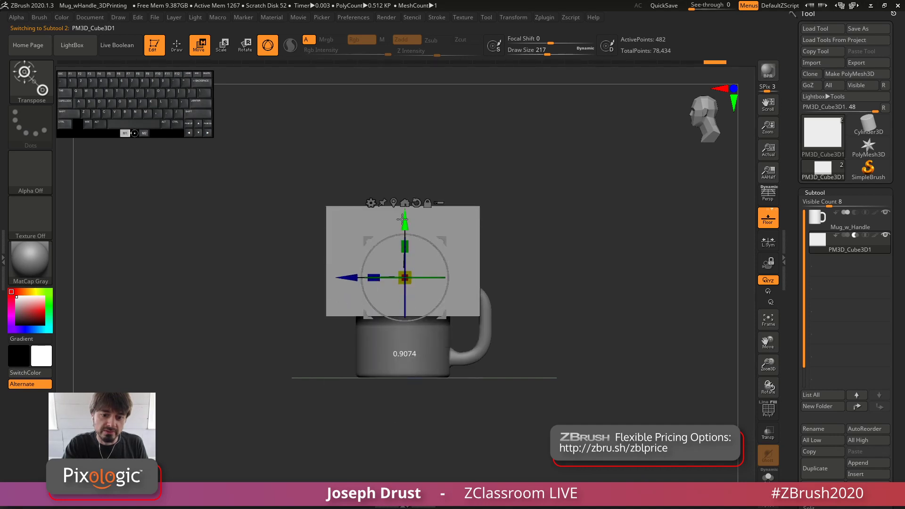
pyautogui.moveTo(355, 278); pyautogui.dragTo(375, 278)
pyautogui.moveTo(536, 273); pyautogui.dragTo(668, 264)
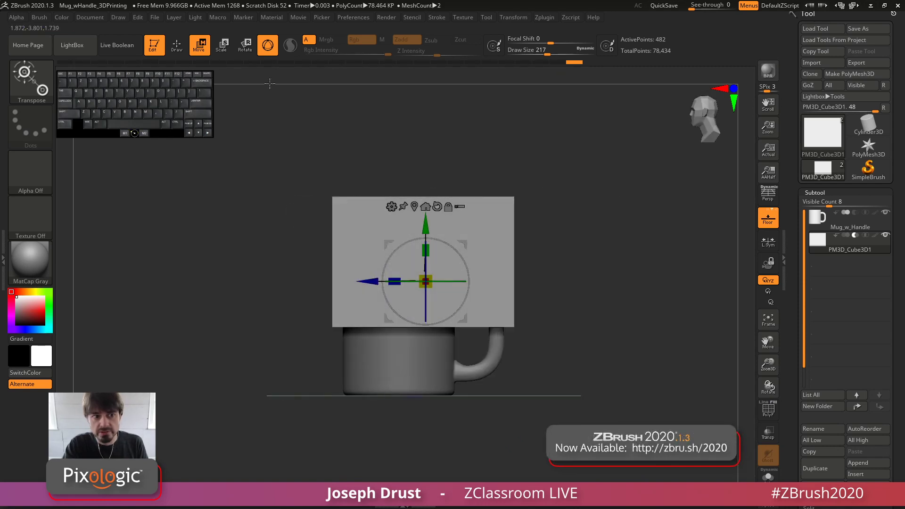
# Step: Turn on Live Boolean to preview the cut and switch the cube subtool to the intersection mode
pyautogui.click(120, 45)
pyautogui.moveTo(485, 184); pyautogui.dragTo(513, 222)
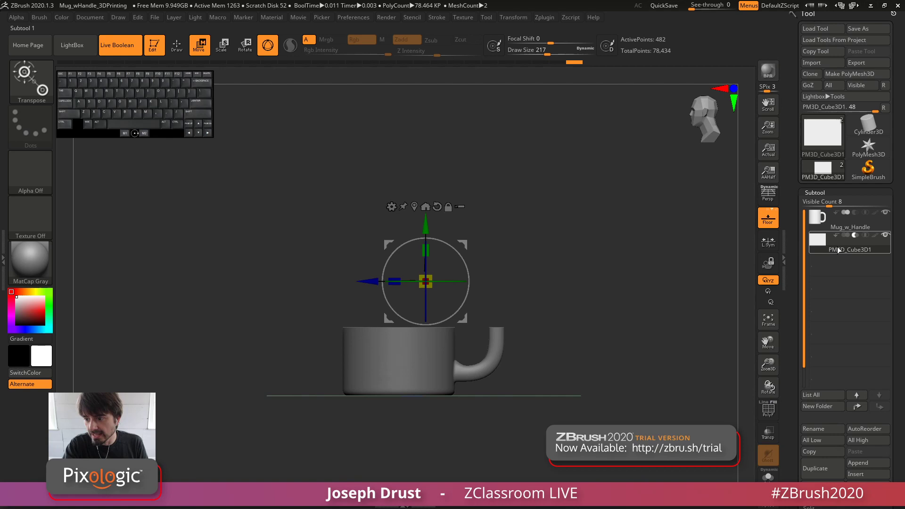
pyautogui.moveTo(861, 239)
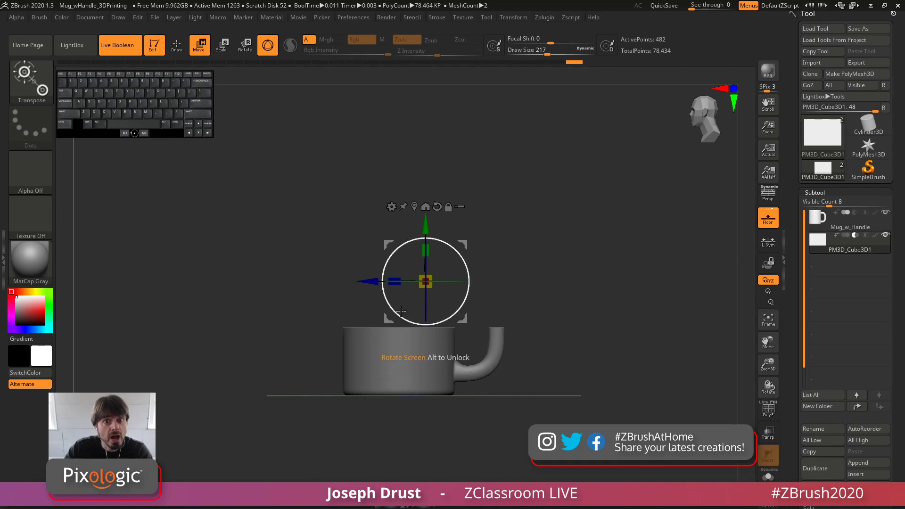
pyautogui.click(866, 234)
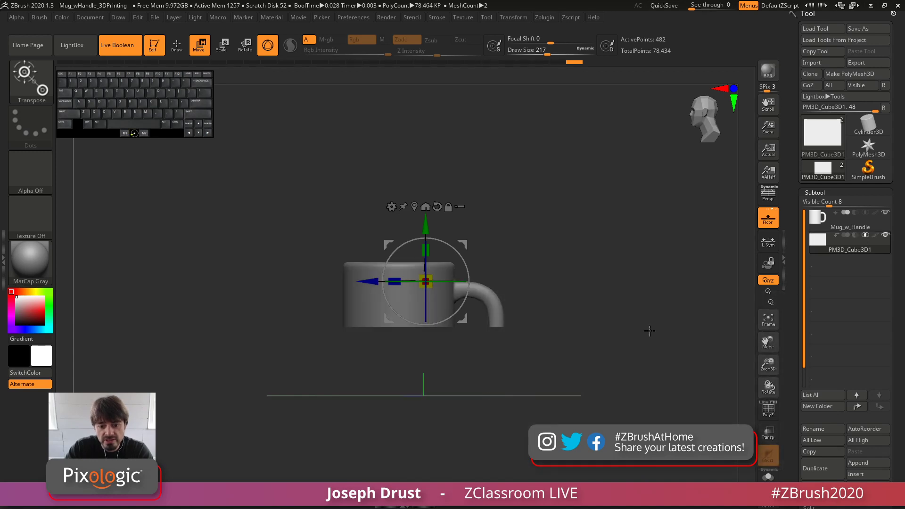
pyautogui.moveTo(651, 327); pyautogui.dragTo(641, 289)
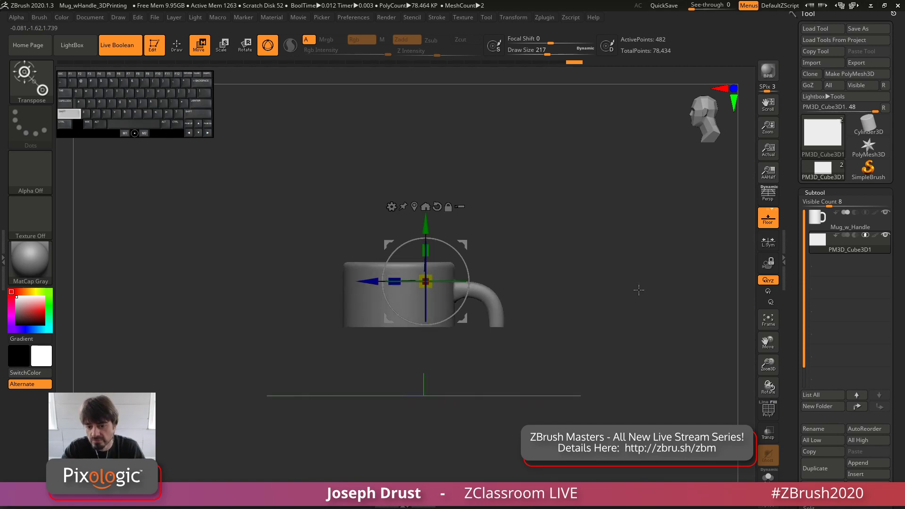
# Step: Compare the subtraction and intersection modes repeatedly on the cube subtool, leaving it set to subtraction
pyautogui.click(855, 234)
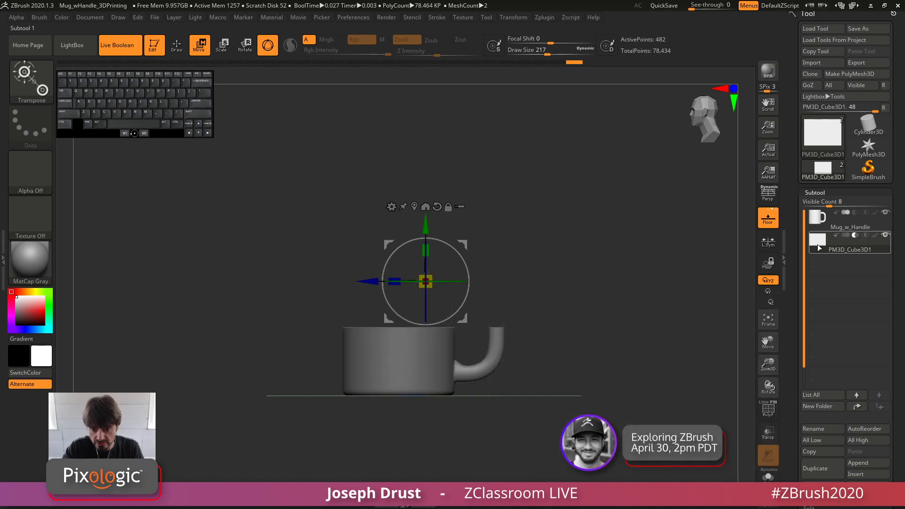
pyautogui.click(866, 236)
pyautogui.click(856, 235)
pyautogui.click(865, 235)
pyautogui.click(858, 234)
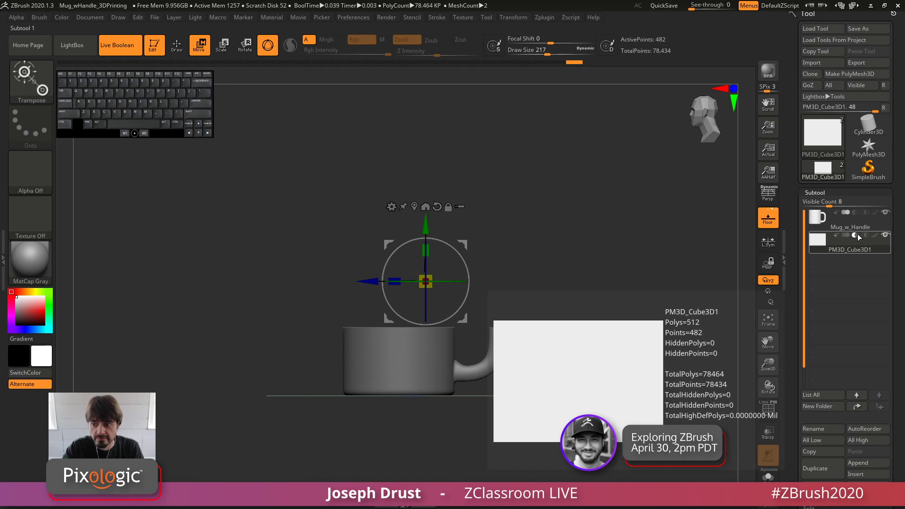
pyautogui.click(865, 234)
pyautogui.click(856, 235)
pyautogui.click(867, 234)
pyautogui.click(856, 235)
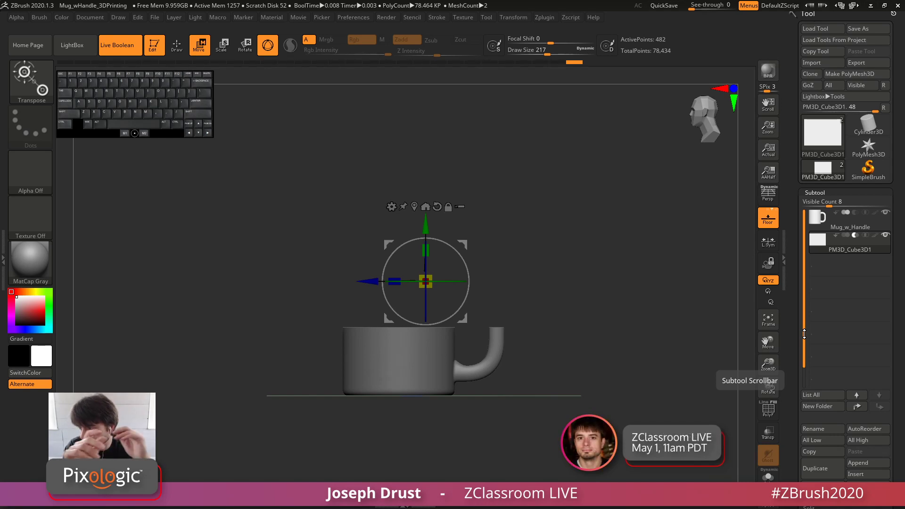
# Step: Load a fresh Mug_wHandle_3DPrinting project from the 3D Printing projects in LightBox without saving the current one
pyautogui.press(',')
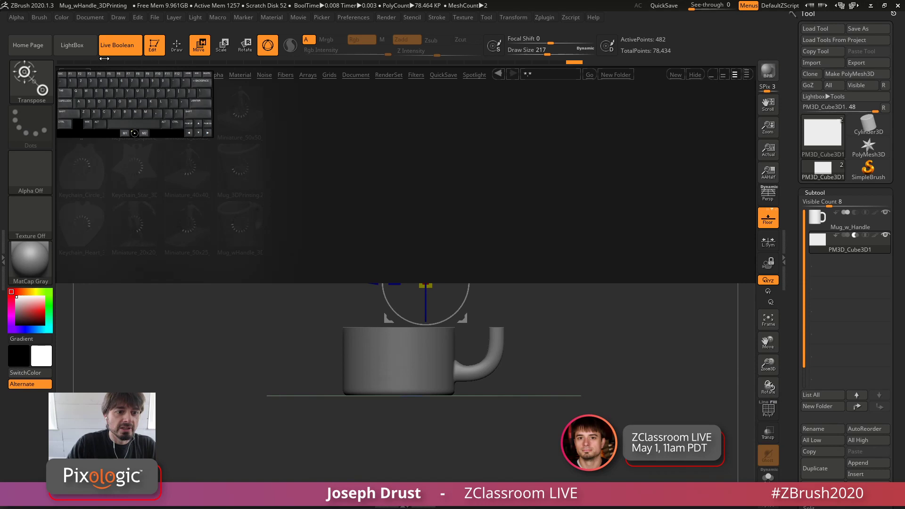
pyautogui.moveTo(169, 132); pyautogui.dragTo(169, 128)
pyautogui.click(243, 236)
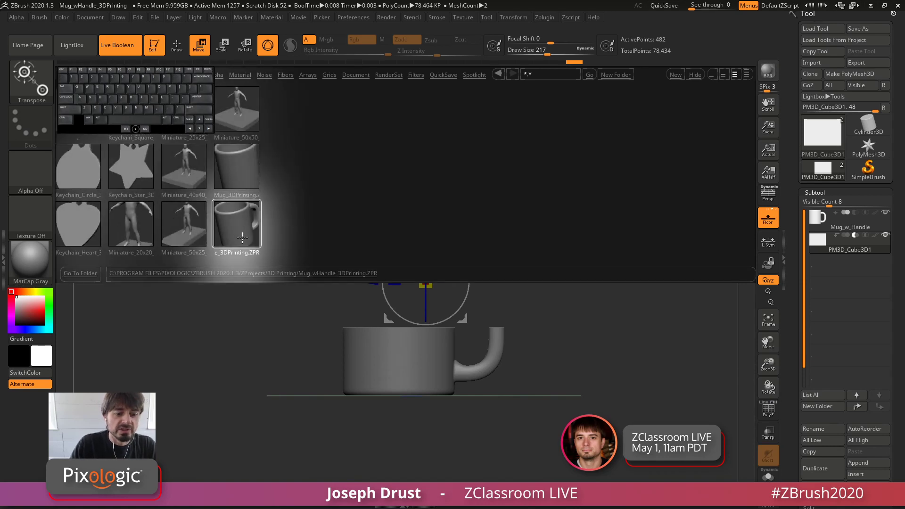
pyautogui.click(242, 171)
pyautogui.doubleClick(242, 222)
pyautogui.click(484, 282)
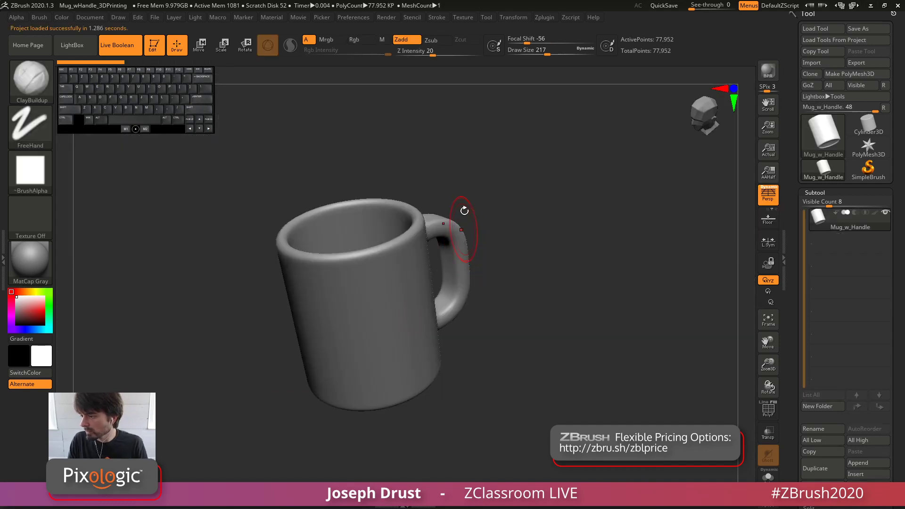
# Step: Delete the mug's lower subdivision levels in the Geometry settings
pyautogui.keyDown('shift'); pyautogui.moveTo(560, 263); pyautogui.dragTo(551, 253); pyautogui.keyUp('shift')
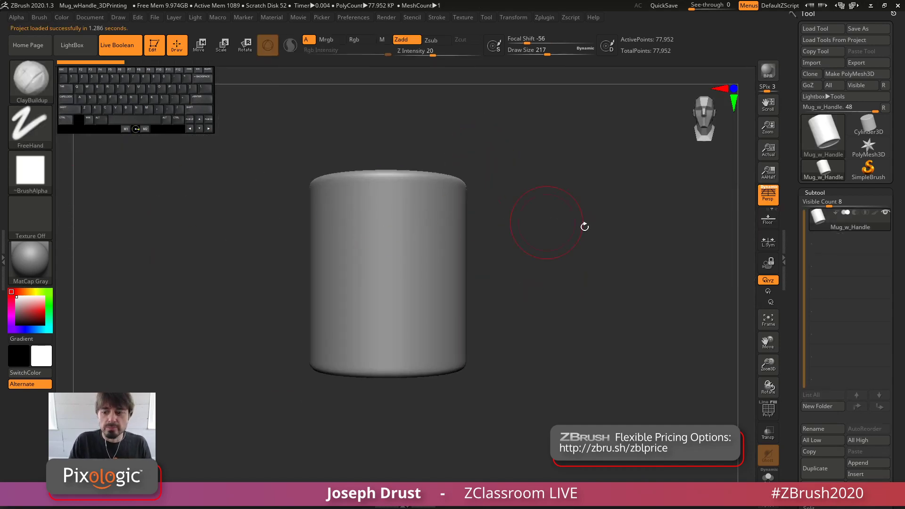
pyautogui.moveTo(532, 218); pyautogui.dragTo(556, 236)
pyautogui.moveTo(789, 230); pyautogui.dragTo(784, 360)
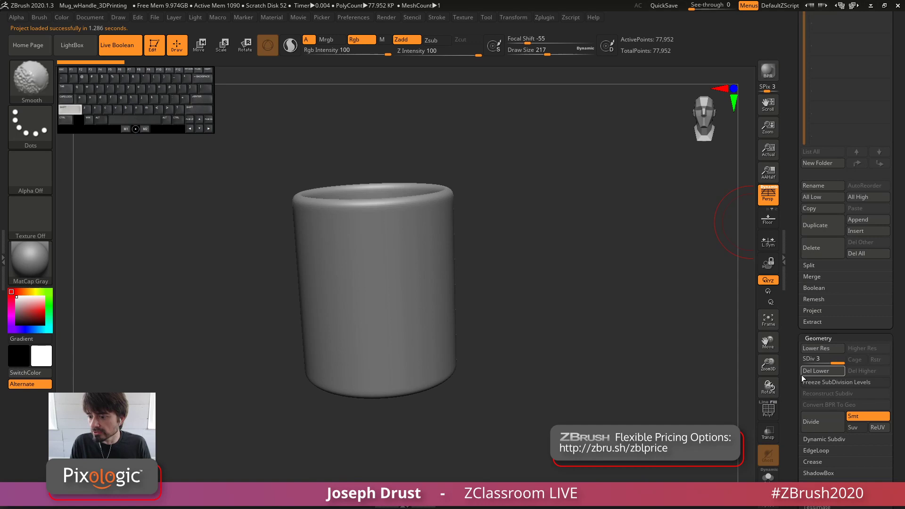
pyautogui.moveTo(794, 268); pyautogui.dragTo(793, 255)
pyautogui.moveTo(606, 223); pyautogui.dragTo(571, 246)
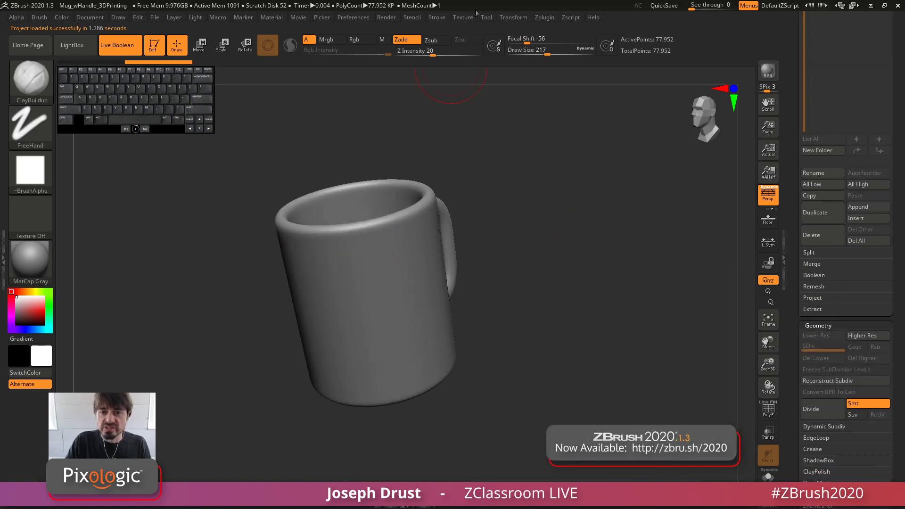
# Step: Check the Transform symmetry settings by toggling symmetry off and back on for the X axis
pyautogui.click(464, 15)
pyautogui.click(511, 17)
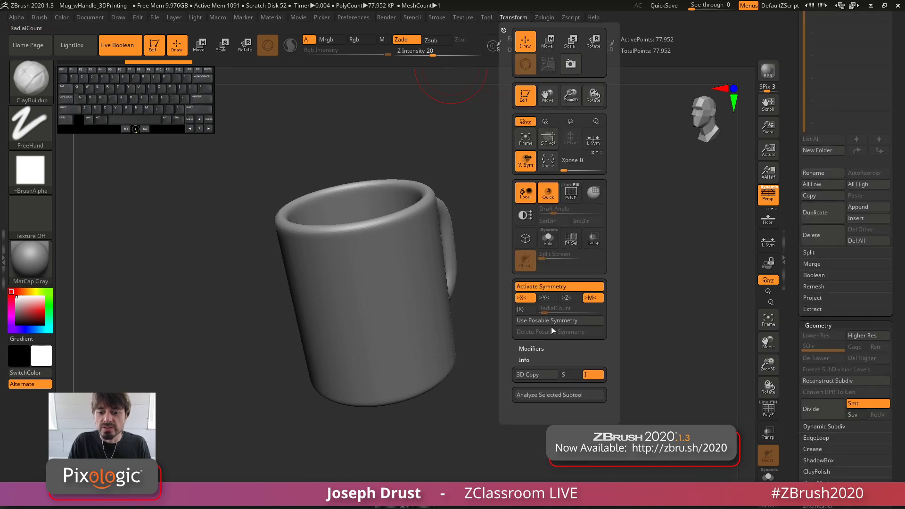
pyautogui.click(544, 287)
pyautogui.click(544, 287)
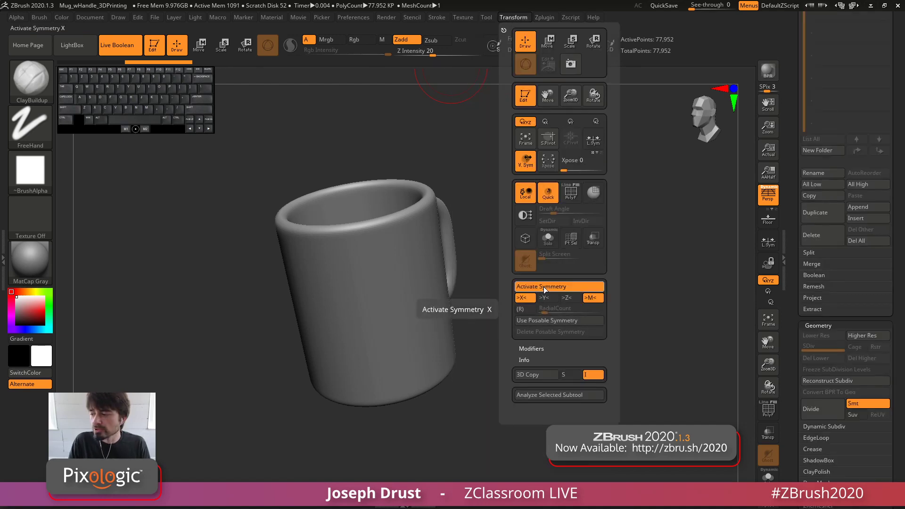
# Step: Face the front of the mug with perspective turned off and reduce the brush draw size to 94
pyautogui.rightClick(414, 245)
pyautogui.keyDown('shift'); pyautogui.moveTo(557, 181); pyautogui.dragTo(576, 176); pyautogui.keyUp('shift')
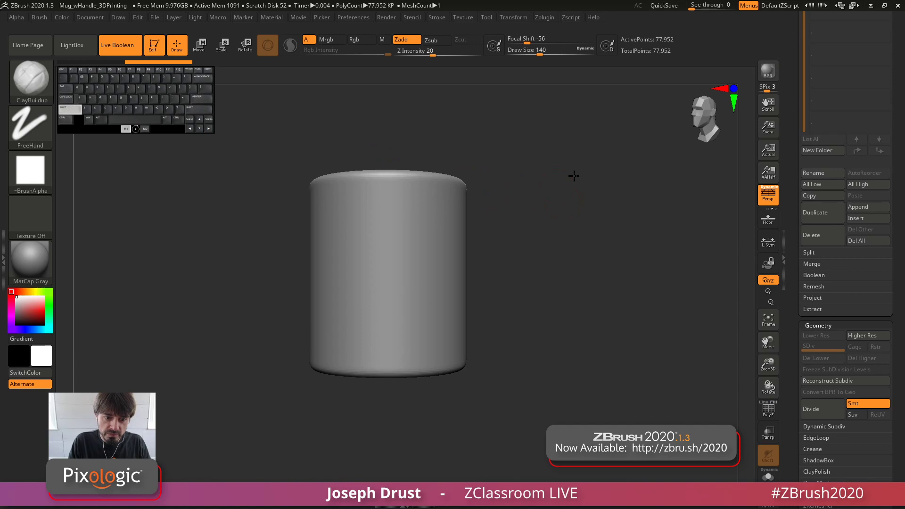
pyautogui.press('p')
pyautogui.keyDown('alt'); pyautogui.moveTo(497, 206); pyautogui.dragTo(502, 225); pyautogui.keyUp('alt')
pyautogui.rightClick(432, 252)
pyautogui.moveTo(424, 257); pyautogui.dragTo(416, 257)
pyautogui.moveTo(493, 165); pyautogui.dragTo(428, 264)
pyautogui.moveTo(499, 214); pyautogui.dragTo(444, 210)
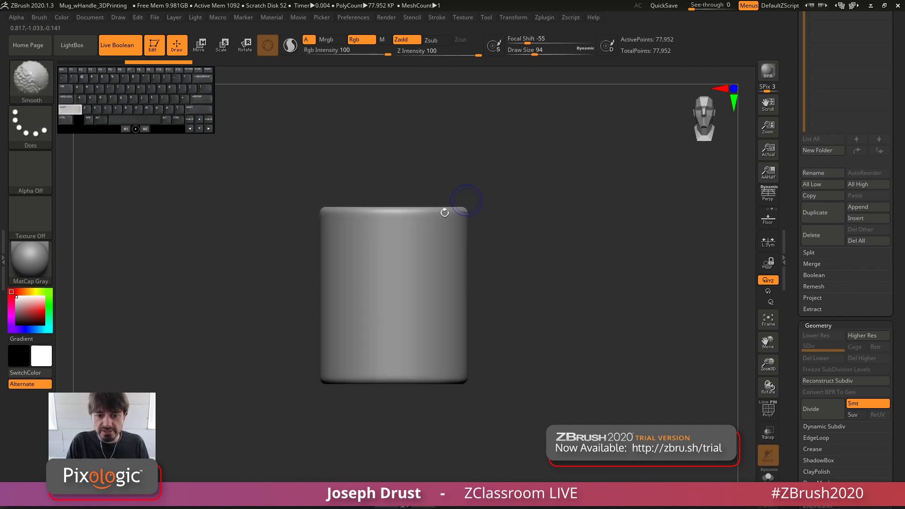
# Step: Reduce the ClayBuildup brush's draw size to 87
pyautogui.click(39, 17)
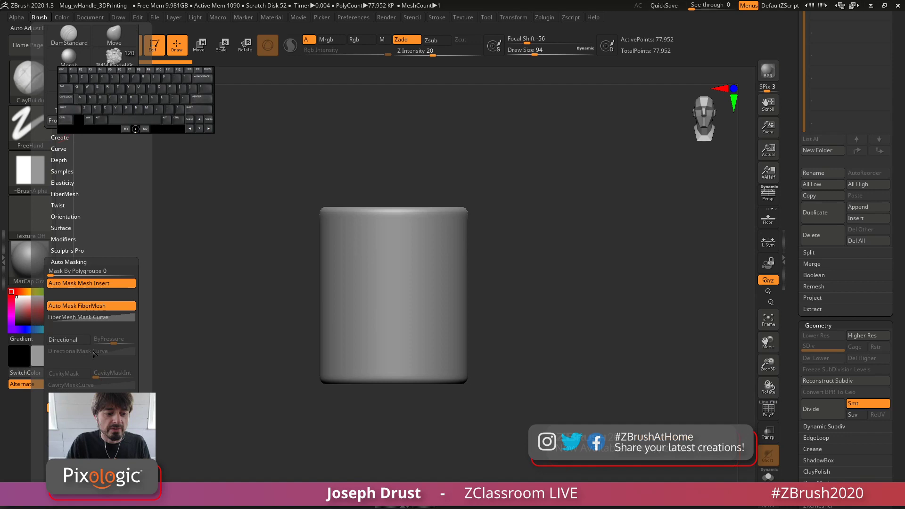
pyautogui.press('space')
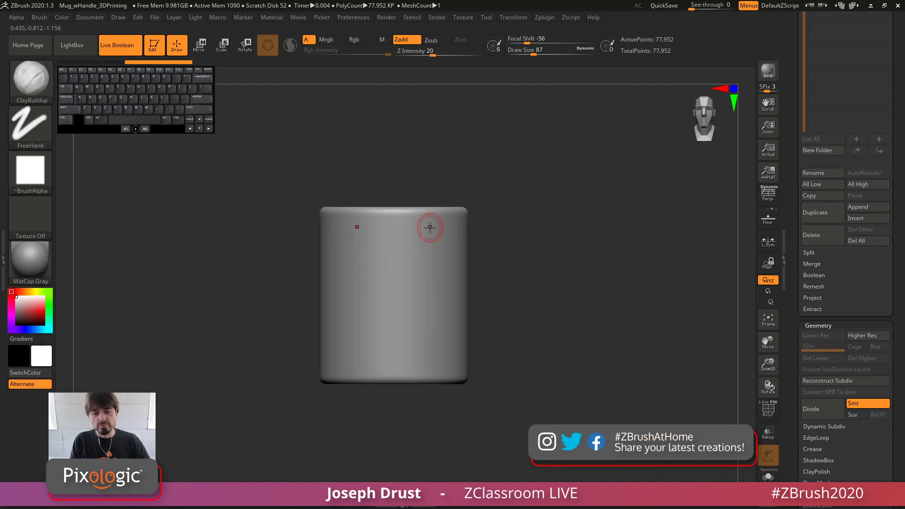
# Step: Try to sculpt symmetrical brows, lower eyelids and a nose on the front of the mug with ClayBuildup
pyautogui.moveTo(412, 262); pyautogui.dragTo(439, 244)
pyautogui.moveTo(512, 221); pyautogui.dragTo(470, 231)
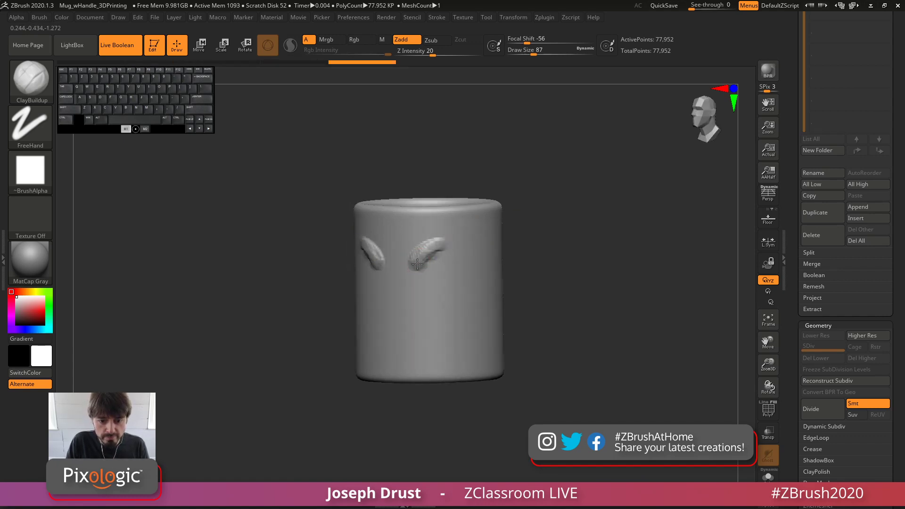
pyautogui.moveTo(424, 258)
pyautogui.mouseDown()
pyautogui.moveTo(452, 262)
pyautogui.moveTo(380, 290)
pyautogui.moveTo(387, 285)
pyautogui.mouseUp()
pyautogui.moveTo(572, 198); pyautogui.dragTo(561, 215)
pyautogui.moveTo(390, 294); pyautogui.dragTo(400, 280)
pyautogui.moveTo(465, 232)
pyautogui.mouseDown()
pyautogui.moveTo(415, 289)
pyautogui.moveTo(399, 276)
pyautogui.mouseUp()
pyautogui.moveTo(511, 206)
pyautogui.keyDown('alt'); pyautogui.mouseDown()
pyautogui.moveTo(400, 291)
pyautogui.moveTo(495, 227)
pyautogui.moveTo(386, 259)
pyautogui.moveTo(424, 263)
pyautogui.moveTo(368, 289)
pyautogui.moveTo(375, 260)
pyautogui.mouseUp(); pyautogui.keyUp('alt')
pyautogui.moveTo(606, 208)
pyautogui.mouseDown()
pyautogui.moveTo(590, 198)
pyautogui.moveTo(609, 191)
pyautogui.moveTo(590, 220)
pyautogui.moveTo(596, 212)
pyautogui.moveTo(587, 207)
pyautogui.mouseUp()
# Step: Undo all the brow, eyelid and nose strokes back to the plain mug
pyautogui.hotkey('ctrl', 'z')
pyautogui.hotkey('ctrl', 'z')
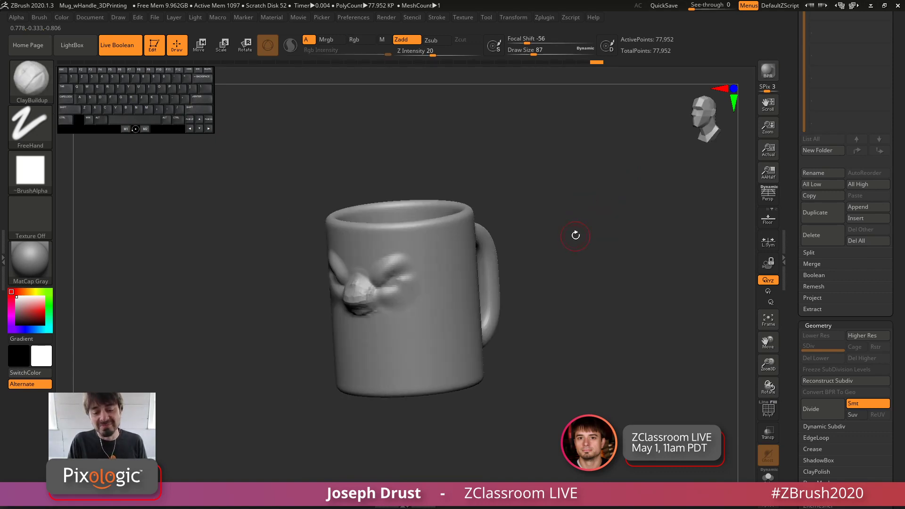
pyautogui.hotkey('ctrl', 'z')
pyautogui.hotkey('ctrl', 'z')
pyautogui.hotkey('ctrl', 'z')
pyautogui.hotkey('ctrl', 'z')
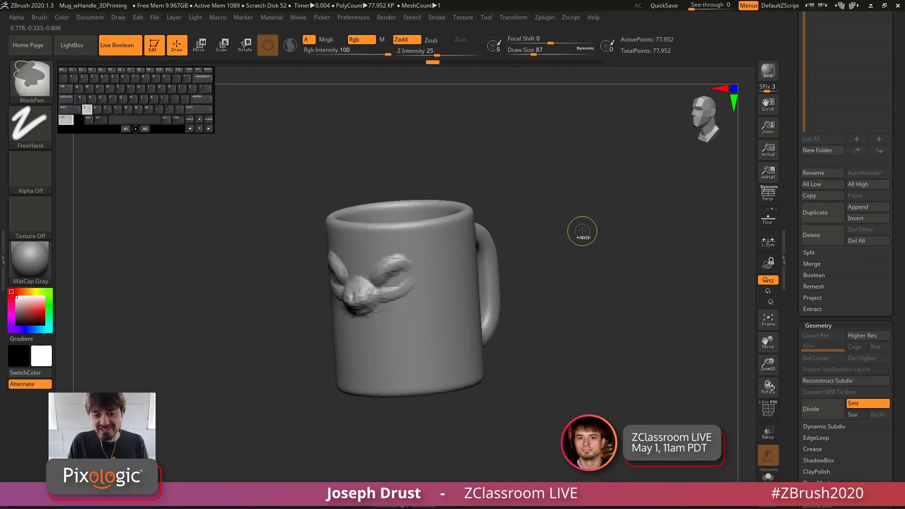
pyautogui.hotkey('ctrl', 'z')
pyautogui.hotkey('ctrl', 'z')
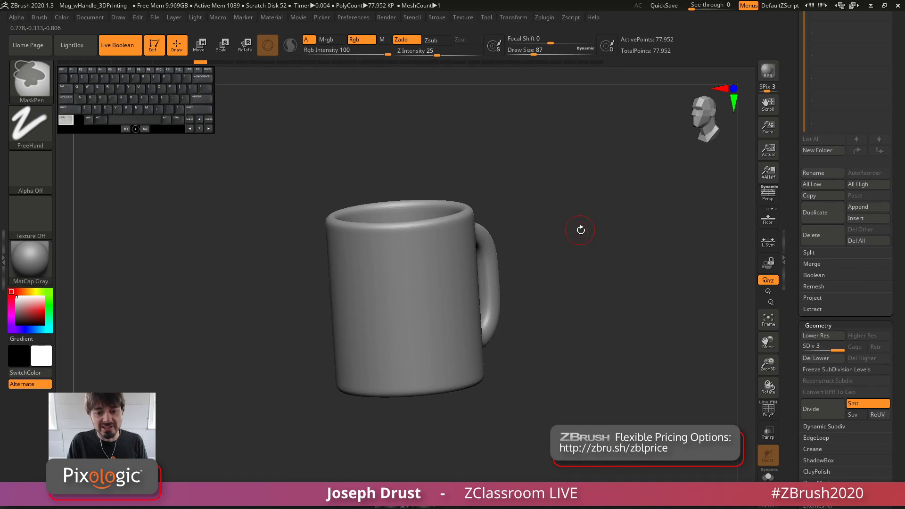
# Step: Store a morph target of the plain, unsculpted mug
pyautogui.scroll(-10, 822, 256)
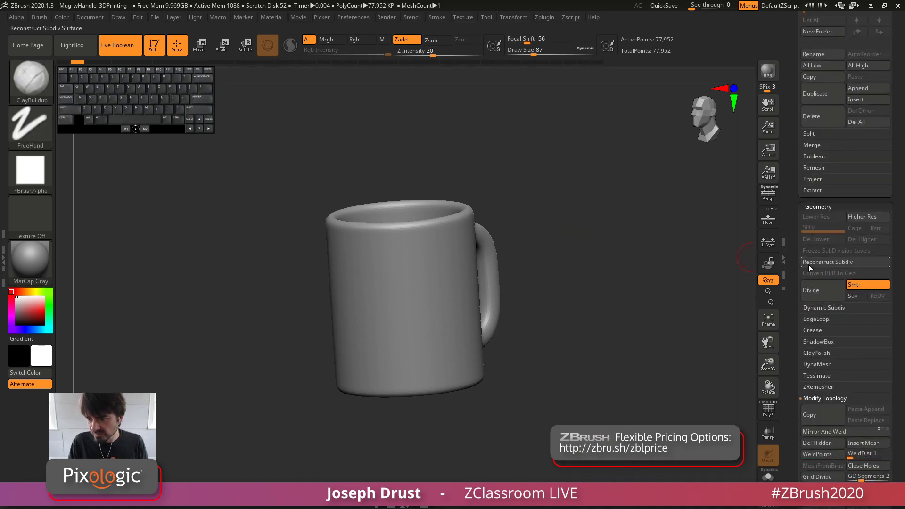
pyautogui.scroll(-10, 801, 217)
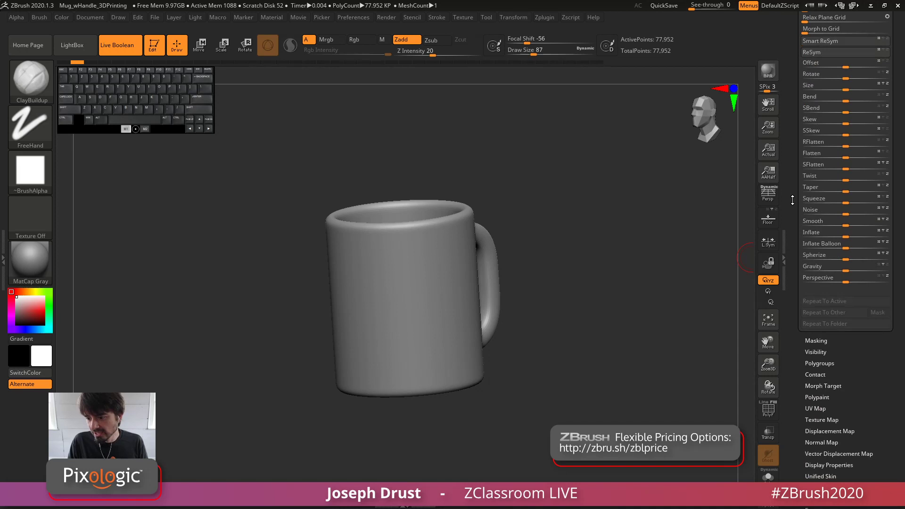
pyautogui.press('shift')
pyautogui.keyDown('shift'); pyautogui.click(823, 237); pyautogui.keyUp('shift')
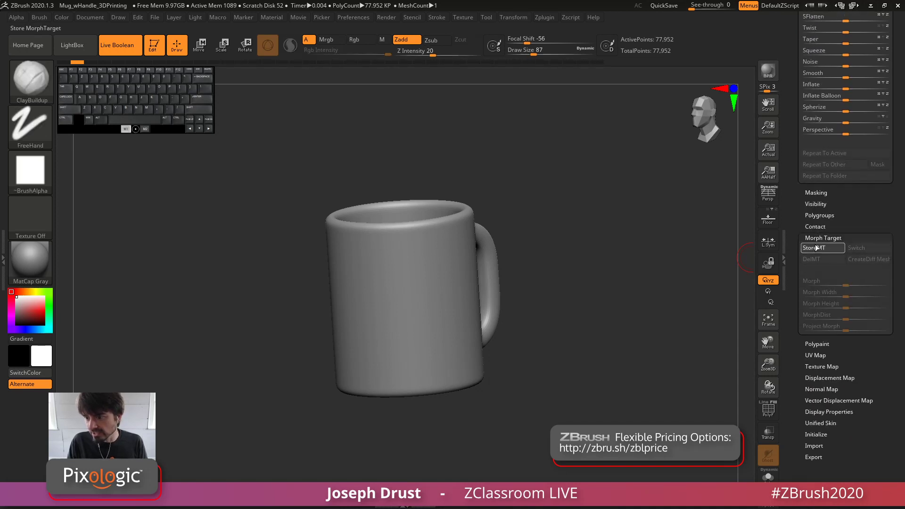
pyautogui.scroll(10, 829, 283)
# Step: Sculpt symmetrical brows, recessed eye sockets with eyes and a rounded nose on the upper front of the mug
pyautogui.moveTo(420, 192)
pyautogui.keyDown('shift'); pyautogui.mouseDown()
pyautogui.moveTo(428, 277)
pyautogui.moveTo(386, 265)
pyautogui.moveTo(403, 259)
pyautogui.moveTo(383, 282)
pyautogui.moveTo(389, 293)
pyautogui.moveTo(406, 284)
pyautogui.moveTo(377, 297)
pyautogui.moveTo(363, 320)
pyautogui.mouseUp(); pyautogui.keyUp('shift')
pyautogui.moveTo(377, 278)
pyautogui.mouseDown()
pyautogui.moveTo(363, 311)
pyautogui.moveTo(373, 302)
pyautogui.mouseUp()
pyautogui.moveTo(452, 264)
pyautogui.mouseDown()
pyautogui.moveTo(499, 194)
pyautogui.moveTo(477, 240)
pyautogui.mouseUp()
pyautogui.moveTo(357, 298)
pyautogui.mouseDown()
pyautogui.moveTo(370, 286)
pyautogui.moveTo(356, 283)
pyautogui.mouseUp()
pyautogui.moveTo(476, 264); pyautogui.dragTo(424, 250)
pyautogui.keyDown('shift'); pyautogui.moveTo(365, 279); pyautogui.dragTo(377, 295); pyautogui.keyUp('shift')
pyautogui.keyDown('shift'); pyautogui.moveTo(443, 212); pyautogui.dragTo(452, 222); pyautogui.keyUp('shift')
pyautogui.moveTo(392, 250)
pyautogui.mouseDown()
pyautogui.moveTo(427, 269)
pyautogui.moveTo(407, 259)
pyautogui.mouseUp()
pyautogui.moveTo(471, 264); pyautogui.dragTo(510, 254)
pyautogui.moveTo(413, 257)
pyautogui.mouseDown()
pyautogui.moveTo(451, 255)
pyautogui.moveTo(393, 265)
pyautogui.moveTo(424, 243)
pyautogui.moveTo(446, 257)
pyautogui.mouseUp()
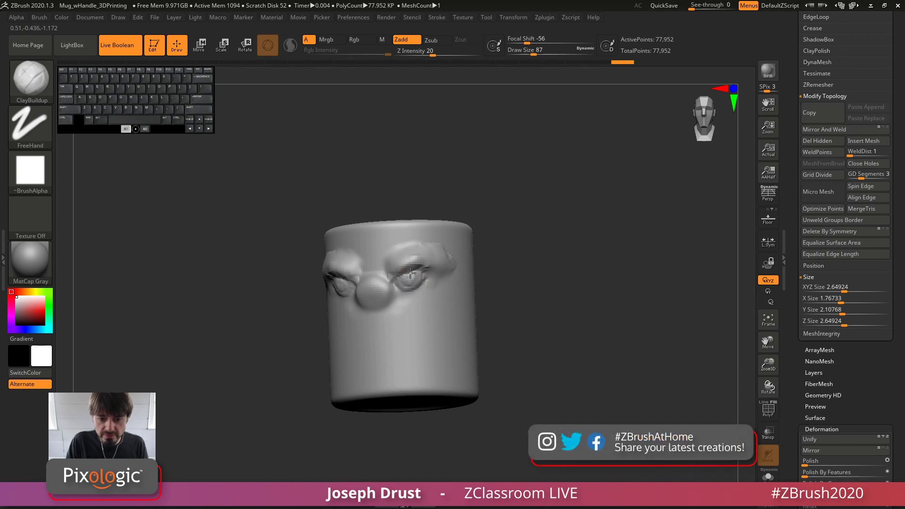
# Step: Build up the nose and cheeks and add a mouth with raised lips below the nose
pyautogui.moveTo(500, 222)
pyautogui.mouseDown()
pyautogui.moveTo(531, 186)
pyautogui.moveTo(348, 317)
pyautogui.moveTo(421, 297)
pyautogui.mouseUp()
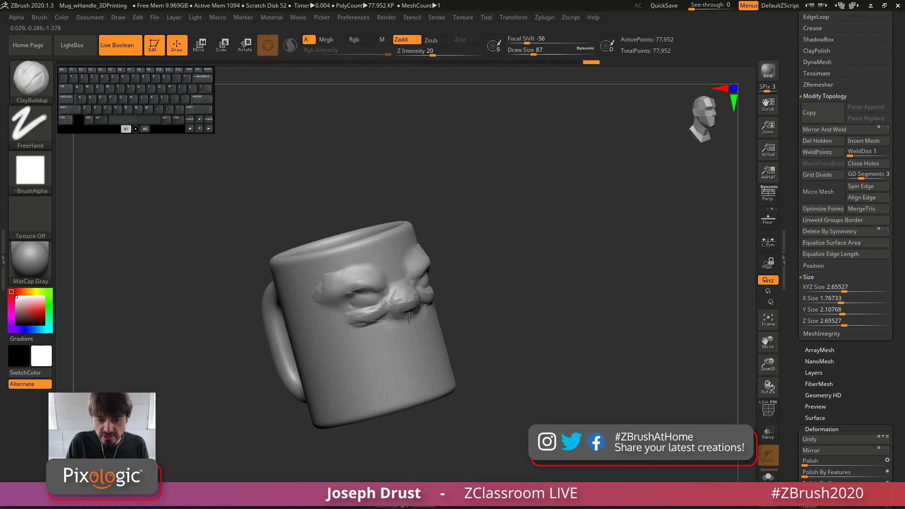
pyautogui.moveTo(393, 302); pyautogui.dragTo(439, 287, button='right')
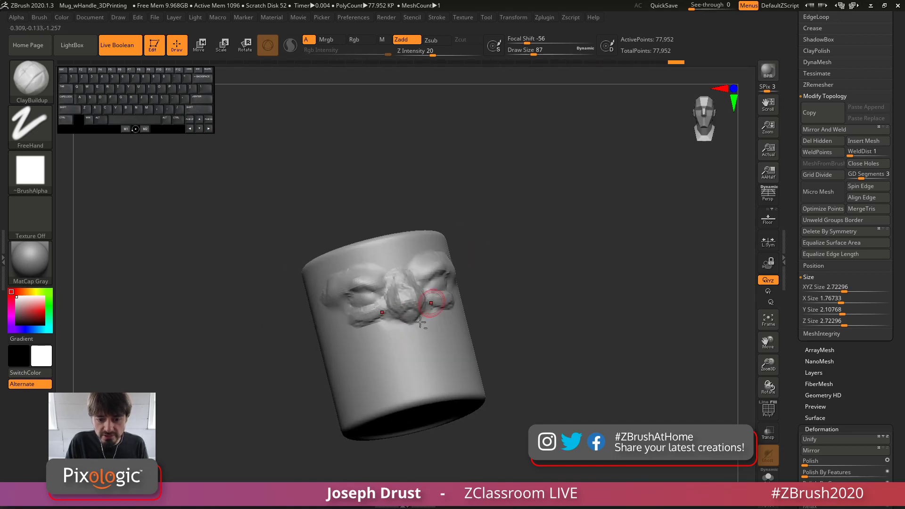
pyautogui.keyDown('alt'); pyautogui.moveTo(407, 315); pyautogui.dragTo(409, 322); pyautogui.keyUp('alt')
pyautogui.moveTo(396, 332)
pyautogui.mouseDown()
pyautogui.moveTo(425, 328)
pyautogui.moveTo(392, 333)
pyautogui.mouseUp()
pyautogui.moveTo(502, 266); pyautogui.dragTo(471, 296)
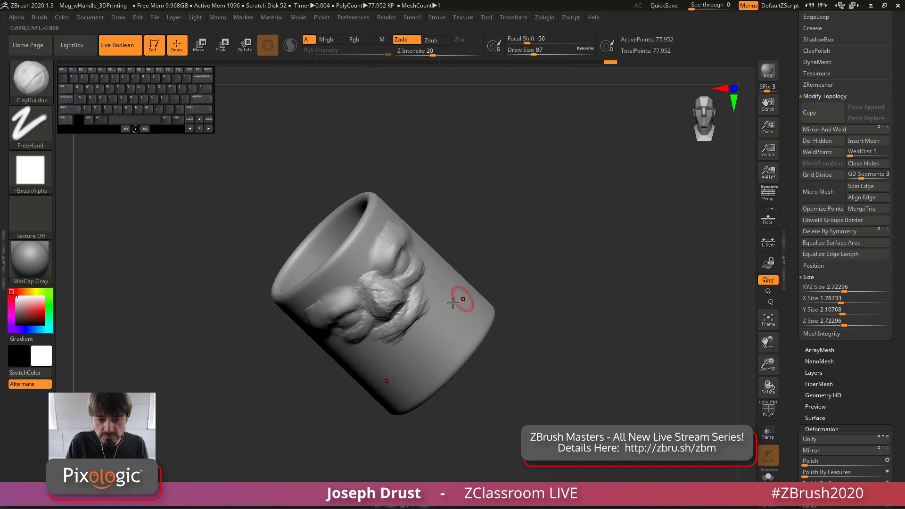
pyautogui.moveTo(390, 344); pyautogui.dragTo(443, 308)
pyautogui.moveTo(510, 237); pyautogui.dragTo(572, 213)
# Step: Refine the face from both sides and smooth the brows and the area around the eyes
pyautogui.moveTo(431, 300); pyautogui.dragTo(430, 259, button='right')
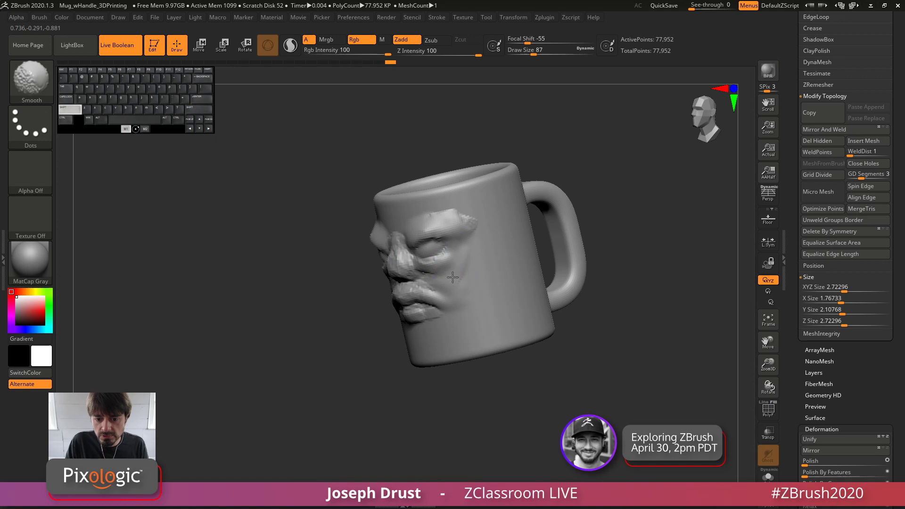
pyautogui.moveTo(455, 257); pyautogui.dragTo(580, 182, button='right')
pyautogui.moveTo(378, 278); pyautogui.dragTo(425, 270, button='right')
pyautogui.moveTo(397, 243)
pyautogui.mouseDown()
pyautogui.moveTo(393, 253)
pyautogui.moveTo(464, 214)
pyautogui.mouseUp()
pyautogui.moveTo(463, 214); pyautogui.dragTo(417, 239, button='right')
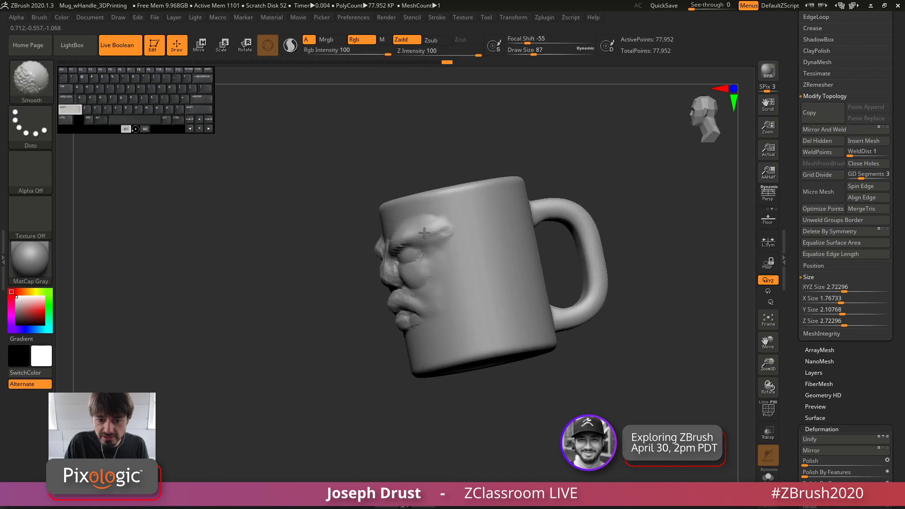
pyautogui.keyDown('shift'); pyautogui.moveTo(425, 244); pyautogui.dragTo(424, 254); pyautogui.keyUp('shift')
# Step: Undo the first side stroke and raise a long curved strand down both sides of the mug, using a draw size of 94
pyautogui.moveTo(588, 160)
pyautogui.mouseDown()
pyautogui.moveTo(600, 162)
pyautogui.moveTo(516, 193)
pyautogui.moveTo(465, 270)
pyautogui.mouseUp()
pyautogui.hotkey('ctrl', 'z')
pyautogui.moveTo(486, 216); pyautogui.dragTo(453, 298)
pyautogui.moveTo(467, 252)
pyautogui.mouseDown()
pyautogui.moveTo(453, 320)
pyautogui.moveTo(491, 317)
pyautogui.moveTo(494, 328)
pyautogui.mouseUp()
pyautogui.moveTo(587, 170)
pyautogui.mouseDown()
pyautogui.moveTo(637, 181)
pyautogui.moveTo(585, 178)
pyautogui.mouseUp()
pyautogui.moveTo(454, 211)
pyautogui.mouseDown()
pyautogui.moveTo(459, 267)
pyautogui.moveTo(447, 326)
pyautogui.mouseUp()
pyautogui.moveTo(588, 171)
pyautogui.mouseDown()
pyautogui.moveTo(602, 174)
pyautogui.moveTo(606, 202)
pyautogui.mouseUp()
pyautogui.moveTo(466, 282); pyautogui.dragTo(448, 319)
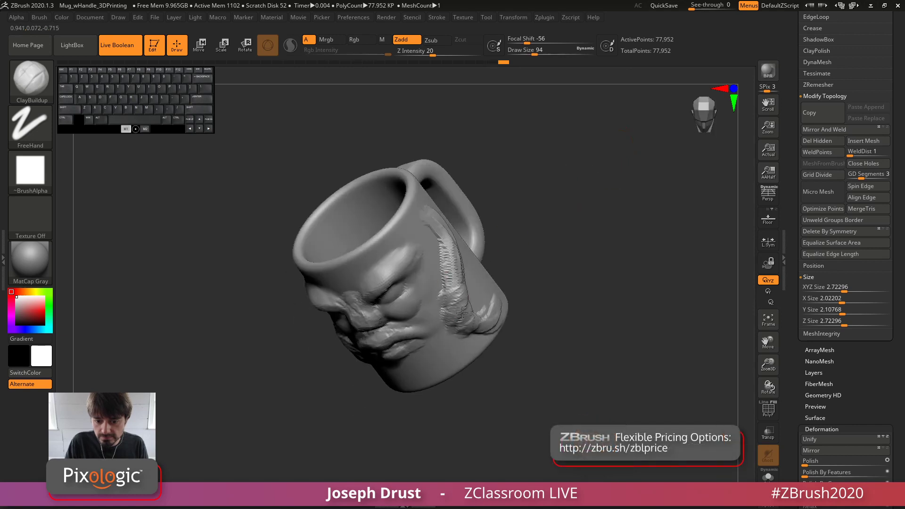
# Step: Extend the side strand's lower end into an upturned curl towards the handle
pyautogui.moveTo(609, 203); pyautogui.dragTo(566, 185)
pyautogui.moveTo(462, 306)
pyautogui.mouseDown()
pyautogui.moveTo(480, 323)
pyautogui.moveTo(502, 319)
pyautogui.mouseUp()
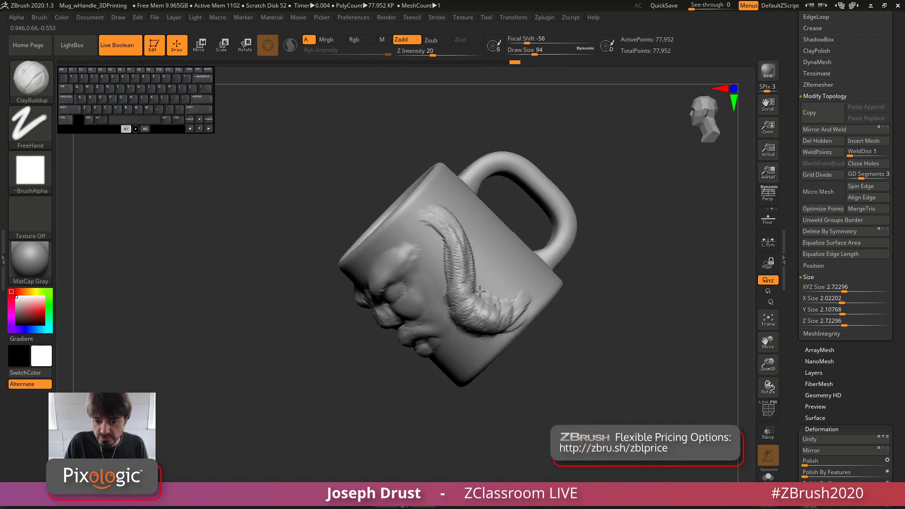
pyautogui.moveTo(522, 243); pyautogui.dragTo(573, 213)
pyautogui.moveTo(476, 315)
pyautogui.mouseDown()
pyautogui.moveTo(520, 313)
pyautogui.moveTo(527, 294)
pyautogui.moveTo(518, 320)
pyautogui.moveTo(509, 288)
pyautogui.moveTo(504, 304)
pyautogui.moveTo(494, 302)
pyautogui.mouseUp()
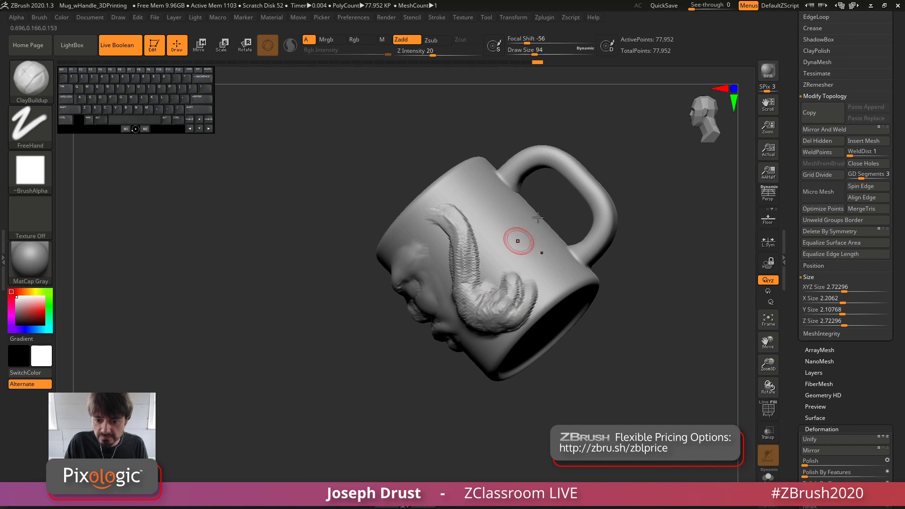
# Step: Fill out the curl at the strand's lower end, reducing the draw size to 68
pyautogui.moveTo(542, 207); pyautogui.dragTo(582, 226)
pyautogui.press('space')
pyautogui.moveTo(486, 296); pyautogui.dragTo(489, 305)
pyautogui.moveTo(542, 257); pyautogui.dragTo(509, 241)
pyautogui.moveTo(513, 293)
pyautogui.mouseDown()
pyautogui.moveTo(502, 280)
pyautogui.moveTo(483, 317)
pyautogui.mouseUp()
pyautogui.moveTo(631, 241); pyautogui.dragTo(621, 203)
pyautogui.moveTo(479, 343); pyautogui.dragTo(496, 332)
pyautogui.moveTo(627, 198); pyautogui.dragTo(670, 179)
pyautogui.moveTo(478, 326); pyautogui.dragTo(496, 329)
pyautogui.moveTo(606, 142); pyautogui.dragTo(618, 181)
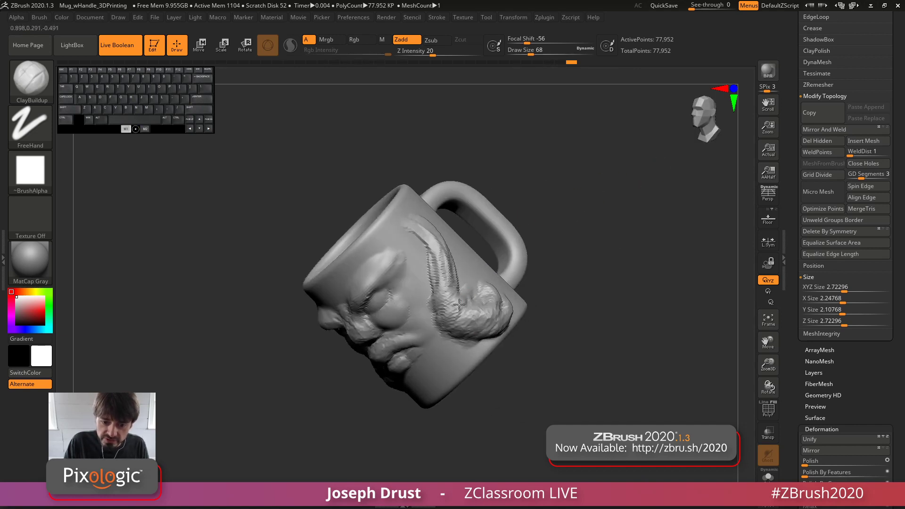
# Step: Thicken the upper length of the side strand with a draw size of 90
pyautogui.moveTo(440, 287); pyautogui.dragTo(441, 292)
pyautogui.press('space')
pyautogui.moveTo(442, 266); pyautogui.dragTo(445, 267)
pyautogui.moveTo(414, 227)
pyautogui.mouseDown()
pyautogui.moveTo(426, 228)
pyautogui.moveTo(434, 252)
pyautogui.moveTo(437, 301)
pyautogui.mouseUp()
pyautogui.moveTo(561, 159); pyautogui.dragTo(584, 142)
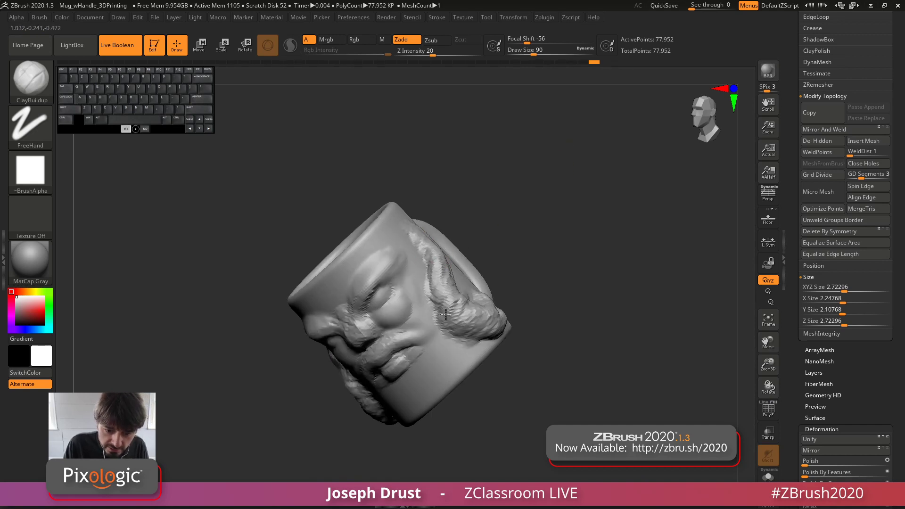
pyautogui.moveTo(477, 188); pyautogui.dragTo(420, 247)
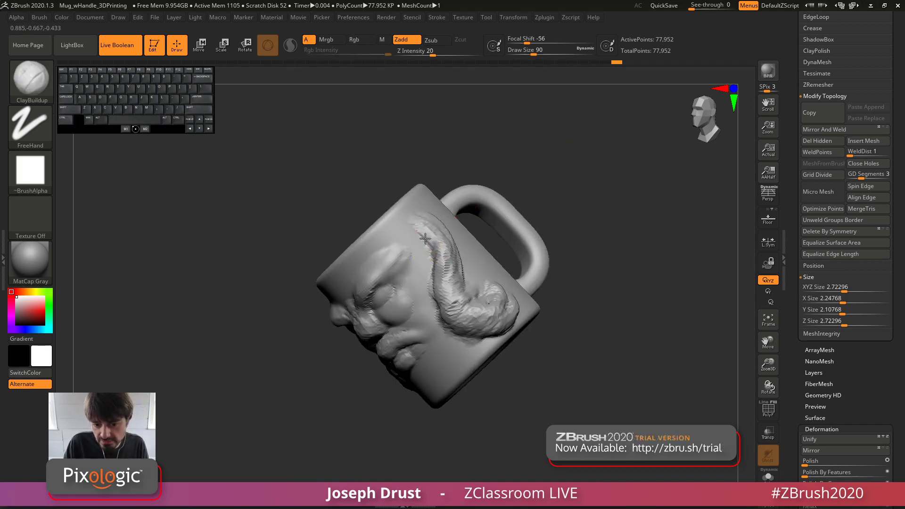
# Step: Add volume along the strand's middle and lower bend from several angles
pyautogui.moveTo(592, 178); pyautogui.dragTo(615, 165)
pyautogui.moveTo(432, 301); pyautogui.dragTo(443, 298)
pyautogui.moveTo(493, 354)
pyautogui.mouseDown()
pyautogui.moveTo(444, 305)
pyautogui.moveTo(438, 256)
pyautogui.mouseUp()
pyautogui.moveTo(538, 150); pyautogui.dragTo(595, 182)
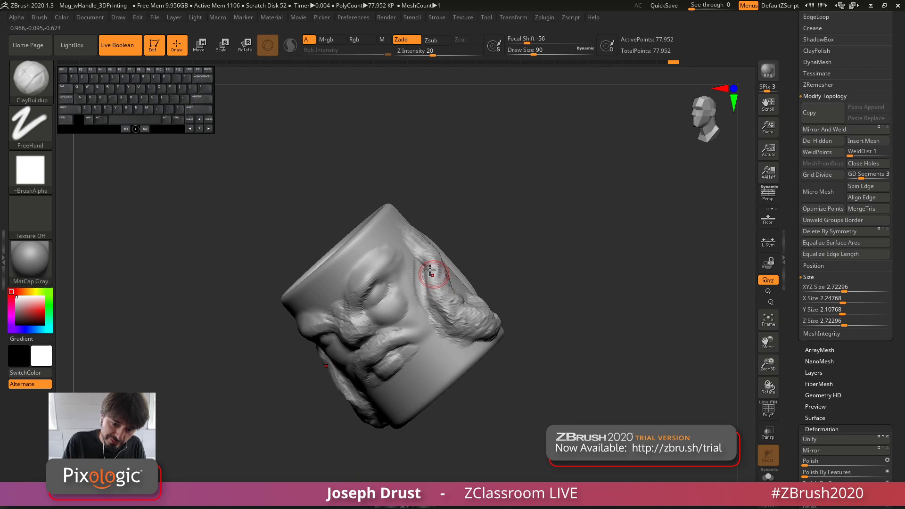
pyautogui.moveTo(448, 304); pyautogui.dragTo(451, 311)
pyautogui.moveTo(531, 205)
pyautogui.mouseDown()
pyautogui.moveTo(436, 295)
pyautogui.moveTo(478, 321)
pyautogui.mouseUp()
pyautogui.moveTo(613, 225)
pyautogui.mouseDown()
pyautogui.moveTo(653, 146)
pyautogui.moveTo(599, 178)
pyautogui.mouseUp()
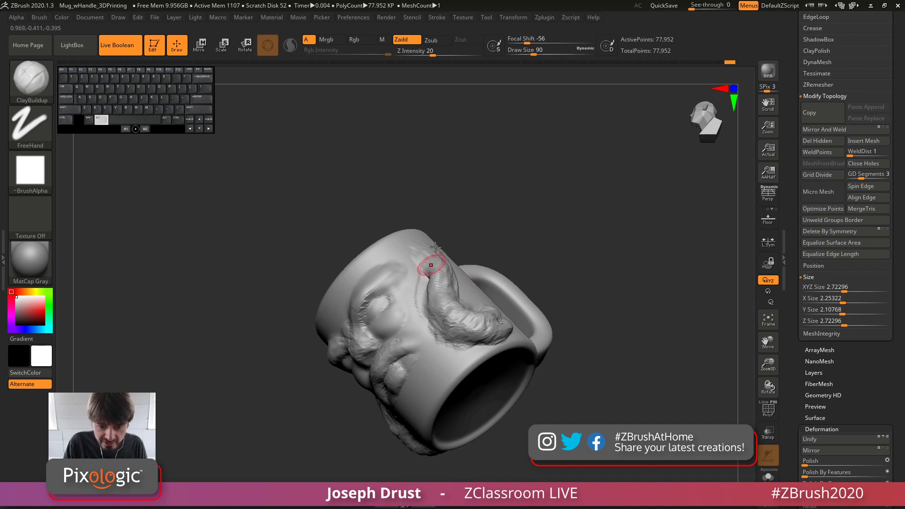
# Step: Carve into the strand's upper end and rebuild its ridge towards the handle
pyautogui.keyDown('alt'); pyautogui.moveTo(432, 276); pyautogui.dragTo(435, 285); pyautogui.keyUp('alt')
pyautogui.moveTo(585, 189); pyautogui.dragTo(627, 255)
pyautogui.moveTo(428, 272); pyautogui.dragTo(442, 312)
pyautogui.moveTo(585, 198); pyautogui.dragTo(533, 245)
pyautogui.keyDown('alt'); pyautogui.moveTo(431, 263); pyautogui.dragTo(430, 252); pyautogui.keyUp('alt')
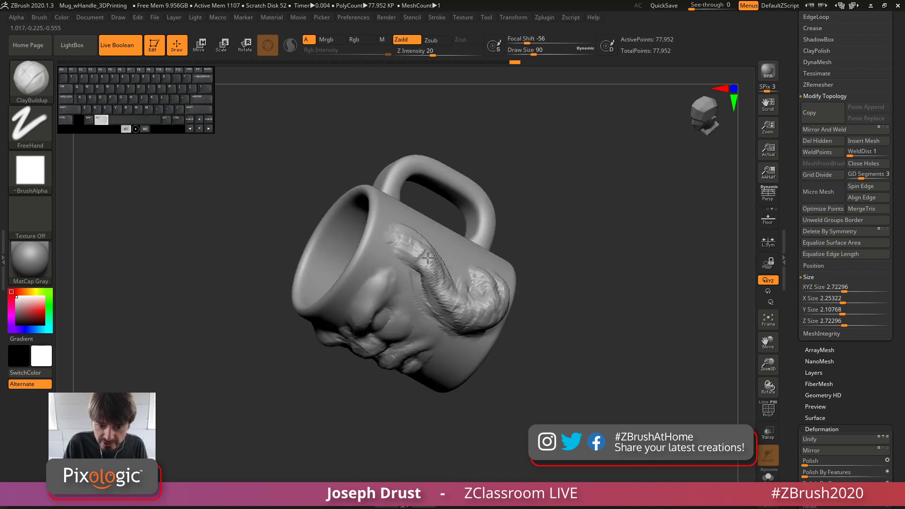
pyautogui.moveTo(550, 175); pyautogui.dragTo(530, 140)
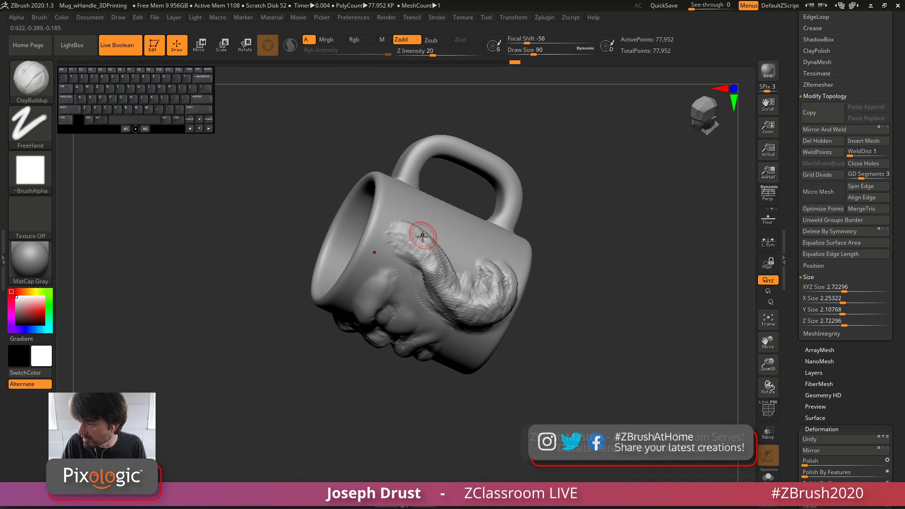
pyautogui.moveTo(424, 234); pyautogui.dragTo(455, 238)
pyautogui.moveTo(580, 115); pyautogui.dragTo(538, 141)
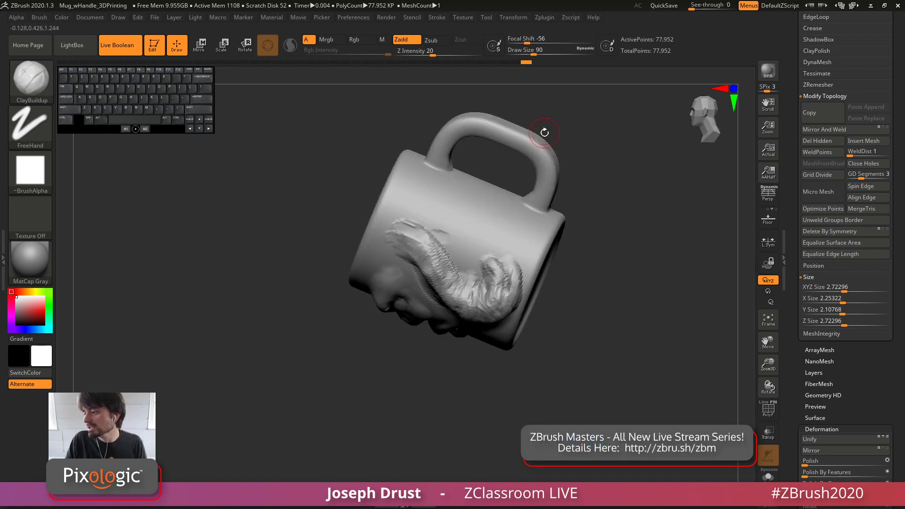
pyautogui.moveTo(408, 226)
pyautogui.keyDown('alt'); pyautogui.mouseDown()
pyautogui.moveTo(439, 233)
pyautogui.moveTo(445, 239)
pyautogui.moveTo(427, 236)
pyautogui.moveTo(442, 246)
pyautogui.mouseUp(); pyautogui.keyUp('alt')
# Step: Carve hollows into the strand's lower curl and refine it with the draw size reduced to 56
pyautogui.moveTo(646, 197)
pyautogui.mouseDown()
pyautogui.moveTo(650, 207)
pyautogui.moveTo(646, 178)
pyautogui.moveTo(566, 208)
pyautogui.moveTo(490, 198)
pyautogui.mouseUp()
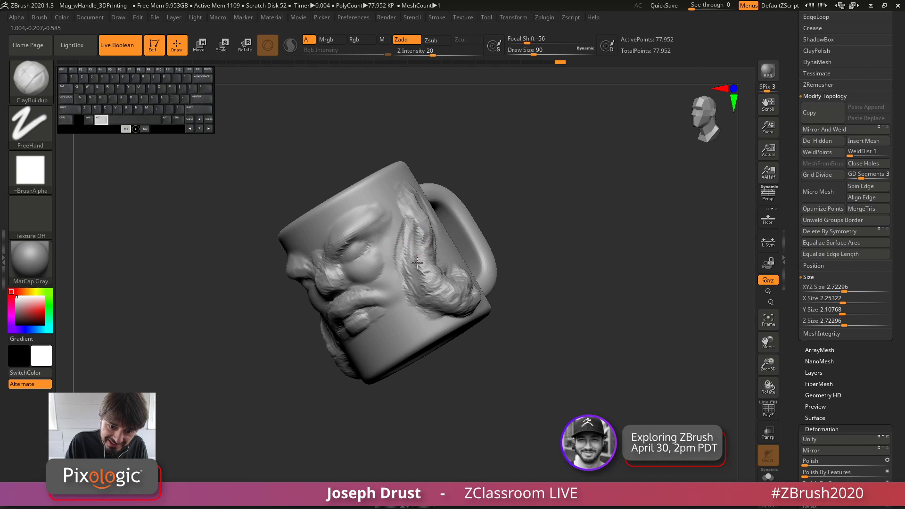
pyautogui.moveTo(602, 169)
pyautogui.mouseDown()
pyautogui.moveTo(433, 257)
pyautogui.moveTo(450, 288)
pyautogui.mouseUp()
pyautogui.moveTo(584, 154); pyautogui.dragTo(547, 155)
pyautogui.moveTo(441, 295)
pyautogui.keyDown('alt'); pyautogui.mouseDown()
pyautogui.moveTo(461, 279)
pyautogui.moveTo(447, 288)
pyautogui.mouseUp(); pyautogui.keyUp('alt')
pyautogui.press('space')
pyautogui.moveTo(643, 141)
pyautogui.mouseDown()
pyautogui.moveTo(651, 140)
pyautogui.moveTo(501, 255)
pyautogui.mouseUp()
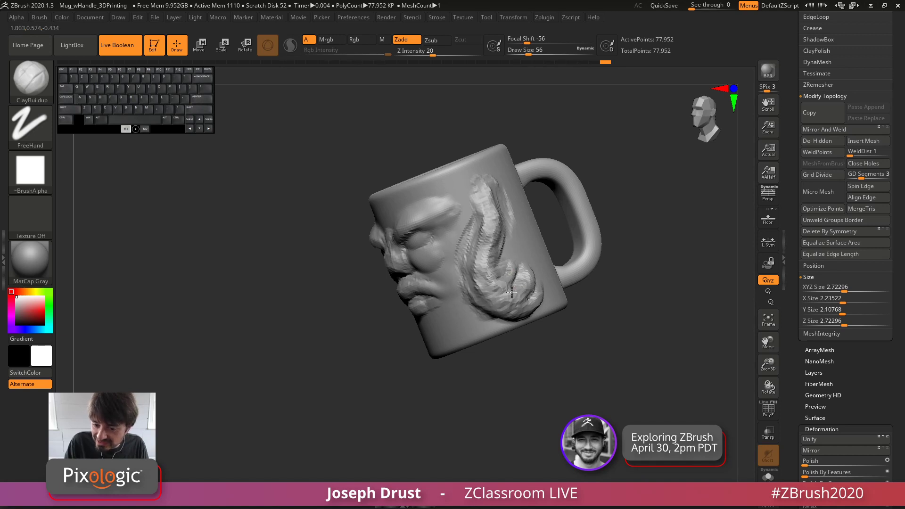
# Step: Cut further recesses into the lower curl with a draw size of 74 and face the front of the mug
pyautogui.keyDown('alt'); pyautogui.moveTo(533, 276); pyautogui.dragTo(530, 288); pyautogui.keyUp('alt')
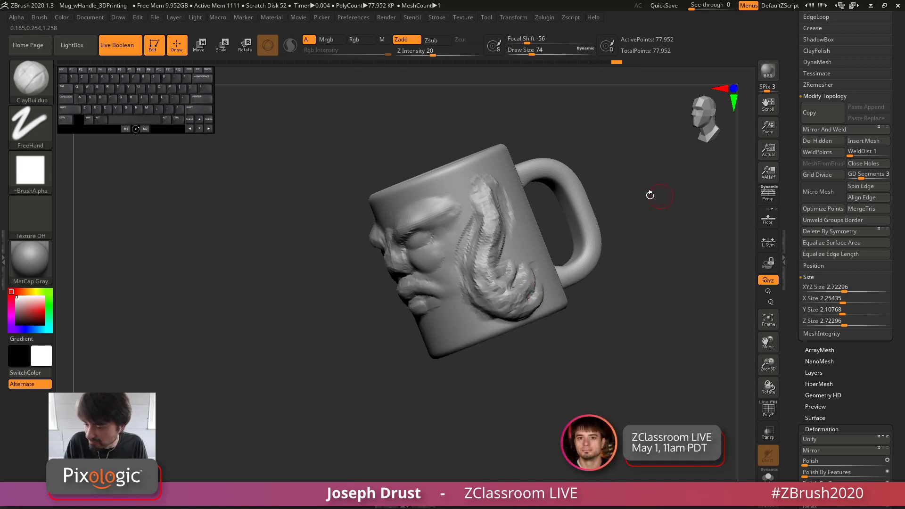
pyautogui.moveTo(659, 196); pyautogui.dragTo(634, 204)
pyautogui.moveTo(518, 297)
pyautogui.keyDown('alt'); pyautogui.mouseDown()
pyautogui.moveTo(527, 277)
pyautogui.moveTo(505, 296)
pyautogui.mouseUp(); pyautogui.keyUp('alt')
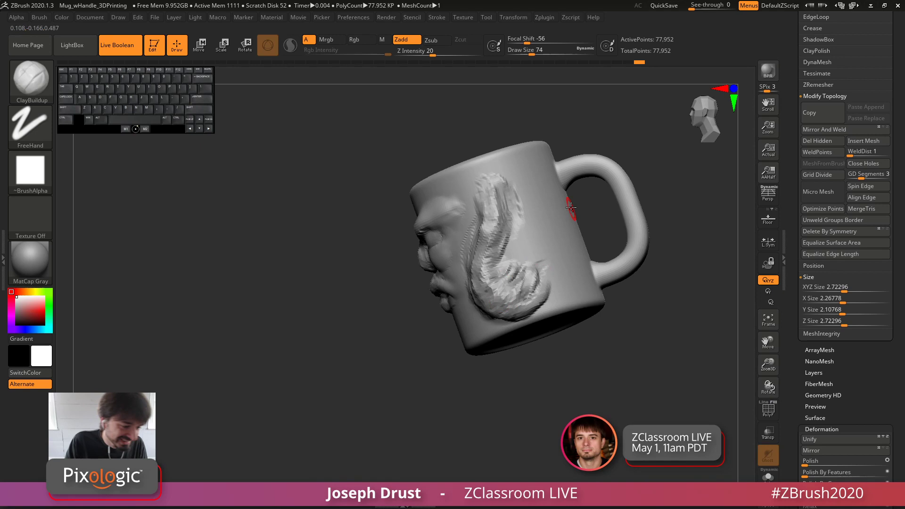
pyautogui.keyDown('shift'); pyautogui.moveTo(661, 190); pyautogui.dragTo(666, 224); pyautogui.keyUp('shift')
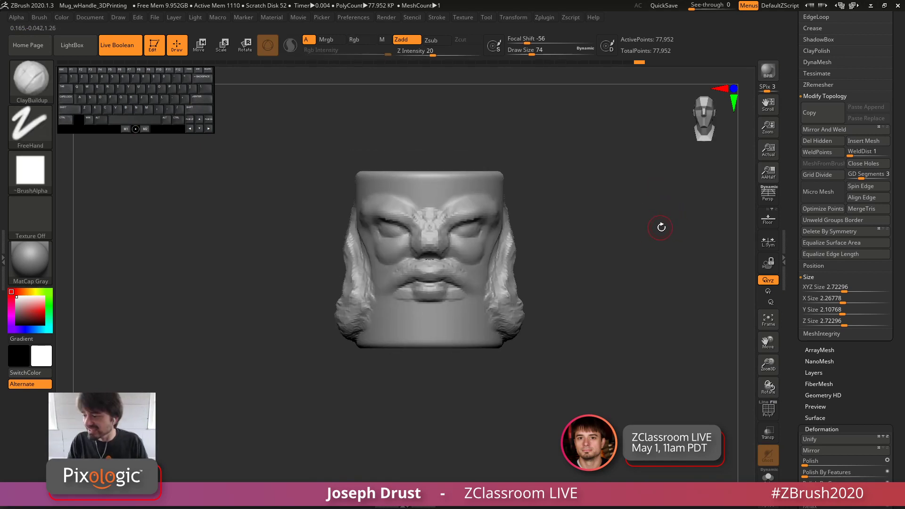
# Step: Carve broad planes along the curl and the length of the side strand with a draw size of 132
pyautogui.moveTo(674, 226)
pyautogui.mouseDown()
pyautogui.moveTo(613, 269)
pyautogui.moveTo(597, 257)
pyautogui.mouseUp()
pyautogui.press('space')
pyautogui.press('space')
pyautogui.keyDown('alt'); pyautogui.moveTo(511, 307); pyautogui.dragTo(545, 325); pyautogui.keyUp('alt')
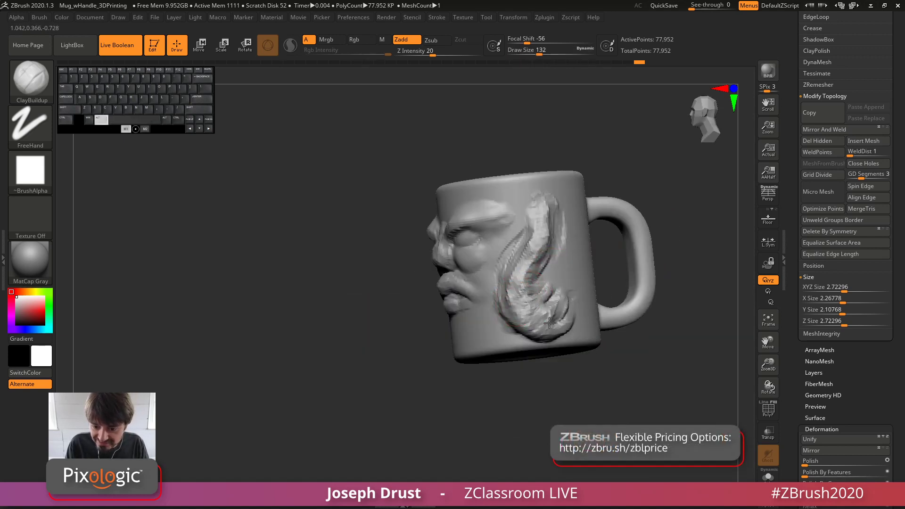
pyautogui.keyDown('alt'); pyautogui.moveTo(519, 285); pyautogui.dragTo(538, 249); pyautogui.keyUp('alt')
pyautogui.moveTo(660, 189); pyautogui.dragTo(698, 175)
pyautogui.moveTo(529, 225); pyautogui.dragTo(525, 263)
pyautogui.moveTo(608, 207); pyautogui.dragTo(641, 208)
pyautogui.keyDown('alt'); pyautogui.moveTo(523, 253); pyautogui.dragTo(525, 268); pyautogui.keyUp('alt')
pyautogui.moveTo(599, 207); pyautogui.dragTo(627, 210)
# Step: Carve back the cheeks, the area around the mouth and the outer brow with a draw size of 108
pyautogui.press('space')
pyautogui.moveTo(456, 288); pyautogui.dragTo(448, 287)
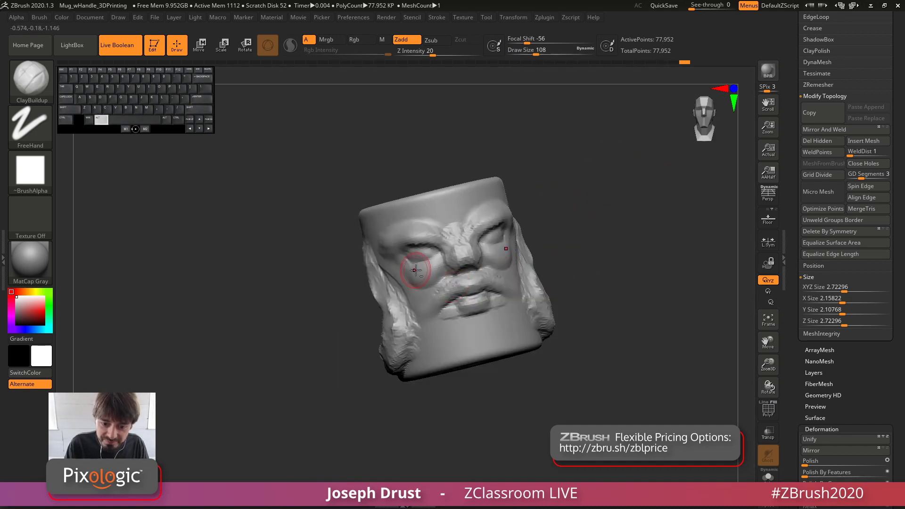
pyautogui.moveTo(613, 264)
pyautogui.mouseDown()
pyautogui.moveTo(474, 283)
pyautogui.moveTo(498, 305)
pyautogui.mouseUp()
pyautogui.moveTo(613, 163); pyautogui.dragTo(648, 142)
pyautogui.keyDown('alt'); pyautogui.moveTo(442, 318); pyautogui.dragTo(453, 313); pyautogui.keyUp('alt')
pyautogui.moveTo(519, 231)
pyautogui.mouseDown()
pyautogui.moveTo(561, 257)
pyautogui.moveTo(539, 214)
pyautogui.moveTo(394, 317)
pyautogui.moveTo(525, 222)
pyautogui.moveTo(503, 198)
pyautogui.mouseUp()
pyautogui.keyDown('alt'); pyautogui.moveTo(460, 254); pyautogui.dragTo(392, 282); pyautogui.keyUp('alt')
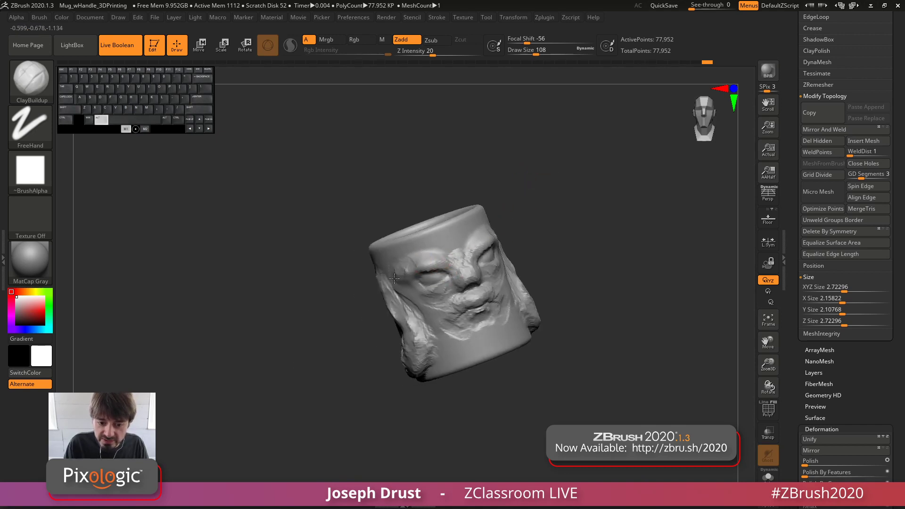
# Step: Cut into the brows, the nose and the area around the mouth
pyautogui.moveTo(516, 193); pyautogui.dragTo(529, 174)
pyautogui.moveTo(413, 266)
pyautogui.keyDown('alt'); pyautogui.mouseDown()
pyautogui.moveTo(437, 275)
pyautogui.moveTo(454, 262)
pyautogui.mouseUp(); pyautogui.keyUp('alt')
pyautogui.moveTo(563, 187); pyautogui.dragTo(535, 185)
pyautogui.moveTo(485, 247)
pyautogui.keyDown('alt'); pyautogui.mouseDown()
pyautogui.moveTo(473, 245)
pyautogui.moveTo(500, 239)
pyautogui.mouseUp(); pyautogui.keyUp('alt')
pyautogui.moveTo(532, 192); pyautogui.dragTo(558, 196)
pyautogui.keyDown('alt'); pyautogui.moveTo(486, 305); pyautogui.dragTo(469, 309); pyautogui.keyUp('alt')
# Step: Rework the nose and mid-face with a draw size of 128, working towards a front view
pyautogui.press('space')
pyautogui.moveTo(467, 303)
pyautogui.mouseDown()
pyautogui.moveTo(474, 300)
pyautogui.moveTo(465, 303)
pyautogui.moveTo(457, 282)
pyautogui.mouseUp()
pyautogui.moveTo(528, 156)
pyautogui.mouseDown()
pyautogui.moveTo(553, 162)
pyautogui.moveTo(544, 198)
pyautogui.mouseUp()
pyautogui.moveTo(523, 165); pyautogui.dragTo(534, 268)
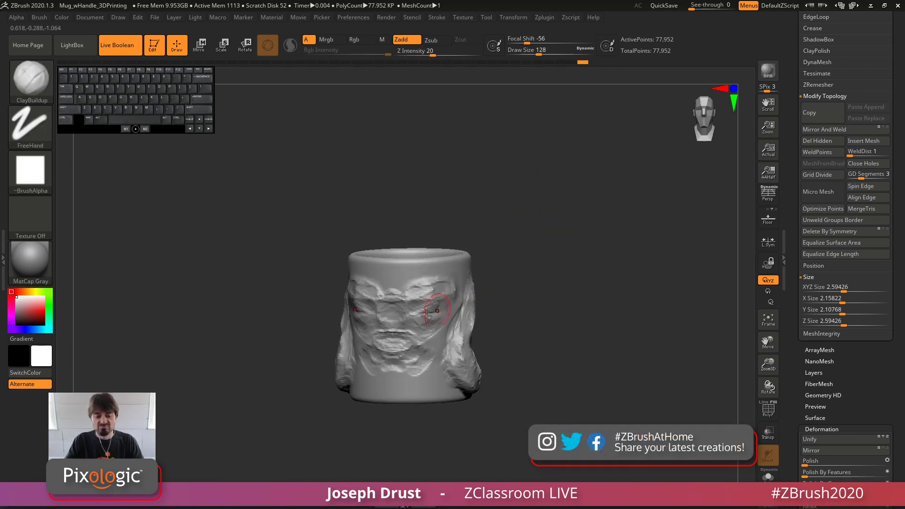
# Step: Refine the brows, eye sockets and cheeks on the mug face, reducing the draw size to 87
pyautogui.moveTo(382, 310)
pyautogui.mouseDown()
pyautogui.moveTo(396, 307)
pyautogui.moveTo(391, 313)
pyautogui.moveTo(377, 298)
pyautogui.mouseUp()
pyautogui.moveTo(398, 309); pyautogui.dragTo(406, 311, button='right')
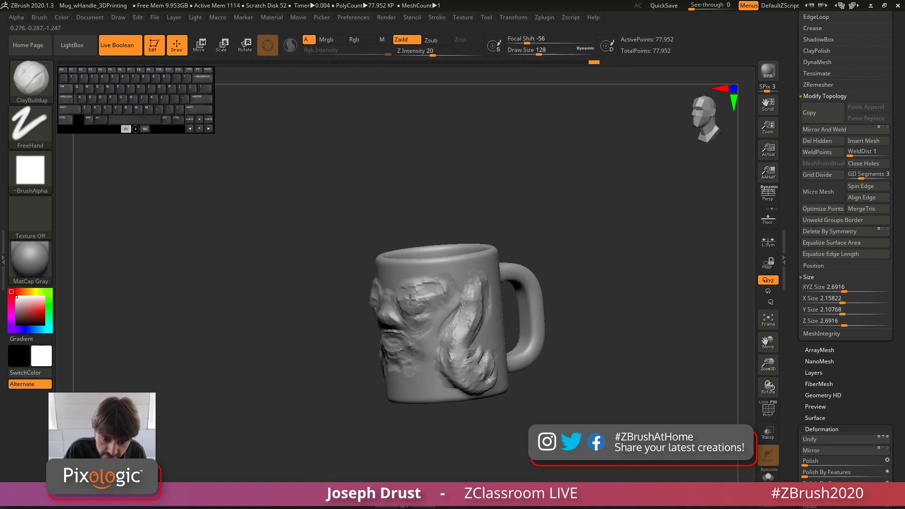
pyautogui.moveTo(569, 191); pyautogui.dragTo(344, 309)
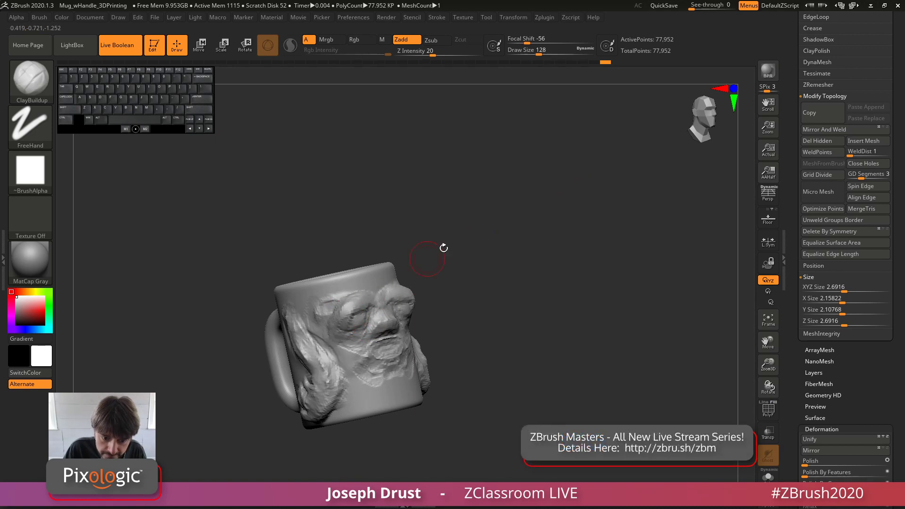
pyautogui.moveTo(400, 280); pyautogui.dragTo(460, 249)
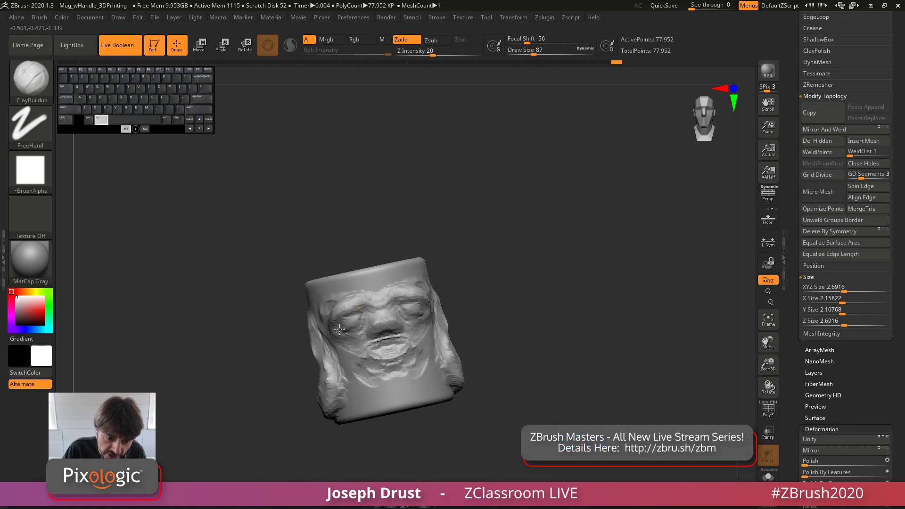
pyautogui.moveTo(454, 201); pyautogui.dragTo(328, 325)
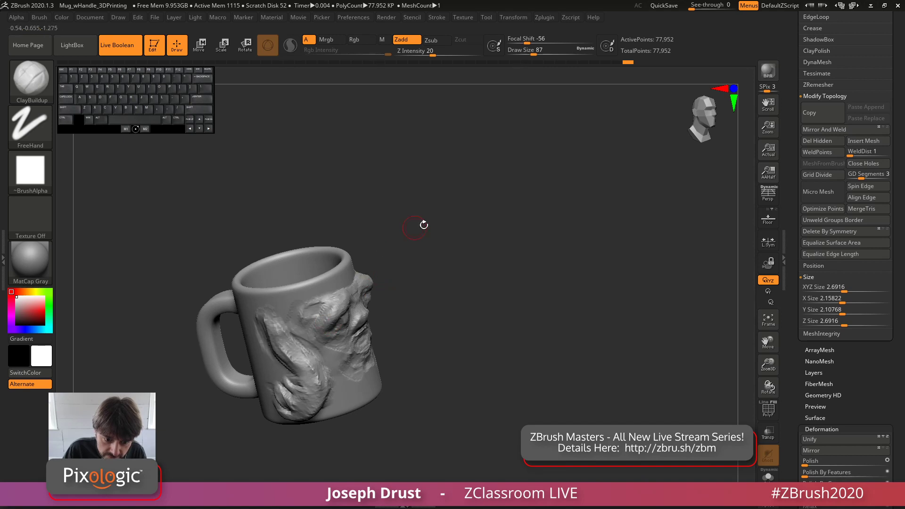
# Step: Rework the side strand and the curl at its lower end with a draw size of 87
pyautogui.moveTo(410, 230); pyautogui.dragTo(361, 290)
pyautogui.moveTo(367, 291); pyautogui.dragTo(419, 224, button='middle')
pyautogui.moveTo(315, 365); pyautogui.dragTo(297, 362, button='middle')
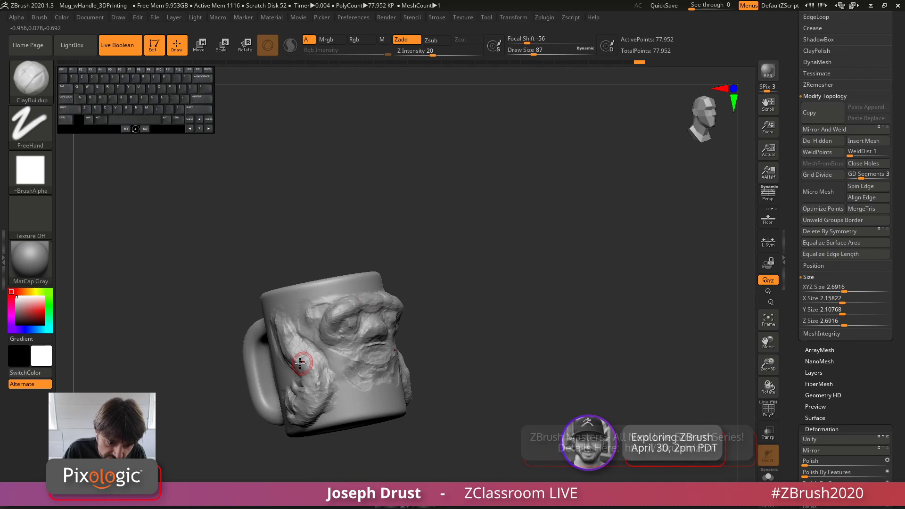
pyautogui.moveTo(325, 377)
pyautogui.mouseDown()
pyautogui.moveTo(313, 375)
pyautogui.moveTo(325, 384)
pyautogui.mouseUp()
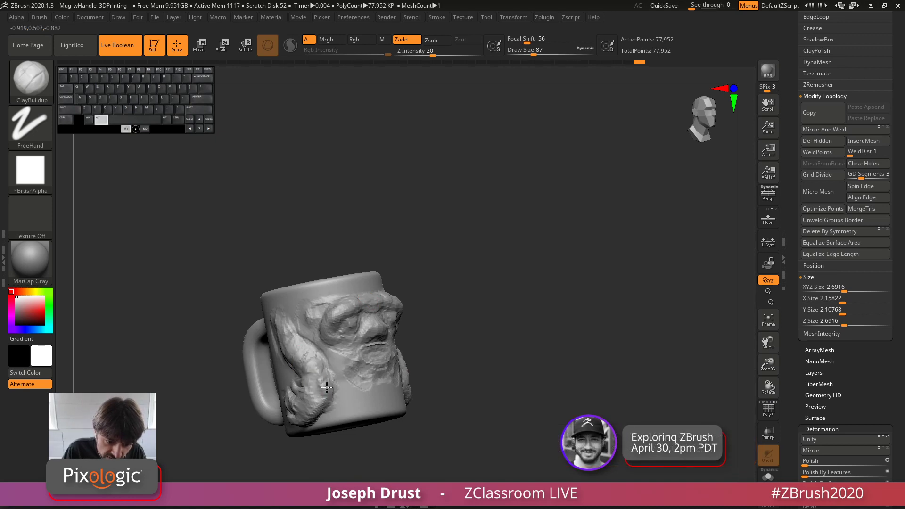
# Step: Build up the muzzle and carve under the lips and around the mouth with a draw size of 104
pyautogui.moveTo(470, 253); pyautogui.dragTo(415, 330)
pyautogui.press('space')
pyautogui.moveTo(486, 254); pyautogui.dragTo(366, 354)
pyautogui.moveTo(421, 264); pyautogui.dragTo(451, 217)
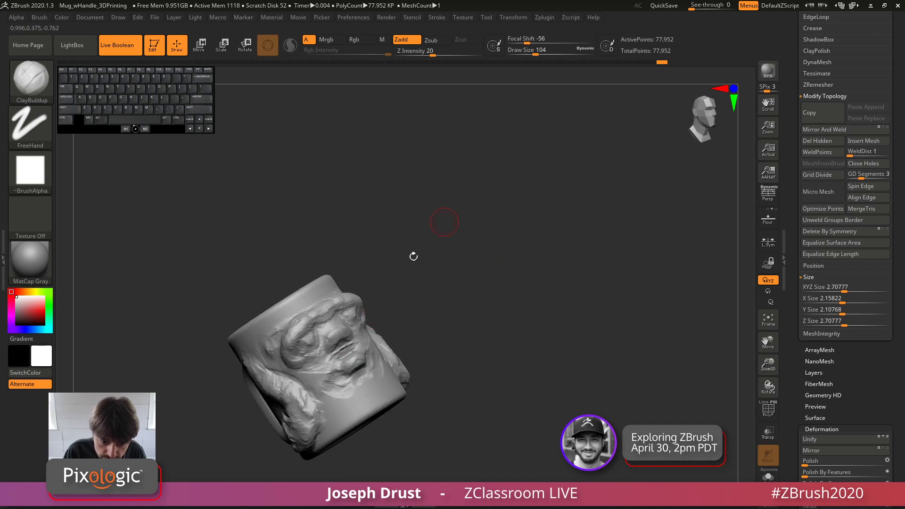
pyautogui.moveTo(396, 312); pyautogui.dragTo(422, 254)
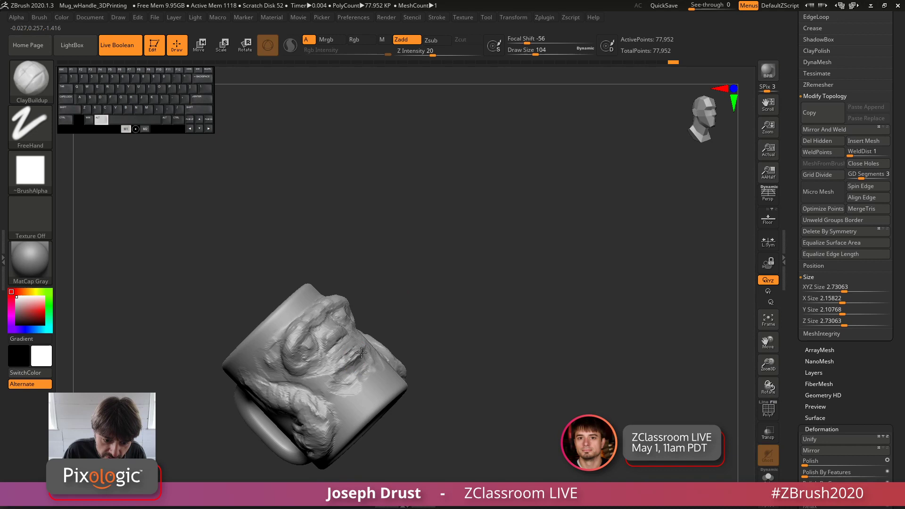
pyautogui.moveTo(360, 351); pyautogui.dragTo(362, 351)
pyautogui.moveTo(406, 273); pyautogui.dragTo(477, 242)
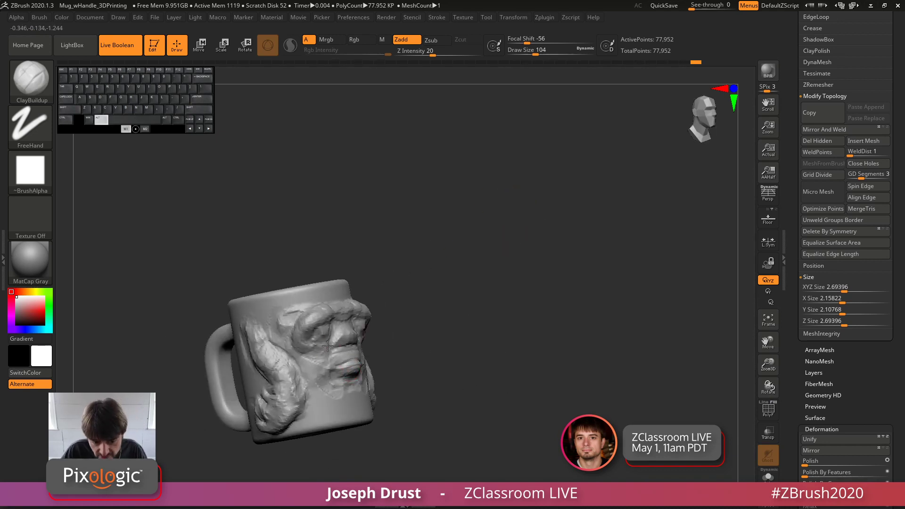
pyautogui.moveTo(329, 346); pyautogui.dragTo(366, 349)
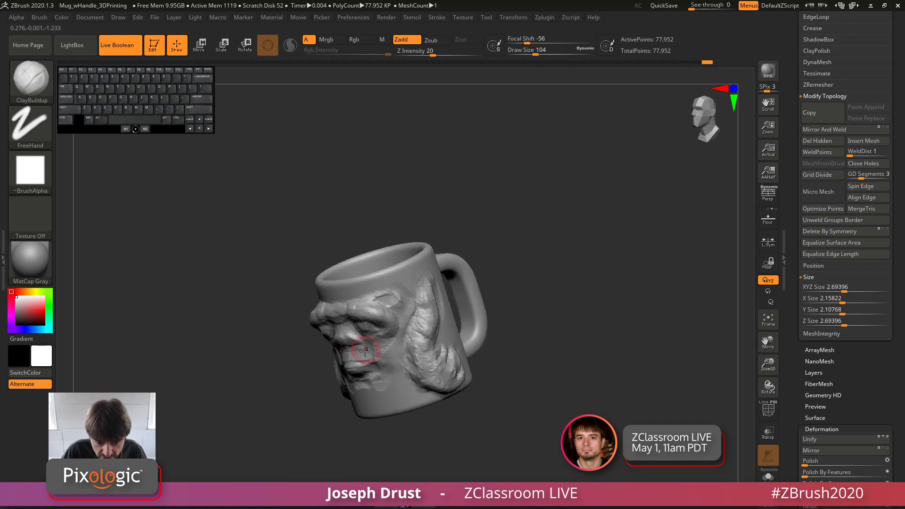
# Step: Smooth the cheeks and the area around the nose and mouth
pyautogui.moveTo(500, 198); pyautogui.dragTo(532, 165)
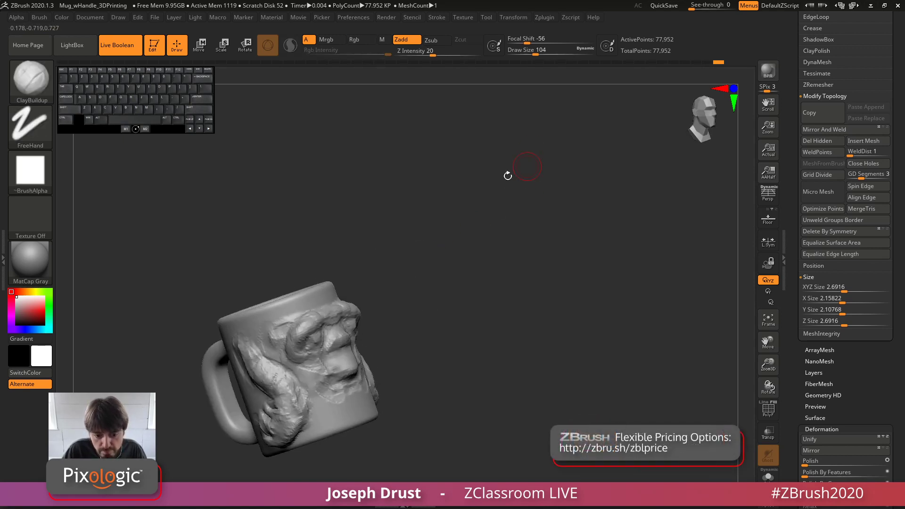
pyautogui.press('shift')
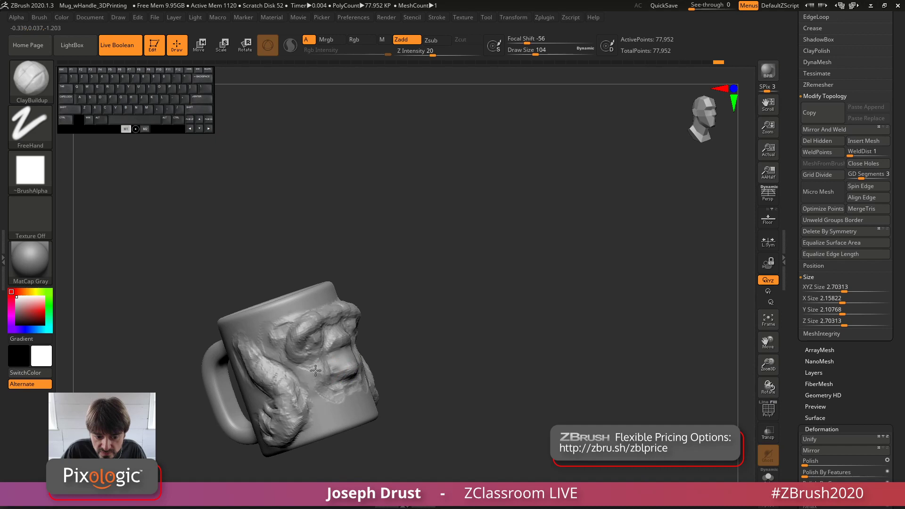
pyautogui.press('shift')
pyautogui.moveTo(418, 287); pyautogui.dragTo(446, 254)
pyautogui.keyDown('shift'); pyautogui.moveTo(376, 333); pyautogui.dragTo(578, 203); pyautogui.keyUp('shift')
# Step: Reshape the nose, upper lip and corners of the mouth with a draw size of 88
pyautogui.moveTo(619, 169)
pyautogui.mouseDown()
pyautogui.moveTo(651, 132)
pyautogui.moveTo(646, 162)
pyautogui.moveTo(625, 194)
pyautogui.moveTo(510, 200)
pyautogui.moveTo(364, 279)
pyautogui.mouseUp()
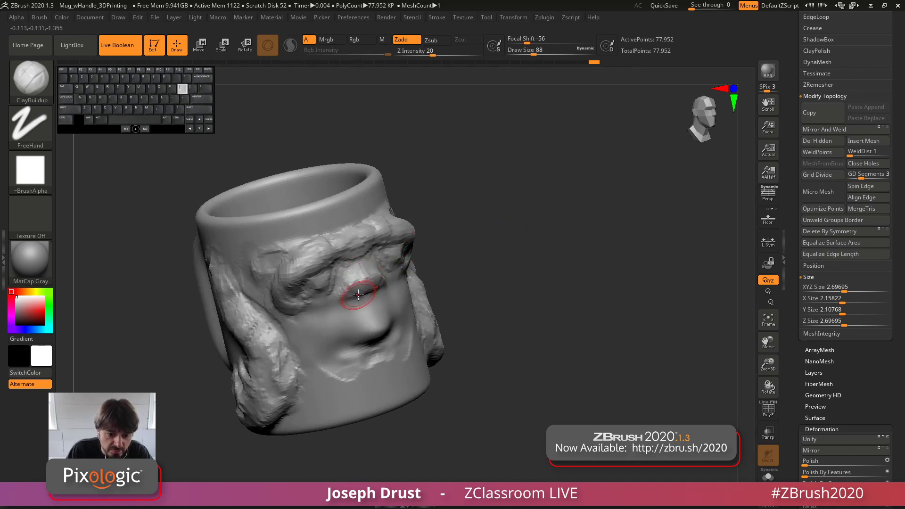
pyautogui.moveTo(465, 187); pyautogui.dragTo(374, 303)
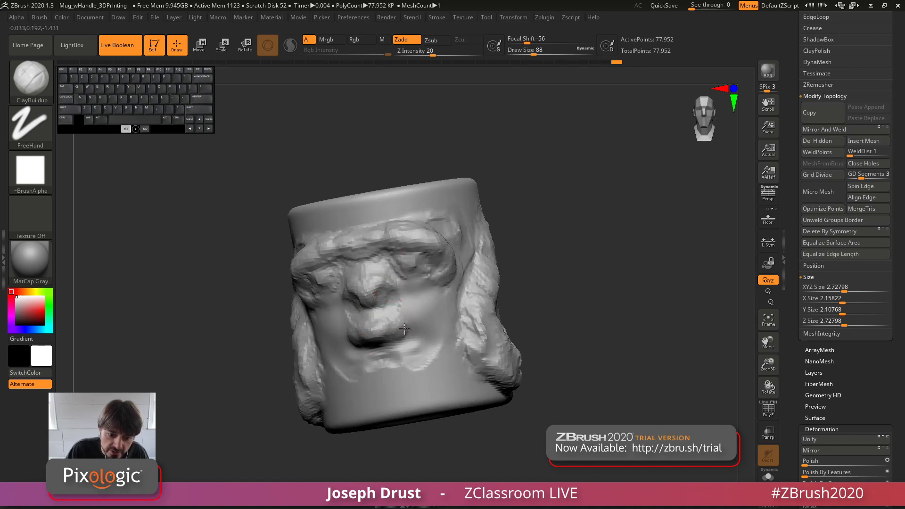
pyautogui.moveTo(394, 330); pyautogui.dragTo(462, 259)
pyautogui.moveTo(403, 322)
pyautogui.keyDown('alt'); pyautogui.mouseDown()
pyautogui.moveTo(414, 334)
pyautogui.moveTo(598, 182)
pyautogui.moveTo(364, 259)
pyautogui.mouseUp(); pyautogui.keyUp('alt')
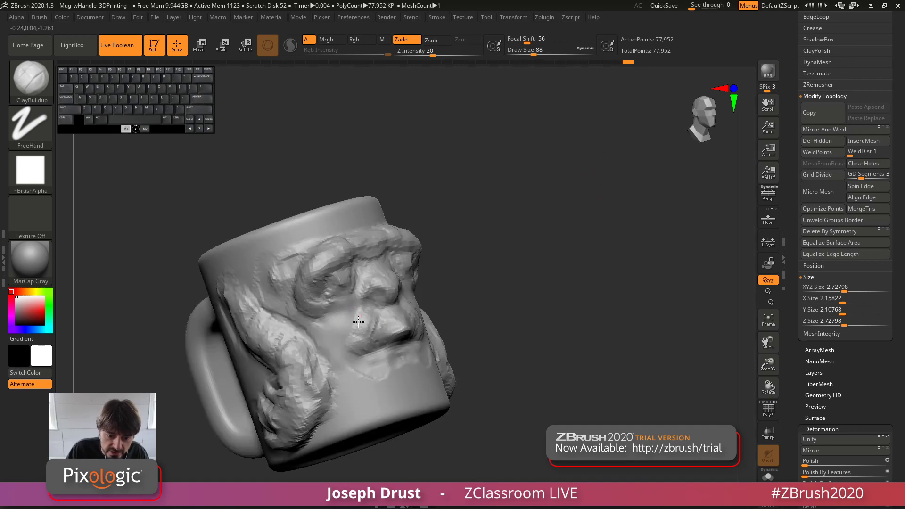
pyautogui.moveTo(370, 195)
pyautogui.mouseDown()
pyautogui.moveTo(556, 226)
pyautogui.moveTo(544, 210)
pyautogui.moveTo(570, 200)
pyautogui.moveTo(598, 204)
pyautogui.moveTo(588, 158)
pyautogui.moveTo(555, 140)
pyautogui.mouseUp()
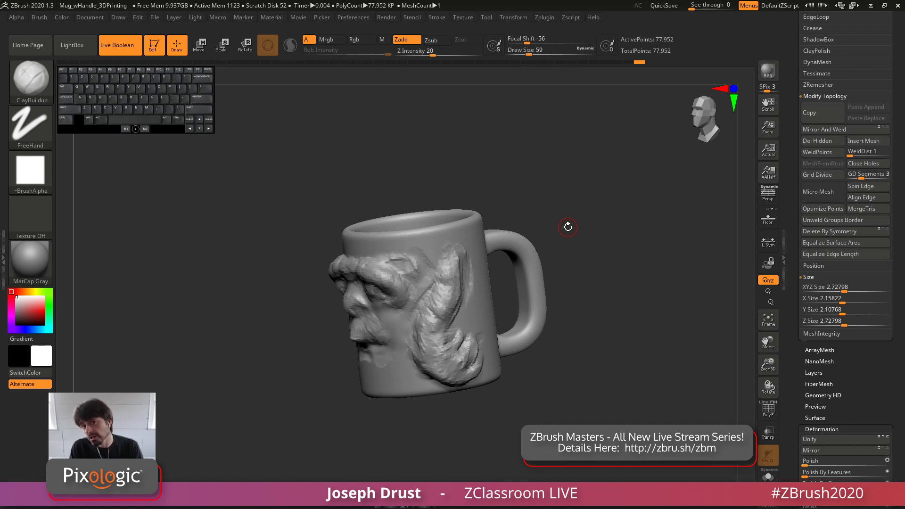
# Step: Carve and reshape the side strand, its upper end and its curl with a draw size of 97
pyautogui.moveTo(581, 237); pyautogui.dragTo(566, 238)
pyautogui.press('space')
pyautogui.moveTo(456, 265)
pyautogui.mouseDown()
pyautogui.moveTo(453, 294)
pyautogui.moveTo(415, 332)
pyautogui.mouseUp()
pyautogui.moveTo(543, 196); pyautogui.dragTo(527, 209)
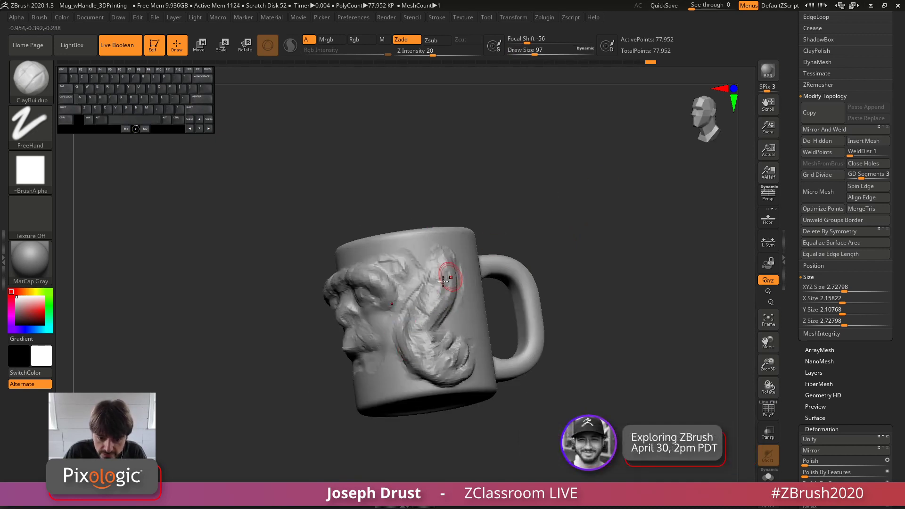
pyautogui.moveTo(556, 264); pyautogui.dragTo(588, 179)
pyautogui.moveTo(491, 280); pyautogui.dragTo(408, 356)
pyautogui.moveTo(525, 268); pyautogui.dragTo(427, 374)
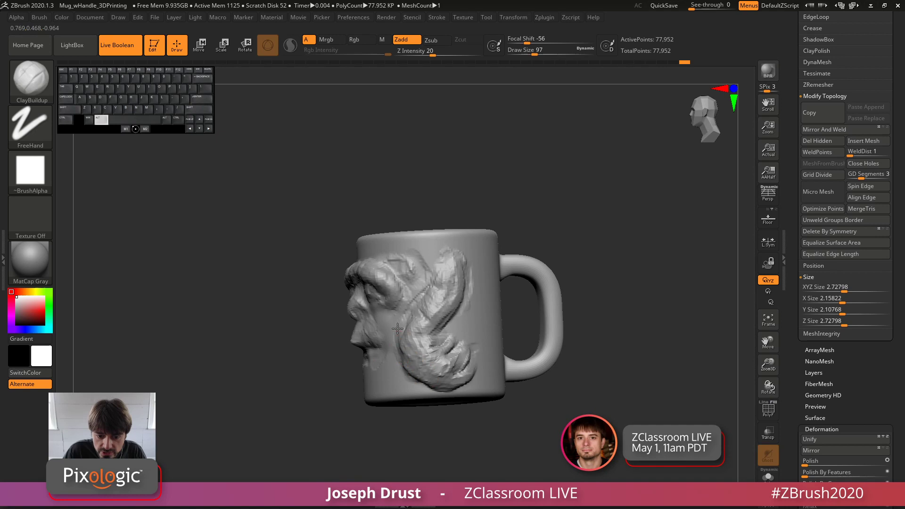
pyautogui.moveTo(419, 356); pyautogui.dragTo(481, 342)
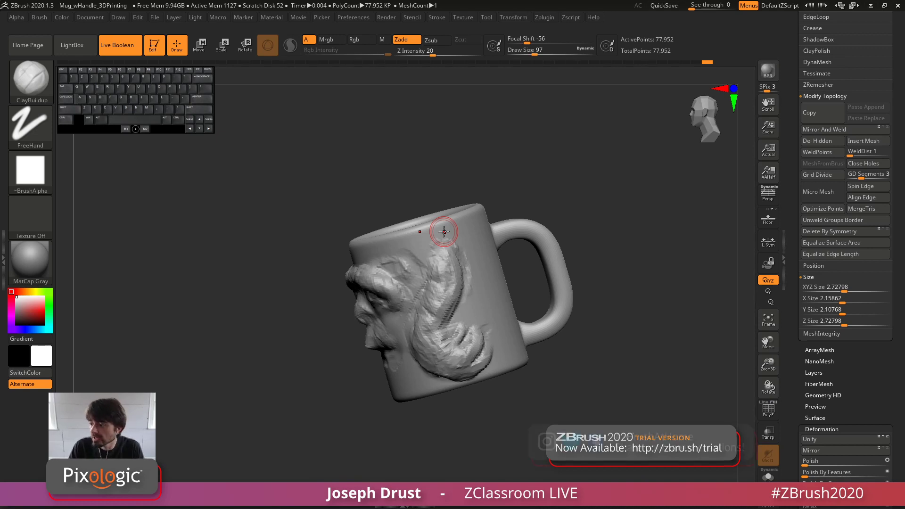
# Step: Quick-save the project and duplicate the sculpted mug subtool
pyautogui.scroll(10, 792, 254)
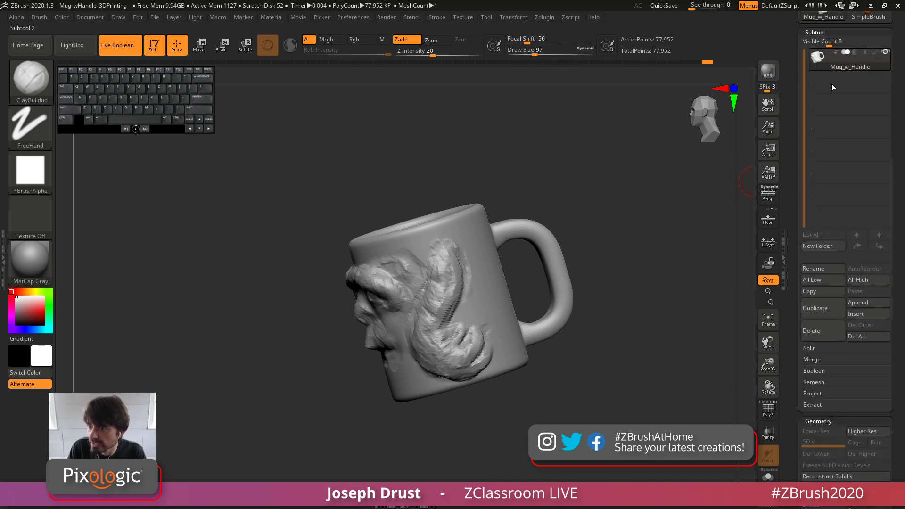
pyautogui.moveTo(661, 226); pyautogui.dragTo(634, 224)
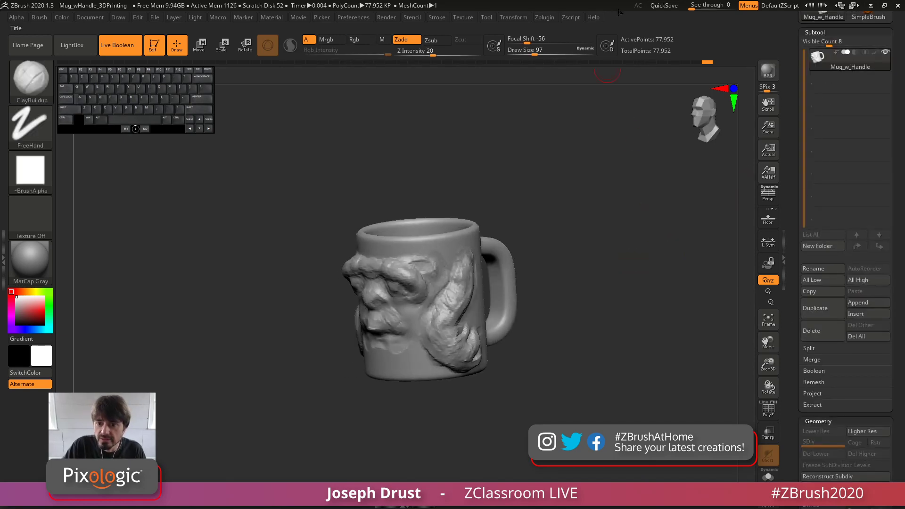
pyautogui.click(673, 5)
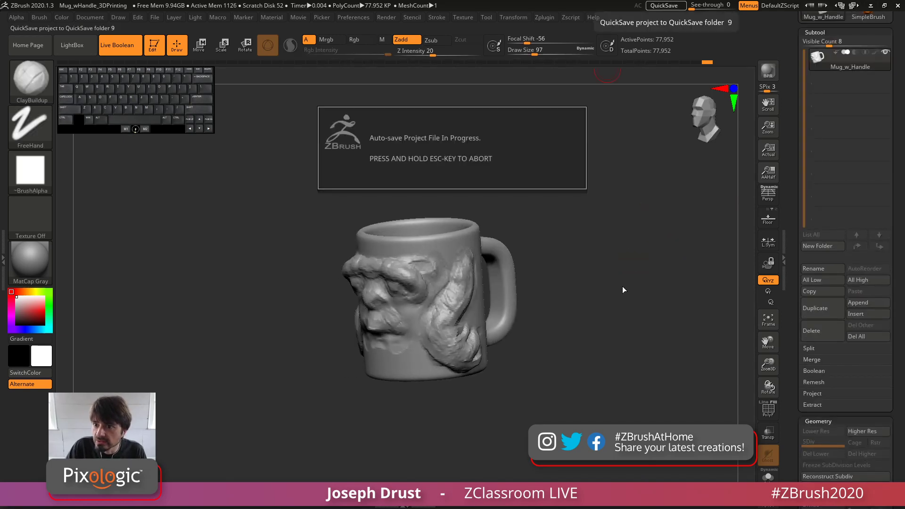
pyautogui.click(816, 310)
pyautogui.keyDown('alt'); pyautogui.moveTo(630, 213); pyautogui.dragTo(653, 228); pyautogui.keyUp('alt')
# Step: Morph the duplicate Mug_w_Handle1 fully back to the stored plain mug and delete its morph target
pyautogui.click(837, 67)
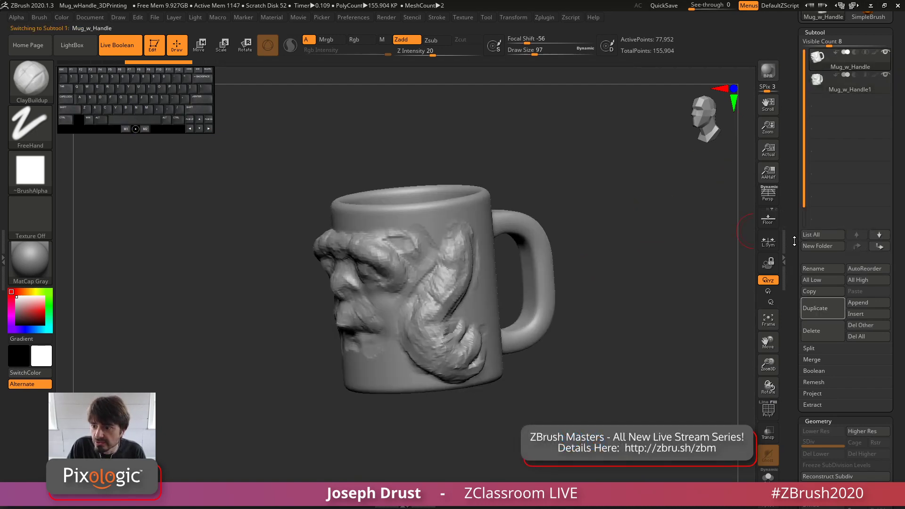
pyautogui.scroll(1, 844, 141)
pyautogui.click(847, 106)
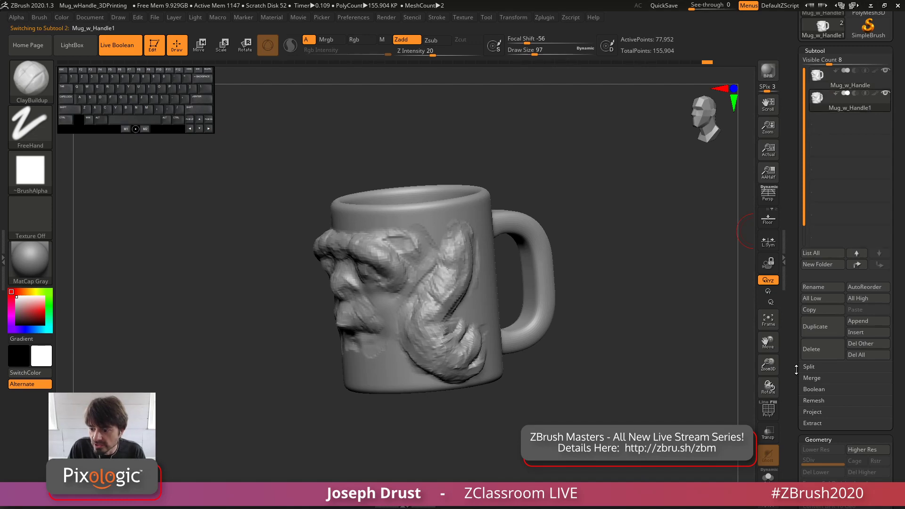
pyautogui.scroll(-10, 797, 371)
pyautogui.click(772, 476)
pyautogui.scroll(-10, 799, 353)
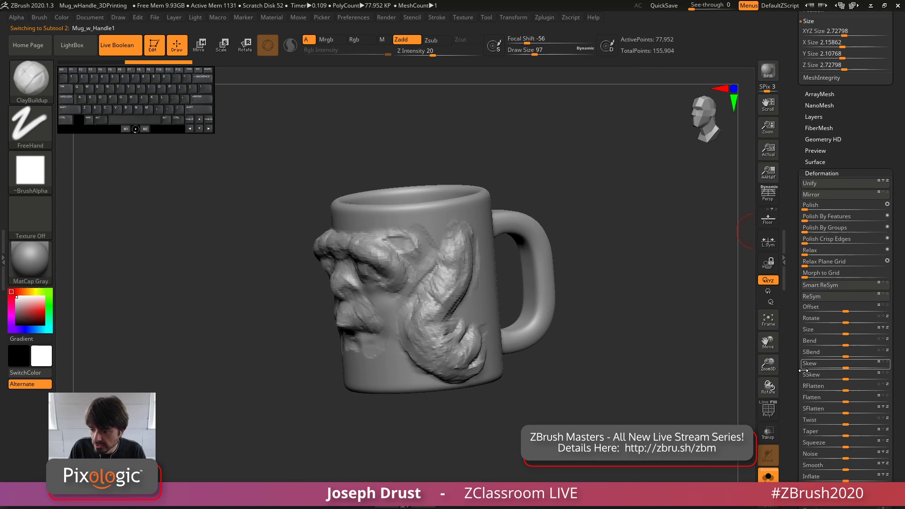
pyautogui.scroll(-6, 783, 338)
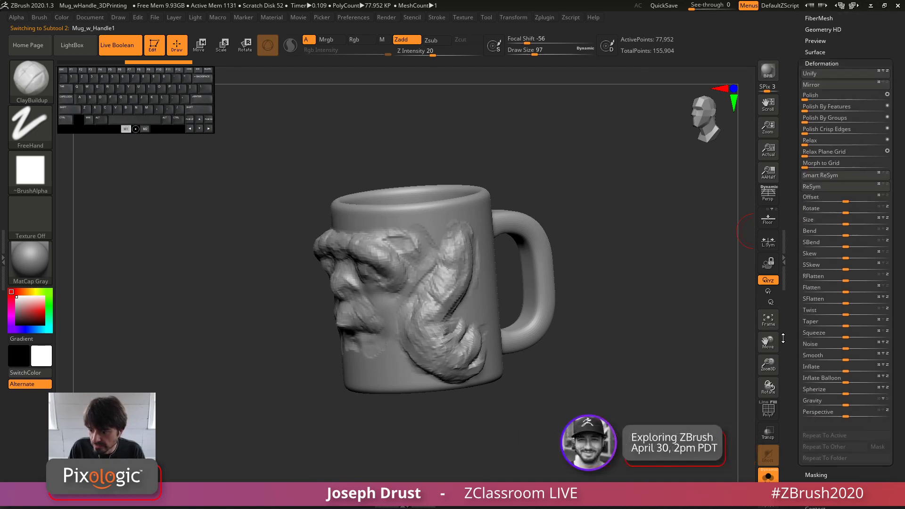
pyautogui.scroll(8, 783, 338)
pyautogui.click(809, 212)
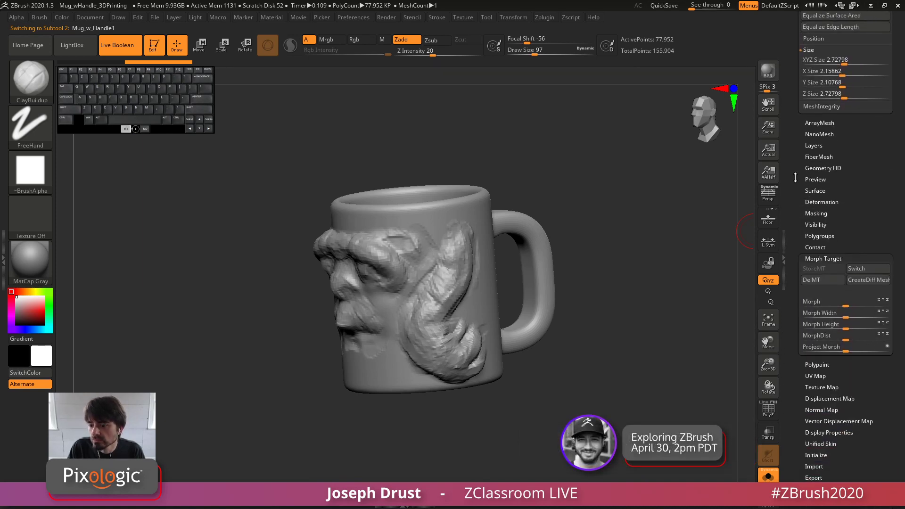
pyautogui.moveTo(850, 307)
pyautogui.mouseDown()
pyautogui.moveTo(888, 305)
pyautogui.moveTo(901, 293)
pyautogui.moveTo(842, 306)
pyautogui.moveTo(881, 305)
pyautogui.moveTo(797, 311)
pyautogui.moveTo(902, 302)
pyautogui.mouseUp()
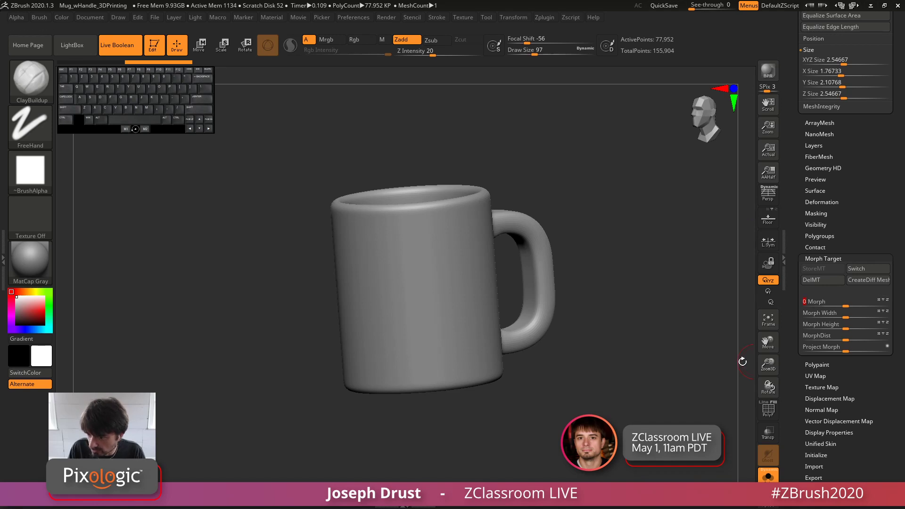
pyautogui.click(819, 279)
# Step: Examine how the sculpted mug overlaps the plain duplicate by switching between the two subtools
pyautogui.keyDown('shift'); pyautogui.moveTo(731, 287); pyautogui.dragTo(648, 321); pyautogui.keyUp('shift')
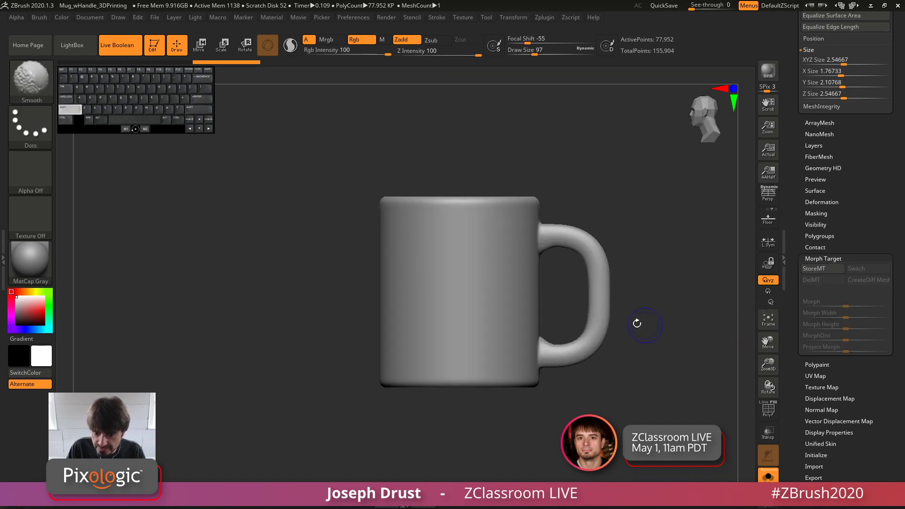
pyautogui.click(774, 475)
pyautogui.moveTo(799, 217); pyautogui.dragTo(797, 298)
pyautogui.moveTo(795, 245); pyautogui.dragTo(794, 334)
pyautogui.moveTo(792, 229); pyautogui.dragTo(796, 332)
pyautogui.moveTo(721, 284); pyautogui.dragTo(647, 248)
pyautogui.moveTo(848, 253)
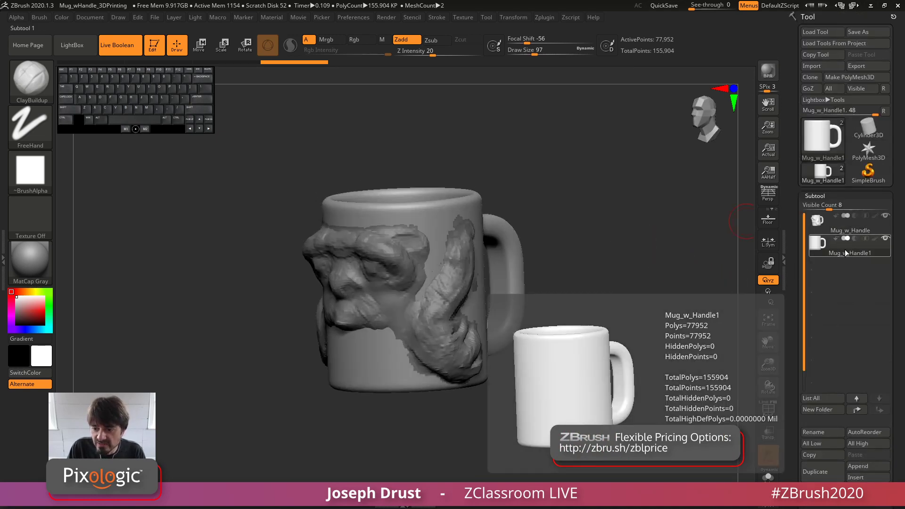
pyautogui.click(848, 225)
pyautogui.moveTo(672, 293)
pyautogui.mouseDown()
pyautogui.moveTo(693, 289)
pyautogui.moveTo(683, 287)
pyautogui.mouseUp()
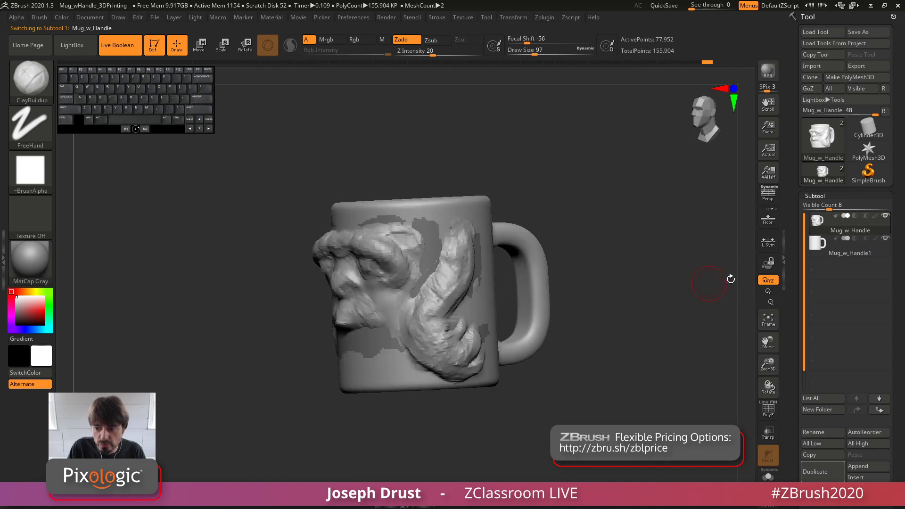
pyautogui.click(848, 244)
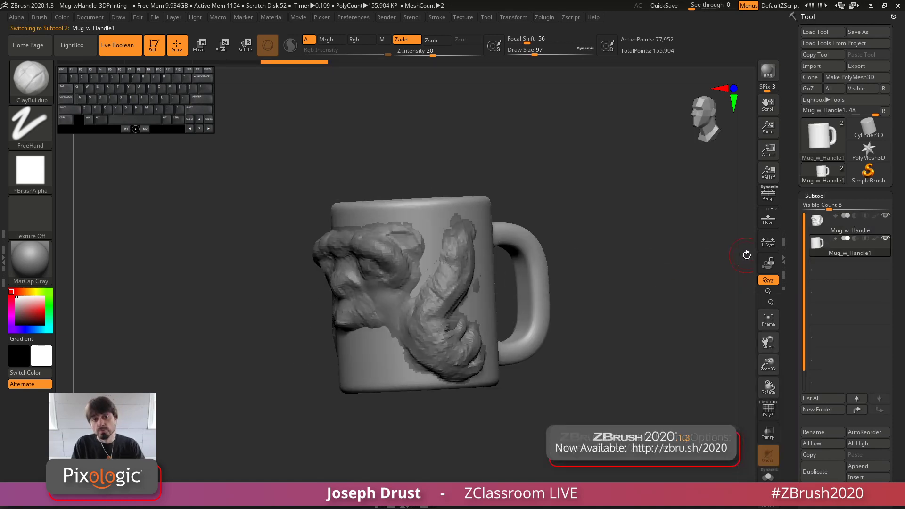
pyautogui.moveTo(651, 245); pyautogui.dragTo(665, 266)
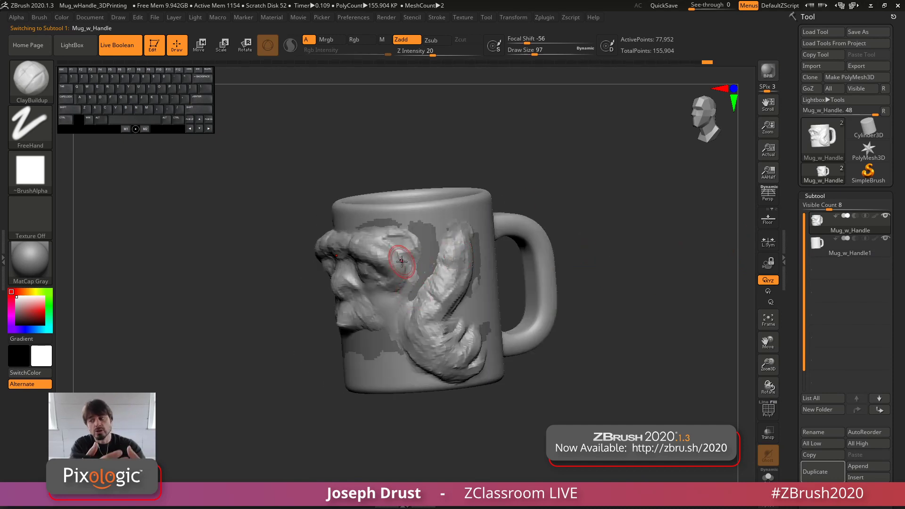
# Step: Carve down the mug surface behind the side strand, from its upper tip to its curl, with draw sizes of 51 and 68
pyautogui.moveTo(584, 204); pyautogui.dragTo(570, 199)
pyautogui.press('space')
pyautogui.click(503, 241)
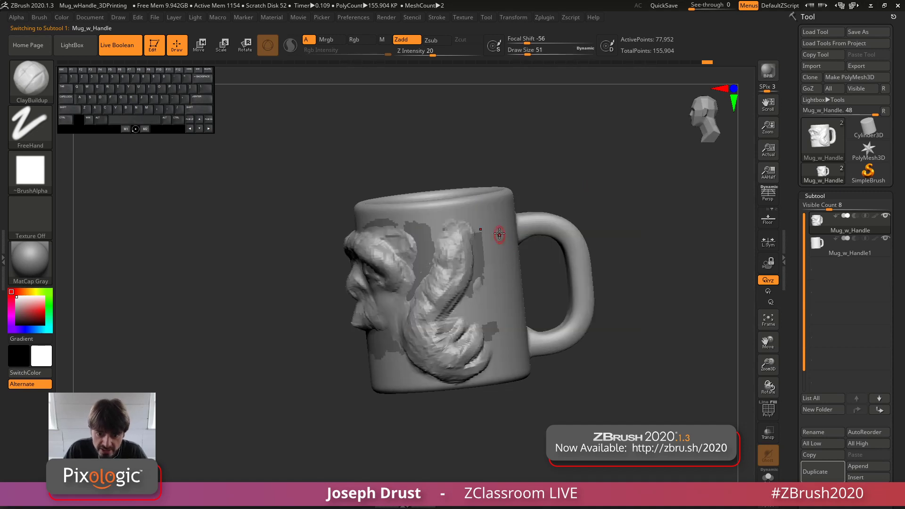
pyautogui.moveTo(468, 229); pyautogui.dragTo(470, 230)
pyautogui.moveTo(583, 168); pyautogui.dragTo(558, 154)
pyautogui.moveTo(456, 303)
pyautogui.keyDown('alt'); pyautogui.mouseDown()
pyautogui.moveTo(459, 296)
pyautogui.moveTo(473, 318)
pyautogui.mouseUp(); pyautogui.keyUp('alt')
pyautogui.moveTo(622, 226); pyautogui.dragTo(608, 245)
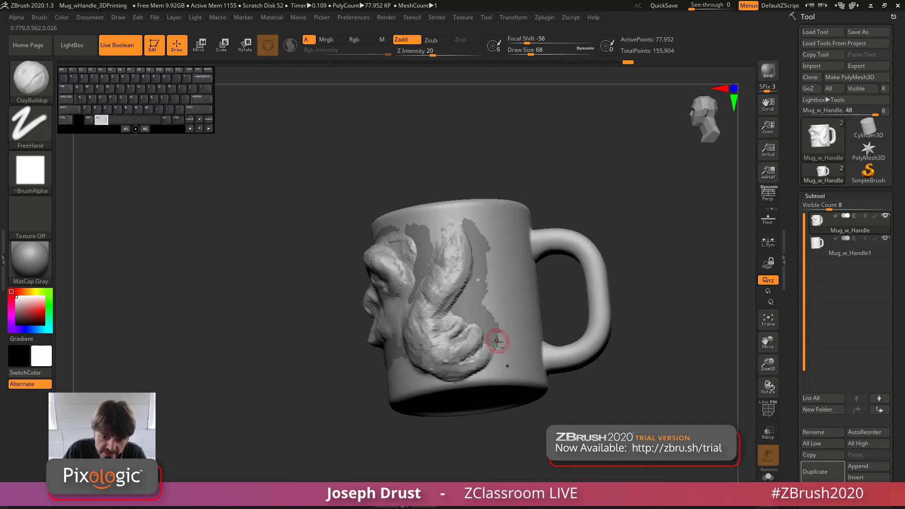
pyautogui.keyDown('alt'); pyautogui.moveTo(491, 337); pyautogui.dragTo(499, 352); pyautogui.keyUp('alt')
pyautogui.keyDown('alt'); pyautogui.moveTo(486, 287); pyautogui.dragTo(485, 268); pyautogui.keyUp('alt')
# Step: Carve down the surface between the strand and face, above the brow and below the mouth with a draw size of 68
pyautogui.moveTo(425, 163); pyautogui.dragTo(465, 187)
pyautogui.moveTo(416, 293)
pyautogui.keyDown('alt'); pyautogui.mouseDown()
pyautogui.moveTo(413, 315)
pyautogui.moveTo(438, 229)
pyautogui.moveTo(463, 216)
pyautogui.mouseUp(); pyautogui.keyUp('alt')
pyautogui.keyDown('alt'); pyautogui.moveTo(427, 276); pyautogui.dragTo(415, 305); pyautogui.keyUp('alt')
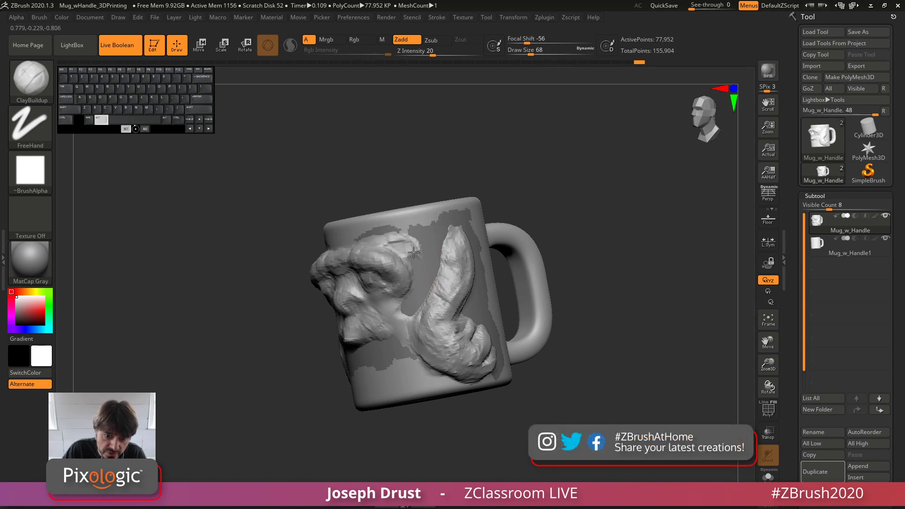
pyautogui.moveTo(508, 148)
pyautogui.mouseDown()
pyautogui.moveTo(309, 283)
pyautogui.moveTo(334, 247)
pyautogui.moveTo(373, 239)
pyautogui.mouseUp()
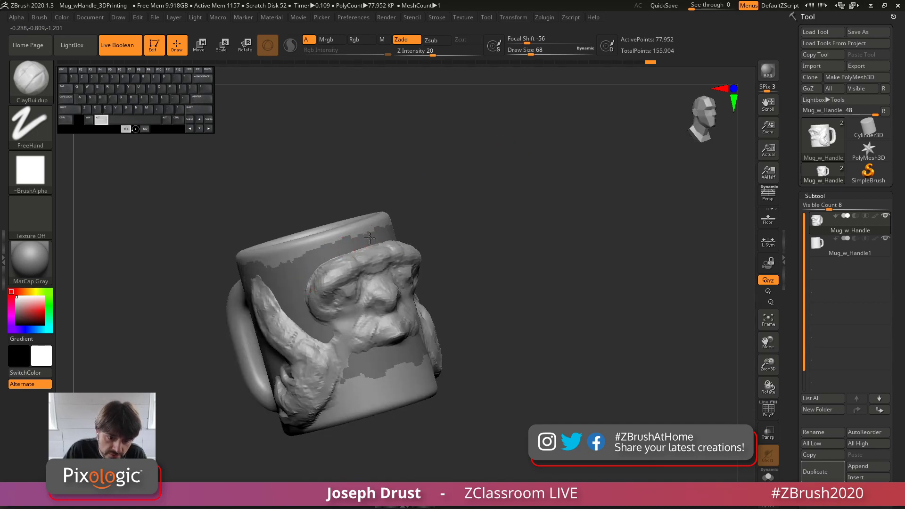
pyautogui.moveTo(314, 344)
pyautogui.keyDown('alt'); pyautogui.mouseDown()
pyautogui.moveTo(345, 359)
pyautogui.moveTo(342, 333)
pyautogui.moveTo(375, 341)
pyautogui.mouseUp(); pyautogui.keyUp('alt')
pyautogui.moveTo(513, 275); pyautogui.dragTo(358, 357)
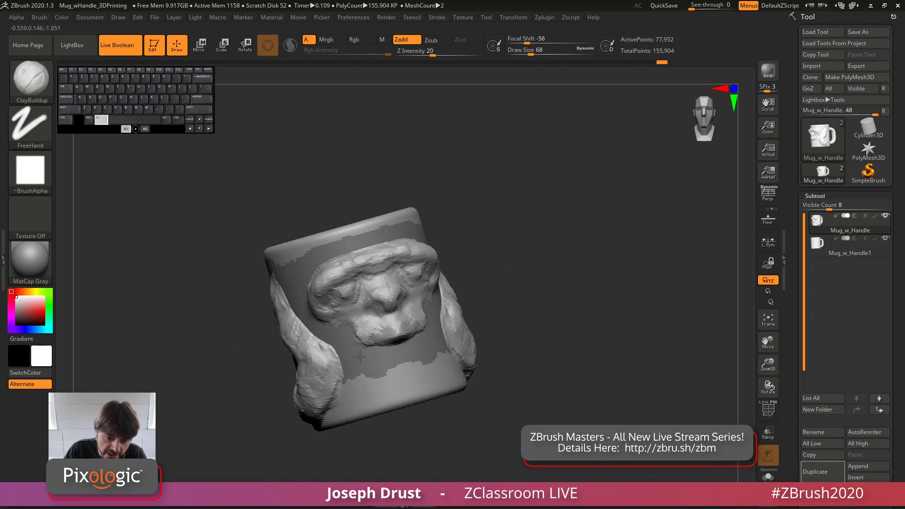
pyautogui.moveTo(530, 299); pyautogui.dragTo(646, 264)
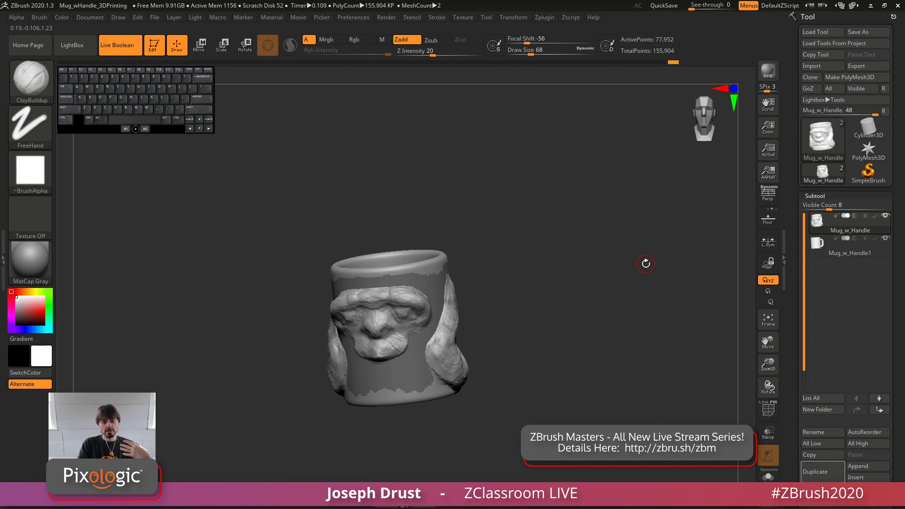
# Step: Turn on the paint display for both subtools, preview the SkinShade4 material, and choose the Flat Color material
pyautogui.press('shift')
pyautogui.keyDown('shift'); pyautogui.click(875, 216); pyautogui.keyUp('shift')
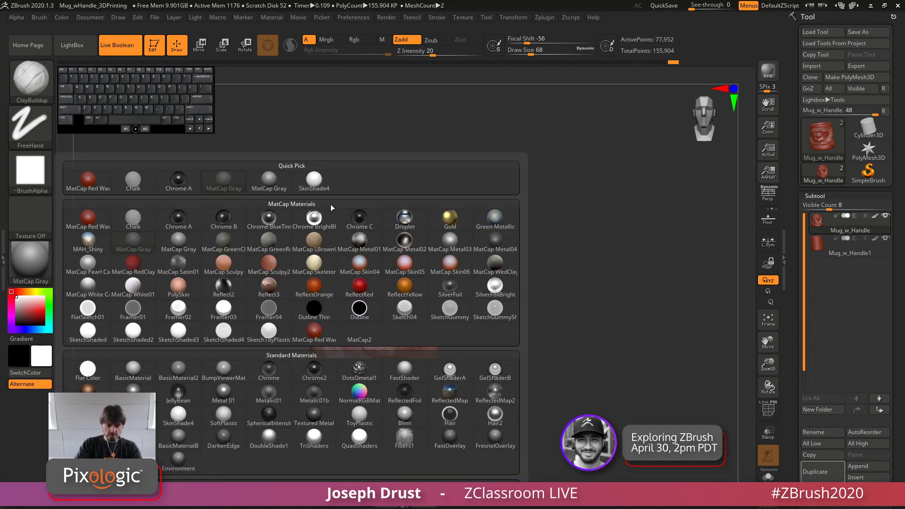
pyautogui.click(316, 180)
pyautogui.keyDown('alt'); pyautogui.moveTo(582, 190); pyautogui.dragTo(593, 141); pyautogui.keyUp('alt')
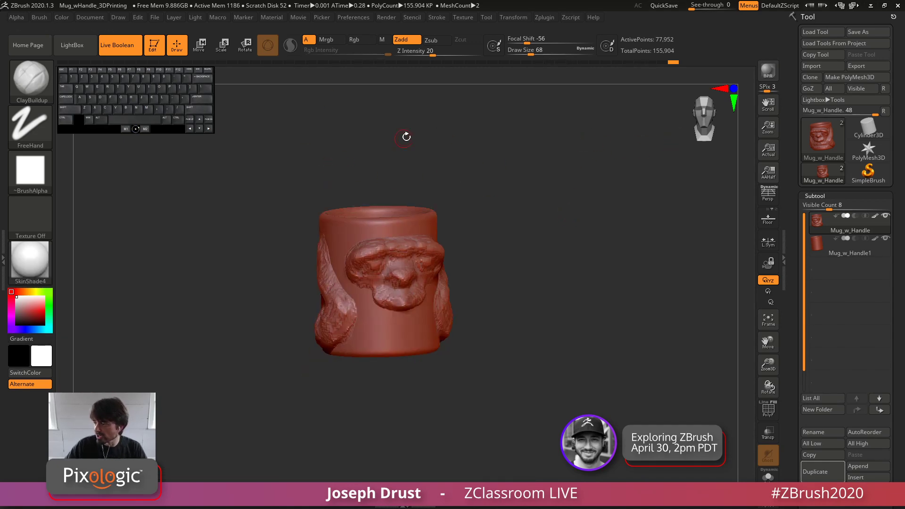
pyautogui.click(35, 275)
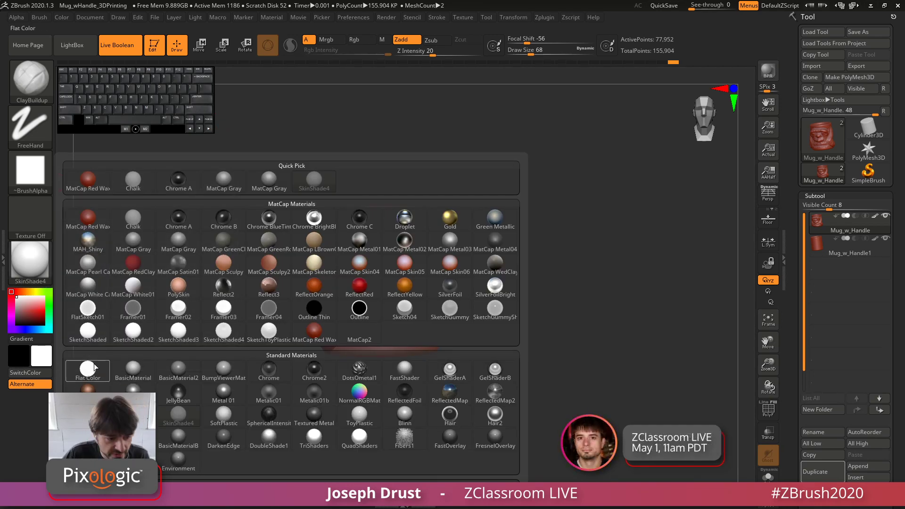
pyautogui.click(85, 377)
pyautogui.moveTo(639, 261); pyautogui.dragTo(670, 234)
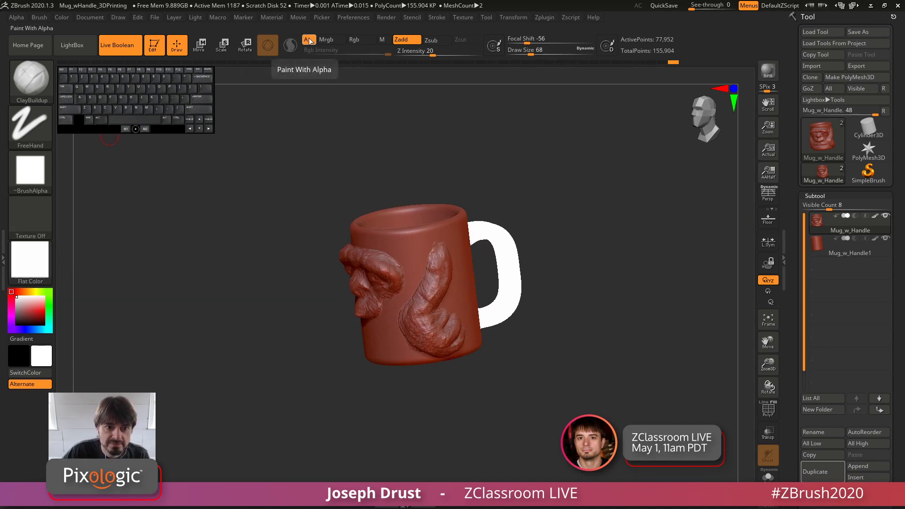
# Step: Fill both mug subtools with the Flat Color material only, and set the active material to MatCap Gray
pyautogui.click(383, 40)
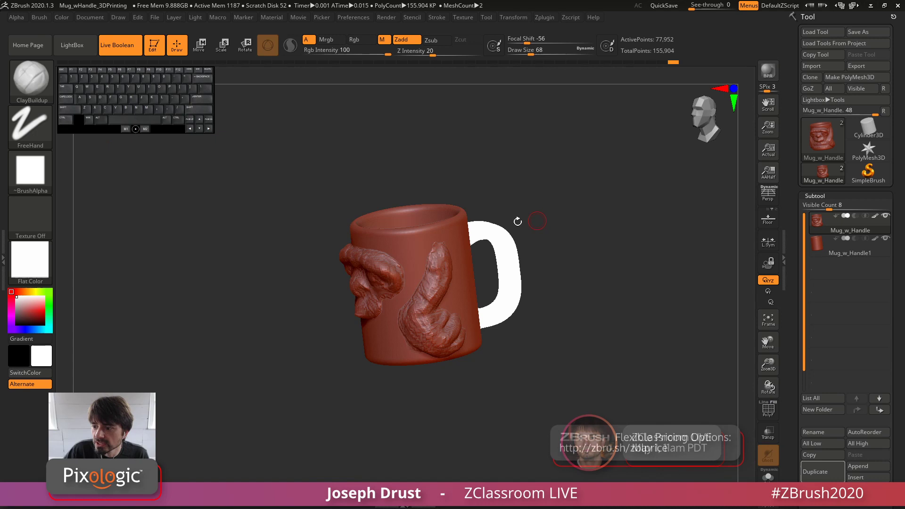
pyautogui.click(63, 19)
pyautogui.click(92, 219)
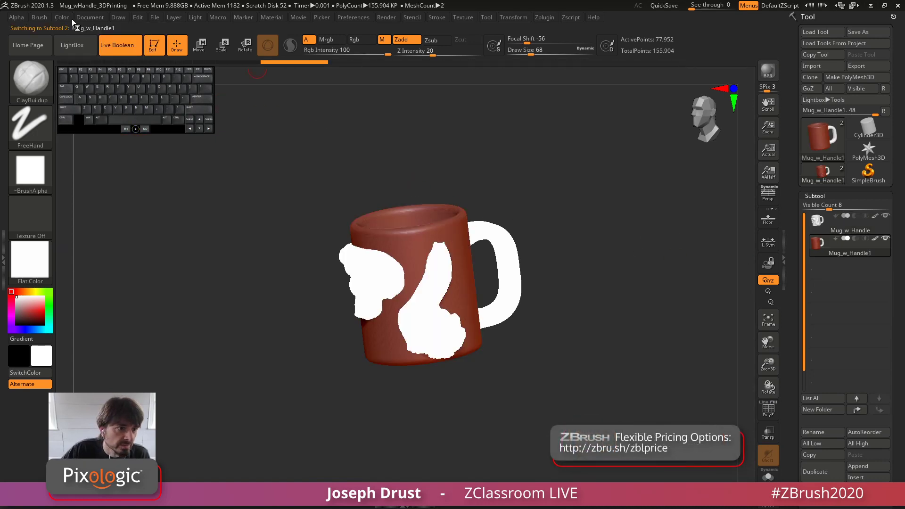
pyautogui.click(64, 18)
pyautogui.click(92, 219)
pyautogui.click(27, 262)
pyautogui.click(362, 182)
pyautogui.moveTo(596, 228); pyautogui.dragTo(613, 240)
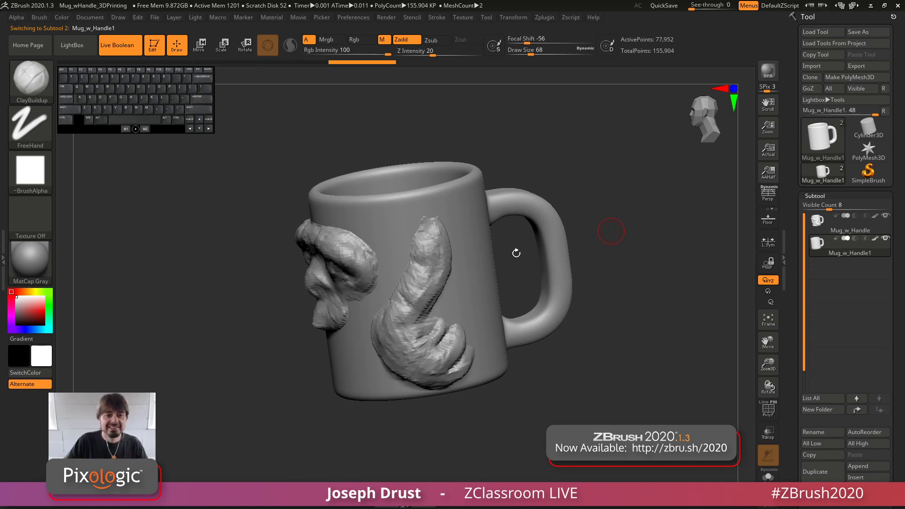
# Step: Select the sculpted mug and carve the surface around the side strand's upper tip
pyautogui.moveTo(615, 184); pyautogui.dragTo(437, 273)
pyautogui.press('ctrl')
pyautogui.press('ctrl')
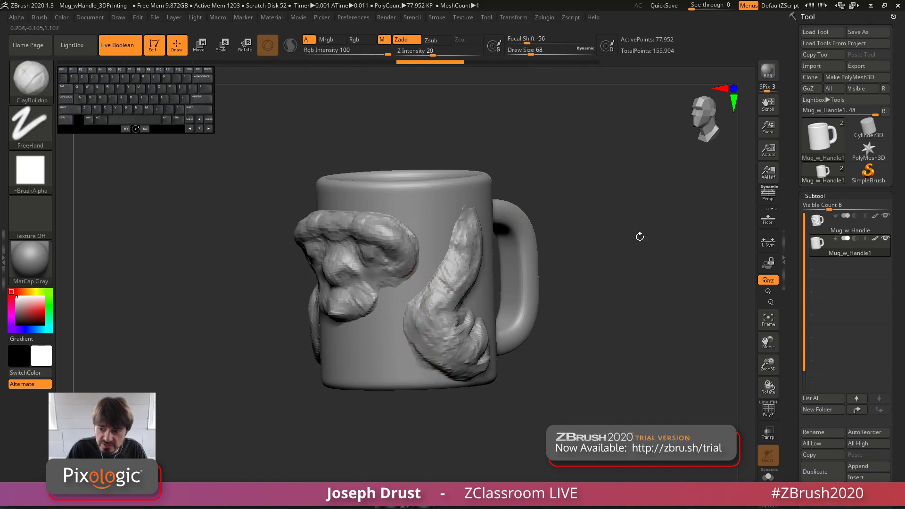
pyautogui.keyDown('alt'); pyautogui.click(389, 367); pyautogui.keyUp('alt')
pyautogui.keyDown('alt'); pyautogui.click(402, 339); pyautogui.keyUp('alt')
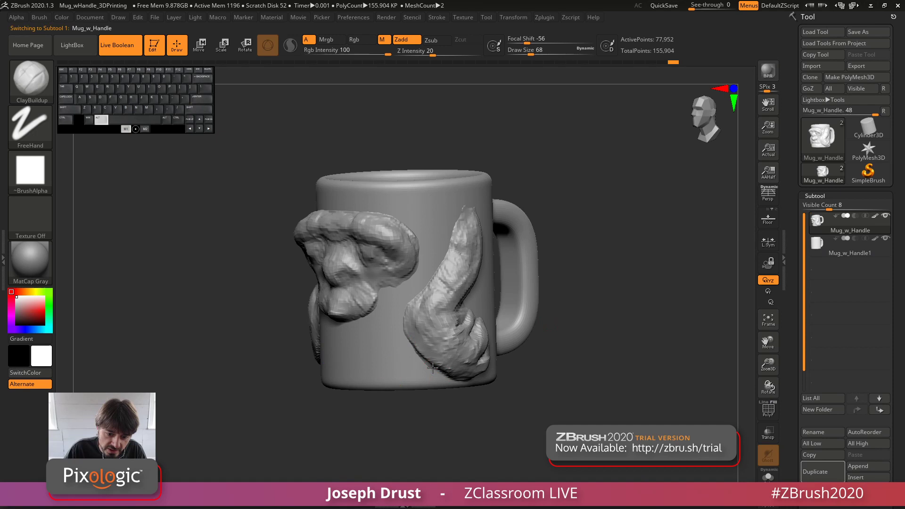
pyautogui.keyDown('alt'); pyautogui.click(457, 216); pyautogui.keyUp('alt')
pyautogui.moveTo(456, 217); pyautogui.dragTo(465, 201)
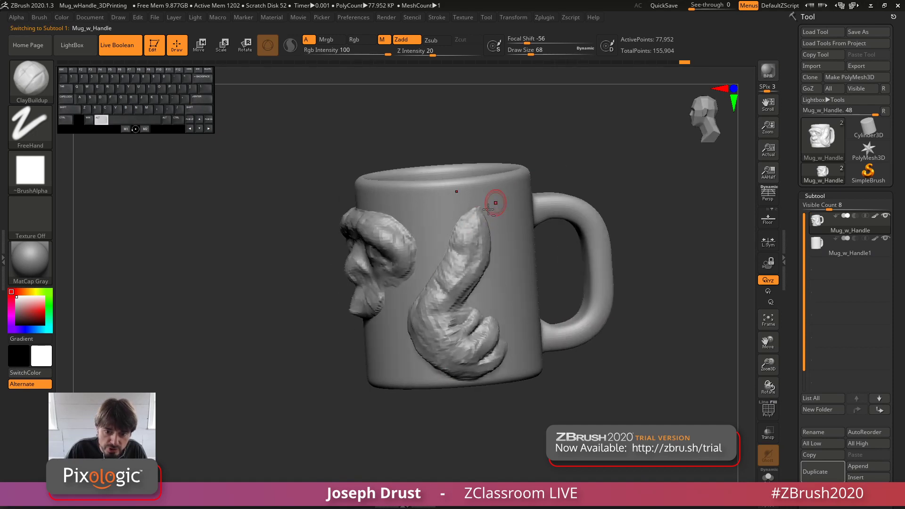
pyautogui.moveTo(608, 201)
pyautogui.mouseDown()
pyautogui.moveTo(632, 198)
pyautogui.moveTo(595, 195)
pyautogui.mouseUp()
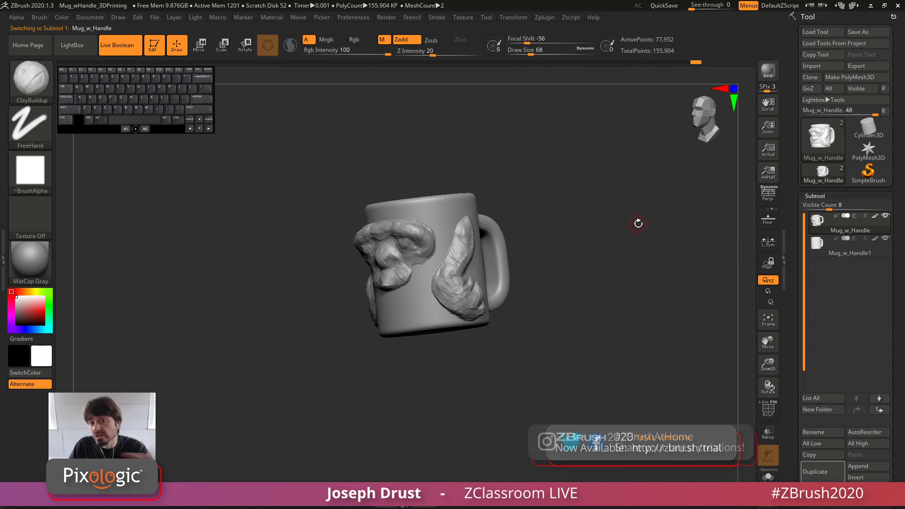
# Step: Hide the plain duplicate Mug_w_Handle1 and keep the sculpted Mug_w_Handle as the active subtool
pyautogui.click(886, 239)
pyautogui.click(858, 226)
pyautogui.moveTo(664, 236); pyautogui.dragTo(734, 224)
pyautogui.click(808, 240)
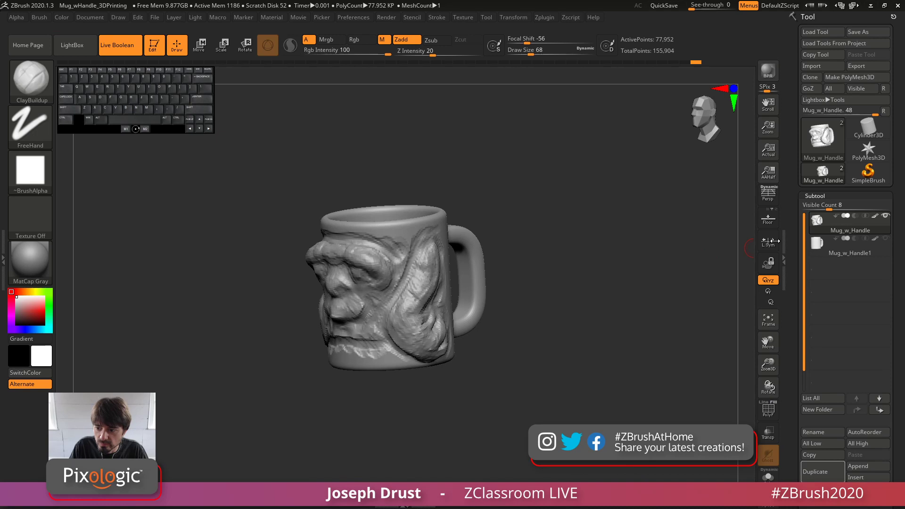
pyautogui.moveTo(653, 264); pyautogui.dragTo(410, 204)
# Step: Restore the carved surface behind the side strand to the plain mug using the Morph brush with a draw size of 87
pyautogui.press('b')
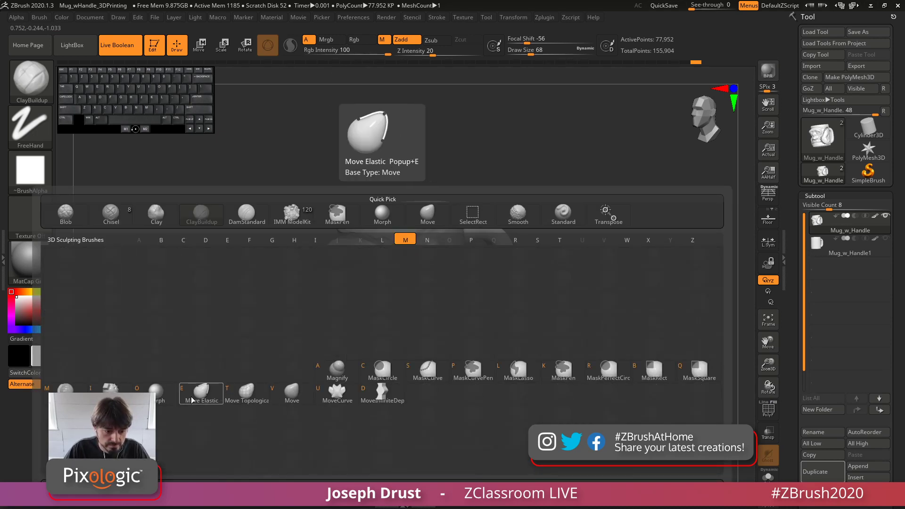
pyautogui.click(158, 392)
pyautogui.press('space')
pyautogui.moveTo(323, 294); pyautogui.dragTo(446, 240)
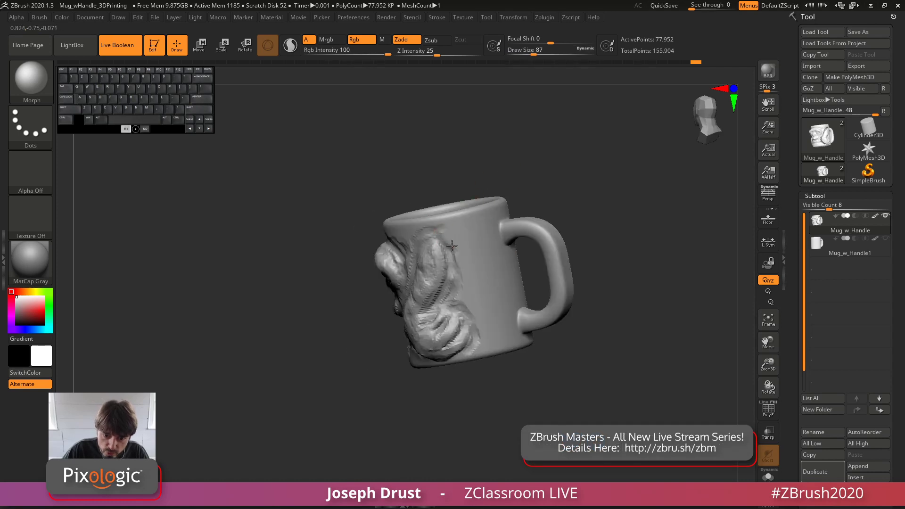
pyautogui.moveTo(542, 194)
pyautogui.mouseDown()
pyautogui.moveTo(583, 156)
pyautogui.moveTo(451, 305)
pyautogui.moveTo(493, 366)
pyautogui.mouseUp()
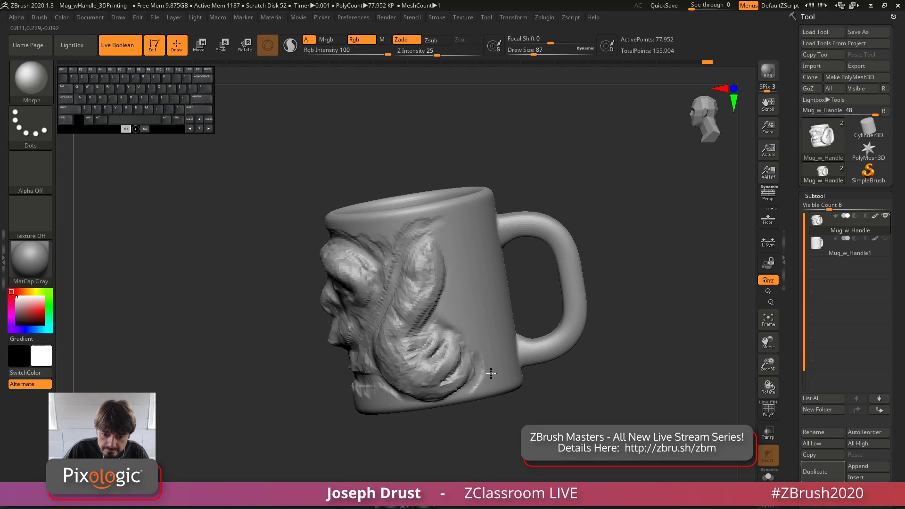
pyautogui.moveTo(570, 196)
pyautogui.mouseDown()
pyautogui.moveTo(426, 225)
pyautogui.moveTo(432, 262)
pyautogui.moveTo(373, 257)
pyautogui.moveTo(374, 294)
pyautogui.mouseUp()
# Step: Morph the carved gap between the side strand and the face back to the plain mug with a smaller brush
pyautogui.press('[')
pyautogui.press('[')
pyautogui.press('[')
pyautogui.moveTo(432, 224)
pyautogui.mouseDown()
pyautogui.moveTo(383, 285)
pyautogui.moveTo(374, 322)
pyautogui.mouseUp()
pyautogui.moveTo(392, 287); pyautogui.dragTo(330, 358)
# Step: Morph the carved area below the mouth back to the plain mug with a draw size of 83
pyautogui.moveTo(499, 216)
pyautogui.mouseDown()
pyautogui.moveTo(552, 157)
pyautogui.moveTo(387, 422)
pyautogui.mouseUp()
pyautogui.press(']')
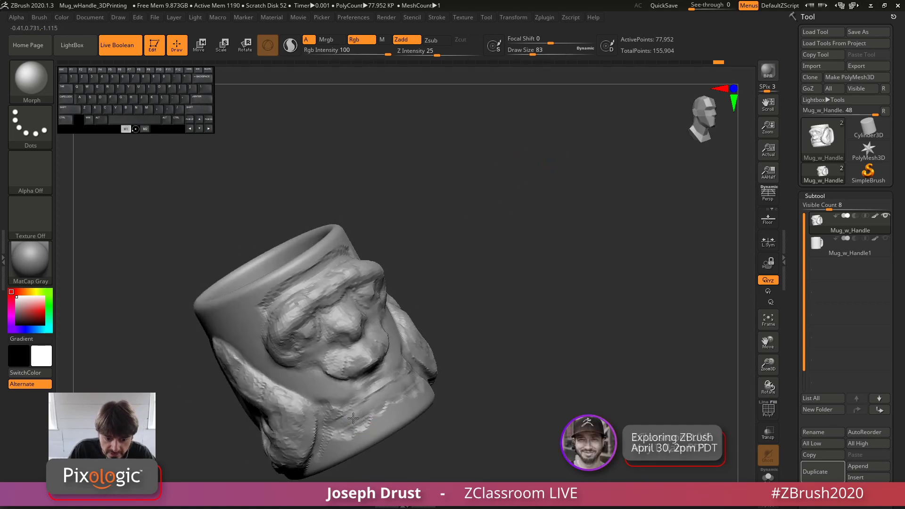
pyautogui.moveTo(367, 390); pyautogui.dragTo(372, 411)
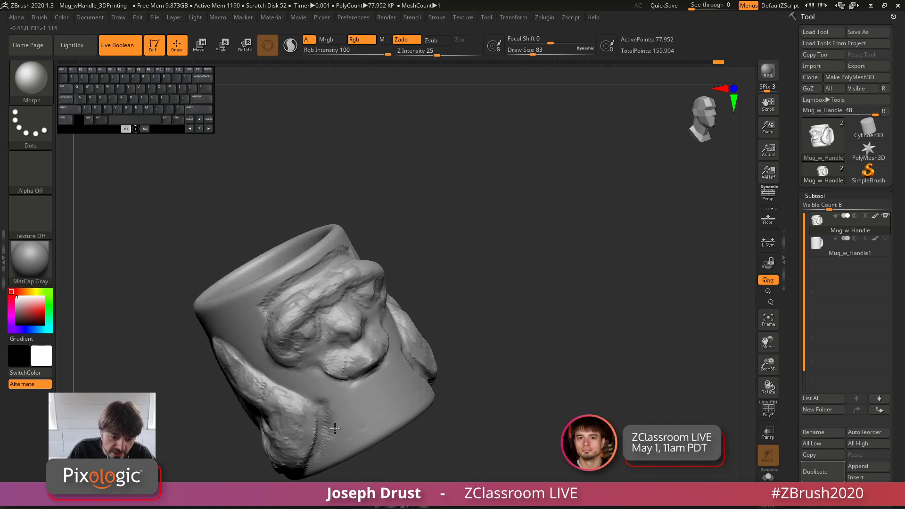
pyautogui.moveTo(407, 300); pyautogui.dragTo(380, 335)
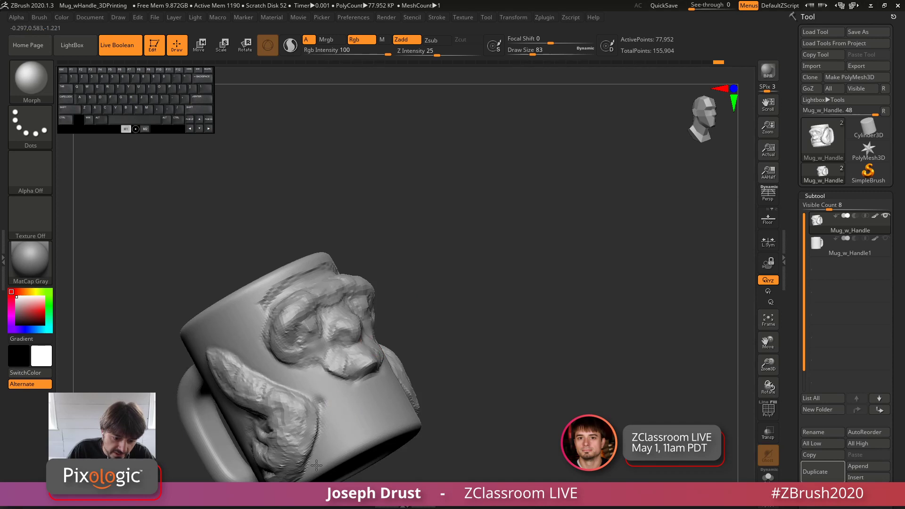
# Step: Morph the surface above the brow and beside the face back to the plain mug with a draw size of 75
pyautogui.moveTo(448, 255); pyautogui.dragTo(263, 354)
pyautogui.moveTo(302, 255); pyautogui.dragTo(253, 317)
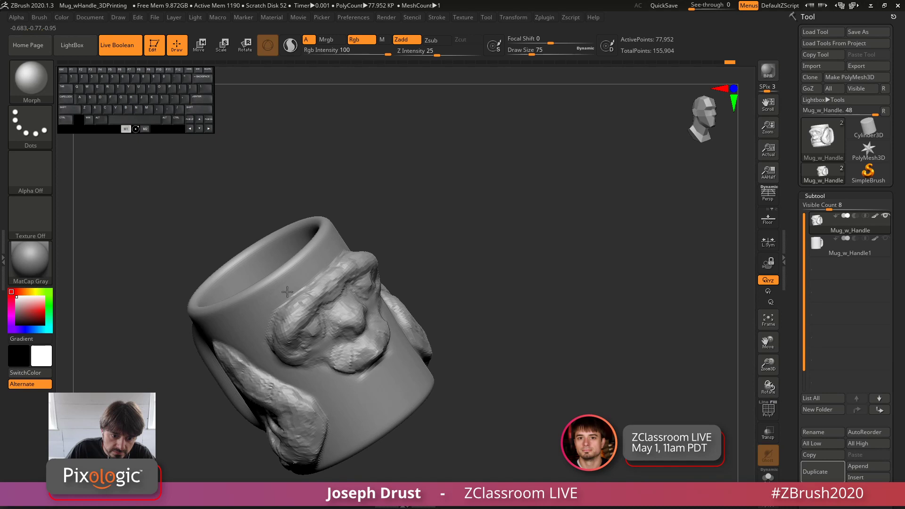
pyautogui.moveTo(267, 313); pyautogui.dragTo(275, 354)
pyautogui.moveTo(363, 386)
pyautogui.mouseDown()
pyautogui.moveTo(376, 367)
pyautogui.moveTo(314, 370)
pyautogui.mouseUp()
pyautogui.moveTo(500, 243)
pyautogui.mouseDown()
pyautogui.moveTo(388, 307)
pyautogui.moveTo(376, 347)
pyautogui.mouseUp()
# Step: Smooth the side of the face and the edges of the side strand where they meet the mug
pyautogui.press('shift')
pyautogui.keyDown('shift'); pyautogui.moveTo(407, 291); pyautogui.dragTo(409, 285); pyautogui.keyUp('shift')
pyautogui.moveTo(441, 111); pyautogui.dragTo(503, 170)
pyautogui.keyDown('shift'); pyautogui.moveTo(253, 348); pyautogui.dragTo(272, 362); pyautogui.keyUp('shift')
pyautogui.keyDown('shift'); pyautogui.moveTo(263, 299); pyautogui.dragTo(312, 274); pyautogui.keyUp('shift')
pyautogui.moveTo(410, 221)
pyautogui.keyDown('alt'); pyautogui.mouseDown()
pyautogui.moveTo(425, 176)
pyautogui.moveTo(460, 163)
pyautogui.mouseUp(); pyautogui.keyUp('alt')
pyautogui.moveTo(263, 378)
pyautogui.keyDown('shift'); pyautogui.mouseDown()
pyautogui.moveTo(255, 374)
pyautogui.moveTo(249, 395)
pyautogui.mouseUp(); pyautogui.keyUp('shift')
# Step: Morph the surface around the underside of the strand's curl back to the plain mug with a draw size of 67
pyautogui.press('[')
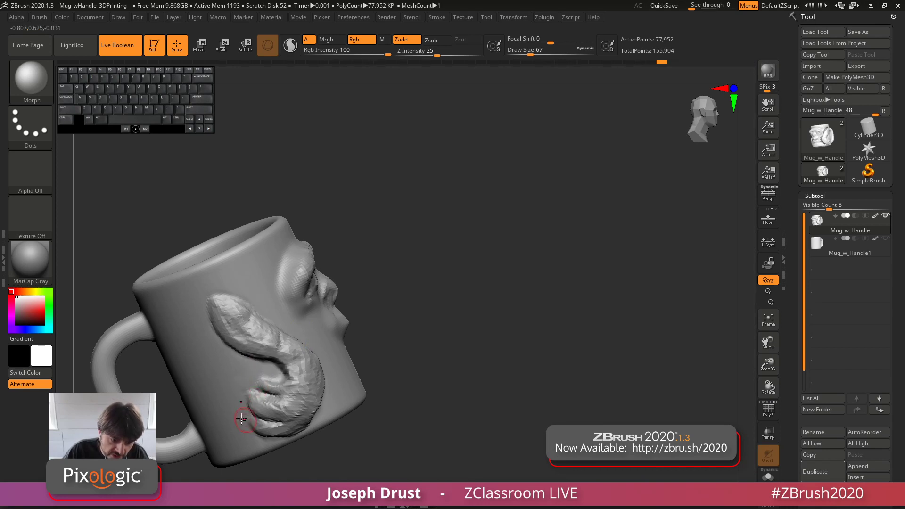
pyautogui.moveTo(368, 284); pyautogui.dragTo(373, 251)
pyautogui.moveTo(257, 439); pyautogui.dragTo(324, 413)
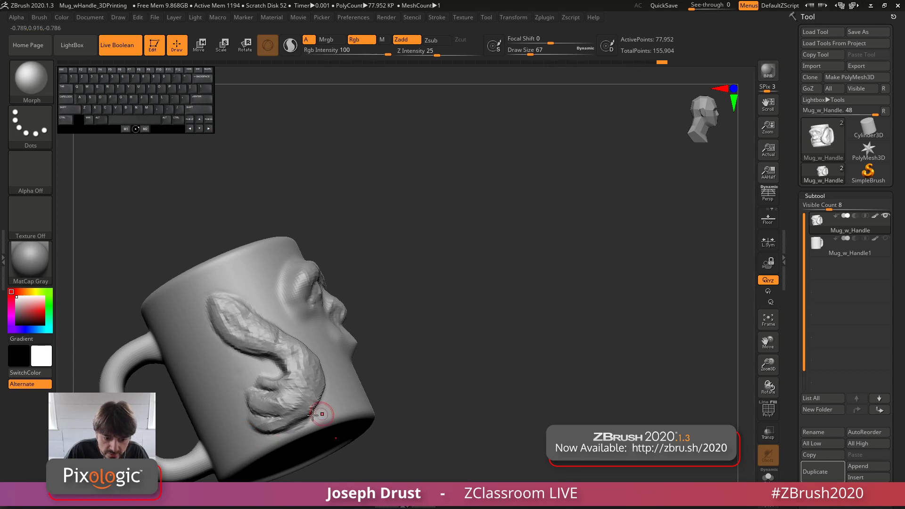
pyautogui.moveTo(382, 313); pyautogui.dragTo(426, 296)
# Step: Smooth the side strand from its curl to its upper end and clean its outline with the Morph brush
pyautogui.moveTo(260, 432)
pyautogui.keyDown('shift'); pyautogui.mouseDown()
pyautogui.moveTo(306, 413)
pyautogui.moveTo(324, 377)
pyautogui.mouseUp(); pyautogui.keyUp('shift')
pyautogui.moveTo(423, 263); pyautogui.dragTo(389, 280)
pyautogui.moveTo(318, 411)
pyautogui.mouseDown()
pyautogui.moveTo(328, 354)
pyautogui.moveTo(324, 373)
pyautogui.moveTo(288, 325)
pyautogui.mouseUp()
pyautogui.moveTo(434, 283); pyautogui.dragTo(476, 277)
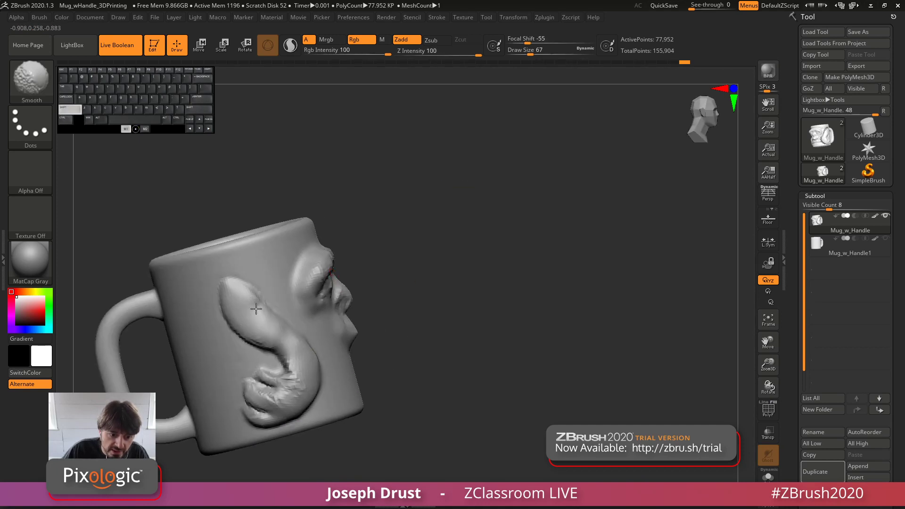
pyautogui.keyDown('shift'); pyautogui.moveTo(227, 283); pyautogui.dragTo(294, 394); pyautogui.keyUp('shift')
pyautogui.moveTo(396, 250); pyautogui.dragTo(252, 329)
# Step: Morph the inner hollow and folds of the strand's curl toward the plain mug with draw sizes of 55 and 47
pyautogui.moveTo(521, 262)
pyautogui.mouseDown()
pyautogui.moveTo(443, 297)
pyautogui.moveTo(449, 358)
pyautogui.moveTo(428, 339)
pyautogui.moveTo(475, 367)
pyautogui.moveTo(430, 358)
pyautogui.moveTo(406, 324)
pyautogui.moveTo(436, 208)
pyautogui.mouseUp()
pyautogui.rightClick(365, 339)
pyautogui.moveTo(495, 213); pyautogui.dragTo(473, 211, button='right')
pyautogui.moveTo(474, 220)
pyautogui.mouseDown()
pyautogui.moveTo(478, 273)
pyautogui.moveTo(434, 212)
pyautogui.mouseUp()
pyautogui.press('[')
pyautogui.moveTo(463, 307); pyautogui.dragTo(456, 311)
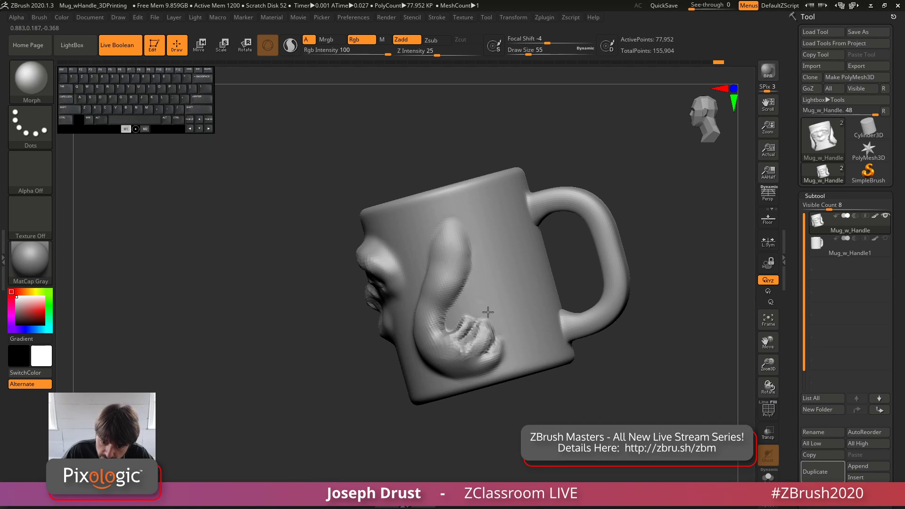
pyautogui.press('[')
pyautogui.moveTo(488, 351); pyautogui.dragTo(468, 338)
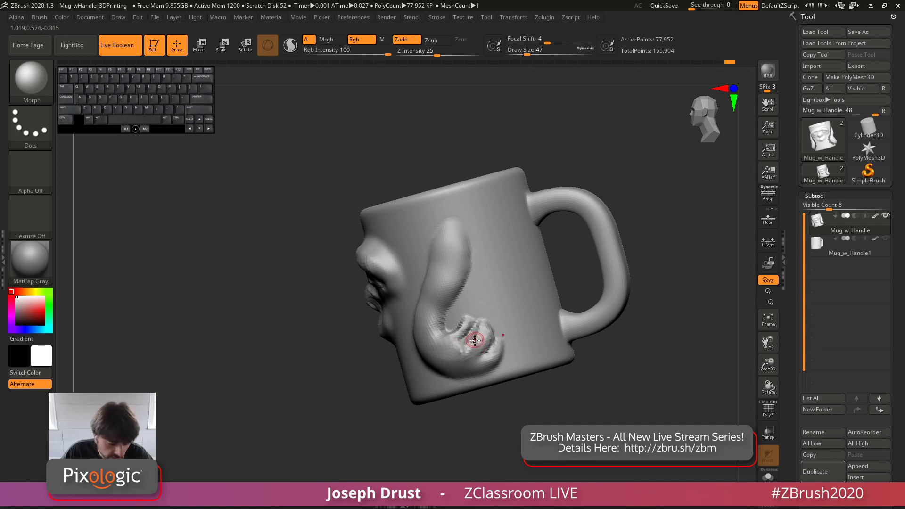
# Step: Switch to the ClayBuildup brush and smooth the folds at the end of the strand's curl
pyautogui.press('b')
pyautogui.press('c')
pyautogui.press('b')
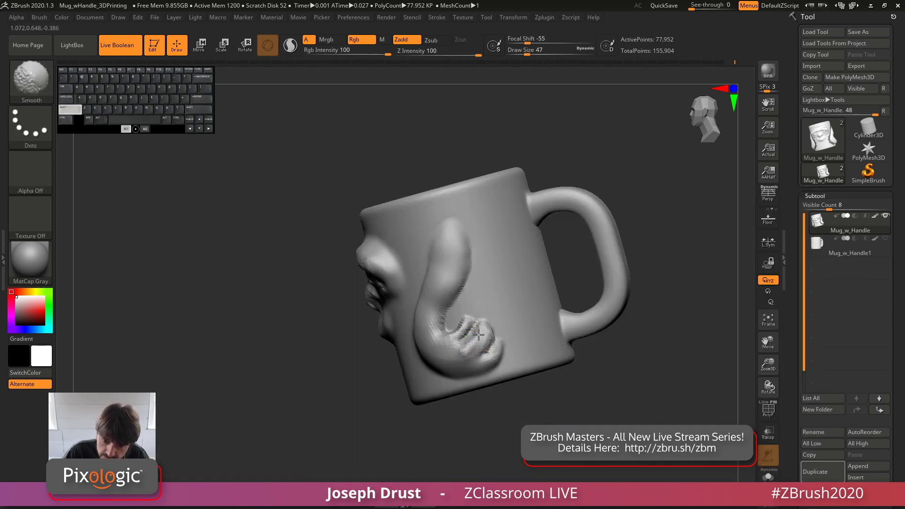
pyautogui.moveTo(476, 356); pyautogui.dragTo(446, 325, button='right')
pyautogui.keyDown('shift'); pyautogui.moveTo(474, 324); pyautogui.dragTo(493, 333); pyautogui.keyUp('shift')
pyautogui.keyDown('shift'); pyautogui.moveTo(493, 333); pyautogui.dragTo(486, 337); pyautogui.keyUp('shift')
pyautogui.moveTo(584, 185); pyautogui.dragTo(594, 220)
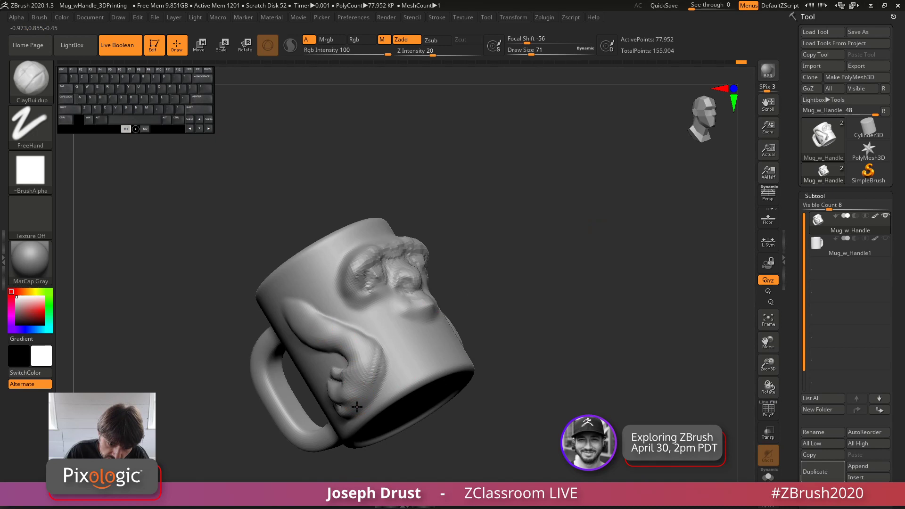
# Step: Build up the outer bend of the strand's curl with ClayBuildup at a draw size of 71, and smooth the strokes
pyautogui.moveTo(381, 366)
pyautogui.mouseDown()
pyautogui.moveTo(377, 373)
pyautogui.moveTo(362, 341)
pyautogui.moveTo(364, 351)
pyautogui.mouseUp()
pyautogui.moveTo(367, 356); pyautogui.dragTo(360, 397)
pyautogui.keyDown('shift'); pyautogui.moveTo(361, 389); pyautogui.dragTo(357, 350); pyautogui.keyUp('shift')
pyautogui.moveTo(513, 188); pyautogui.dragTo(455, 189)
pyautogui.keyDown('shift'); pyautogui.moveTo(336, 330); pyautogui.dragTo(354, 337); pyautogui.keyUp('shift')
pyautogui.moveTo(487, 150); pyautogui.dragTo(551, 141)
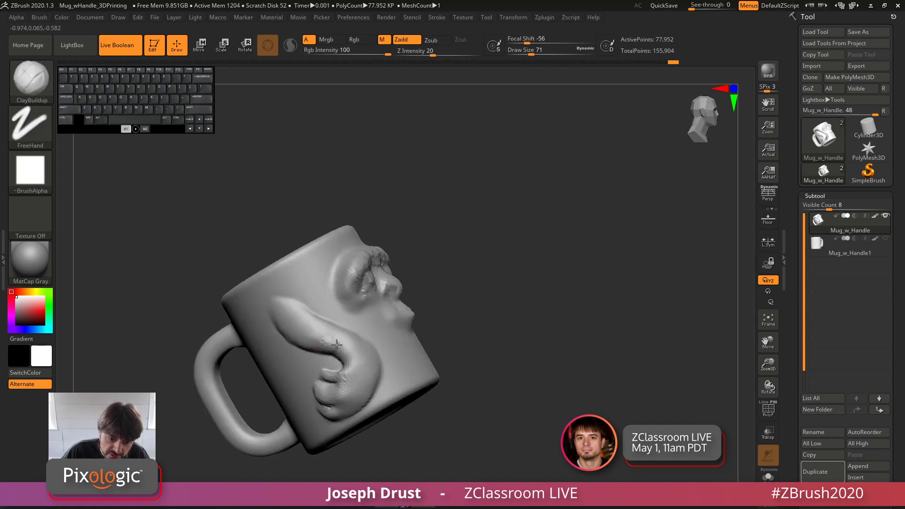
# Step: Add volume along the middle of the side strand and smooth it from the upper end to the curl
pyautogui.moveTo(315, 348)
pyautogui.mouseDown()
pyautogui.moveTo(304, 334)
pyautogui.moveTo(352, 358)
pyautogui.mouseUp()
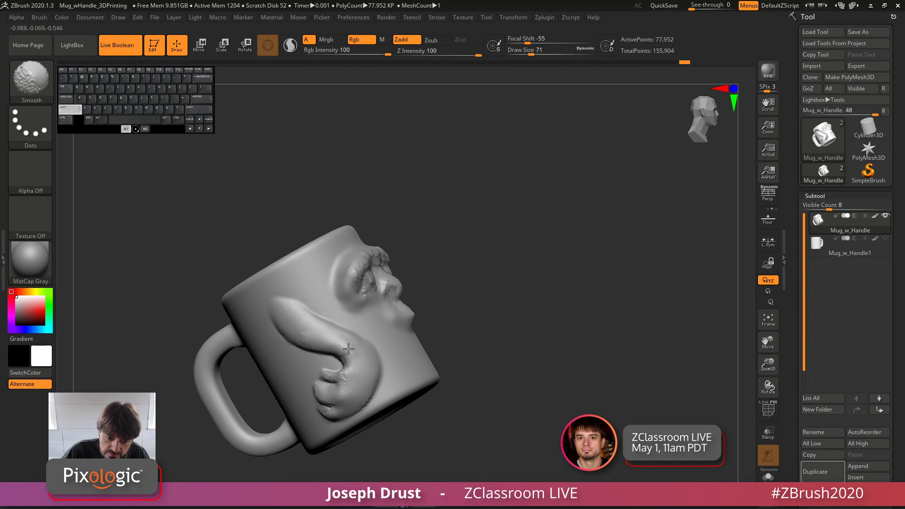
pyautogui.keyDown('shift'); pyautogui.moveTo(279, 316); pyautogui.dragTo(284, 317); pyautogui.keyUp('shift')
pyautogui.moveTo(481, 182); pyautogui.dragTo(469, 176)
pyautogui.moveTo(288, 326)
pyautogui.keyDown('shift'); pyautogui.mouseDown()
pyautogui.moveTo(283, 321)
pyautogui.moveTo(292, 330)
pyautogui.mouseUp(); pyautogui.keyUp('shift')
pyautogui.moveTo(424, 226); pyautogui.dragTo(349, 250)
pyautogui.keyDown('shift'); pyautogui.moveTo(332, 361); pyautogui.dragTo(329, 365); pyautogui.keyUp('shift')
pyautogui.moveTo(521, 236)
pyautogui.mouseDown()
pyautogui.moveTo(594, 204)
pyautogui.moveTo(552, 243)
pyautogui.moveTo(568, 231)
pyautogui.moveTo(581, 194)
pyautogui.mouseUp()
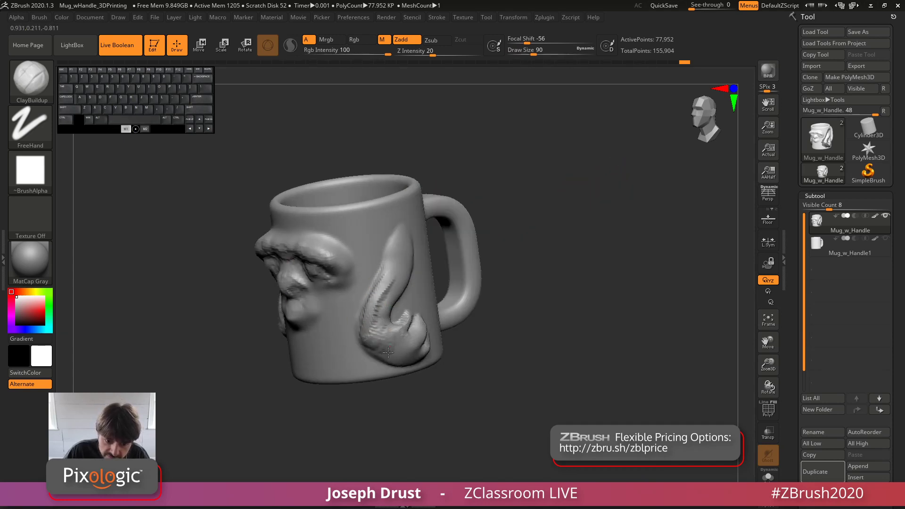
# Step: Smooth the outer bend of the side strand, and build up and smooth the folds of its curl with ClayBuildup
pyautogui.moveTo(386, 350)
pyautogui.mouseDown()
pyautogui.moveTo(385, 294)
pyautogui.moveTo(376, 307)
pyautogui.mouseUp()
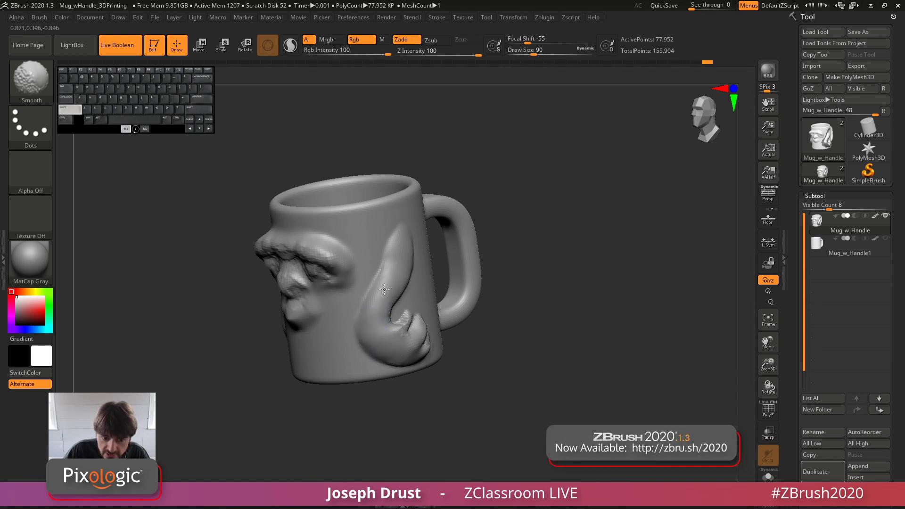
pyautogui.moveTo(516, 219); pyautogui.dragTo(517, 196)
pyautogui.moveTo(407, 346)
pyautogui.mouseDown()
pyautogui.moveTo(415, 351)
pyautogui.moveTo(403, 345)
pyautogui.mouseUp()
pyautogui.moveTo(400, 338)
pyautogui.mouseDown()
pyautogui.moveTo(395, 348)
pyautogui.moveTo(403, 347)
pyautogui.mouseUp()
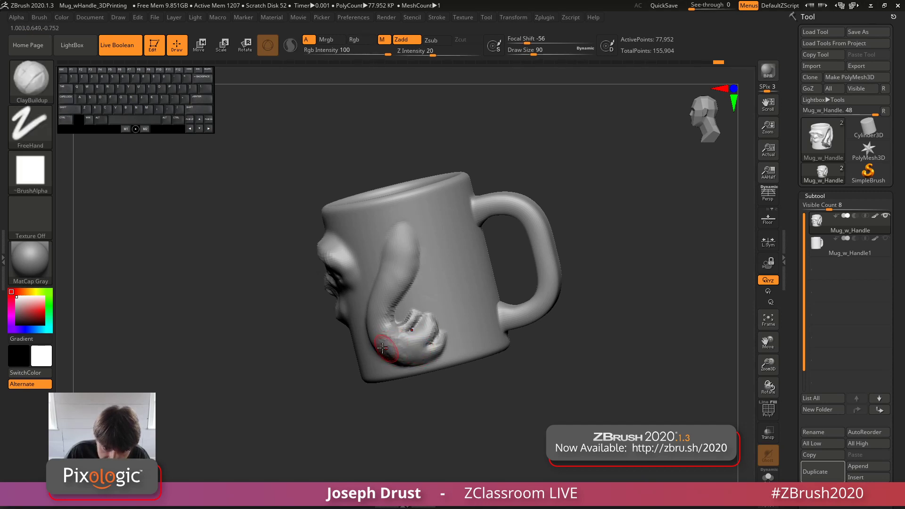
pyautogui.press('shift')
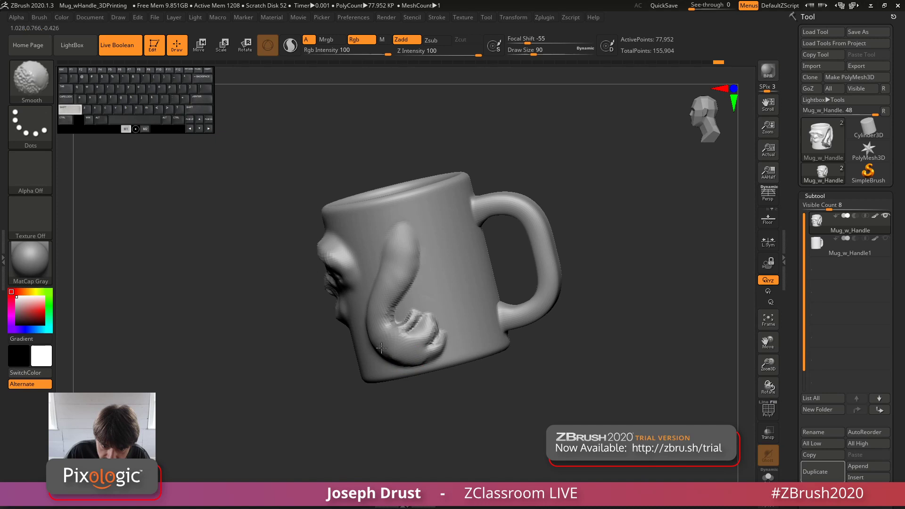
pyautogui.keyDown('shift'); pyautogui.moveTo(374, 325); pyautogui.dragTo(380, 324); pyautogui.keyUp('shift')
pyautogui.moveTo(502, 187)
pyautogui.keyDown('shift'); pyautogui.mouseDown()
pyautogui.moveTo(604, 240)
pyautogui.moveTo(623, 226)
pyautogui.mouseUp(); pyautogui.keyUp('shift')
pyautogui.moveTo(623, 225)
pyautogui.mouseDown()
pyautogui.moveTo(592, 243)
pyautogui.moveTo(600, 192)
pyautogui.mouseUp()
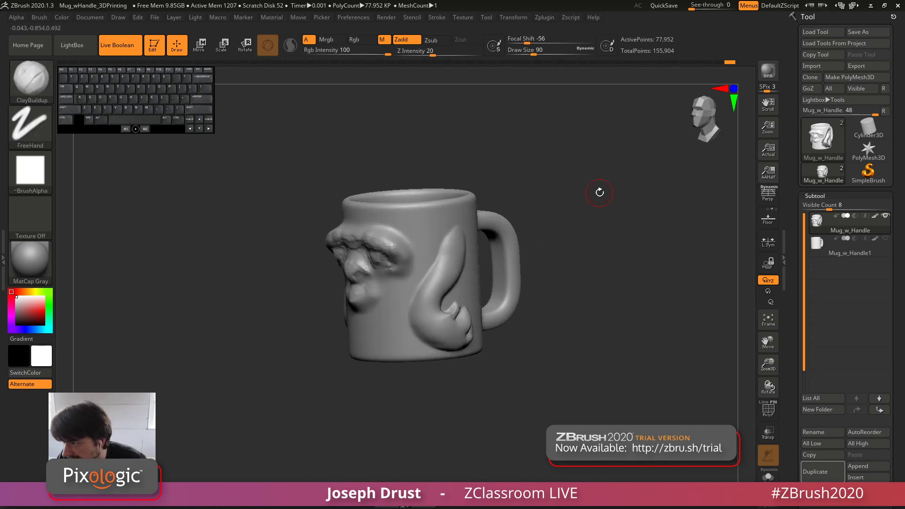
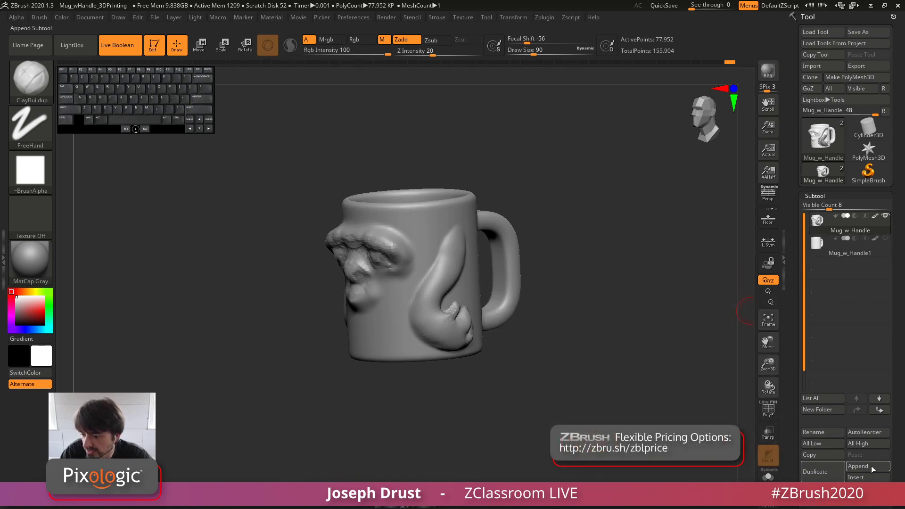
# Step: Append a Cube3D subtool and select it at the head of the subtool list
pyautogui.moveTo(611, 329)
pyautogui.mouseDown()
pyautogui.moveTo(651, 325)
pyautogui.moveTo(625, 332)
pyautogui.mouseUp()
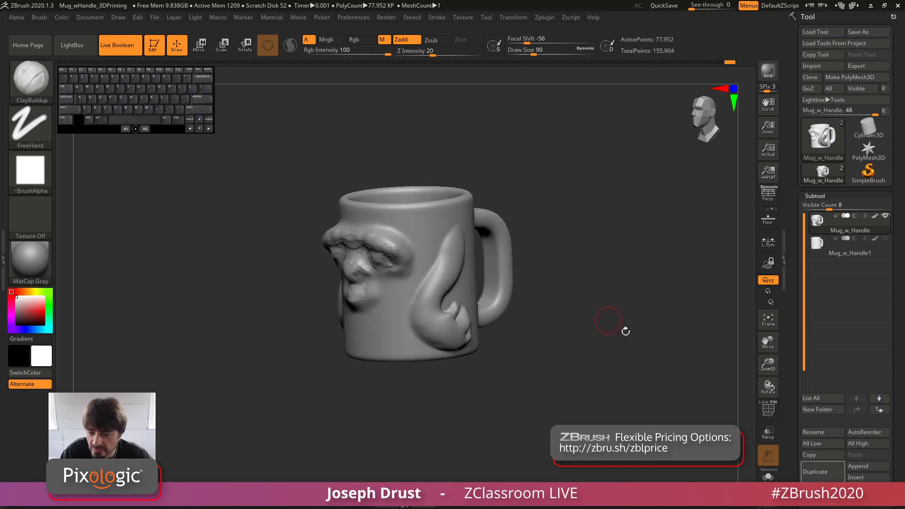
pyautogui.click(857, 467)
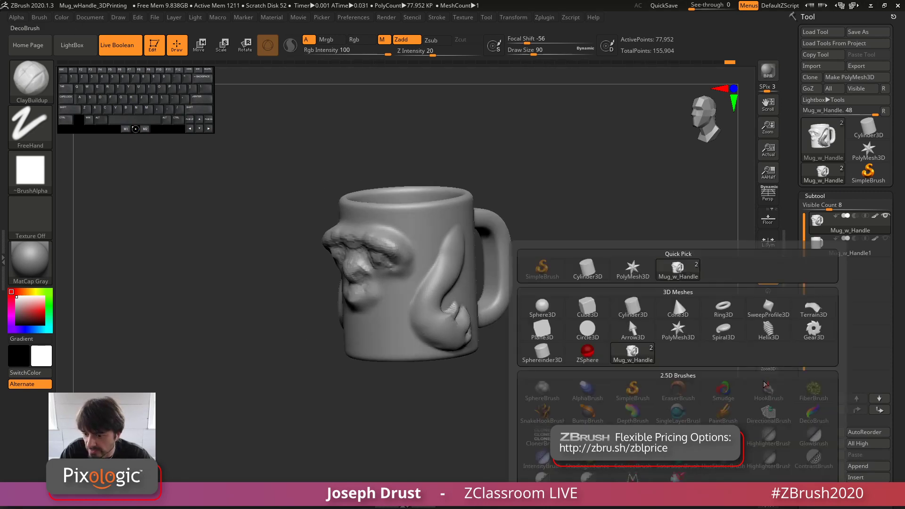
pyautogui.click(594, 308)
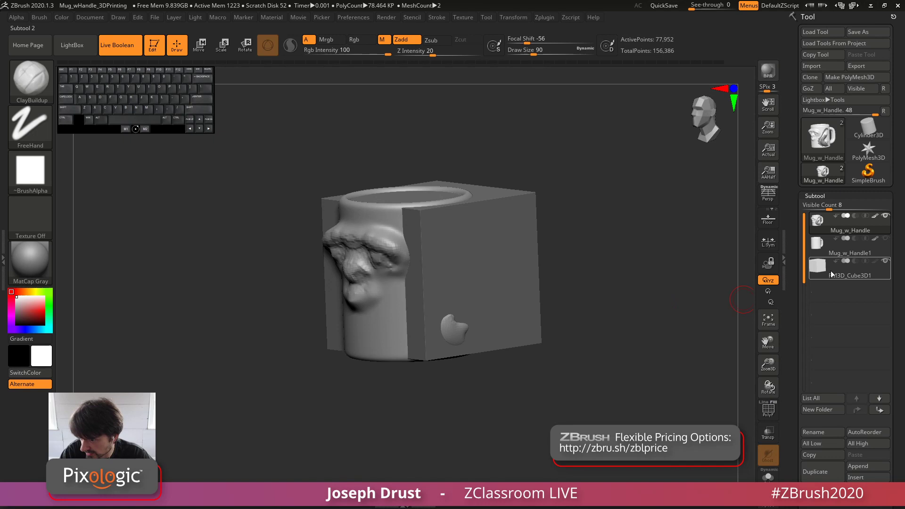
pyautogui.click(856, 410)
pyautogui.moveTo(643, 208); pyautogui.dragTo(636, 232)
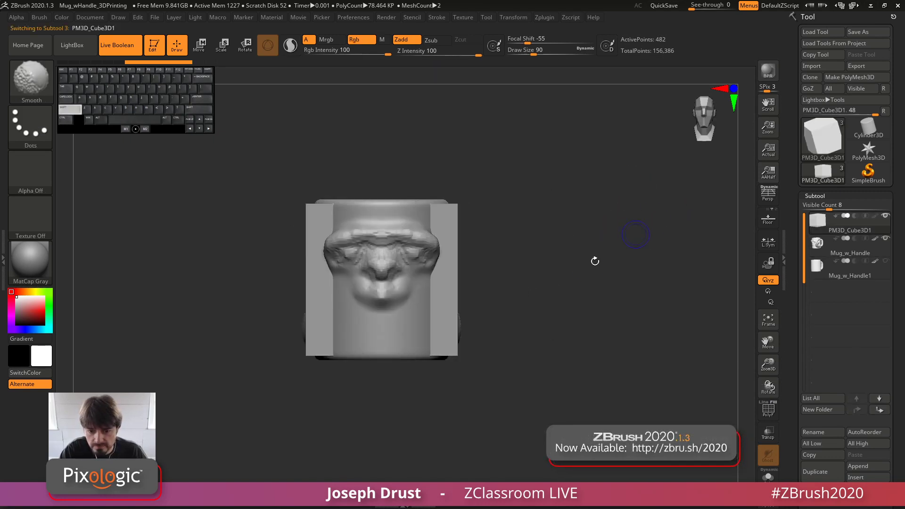
# Step: Enlarge the cube and move it sideways so that it encloses one half of the mug
pyautogui.press('w')
pyautogui.moveTo(303, 280); pyautogui.dragTo(434, 288)
pyautogui.moveTo(491, 169); pyautogui.dragTo(560, 130)
pyautogui.moveTo(519, 279); pyautogui.dragTo(547, 283)
pyautogui.keyDown('alt'); pyautogui.moveTo(556, 358); pyautogui.dragTo(519, 441); pyautogui.keyUp('alt')
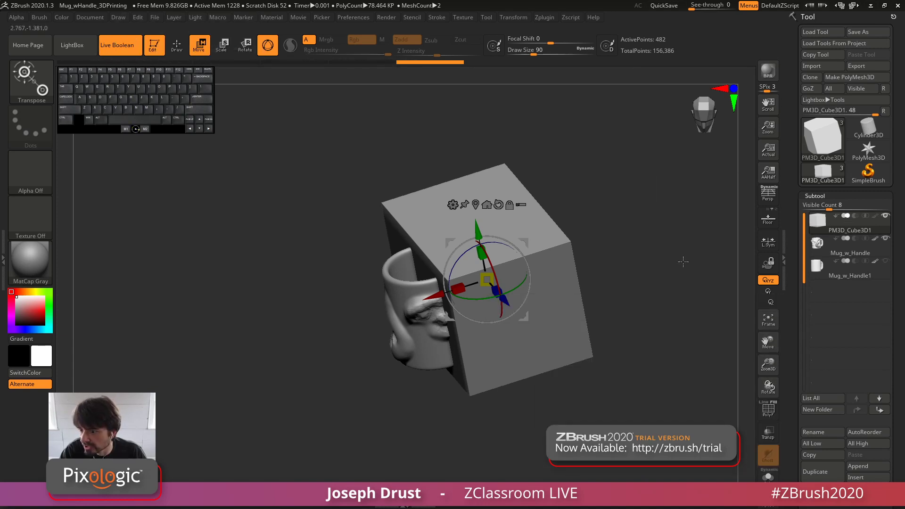
# Step: Set the sculpted mug to subtract from the cube, and move the cube along X and Y to expose the mug cavity
pyautogui.click(856, 238)
pyautogui.keyDown('shift'); pyautogui.moveTo(688, 283); pyautogui.dragTo(538, 225); pyautogui.keyUp('shift')
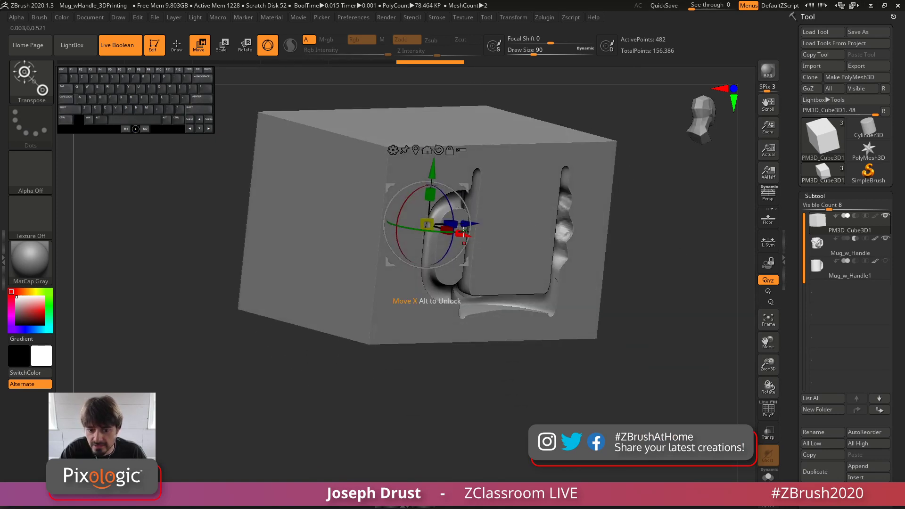
pyautogui.moveTo(467, 233); pyautogui.dragTo(617, 327)
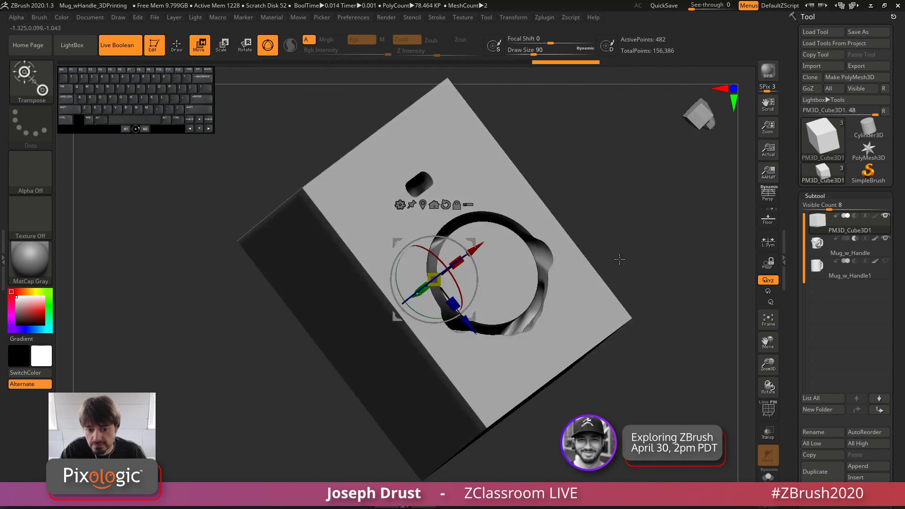
pyautogui.moveTo(608, 263); pyautogui.dragTo(586, 273)
pyautogui.moveTo(396, 305); pyautogui.dragTo(356, 307)
pyautogui.moveTo(559, 251); pyautogui.dragTo(698, 239)
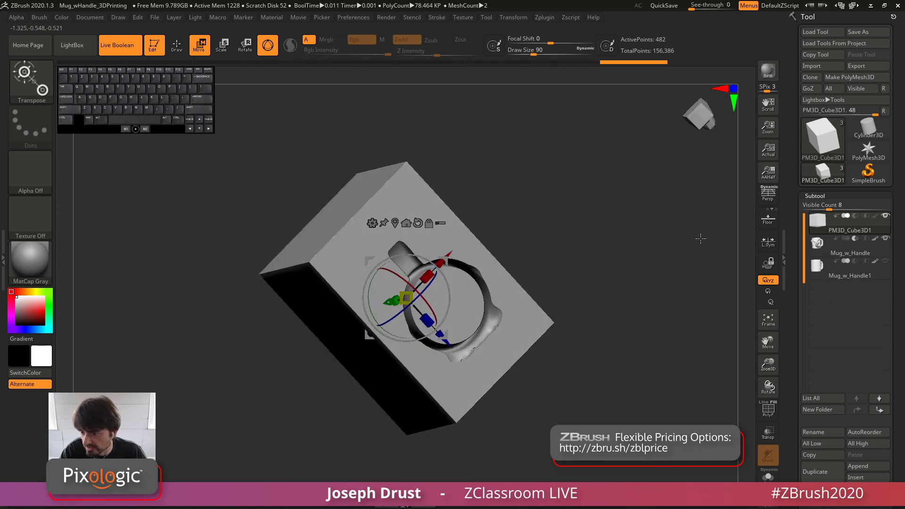
# Step: Make the sculpted mug the active subtool and hide the cube
pyautogui.moveTo(836, 222)
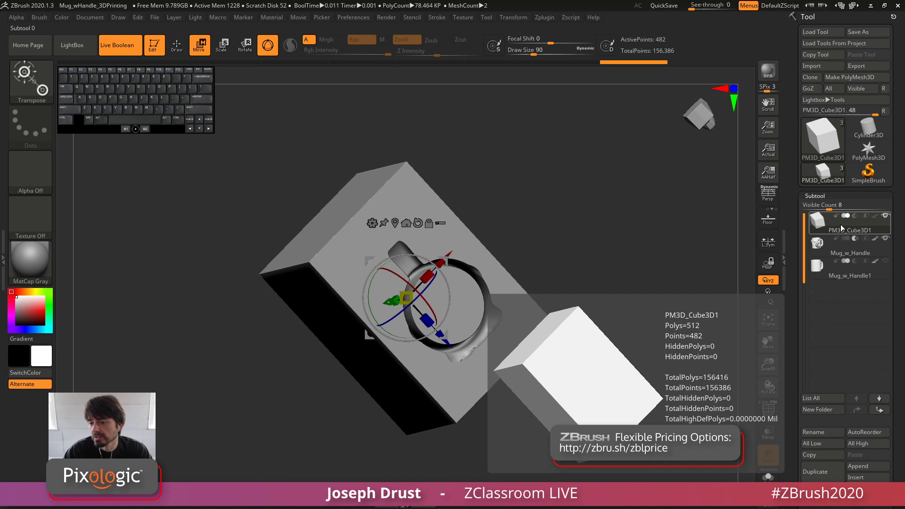
pyautogui.click(855, 245)
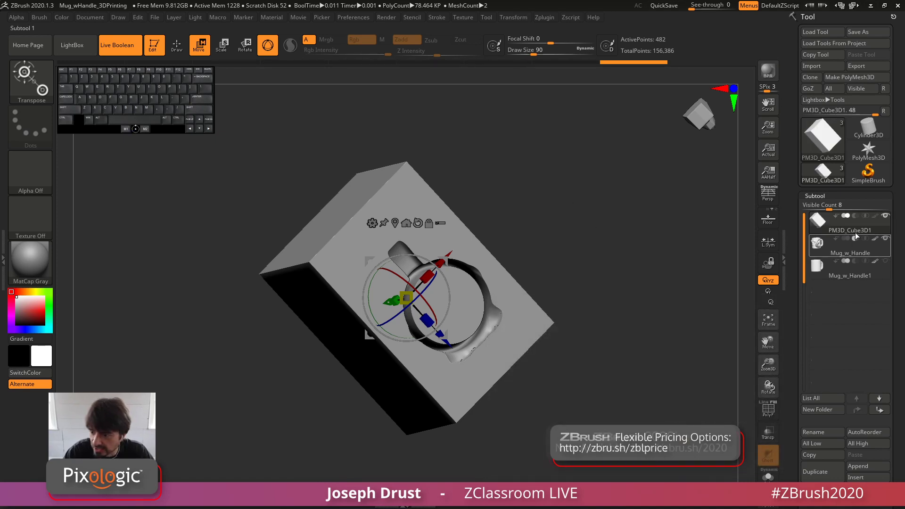
pyautogui.click(884, 219)
pyautogui.click(880, 241)
pyautogui.moveTo(613, 302); pyautogui.dragTo(620, 271)
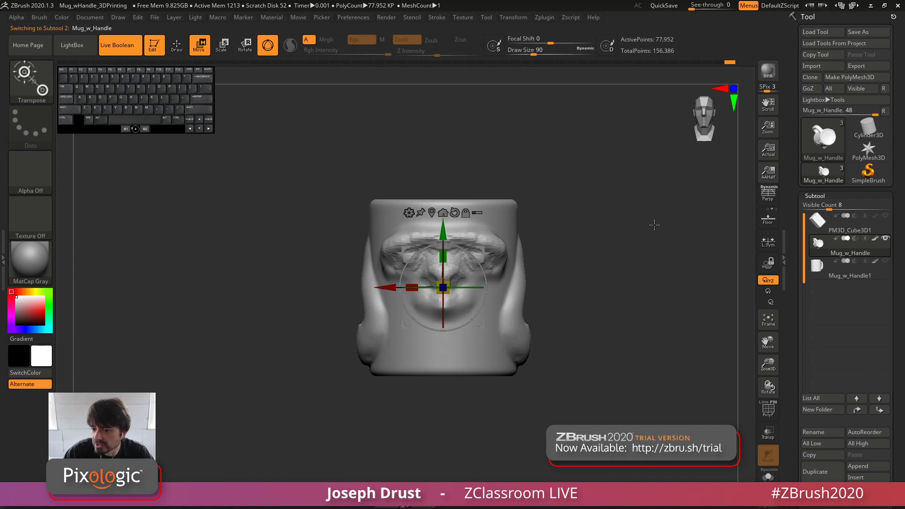
# Step: Examine the Mask By Alpha, Morph Target and Texture Map options available for the sculpted mug
pyautogui.moveTo(677, 245); pyautogui.dragTo(658, 253)
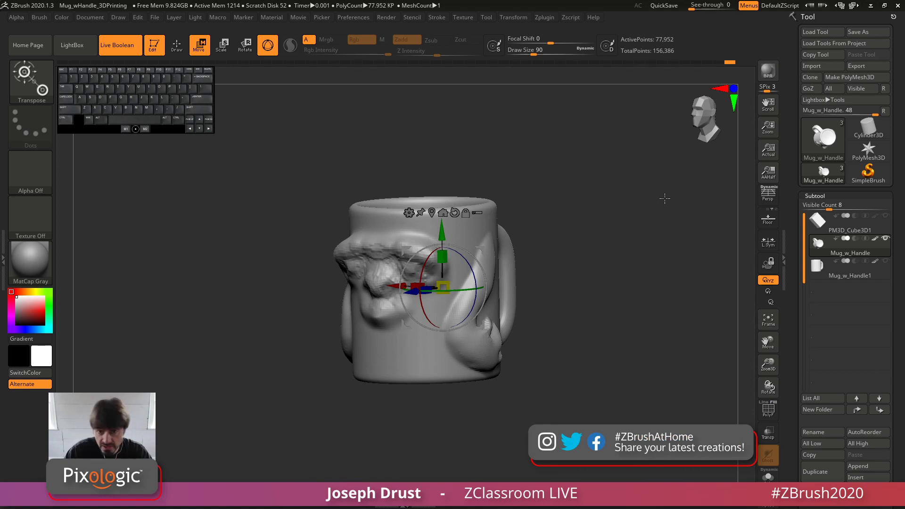
pyautogui.scroll(-10, 803, 149)
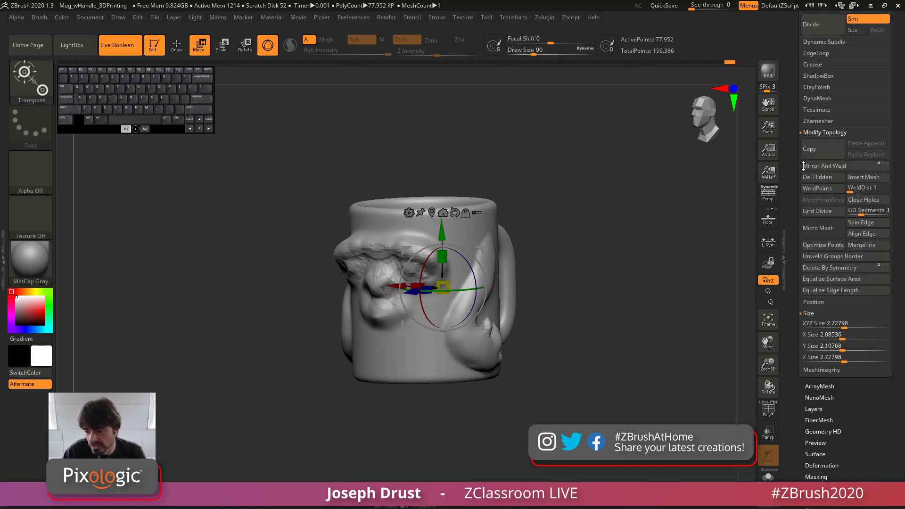
pyautogui.keyDown('shift'); pyautogui.click(816, 316); pyautogui.keyUp('shift')
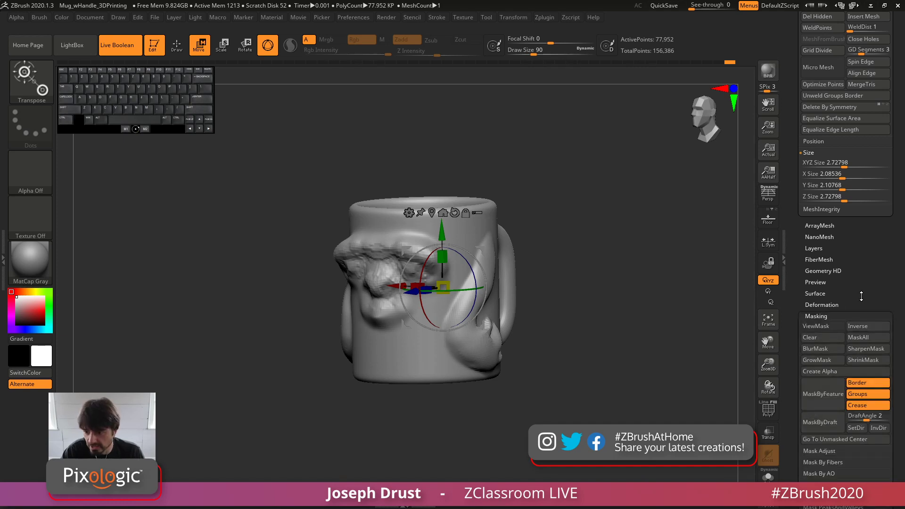
pyautogui.click(830, 401)
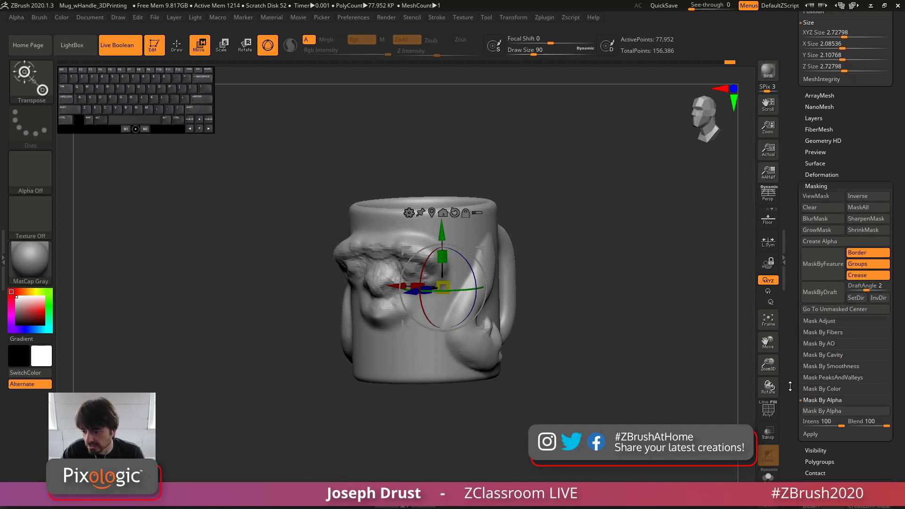
pyautogui.moveTo(792, 319); pyautogui.dragTo(792, 293)
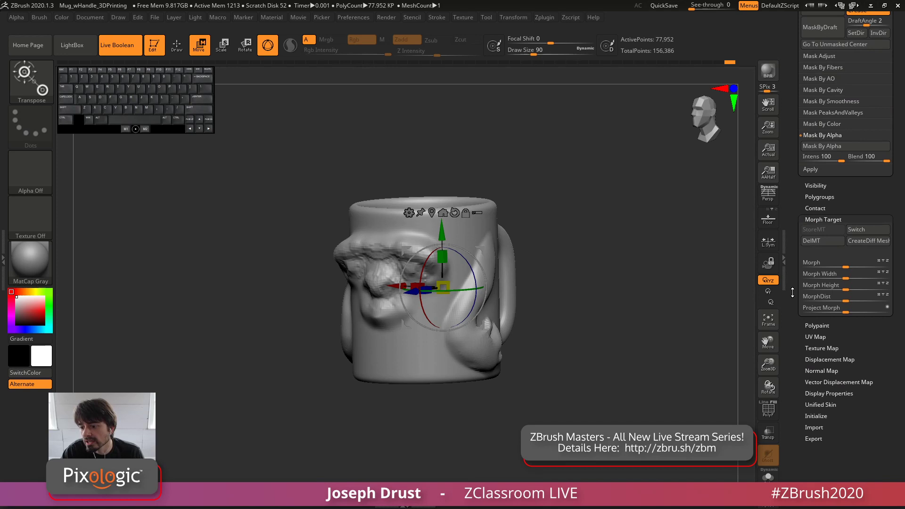
pyautogui.keyDown('shift'); pyautogui.click(815, 219); pyautogui.keyUp('shift')
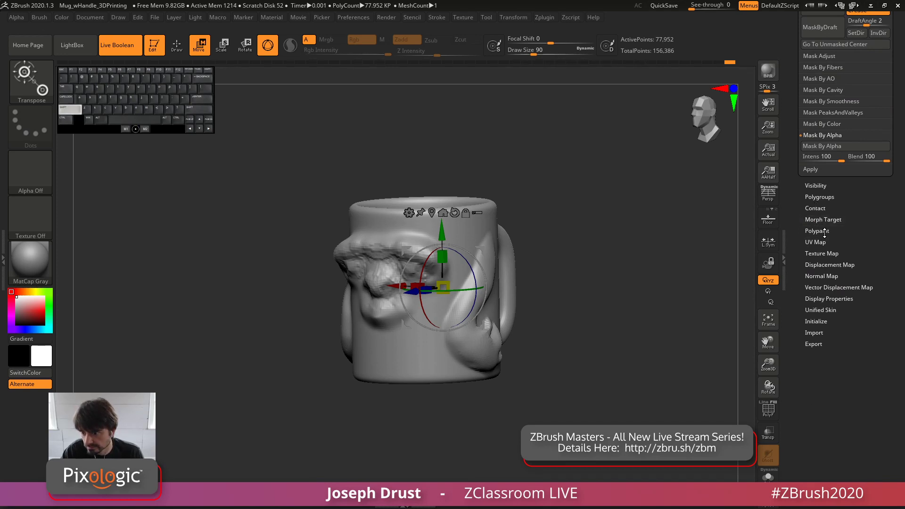
pyautogui.keyDown('shift'); pyautogui.click(827, 254); pyautogui.keyUp('shift')
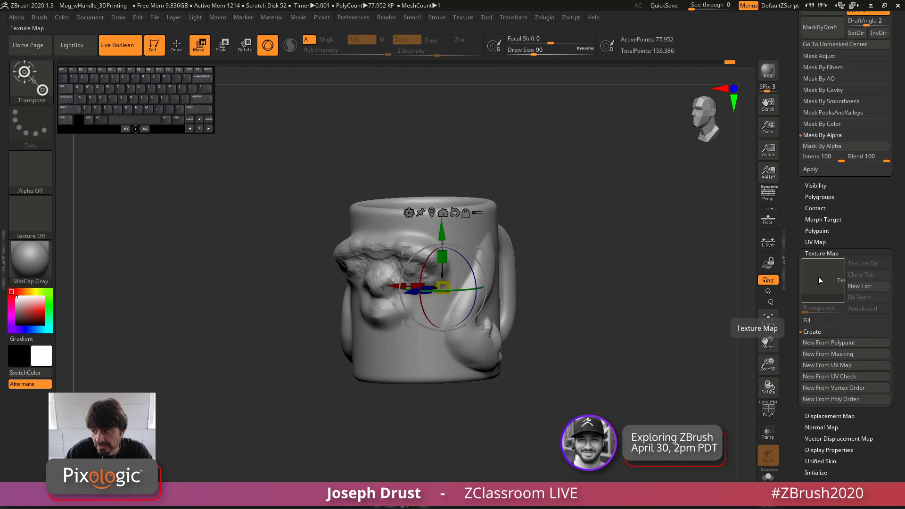
pyautogui.scroll(2, 796, 182)
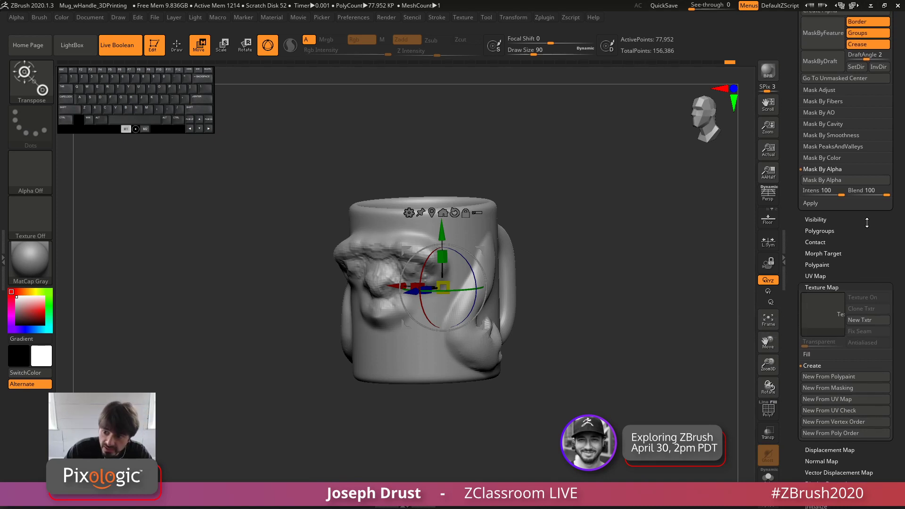
pyautogui.moveTo(792, 178); pyautogui.dragTo(795, 222)
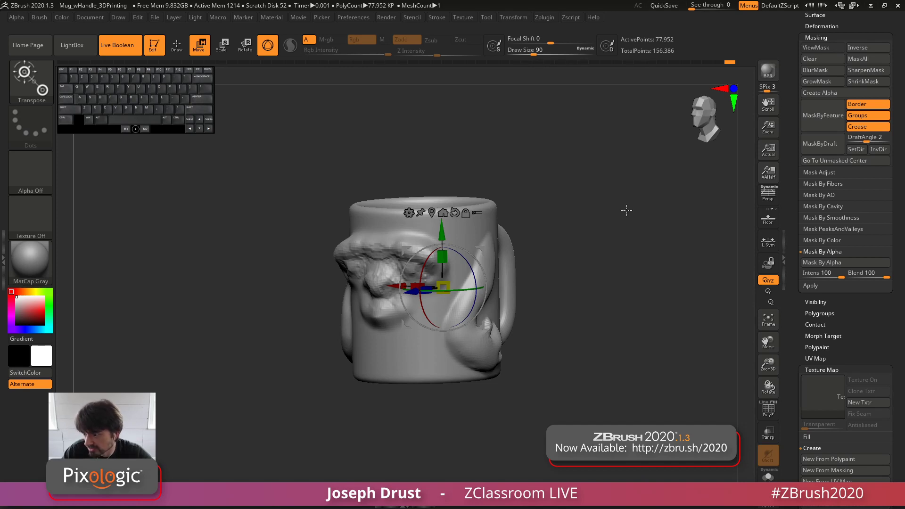
# Step: Return to draw mode in side view, try SelectLasso as the selection brush, and restore SelectRect
pyautogui.moveTo(608, 192); pyautogui.dragTo(476, 165)
pyautogui.press('q')
pyautogui.hotkey('ctrl', 'shift')
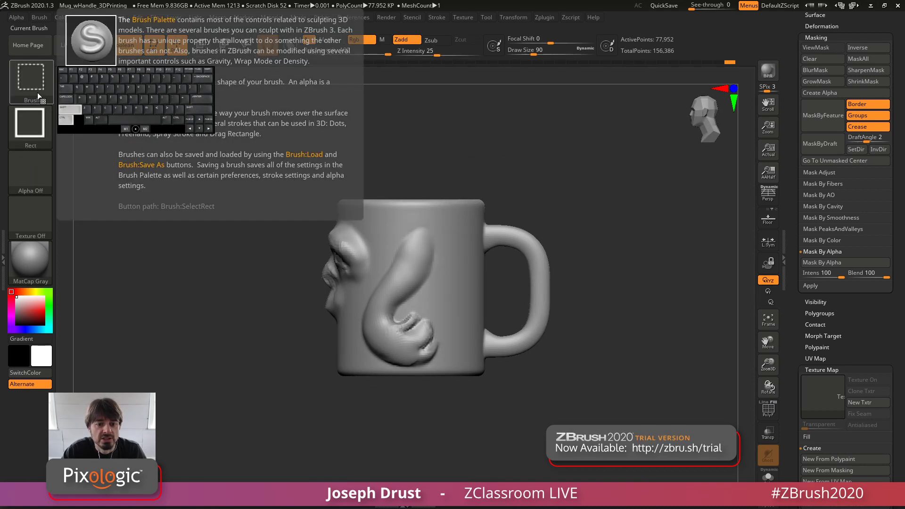
pyautogui.keyDown('ctrl'); pyautogui.keyDown('shift'); pyautogui.click(38, 86); pyautogui.keyUp('shift'); pyautogui.keyUp('ctrl')
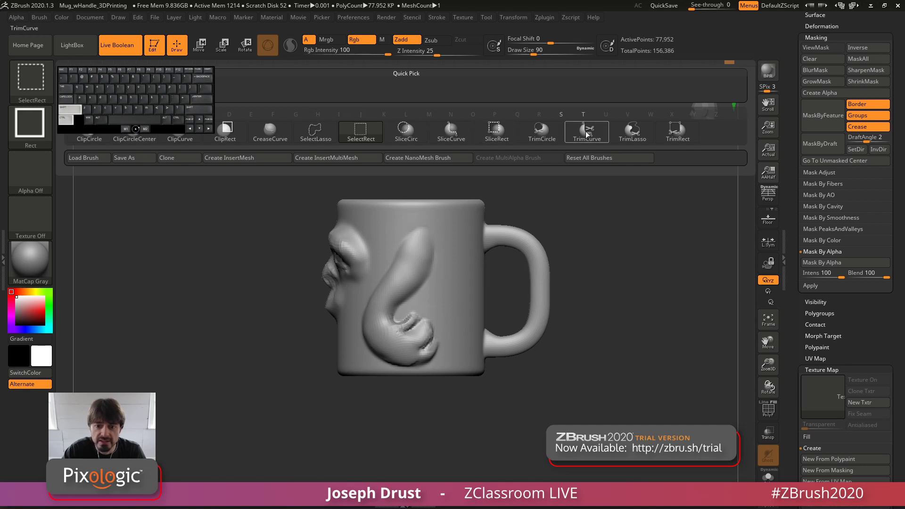
pyautogui.click(315, 132)
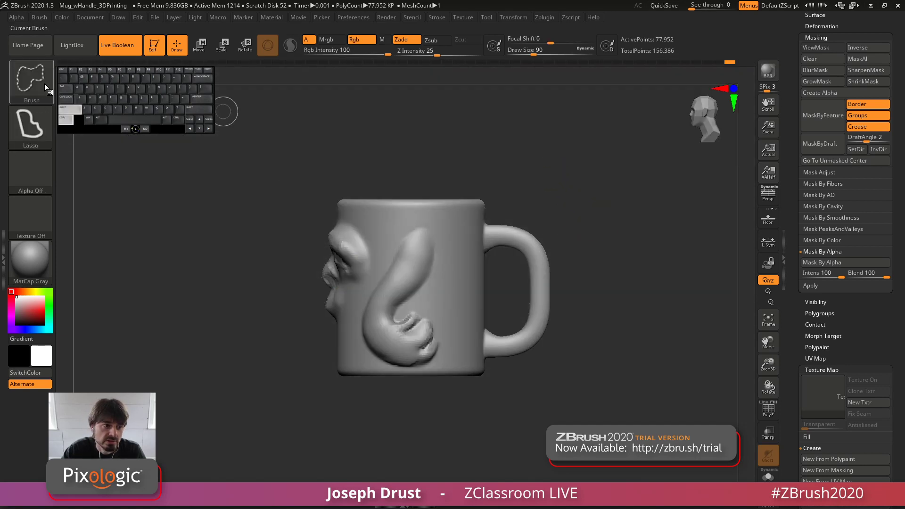
pyautogui.keyDown('ctrl'); pyautogui.keyDown('shift'); pyautogui.click(41, 86); pyautogui.keyUp('shift'); pyautogui.keyUp('ctrl')
pyautogui.keyDown('ctrl'); pyautogui.keyDown('shift'); pyautogui.click(353, 131); pyautogui.keyUp('shift'); pyautogui.keyUp('ctrl')
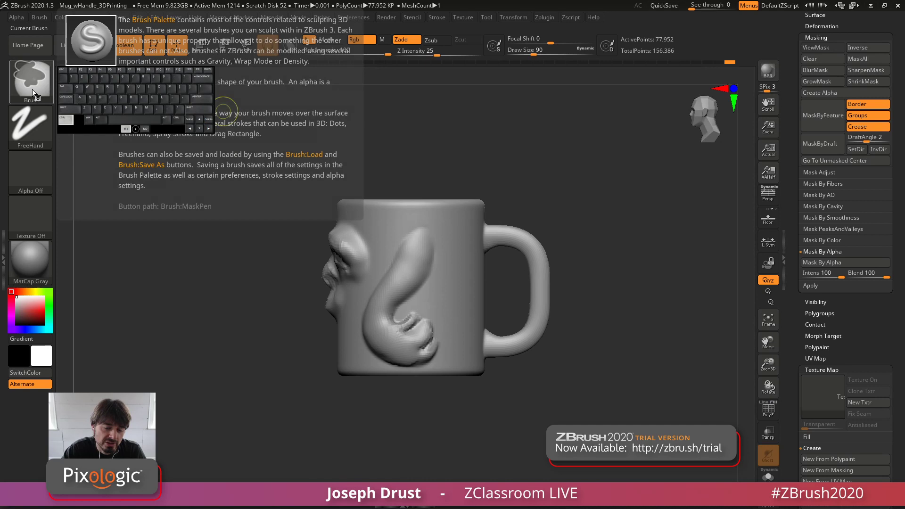
# Step: Set the masking brush to MaskLasso, try a lasso mask across the mug, and undo the mask
pyautogui.keyDown('ctrl'); pyautogui.click(33, 89); pyautogui.keyUp('ctrl')
pyautogui.keyDown('ctrl'); pyautogui.click(315, 132); pyautogui.keyUp('ctrl')
pyautogui.moveTo(475, 145)
pyautogui.keyDown('ctrl'); pyautogui.mouseDown()
pyautogui.moveTo(493, 341)
pyautogui.moveTo(664, 349)
pyautogui.moveTo(626, 234)
pyautogui.moveTo(545, 257)
pyautogui.moveTo(621, 247)
pyautogui.mouseUp(); pyautogui.keyUp('ctrl')
pyautogui.hotkey('ctrl', 'z')
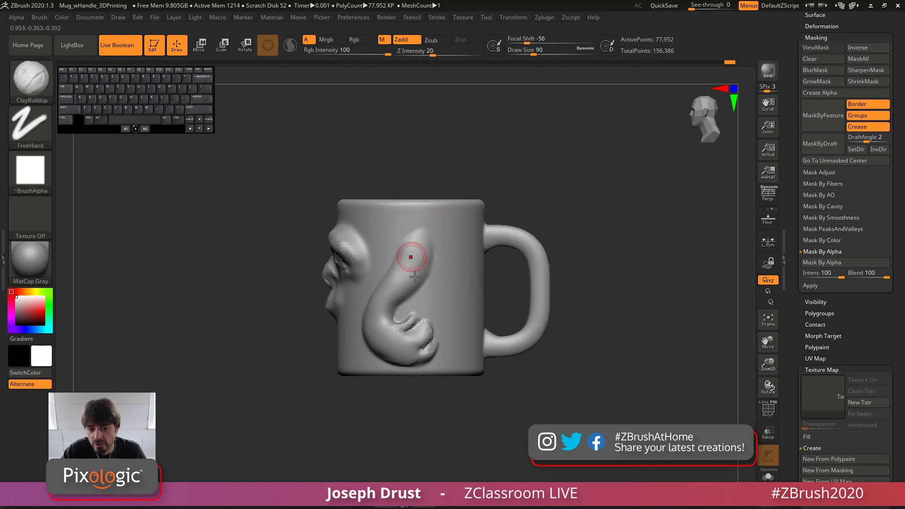
# Step: Hide the mug's inner surface and try a lasso mask on the outer part, undoing the last change
pyautogui.moveTo(526, 212); pyautogui.dragTo(572, 254)
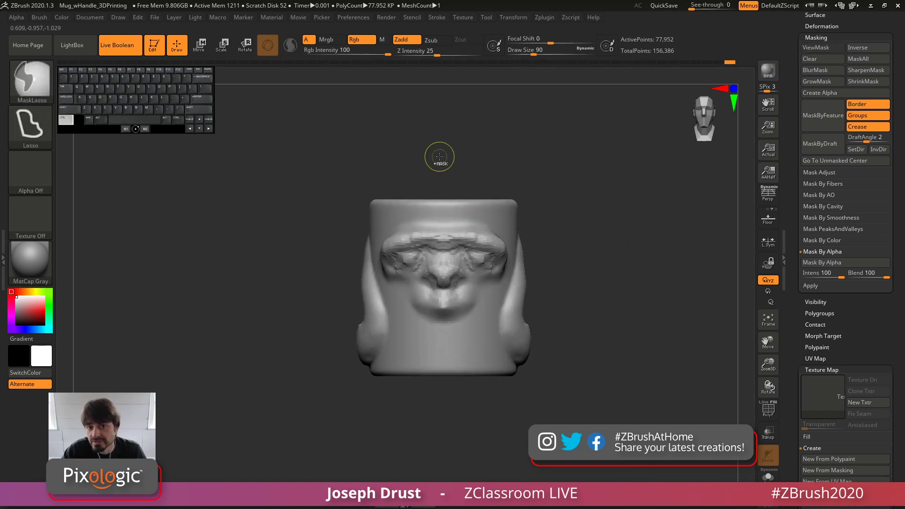
pyautogui.keyDown('shift'); pyautogui.moveTo(525, 171); pyautogui.dragTo(550, 238); pyautogui.keyUp('shift')
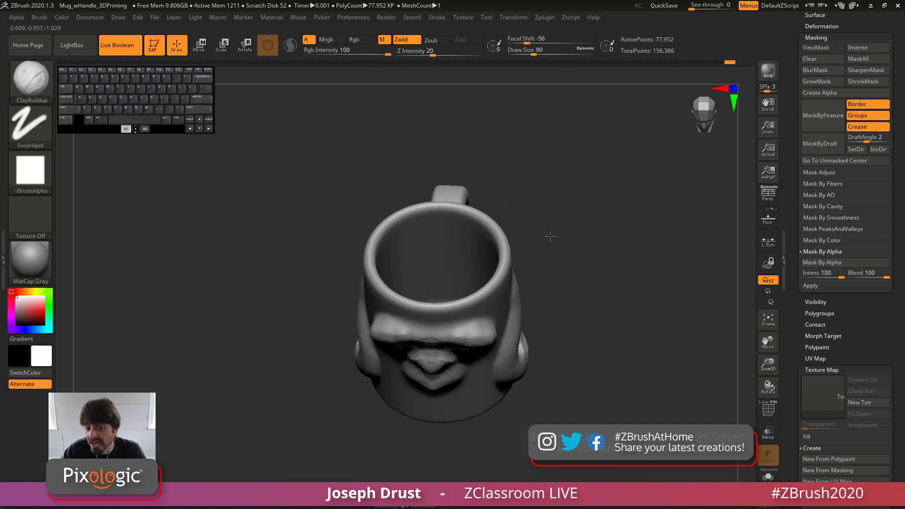
pyautogui.keyDown('ctrl'); pyautogui.keyDown('shift'); pyautogui.click(429, 236); pyautogui.keyUp('shift'); pyautogui.keyUp('ctrl')
pyautogui.keyDown('ctrl'); pyautogui.keyDown('shift'); pyautogui.click(433, 235); pyautogui.keyUp('shift'); pyautogui.keyUp('ctrl')
pyautogui.moveTo(605, 278)
pyautogui.mouseDown()
pyautogui.moveTo(597, 250)
pyautogui.moveTo(565, 220)
pyautogui.mouseUp()
pyautogui.moveTo(533, 159)
pyautogui.keyDown('ctrl'); pyautogui.mouseDown()
pyautogui.moveTo(353, 186)
pyautogui.moveTo(493, 429)
pyautogui.moveTo(586, 301)
pyautogui.moveTo(594, 364)
pyautogui.moveTo(590, 292)
pyautogui.moveTo(598, 295)
pyautogui.mouseUp(); pyautogui.keyUp('ctrl')
pyautogui.keyDown('ctrl'); pyautogui.keyDown('shift'); pyautogui.click(602, 340); pyautogui.keyUp('shift'); pyautogui.keyUp('ctrl')
pyautogui.hotkey('ctrl', 'z')
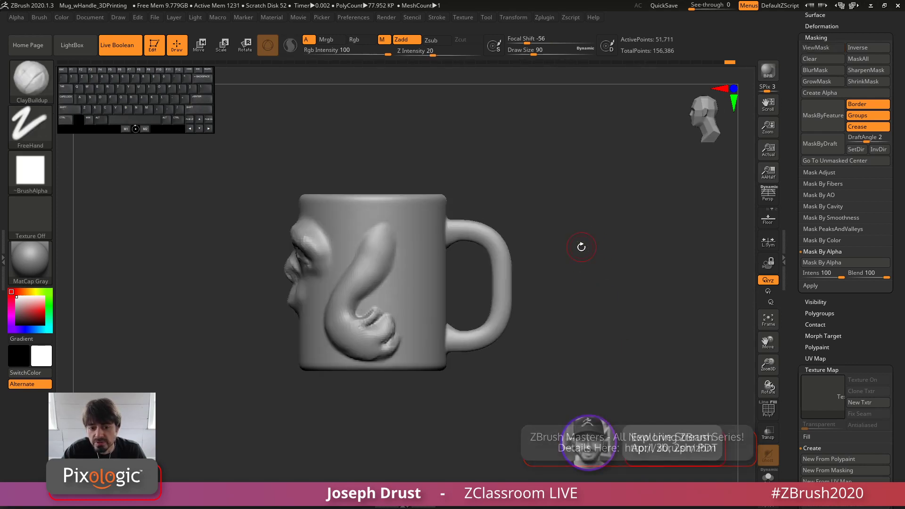
# Step: Try rectangular selections around the mug body in side view and a lasso mask over the handle side
pyautogui.keyDown('shift'); pyautogui.moveTo(498, 162); pyautogui.dragTo(543, 166); pyautogui.keyUp('shift')
pyautogui.keyDown('ctrl'); pyautogui.keyDown('shift'); pyautogui.moveTo(304, 128); pyautogui.dragTo(448, 407); pyautogui.keyUp('shift'); pyautogui.keyUp('ctrl')
pyautogui.moveTo(589, 366)
pyautogui.keyDown('shift'); pyautogui.mouseDown()
pyautogui.moveTo(553, 361)
pyautogui.moveTo(590, 337)
pyautogui.mouseUp(); pyautogui.keyUp('shift')
pyautogui.moveTo(314, 161)
pyautogui.keyDown('ctrl'); pyautogui.keyDown('shift'); pyautogui.mouseDown()
pyautogui.moveTo(385, 398)
pyautogui.moveTo(445, 383)
pyautogui.mouseUp(); pyautogui.keyUp('shift'); pyautogui.keyUp('ctrl')
pyautogui.keyDown('shift'); pyautogui.moveTo(613, 377); pyautogui.dragTo(581, 374); pyautogui.keyUp('shift')
pyautogui.moveTo(401, 130)
pyautogui.keyDown('ctrl'); pyautogui.mouseDown()
pyautogui.moveTo(343, 211)
pyautogui.moveTo(532, 404)
pyautogui.moveTo(610, 307)
pyautogui.moveTo(659, 307)
pyautogui.moveTo(651, 315)
pyautogui.moveTo(645, 271)
pyautogui.moveTo(663, 301)
pyautogui.moveTo(648, 290)
pyautogui.moveTo(586, 289)
pyautogui.moveTo(623, 306)
pyautogui.mouseUp(); pyautogui.keyUp('ctrl')
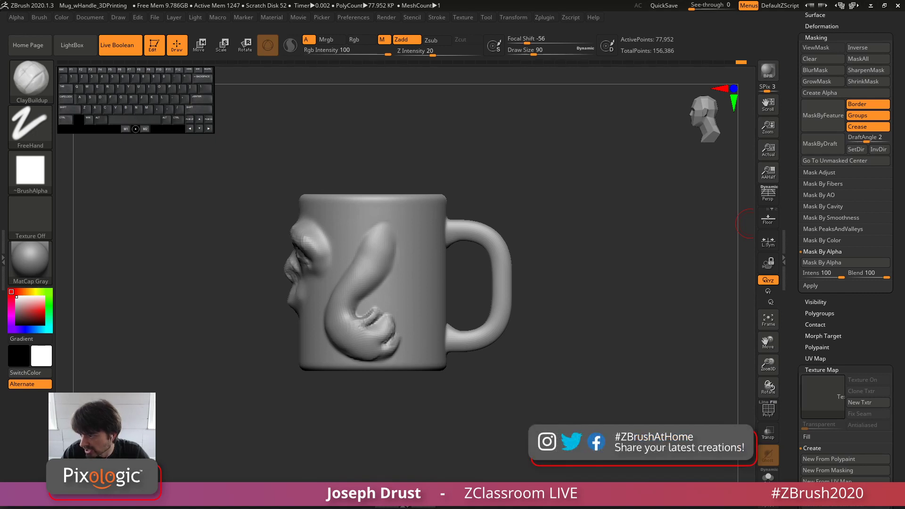
pyautogui.moveTo(566, 185); pyautogui.dragTo(621, 197)
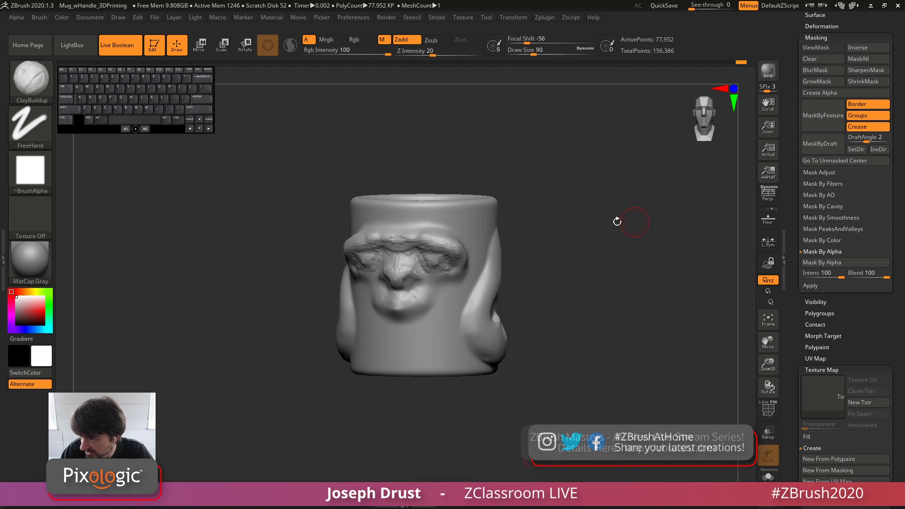
# Step: Examine the reference render of the two finished face mugs and return to the mug sculpt
pyautogui.moveTo(566, 203); pyautogui.dragTo(564, 245)
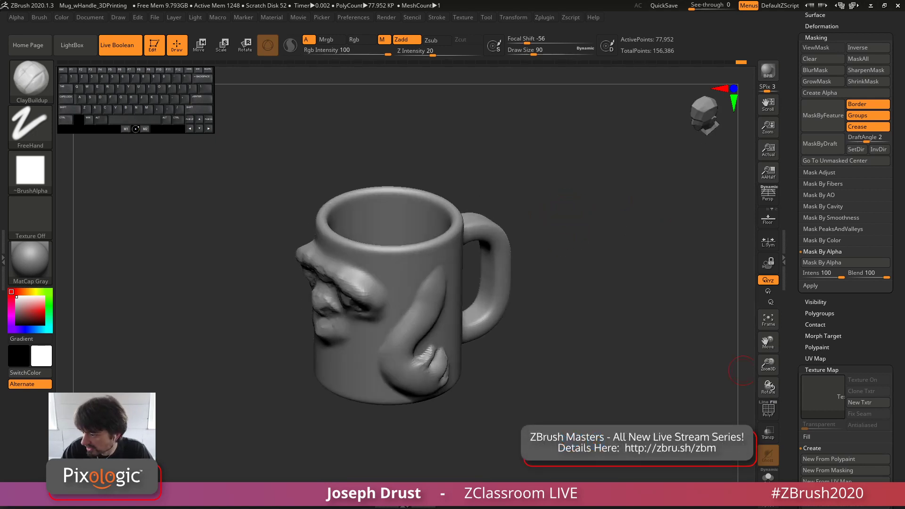
pyautogui.hotkey('alt', 'Tab')
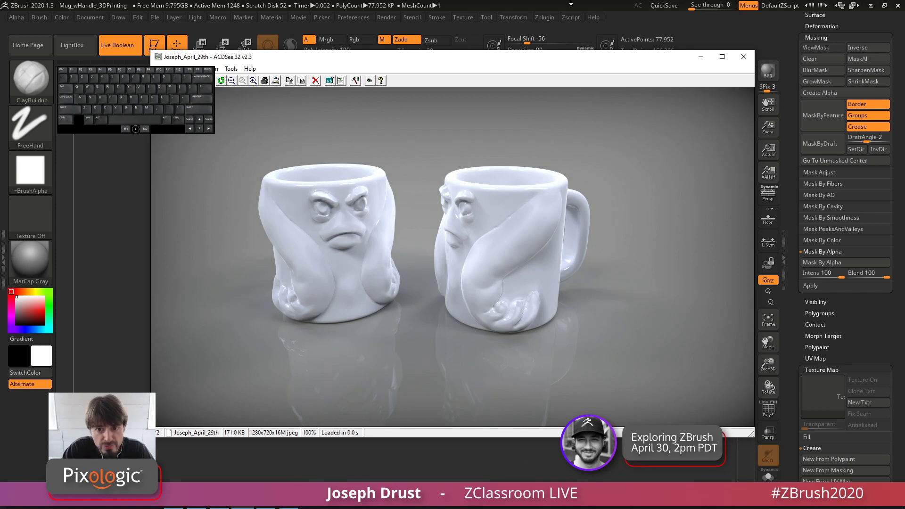
pyautogui.hotkey('alt', 'Tab')
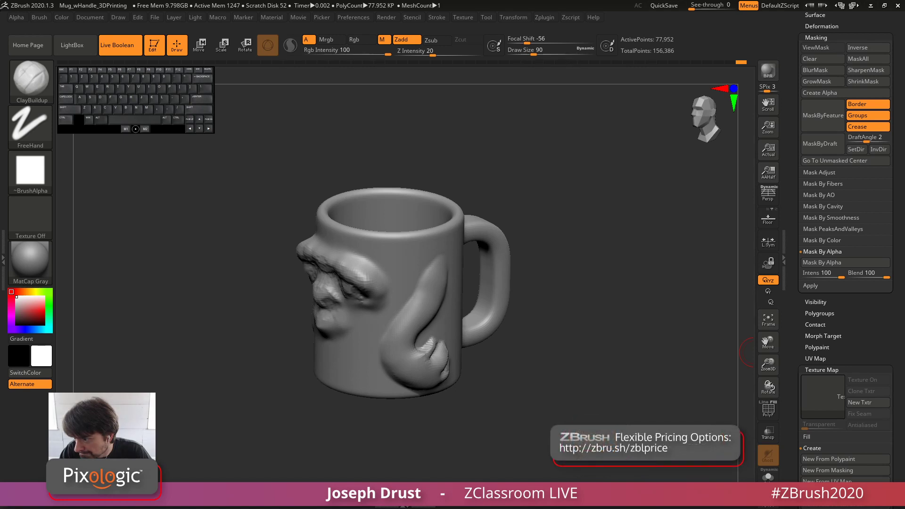
pyautogui.moveTo(677, 251); pyautogui.dragTo(644, 261)
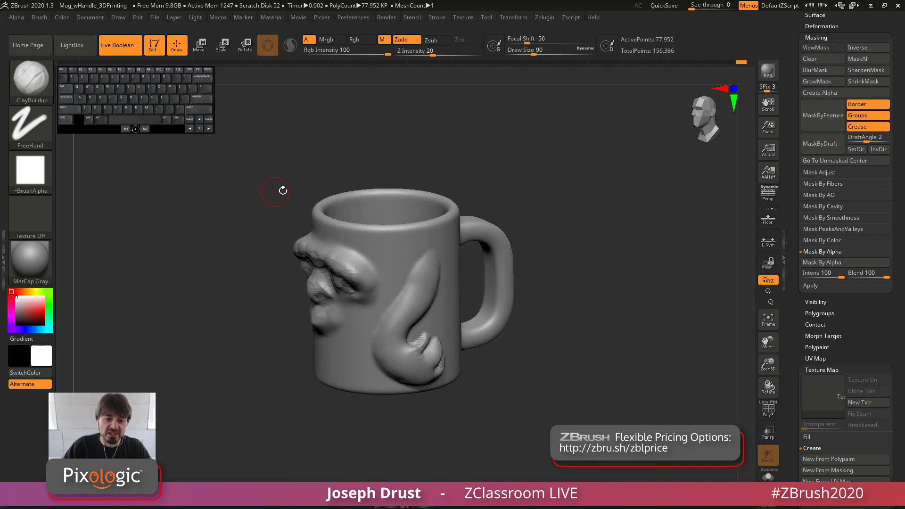
# Step: Switch to the Morph brush, turn off its Rgb channel, and undo the stray strokes on the mug
pyautogui.moveTo(404, 250)
pyautogui.keyDown('alt'); pyautogui.mouseDown()
pyautogui.moveTo(387, 283)
pyautogui.moveTo(398, 273)
pyautogui.mouseUp(); pyautogui.keyUp('alt')
pyautogui.hotkey('ctrl', 'z')
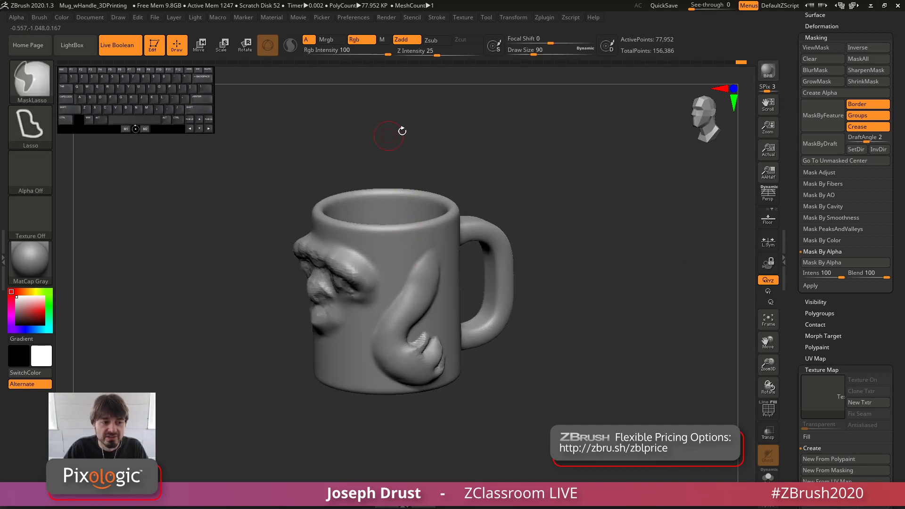
pyautogui.press('b')
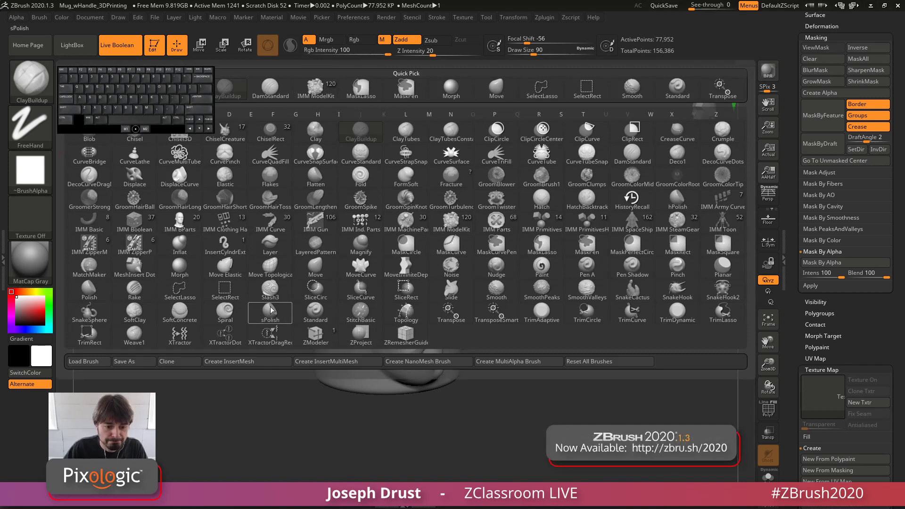
pyautogui.press('m')
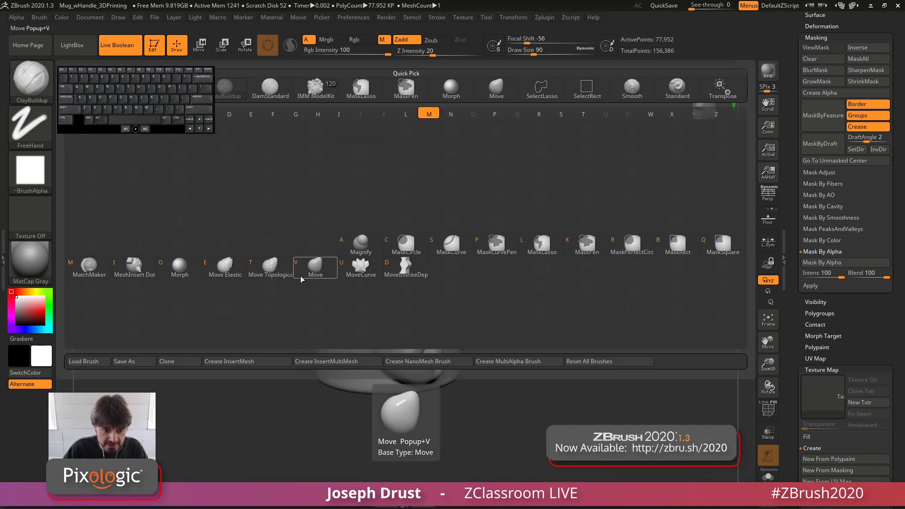
pyautogui.press('r')
pyautogui.moveTo(401, 245)
pyautogui.mouseDown()
pyautogui.moveTo(420, 248)
pyautogui.moveTo(400, 283)
pyautogui.moveTo(427, 250)
pyautogui.mouseUp()
pyautogui.hotkey('ctrl', 'z')
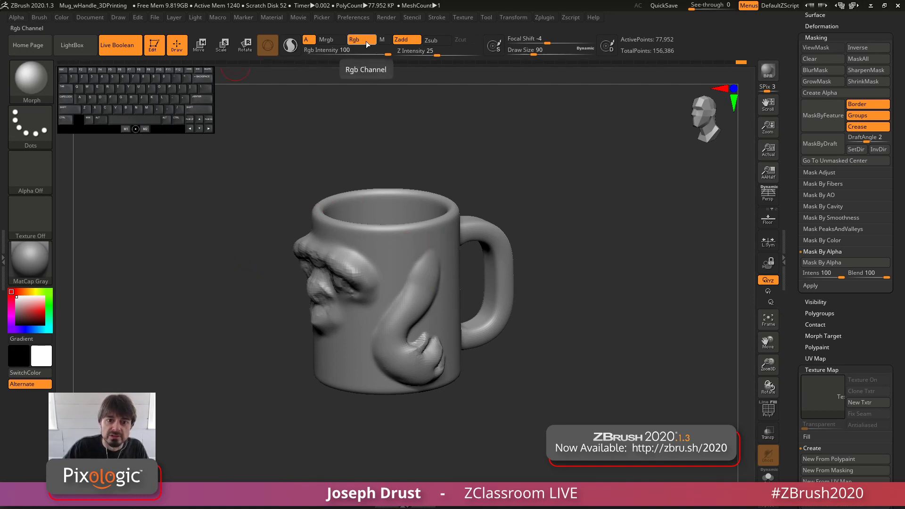
pyautogui.click(363, 44)
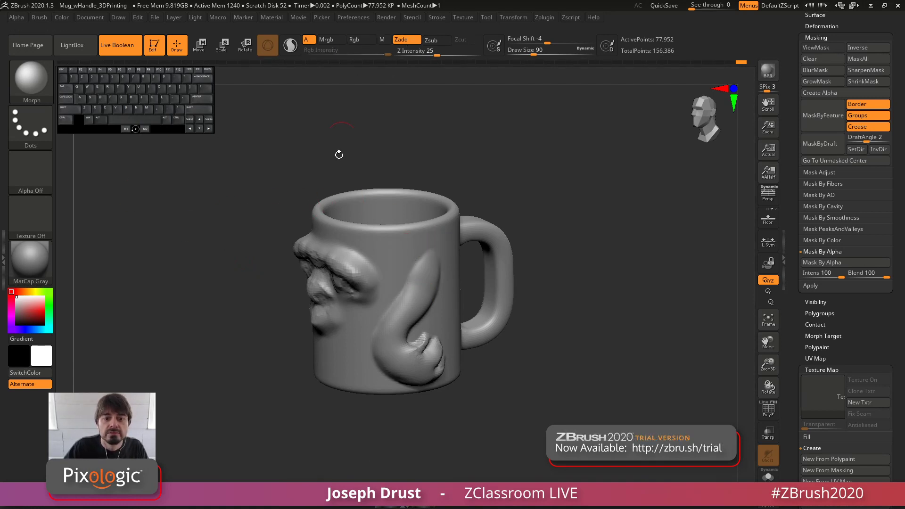
# Step: Try normal and inverted Morph brush strokes along the side strand of the mug
pyautogui.moveTo(367, 341)
pyautogui.keyDown('alt'); pyautogui.mouseDown()
pyautogui.moveTo(391, 363)
pyautogui.moveTo(427, 278)
pyautogui.moveTo(424, 311)
pyautogui.mouseUp(); pyautogui.keyUp('alt')
pyautogui.moveTo(538, 184); pyautogui.dragTo(472, 245)
pyautogui.moveTo(400, 283); pyautogui.dragTo(391, 358)
pyautogui.moveTo(401, 302)
pyautogui.keyDown('alt'); pyautogui.mouseDown()
pyautogui.moveTo(400, 349)
pyautogui.moveTo(427, 366)
pyautogui.moveTo(396, 351)
pyautogui.moveTo(424, 264)
pyautogui.moveTo(396, 338)
pyautogui.moveTo(459, 212)
pyautogui.mouseUp(); pyautogui.keyUp('alt')
pyautogui.moveTo(358, 283)
pyautogui.keyDown('alt'); pyautogui.mouseDown()
pyautogui.moveTo(349, 302)
pyautogui.moveTo(325, 274)
pyautogui.moveTo(329, 343)
pyautogui.moveTo(375, 311)
pyautogui.moveTo(360, 363)
pyautogui.moveTo(377, 320)
pyautogui.mouseUp(); pyautogui.keyUp('alt')
pyautogui.moveTo(533, 218); pyautogui.dragTo(488, 255)
pyautogui.keyDown('alt'); pyautogui.moveTo(401, 283); pyautogui.dragTo(410, 340); pyautogui.keyUp('alt')
pyautogui.keyDown('alt'); pyautogui.moveTo(414, 264); pyautogui.dragTo(410, 330); pyautogui.keyUp('alt')
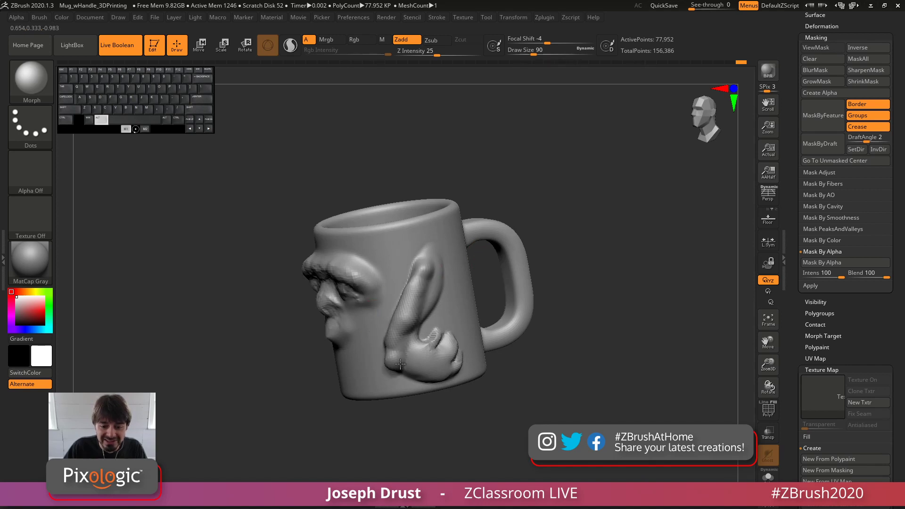
pyautogui.keyDown('alt'); pyautogui.moveTo(405, 283); pyautogui.dragTo(405, 372); pyautogui.keyUp('alt')
pyautogui.keyDown('alt'); pyautogui.moveTo(410, 340); pyautogui.dragTo(417, 368); pyautogui.keyUp('alt')
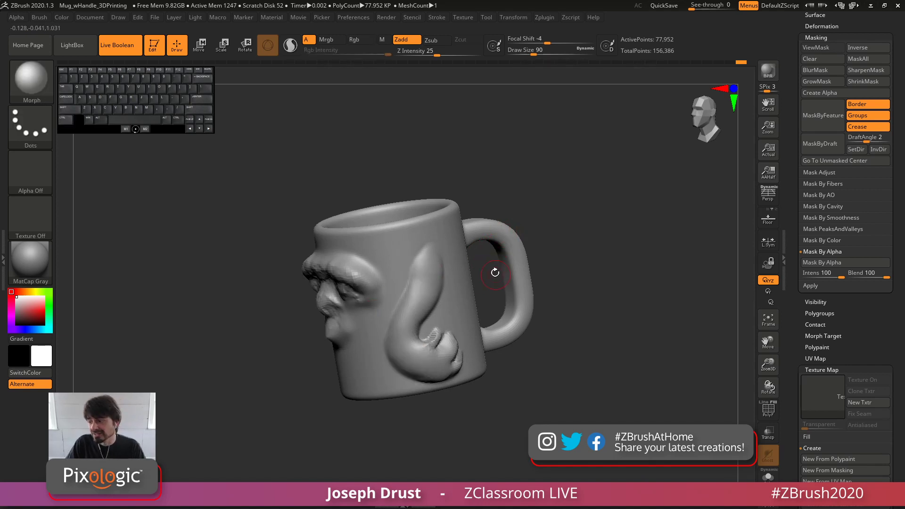
# Step: Try exaggerating the face and side strand with inverted Morph strokes, and undo back to the fully visible original relief
pyautogui.moveTo(501, 196); pyautogui.dragTo(404, 215)
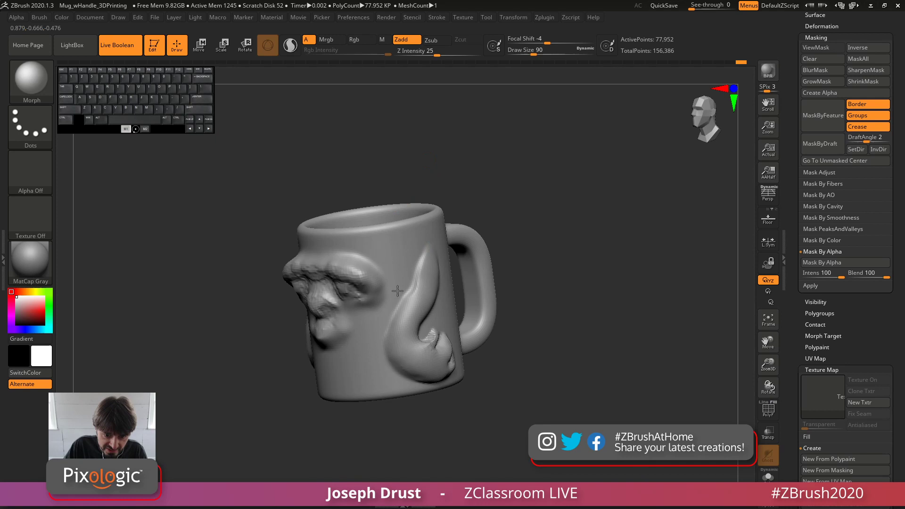
pyautogui.press('ctrl')
pyautogui.moveTo(410, 321)
pyautogui.keyDown('alt'); pyautogui.mouseDown()
pyautogui.moveTo(429, 273)
pyautogui.moveTo(411, 330)
pyautogui.moveTo(426, 369)
pyautogui.moveTo(398, 316)
pyautogui.moveTo(418, 266)
pyautogui.moveTo(391, 330)
pyautogui.moveTo(335, 271)
pyautogui.moveTo(349, 325)
pyautogui.moveTo(325, 349)
pyautogui.moveTo(294, 266)
pyautogui.moveTo(377, 275)
pyautogui.moveTo(382, 311)
pyautogui.mouseUp(); pyautogui.keyUp('alt')
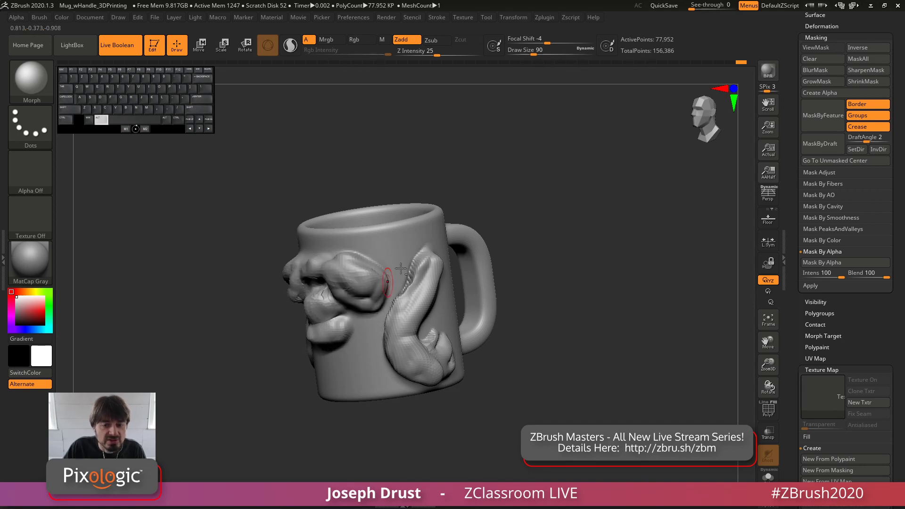
pyautogui.moveTo(517, 187)
pyautogui.mouseDown()
pyautogui.moveTo(526, 177)
pyautogui.moveTo(521, 205)
pyautogui.moveTo(530, 200)
pyautogui.moveTo(519, 196)
pyautogui.mouseUp()
pyautogui.hotkey('ctrl', 'h')
pyautogui.hotkey('ctrl', 'shift', 'z')
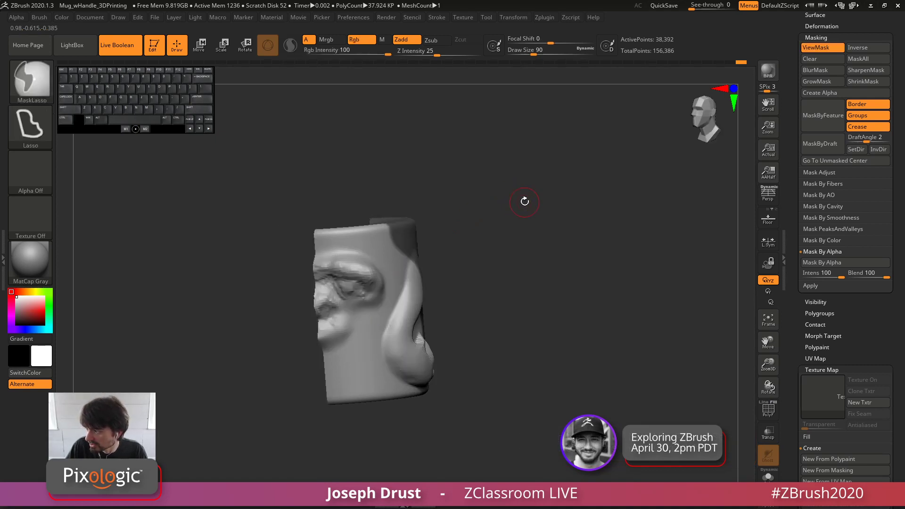
pyautogui.hotkey('ctrl', 'h')
pyautogui.moveTo(509, 177)
pyautogui.keyDown('ctrl'); pyautogui.keyDown('shift'); pyautogui.mouseDown()
pyautogui.moveTo(519, 192)
pyautogui.moveTo(510, 175)
pyautogui.mouseUp(); pyautogui.keyUp('shift'); pyautogui.keyUp('ctrl')
pyautogui.keyDown('ctrl'); pyautogui.keyDown('shift'); pyautogui.click(514, 191); pyautogui.keyUp('shift'); pyautogui.keyUp('ctrl')
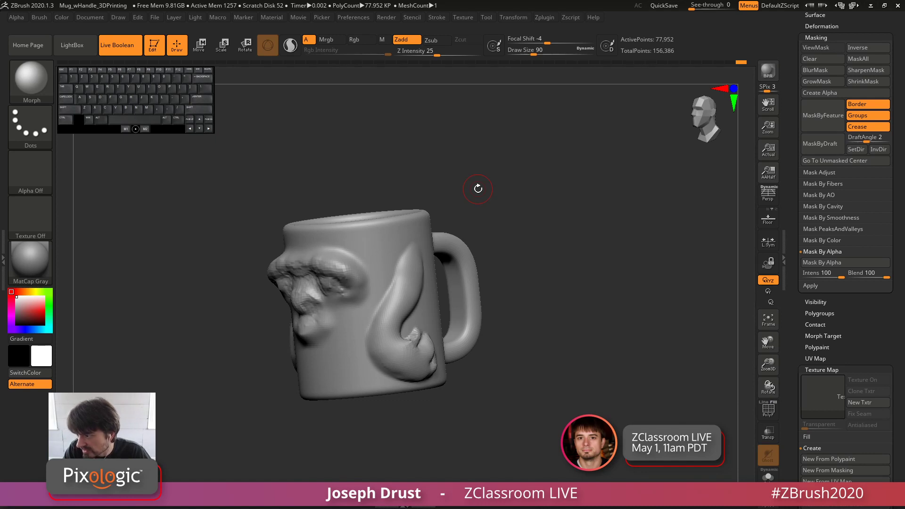
# Step: Examine the mug's stored morph target settings while viewing the relief from the side and at an angle
pyautogui.moveTo(795, 327); pyautogui.dragTo(791, 280)
pyautogui.click(811, 265)
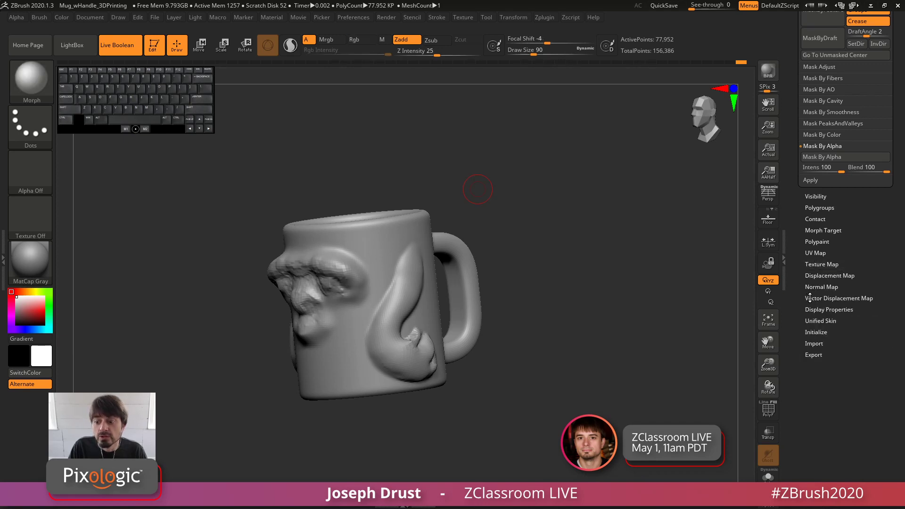
pyautogui.click(819, 231)
pyautogui.moveTo(794, 246); pyautogui.dragTo(795, 303)
pyautogui.keyDown('shift'); pyautogui.moveTo(661, 301); pyautogui.dragTo(573, 289); pyautogui.keyUp('shift')
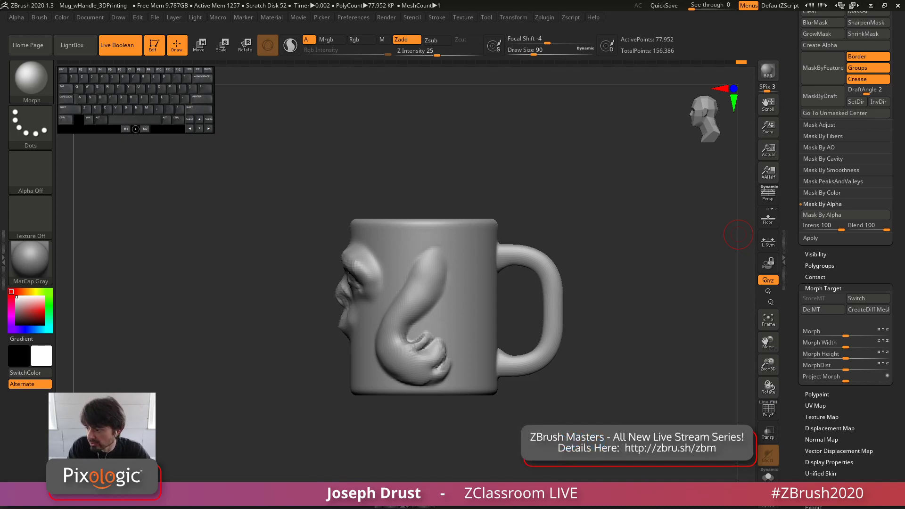
pyautogui.moveTo(536, 182)
pyautogui.mouseDown()
pyautogui.moveTo(556, 176)
pyautogui.moveTo(545, 188)
pyautogui.mouseUp()
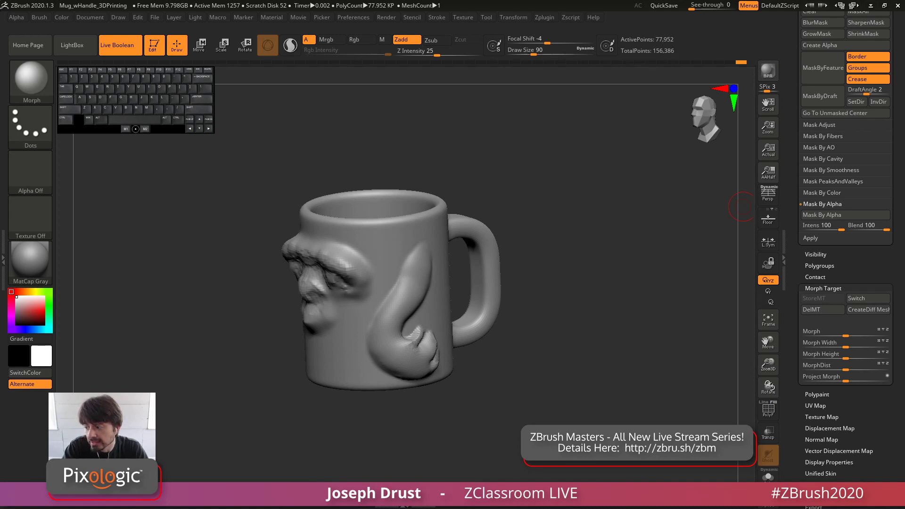
pyautogui.moveTo(637, 243)
pyautogui.mouseDown()
pyautogui.moveTo(595, 220)
pyautogui.moveTo(589, 232)
pyautogui.mouseUp()
pyautogui.moveTo(845, 335)
pyautogui.mouseDown()
pyautogui.moveTo(888, 335)
pyautogui.moveTo(846, 338)
pyautogui.mouseUp()
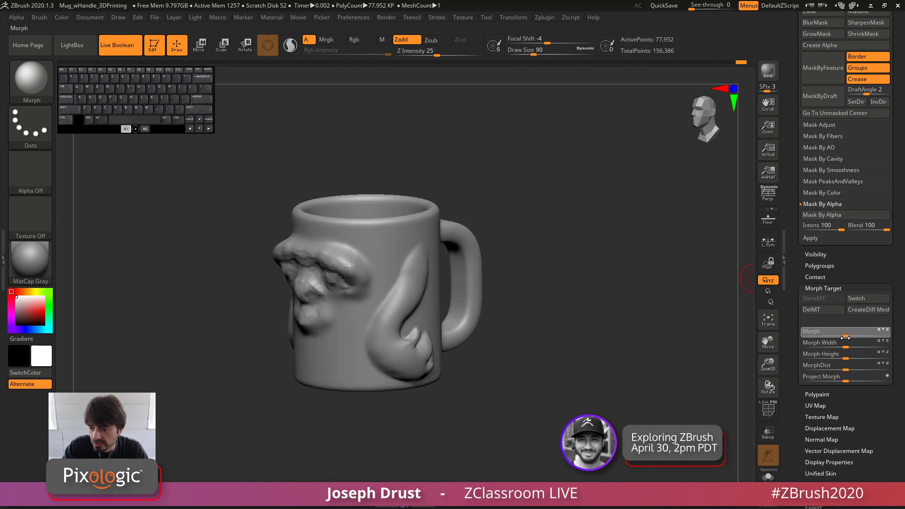
# Step: Subdivide the mug to level 2 and replace its stored morph target with a new one
pyautogui.click(819, 310)
pyautogui.moveTo(786, 177); pyautogui.dragTo(816, 250)
pyautogui.click(822, 106)
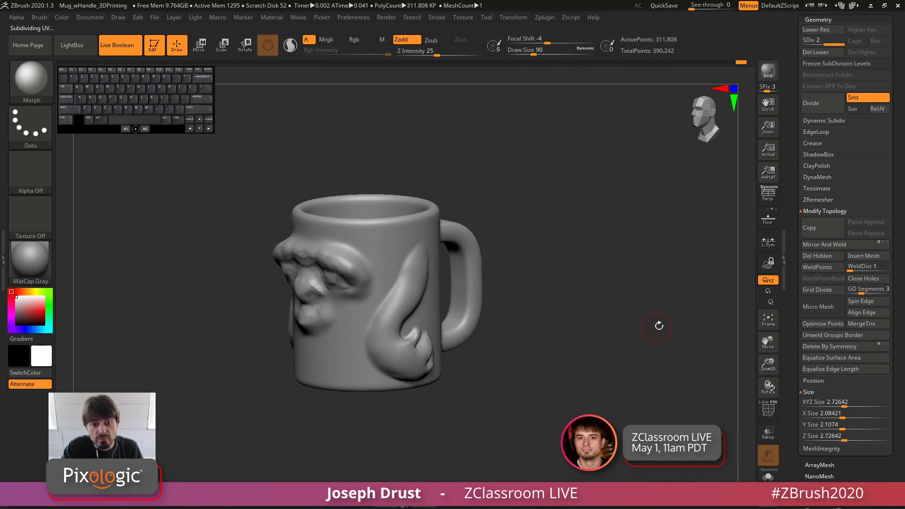
pyautogui.scroll(-5, 838, 415)
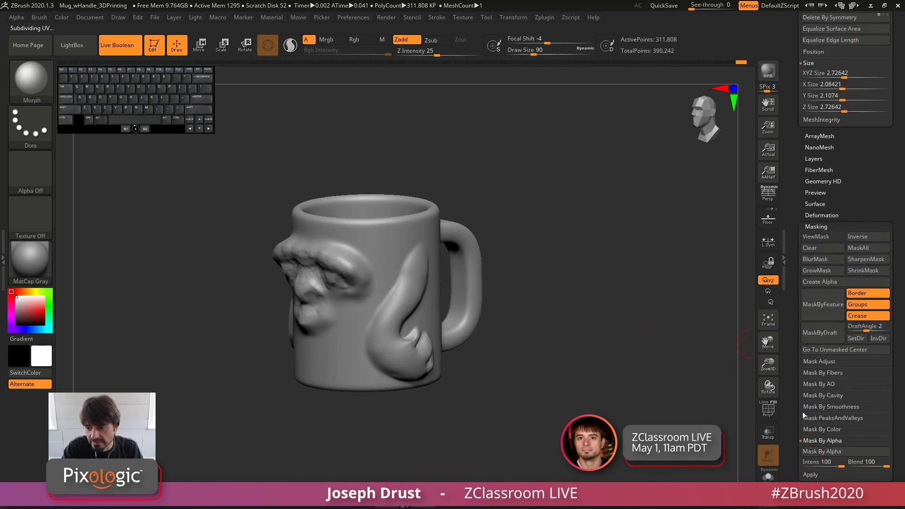
pyautogui.scroll(-4, 806, 330)
pyautogui.click(816, 344)
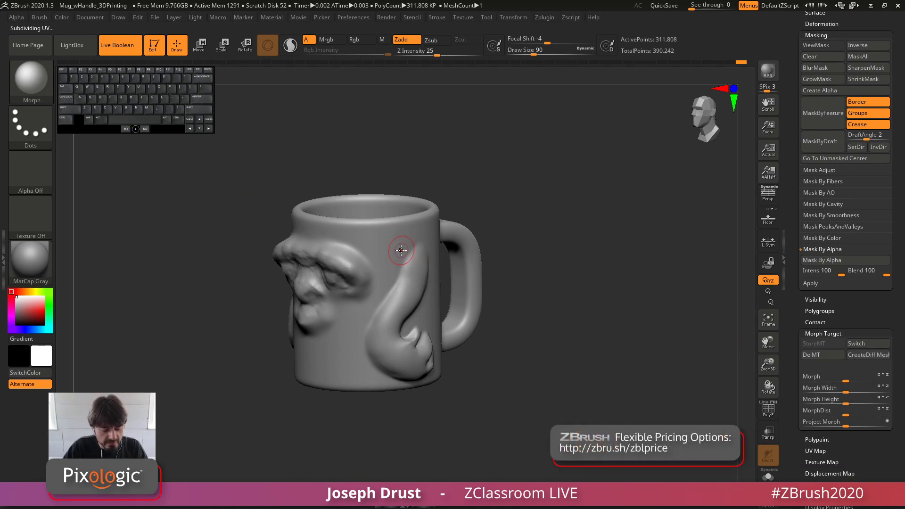
# Step: Test rough ClayBuildup strokes over the upper end of the side strand
pyautogui.press('b')
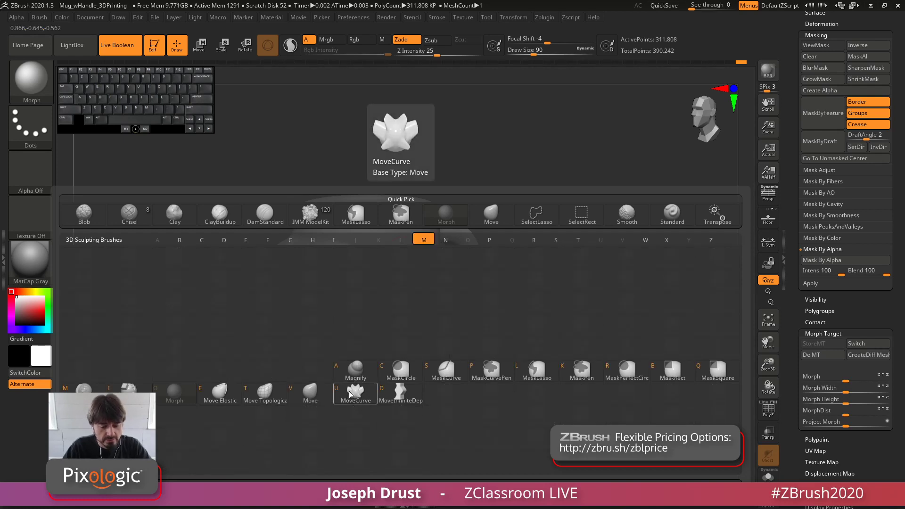
pyautogui.click(349, 393)
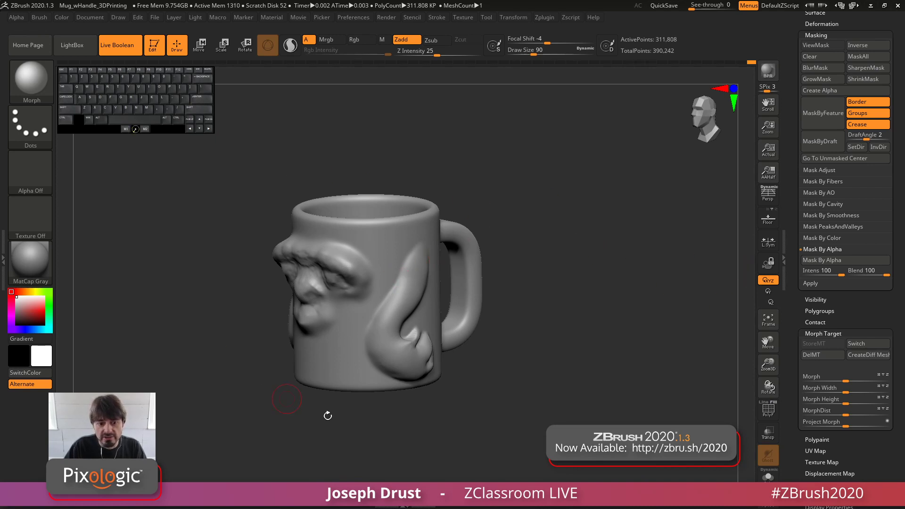
pyautogui.press('b')
pyautogui.press('c')
pyautogui.press('b')
pyautogui.moveTo(396, 268)
pyautogui.mouseDown()
pyautogui.moveTo(409, 246)
pyautogui.moveTo(407, 273)
pyautogui.moveTo(423, 270)
pyautogui.mouseUp()
pyautogui.moveTo(512, 194); pyautogui.dragTo(472, 201)
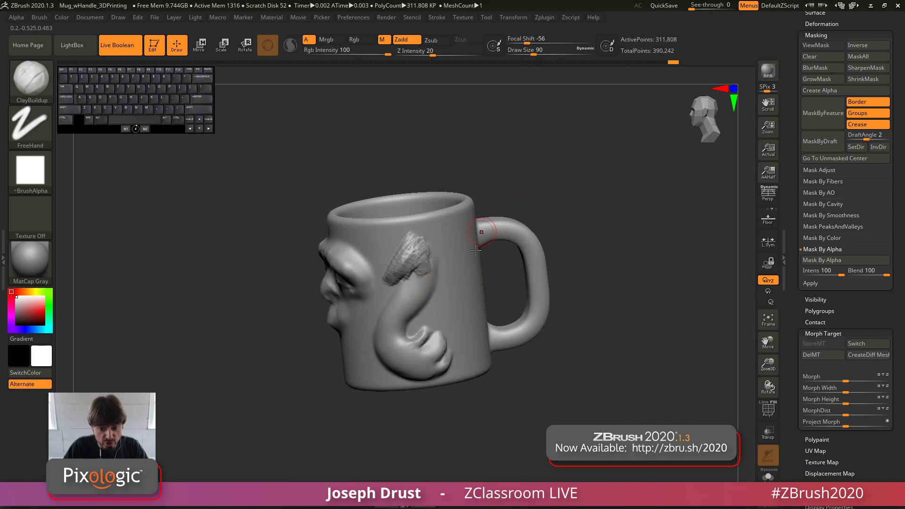
pyautogui.moveTo(432, 250)
pyautogui.mouseDown()
pyautogui.moveTo(420, 275)
pyautogui.moveTo(437, 285)
pyautogui.moveTo(425, 286)
pyautogui.moveTo(436, 264)
pyautogui.moveTo(411, 247)
pyautogui.moveTo(393, 274)
pyautogui.moveTo(418, 237)
pyautogui.moveTo(441, 282)
pyautogui.moveTo(418, 267)
pyautogui.mouseUp()
# Step: Erase the ClayBuildup strokes from the upper side strand with the Morph brush
pyautogui.press('b')
pyautogui.press('m')
pyautogui.press('o')
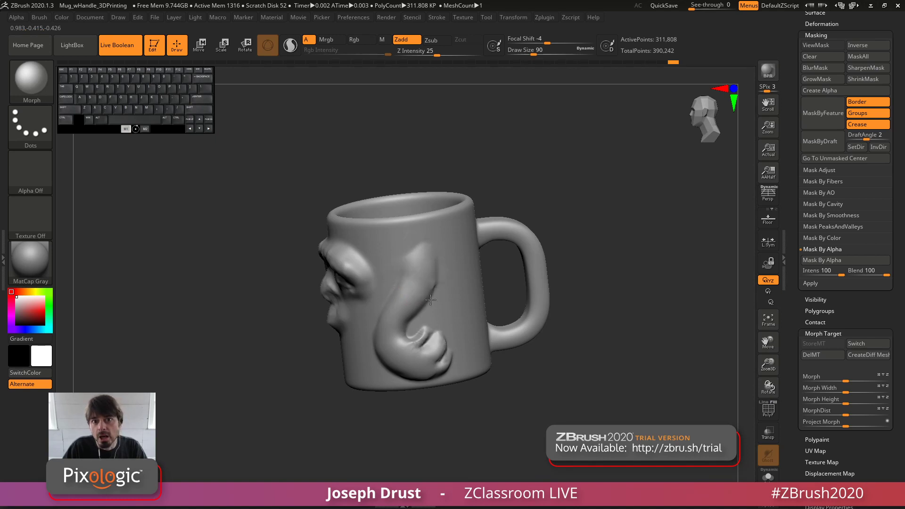
pyautogui.moveTo(522, 170); pyautogui.dragTo(516, 220)
# Step: Undo the test strokes, the newly stored morph target and the mug's subdivision
pyautogui.press('ctrl')
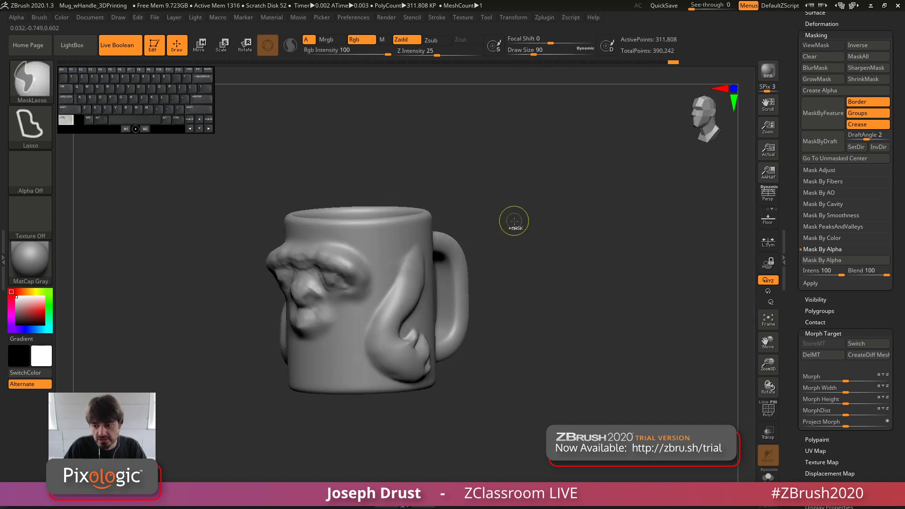
pyautogui.hotkey('ctrl', 'z')
pyautogui.hotkey('ctrl', 'z')
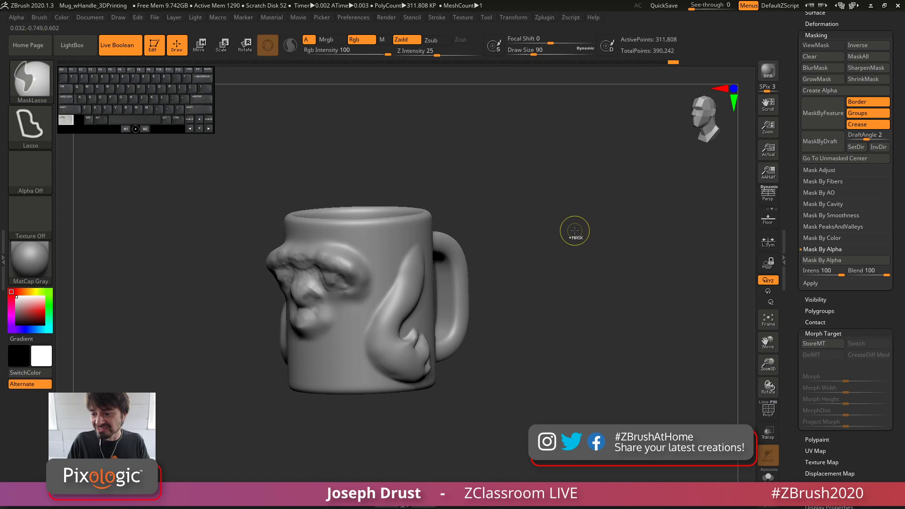
pyautogui.hotkey('ctrl', 'z')
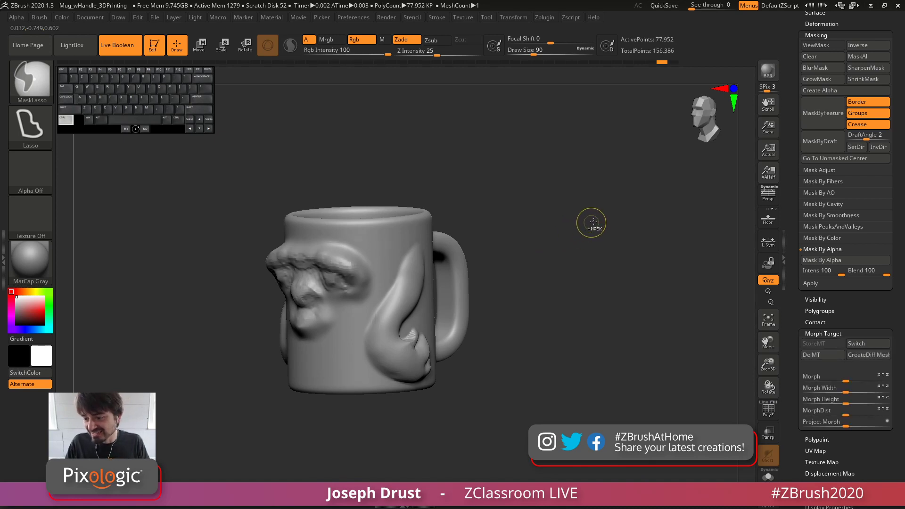
# Step: Select the plain Mug_w_Handle1 subtool and dismiss the brush note
pyautogui.keyDown('shift'); pyautogui.moveTo(586, 228); pyautogui.dragTo(580, 234); pyautogui.keyUp('shift')
pyautogui.moveTo(853, 376)
pyautogui.mouseDown()
pyautogui.moveTo(886, 376)
pyautogui.moveTo(853, 376)
pyautogui.mouseUp()
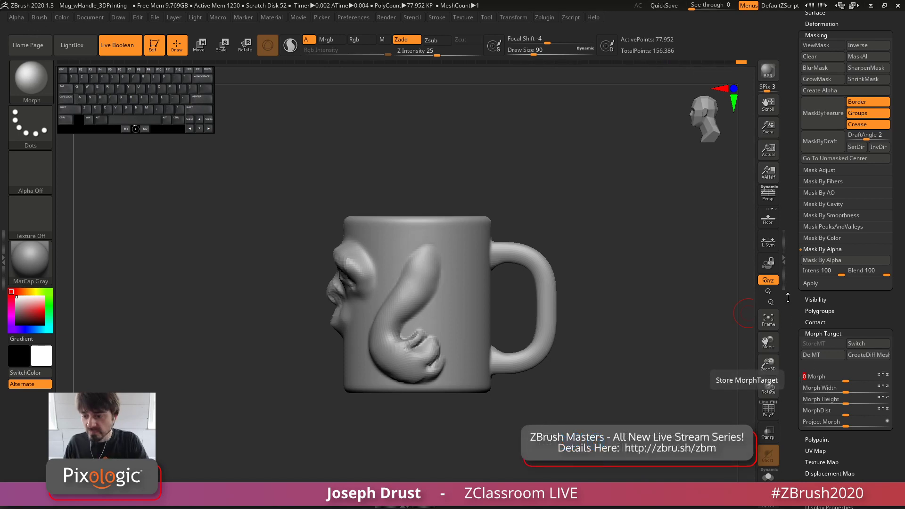
pyautogui.moveTo(793, 96); pyautogui.dragTo(793, 324)
pyautogui.moveTo(604, 223); pyautogui.dragTo(643, 245)
pyautogui.keyDown('alt'); pyautogui.moveTo(643, 245); pyautogui.dragTo(604, 239); pyautogui.keyUp('alt')
pyautogui.moveTo(796, 193); pyautogui.dragTo(789, 340)
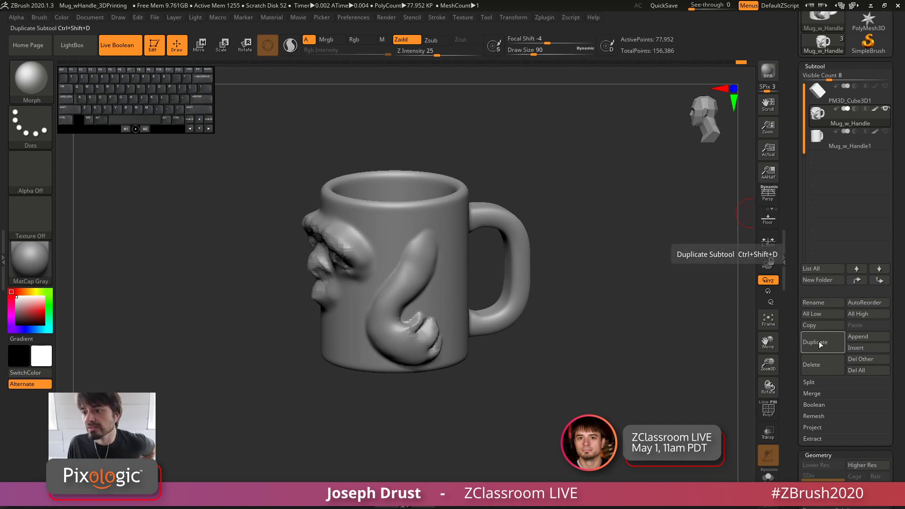
pyautogui.click(844, 140)
pyautogui.click(607, 242)
pyautogui.click(584, 282)
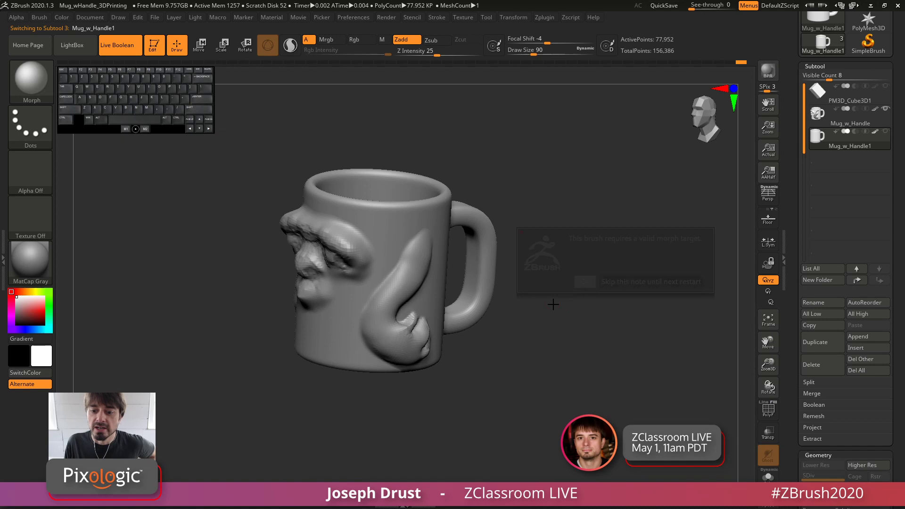
# Step: Switch to the ClayBuildup brush and reselect the sculpted Mug_w_Handle subtool in side view
pyautogui.press('b')
pyautogui.press('c')
pyautogui.press('b')
pyautogui.click(850, 117)
pyautogui.moveTo(645, 231)
pyautogui.mouseDown()
pyautogui.moveTo(639, 221)
pyautogui.moveTo(631, 227)
pyautogui.mouseUp()
pyautogui.keyDown('alt'); pyautogui.moveTo(631, 282); pyautogui.dragTo(627, 270); pyautogui.keyUp('alt')
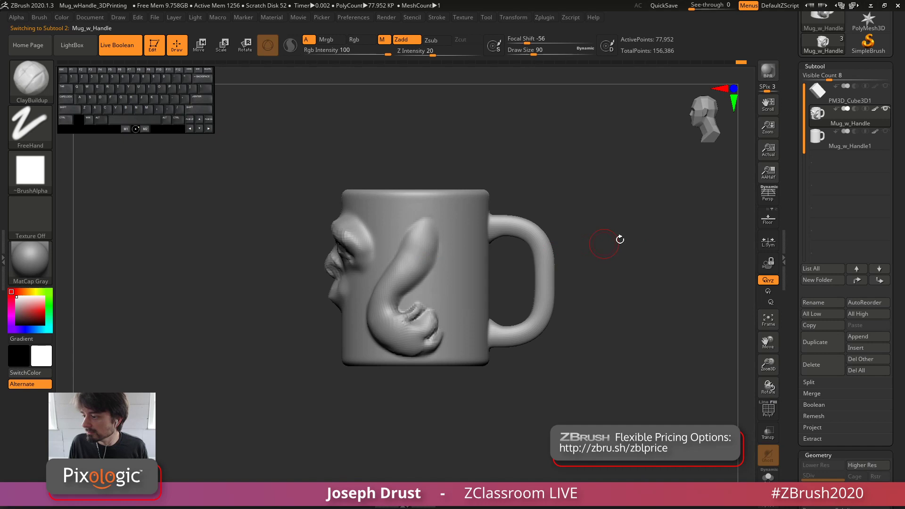
# Step: Select the Mug_w_Handle1 subtool and hide the sculpted Mug_w_Handle so only the plain mug shows
pyautogui.click(841, 145)
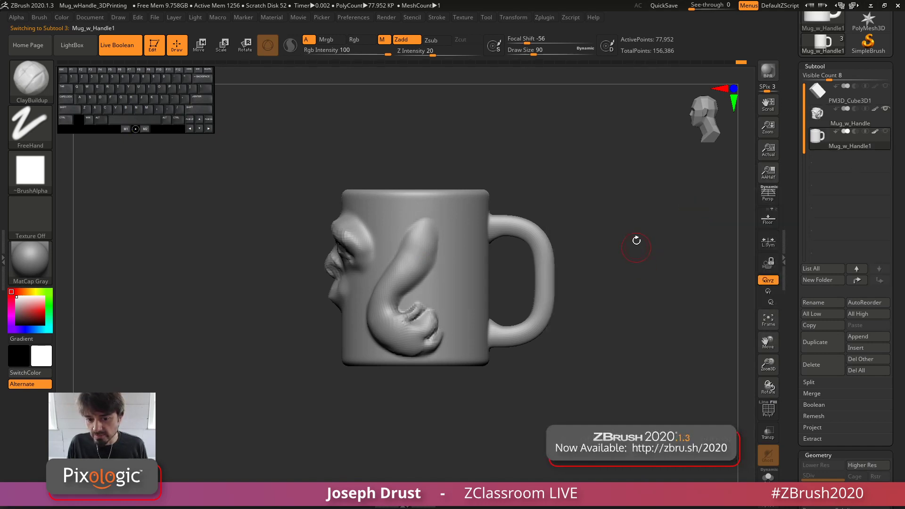
pyautogui.click(885, 109)
pyautogui.moveTo(683, 212); pyautogui.dragTo(473, 281)
# Step: Subdivide the plain mug twice, up to subdivision level 3
pyautogui.moveTo(790, 329); pyautogui.dragTo(791, 64)
pyautogui.click(811, 274)
pyautogui.hotkey('ctrl', 'd')
pyautogui.moveTo(620, 211); pyautogui.dragTo(672, 204)
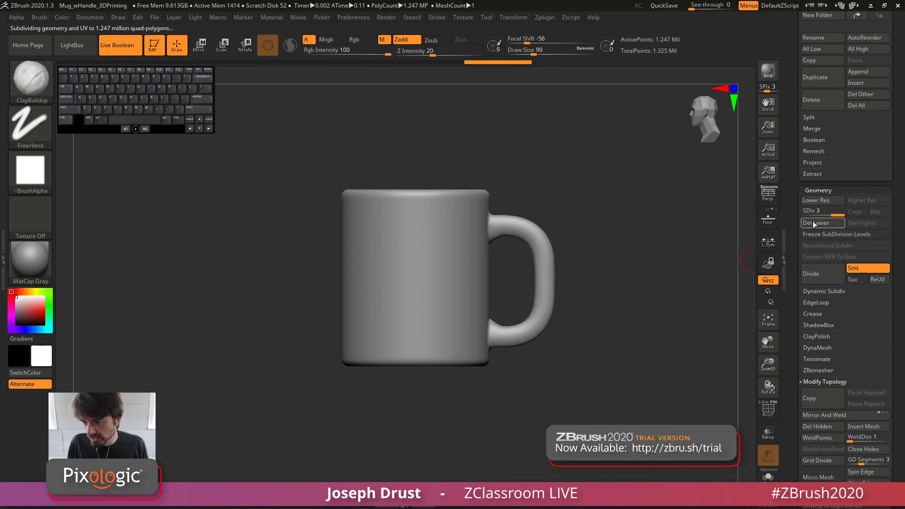
# Step: Show the sculpted Mug_w_Handle subtool alongside the plain Mug_w_Handle1 and expand the subtool projection settings
pyautogui.scroll(5, 824, 138)
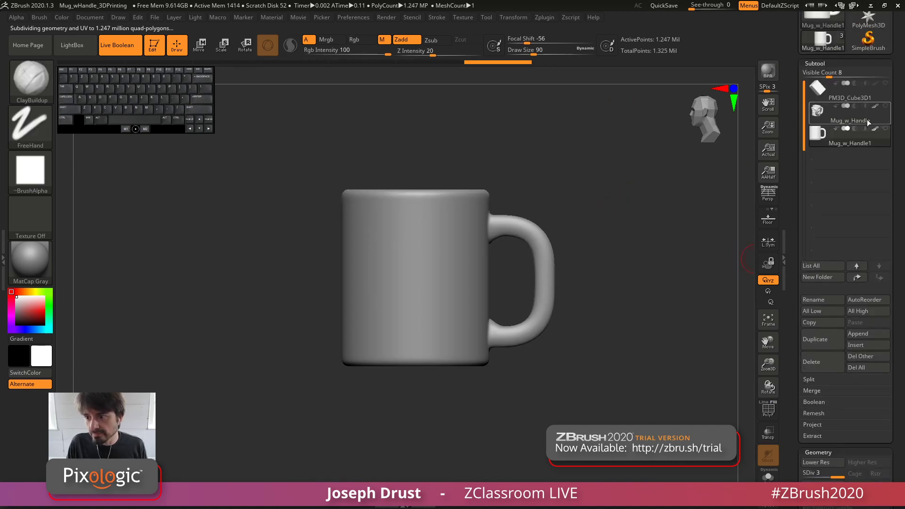
pyautogui.click(885, 106)
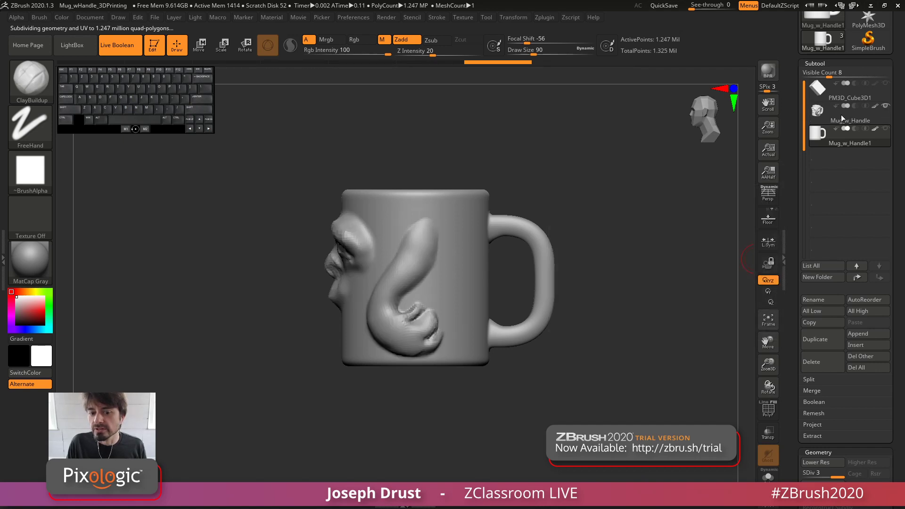
pyautogui.click(851, 118)
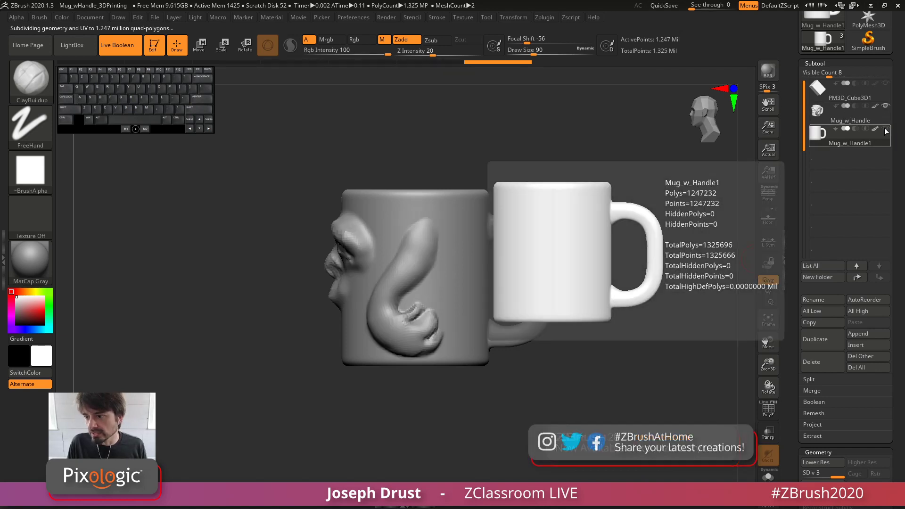
pyautogui.scroll(-2, 794, 236)
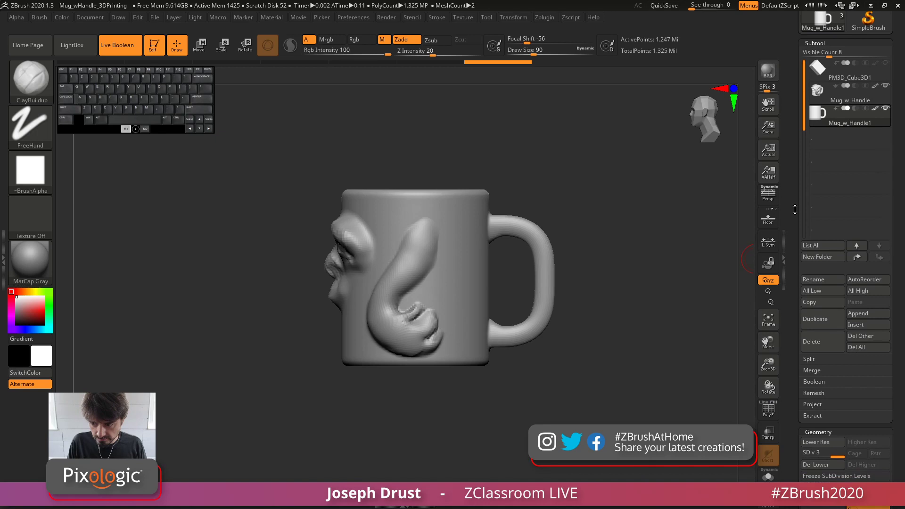
pyautogui.scroll(-5, 794, 236)
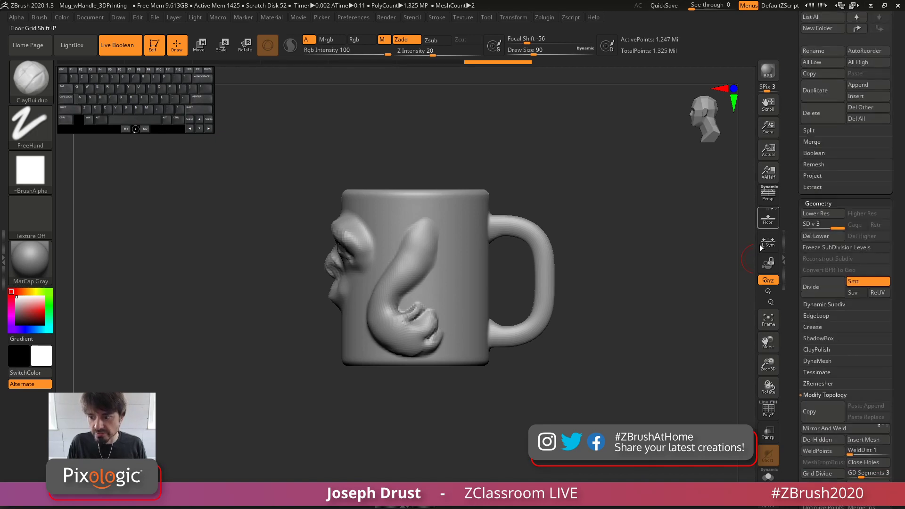
pyautogui.click(813, 175)
# Step: Store a morph target for the plain Mug_w_Handle1 subtool
pyautogui.scroll(4, 794, 185)
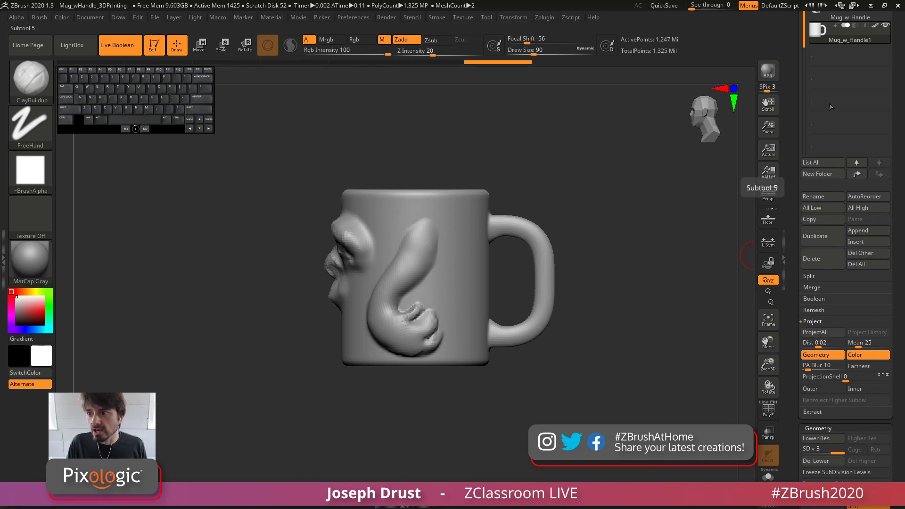
pyautogui.scroll(3, 851, 123)
pyautogui.moveTo(589, 198); pyautogui.dragTo(651, 264)
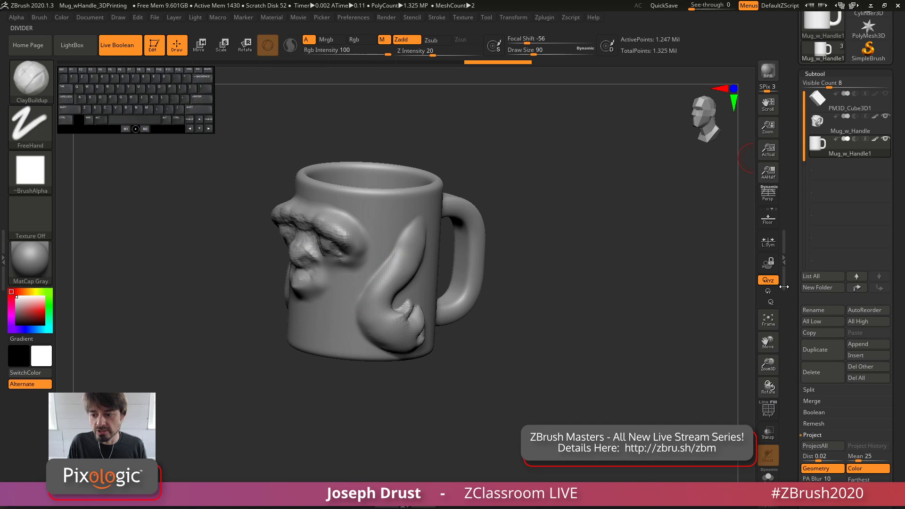
pyautogui.scroll(-6, 794, 200)
pyautogui.scroll(-10, 794, 200)
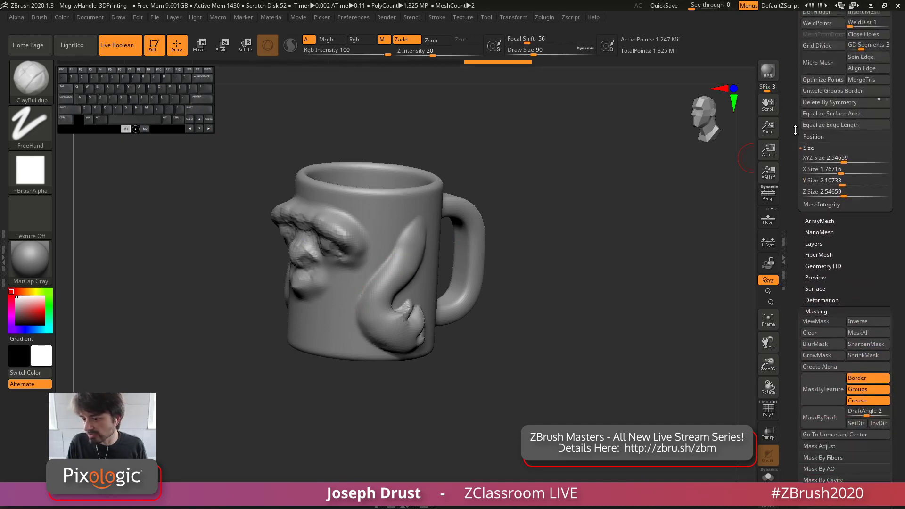
pyautogui.press('shift')
pyautogui.click(812, 258)
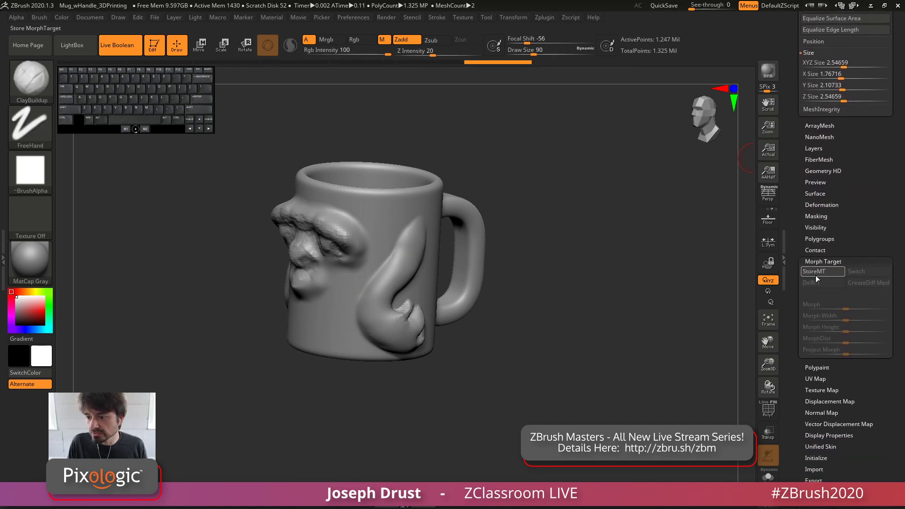
pyautogui.scroll(3, 799, 242)
pyautogui.moveTo(799, 242); pyautogui.dragTo(808, 285)
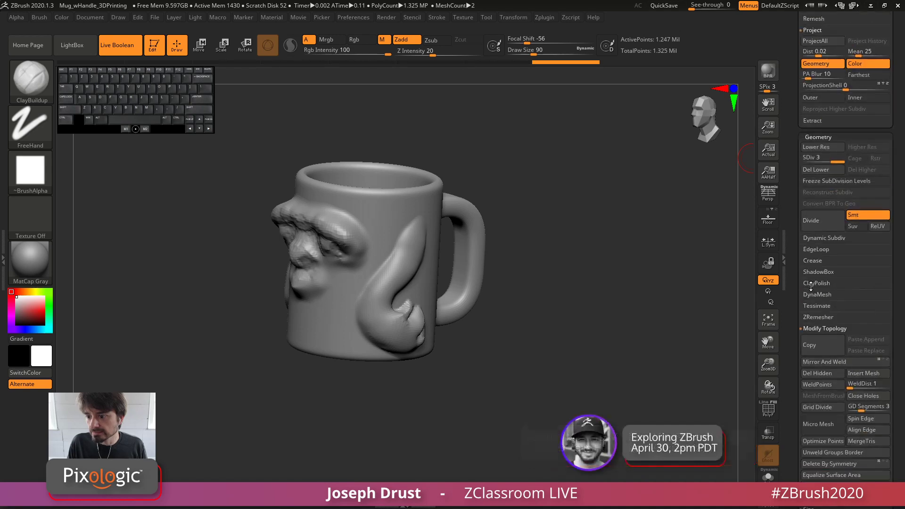
# Step: Collapse the geometry settings, turn on Solo mode and select the sculpted Mug_w_Handle subtool to view it alone
pyautogui.keyDown('shift'); pyautogui.click(828, 137); pyautogui.keyUp('shift')
pyautogui.moveTo(797, 149); pyautogui.dragTo(775, 260)
pyautogui.keyDown('shift'); pyautogui.moveTo(613, 278); pyautogui.dragTo(627, 280); pyautogui.keyUp('shift')
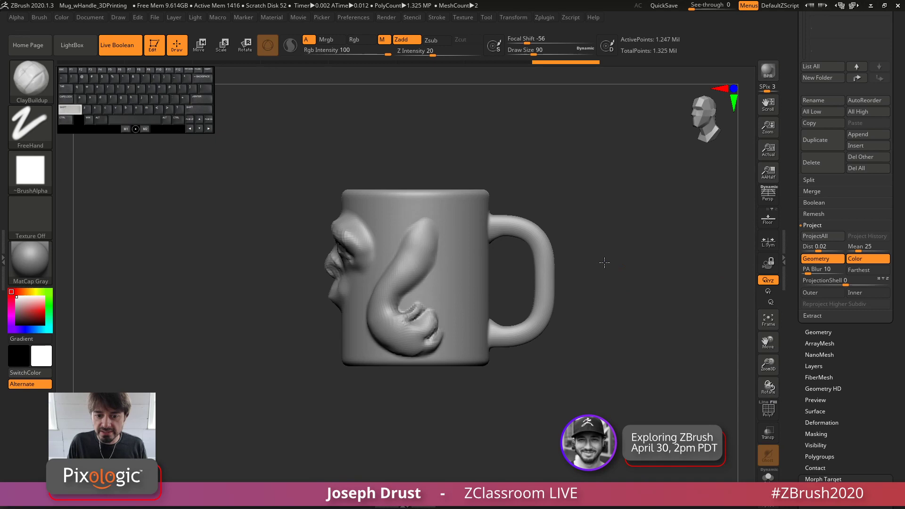
pyautogui.moveTo(806, 178); pyautogui.dragTo(799, 276)
pyautogui.click(839, 256)
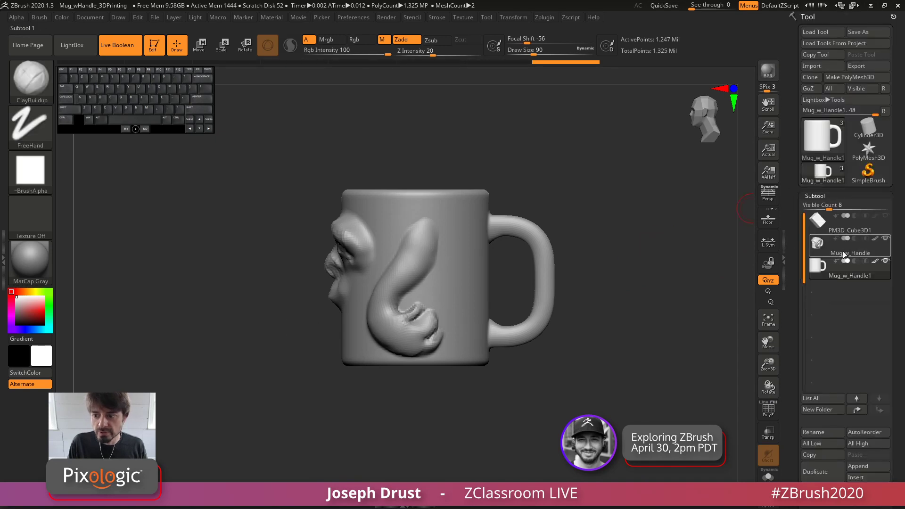
pyautogui.click(769, 476)
pyautogui.moveTo(646, 336); pyautogui.dragTo(684, 321)
pyautogui.click(847, 253)
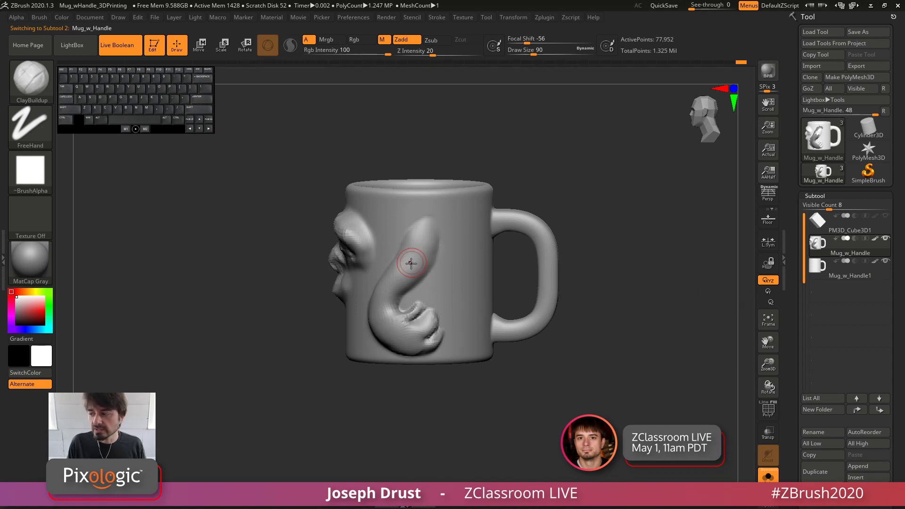
# Step: Make the plain Mug_w_Handle1 the active subtool and snap it to a straight side view
pyautogui.click(849, 273)
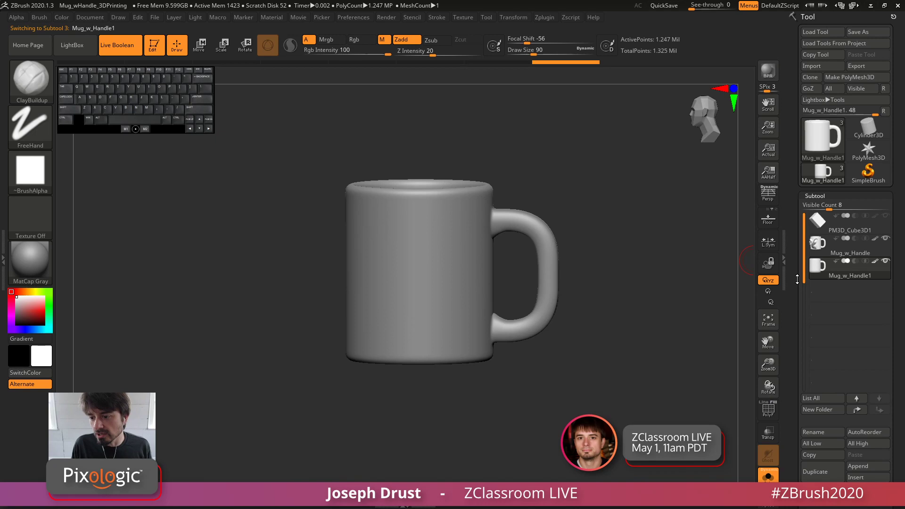
pyautogui.scroll(-3, 830, 283)
pyautogui.keyDown('shift'); pyautogui.moveTo(626, 291); pyautogui.dragTo(637, 279); pyautogui.keyUp('shift')
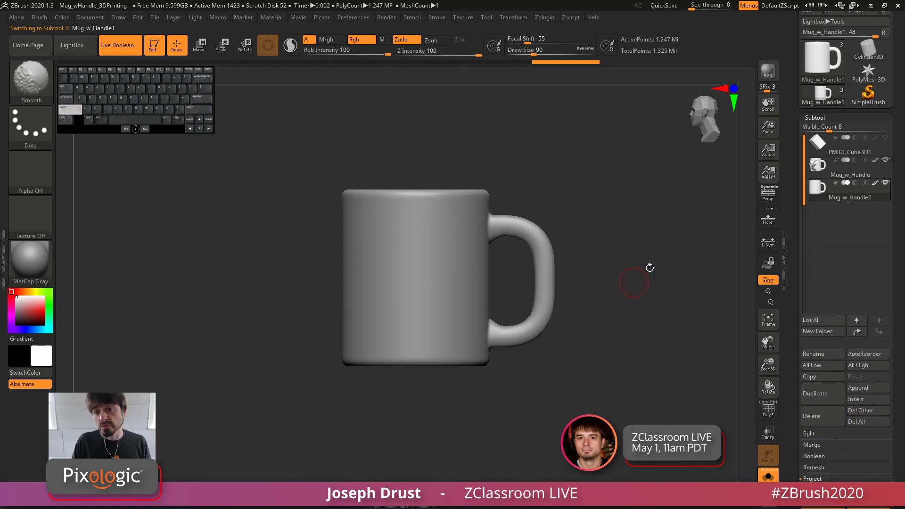
pyautogui.moveTo(837, 168)
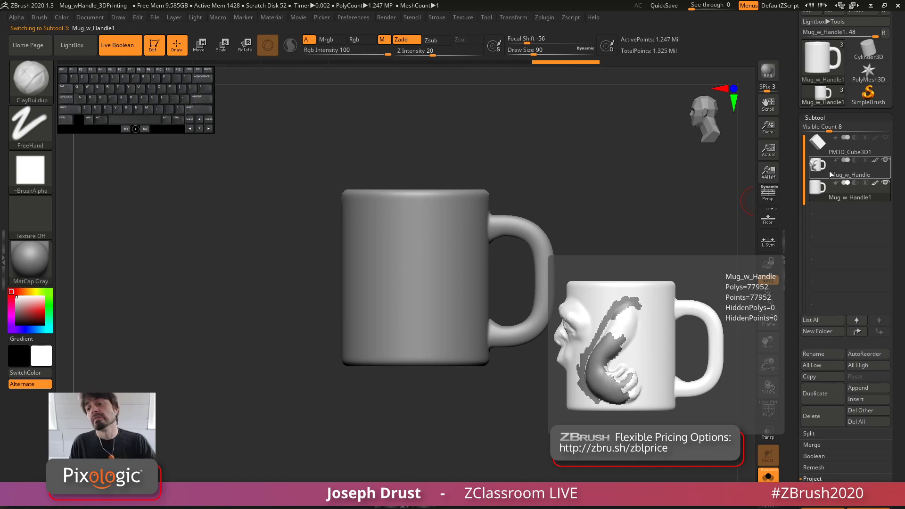
pyautogui.moveTo(830, 203)
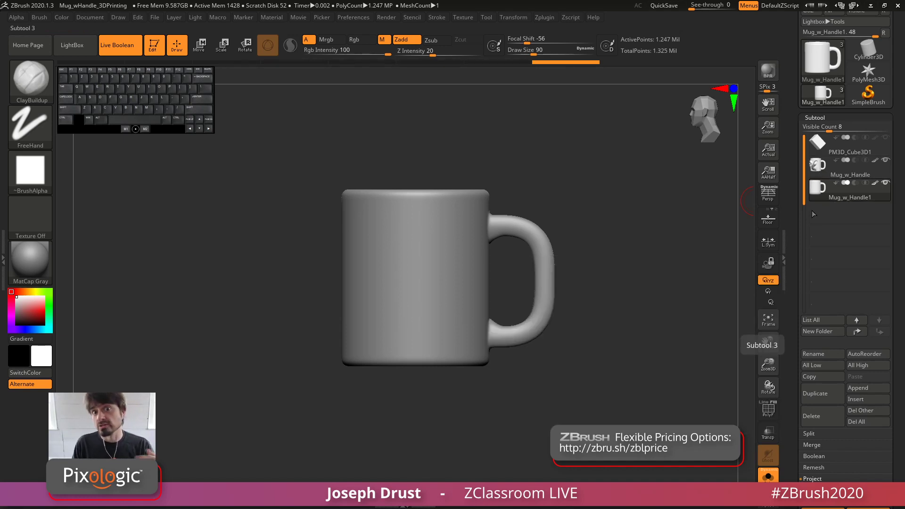
pyautogui.click(838, 175)
pyautogui.click(863, 197)
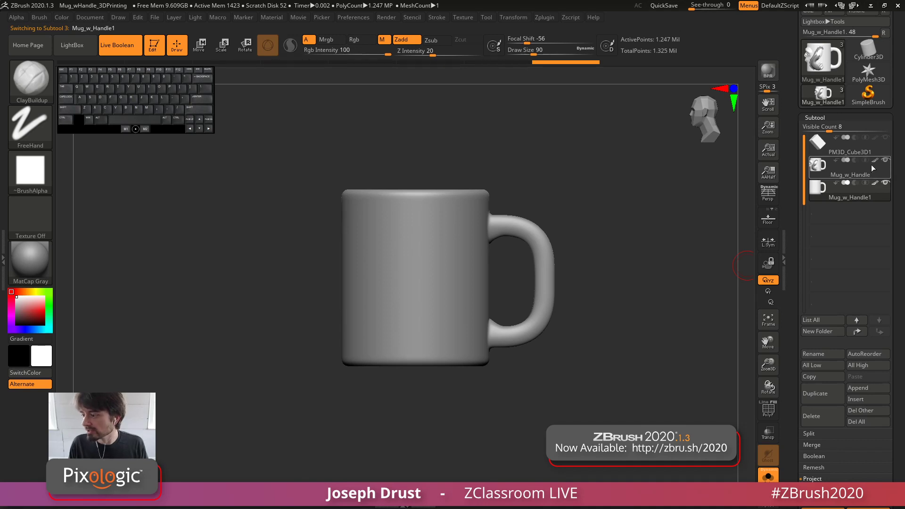
# Step: Set the projection distance to 0.1 and project all of the sculpted mug's detail onto the plain Mug_w_Handle1
pyautogui.moveTo(796, 305); pyautogui.dragTo(807, 268)
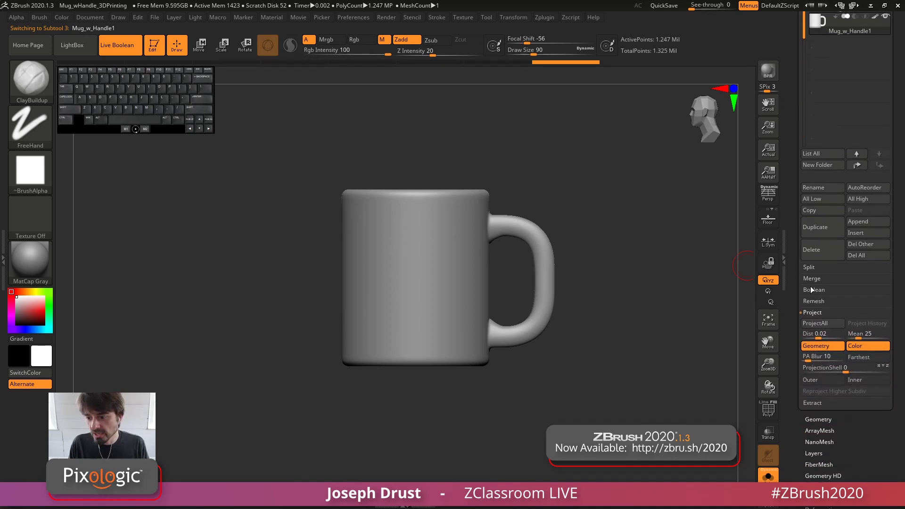
pyautogui.moveTo(795, 236)
pyautogui.mouseDown()
pyautogui.moveTo(804, 344)
pyautogui.moveTo(803, 232)
pyautogui.mouseUp()
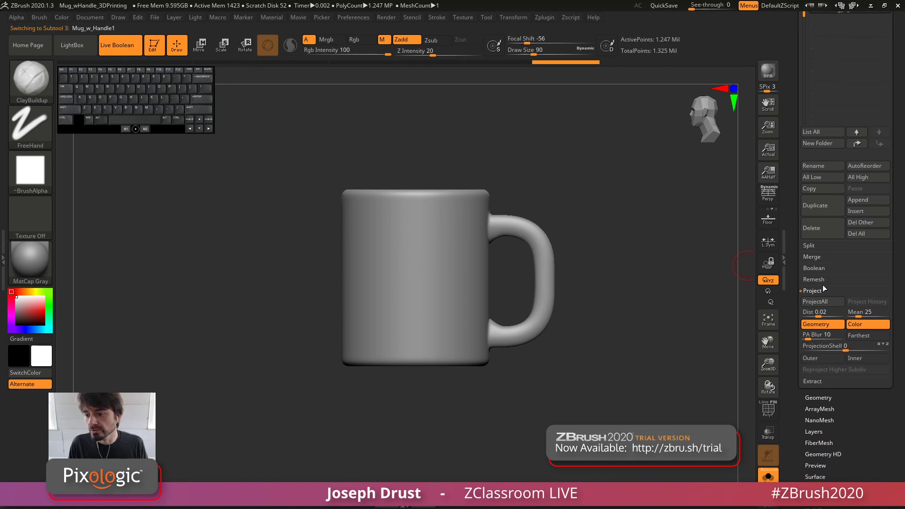
pyautogui.click(817, 313)
pyautogui.write('.1')
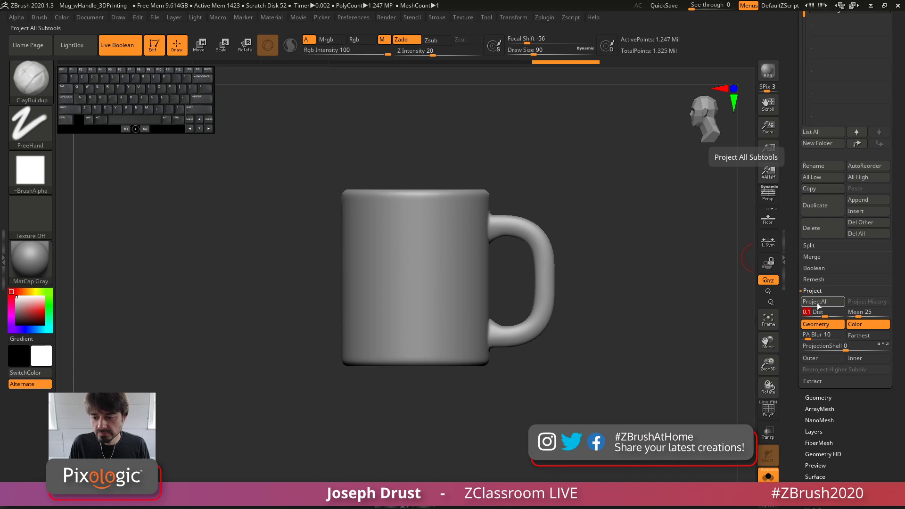
pyautogui.click(816, 306)
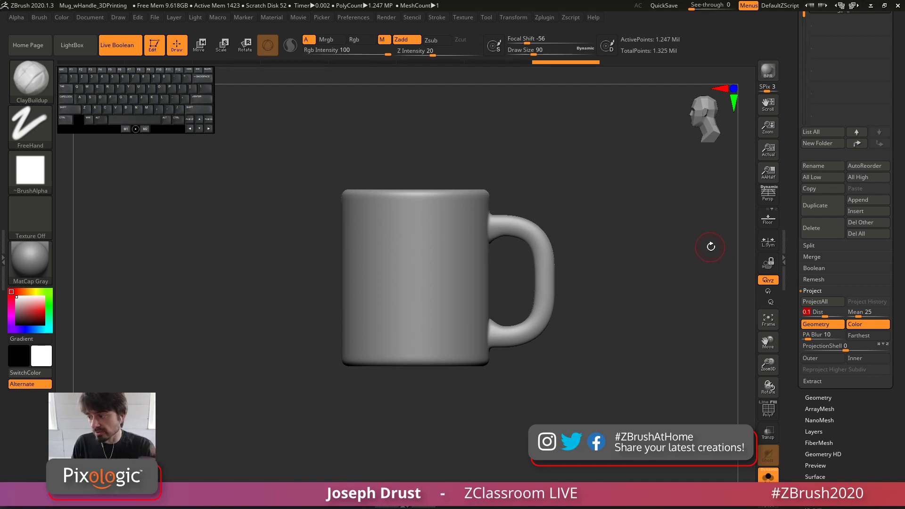
pyautogui.click(821, 305)
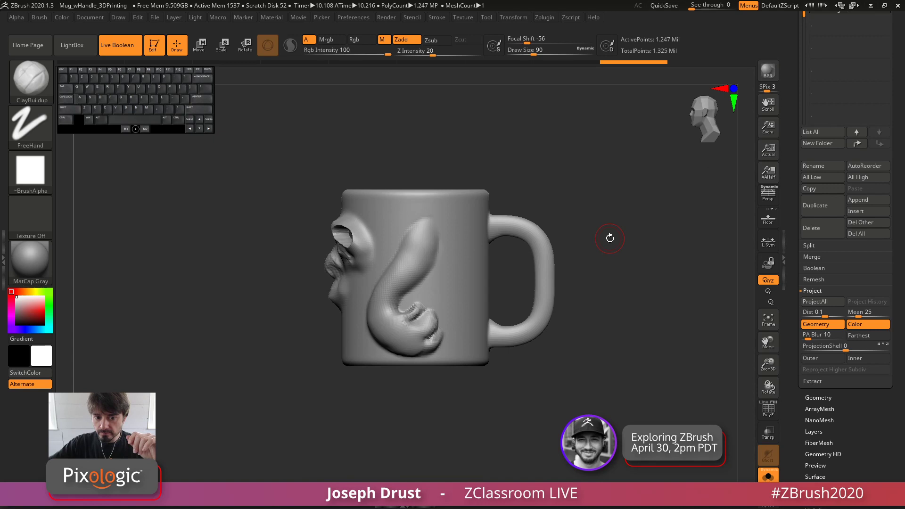
# Step: Examine the projected relief on Mug_w_Handle1 from the front and side, especially the outer ends of the brows
pyautogui.moveTo(568, 179); pyautogui.dragTo(586, 180)
pyautogui.keyDown('shift'); pyautogui.moveTo(586, 212); pyautogui.dragTo(634, 273); pyautogui.keyUp('shift')
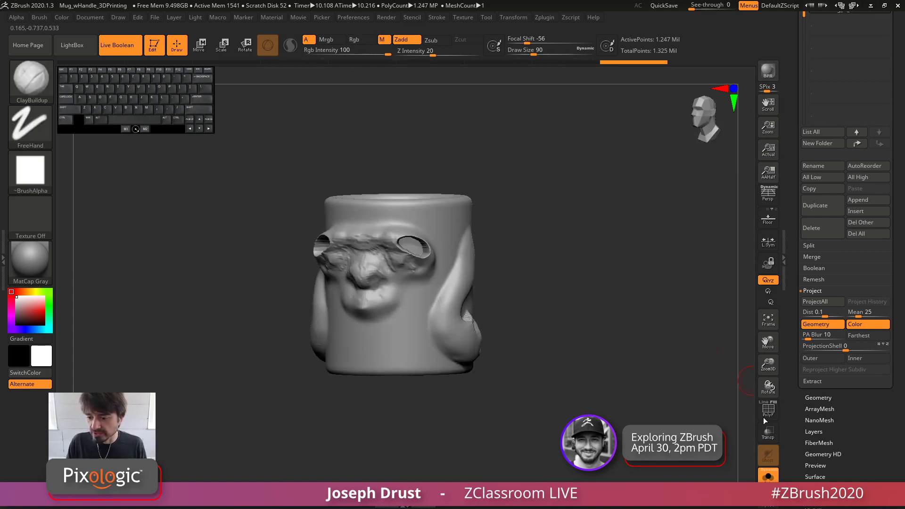
pyautogui.scroll(5, 790, 232)
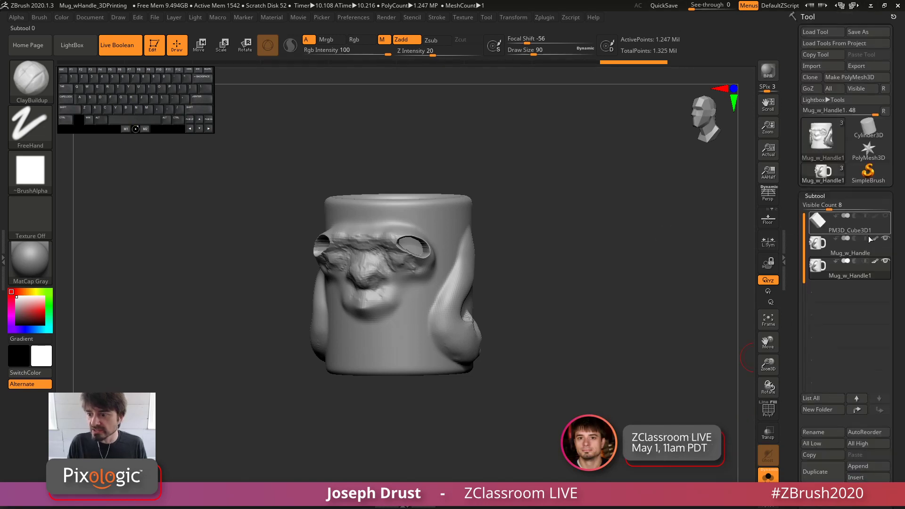
pyautogui.moveTo(626, 279)
pyautogui.mouseDown()
pyautogui.moveTo(606, 285)
pyautogui.moveTo(623, 296)
pyautogui.mouseUp()
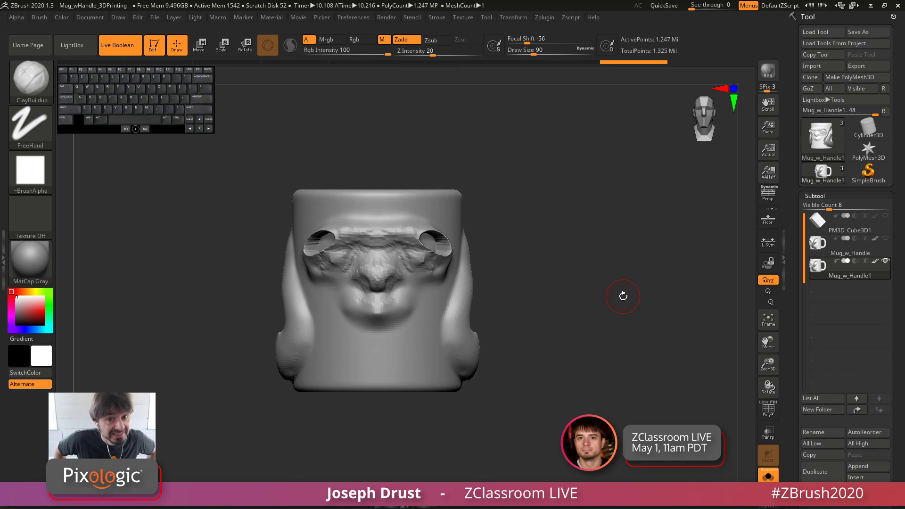
pyautogui.moveTo(505, 213); pyautogui.dragTo(450, 276)
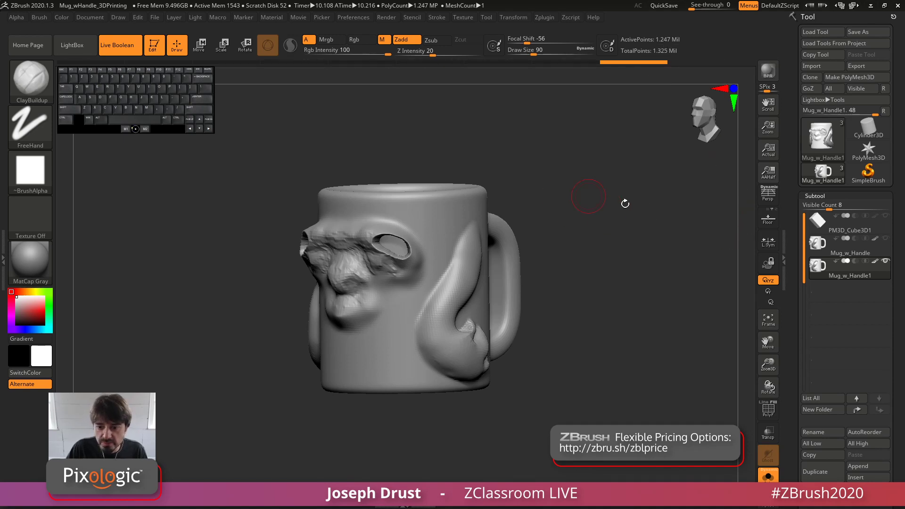
pyautogui.moveTo(842, 253)
pyautogui.moveTo(644, 233); pyautogui.dragTo(617, 207)
pyautogui.keyDown('shift'); pyautogui.moveTo(598, 155); pyautogui.dragTo(412, 245); pyautogui.keyUp('shift')
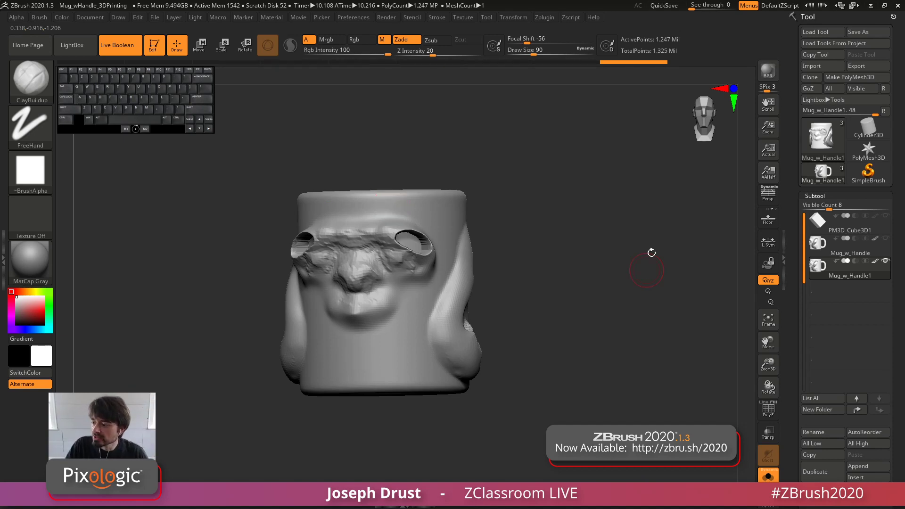
pyautogui.moveTo(698, 210); pyautogui.dragTo(430, 250)
pyautogui.moveTo(461, 142); pyautogui.dragTo(493, 160)
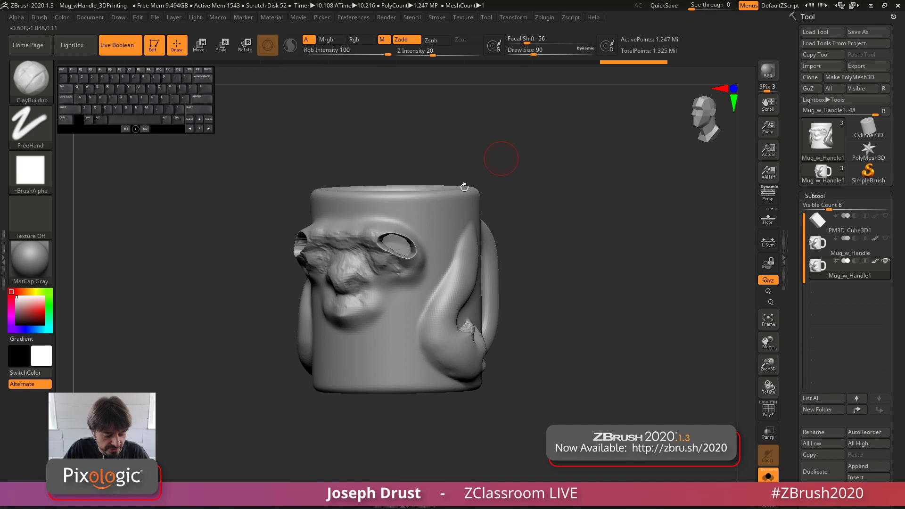
# Step: Smooth over the projection holes at the outer brows with the Smooth brush at draw size 97
pyautogui.press('space')
pyautogui.press('shift')
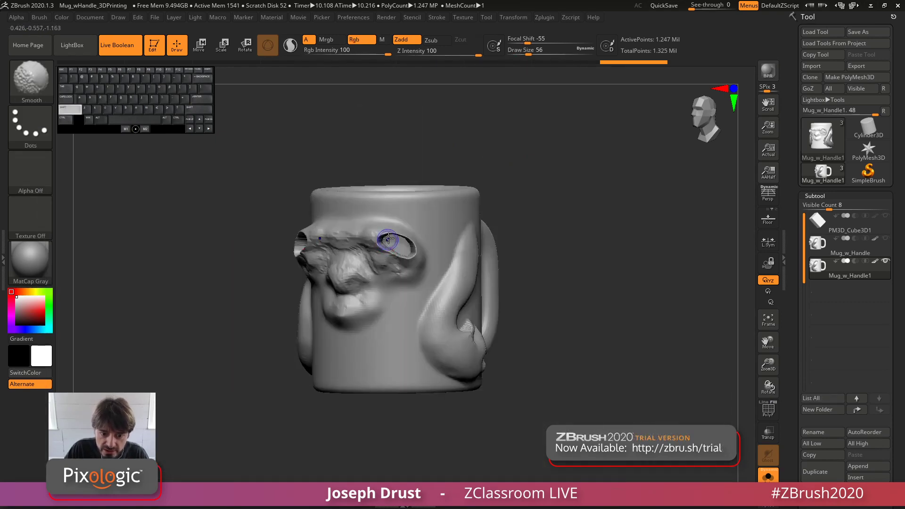
pyautogui.press('space')
pyautogui.press('space')
pyautogui.moveTo(392, 237)
pyautogui.mouseDown()
pyautogui.moveTo(414, 250)
pyautogui.moveTo(404, 245)
pyautogui.mouseUp()
pyautogui.keyDown('shift'); pyautogui.moveTo(406, 246); pyautogui.dragTo(414, 255); pyautogui.keyUp('shift')
pyautogui.keyDown('shift'); pyautogui.moveTo(406, 247); pyautogui.dragTo(397, 240); pyautogui.keyUp('shift')
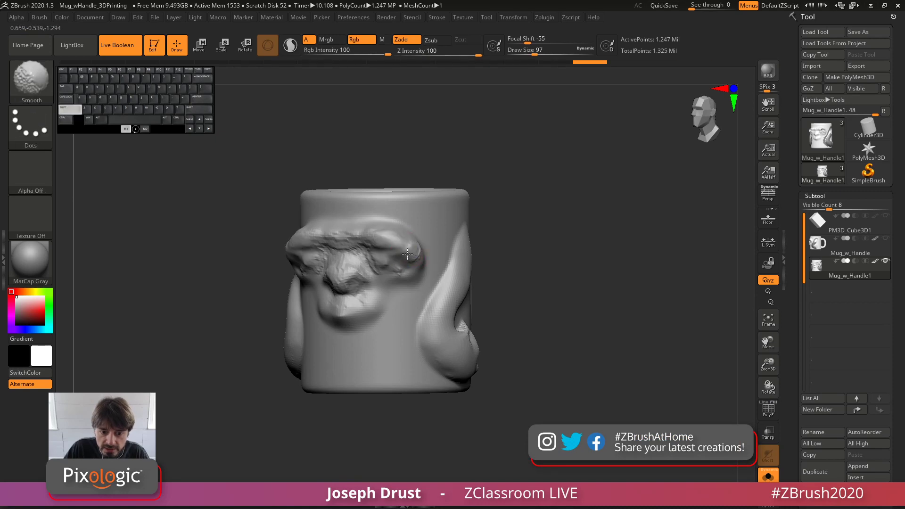
# Step: Mask both brow areas with the MaskPen brush and invert the mask so only the brows remain editable
pyautogui.press('ctrl')
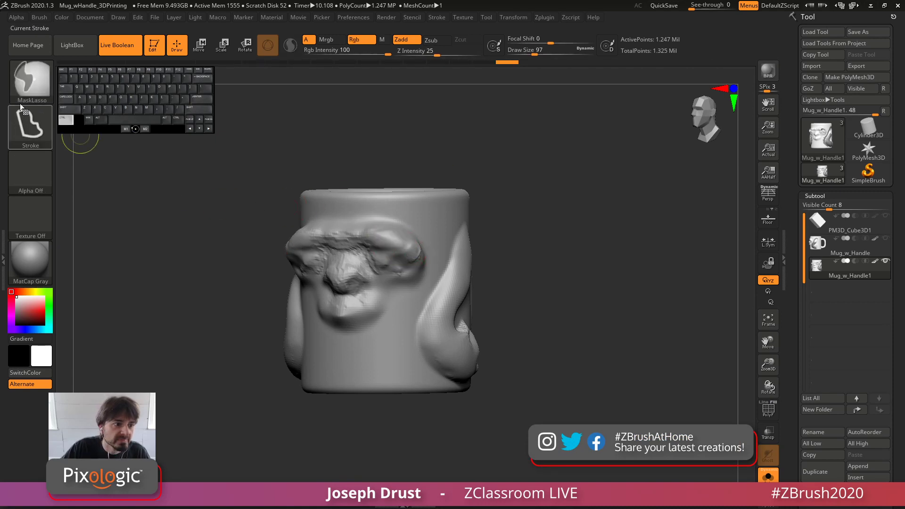
pyautogui.keyDown('ctrl'); pyautogui.click(27, 91); pyautogui.keyUp('ctrl')
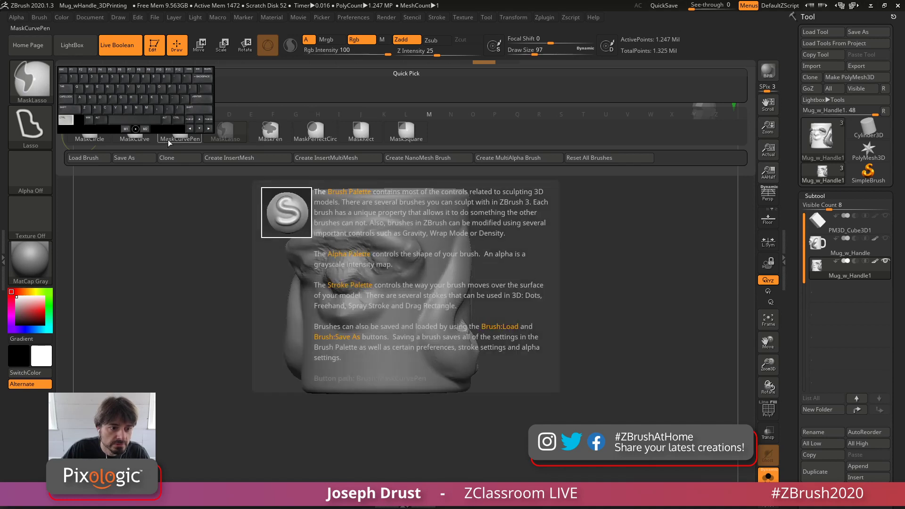
pyautogui.click(267, 133)
pyautogui.moveTo(364, 230)
pyautogui.keyDown('ctrl'); pyautogui.mouseDown()
pyautogui.moveTo(401, 264)
pyautogui.moveTo(377, 235)
pyautogui.moveTo(397, 237)
pyautogui.moveTo(401, 272)
pyautogui.mouseUp(); pyautogui.keyUp('ctrl')
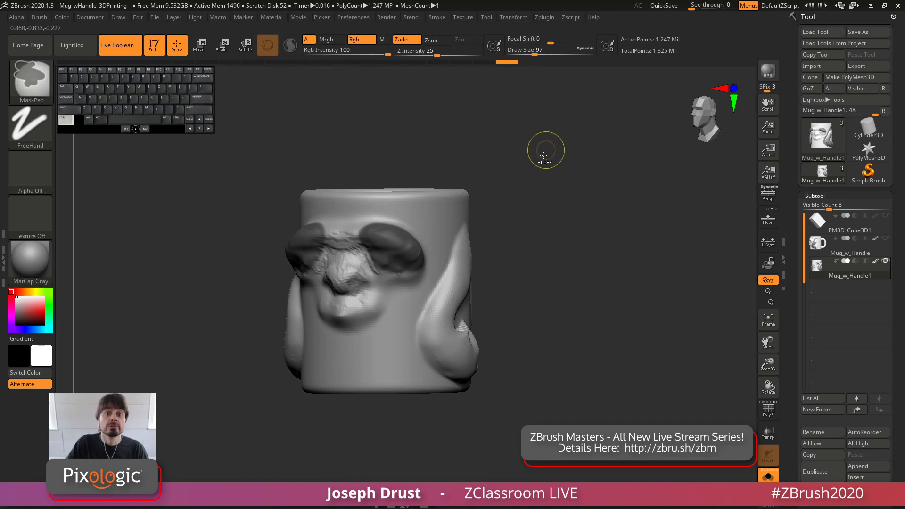
pyautogui.keyDown('ctrl'); pyautogui.click(544, 174); pyautogui.keyUp('ctrl')
pyautogui.moveTo(638, 271); pyautogui.dragTo(592, 283)
pyautogui.click(885, 238)
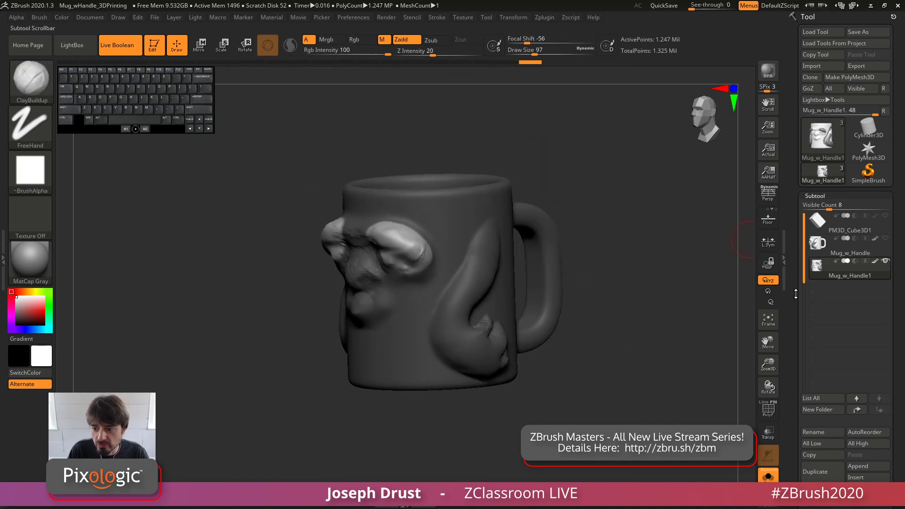
# Step: Clear the mask from Mug_w_Handle1 and check the brow and strand relief from the side
pyautogui.moveTo(794, 281); pyautogui.dragTo(794, 40)
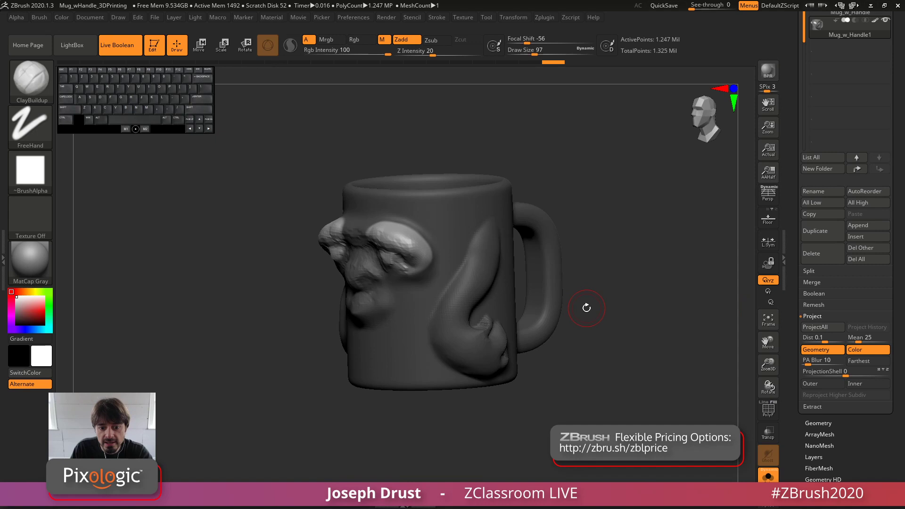
pyautogui.moveTo(592, 204); pyautogui.dragTo(436, 228)
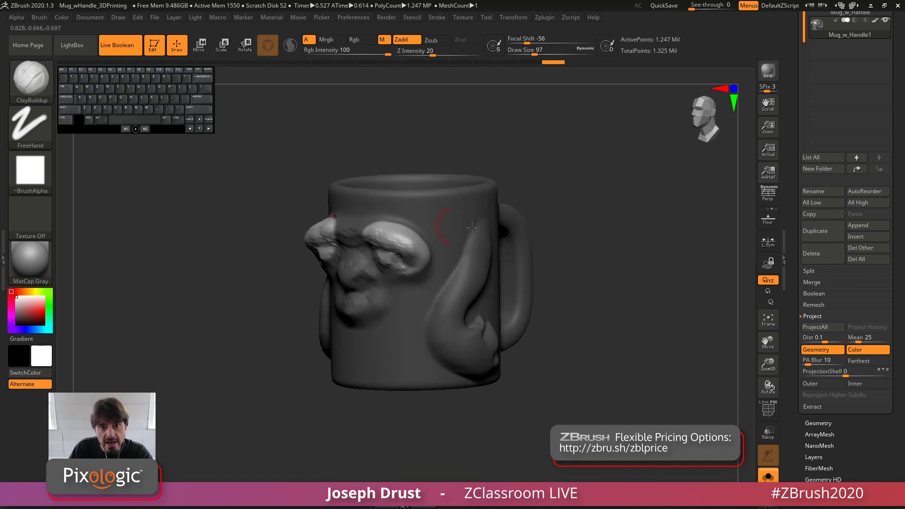
pyautogui.moveTo(626, 240)
pyautogui.keyDown('ctrl'); pyautogui.mouseDown()
pyautogui.moveTo(631, 302)
pyautogui.moveTo(652, 273)
pyautogui.moveTo(633, 289)
pyautogui.mouseUp(); pyautogui.keyUp('ctrl')
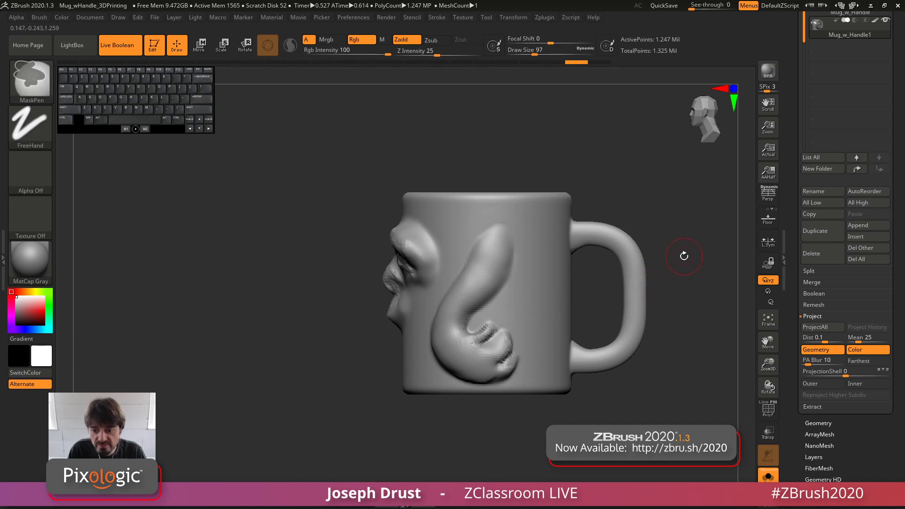
pyautogui.keyDown('alt'); pyautogui.moveTo(687, 247); pyautogui.dragTo(659, 249); pyautogui.keyUp('alt')
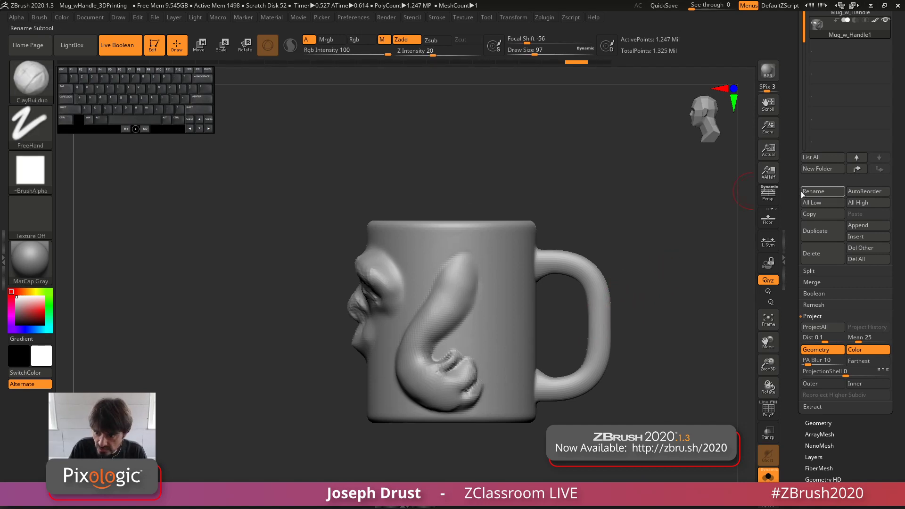
pyautogui.scroll(5, 830, 202)
pyautogui.click(886, 233)
pyautogui.moveTo(686, 283); pyautogui.dragTo(665, 273)
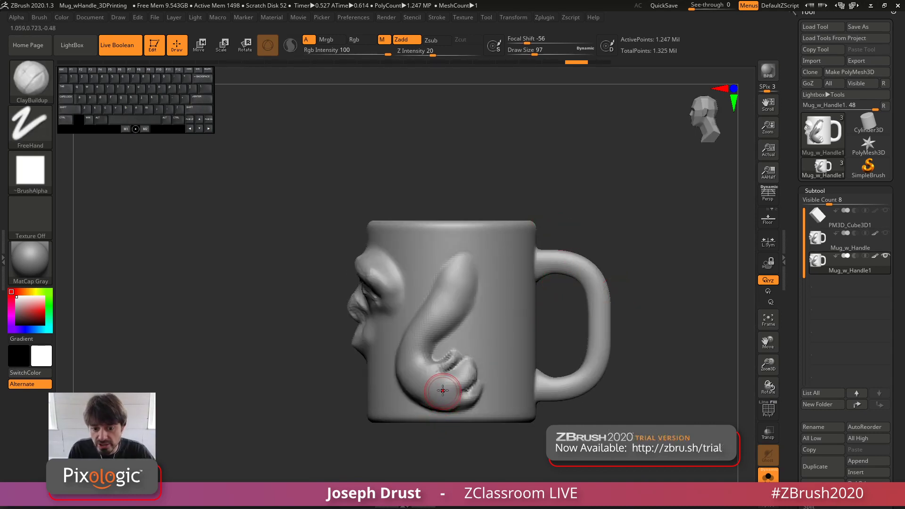
# Step: Switch to the Morph brush and brush the mug surface around the brow's outer end beside the strand
pyautogui.press('b')
pyautogui.press('m')
pyautogui.press('v')
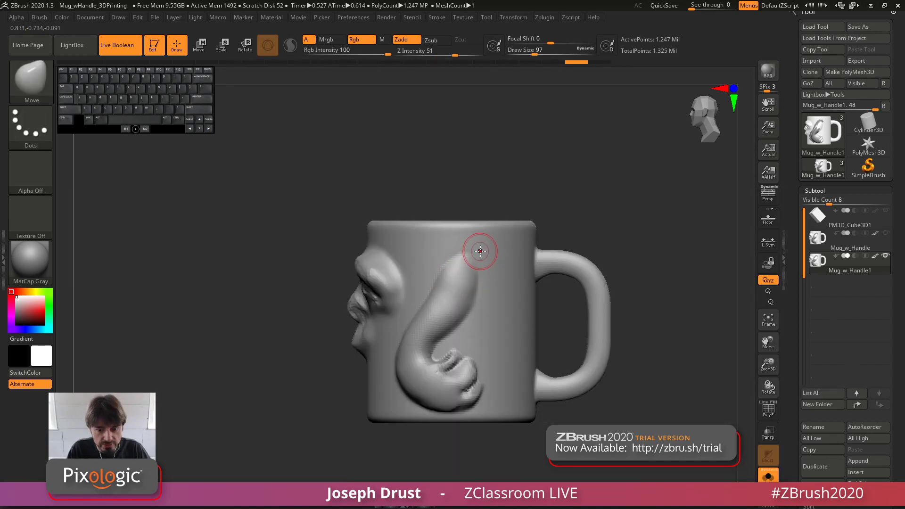
pyautogui.press('b')
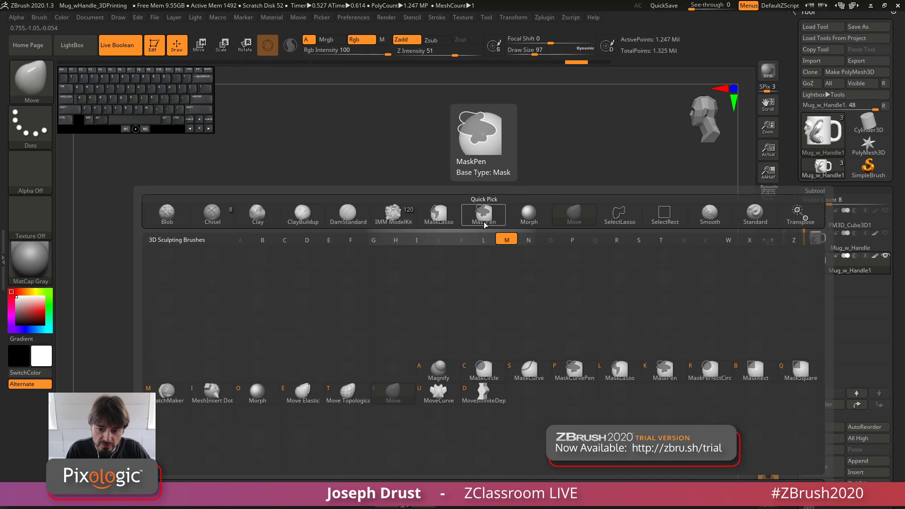
pyautogui.press('m')
pyautogui.press('r')
pyautogui.moveTo(492, 273)
pyautogui.mouseDown()
pyautogui.moveTo(472, 287)
pyautogui.moveTo(448, 279)
pyautogui.moveTo(439, 311)
pyautogui.moveTo(469, 260)
pyautogui.mouseUp()
pyautogui.moveTo(543, 203)
pyautogui.mouseDown()
pyautogui.moveTo(600, 183)
pyautogui.moveTo(418, 269)
pyautogui.mouseUp()
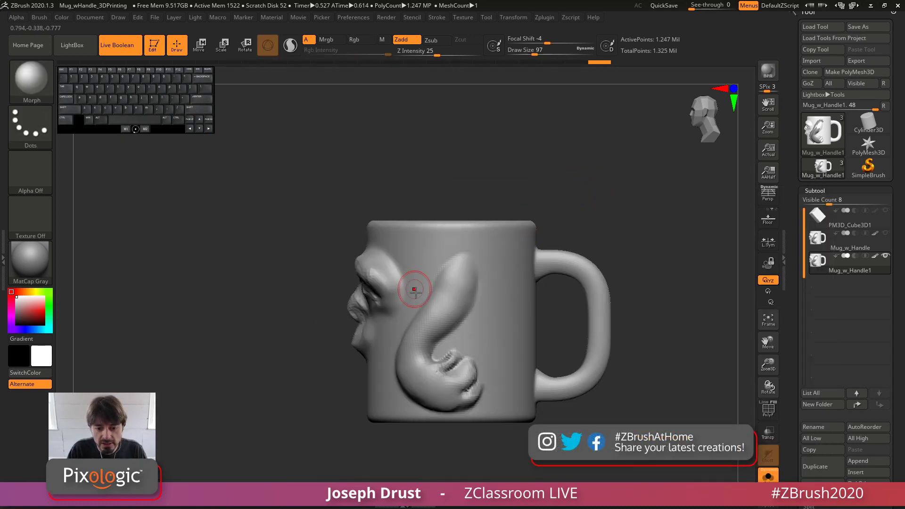
pyautogui.moveTo(556, 174); pyautogui.dragTo(556, 161)
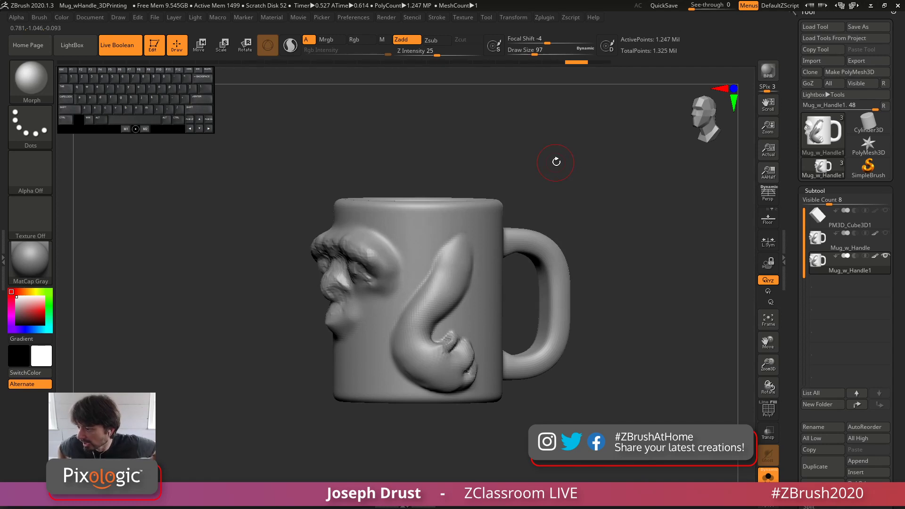
pyautogui.moveTo(525, 178); pyautogui.dragTo(388, 304)
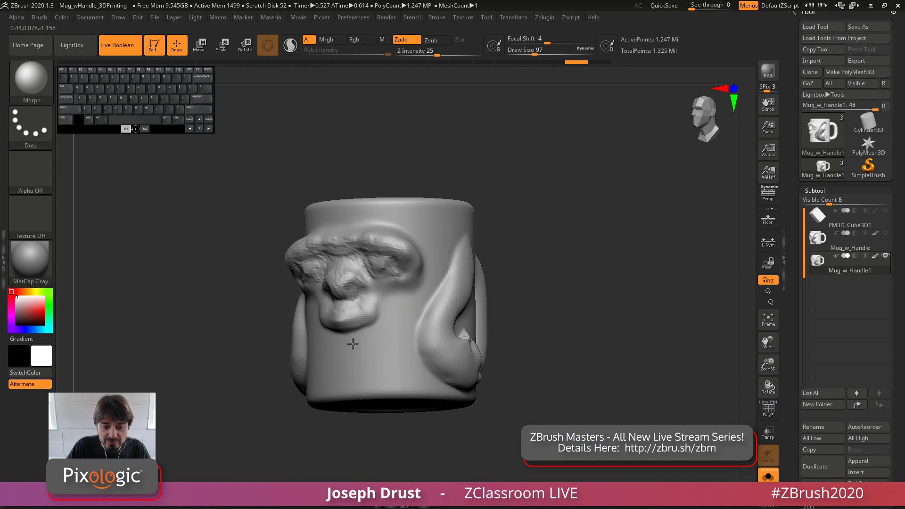
pyautogui.moveTo(554, 181); pyautogui.dragTo(492, 214)
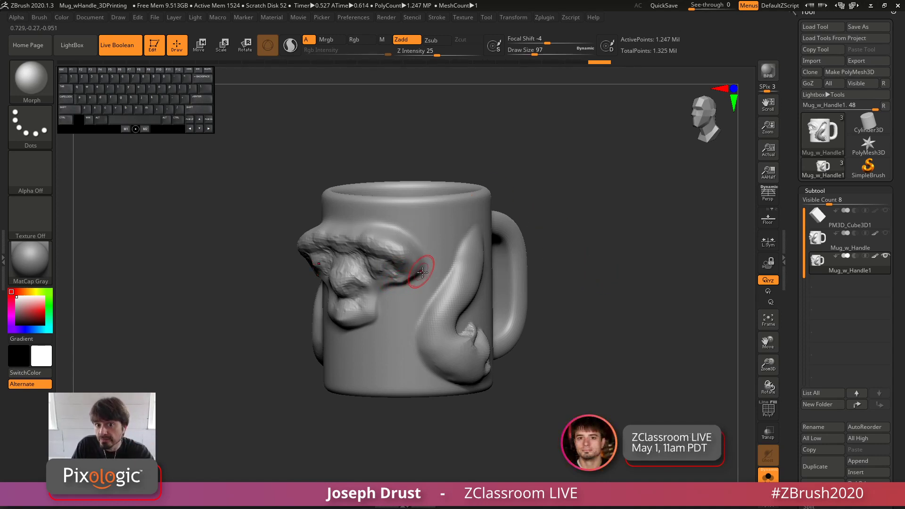
pyautogui.moveTo(602, 172); pyautogui.dragTo(505, 222)
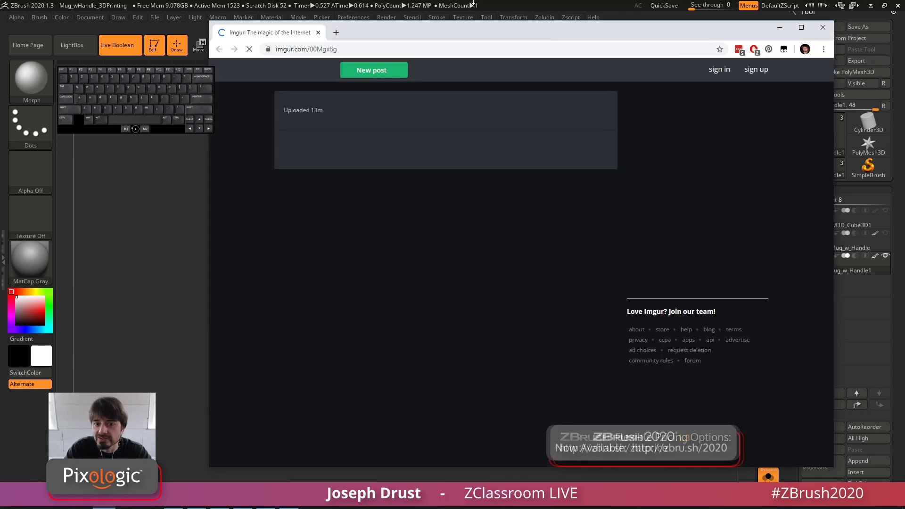
# Step: Examine the imgur photo of the printed surface in the browser, especially the red-marked areas, and return to ZBrush
pyautogui.scroll(-3, 525, 201)
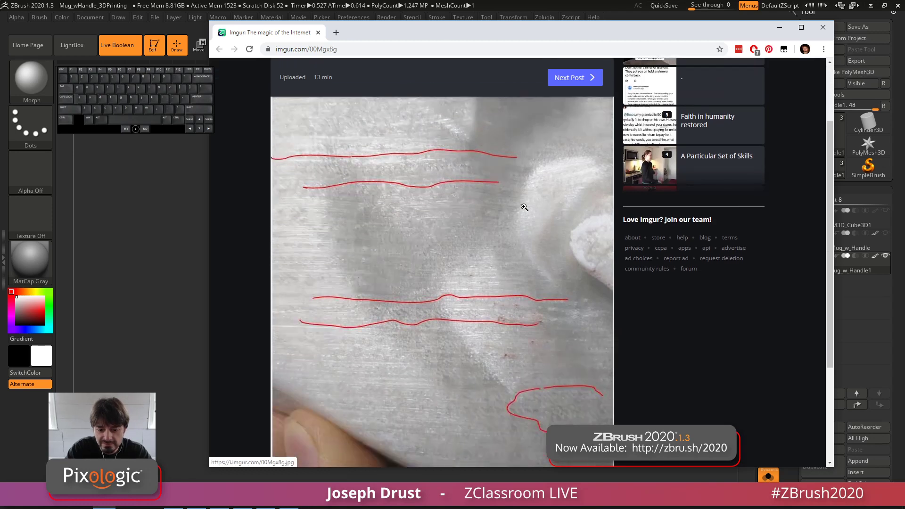
pyautogui.scroll(-1, 530, 192)
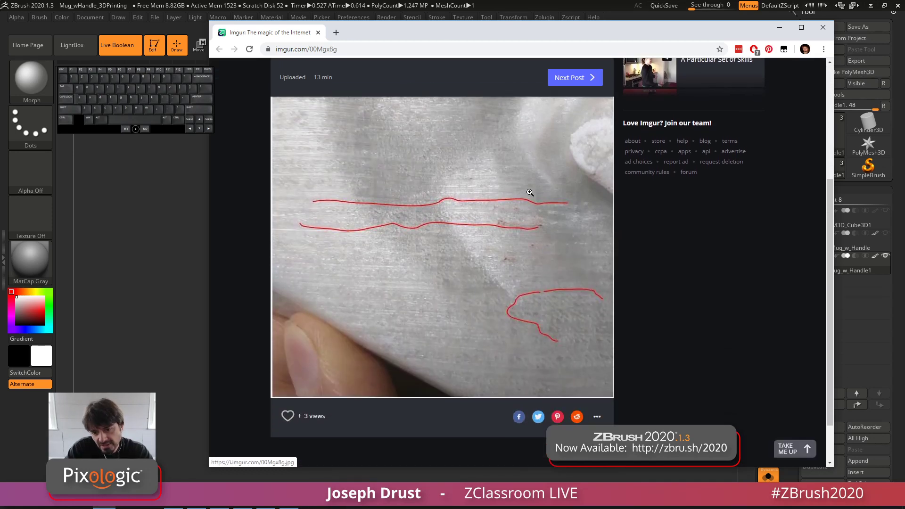
pyautogui.scroll(3, 530, 193)
pyautogui.scroll(1, 443, 231)
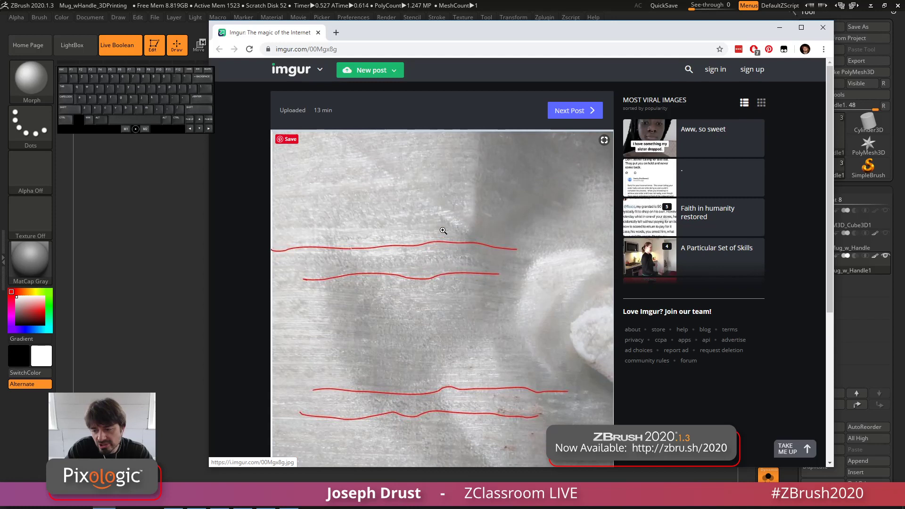
pyautogui.scroll(-1, 443, 230)
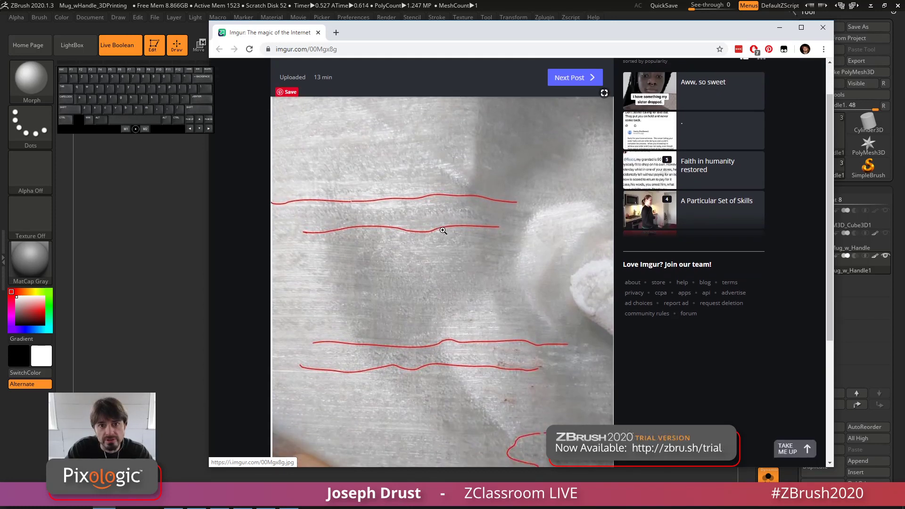
pyautogui.scroll(-2, 443, 231)
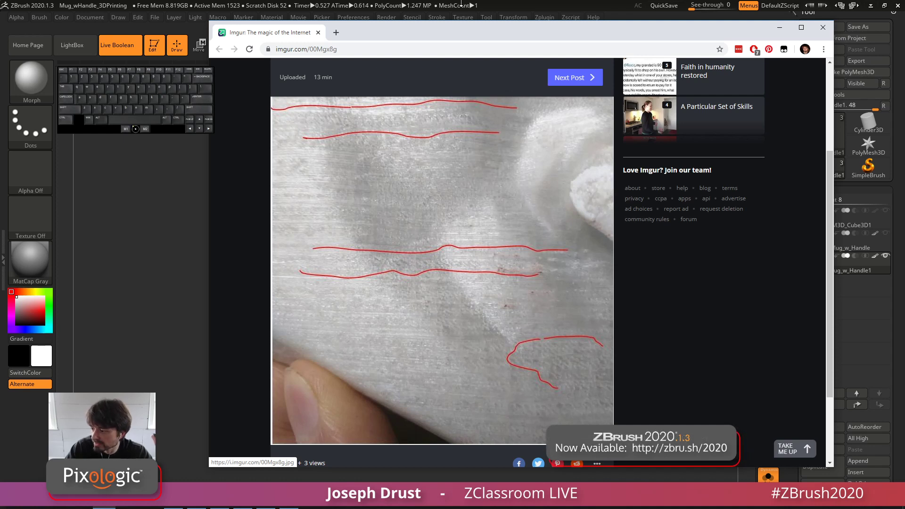
pyautogui.click(430, 18)
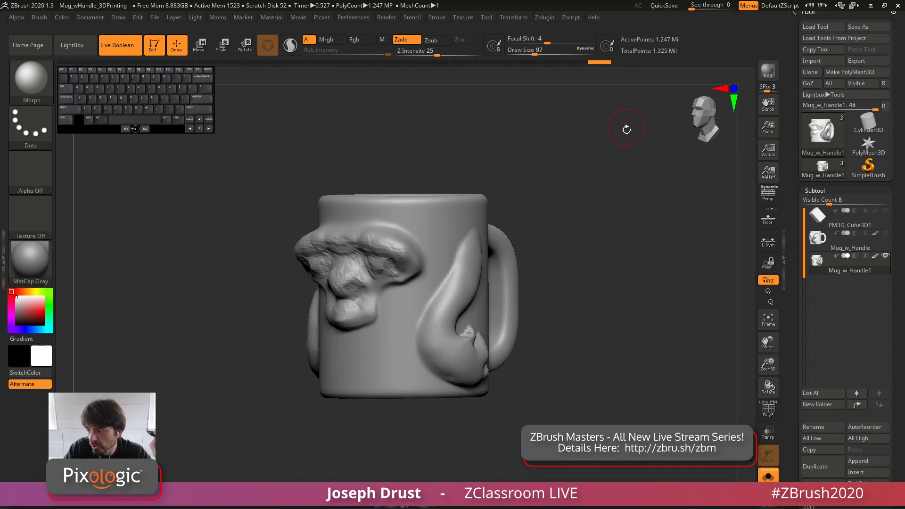
# Step: Open the modifier settings of the Morph brush
pyautogui.click(592, 19)
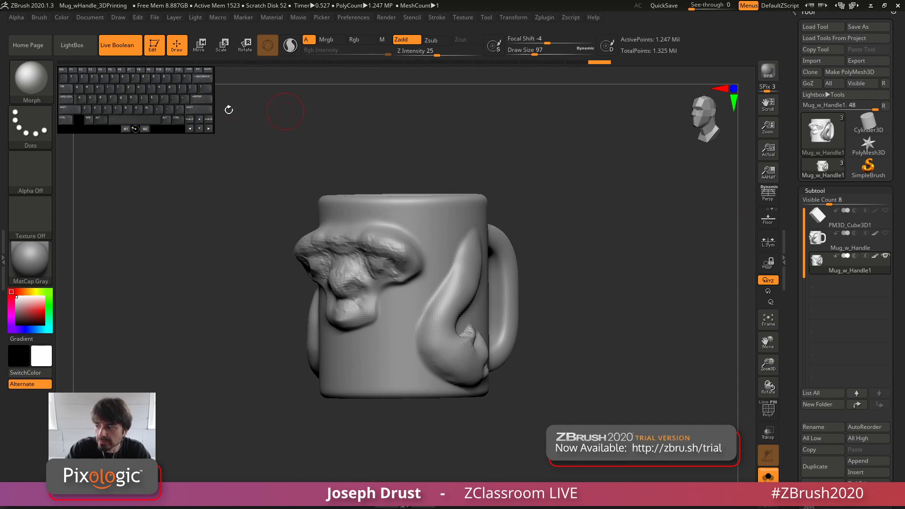
pyautogui.click(40, 17)
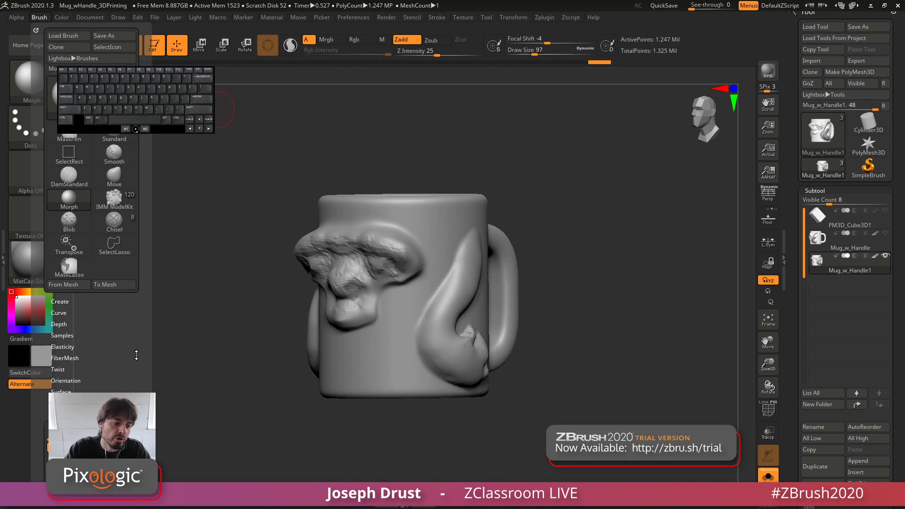
pyautogui.scroll(-5, 104, 277)
pyautogui.click(104, 280)
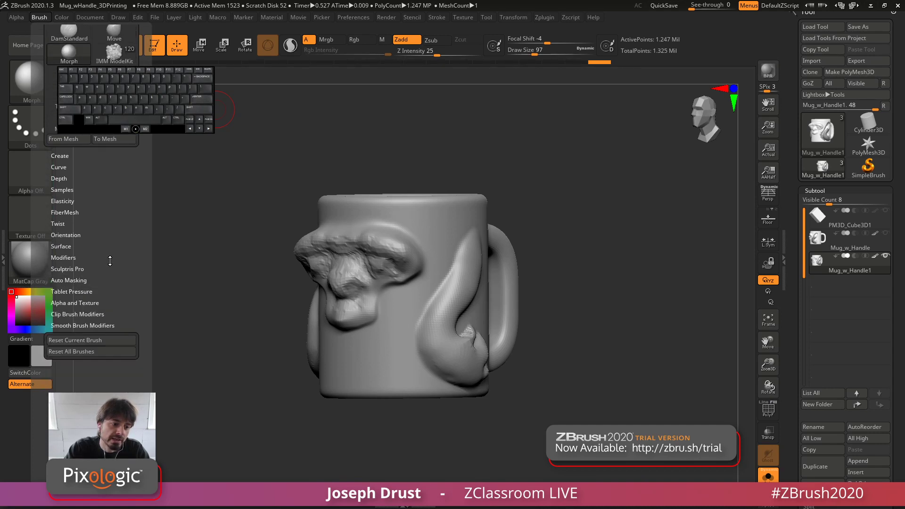
pyautogui.scroll(-1, 110, 254)
pyautogui.click(66, 244)
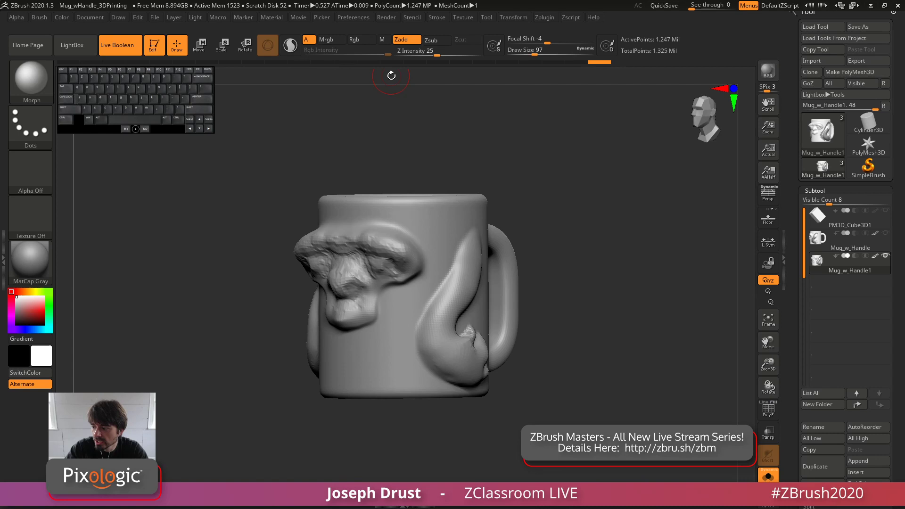
# Step: Examine the Chisel3D brushes in the brush library and the multi-mesh variation settings among the brush modifiers
pyautogui.click(30, 78)
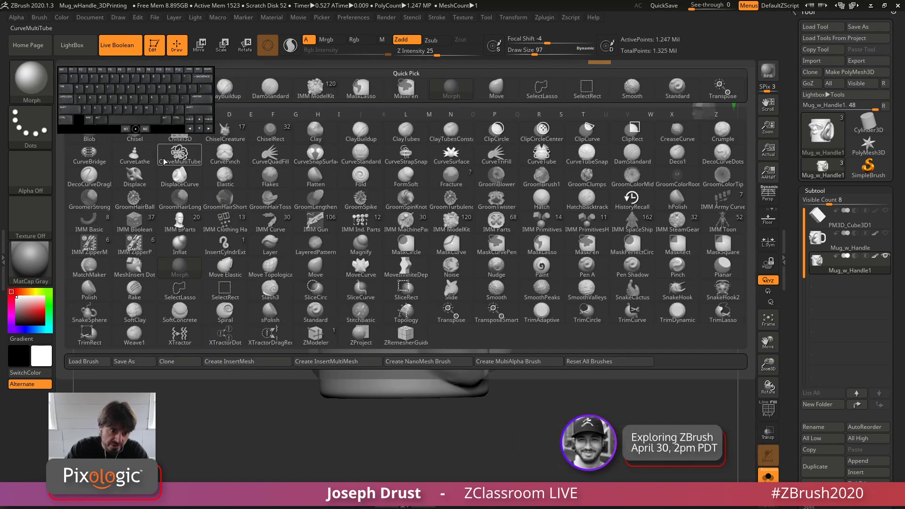
pyautogui.moveTo(182, 143)
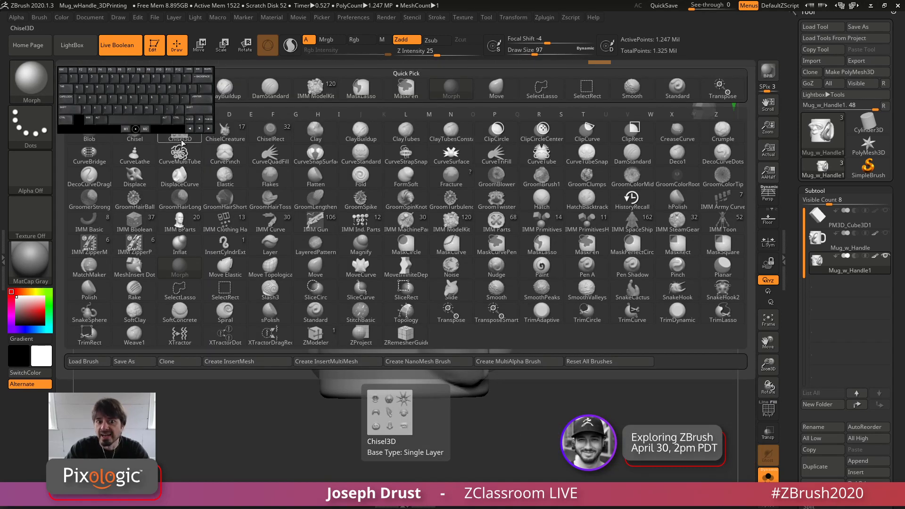
pyautogui.moveTo(243, 138)
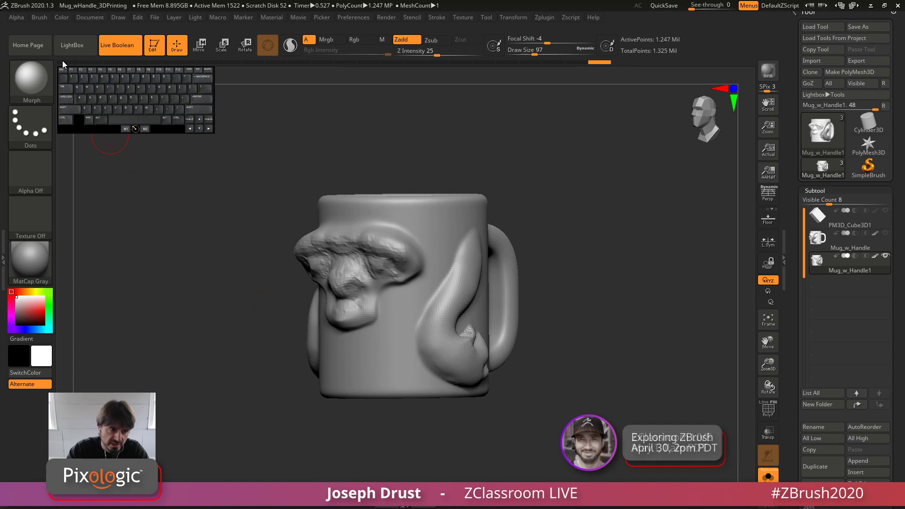
pyautogui.click(39, 17)
pyautogui.scroll(-5, 118, 351)
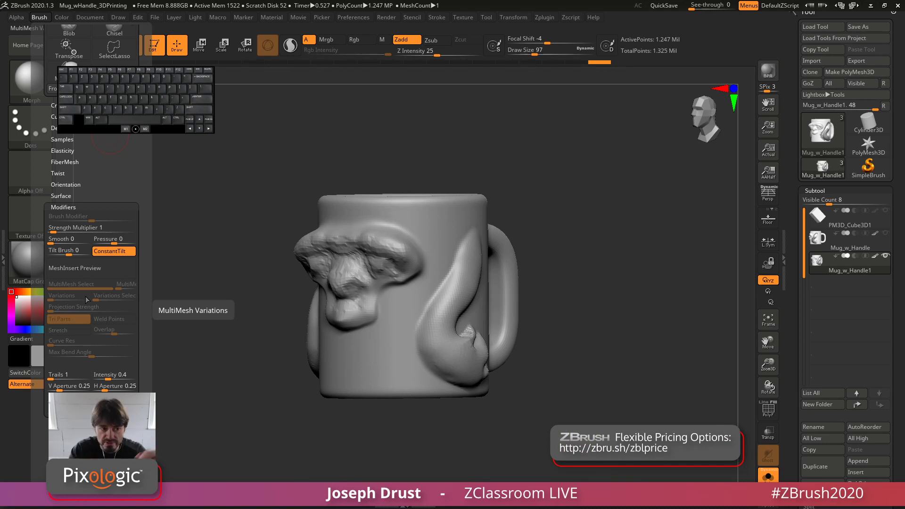
pyautogui.click(30, 95)
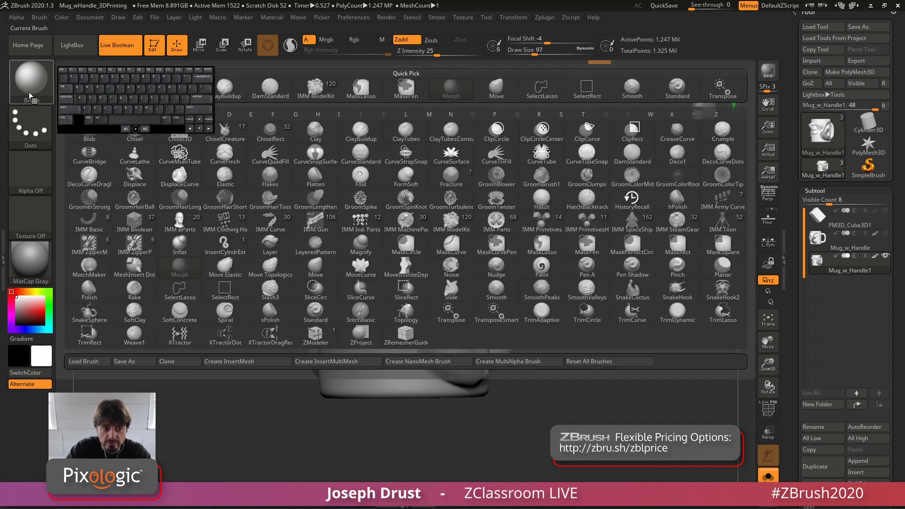
pyautogui.click(36, 89)
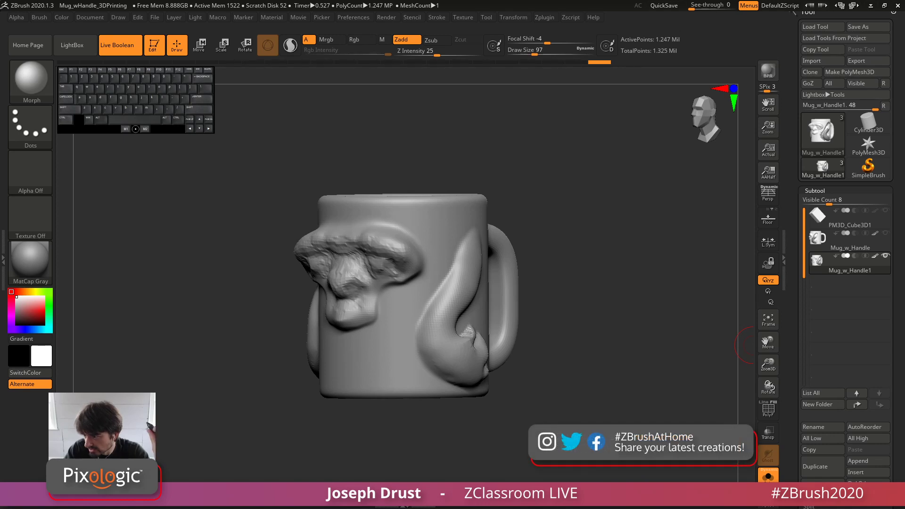
# Step: Select the PM3D_Cube3D1 subtool and move it below both mugs in the subtool order
pyautogui.moveTo(667, 236)
pyautogui.mouseDown()
pyautogui.moveTo(641, 216)
pyautogui.moveTo(667, 223)
pyautogui.mouseUp()
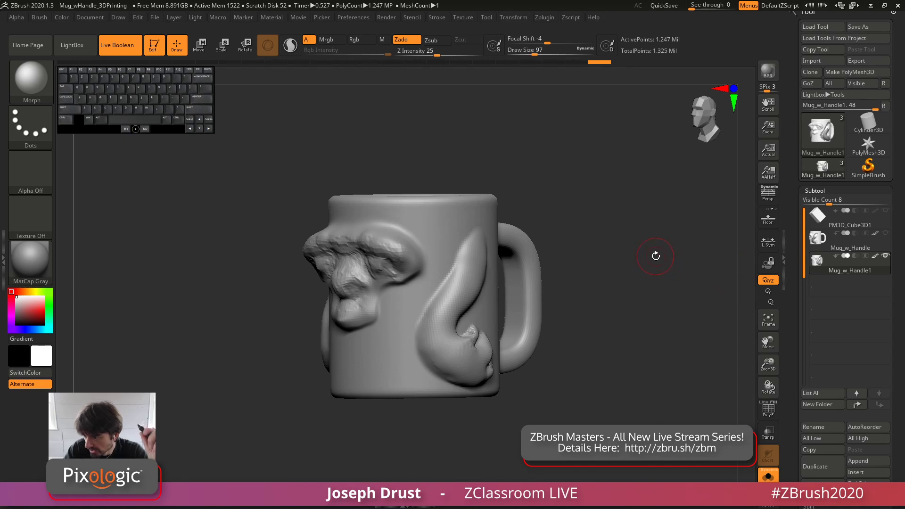
pyautogui.moveTo(639, 275)
pyautogui.mouseDown()
pyautogui.moveTo(624, 278)
pyautogui.moveTo(650, 283)
pyautogui.mouseUp()
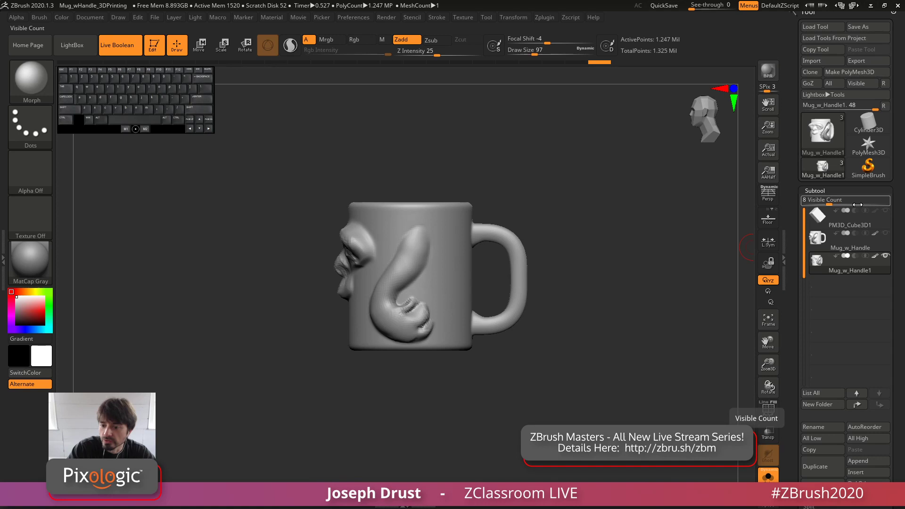
pyautogui.moveTo(860, 225)
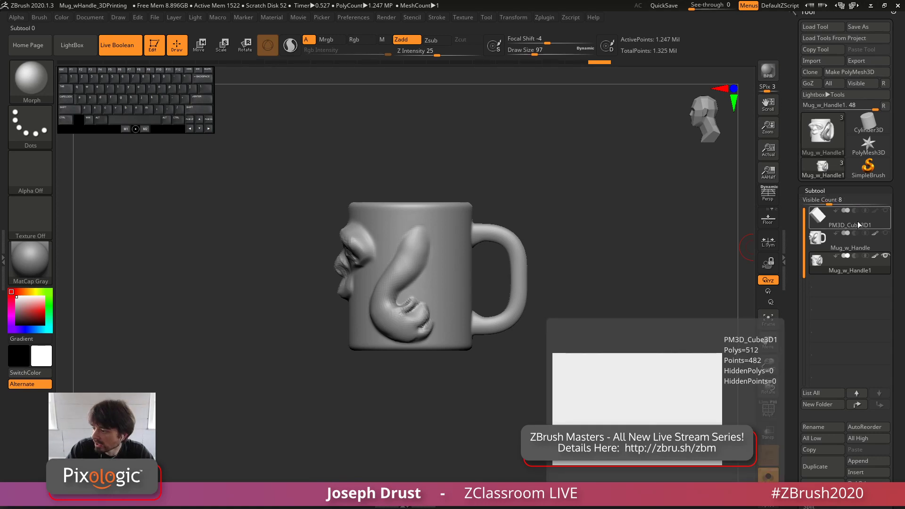
pyautogui.click(847, 225)
pyautogui.click(880, 405)
pyautogui.click(879, 405)
pyautogui.moveTo(886, 217)
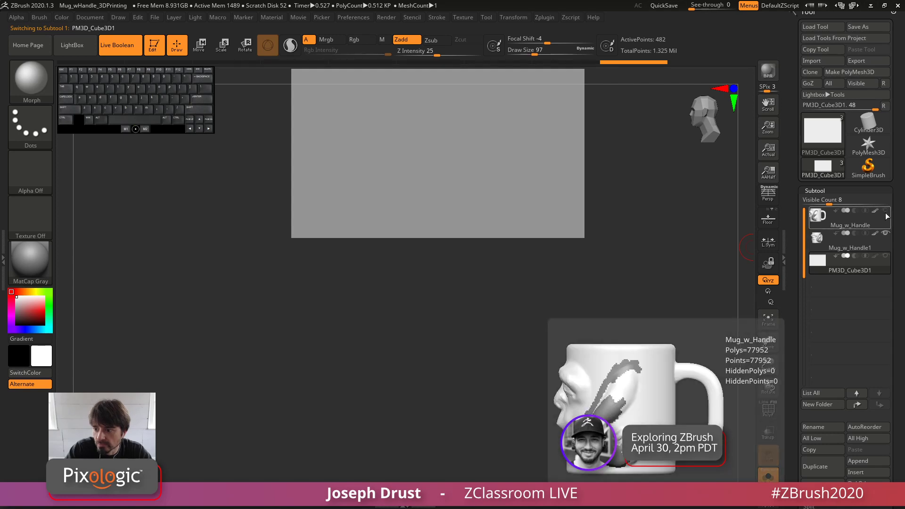
# Step: Dismiss the morph target note and switch to the ClayBuildup brush
pyautogui.keyDown('alt'); pyautogui.click(684, 350); pyautogui.keyUp('alt')
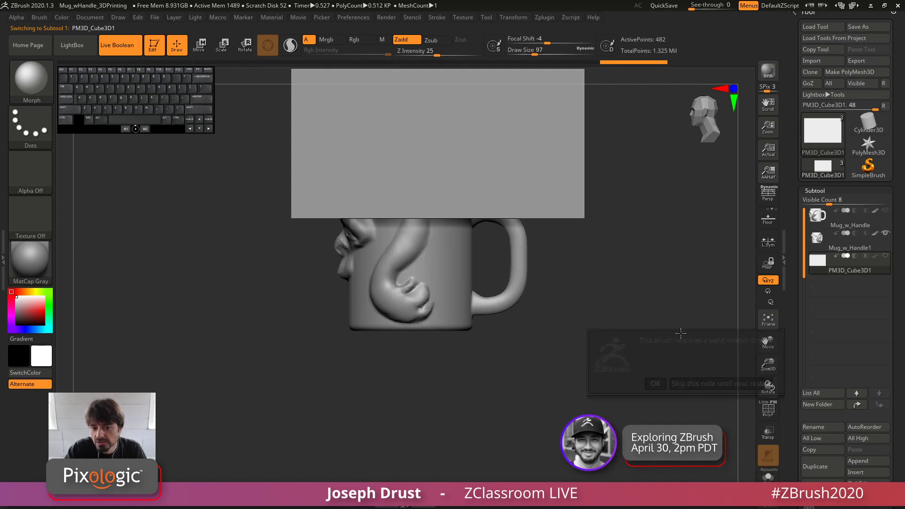
pyautogui.click(655, 382)
pyautogui.press('b')
pyautogui.press('c')
pyautogui.press('b')
# Step: Set PM3D_Cube3D1 to subtract in the live Boolean
pyautogui.keyDown('alt'); pyautogui.moveTo(620, 231); pyautogui.dragTo(617, 311); pyautogui.keyUp('alt')
pyautogui.moveTo(611, 272)
pyautogui.mouseDown()
pyautogui.moveTo(644, 282)
pyautogui.moveTo(632, 297)
pyautogui.mouseUp()
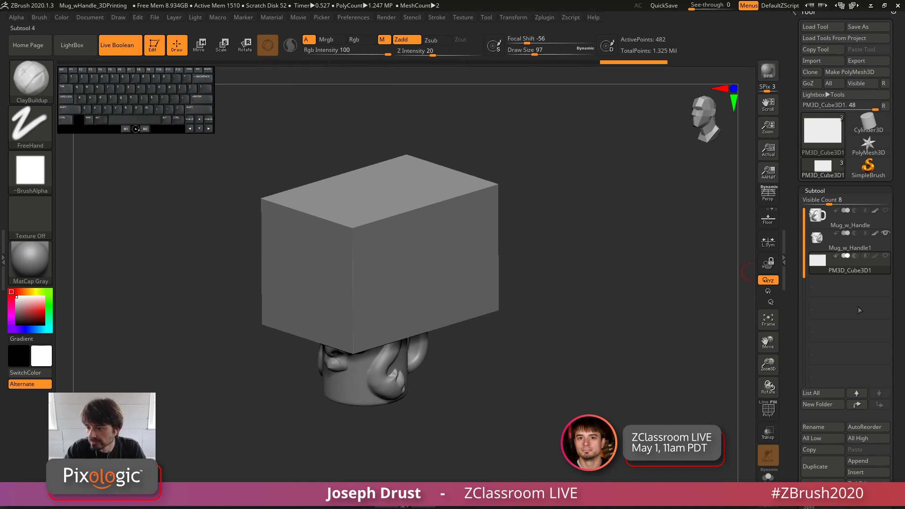
pyautogui.click(856, 256)
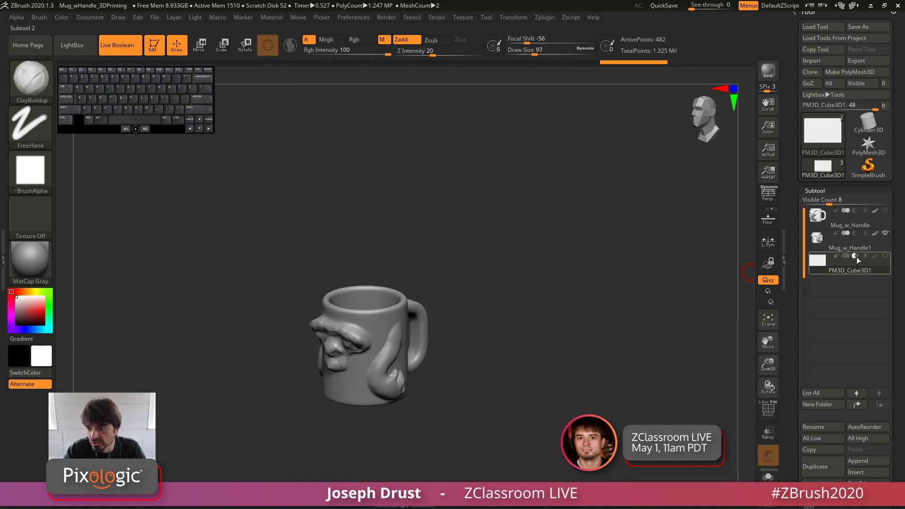
# Step: Make PM3D_Cube3D1 visible and lower it into the mug so it slices horizontally through the body and handle
pyautogui.press('w')
pyautogui.moveTo(380, 200); pyautogui.dragTo(380, 250)
pyautogui.hotkey('ctrl', 'z')
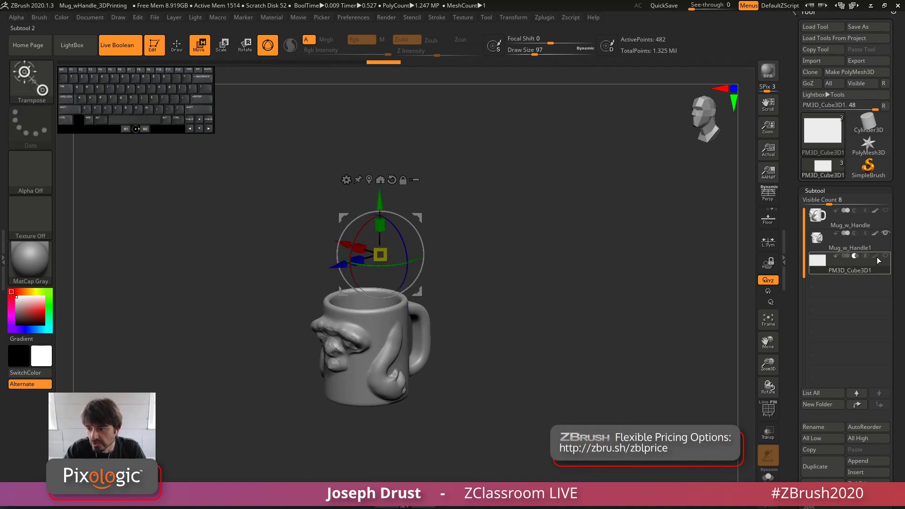
pyautogui.click(886, 255)
pyautogui.moveTo(380, 212); pyautogui.dragTo(380, 238)
pyautogui.moveTo(497, 244)
pyautogui.mouseDown()
pyautogui.moveTo(522, 257)
pyautogui.moveTo(514, 245)
pyautogui.mouseUp()
pyautogui.moveTo(390, 216)
pyautogui.mouseDown()
pyautogui.moveTo(391, 250)
pyautogui.moveTo(391, 181)
pyautogui.moveTo(389, 251)
pyautogui.moveTo(383, 158)
pyautogui.moveTo(391, 239)
pyautogui.moveTo(392, 181)
pyautogui.moveTo(391, 218)
pyautogui.mouseUp()
pyautogui.keyDown('shift'); pyautogui.moveTo(528, 246); pyautogui.dragTo(601, 253); pyautogui.keyUp('shift')
pyautogui.keyDown('alt'); pyautogui.click(601, 253); pyautogui.keyUp('alt')
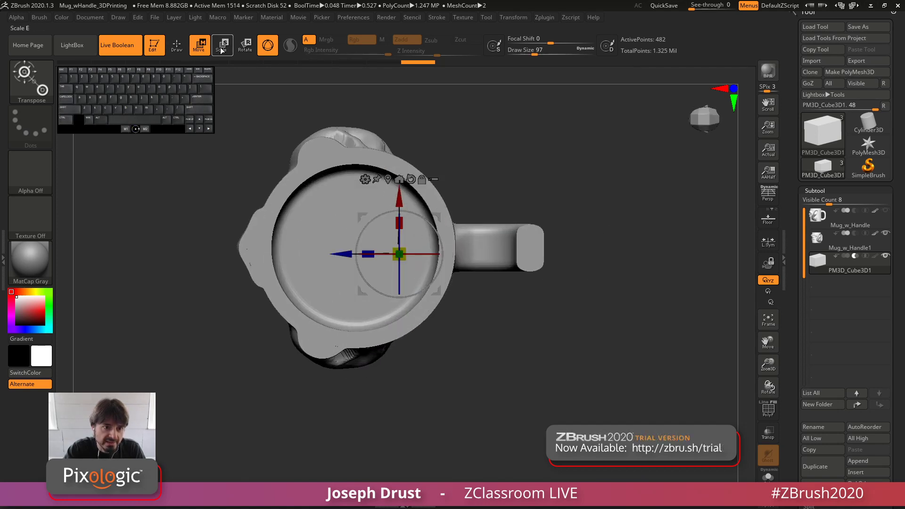
# Step: Measure the thickness of the cut mug wall at the face relief with the Transpose line, then return to Draw mode
pyautogui.click(268, 47)
pyautogui.moveTo(439, 242); pyautogui.dragTo(455, 242)
pyautogui.moveTo(519, 202); pyautogui.dragTo(535, 160)
pyautogui.keyDown('shift'); pyautogui.moveTo(384, 179); pyautogui.dragTo(237, 246); pyautogui.keyUp('shift')
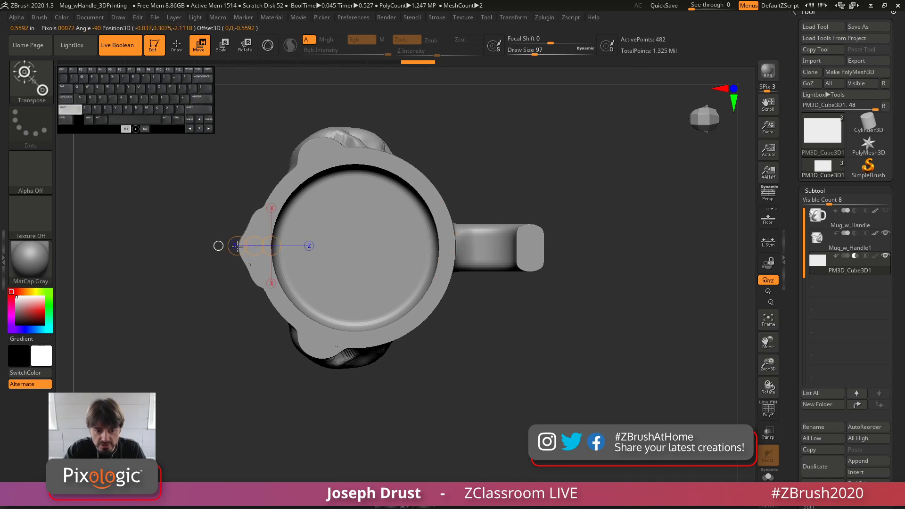
pyautogui.moveTo(583, 214); pyautogui.dragTo(580, 184)
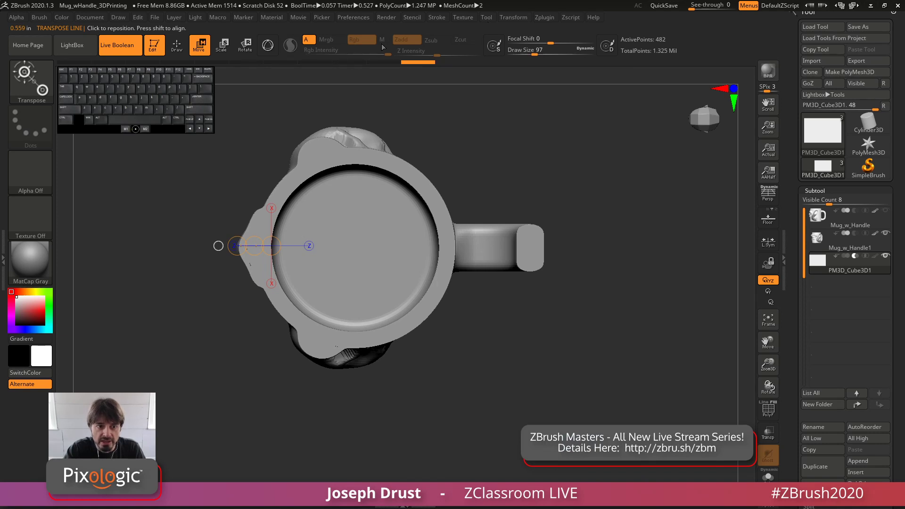
pyautogui.click(486, 17)
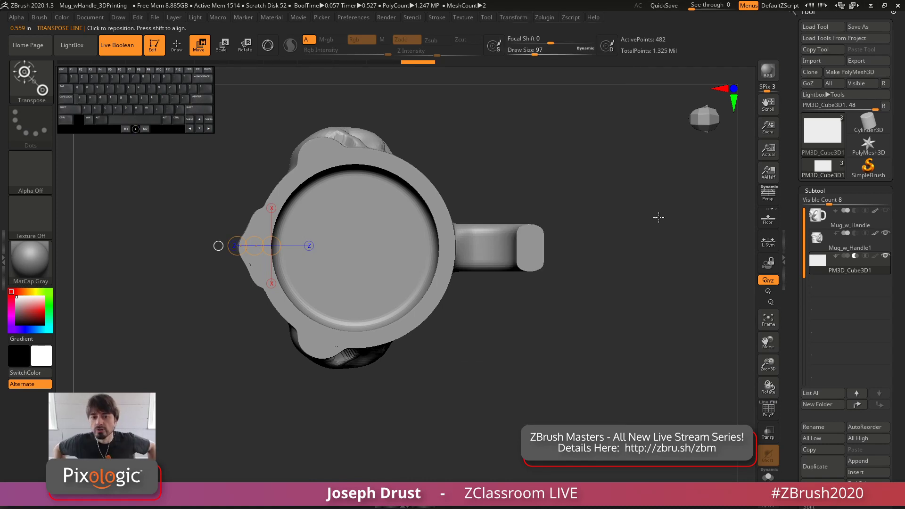
pyautogui.click(177, 46)
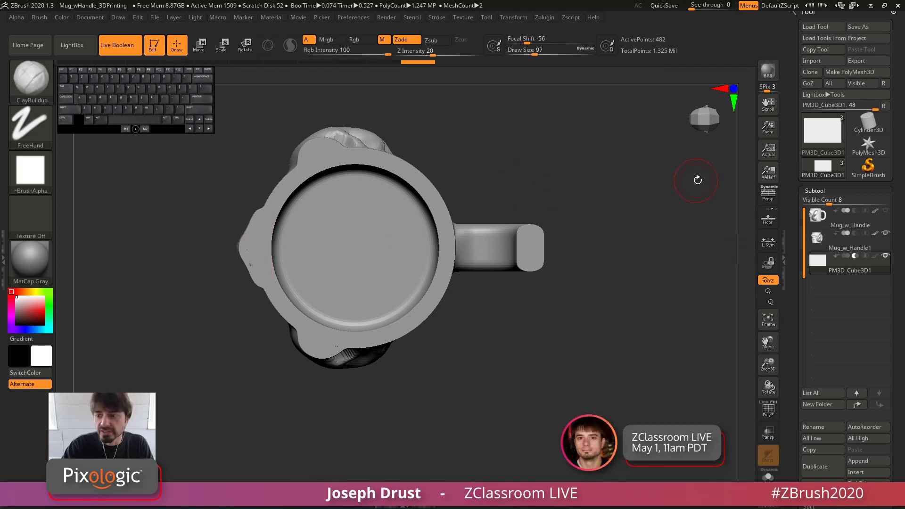
# Step: Hide PM3D_Cube3D1 and make Mug_w_Handle1 the active subtool, viewing the whole mug from the side
pyautogui.click(844, 219)
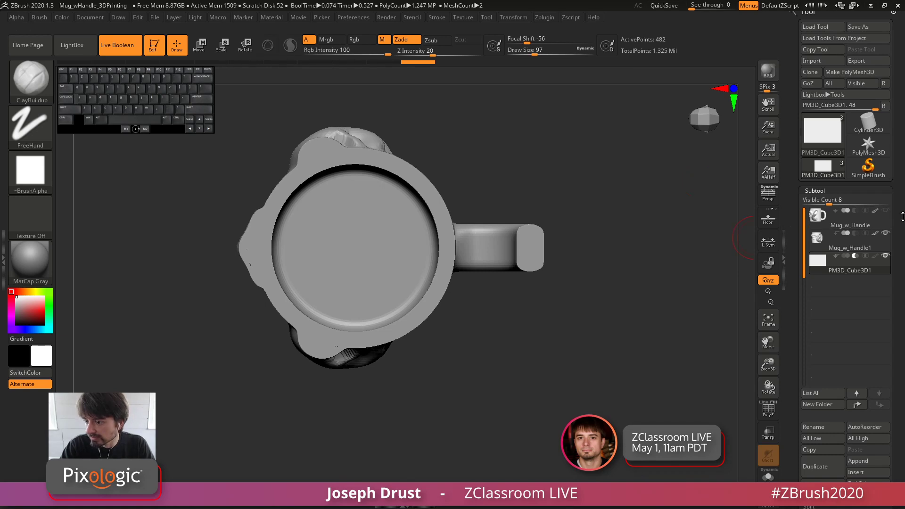
pyautogui.click(888, 236)
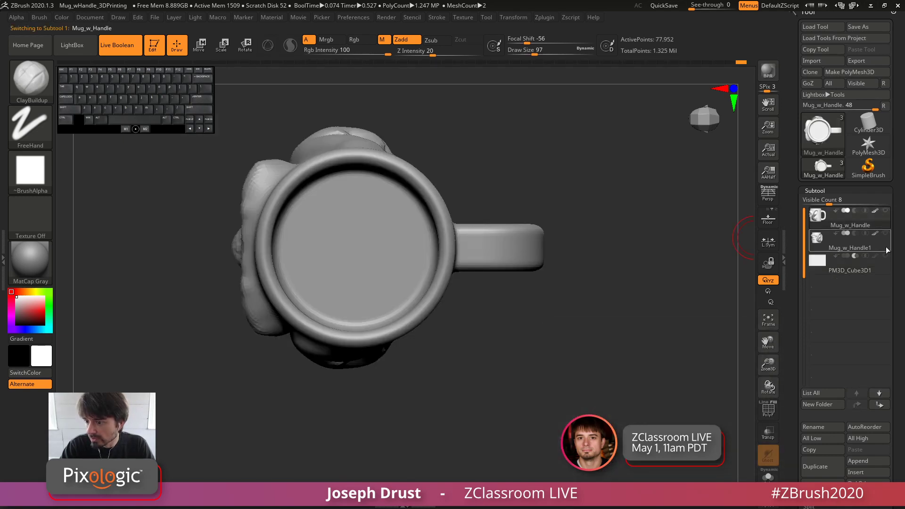
pyautogui.moveTo(643, 236); pyautogui.dragTo(651, 203)
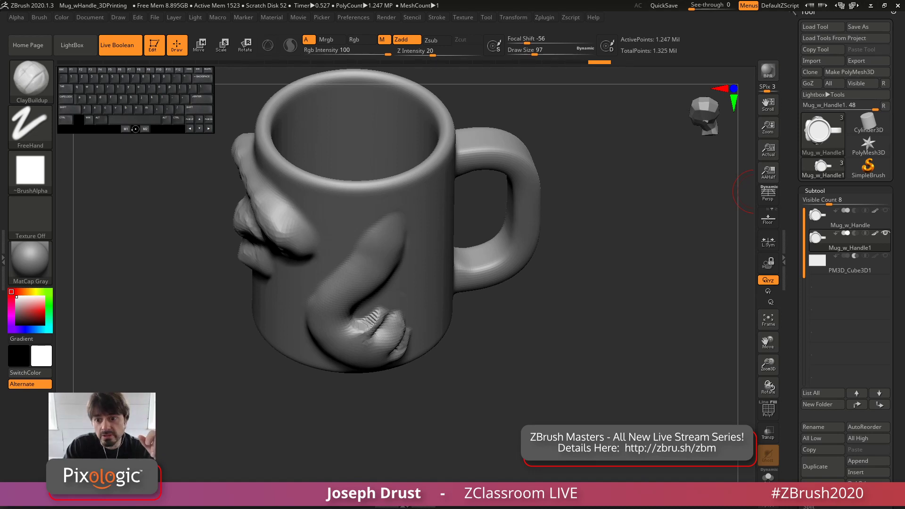
pyautogui.moveTo(653, 283)
pyautogui.mouseDown()
pyautogui.moveTo(636, 264)
pyautogui.moveTo(641, 298)
pyautogui.moveTo(639, 273)
pyautogui.mouseUp()
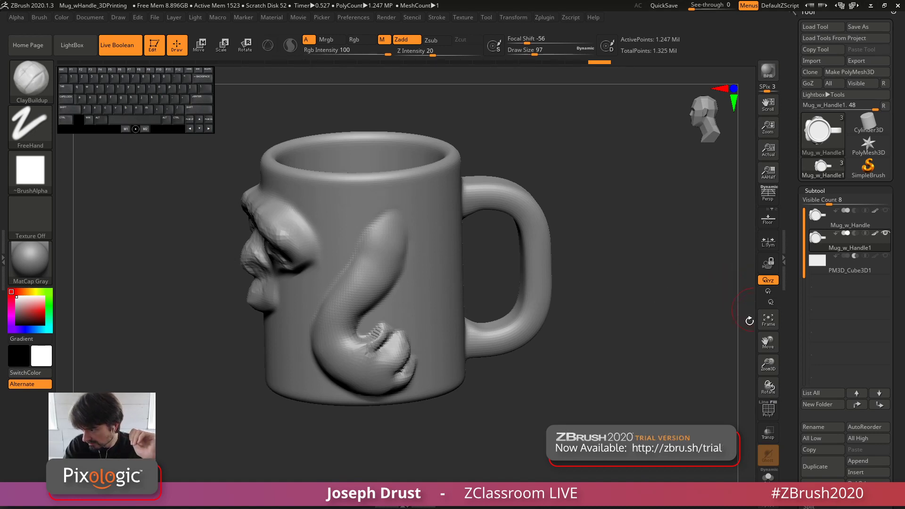
pyautogui.moveTo(662, 301); pyautogui.dragTo(661, 291)
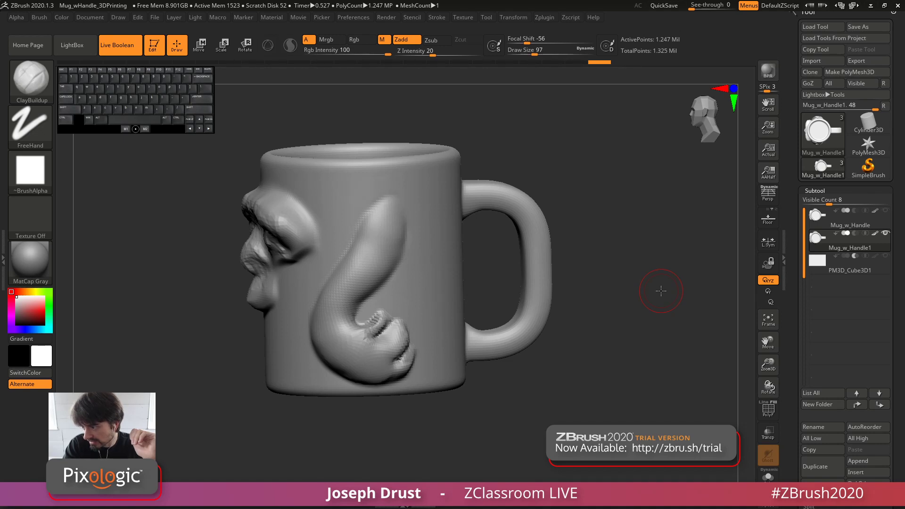
pyautogui.moveTo(657, 263); pyautogui.dragTo(643, 270)
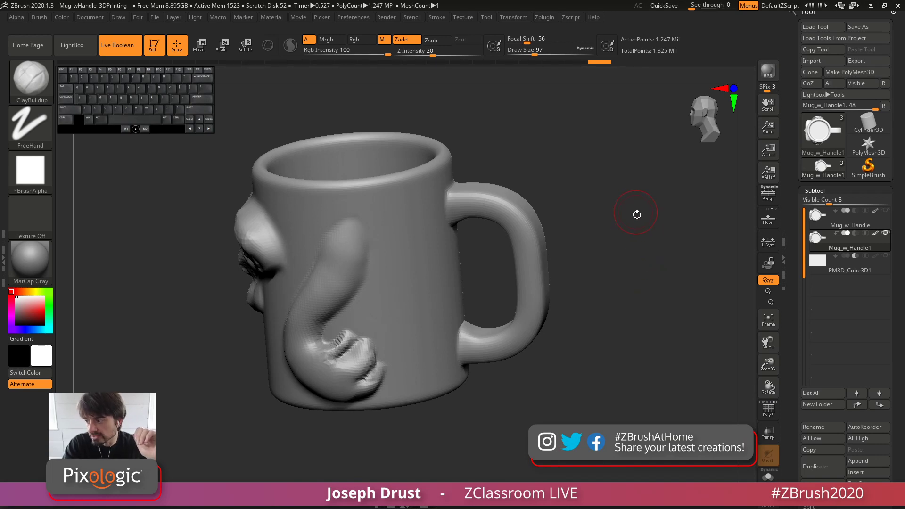
pyautogui.moveTo(633, 232); pyautogui.dragTo(633, 231)
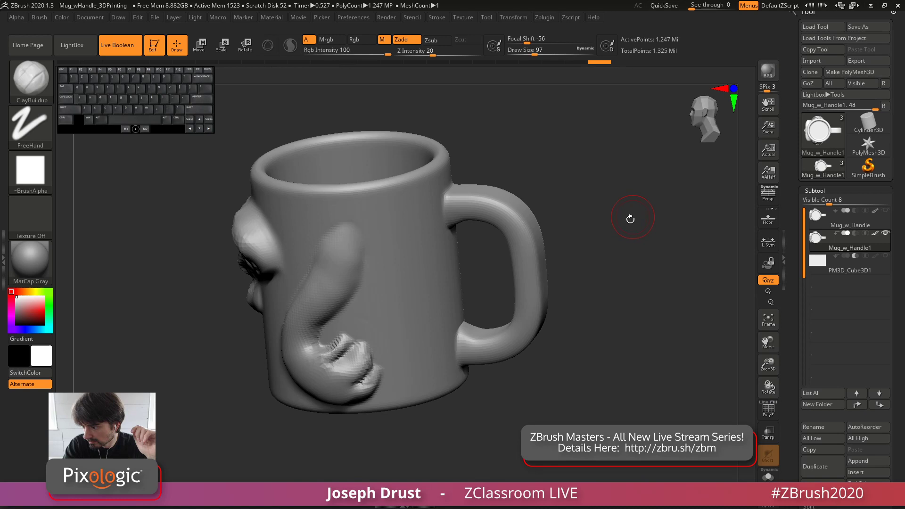
pyautogui.moveTo(627, 206); pyautogui.dragTo(615, 212)
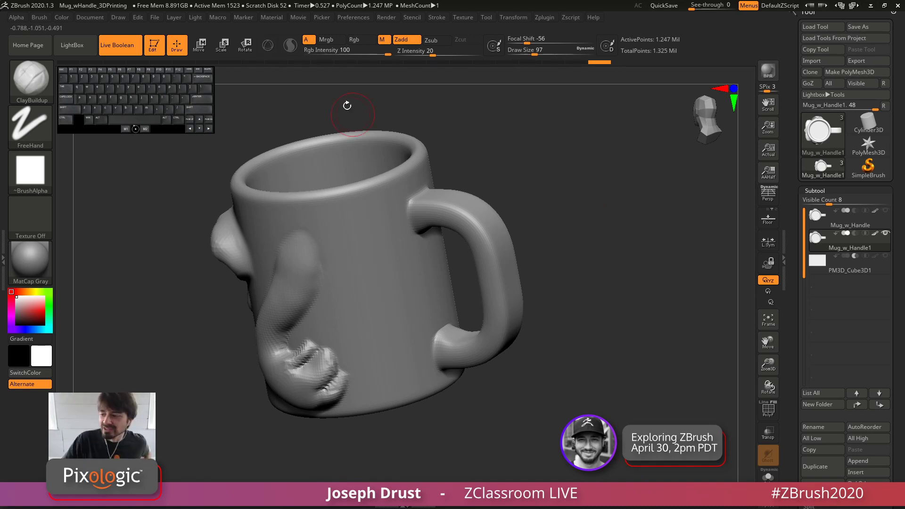
pyautogui.moveTo(481, 130)
pyautogui.keyDown('shift'); pyautogui.mouseDown()
pyautogui.moveTo(574, 150)
pyautogui.moveTo(535, 150)
pyautogui.mouseUp(); pyautogui.keyUp('shift')
# Step: Turn on perspective and bring the sculpted face on the mug to the front
pyautogui.press('p')
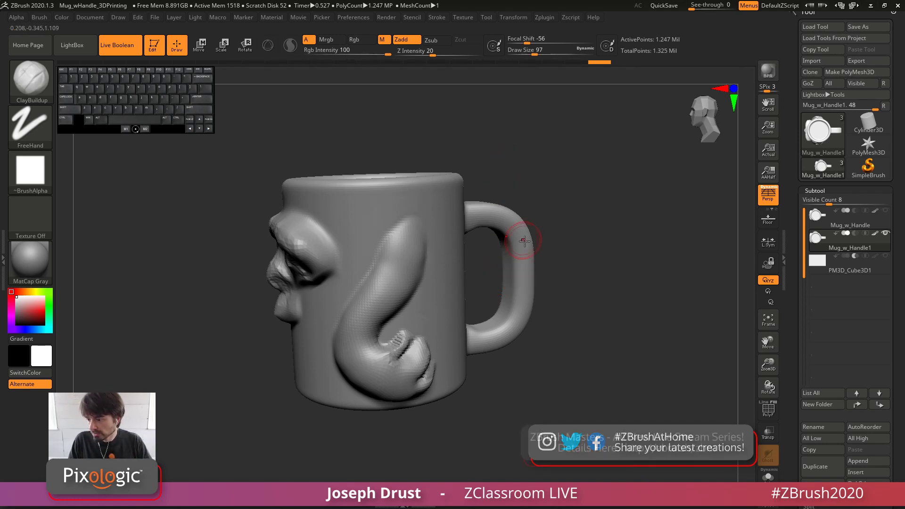
pyautogui.moveTo(573, 234); pyautogui.dragTo(624, 192)
pyautogui.moveTo(584, 169); pyautogui.dragTo(464, 163)
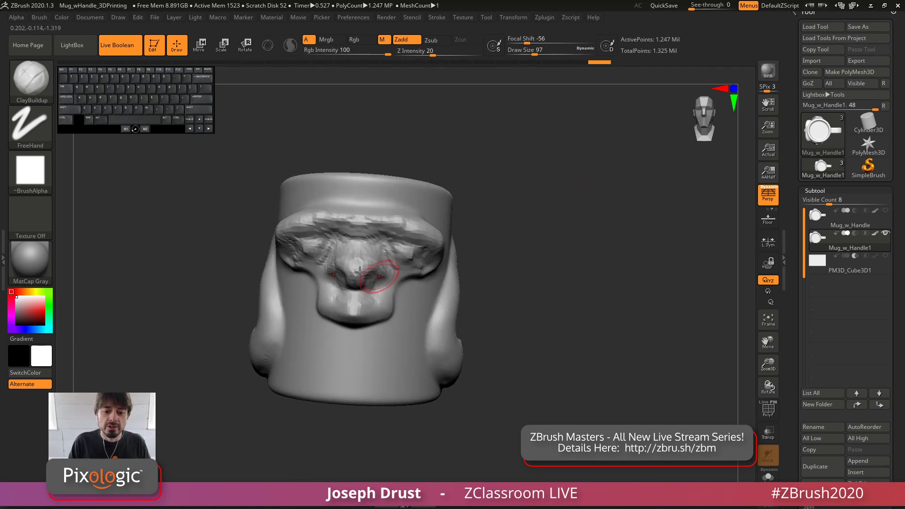
# Step: Build up round eyeballs in both eye sockets with the ClayBuildup brush, finishing at a draw size of 65
pyautogui.press('space')
pyautogui.moveTo(519, 177); pyautogui.dragTo(389, 244)
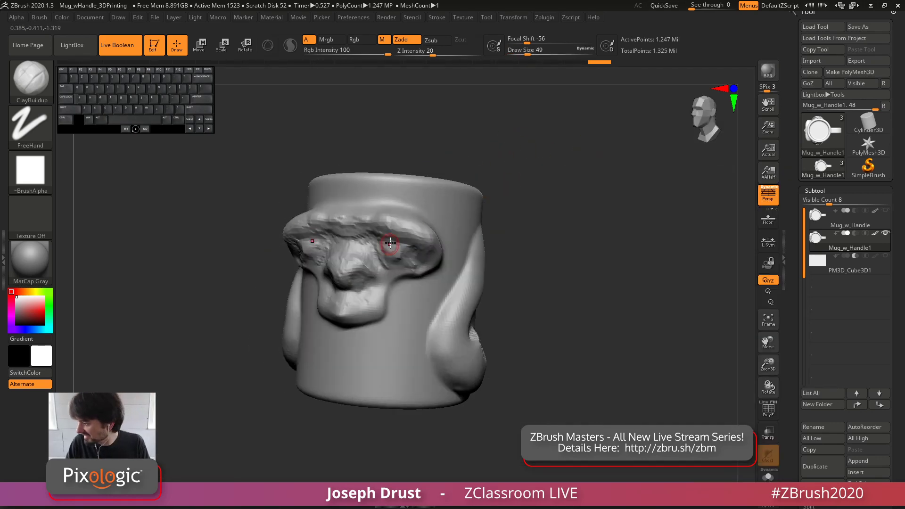
pyautogui.press('space')
pyautogui.moveTo(523, 155); pyautogui.dragTo(337, 331)
pyautogui.press('space')
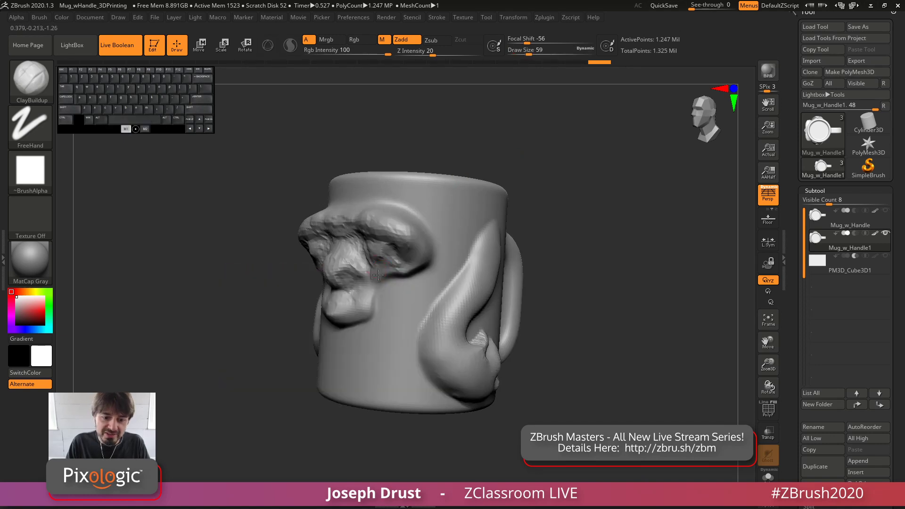
pyautogui.press('space')
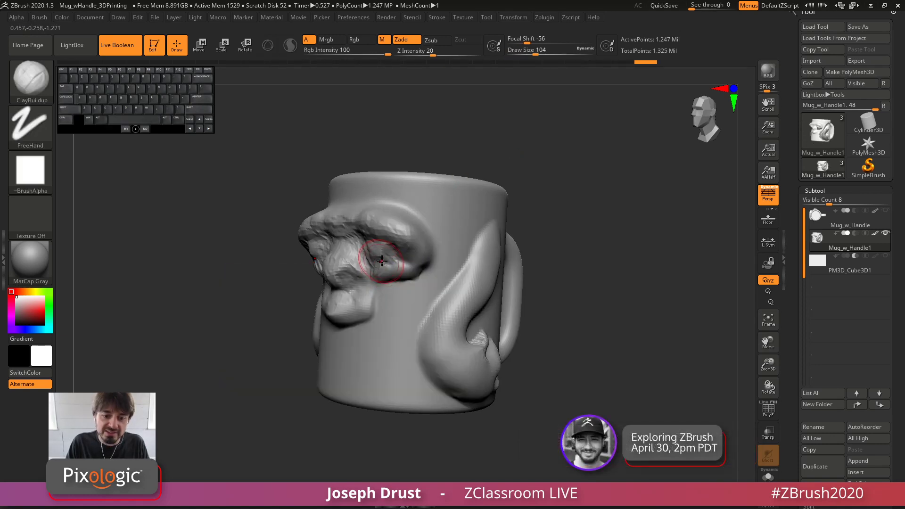
pyautogui.keyDown('shift'); pyautogui.moveTo(344, 242); pyautogui.dragTo(348, 250, button='right'); pyautogui.keyUp('shift')
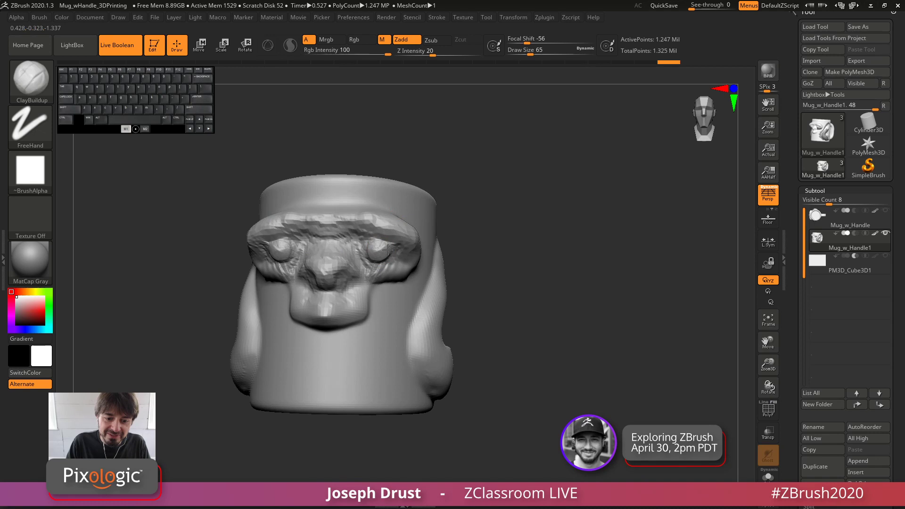
pyautogui.keyDown('alt'); pyautogui.moveTo(381, 246); pyautogui.dragTo(376, 251); pyautogui.keyUp('alt')
pyautogui.moveTo(464, 172)
pyautogui.mouseDown()
pyautogui.moveTo(506, 129)
pyautogui.moveTo(490, 142)
pyautogui.mouseUp()
# Step: Carve the mouth line below the nose with the DamStandard brush
pyautogui.press('b')
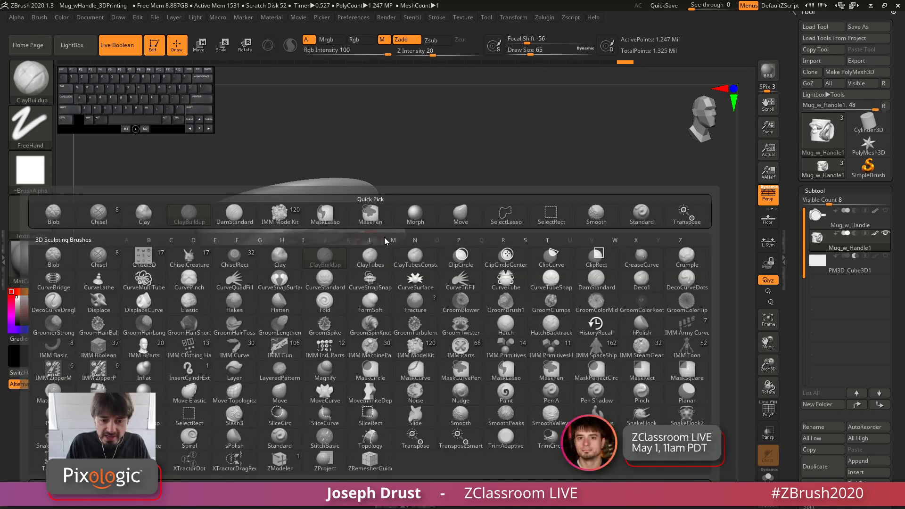
pyautogui.press('d')
pyautogui.press('s')
pyautogui.moveTo(304, 283)
pyautogui.keyDown('alt'); pyautogui.mouseDown()
pyautogui.moveTo(285, 309)
pyautogui.moveTo(243, 273)
pyautogui.moveTo(300, 256)
pyautogui.moveTo(303, 268)
pyautogui.mouseUp(); pyautogui.keyUp('alt')
pyautogui.moveTo(318, 279); pyautogui.dragTo(303, 262, button='right')
pyautogui.moveTo(304, 279)
pyautogui.keyDown('alt'); pyautogui.mouseDown()
pyautogui.moveTo(303, 266)
pyautogui.moveTo(333, 307)
pyautogui.mouseUp(); pyautogui.keyUp('alt')
pyautogui.moveTo(349, 325)
pyautogui.mouseDown(button='right')
pyautogui.moveTo(490, 196)
pyautogui.moveTo(339, 280)
pyautogui.mouseUp(button='right')
pyautogui.moveTo(434, 208); pyautogui.dragTo(313, 317, button='right')
pyautogui.moveTo(313, 317)
pyautogui.keyDown('alt'); pyautogui.mouseDown()
pyautogui.moveTo(303, 324)
pyautogui.moveTo(327, 327)
pyautogui.moveTo(310, 338)
pyautogui.moveTo(366, 311)
pyautogui.moveTo(320, 347)
pyautogui.moveTo(368, 320)
pyautogui.moveTo(349, 321)
pyautogui.mouseUp(); pyautogui.keyUp('alt')
# Step: Build up the lips around the mouth with the ClayBuildup brush at draw size 65
pyautogui.press('b')
pyautogui.press('c')
pyautogui.press('b')
pyautogui.moveTo(349, 321); pyautogui.dragTo(358, 258, button='right')
pyautogui.moveTo(288, 323)
pyautogui.mouseDown()
pyautogui.moveTo(306, 330)
pyautogui.moveTo(300, 324)
pyautogui.moveTo(328, 312)
pyautogui.mouseUp()
pyautogui.keyDown('alt'); pyautogui.moveTo(327, 310); pyautogui.dragTo(328, 306); pyautogui.keyUp('alt')
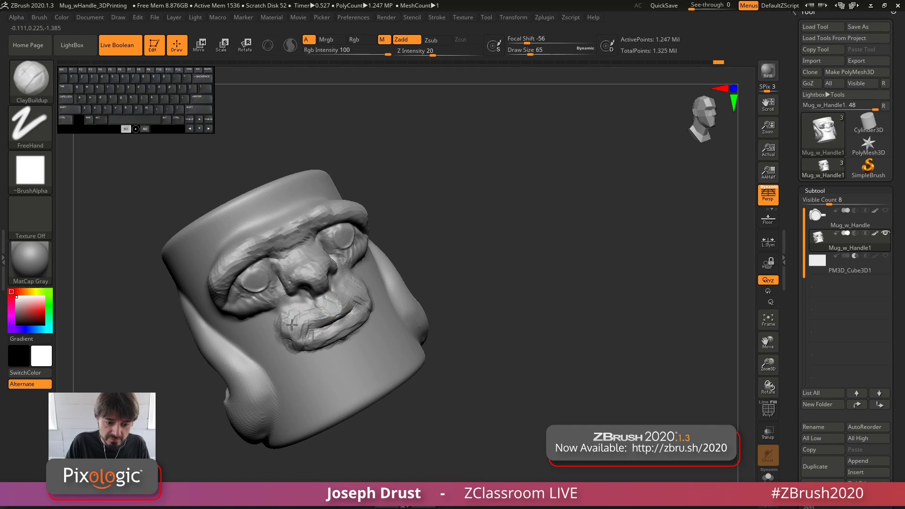
# Step: Add clay to the cheeks beside the mouth with ClayBuildup and lightly smooth the strokes
pyautogui.moveTo(311, 320); pyautogui.dragTo(392, 266)
pyautogui.moveTo(369, 296)
pyautogui.mouseDown()
pyautogui.moveTo(384, 299)
pyautogui.moveTo(362, 294)
pyautogui.mouseUp()
pyautogui.moveTo(547, 198)
pyautogui.mouseDown()
pyautogui.moveTo(596, 152)
pyautogui.moveTo(660, 155)
pyautogui.mouseUp()
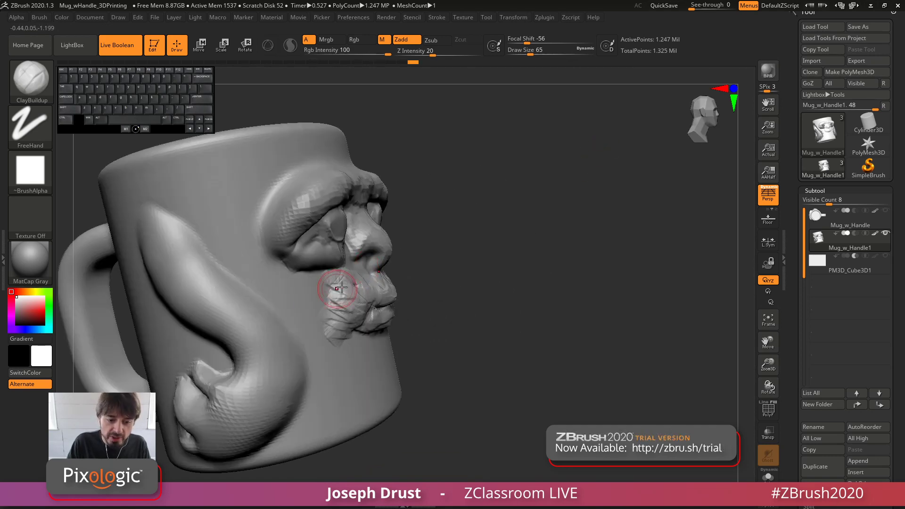
pyautogui.moveTo(320, 292); pyautogui.dragTo(343, 277, button='right')
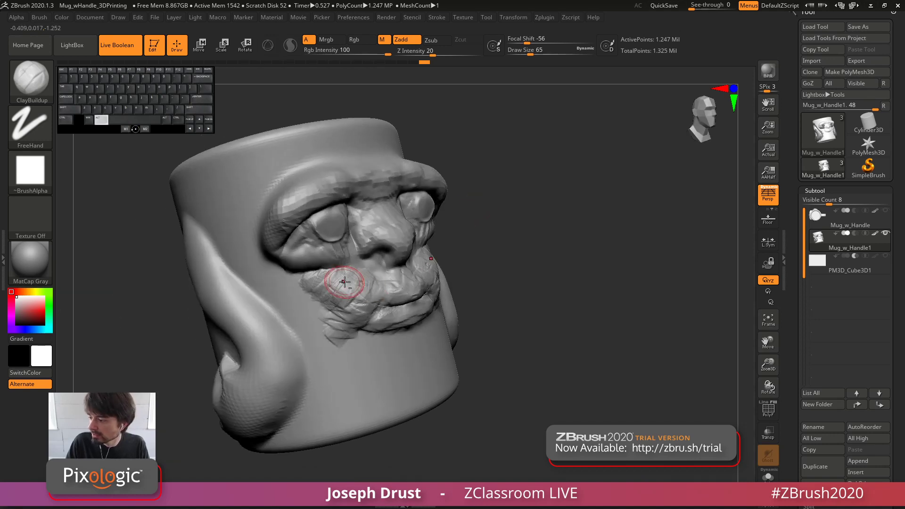
pyautogui.press('shift')
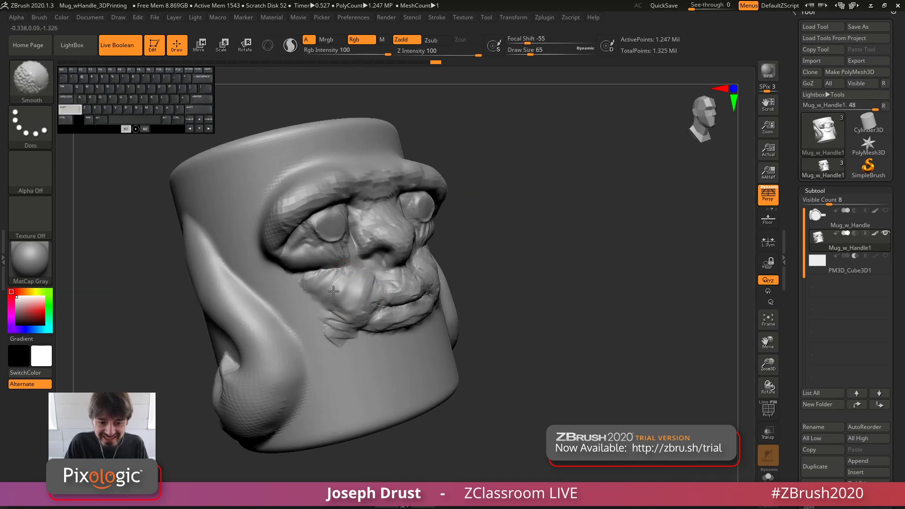
# Step: Open the ClayPolish settings in the mug's geometry options
pyautogui.moveTo(595, 236)
pyautogui.keyDown('alt'); pyautogui.mouseDown()
pyautogui.moveTo(615, 197)
pyautogui.moveTo(602, 223)
pyautogui.moveTo(590, 223)
pyautogui.moveTo(594, 212)
pyautogui.moveTo(669, 198)
pyautogui.mouseUp(); pyautogui.keyUp('alt')
pyautogui.scroll(-10, 796, 265)
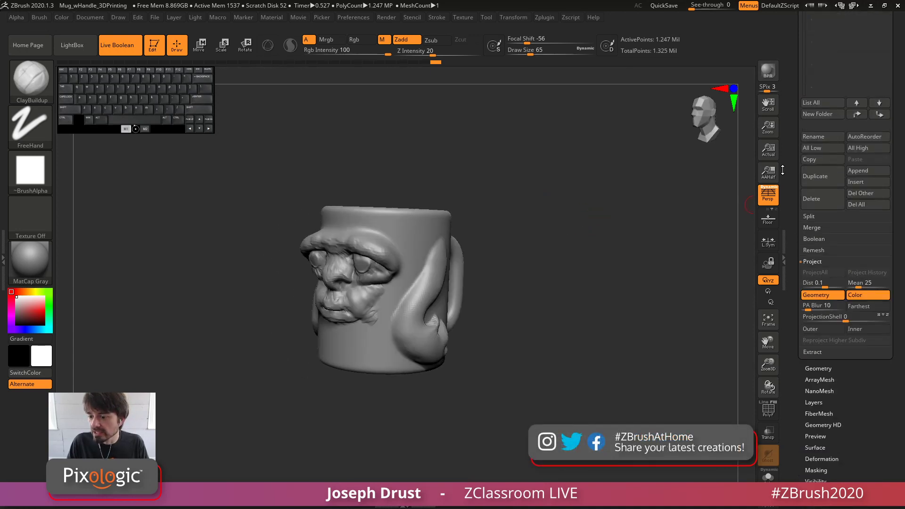
pyautogui.press('shift')
pyautogui.click(817, 245)
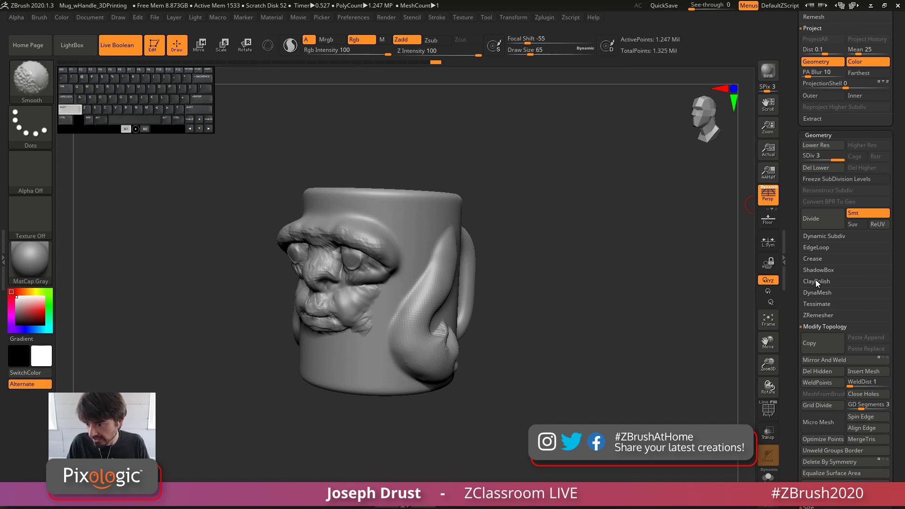
pyautogui.click(816, 282)
# Step: Fill out and smooth the cheeks at draw size 104, and apply ClayPolish to the whole mug
pyautogui.moveTo(649, 264)
pyautogui.mouseDown()
pyautogui.moveTo(663, 295)
pyautogui.moveTo(667, 284)
pyautogui.mouseUp()
pyautogui.moveTo(406, 315); pyautogui.dragTo(399, 290)
pyautogui.press('space')
pyautogui.moveTo(348, 370); pyautogui.dragTo(356, 370)
pyautogui.moveTo(397, 282)
pyautogui.mouseDown()
pyautogui.moveTo(412, 321)
pyautogui.moveTo(407, 312)
pyautogui.mouseUp()
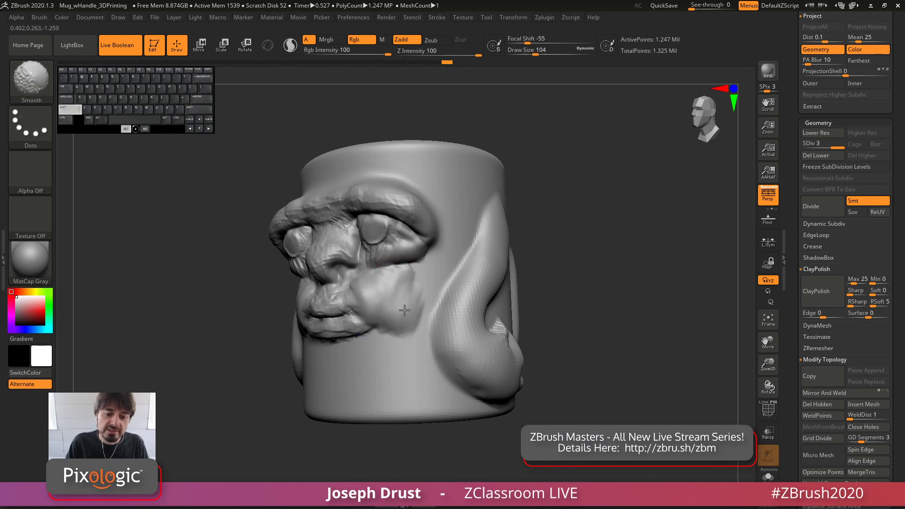
pyautogui.moveTo(586, 260); pyautogui.dragTo(612, 226)
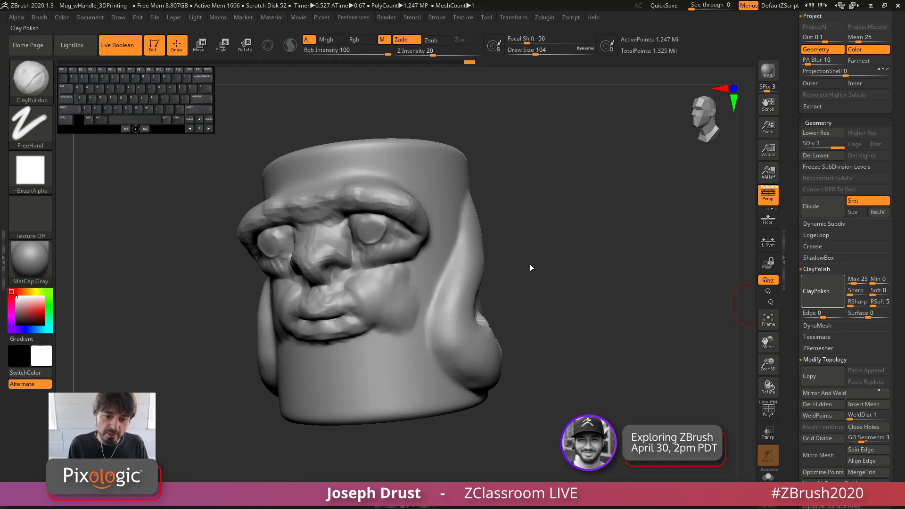
pyautogui.moveTo(556, 256); pyautogui.dragTo(588, 246)
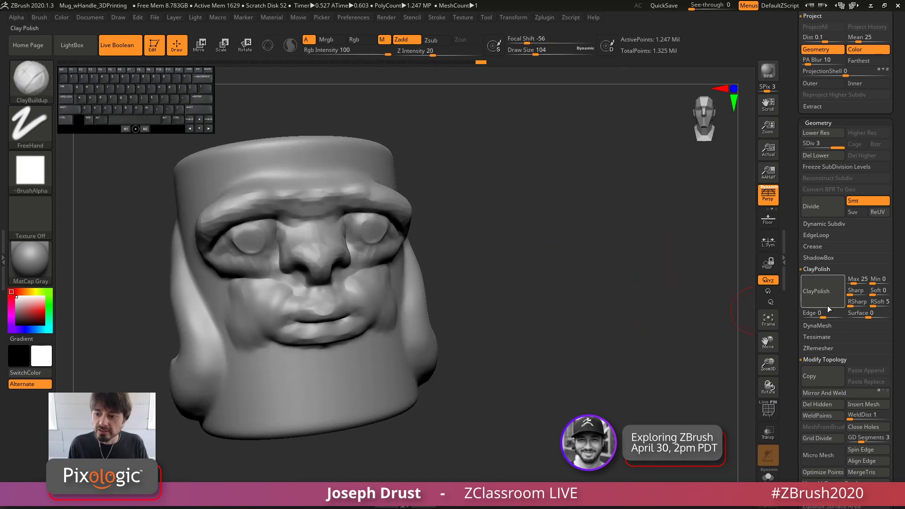
# Step: Reduce the draw size to 56, smooth the areas around the eyes, and reselect the ClayBuildup brush
pyautogui.press('space')
pyautogui.moveTo(313, 250); pyautogui.dragTo(292, 237)
pyautogui.press('shift')
pyautogui.moveTo(501, 152); pyautogui.dragTo(470, 154)
pyautogui.moveTo(360, 221)
pyautogui.keyDown('shift'); pyautogui.mouseDown()
pyautogui.moveTo(352, 231)
pyautogui.moveTo(387, 231)
pyautogui.mouseUp(); pyautogui.keyUp('shift')
pyautogui.press('b')
pyautogui.press('c')
pyautogui.press('b')
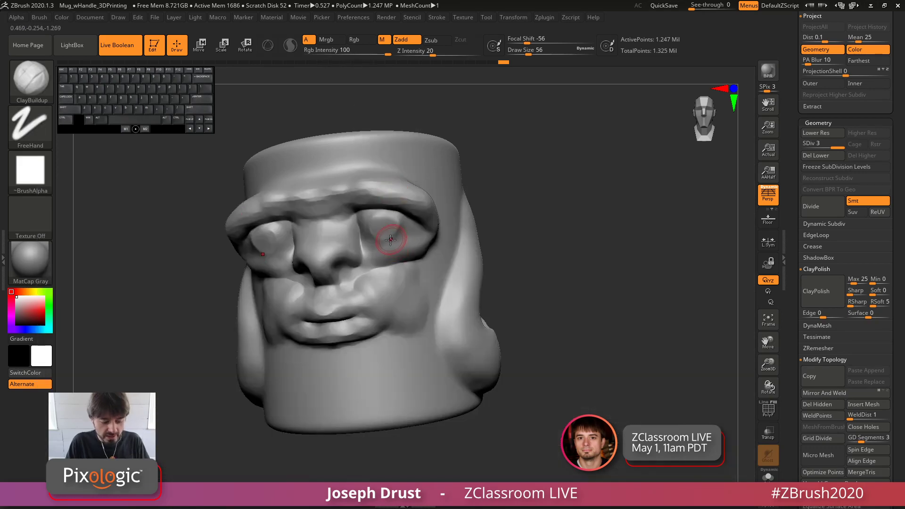
# Step: Flatten the eyeballs and the planes around the mouth with the hPolish brush
pyautogui.press('b')
pyautogui.moveTo(442, 332)
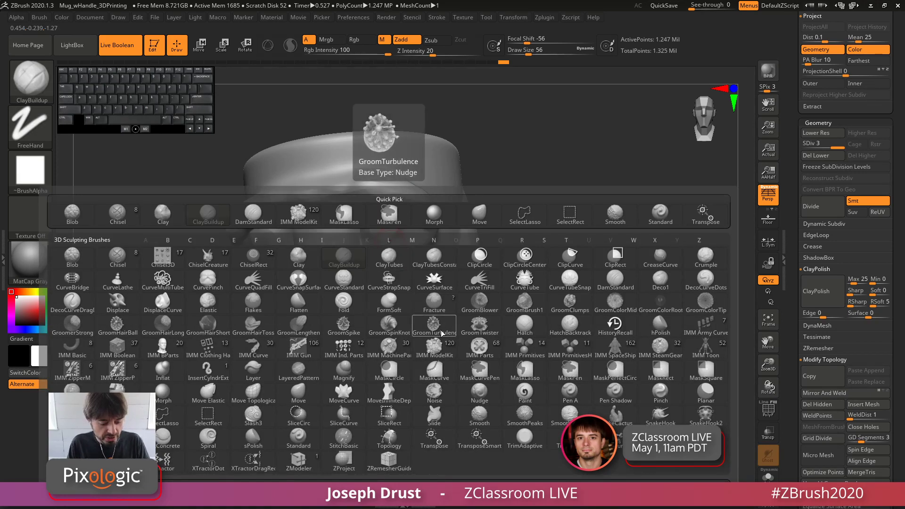
pyautogui.press('h')
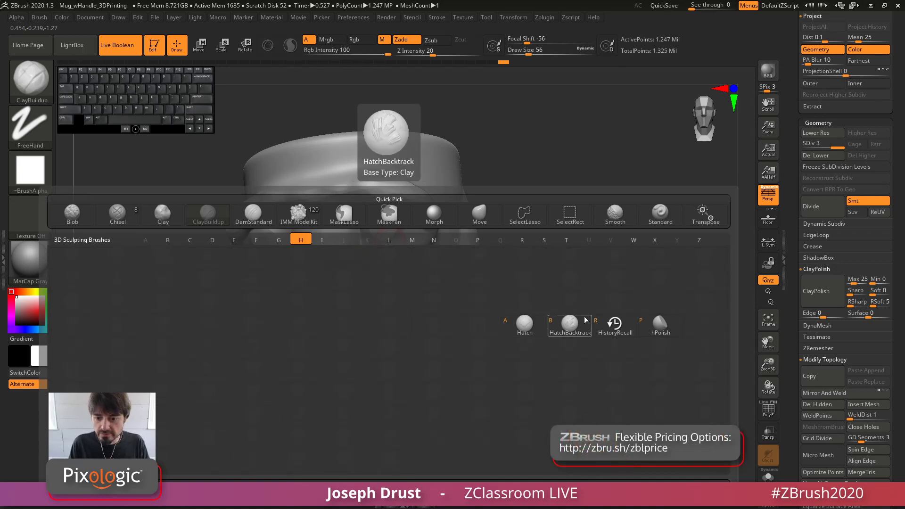
pyautogui.click(660, 326)
pyautogui.moveTo(383, 221); pyautogui.dragTo(379, 250)
pyautogui.moveTo(369, 286); pyautogui.dragTo(376, 293)
pyautogui.keyDown('shift'); pyautogui.moveTo(377, 294); pyautogui.dragTo(364, 285); pyautogui.keyUp('shift')
pyautogui.moveTo(426, 260); pyautogui.dragTo(477, 200, button='right')
pyautogui.moveTo(330, 295); pyautogui.dragTo(322, 302)
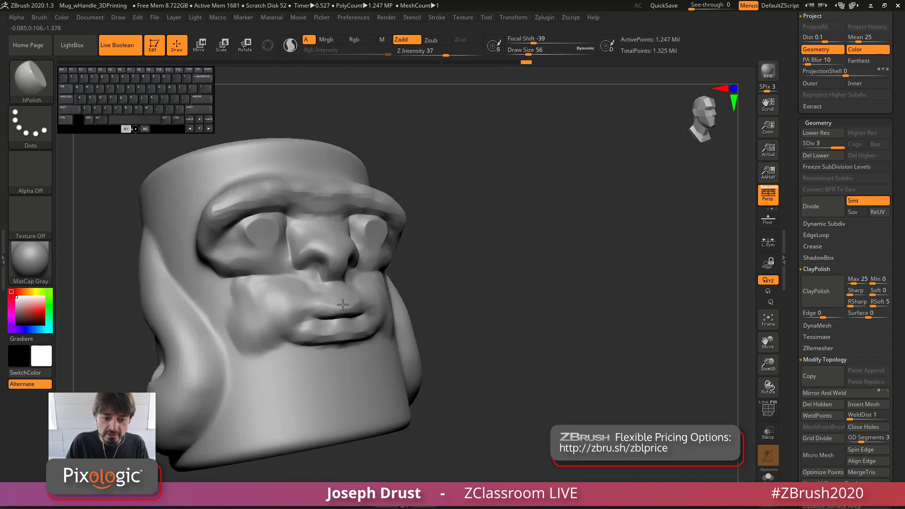
# Step: Polish the upper and lower lips, and smooth the mouth corners and cheeks
pyautogui.keyDown('alt'); pyautogui.moveTo(318, 287); pyautogui.dragTo(323, 289); pyautogui.keyUp('alt')
pyautogui.moveTo(479, 217); pyautogui.dragTo(432, 223)
pyautogui.moveTo(322, 325); pyautogui.dragTo(332, 336)
pyautogui.moveTo(330, 336)
pyautogui.keyDown('shift'); pyautogui.mouseDown()
pyautogui.moveTo(322, 338)
pyautogui.moveTo(340, 350)
pyautogui.mouseUp(); pyautogui.keyUp('shift')
pyautogui.keyDown('shift'); pyautogui.moveTo(378, 298); pyautogui.dragTo(339, 306); pyautogui.keyUp('shift')
pyautogui.moveTo(286, 314)
pyautogui.keyDown('shift'); pyautogui.mouseDown()
pyautogui.moveTo(259, 315)
pyautogui.moveTo(247, 297)
pyautogui.mouseUp(); pyautogui.keyUp('shift')
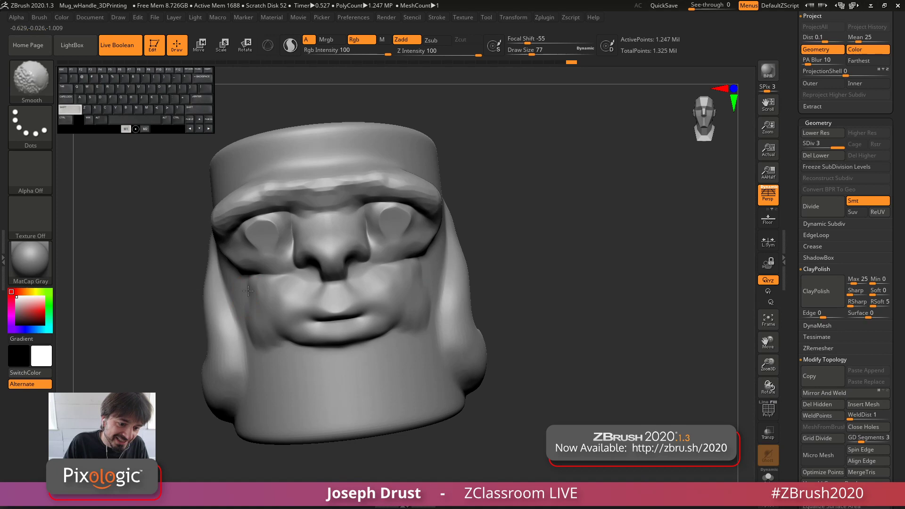
pyautogui.keyDown('shift'); pyautogui.moveTo(260, 336); pyautogui.dragTo(261, 332); pyautogui.keyUp('shift')
# Step: Carve round pupils into both eyeballs with the ClayBuildup brush at draw size 41
pyautogui.moveTo(232, 252); pyautogui.dragTo(284, 261)
pyautogui.moveTo(264, 229)
pyautogui.keyDown('alt'); pyautogui.mouseDown()
pyautogui.moveTo(263, 241)
pyautogui.moveTo(232, 228)
pyautogui.mouseUp(); pyautogui.keyUp('alt')
pyautogui.press('b')
pyautogui.press('c')
pyautogui.press('b')
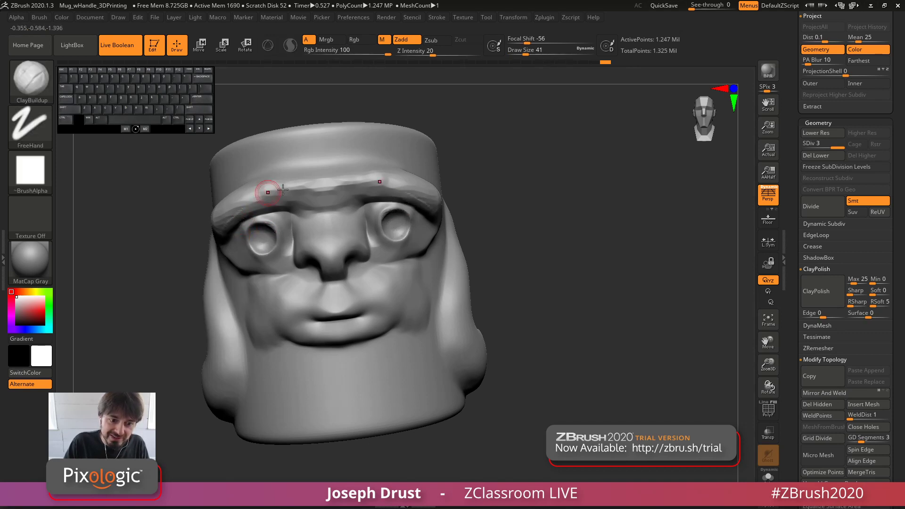
# Step: Turn off perspective and set the ClayBuildup draw size to 68
pyautogui.moveTo(624, 200)
pyautogui.mouseDown()
pyautogui.moveTo(572, 178)
pyautogui.moveTo(607, 194)
pyautogui.moveTo(590, 196)
pyautogui.moveTo(588, 184)
pyautogui.moveTo(593, 193)
pyautogui.mouseUp()
pyautogui.press('p')
pyautogui.press('space')
pyautogui.moveTo(588, 193); pyautogui.dragTo(561, 204)
pyautogui.press('space')
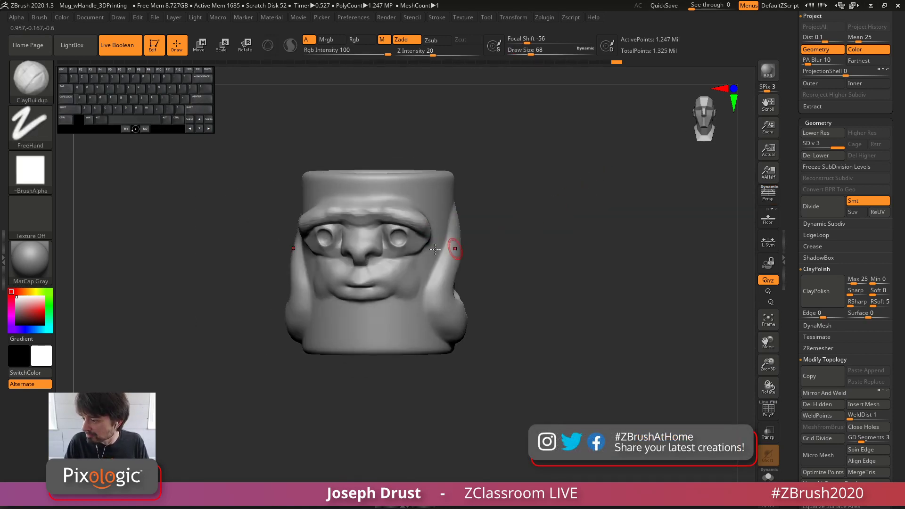
# Step: Build up and smooth the eyelids around both eyes, and undo the last smoothing stroke
pyautogui.moveTo(417, 241); pyautogui.dragTo(394, 255)
pyautogui.press('shift')
pyautogui.moveTo(464, 138); pyautogui.dragTo(528, 118)
pyautogui.moveTo(403, 241)
pyautogui.keyDown('shift'); pyautogui.mouseDown()
pyautogui.moveTo(383, 242)
pyautogui.moveTo(401, 233)
pyautogui.mouseUp(); pyautogui.keyUp('shift')
pyautogui.moveTo(395, 235); pyautogui.dragTo(399, 242)
pyautogui.keyDown('shift'); pyautogui.moveTo(399, 239); pyautogui.dragTo(396, 242); pyautogui.keyUp('shift')
pyautogui.hotkey('ctrl', 'z')
# Step: Sharpen the details around the eyes with the DamStandard brush and smooth the result lightly
pyautogui.press('b')
pyautogui.press('d')
pyautogui.press('s')
pyautogui.keyDown('alt'); pyautogui.moveTo(398, 234); pyautogui.dragTo(397, 234); pyautogui.keyUp('alt')
pyautogui.keyDown('shift'); pyautogui.moveTo(397, 234); pyautogui.dragTo(400, 235); pyautogui.keyUp('shift')
# Step: Turn on perspective and inspect the whole mug from the front to the handle side
pyautogui.moveTo(519, 203)
pyautogui.keyDown('alt'); pyautogui.mouseDown()
pyautogui.moveTo(523, 154)
pyautogui.moveTo(550, 202)
pyautogui.moveTo(571, 212)
pyautogui.moveTo(558, 252)
pyautogui.mouseUp(); pyautogui.keyUp('alt')
pyautogui.press('p')
pyautogui.keyDown('alt'); pyautogui.moveTo(615, 203); pyautogui.dragTo(587, 224); pyautogui.keyUp('alt')
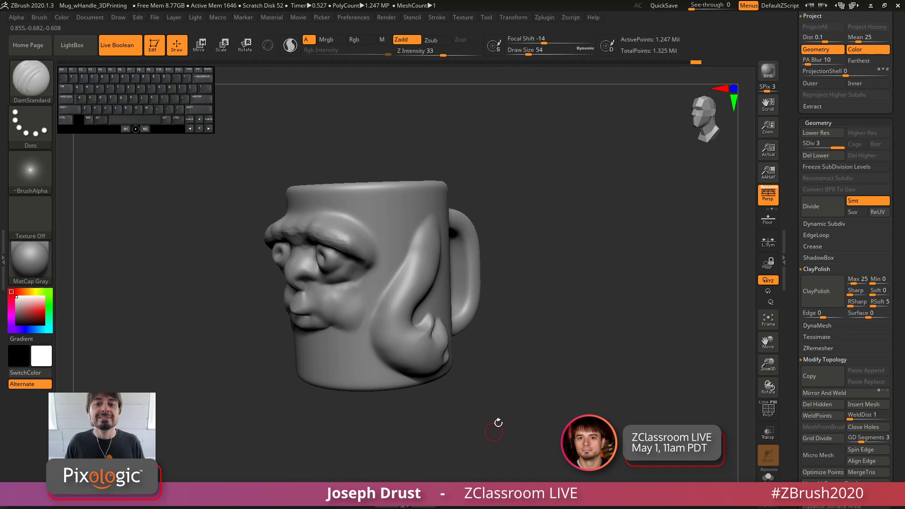
pyautogui.moveTo(582, 192)
pyautogui.mouseDown()
pyautogui.moveTo(598, 259)
pyautogui.moveTo(600, 188)
pyautogui.moveTo(594, 214)
pyautogui.mouseUp()
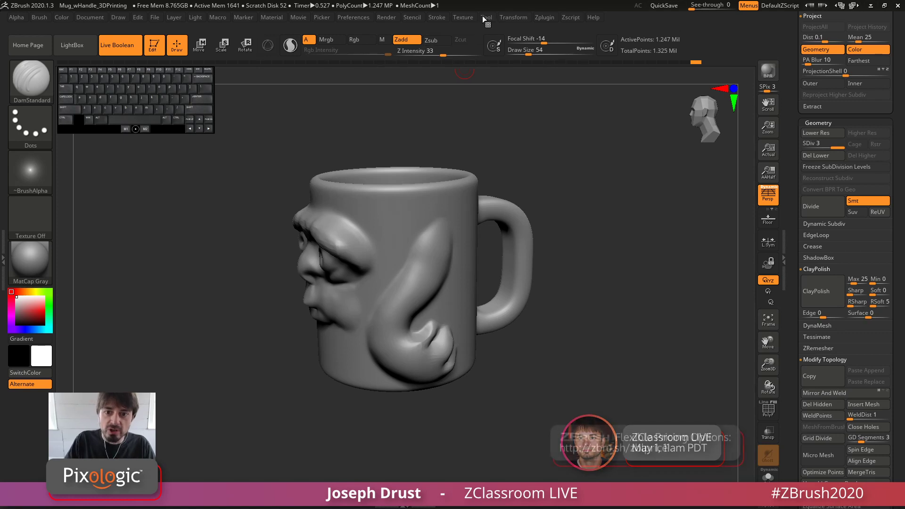
# Step: Generate a dimension report for the mug subtool in inches and close it without saving
pyautogui.click(516, 16)
pyautogui.click(546, 395)
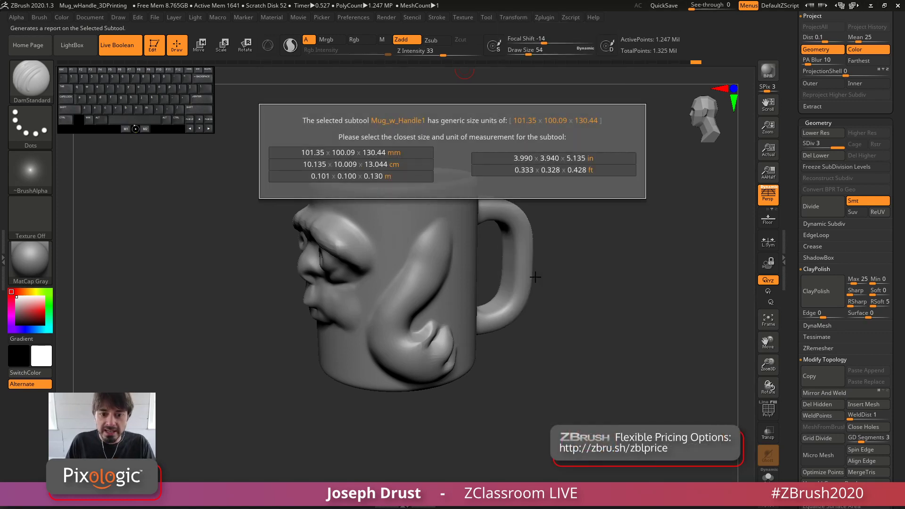
pyautogui.click(548, 159)
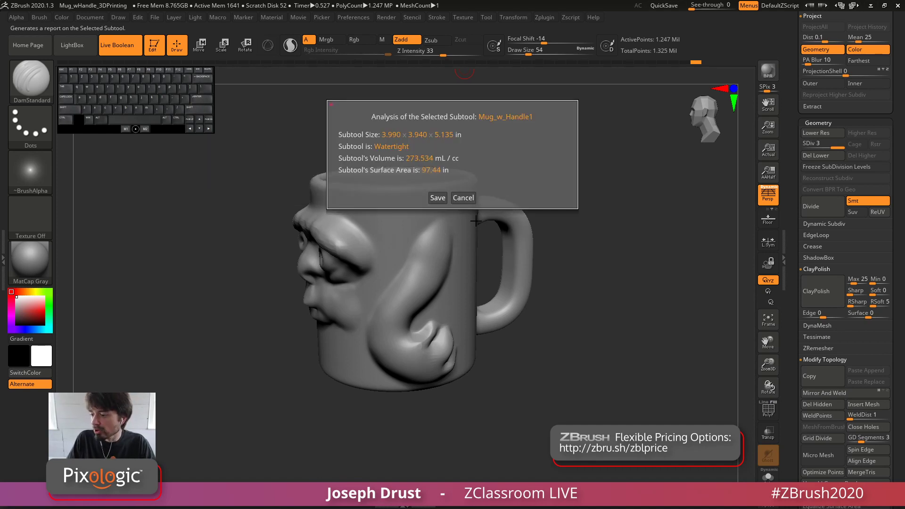
pyautogui.click(463, 198)
# Step: Turn off perspective and hide a rectangular section at the upper corner of the mug's handle
pyautogui.moveTo(646, 250); pyautogui.dragTo(505, 145)
pyautogui.press('p')
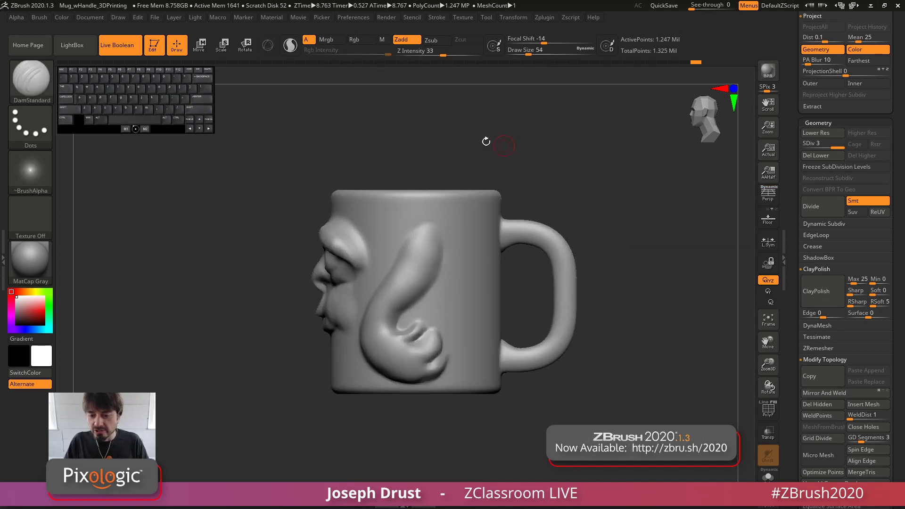
pyautogui.hotkey('ctrl', 'shift')
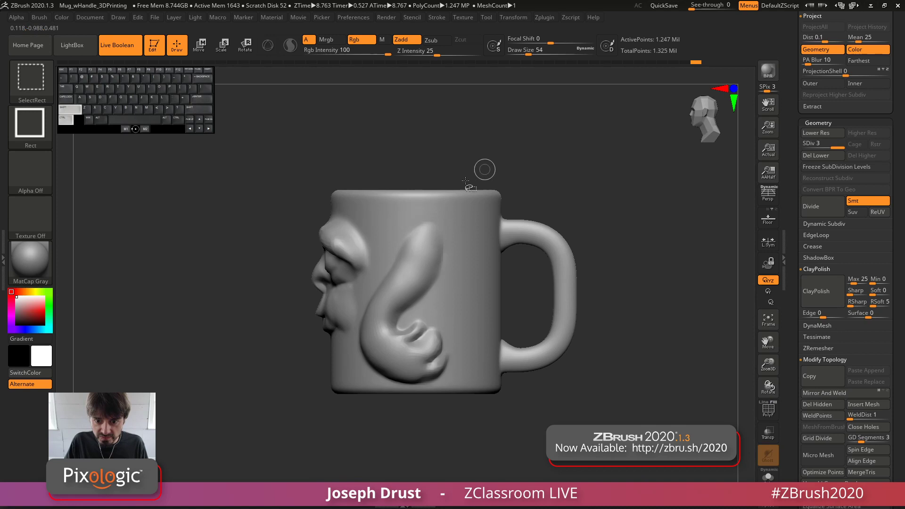
pyautogui.moveTo(558, 174)
pyautogui.mouseDown()
pyautogui.moveTo(557, 221)
pyautogui.moveTo(550, 194)
pyautogui.moveTo(566, 234)
pyautogui.mouseUp()
pyautogui.hotkey('ctrl', 'shift')
# Step: Remove the mug's lower subdivision levels and delete the hidden section of the handle
pyautogui.moveTo(641, 227); pyautogui.dragTo(745, 255)
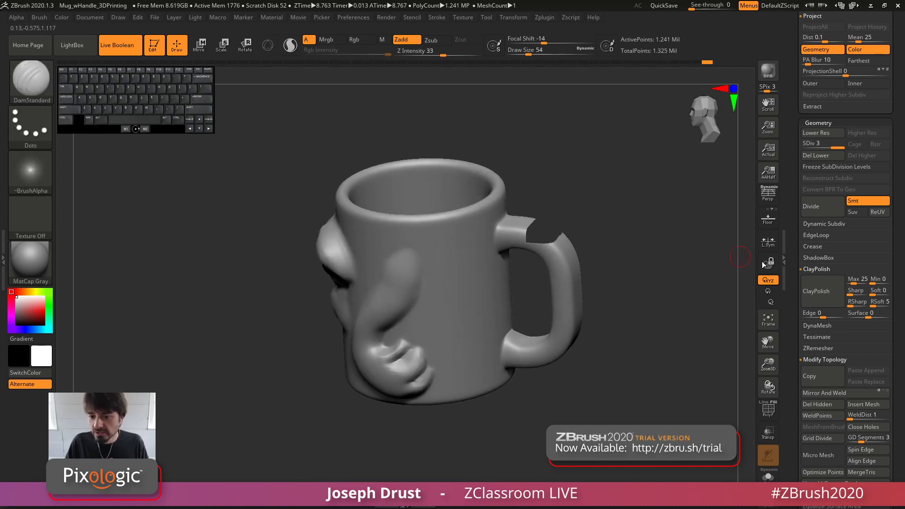
pyautogui.scroll(-5, 793, 283)
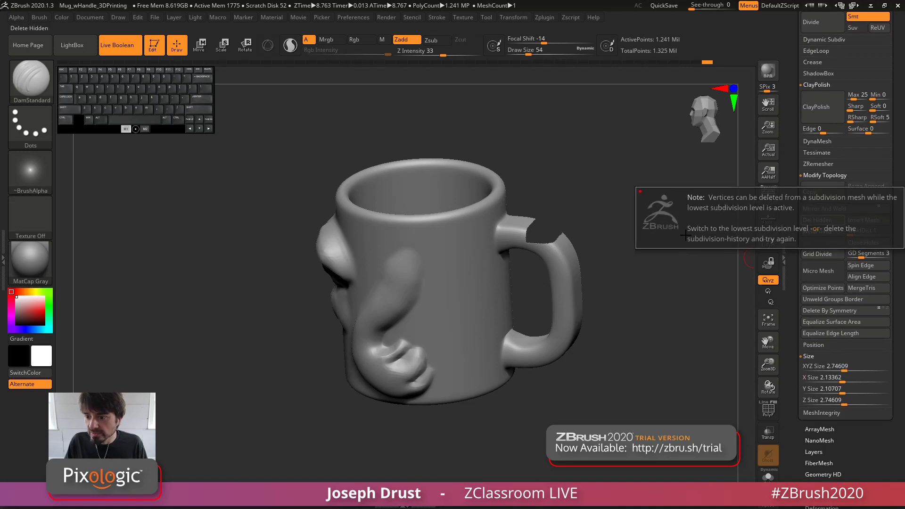
pyautogui.scroll(3, 791, 164)
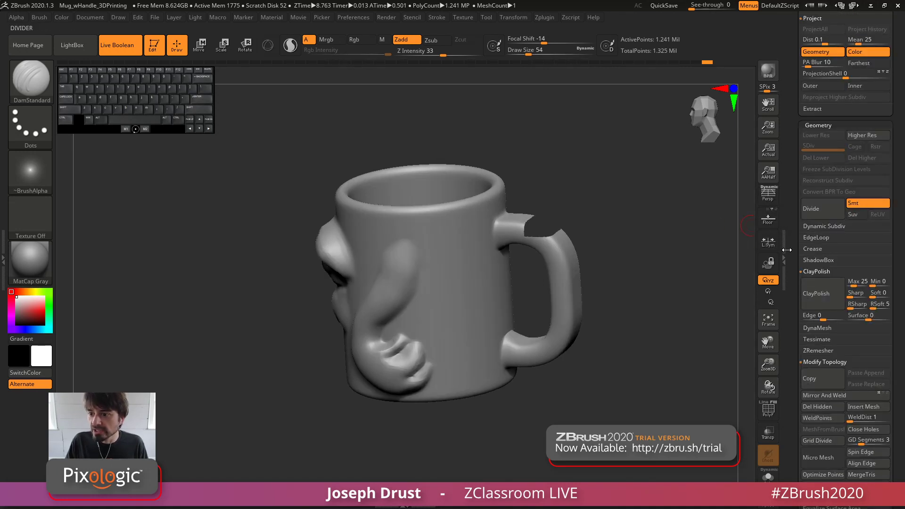
pyautogui.click(815, 335)
pyautogui.keyDown('shift'); pyautogui.moveTo(638, 243); pyautogui.dragTo(538, 115); pyautogui.keyUp('shift')
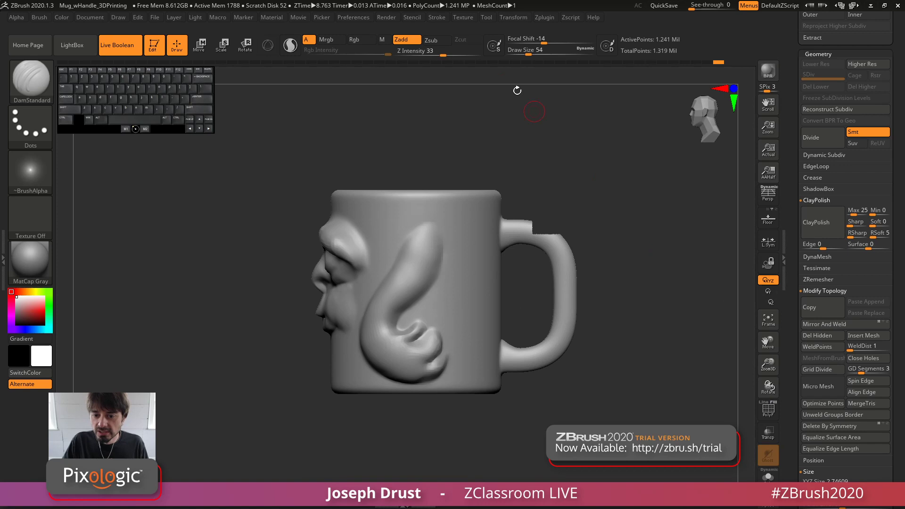
# Step: Generate an analysis report for the selected mug subtool to check its watertightness and close it without saving
pyautogui.click(514, 17)
pyautogui.click(548, 396)
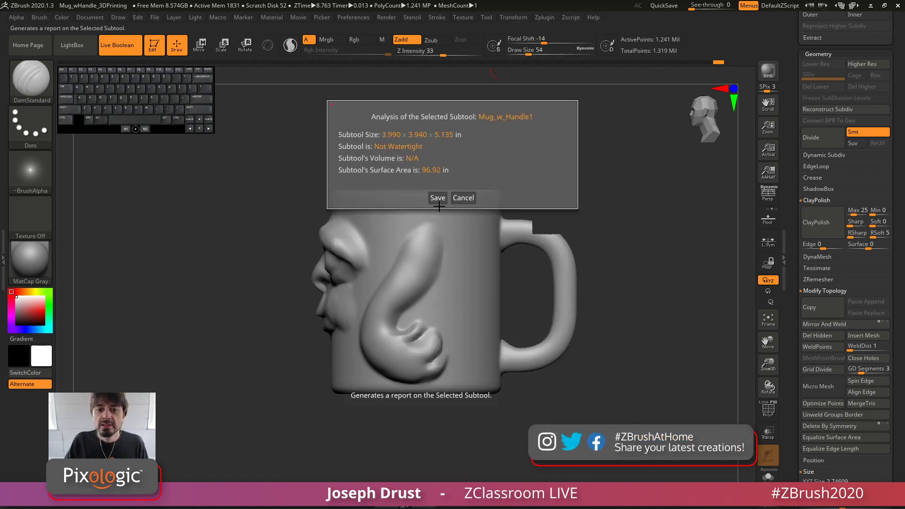
pyautogui.click(462, 199)
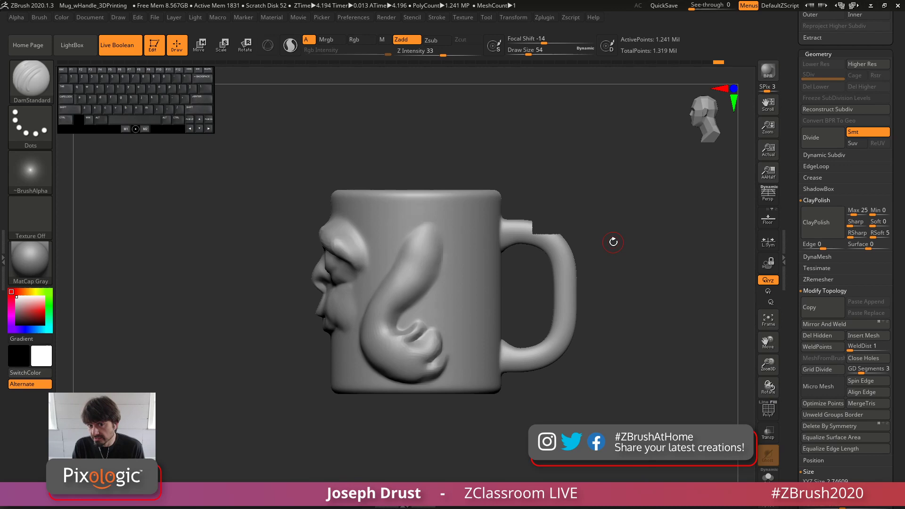
# Step: Close the hole in the mug's handle and check the filled area from above
pyautogui.scroll(10, 803, 305)
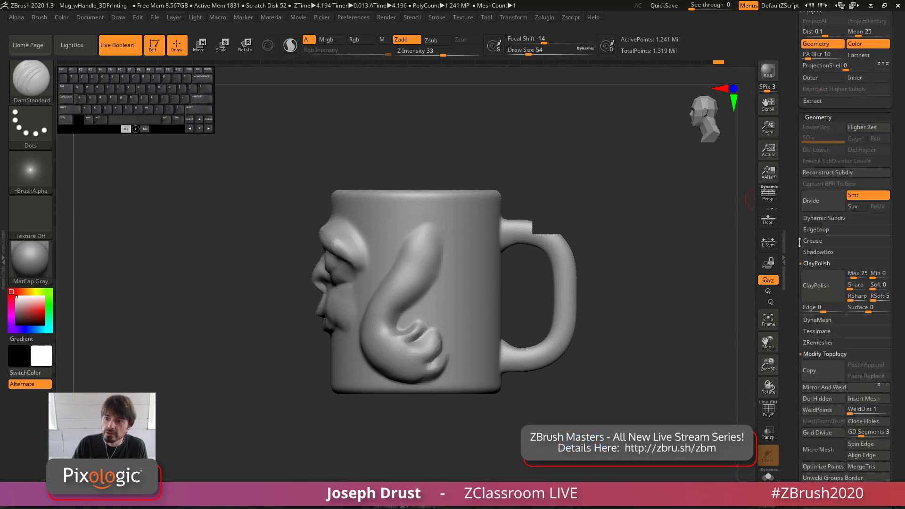
pyautogui.scroll(-10, 804, 306)
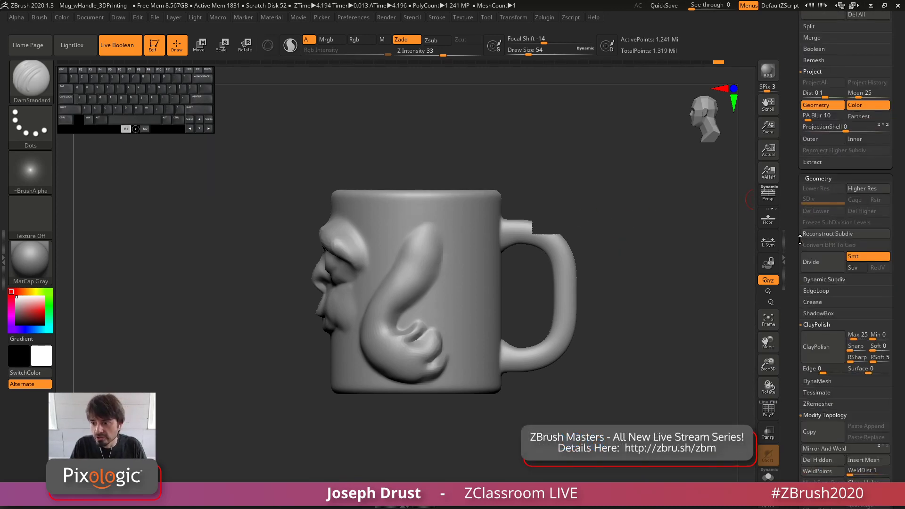
pyautogui.scroll(-3, 802, 227)
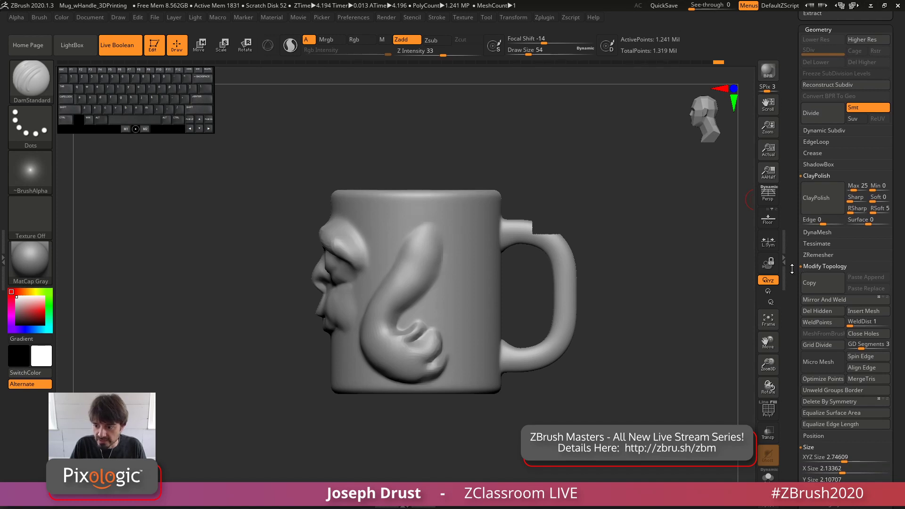
pyautogui.scroll(-4, 793, 272)
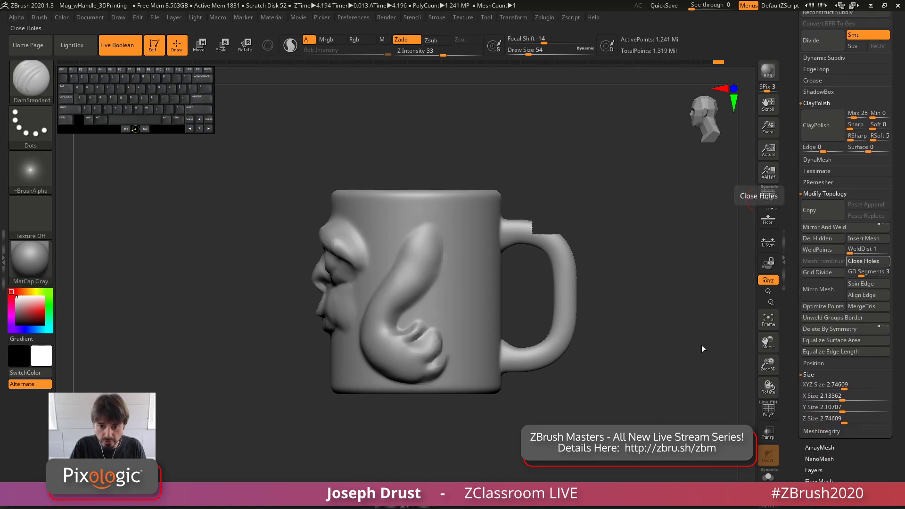
pyautogui.click(863, 262)
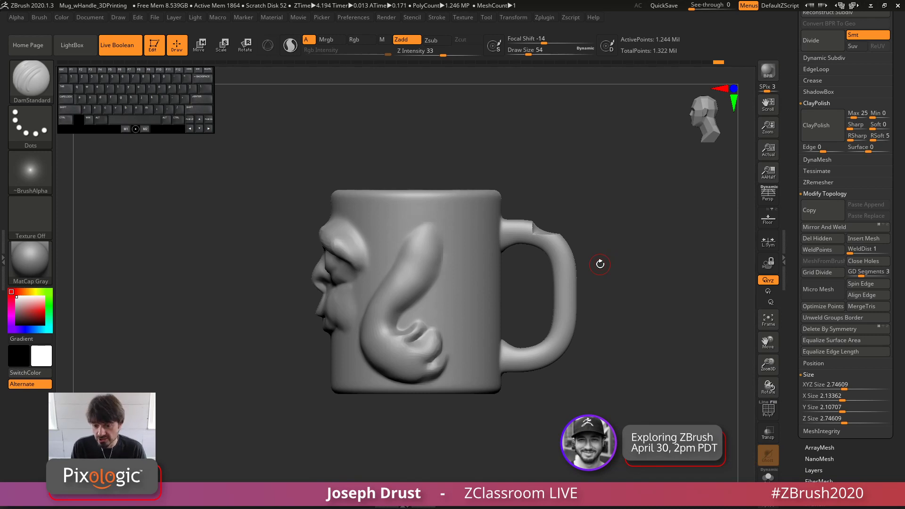
pyautogui.moveTo(632, 267); pyautogui.dragTo(531, 250)
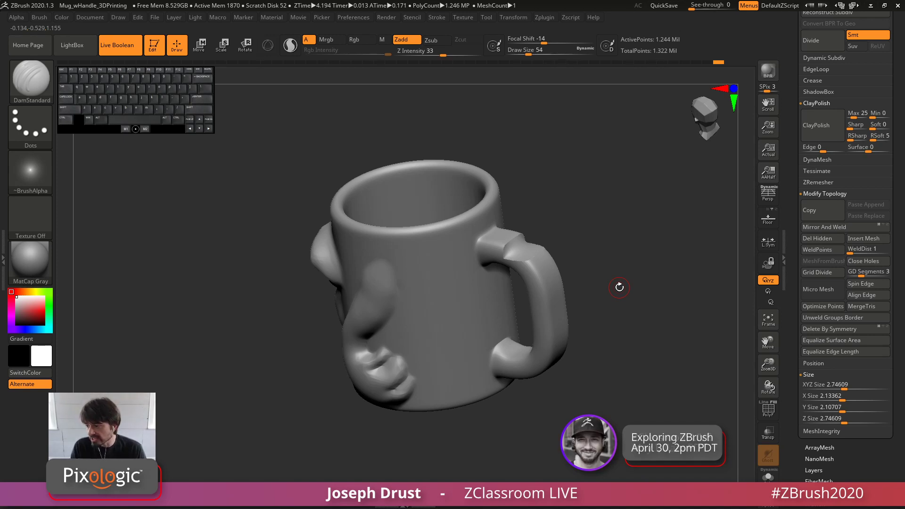
# Step: Look at the mesh integrity tools and expand the DynaMesh settings in the mug's geometry options
pyautogui.scroll(3, 794, 300)
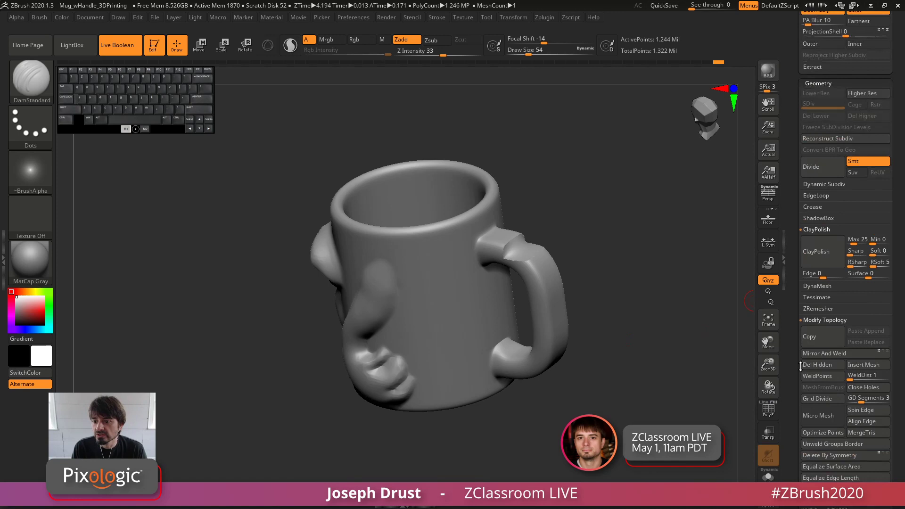
pyautogui.scroll(-4, 794, 213)
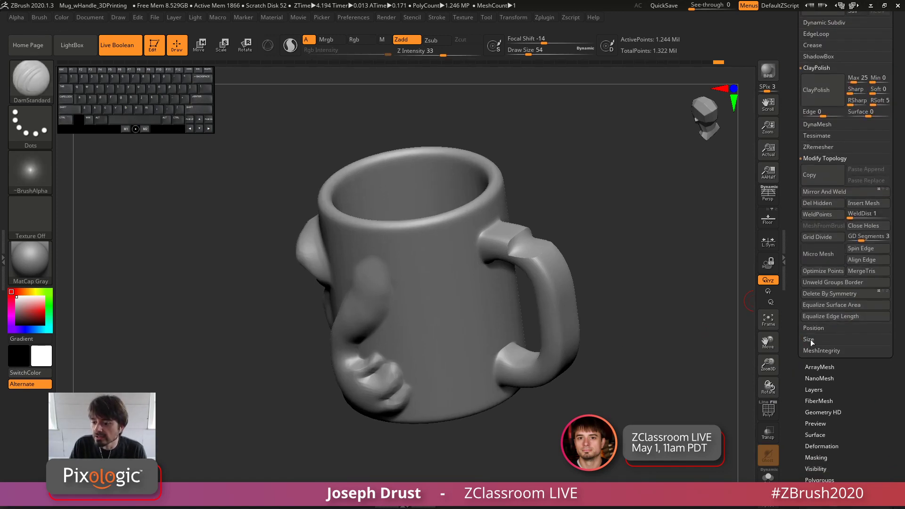
pyautogui.click(818, 349)
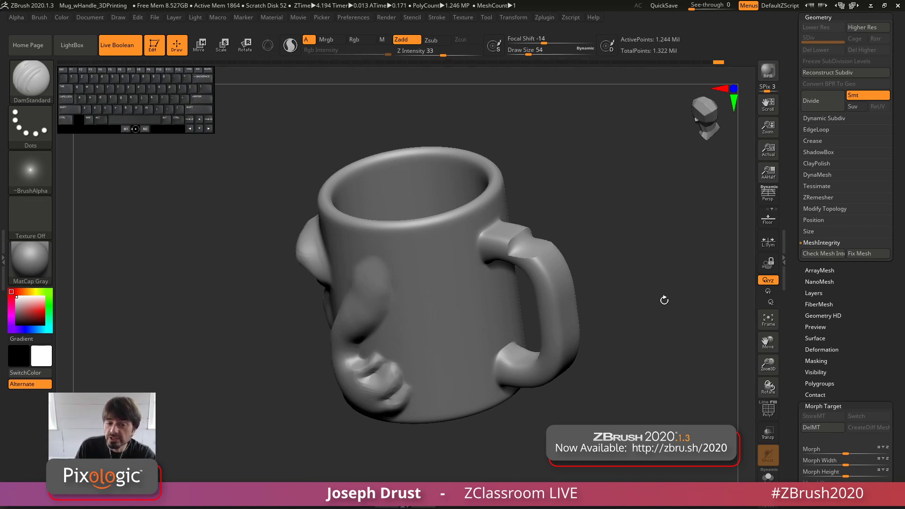
pyautogui.click(821, 242)
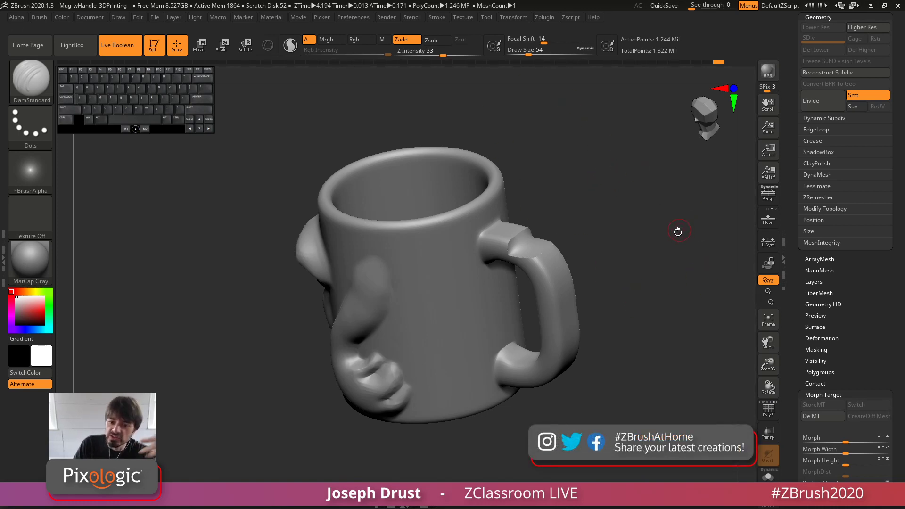
pyautogui.moveTo(682, 227); pyautogui.dragTo(664, 234)
pyautogui.click(810, 176)
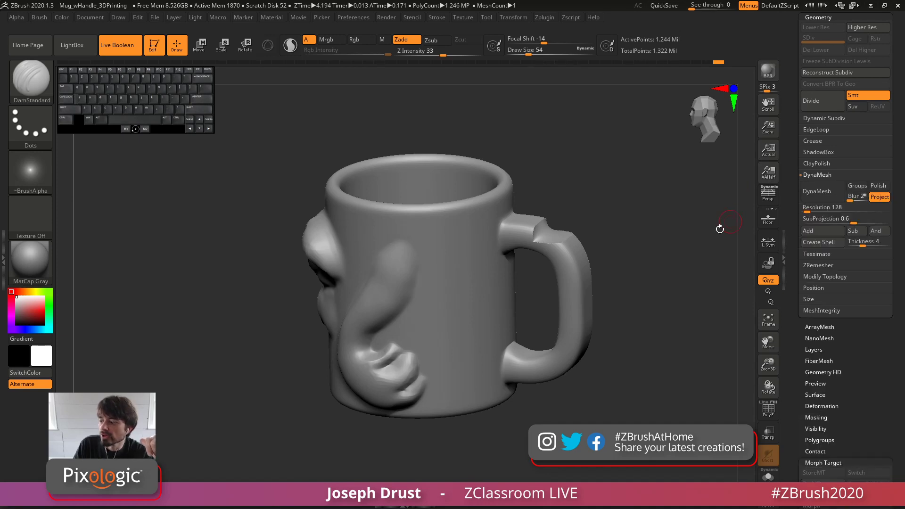
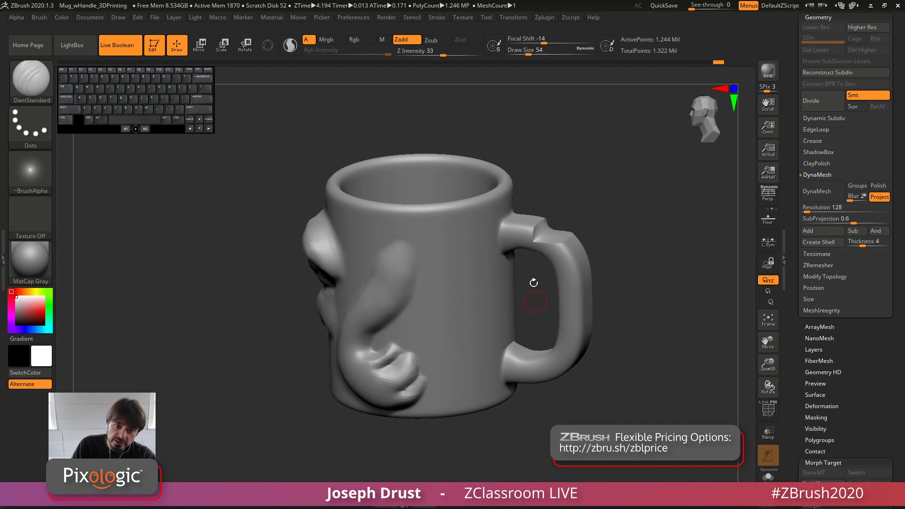
# Step: Look through the Gizmo 3D customization options with the mug in side view and return to Draw mode
pyautogui.press('w')
pyautogui.moveTo(524, 117); pyautogui.dragTo(531, 99)
pyautogui.click(268, 45)
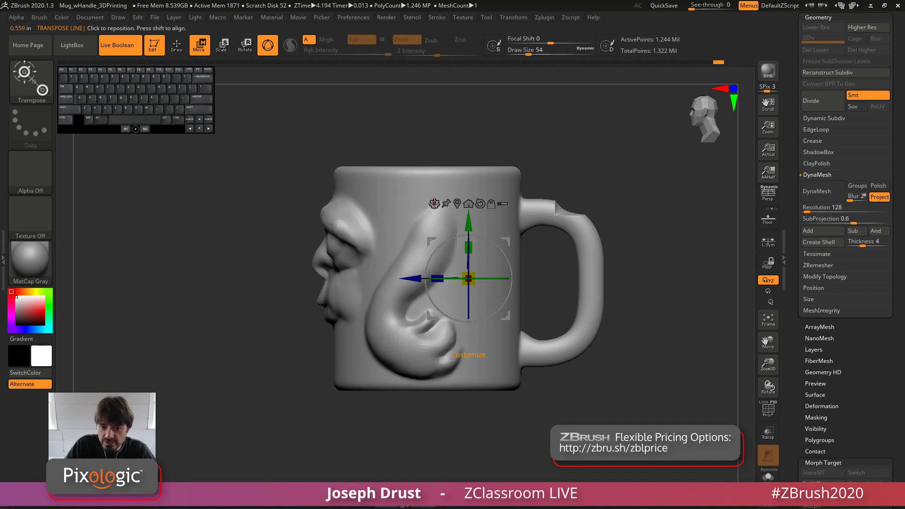
pyautogui.click(434, 205)
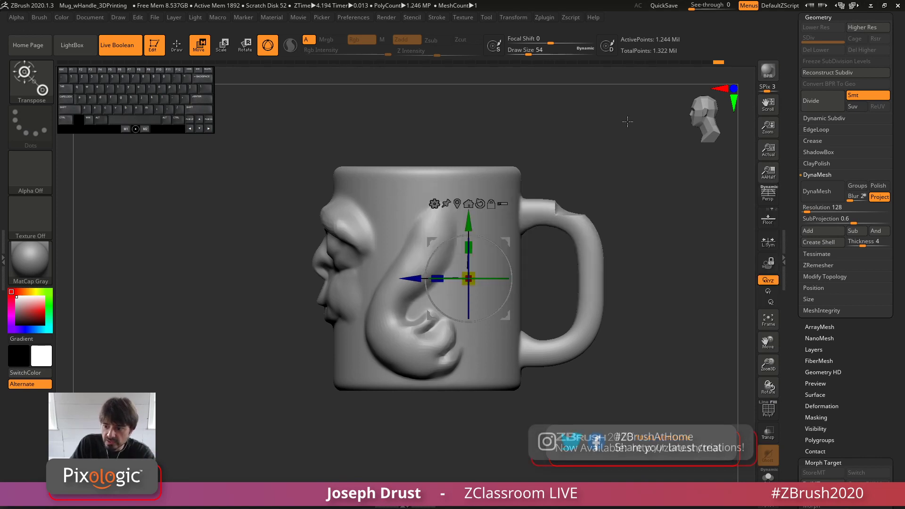
pyautogui.press('q')
pyautogui.moveTo(632, 166)
pyautogui.mouseDown()
pyautogui.moveTo(652, 187)
pyautogui.moveTo(637, 148)
pyautogui.moveTo(624, 204)
pyautogui.moveTo(613, 198)
pyautogui.mouseUp()
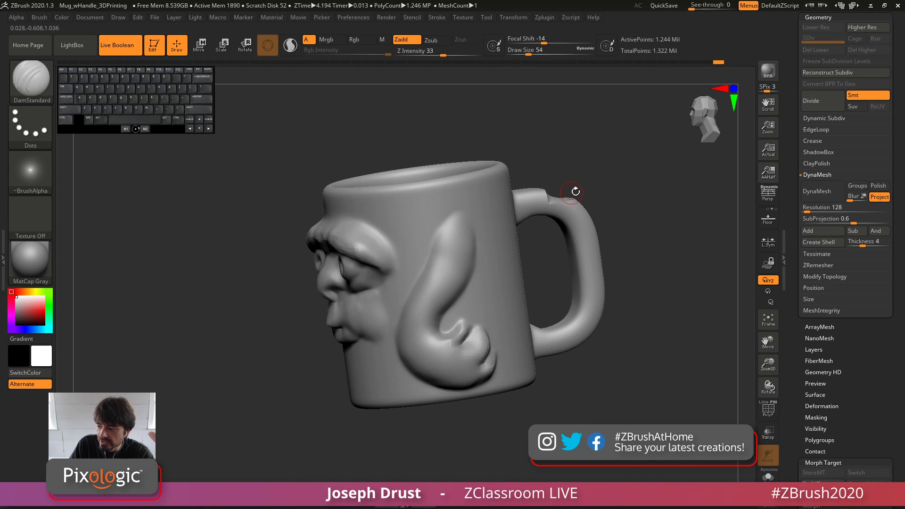
# Step: Decimate the mug with Decimation Master's 250 k preset
pyautogui.moveTo(558, 196); pyautogui.dragTo(639, 198)
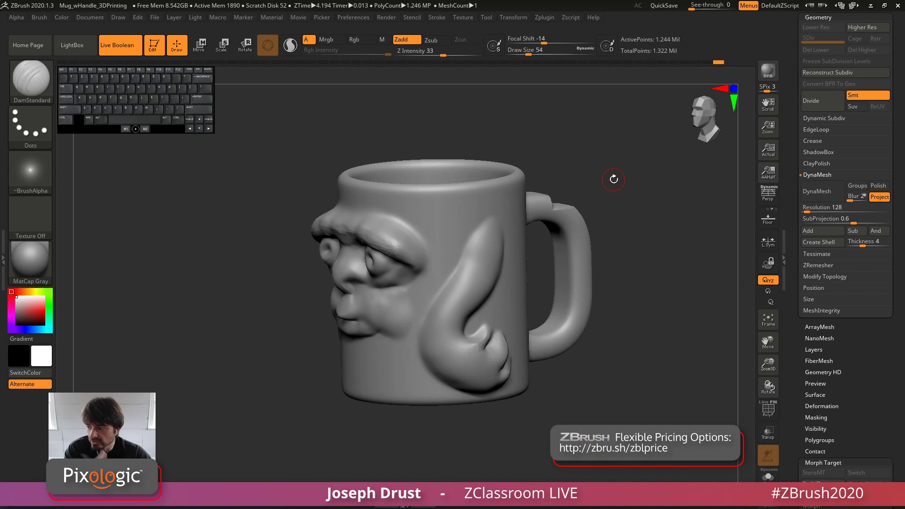
pyautogui.moveTo(552, 104); pyautogui.dragTo(575, 79)
pyautogui.click(547, 18)
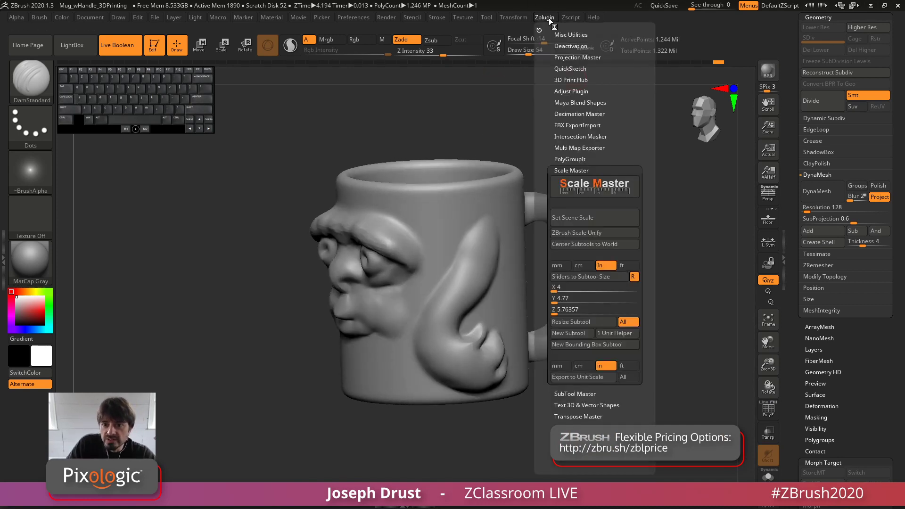
pyautogui.click(602, 169)
pyautogui.click(571, 113)
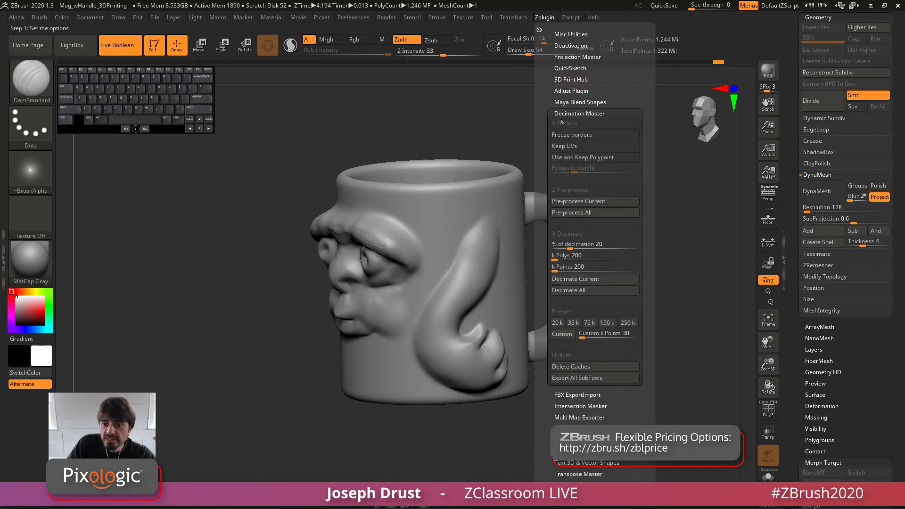
pyautogui.moveTo(542, 110); pyautogui.dragTo(555, 90)
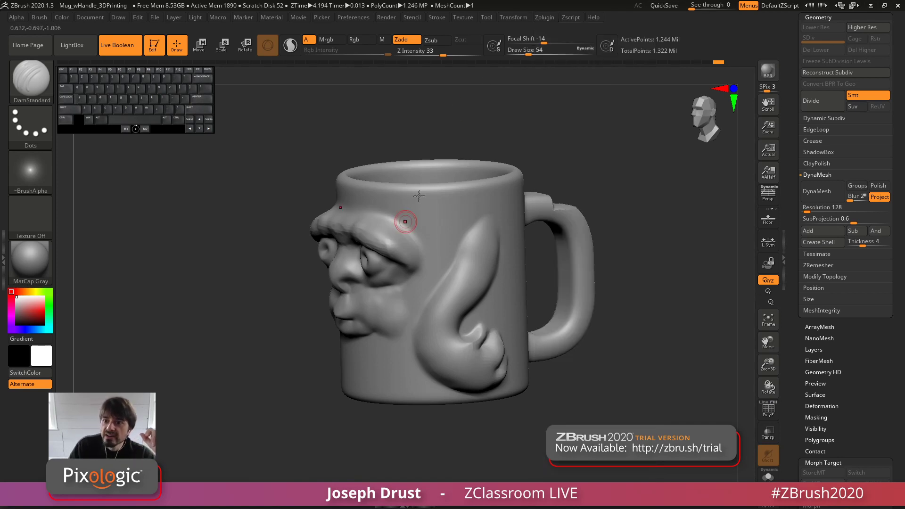
pyautogui.click(545, 17)
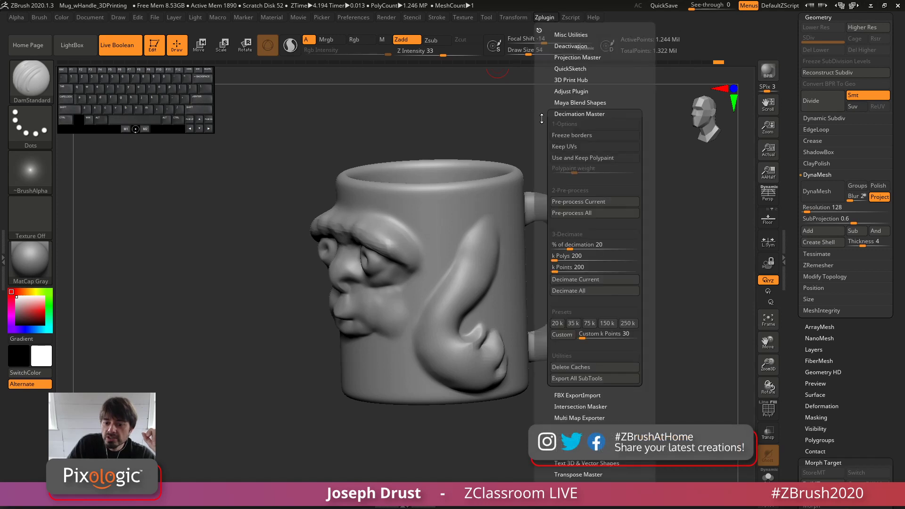
pyautogui.click(629, 323)
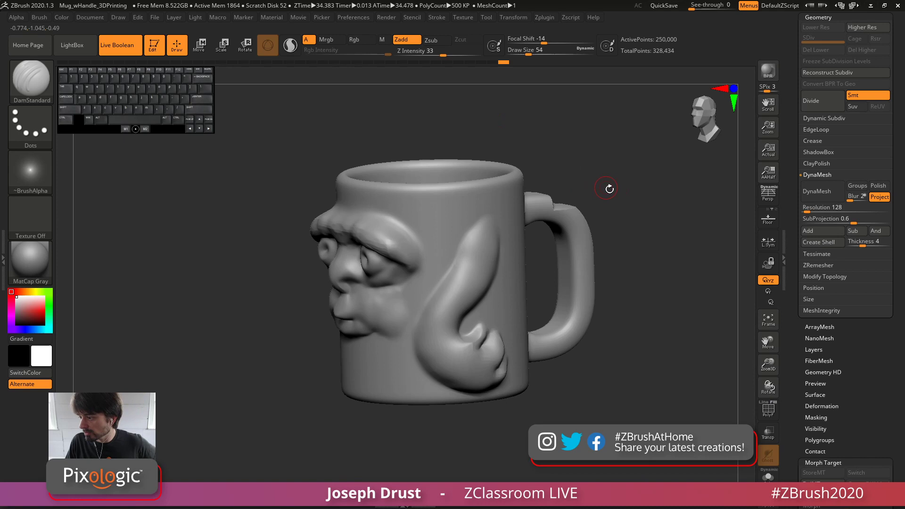
# Step: Turn on perspective and the polyframe display and examine the decimated mug's triangle density
pyautogui.click(769, 409)
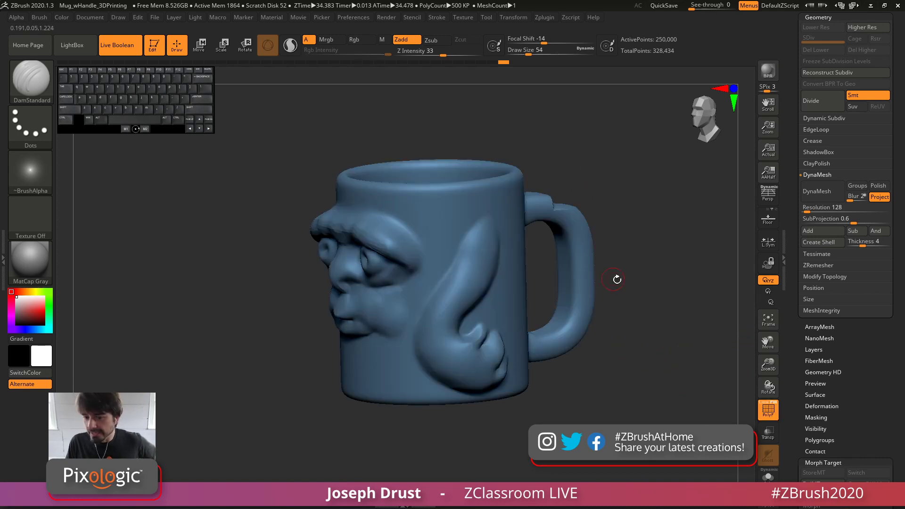
pyautogui.click(768, 410)
pyautogui.moveTo(650, 284)
pyautogui.mouseDown()
pyautogui.moveTo(644, 330)
pyautogui.moveTo(673, 355)
pyautogui.moveTo(665, 358)
pyautogui.moveTo(634, 235)
pyautogui.mouseUp()
pyautogui.press('p')
pyautogui.press('ctrl')
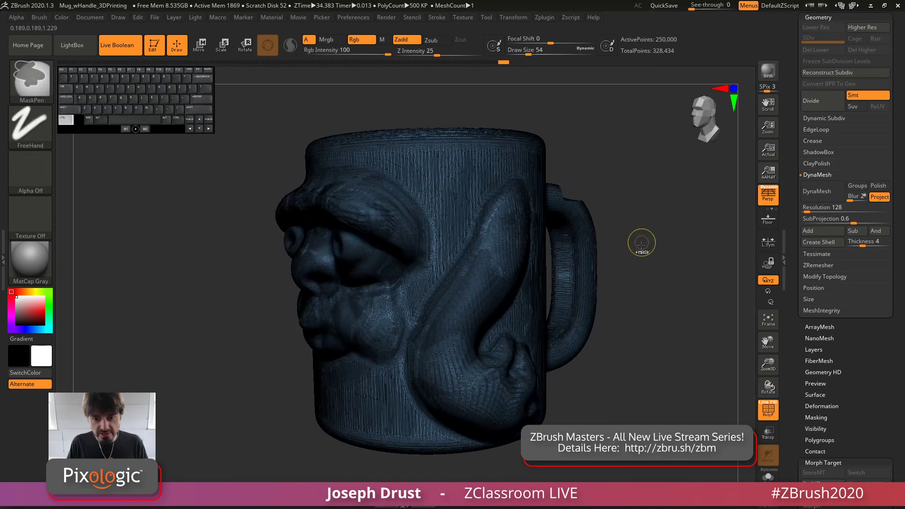
pyautogui.press('shift')
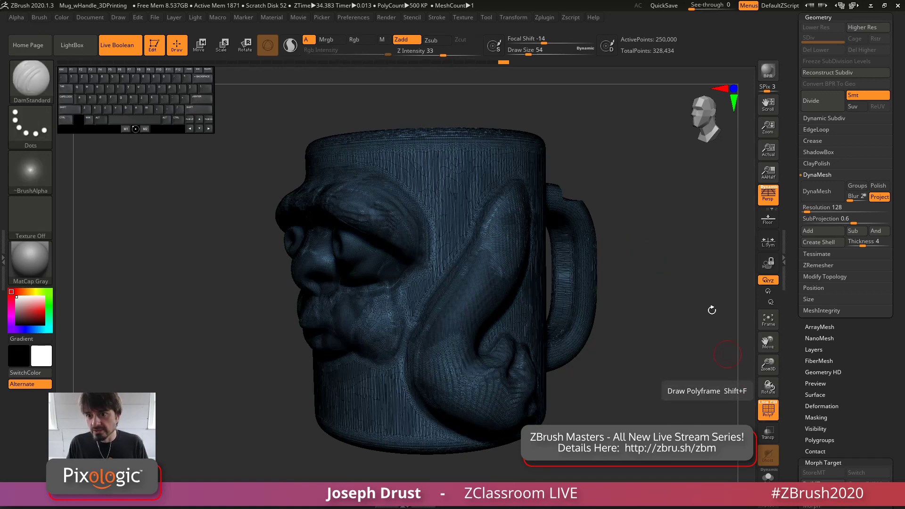
pyautogui.press('ctrl')
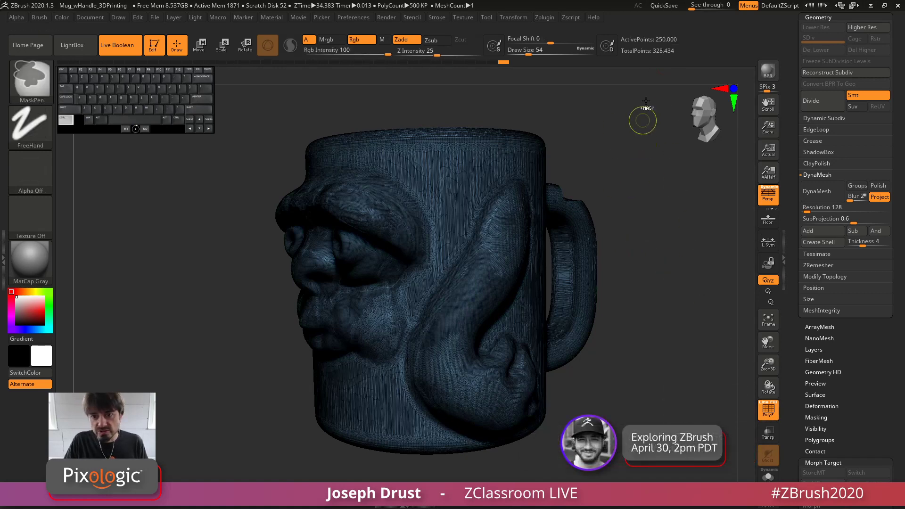
# Step: Undo and redo the decimation to compare both versions, hide the polyframe and inspect the decimated mug
pyautogui.hotkey('ctrl', 'z')
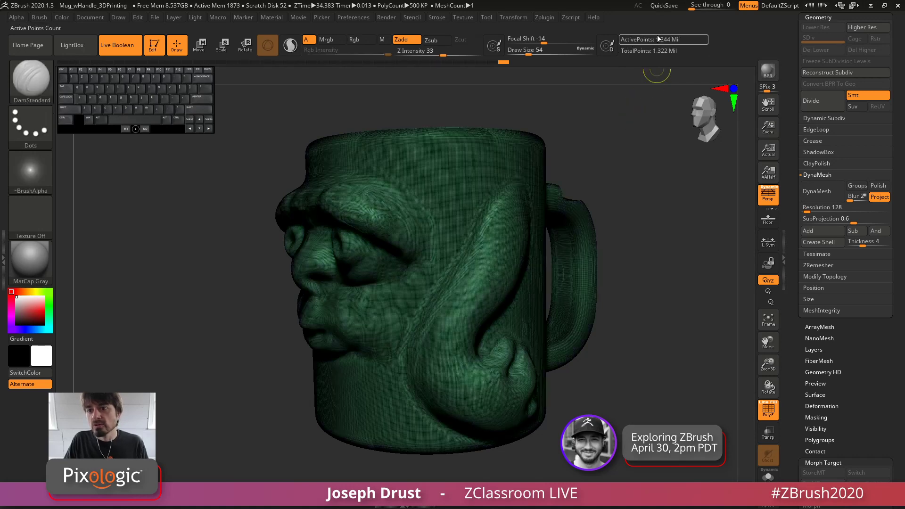
pyautogui.hotkey('ctrl', 'shift', 'z')
pyautogui.hotkey('shift', 'f')
pyautogui.keyDown('alt'); pyautogui.moveTo(663, 248); pyautogui.dragTo(660, 238); pyautogui.keyUp('alt')
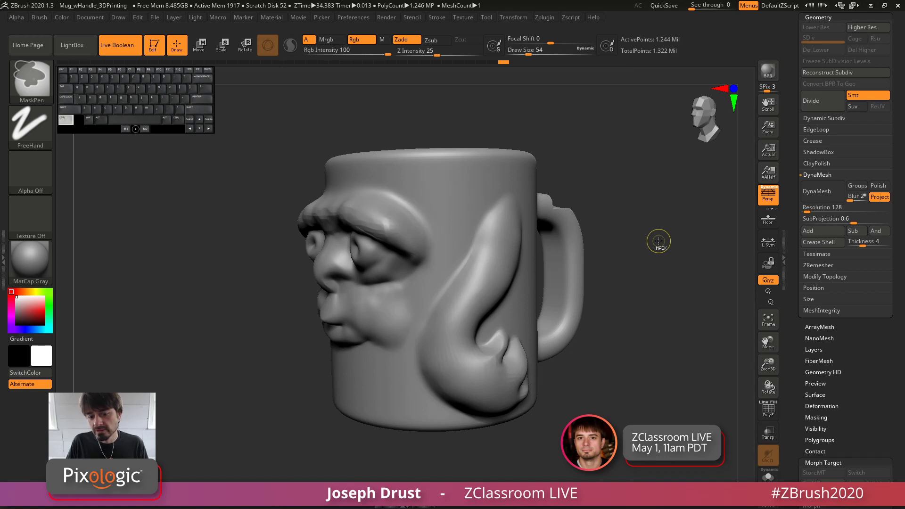
pyautogui.hotkey('ctrl', 'z')
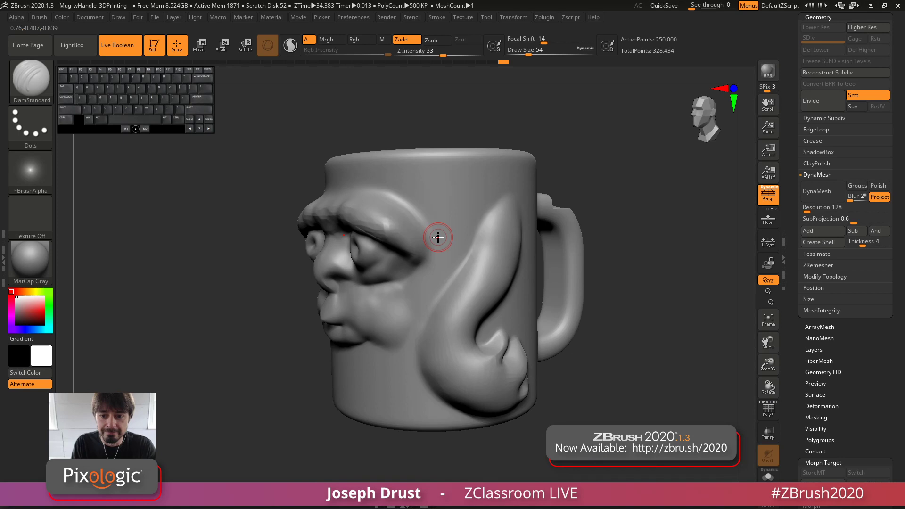
pyautogui.moveTo(672, 187); pyautogui.dragTo(677, 208)
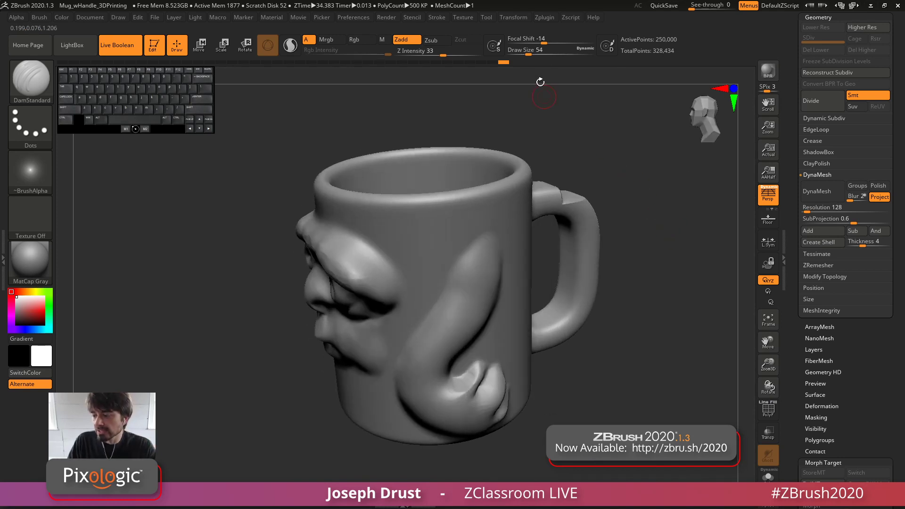
# Step: Read the mug's dimensions in inches with Scale Master, matching the size sliders to the subtool
pyautogui.click(544, 18)
pyautogui.click(623, 113)
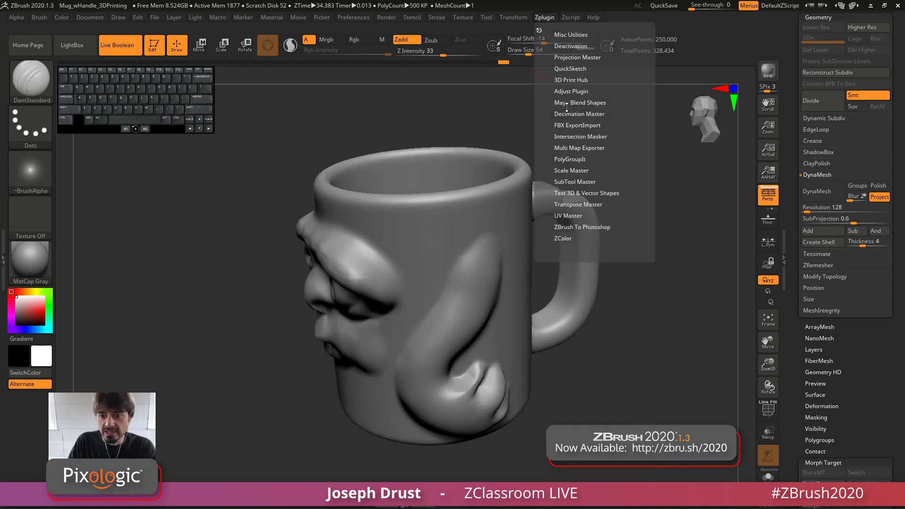
pyautogui.click(572, 169)
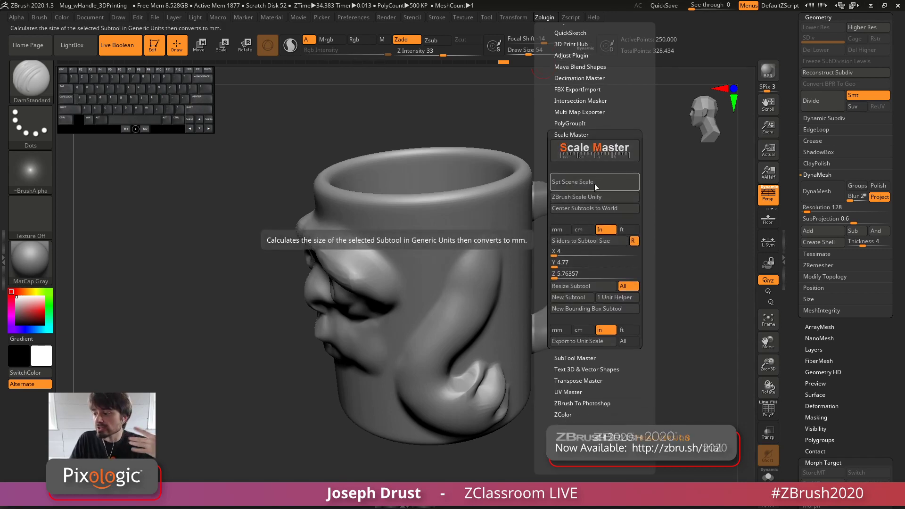
pyautogui.click(589, 246)
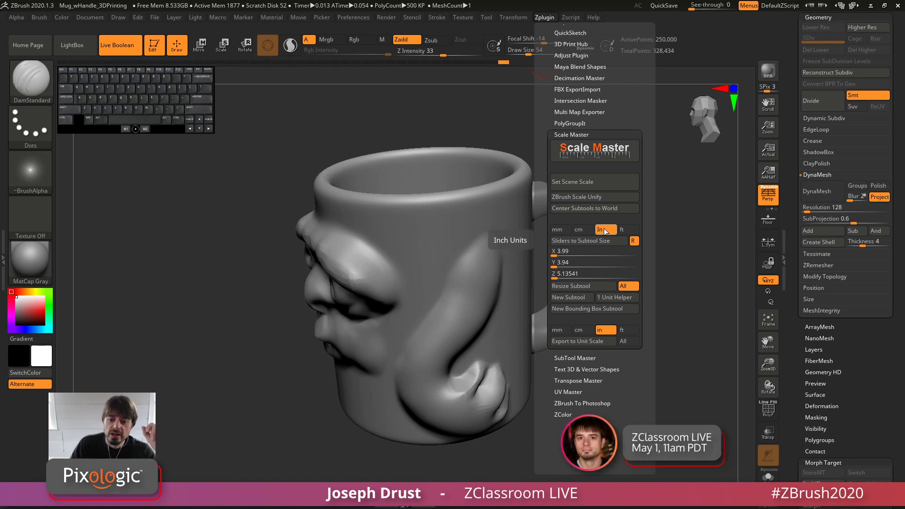
pyautogui.click(571, 274)
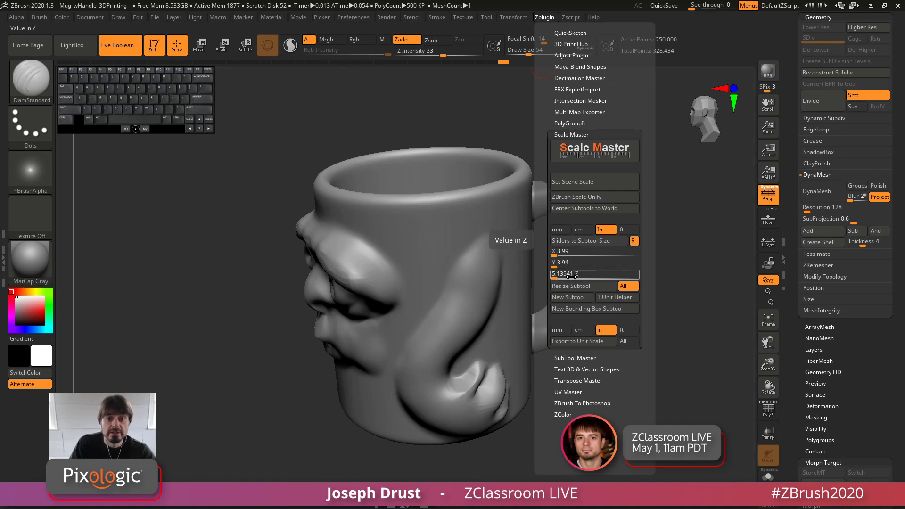
pyautogui.click(571, 252)
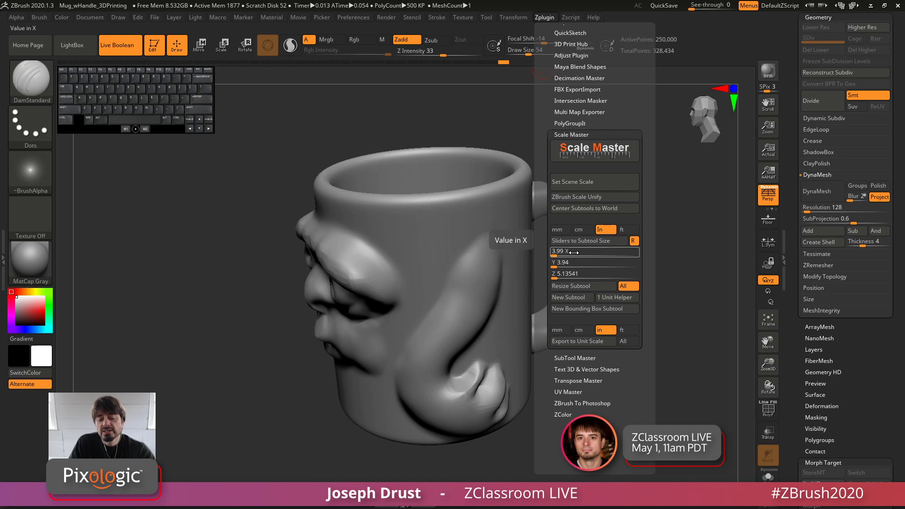
# Step: Look through the mug's tool settings, including the subtool list and the Geometry Size values
pyautogui.moveTo(798, 118); pyautogui.dragTo(760, 197)
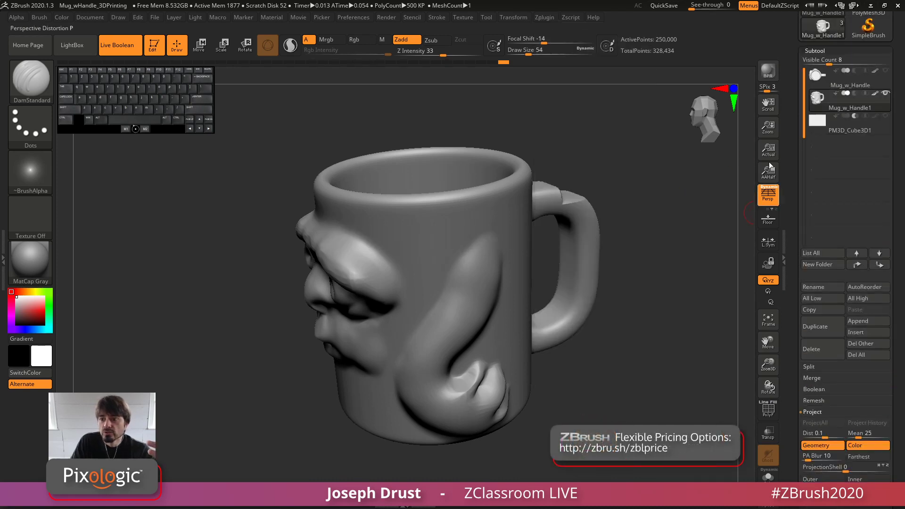
pyautogui.moveTo(797, 75); pyautogui.dragTo(801, 141)
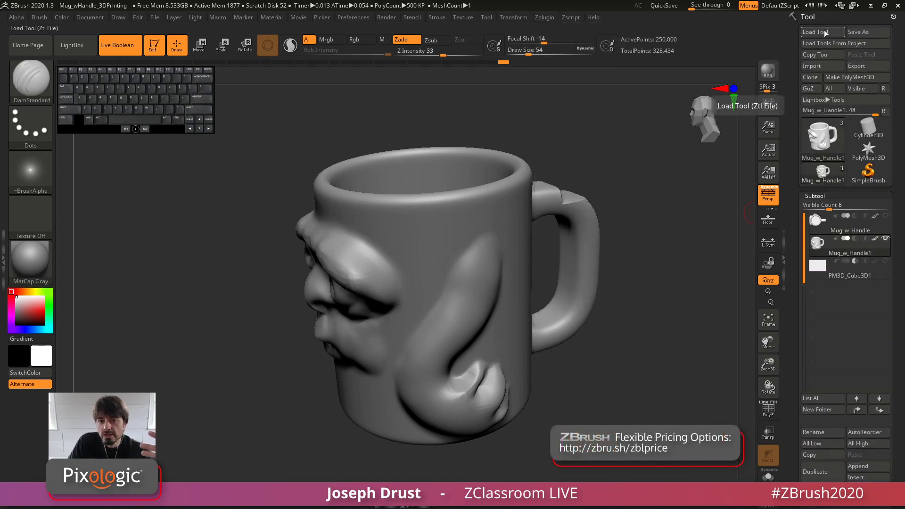
pyautogui.moveTo(794, 311)
pyautogui.mouseDown()
pyautogui.moveTo(796, 161)
pyautogui.moveTo(795, 210)
pyautogui.mouseUp()
pyautogui.press('shift')
pyautogui.keyDown('shift'); pyautogui.click(819, 250); pyautogui.keyUp('shift')
pyautogui.moveTo(798, 250); pyautogui.dragTo(800, 171)
pyautogui.keyDown('shift'); pyautogui.click(809, 343); pyautogui.keyUp('shift')
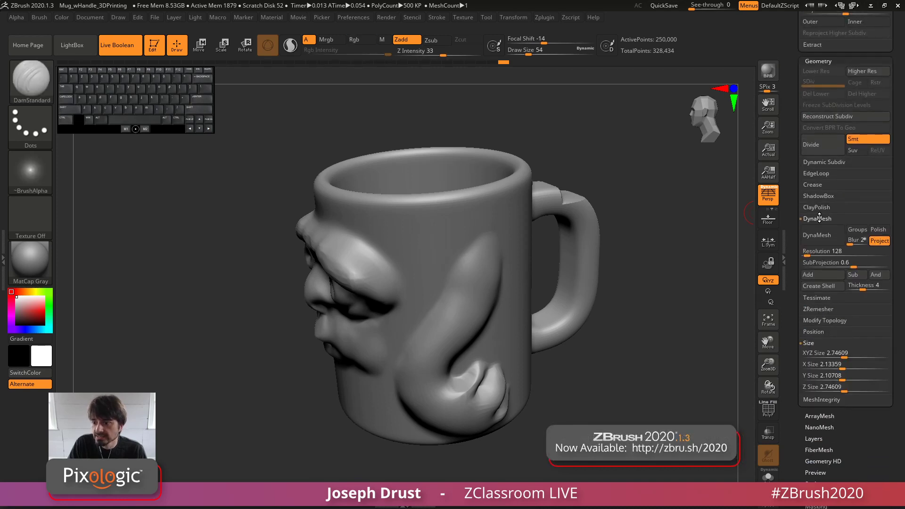
pyautogui.keyDown('shift'); pyautogui.click(817, 218); pyautogui.keyUp('shift')
pyautogui.moveTo(798, 235); pyautogui.dragTo(796, 77)
pyautogui.moveTo(842, 305); pyautogui.dragTo(847, 345)
pyautogui.click(842, 228)
pyautogui.click(814, 352)
pyautogui.moveTo(793, 134); pyautogui.dragTo(794, 258)
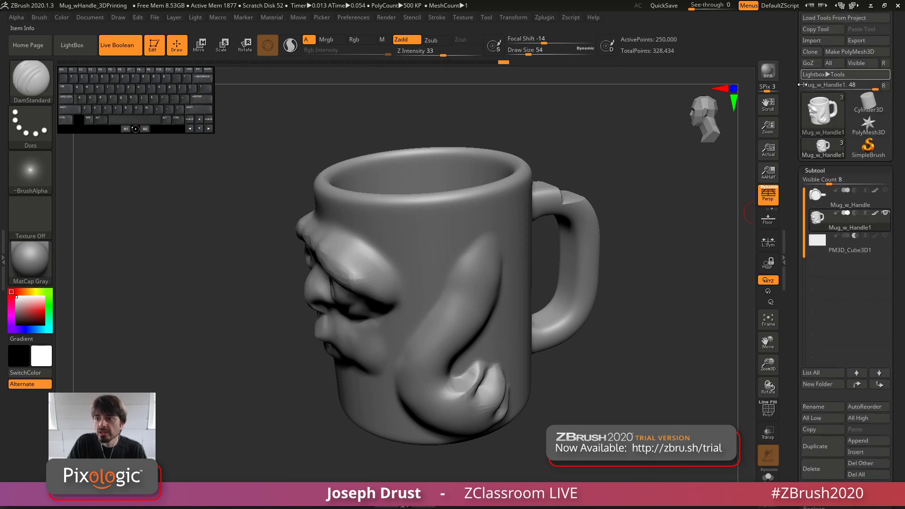
pyautogui.moveTo(796, 111); pyautogui.dragTo(796, 136)
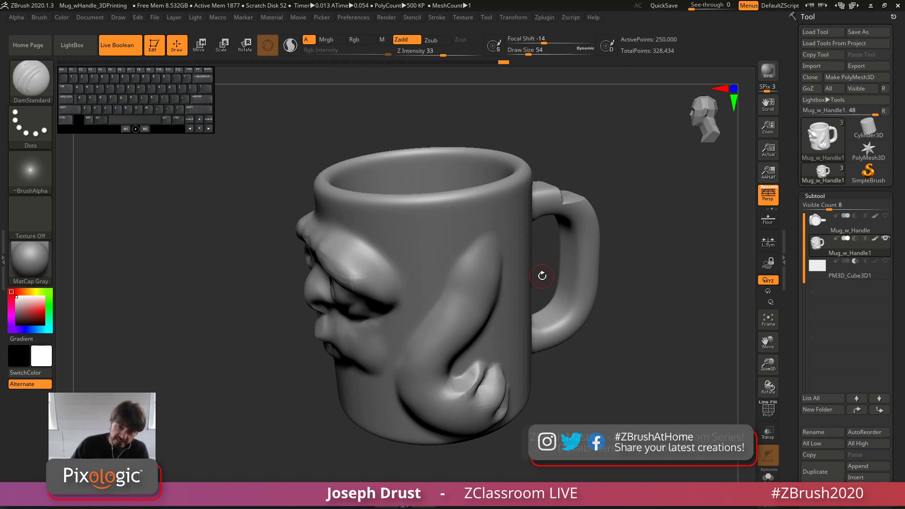
# Step: Examine the mug's dimensions in millimetres with Scale Master
pyautogui.moveTo(487, 142); pyautogui.dragTo(547, 128)
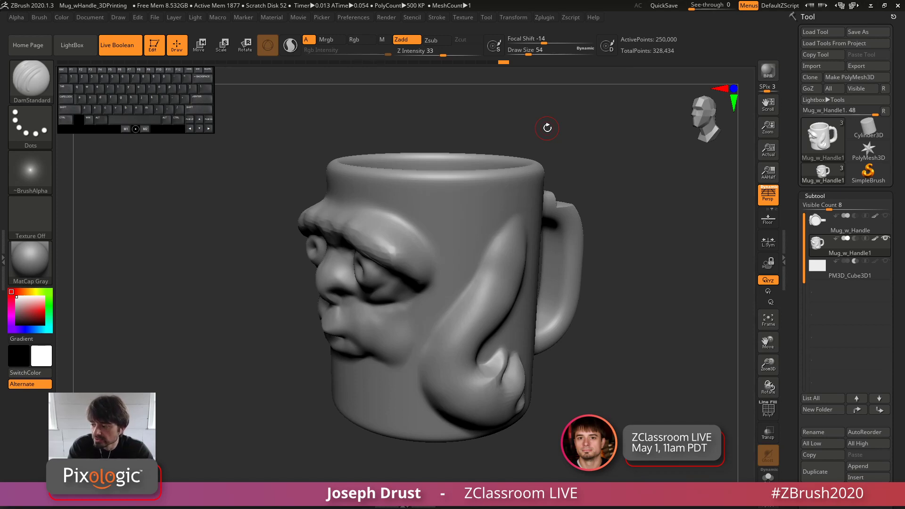
pyautogui.click(545, 17)
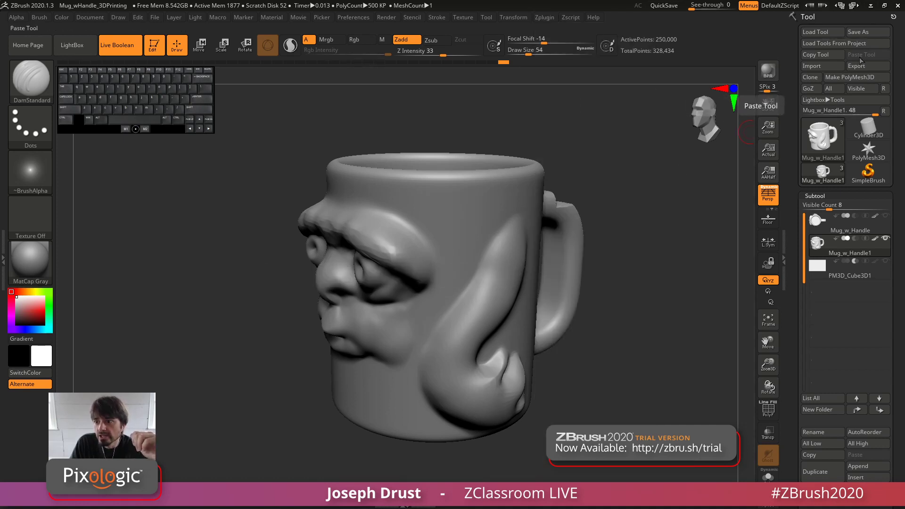
pyautogui.click(555, 22)
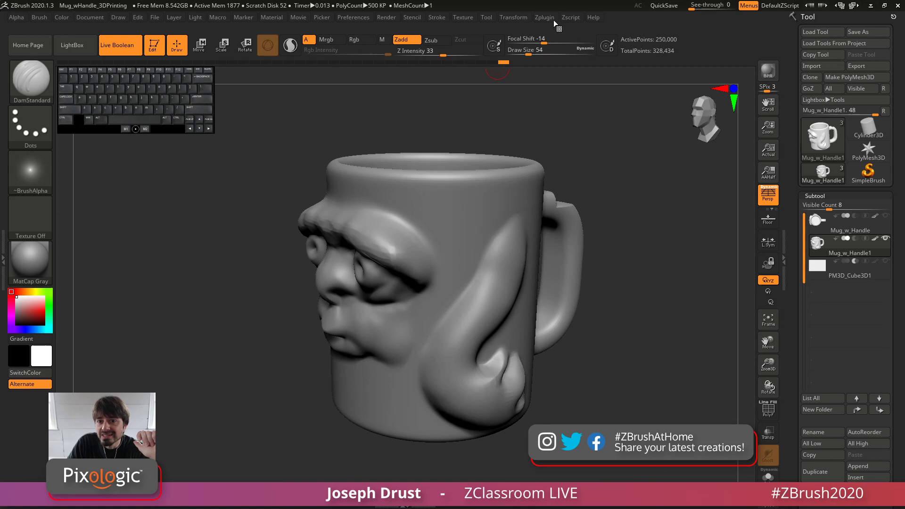
pyautogui.click(576, 278)
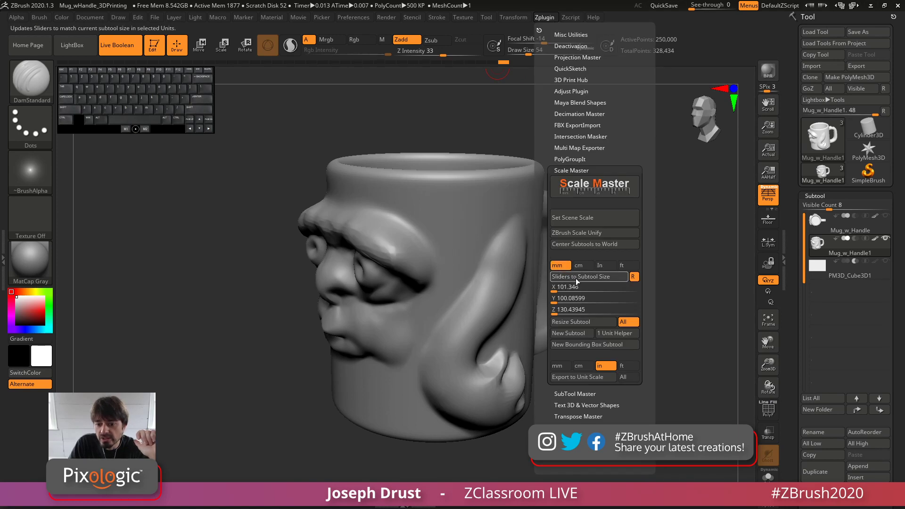
pyautogui.click(572, 298)
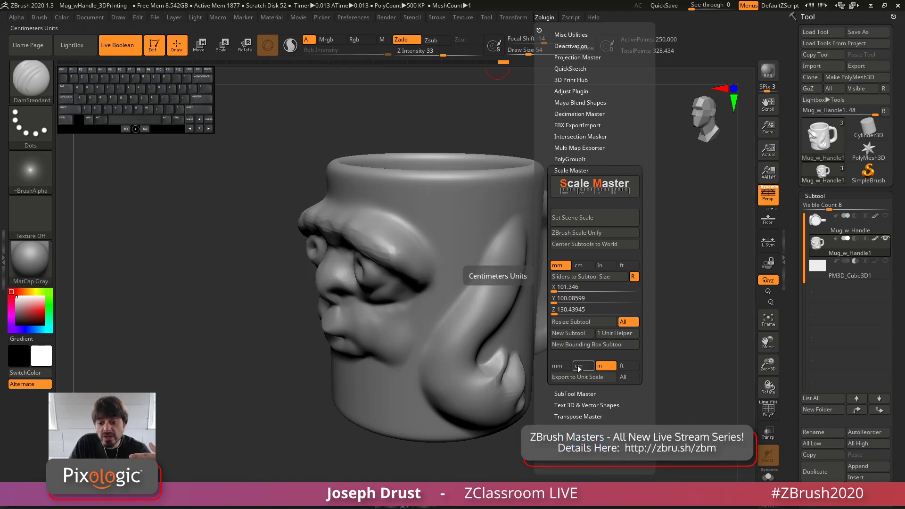
# Step: Set the export unit to mm, check the mug's size in inches and switch the size unit back to mm
pyautogui.click(557, 366)
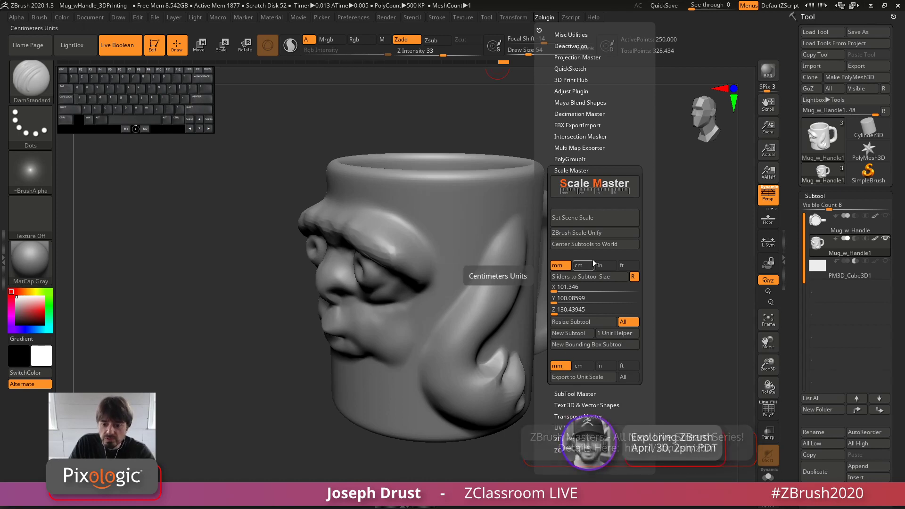
pyautogui.click(604, 265)
pyautogui.click(582, 311)
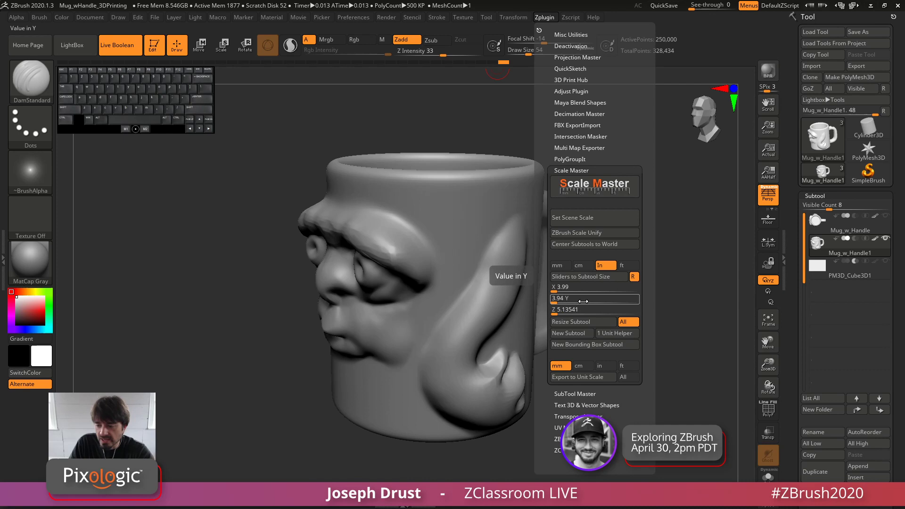
pyautogui.click(560, 266)
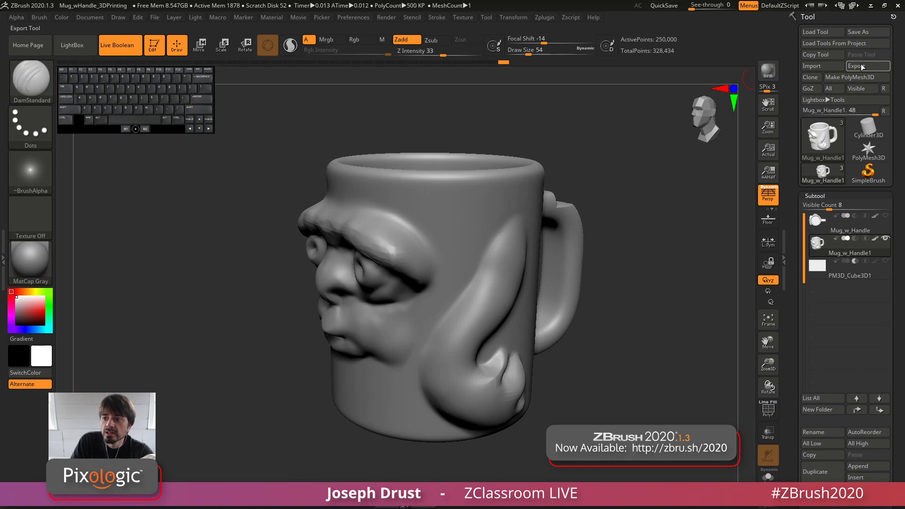
# Step: Set Scale Master's export unit to inches and run Export to Unit Scale for the mug
pyautogui.click(547, 17)
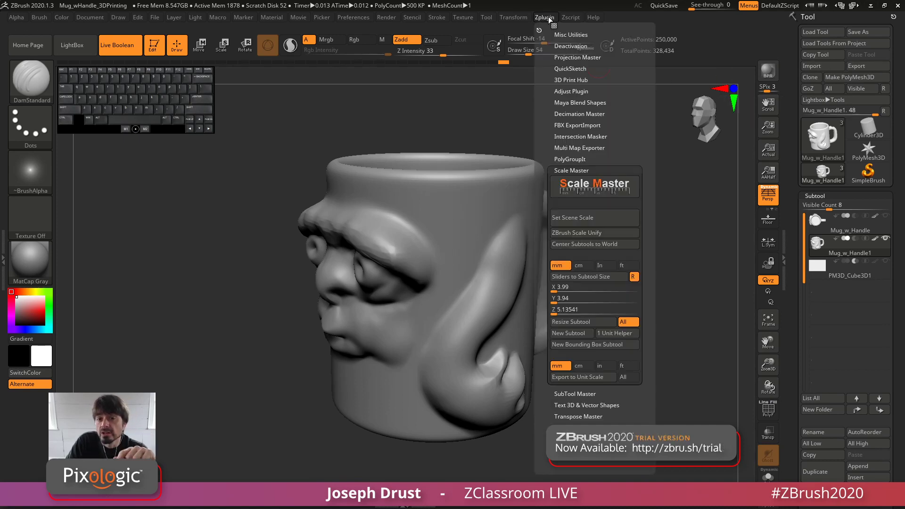
pyautogui.click(604, 367)
pyautogui.click(596, 377)
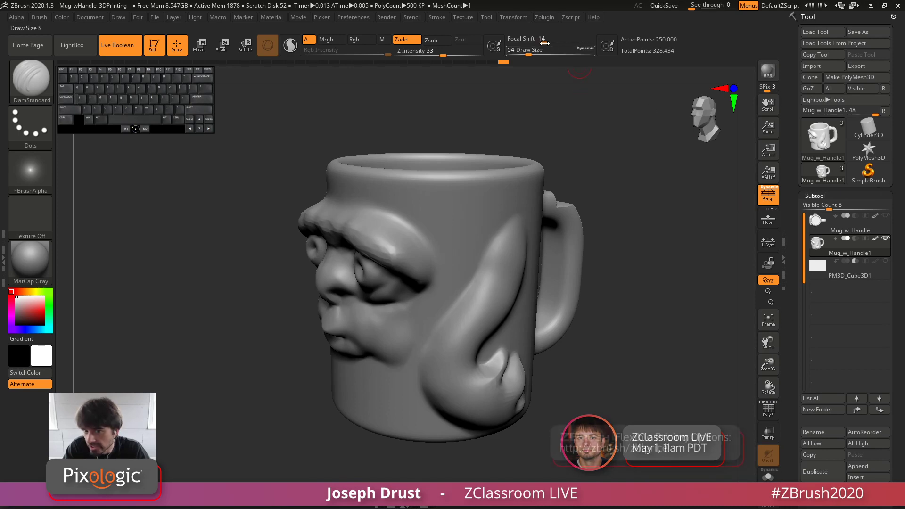
# Step: Compare the mug in side view with perspective off and on, and look at the Draw settings
pyautogui.click(504, 19)
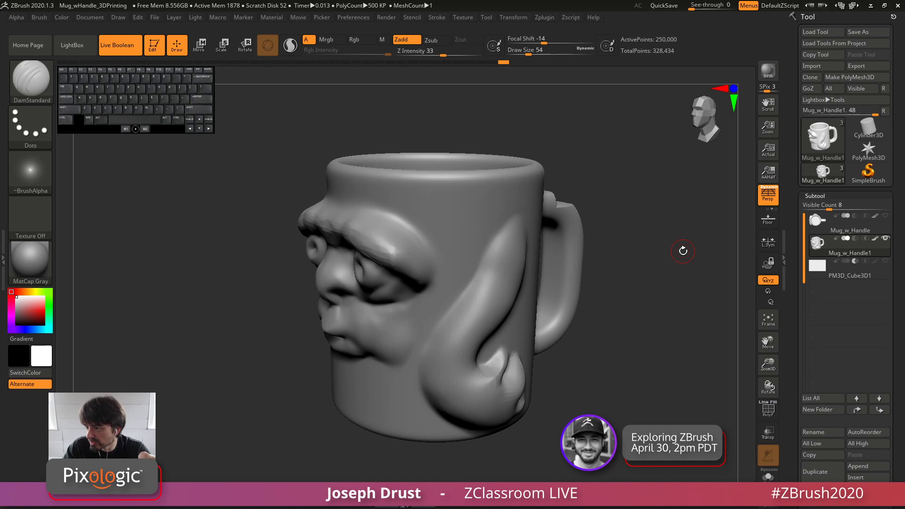
pyautogui.moveTo(667, 256)
pyautogui.mouseDown()
pyautogui.moveTo(657, 262)
pyautogui.moveTo(652, 252)
pyautogui.mouseUp()
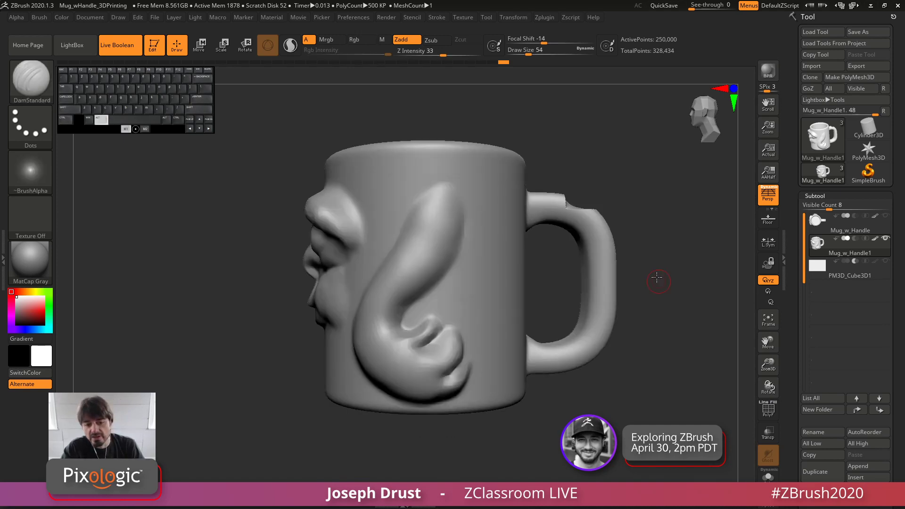
pyautogui.press('p')
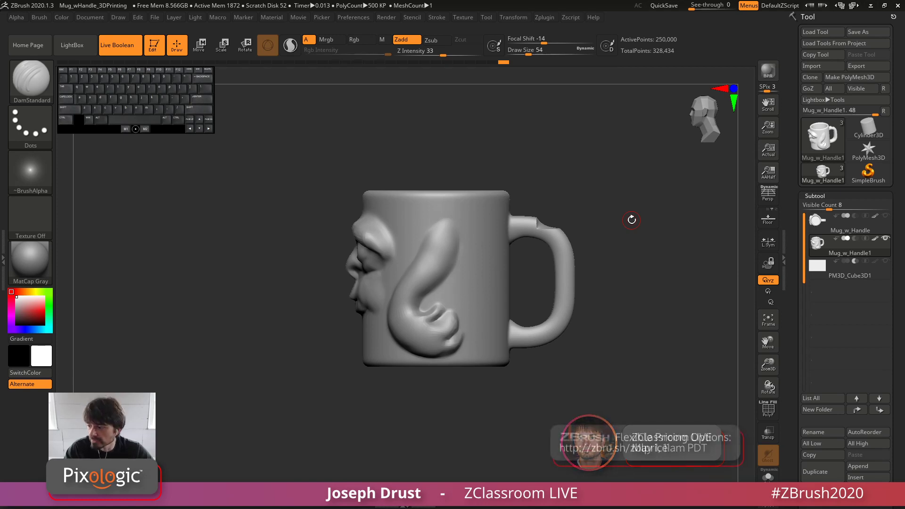
pyautogui.moveTo(627, 210); pyautogui.dragTo(653, 252)
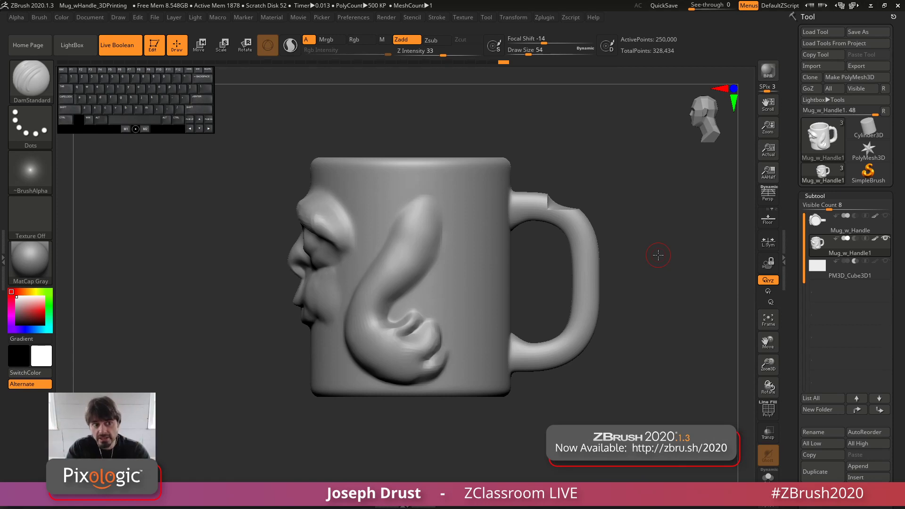
pyautogui.click(768, 194)
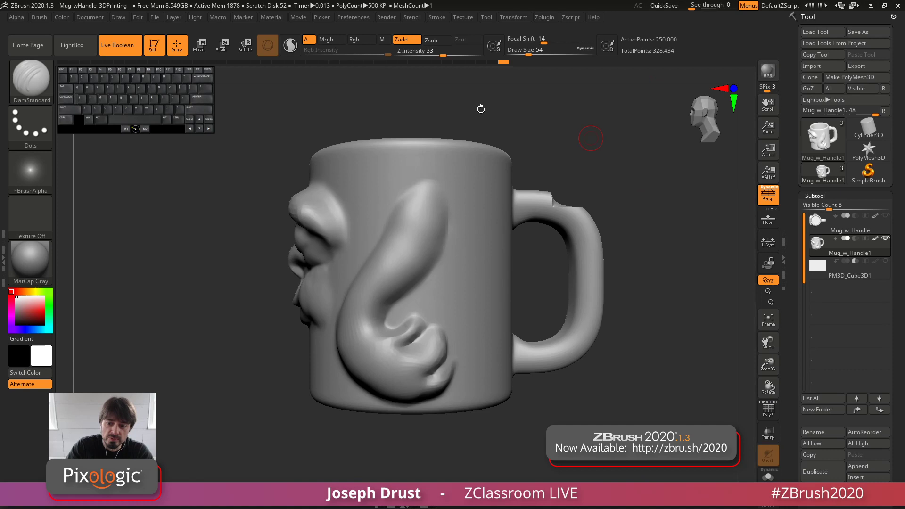
pyautogui.click(97, 18)
pyautogui.moveTo(117, 19)
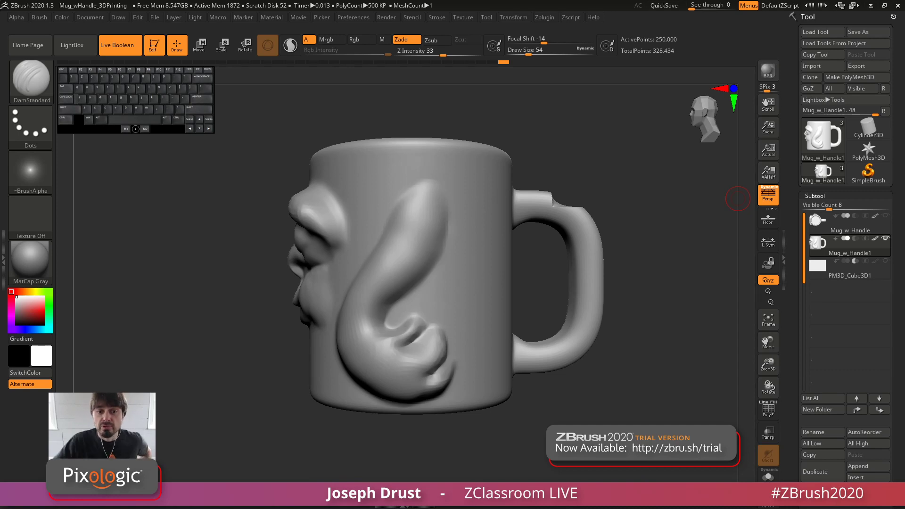
pyautogui.moveTo(693, 269); pyautogui.dragTo(661, 261)
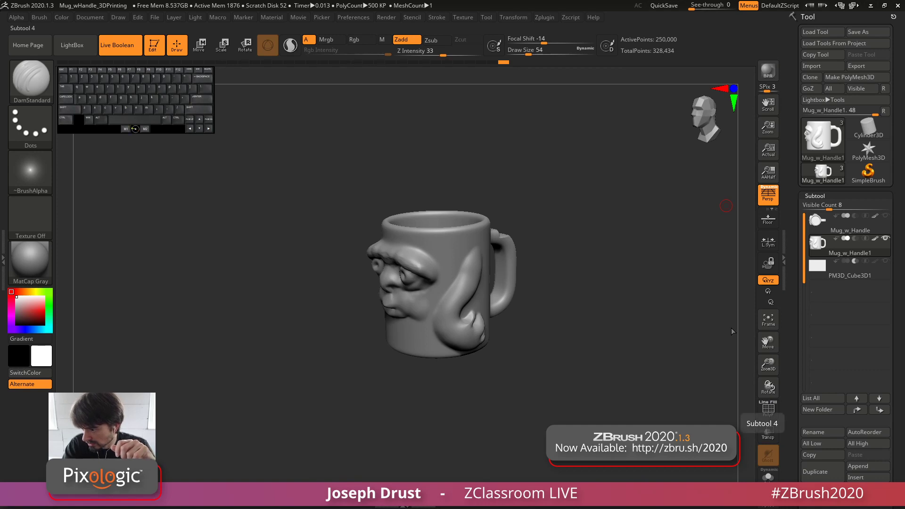
# Step: Open the Keychain_Heart_3DPrinting project from the 3D Printing project folder without saving the changes to the mug
pyautogui.keyDown('alt'); pyautogui.moveTo(598, 241); pyautogui.dragTo(615, 323); pyautogui.keyUp('alt')
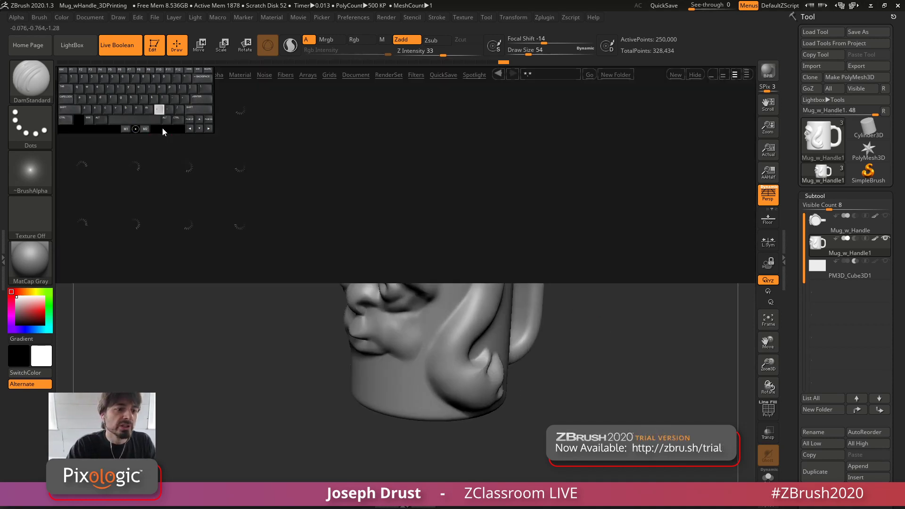
pyautogui.moveTo(157, 128); pyautogui.dragTo(156, 384)
pyautogui.click(128, 74)
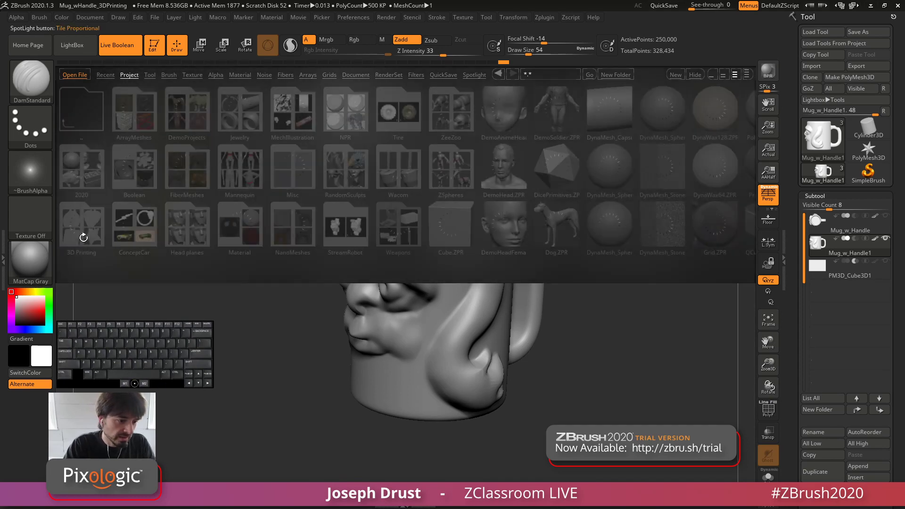
pyautogui.click(83, 239)
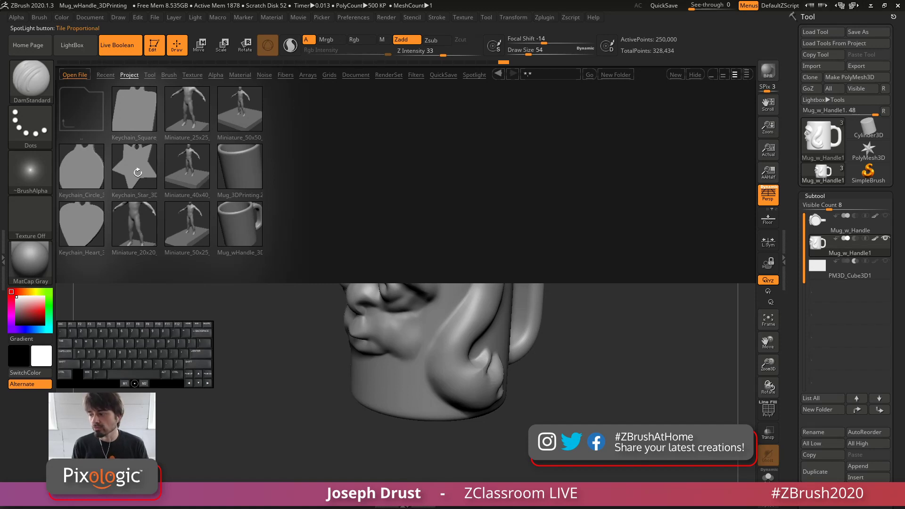
pyautogui.doubleClick(93, 226)
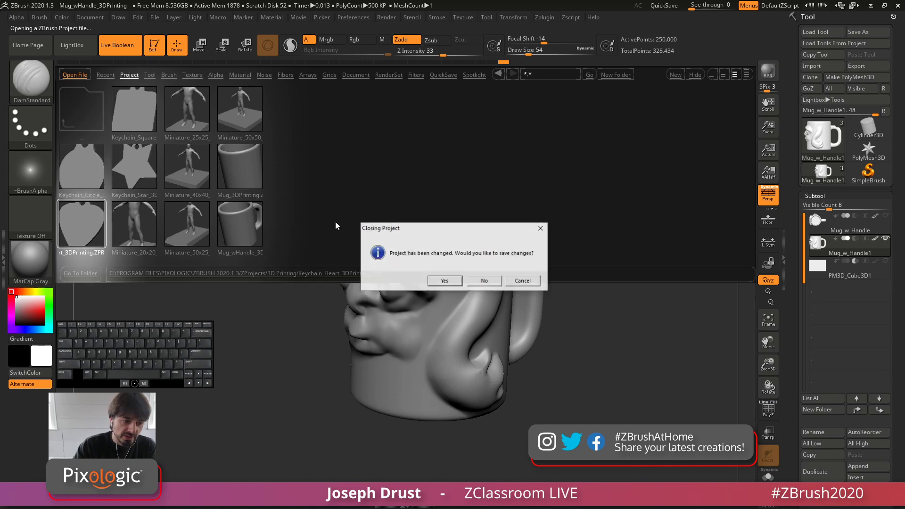
pyautogui.click(491, 281)
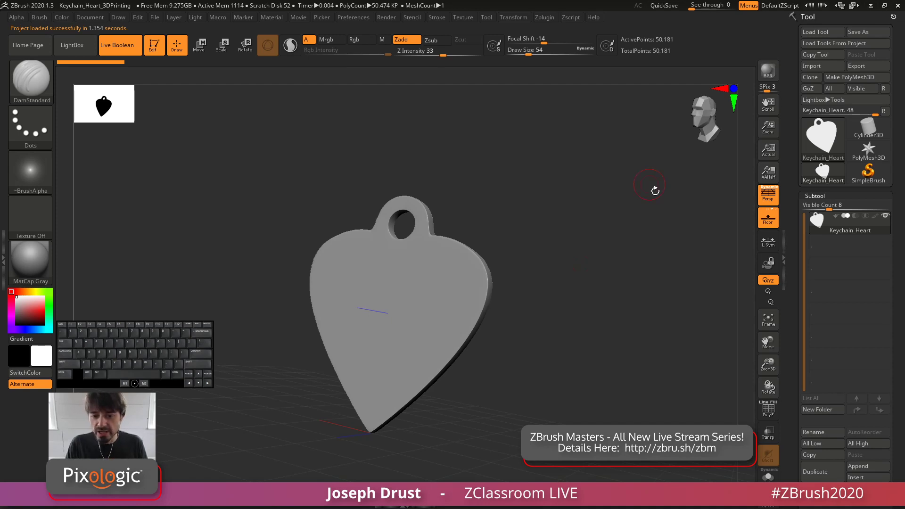
# Step: Face the heart keychain from the front and select the ClayBuildup brush
pyautogui.keyDown('shift'); pyautogui.moveTo(651, 185); pyautogui.dragTo(664, 208); pyautogui.keyUp('shift')
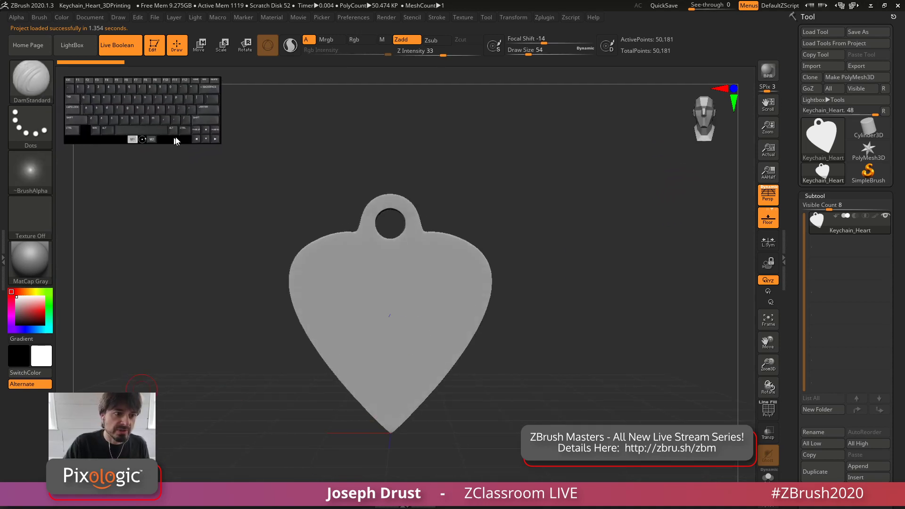
pyautogui.keyDown('alt'); pyautogui.moveTo(549, 252); pyautogui.dragTo(479, 231); pyautogui.keyUp('alt')
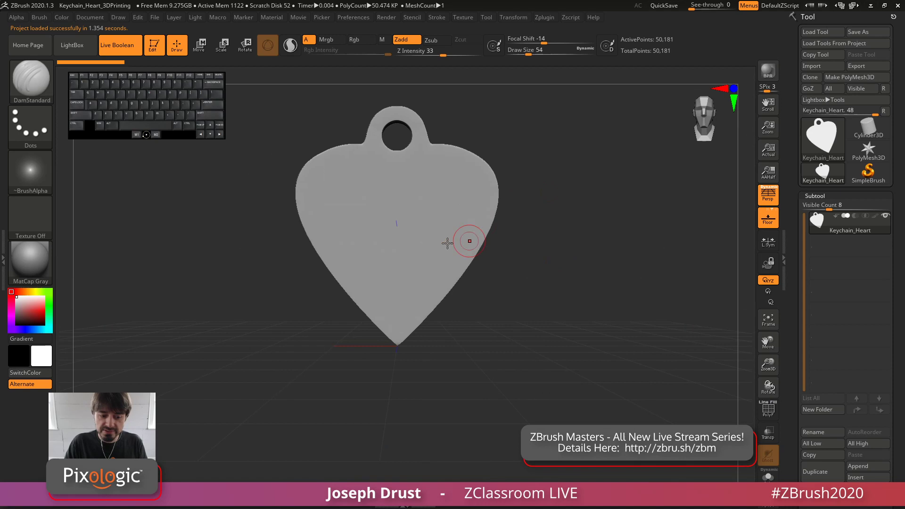
pyautogui.press('b')
pyautogui.press('c')
pyautogui.press('b')
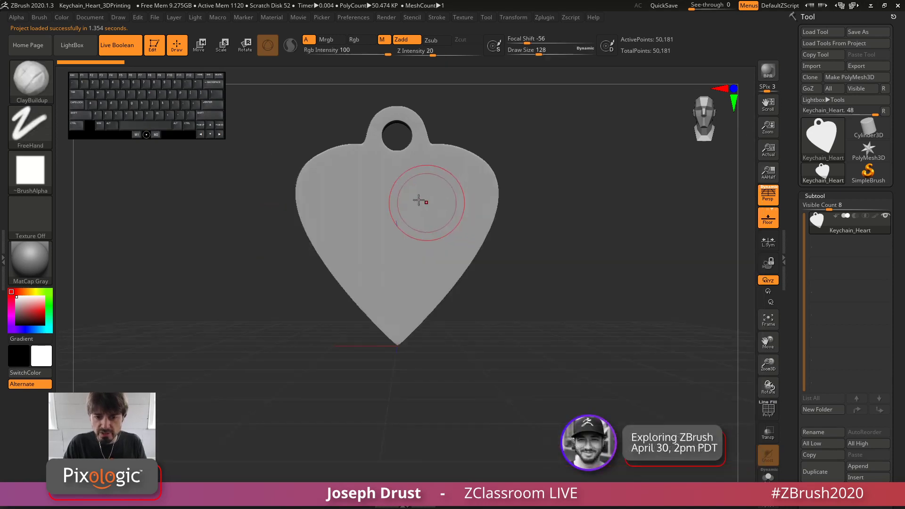
# Step: Sculpt a mirrored pair of curling horn strokes running down the heart's front face, with ClayBuildup at Draw Size 62
pyautogui.press('space')
pyautogui.moveTo(436, 165)
pyautogui.mouseDown()
pyautogui.moveTo(467, 173)
pyautogui.moveTo(482, 214)
pyautogui.moveTo(449, 202)
pyautogui.moveTo(415, 311)
pyautogui.mouseUp()
pyautogui.moveTo(574, 221); pyautogui.dragTo(579, 269)
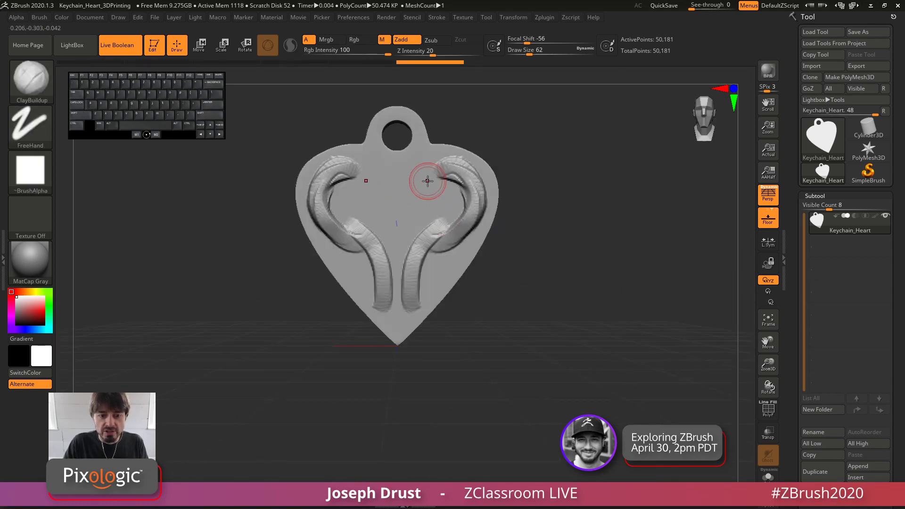
# Step: Try ClayBuildup with BackfaceMask turned on, using mirrored test strokes between the two horns
pyautogui.click(39, 17)
pyautogui.scroll(-6, 108, 387)
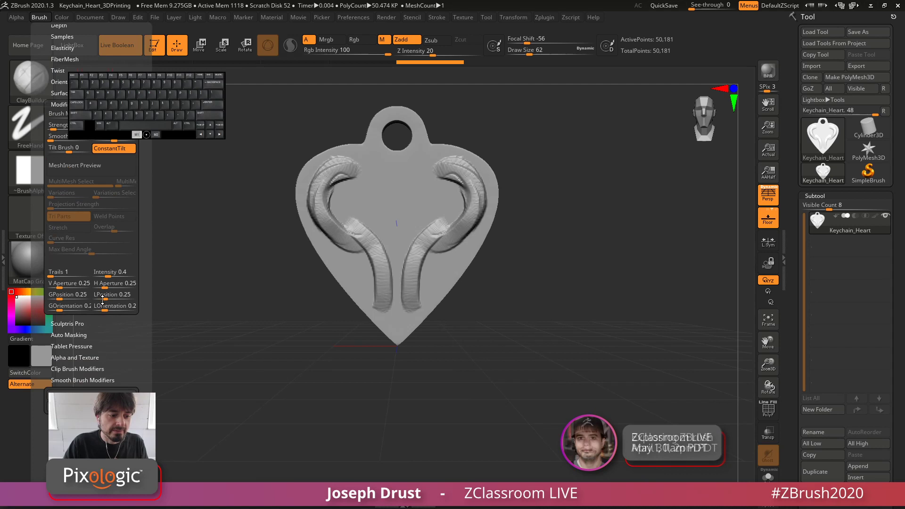
pyautogui.click(85, 340)
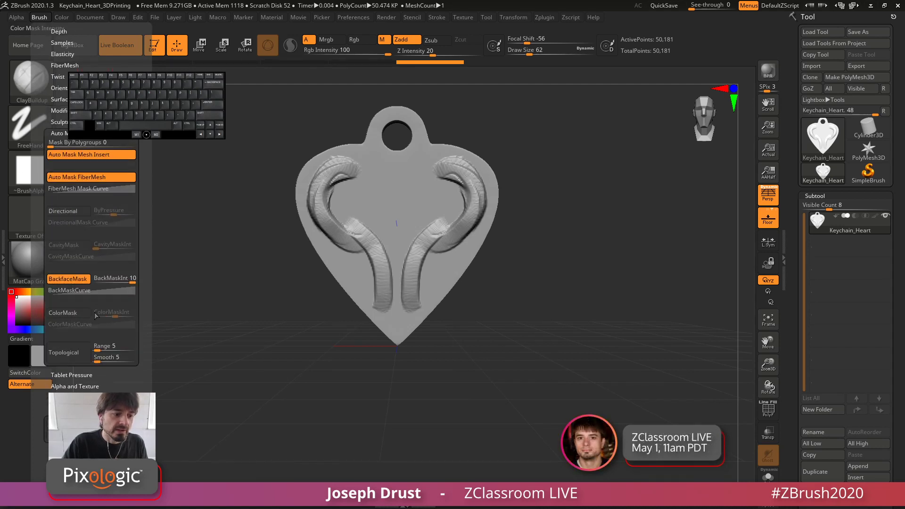
pyautogui.moveTo(415, 170); pyautogui.dragTo(417, 191)
pyautogui.moveTo(568, 153); pyautogui.dragTo(441, 161)
pyautogui.moveTo(556, 142)
pyautogui.mouseDown()
pyautogui.moveTo(590, 101)
pyautogui.moveTo(461, 174)
pyautogui.mouseUp()
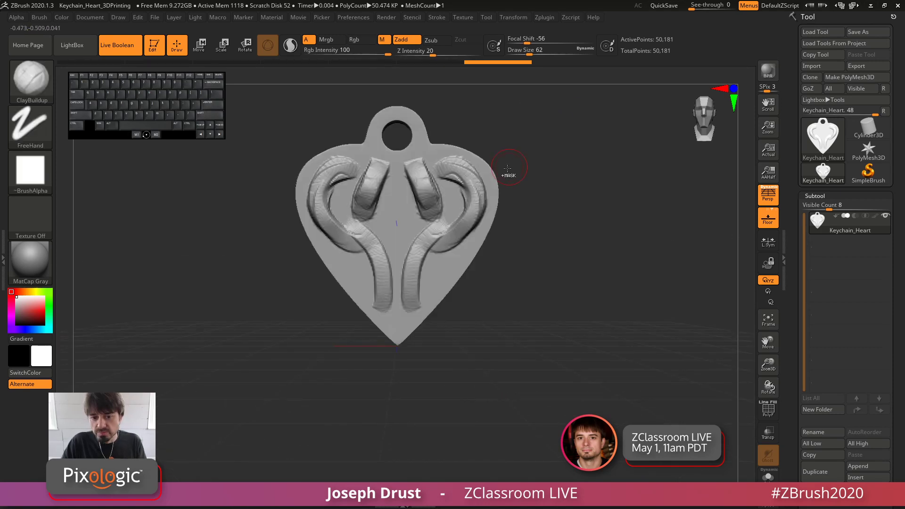
pyautogui.click(39, 17)
pyautogui.moveTo(111, 292); pyautogui.dragTo(111, 245)
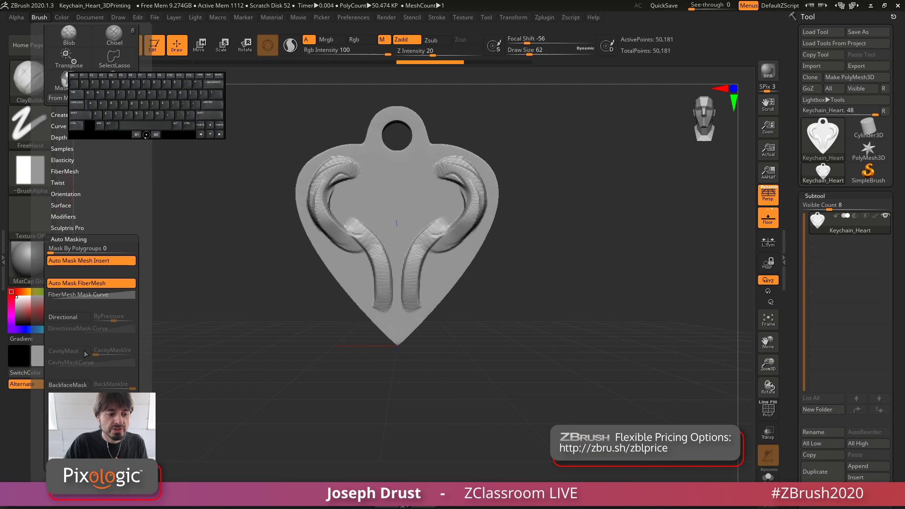
# Step: Build up the brow, cheek and snout masses between the horns with ClayBuildup at Draw Size 77
pyautogui.moveTo(345, 173); pyautogui.dragTo(369, 265)
pyautogui.press('space')
pyautogui.moveTo(387, 210)
pyautogui.mouseDown()
pyautogui.moveTo(420, 200)
pyautogui.moveTo(425, 222)
pyautogui.moveTo(418, 188)
pyautogui.moveTo(442, 190)
pyautogui.moveTo(424, 198)
pyautogui.moveTo(443, 210)
pyautogui.moveTo(445, 239)
pyautogui.moveTo(421, 244)
pyautogui.moveTo(427, 254)
pyautogui.moveTo(351, 238)
pyautogui.moveTo(330, 207)
pyautogui.moveTo(385, 255)
pyautogui.moveTo(374, 246)
pyautogui.moveTo(377, 283)
pyautogui.mouseUp()
pyautogui.press('space')
pyautogui.press('space')
pyautogui.moveTo(377, 241); pyautogui.dragTo(415, 264)
pyautogui.moveTo(528, 236)
pyautogui.mouseDown()
pyautogui.moveTo(566, 237)
pyautogui.moveTo(546, 248)
pyautogui.mouseUp()
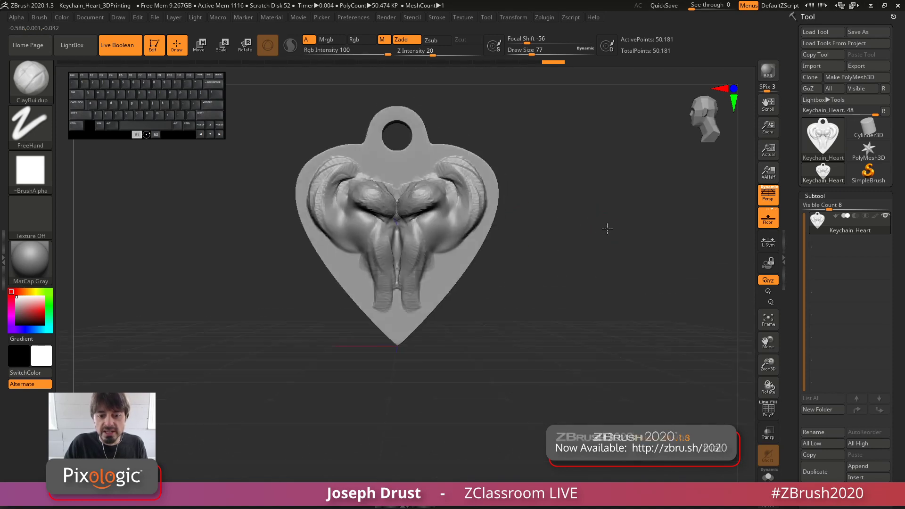
# Step: Carve mirrored slanted eye sockets under the brows at Draw Size 56
pyautogui.press('[')
pyautogui.moveTo(428, 229)
pyautogui.mouseDown()
pyautogui.moveTo(411, 226)
pyautogui.moveTo(427, 229)
pyautogui.mouseUp()
pyautogui.press('space')
pyautogui.moveTo(434, 239)
pyautogui.mouseDown()
pyautogui.moveTo(420, 210)
pyautogui.moveTo(427, 203)
pyautogui.mouseUp()
pyautogui.press(']')
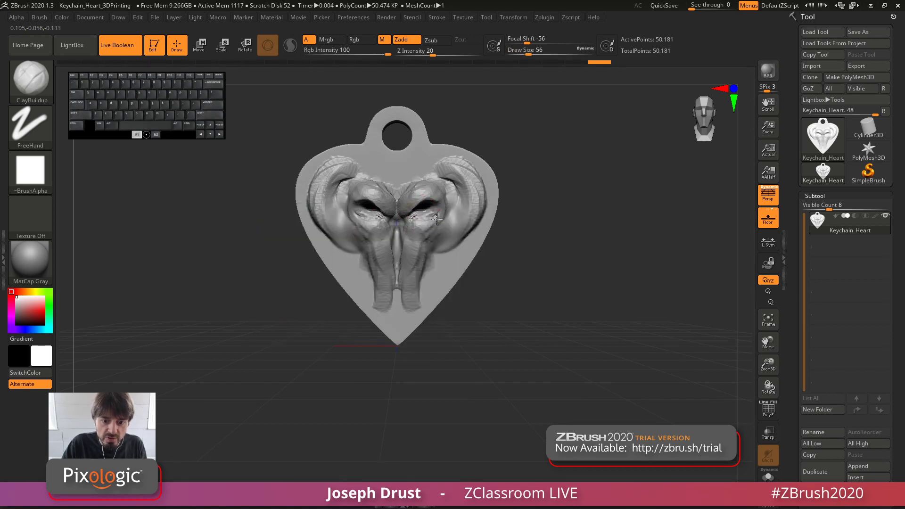
# Step: Smooth the eye area and build up the forehead and nose bridge at Draw Size 65
pyautogui.press('shift')
pyautogui.moveTo(443, 211)
pyautogui.keyDown('shift'); pyautogui.mouseDown()
pyautogui.moveTo(435, 184)
pyautogui.moveTo(406, 178)
pyautogui.mouseUp(); pyautogui.keyUp('shift')
pyautogui.rightClick(406, 179)
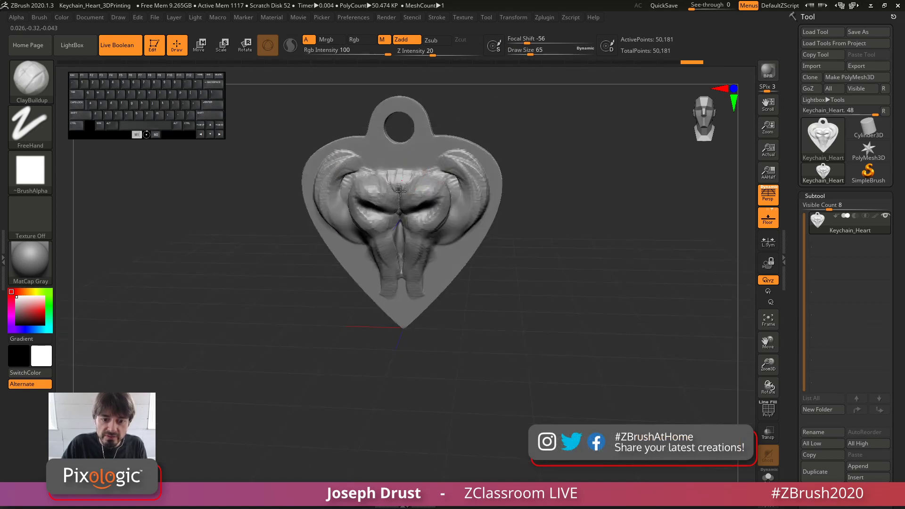
pyautogui.moveTo(513, 143)
pyautogui.keyDown('shift'); pyautogui.mouseDown()
pyautogui.moveTo(405, 190)
pyautogui.moveTo(418, 213)
pyautogui.mouseUp(); pyautogui.keyUp('shift')
pyautogui.keyDown('alt'); pyautogui.moveTo(557, 168); pyautogui.dragTo(549, 151); pyautogui.keyUp('alt')
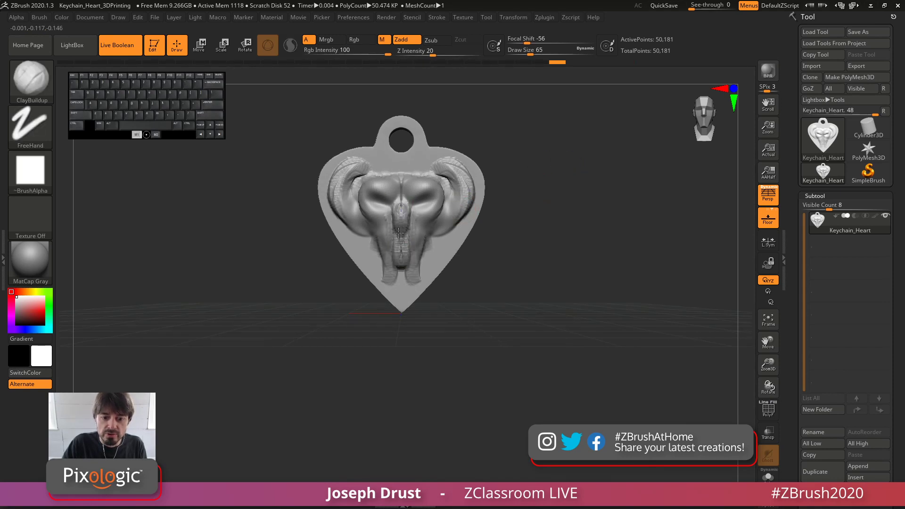
# Step: Fill out the animal's muzzle into a rounded snout and smooth the forehead, brows and nose
pyautogui.keyDown('shift'); pyautogui.moveTo(399, 237); pyautogui.dragTo(400, 211); pyautogui.keyUp('shift')
pyautogui.moveTo(401, 210); pyautogui.dragTo(420, 211, button='right')
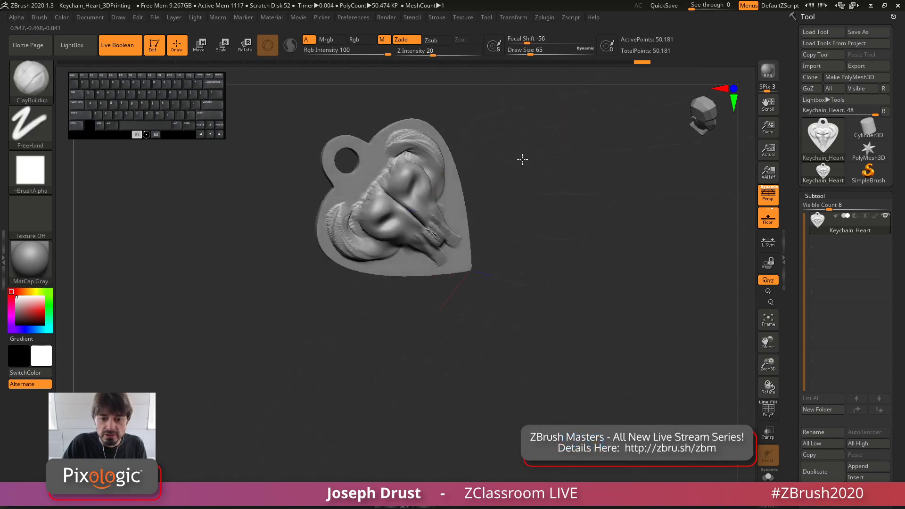
pyautogui.keyDown('shift'); pyautogui.moveTo(417, 215); pyautogui.dragTo(388, 195); pyautogui.keyUp('shift')
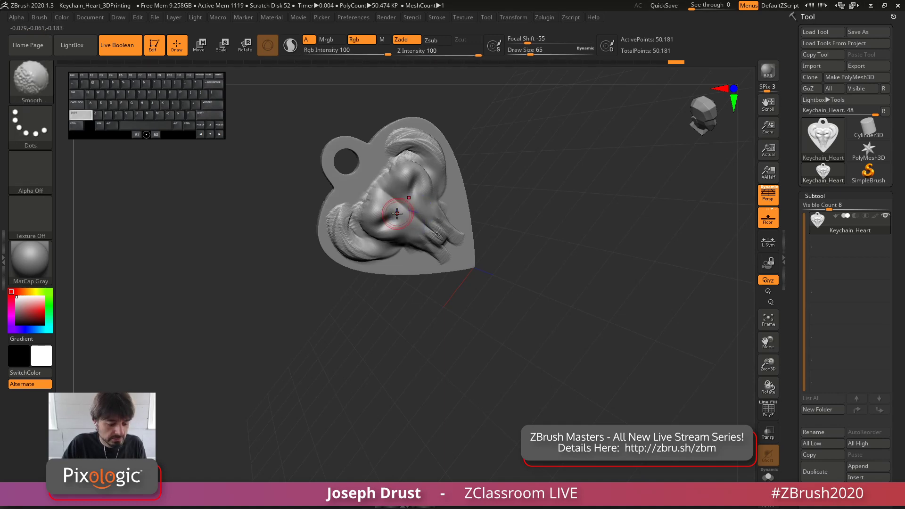
pyautogui.press('b')
pyautogui.press('Escape')
pyautogui.moveTo(400, 206); pyautogui.dragTo(449, 247)
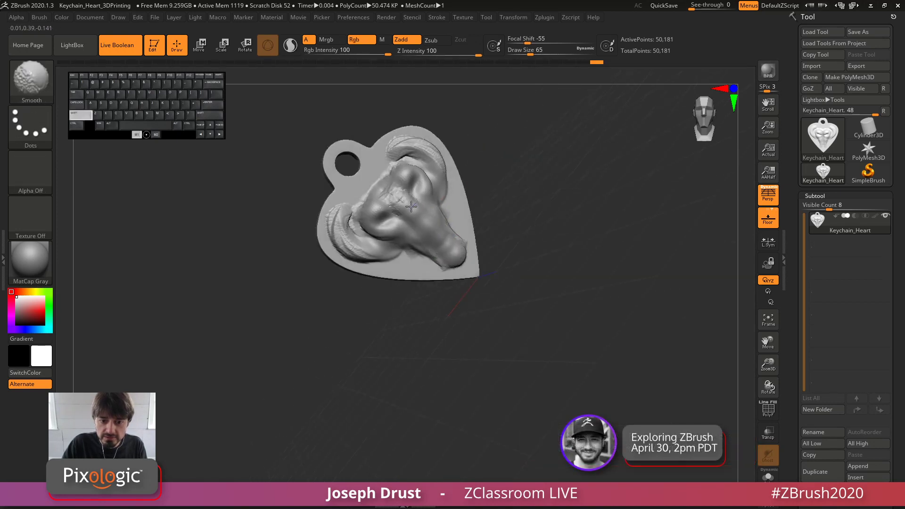
pyautogui.moveTo(394, 208)
pyautogui.keyDown('shift'); pyautogui.mouseDown()
pyautogui.moveTo(378, 189)
pyautogui.moveTo(397, 180)
pyautogui.mouseUp(); pyautogui.keyUp('shift')
pyautogui.moveTo(528, 198); pyautogui.dragTo(649, 205)
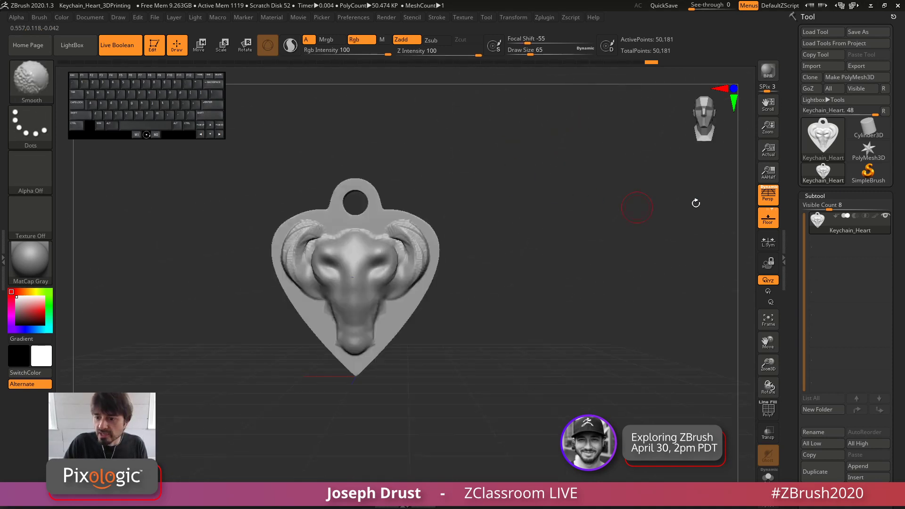
# Step: Turn off the floor grid and frame the keychain from the front
pyautogui.click(764, 203)
pyautogui.click(765, 222)
pyautogui.press('f')
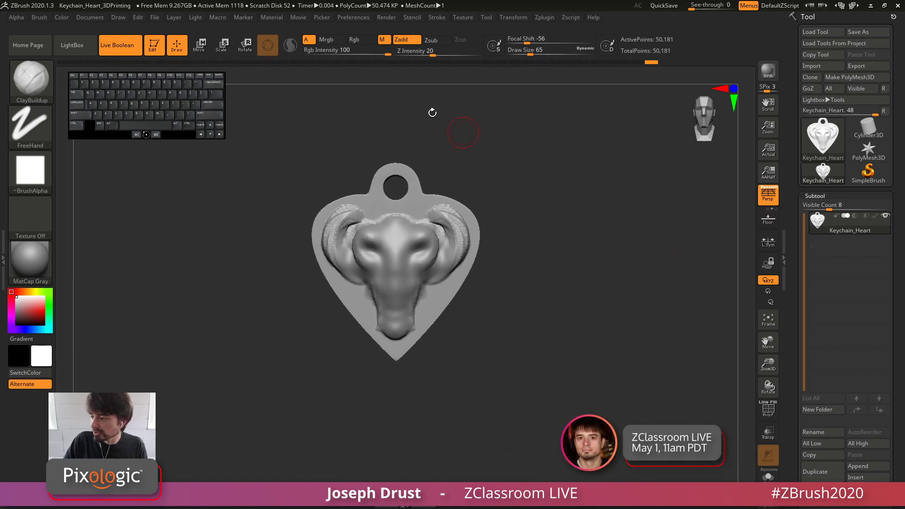
# Step: Check the ClayBuildup brush's auto masking settings and turn on Sculptris Pro mode
pyautogui.moveTo(415, 92)
pyautogui.mouseDown()
pyautogui.moveTo(431, 131)
pyautogui.moveTo(401, 123)
pyautogui.mouseUp()
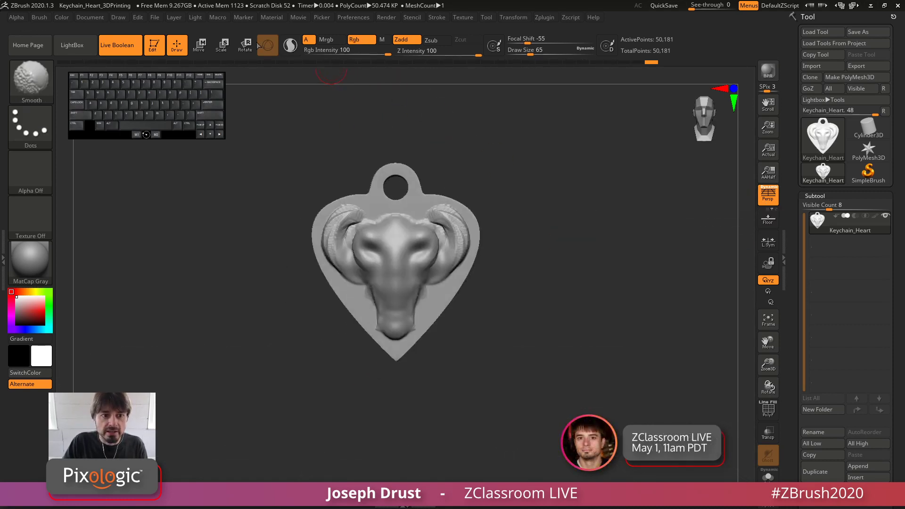
pyautogui.scroll(-10, 796, 231)
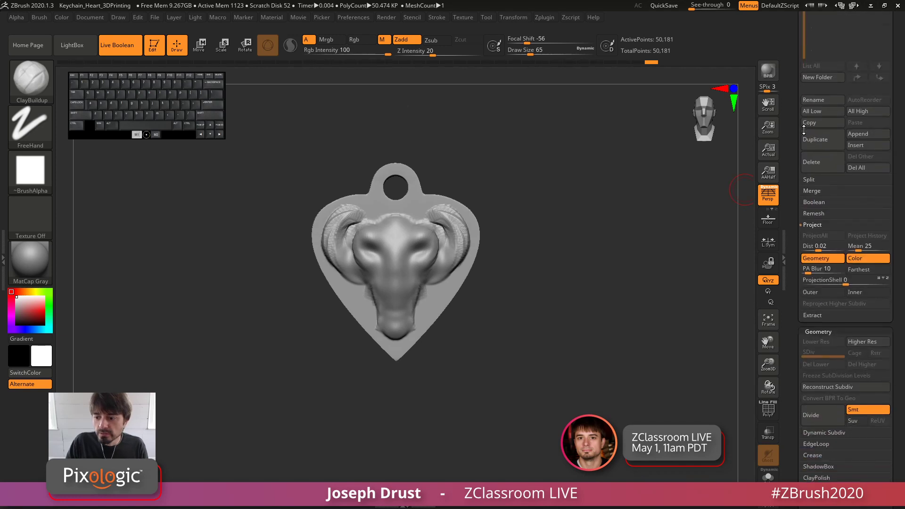
pyautogui.click(38, 17)
pyautogui.moveTo(109, 369); pyautogui.dragTo(108, 101)
pyautogui.click(83, 303)
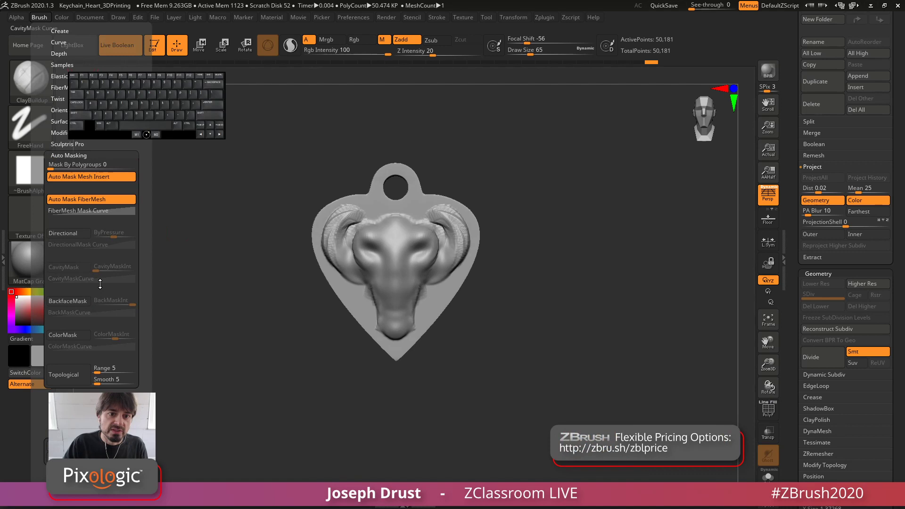
pyautogui.click(291, 49)
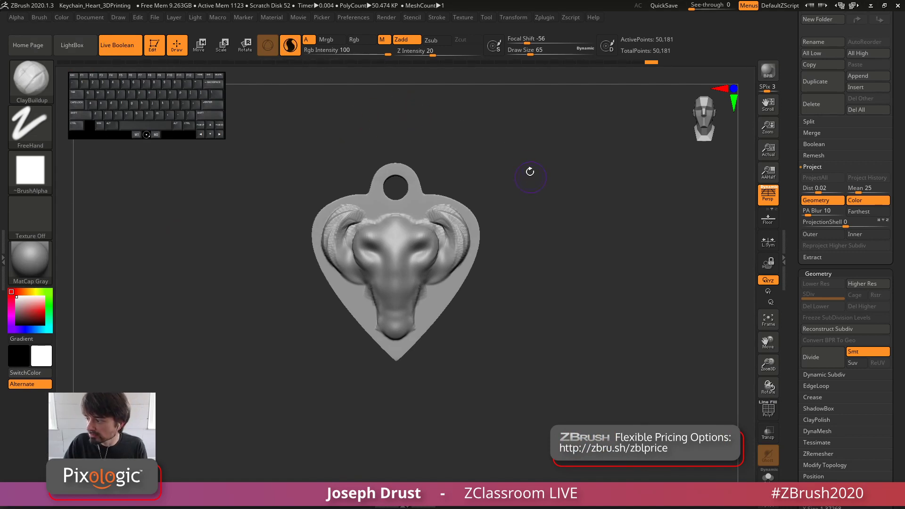
# Step: Sculpt the horns at Draw Size 41 with the polyframe displayed to show the dynamic tessellation
pyautogui.keyDown('alt'); pyautogui.moveTo(531, 176); pyautogui.dragTo(540, 189); pyautogui.keyUp('alt')
pyautogui.press('space')
pyautogui.moveTo(505, 237); pyautogui.dragTo(500, 237)
pyautogui.moveTo(536, 202); pyautogui.dragTo(501, 209)
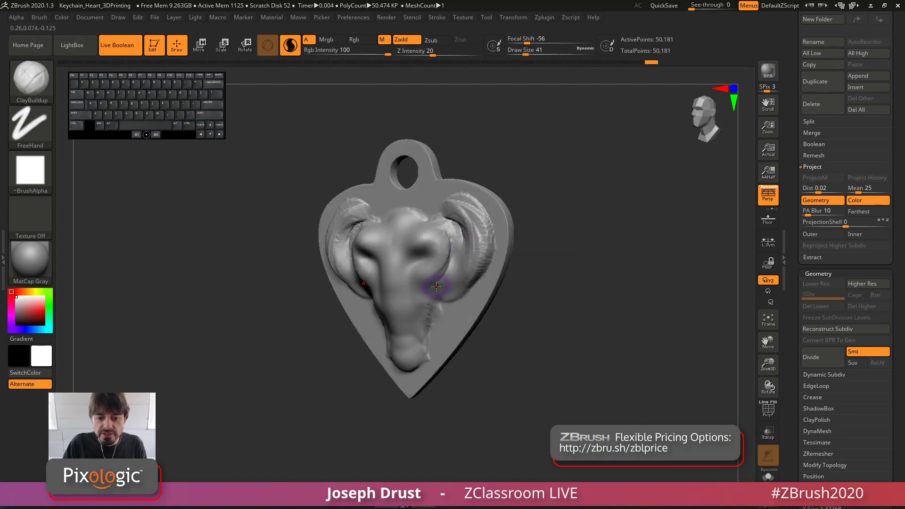
pyautogui.click(765, 414)
pyautogui.keyDown('alt'); pyautogui.moveTo(623, 253); pyautogui.dragTo(634, 306); pyautogui.keyUp('alt')
pyautogui.moveTo(446, 287)
pyautogui.mouseDown()
pyautogui.moveTo(448, 307)
pyautogui.moveTo(476, 306)
pyautogui.moveTo(517, 240)
pyautogui.mouseUp()
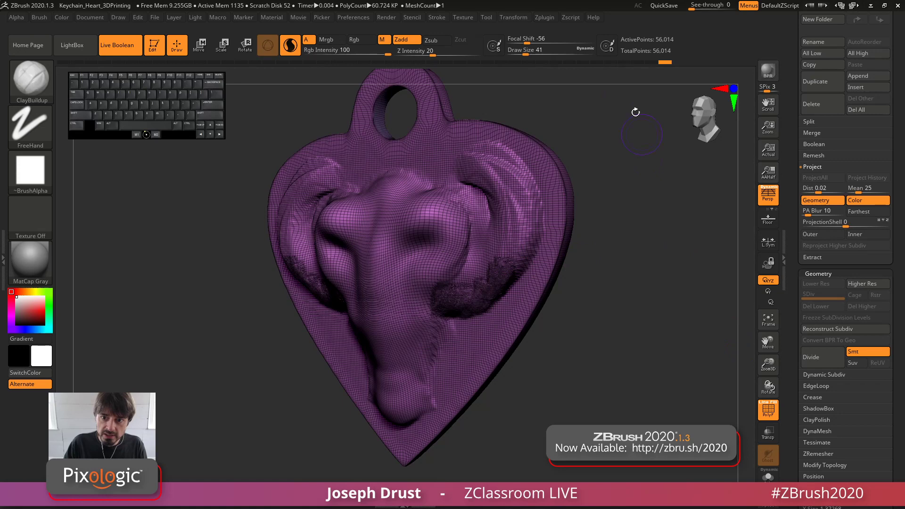
# Step: Hide the polyframe and add more clay strokes along the lower curve of the horns
pyautogui.click(768, 409)
pyautogui.keyDown('shift'); pyautogui.moveTo(712, 382); pyautogui.dragTo(598, 316); pyautogui.keyUp('shift')
pyautogui.moveTo(432, 307); pyautogui.dragTo(470, 301)
pyautogui.moveTo(679, 268)
pyautogui.mouseDown()
pyautogui.moveTo(580, 249)
pyautogui.moveTo(657, 227)
pyautogui.moveTo(581, 209)
pyautogui.moveTo(607, 222)
pyautogui.moveTo(542, 239)
pyautogui.mouseUp()
# Step: Turn off perspective and mask the flat heart plate from the side, keeping the head and horns unmasked
pyautogui.press('p')
pyautogui.keyDown('alt'); pyautogui.moveTo(438, 233); pyautogui.dragTo(390, 204); pyautogui.keyUp('alt')
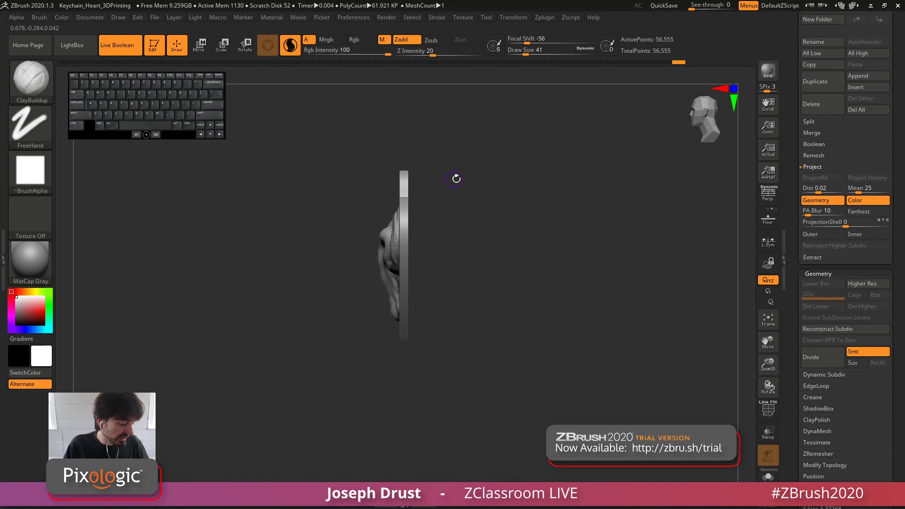
pyautogui.press('ctrl')
pyautogui.moveTo(495, 118)
pyautogui.keyDown('ctrl'); pyautogui.mouseDown()
pyautogui.moveTo(425, 370)
pyautogui.moveTo(404, 404)
pyautogui.mouseUp(); pyautogui.keyUp('ctrl')
pyautogui.moveTo(464, 283)
pyautogui.mouseDown()
pyautogui.moveTo(522, 276)
pyautogui.moveTo(538, 299)
pyautogui.moveTo(423, 228)
pyautogui.mouseUp()
pyautogui.moveTo(284, 117)
pyautogui.keyDown('ctrl'); pyautogui.mouseDown()
pyautogui.moveTo(346, 413)
pyautogui.moveTo(376, 435)
pyautogui.mouseUp(); pyautogui.keyUp('ctrl')
pyautogui.moveTo(499, 324)
pyautogui.keyDown('shift'); pyautogui.mouseDown()
pyautogui.moveTo(525, 280)
pyautogui.moveTo(488, 291)
pyautogui.mouseUp(); pyautogui.keyUp('shift')
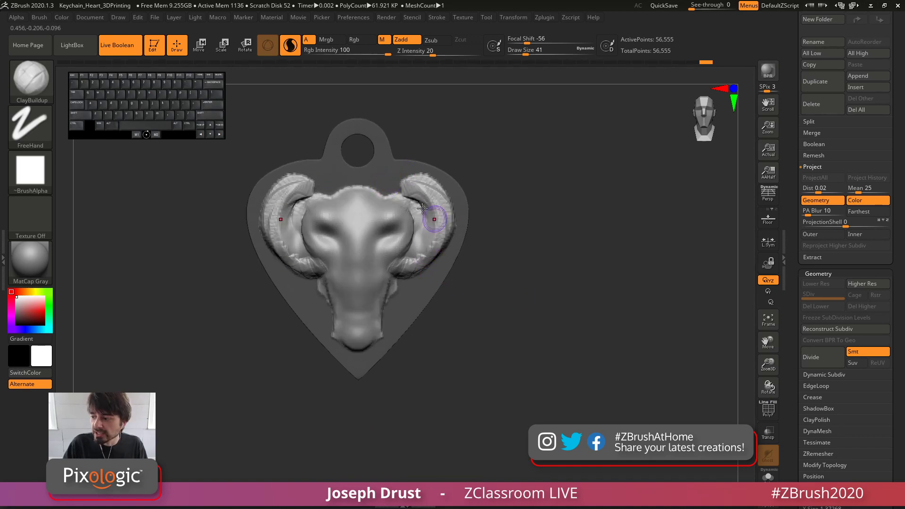
# Step: Add ridged clay strokes to the horns and criss-cross detail to the muzzle
pyautogui.moveTo(499, 221); pyautogui.dragTo(476, 198)
pyautogui.moveTo(358, 306)
pyautogui.mouseDown()
pyautogui.moveTo(373, 326)
pyautogui.moveTo(405, 288)
pyautogui.moveTo(377, 340)
pyautogui.moveTo(396, 346)
pyautogui.moveTo(353, 318)
pyautogui.mouseUp()
pyautogui.moveTo(346, 316)
pyautogui.mouseDown()
pyautogui.moveTo(314, 325)
pyautogui.moveTo(271, 297)
pyautogui.moveTo(278, 314)
pyautogui.moveTo(269, 276)
pyautogui.moveTo(312, 311)
pyautogui.moveTo(345, 309)
pyautogui.mouseUp()
pyautogui.moveTo(455, 305); pyautogui.dragTo(402, 299)
pyautogui.moveTo(511, 278)
pyautogui.mouseDown()
pyautogui.moveTo(489, 282)
pyautogui.moveTo(427, 352)
pyautogui.moveTo(406, 243)
pyautogui.mouseUp()
pyautogui.moveTo(502, 231)
pyautogui.mouseDown()
pyautogui.moveTo(531, 216)
pyautogui.moveTo(570, 226)
pyautogui.mouseUp()
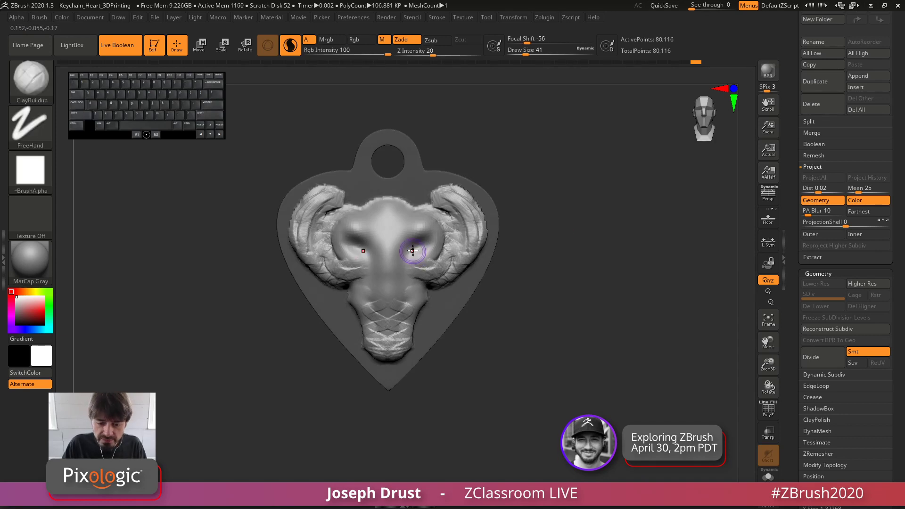
# Step: Clear the plate mask and mask a thin vertical band of the relief just in front of the plate from the side
pyautogui.press('ctrl')
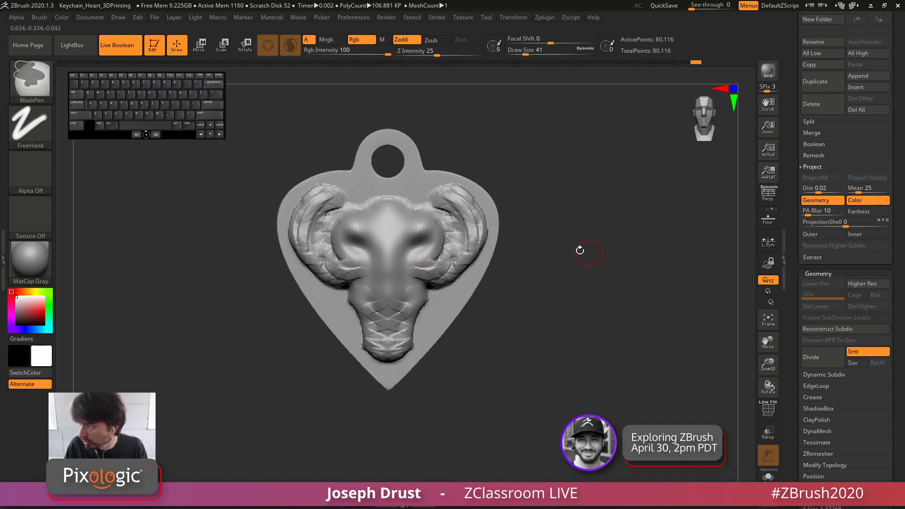
pyautogui.moveTo(556, 240)
pyautogui.mouseDown()
pyautogui.moveTo(618, 234)
pyautogui.moveTo(553, 241)
pyautogui.mouseUp()
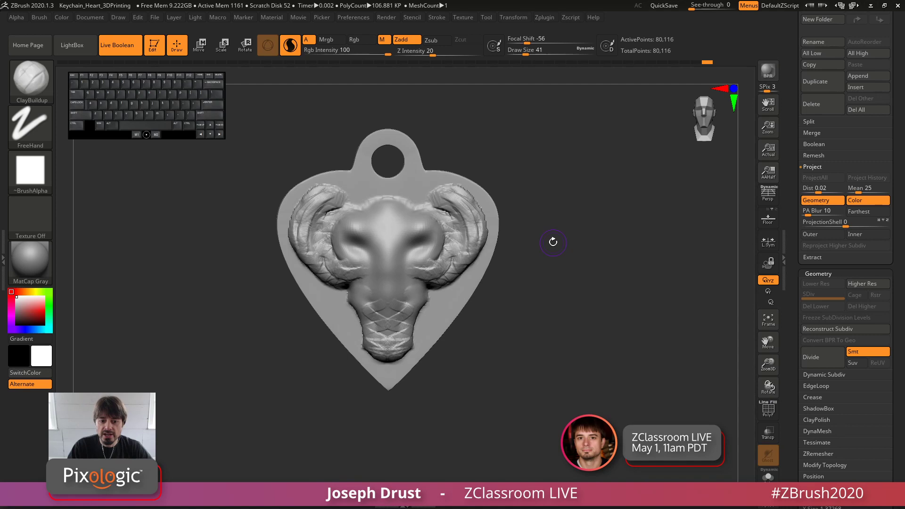
pyautogui.keyDown('shift'); pyautogui.moveTo(572, 241); pyautogui.dragTo(660, 241); pyautogui.keyUp('shift')
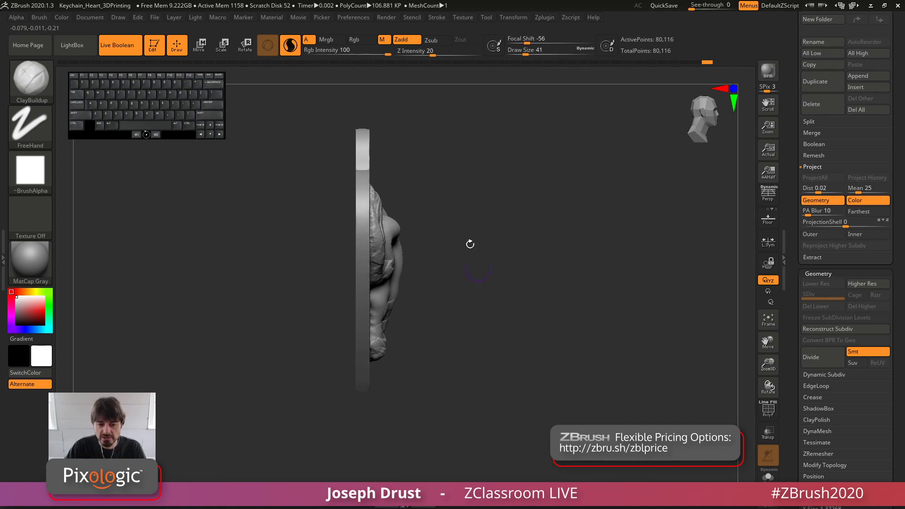
pyautogui.press('ctrl')
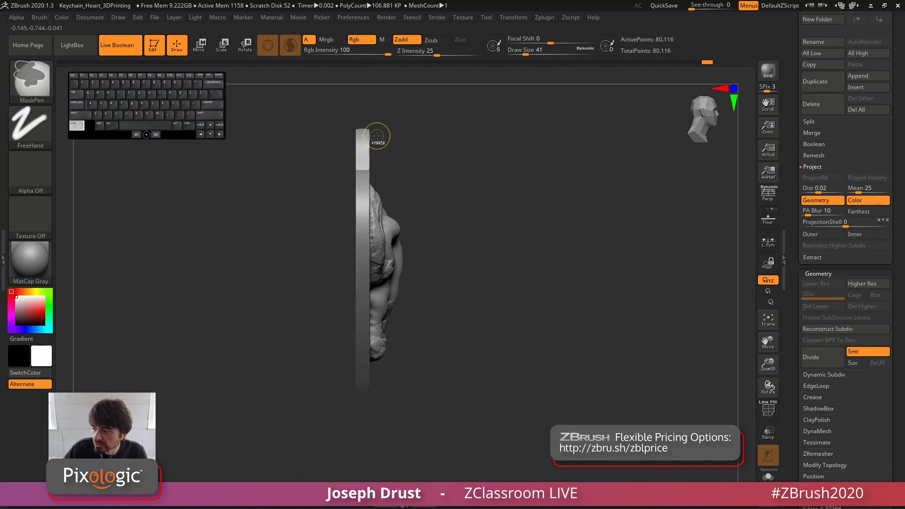
pyautogui.moveTo(378, 140)
pyautogui.keyDown('ctrl'); pyautogui.mouseDown()
pyautogui.moveTo(411, 407)
pyautogui.moveTo(379, 446)
pyautogui.moveTo(388, 448)
pyautogui.mouseUp(); pyautogui.keyUp('ctrl')
pyautogui.keyDown('shift'); pyautogui.moveTo(602, 327); pyautogui.dragTo(562, 319); pyautogui.keyUp('shift')
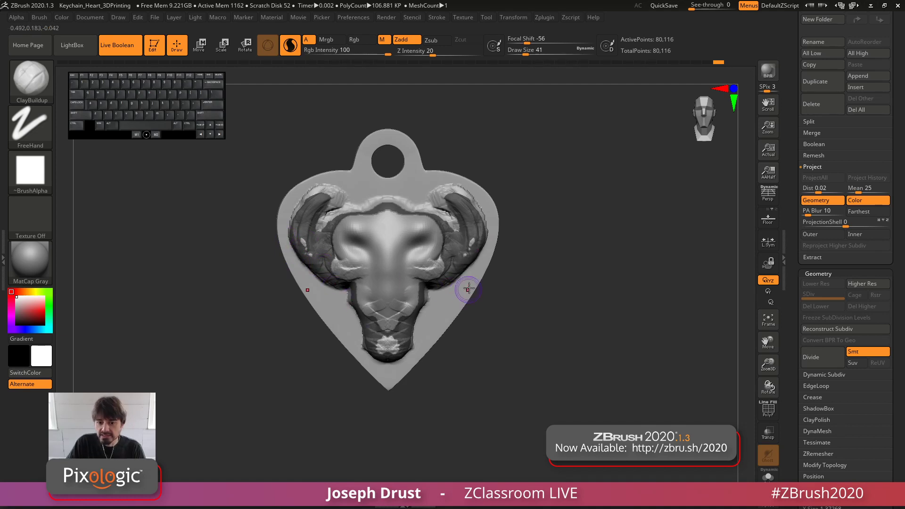
# Step: Extend the mask over the muzzle tip and invert it so only the horns and relief edges stay editable
pyautogui.press('ctrl')
pyautogui.keyDown('ctrl'); pyautogui.moveTo(384, 355); pyautogui.dragTo(379, 346); pyautogui.keyUp('ctrl')
pyautogui.moveTo(599, 238)
pyautogui.mouseDown()
pyautogui.moveTo(536, 241)
pyautogui.moveTo(559, 242)
pyautogui.mouseUp()
pyautogui.press('ctrl')
pyautogui.moveTo(535, 162)
pyautogui.mouseDown()
pyautogui.moveTo(521, 178)
pyautogui.moveTo(562, 180)
pyautogui.mouseUp()
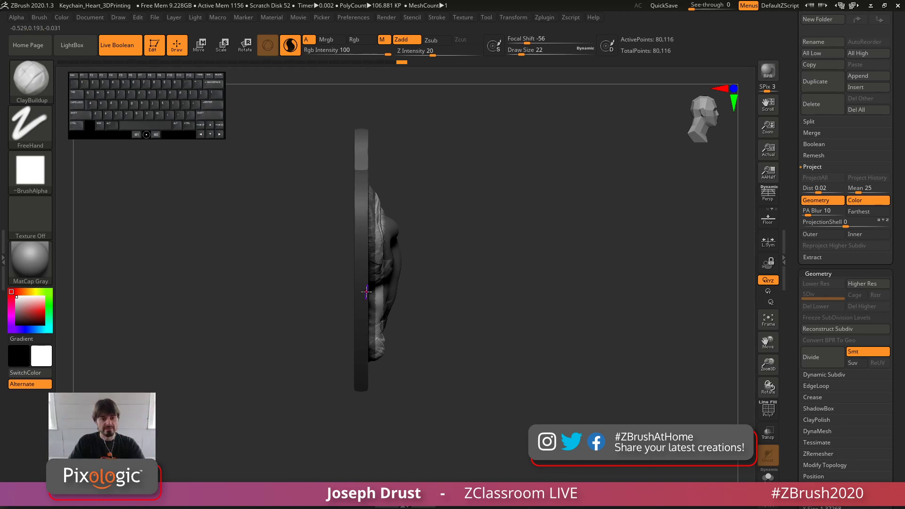
pyautogui.moveTo(339, 114); pyautogui.dragTo(191, 174)
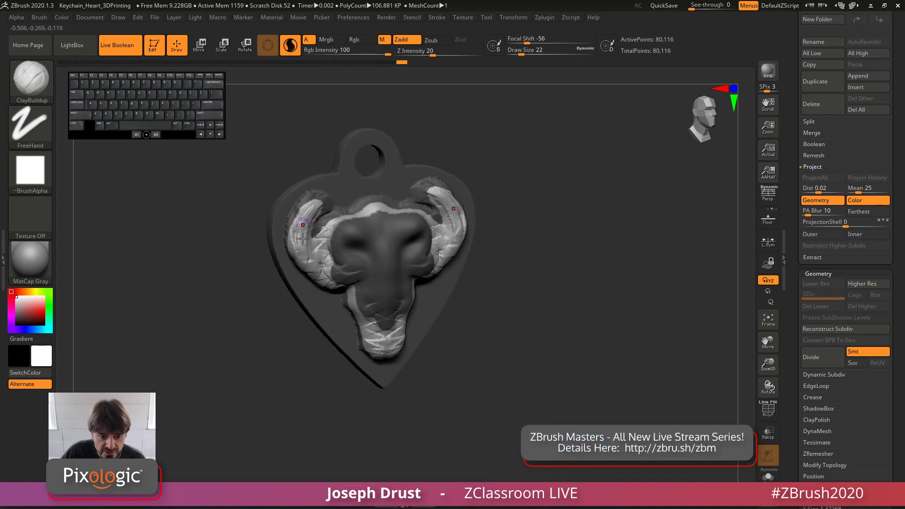
pyautogui.moveTo(522, 189); pyautogui.dragTo(309, 122)
# Step: Center the Move gizmo on the unmasked area and flatten that area by scaling it along Z
pyautogui.click(197, 53)
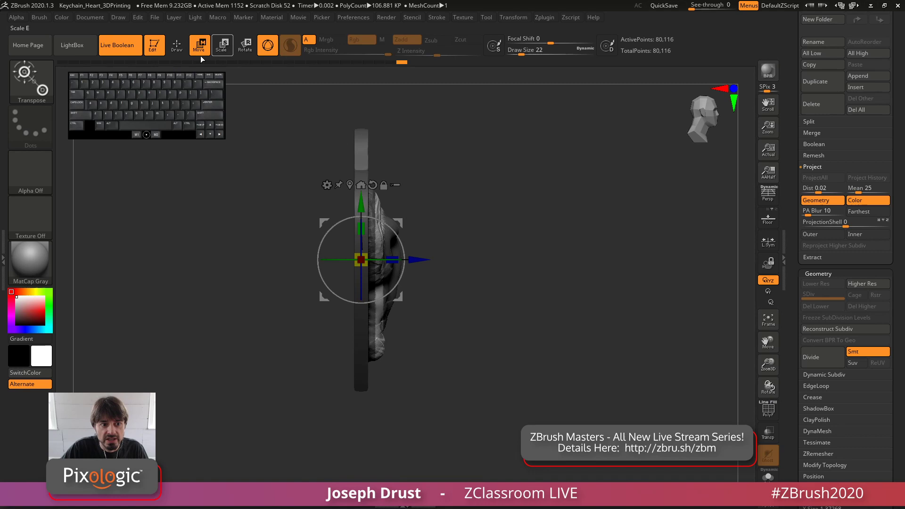
pyautogui.click(350, 185)
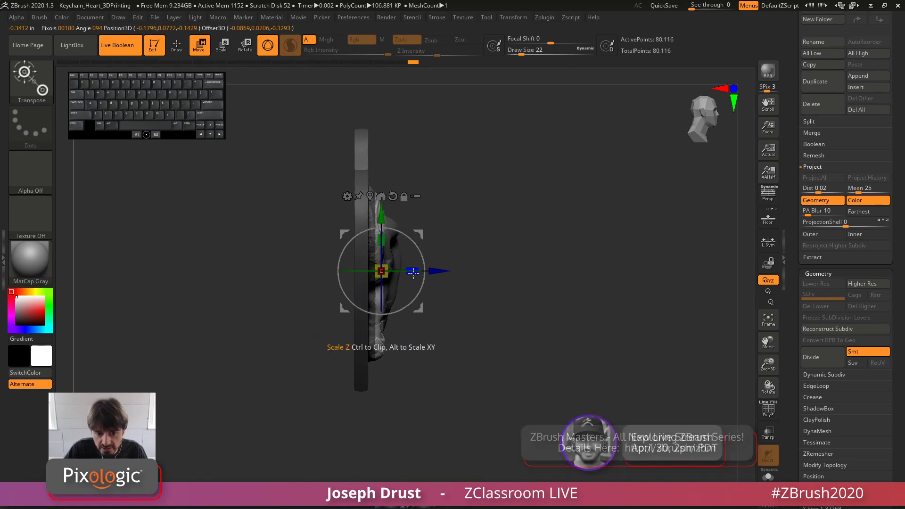
pyautogui.moveTo(311, 278); pyautogui.dragTo(307, 279)
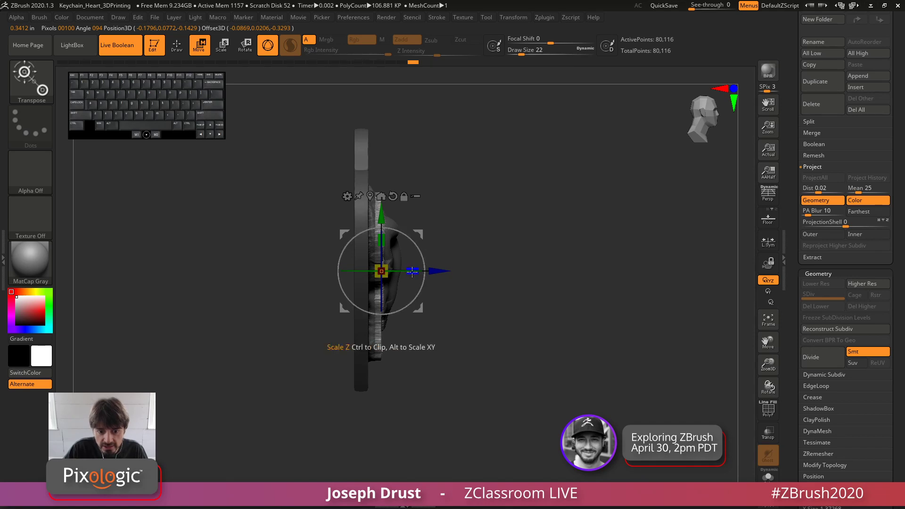
# Step: Shift the flattened horn and muzzle surfaces along Z and return to Draw mode in front view
pyautogui.moveTo(438, 271); pyautogui.dragTo(417, 272)
pyautogui.keyDown('shift'); pyautogui.moveTo(486, 228); pyautogui.dragTo(453, 225); pyautogui.keyUp('shift')
pyautogui.moveTo(601, 227); pyautogui.dragTo(561, 229)
pyautogui.moveTo(342, 272); pyautogui.dragTo(340, 273)
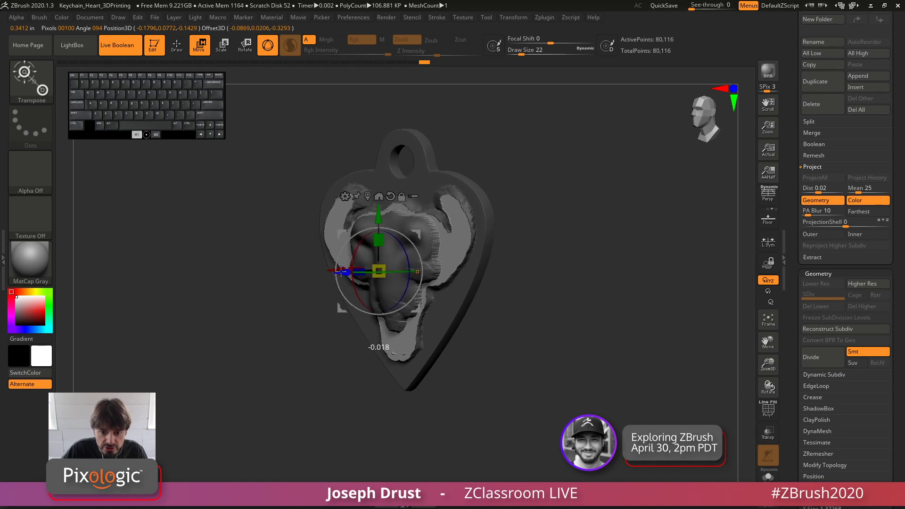
pyautogui.keyDown('shift'); pyautogui.moveTo(528, 198); pyautogui.dragTo(254, 142); pyautogui.keyUp('shift')
pyautogui.click(176, 45)
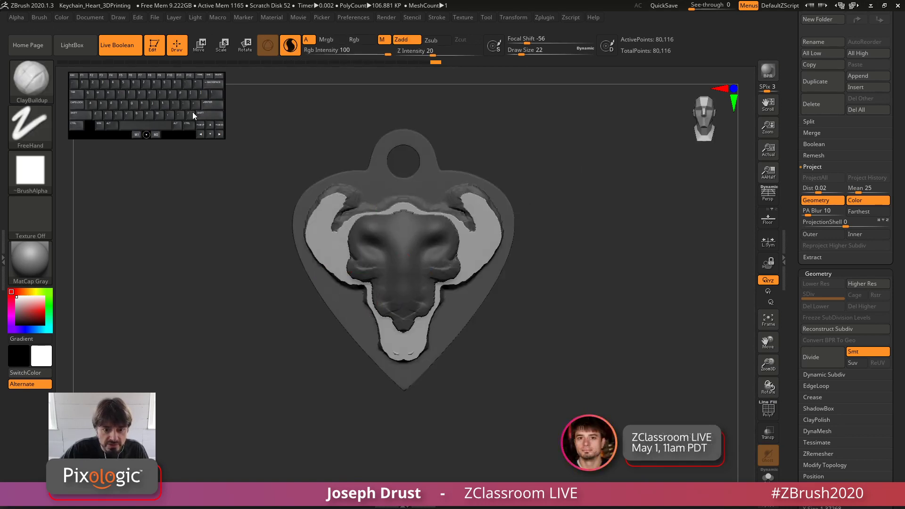
# Step: Clear the mask and remesh the keychain with its flattened horn and muzzle surfaces
pyautogui.keyDown('ctrl'); pyautogui.click(446, 380); pyautogui.keyUp('ctrl')
pyautogui.keyDown('shift'); pyautogui.moveTo(415, 350); pyautogui.dragTo(417, 348); pyautogui.keyUp('shift')
pyautogui.moveTo(561, 245)
pyautogui.keyDown('alt'); pyautogui.mouseDown()
pyautogui.moveTo(554, 263)
pyautogui.moveTo(536, 262)
pyautogui.moveTo(541, 242)
pyautogui.moveTo(555, 268)
pyautogui.moveTo(573, 269)
pyautogui.moveTo(594, 228)
pyautogui.moveTo(610, 250)
pyautogui.moveTo(552, 252)
pyautogui.mouseUp(); pyautogui.keyUp('alt')
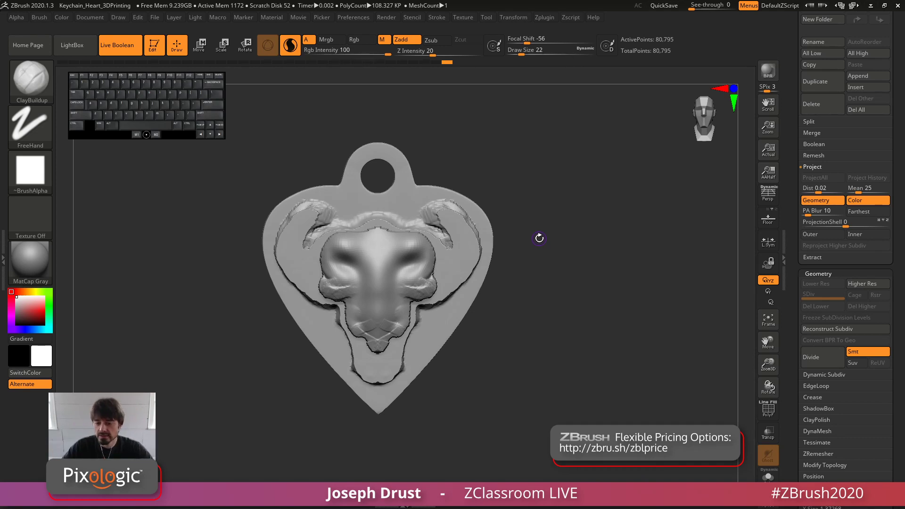
# Step: Undo the remesh, the mask clearing and the flattening of the horn and muzzle surfaces
pyautogui.hotkey('ctrl', 'z')
pyautogui.hotkey('ctrl', 'z')
pyautogui.hotkey('ctrl', 'z')
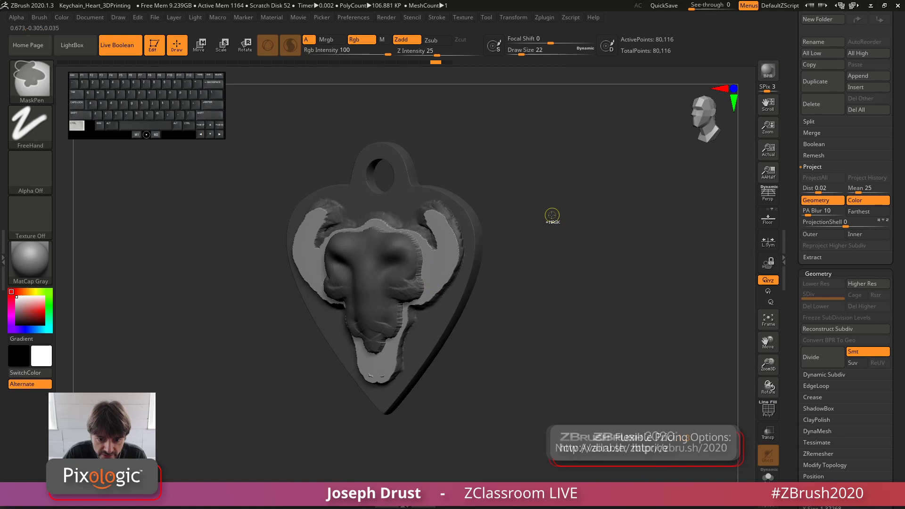
pyautogui.hotkey('ctrl', 'z')
pyautogui.hotkey('ctrl', 'z')
pyautogui.hotkey('ctrl', 'z')
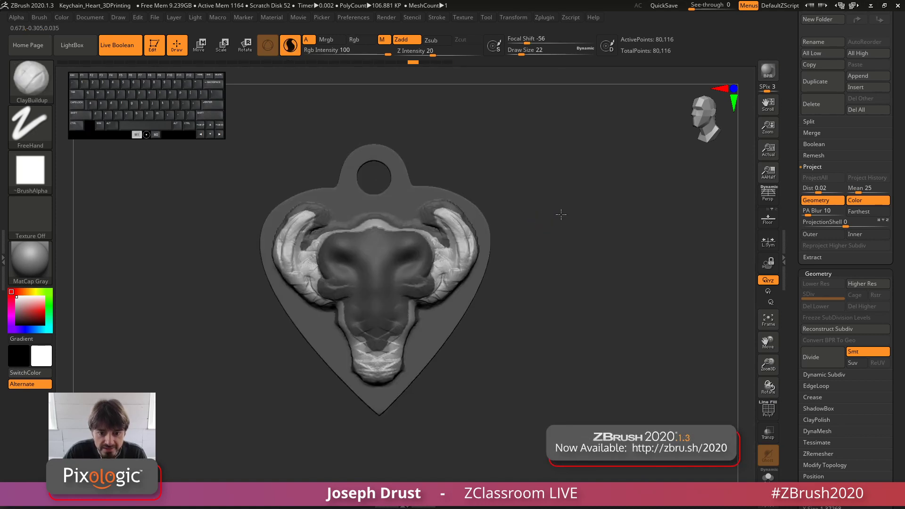
# Step: Redo the flattening of the horn and muzzle surfaces, the mask clearing and the remesh
pyautogui.moveTo(524, 188)
pyautogui.mouseDown()
pyautogui.moveTo(412, 261)
pyautogui.moveTo(366, 259)
pyautogui.moveTo(557, 193)
pyautogui.mouseUp()
pyautogui.hotkey('ctrl', 'shift')
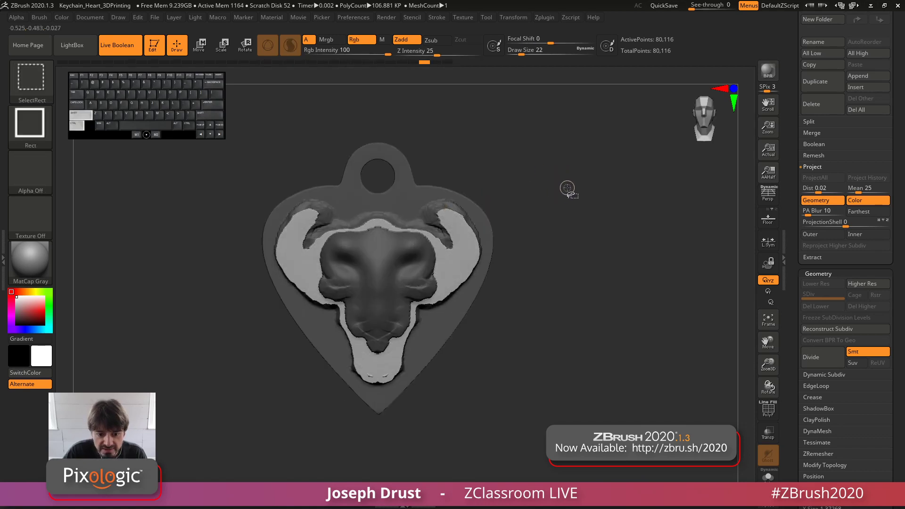
pyautogui.moveTo(572, 188); pyautogui.dragTo(500, 220)
pyautogui.hotkey('ctrl', 'shift', 'z')
pyautogui.moveTo(524, 164); pyautogui.dragTo(364, 198)
pyautogui.hotkey('ctrl', 'shift', 'z')
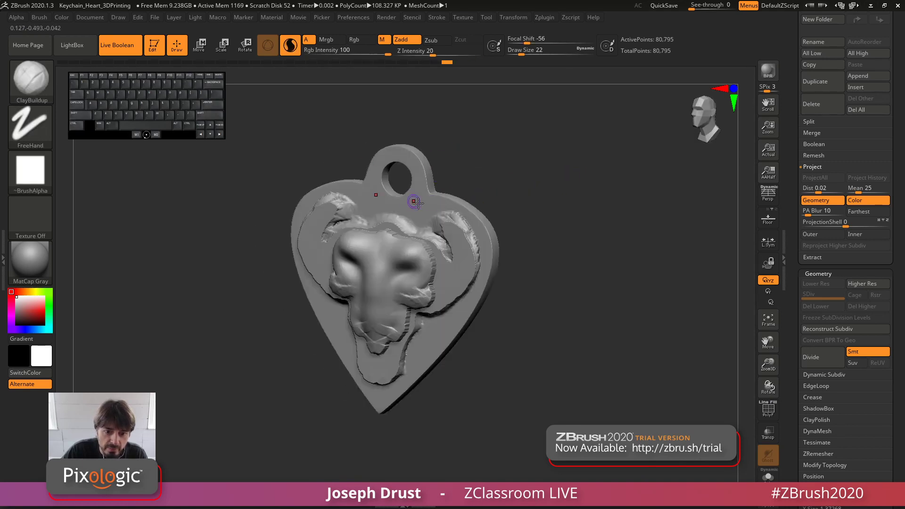
# Step: Mask the relief band in front of the plate from the side and reshape the relief with the Move gizmo
pyautogui.moveTo(513, 188); pyautogui.dragTo(459, 212)
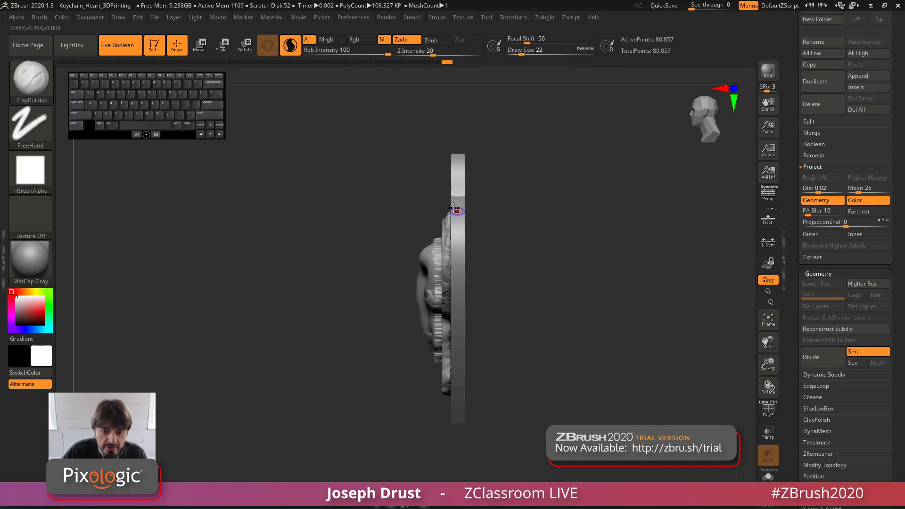
pyautogui.moveTo(434, 132)
pyautogui.keyDown('ctrl'); pyautogui.mouseDown()
pyautogui.moveTo(460, 424)
pyautogui.moveTo(479, 425)
pyautogui.moveTo(453, 445)
pyautogui.mouseUp(); pyautogui.keyUp('ctrl')
pyautogui.moveTo(572, 265)
pyautogui.mouseDown()
pyautogui.moveTo(642, 252)
pyautogui.moveTo(596, 276)
pyautogui.moveTo(488, 244)
pyautogui.mouseUp()
pyautogui.press('w')
pyautogui.keyDown('alt'); pyautogui.moveTo(387, 324); pyautogui.dragTo(364, 320); pyautogui.keyUp('alt')
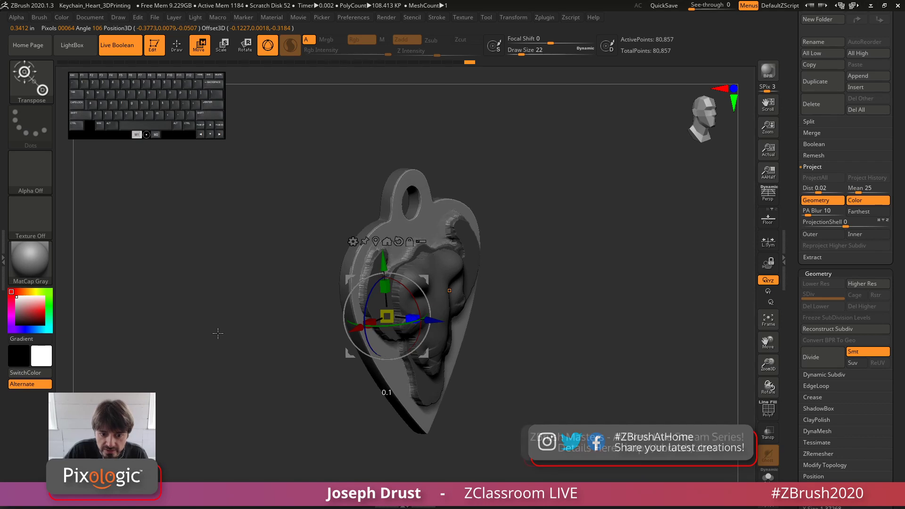
pyautogui.moveTo(358, 254); pyautogui.dragTo(308, 191)
pyautogui.click(177, 45)
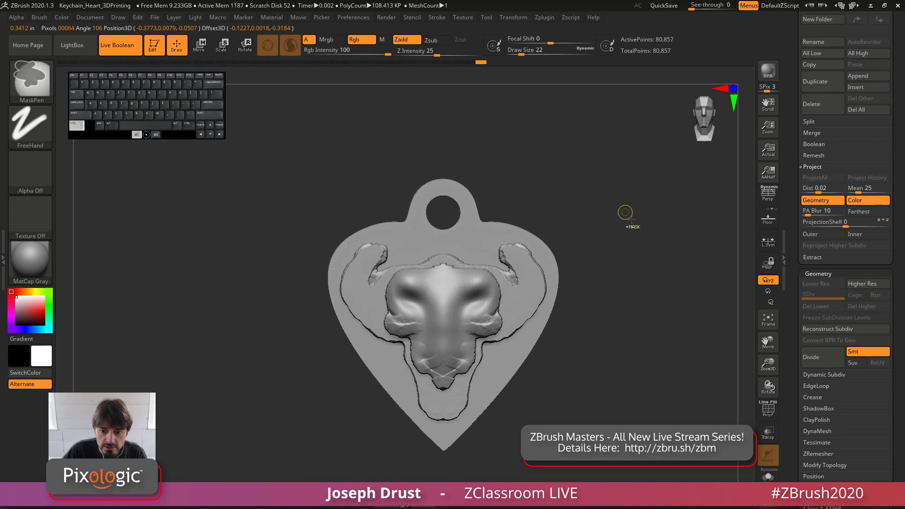
# Step: Undo the latest reshaping and remeshing of the animal head relief
pyautogui.moveTo(600, 228); pyautogui.dragTo(461, 227)
pyautogui.keyDown('shift'); pyautogui.moveTo(541, 196); pyautogui.dragTo(554, 211); pyautogui.keyUp('shift')
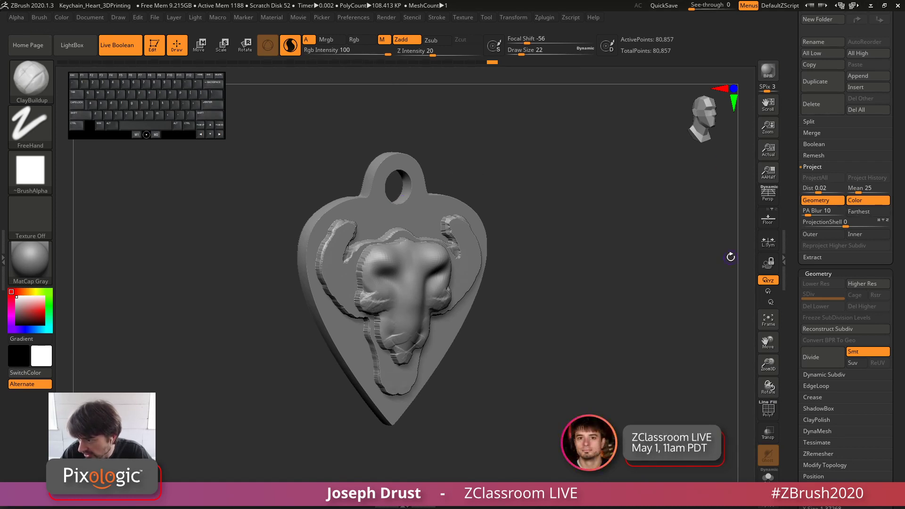
pyautogui.keyDown('shift'); pyautogui.moveTo(542, 162); pyautogui.dragTo(582, 202); pyautogui.keyUp('shift')
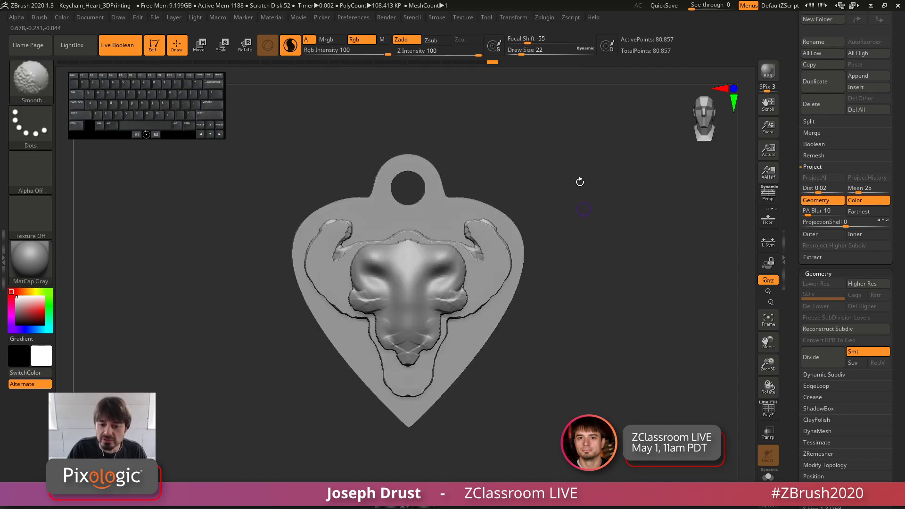
pyautogui.hotkey('ctrl', 'z')
pyautogui.hotkey('ctrl', 'z')
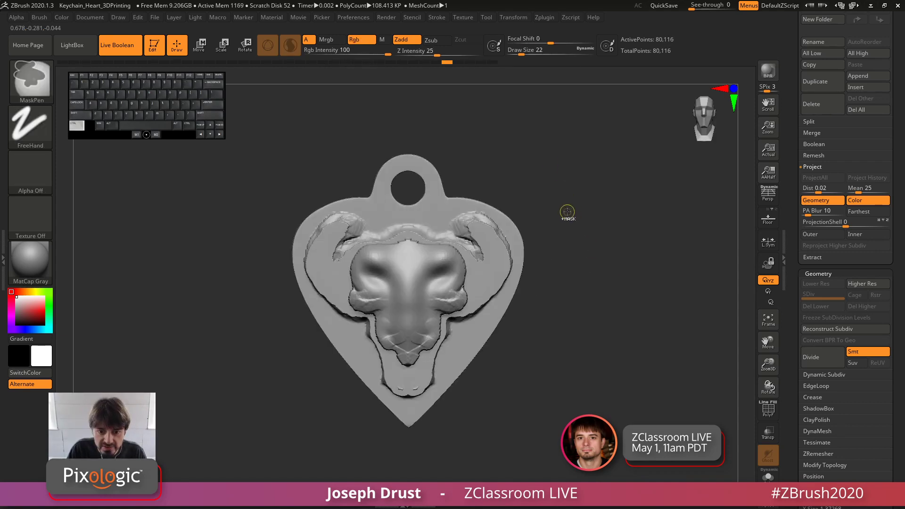
pyautogui.keyDown('ctrl'); pyautogui.click(569, 211); pyautogui.keyUp('ctrl')
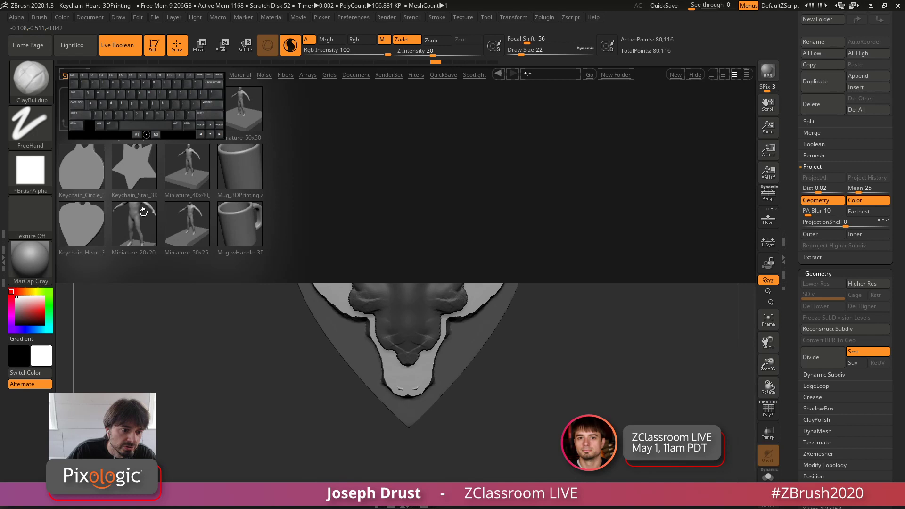
# Step: Load a fresh Keychain_Heart project, turn off the floor grid and perspective, and face the plate from the front
pyautogui.doubleClick(84, 232)
pyautogui.click(486, 282)
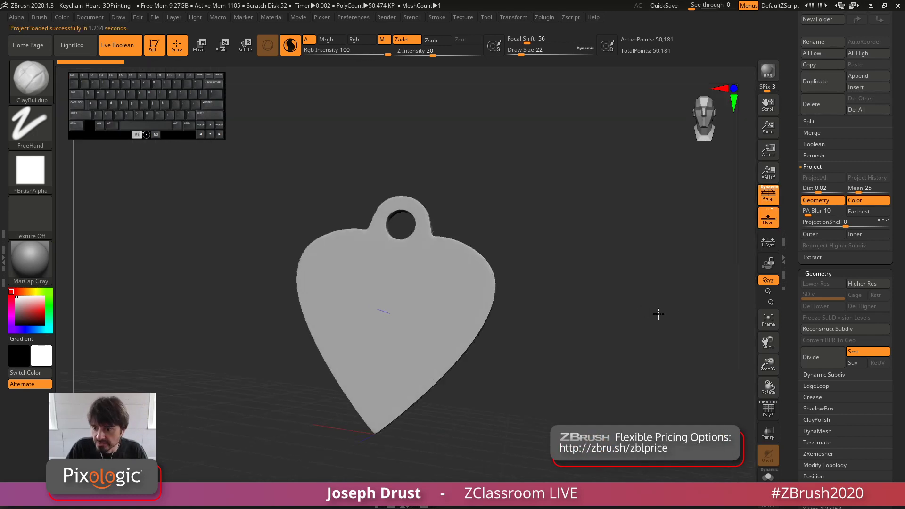
pyautogui.click(768, 221)
pyautogui.keyDown('shift'); pyautogui.moveTo(680, 264); pyautogui.dragTo(531, 149); pyautogui.keyUp('shift')
pyautogui.press('p')
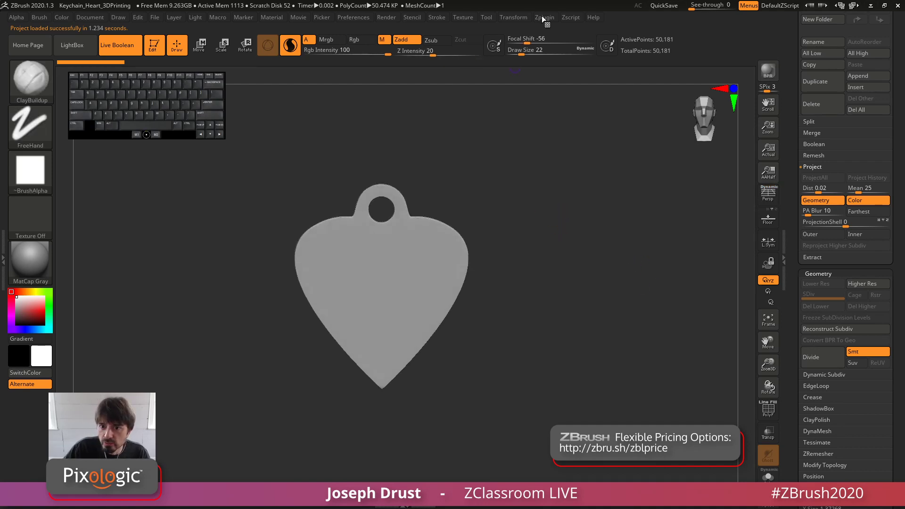
# Step: Create a 3D text reading "ZBrush" with the Text 3D & Vector Shapes plugin
pyautogui.click(545, 17)
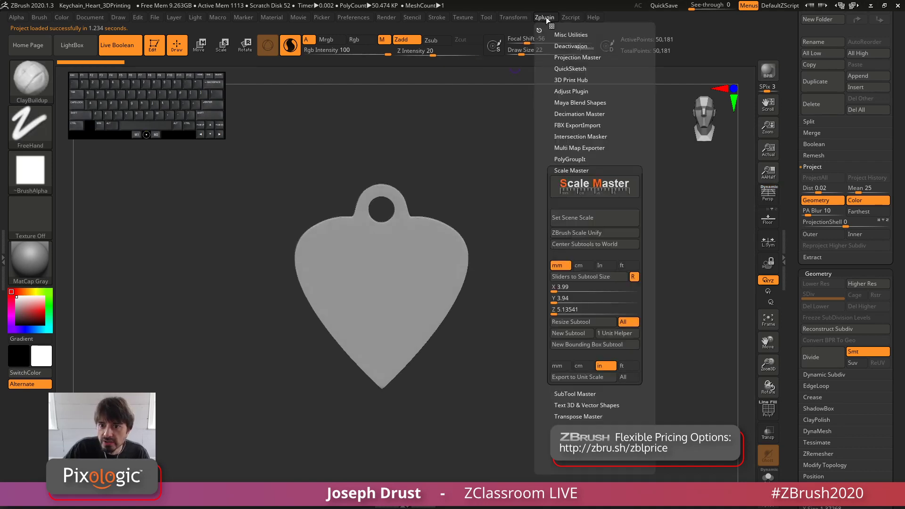
pyautogui.click(595, 167)
pyautogui.click(595, 193)
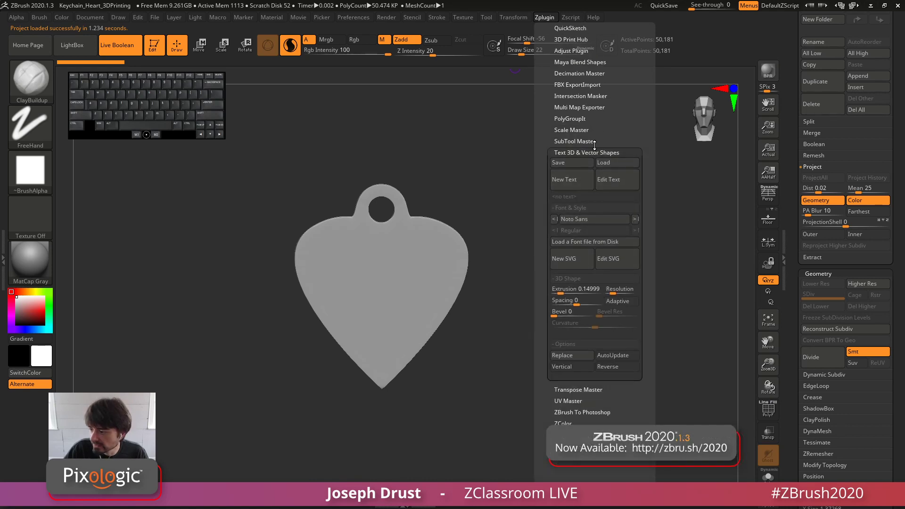
pyautogui.click(563, 178)
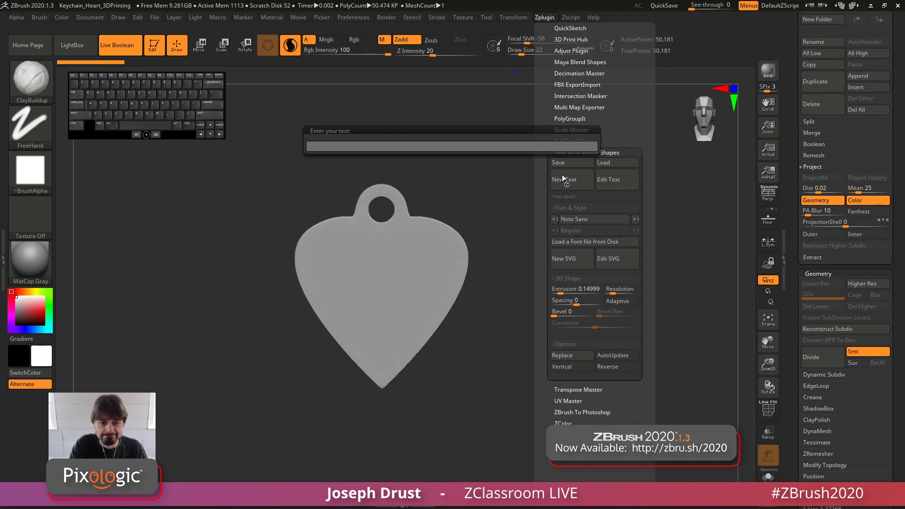
pyautogui.write('ZBrush')
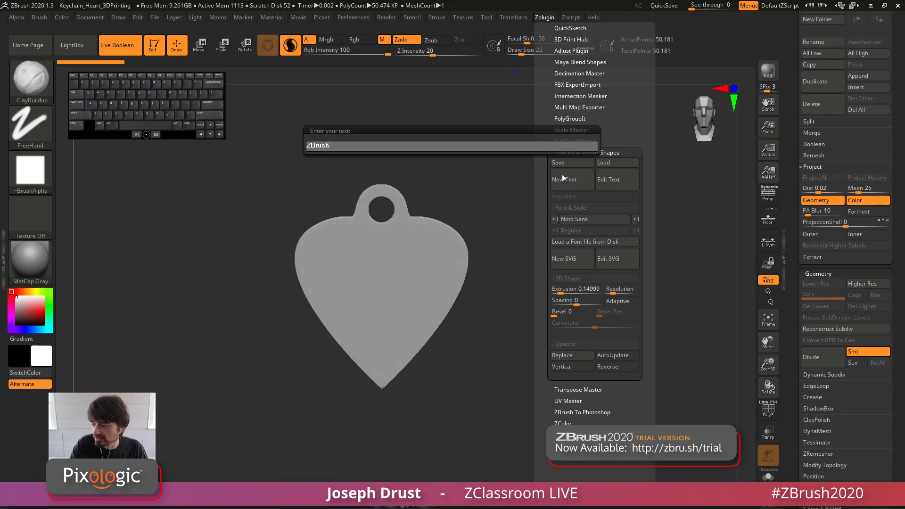
pyautogui.press('Return')
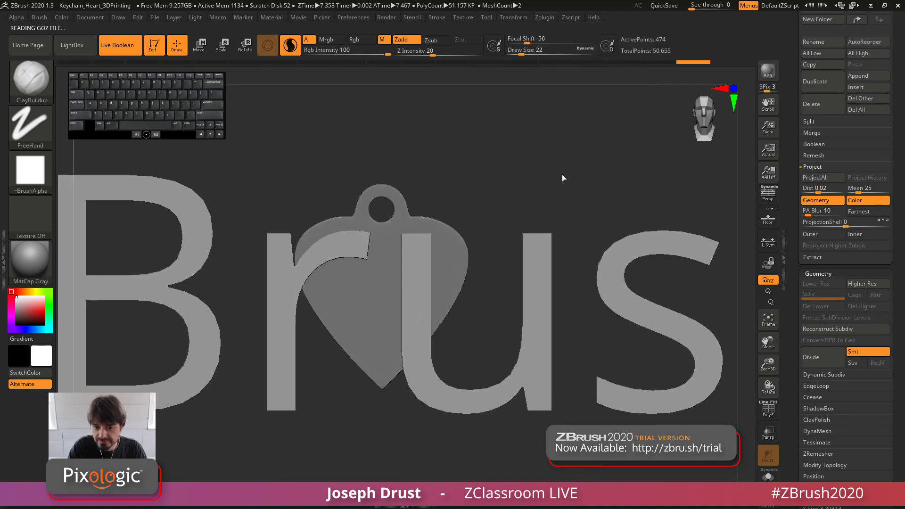
pyautogui.keyDown('alt'); pyautogui.moveTo(581, 194); pyautogui.dragTo(552, 224); pyautogui.keyUp('alt')
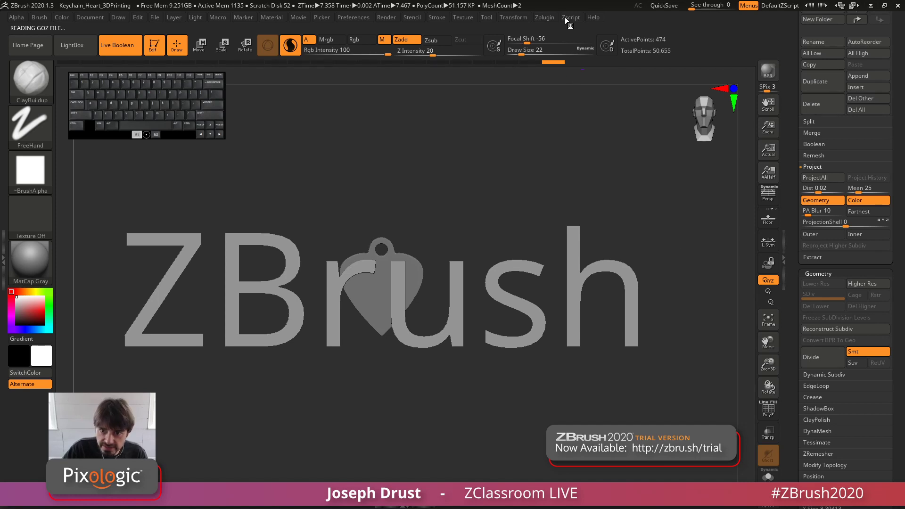
# Step: Set the text's bevel to 45 and raise its resolution
pyautogui.click(548, 17)
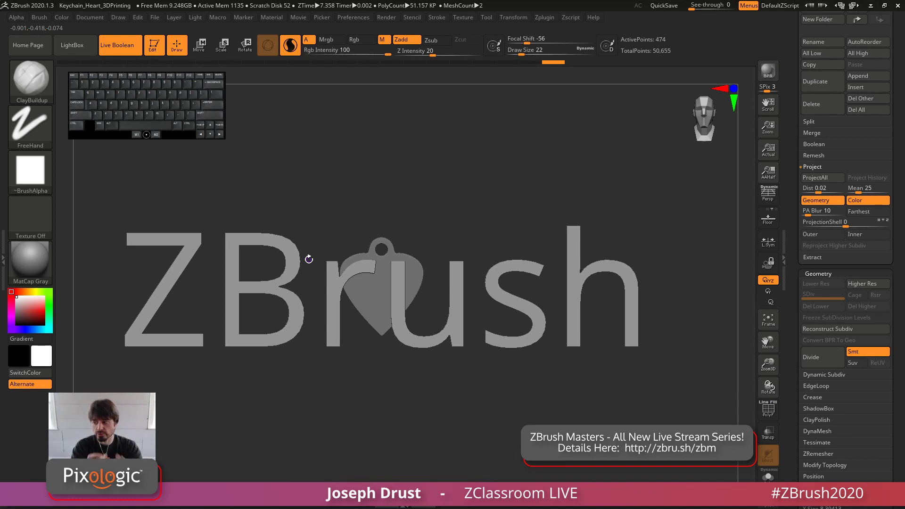
pyautogui.click(542, 18)
pyautogui.click(517, 14)
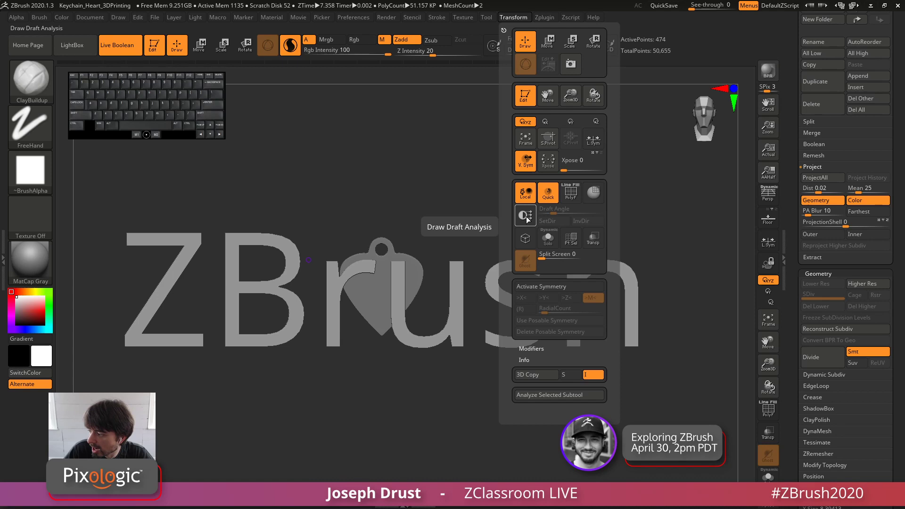
pyautogui.click(545, 18)
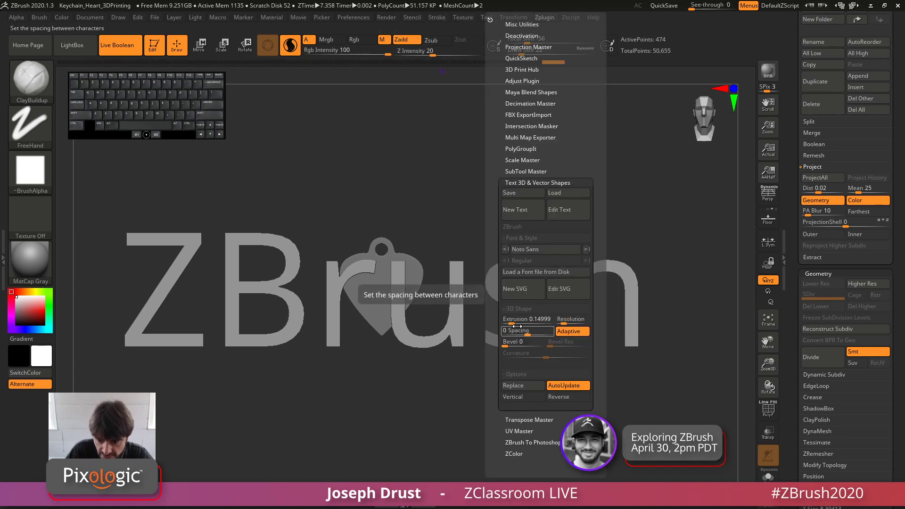
pyautogui.click(522, 345)
pyautogui.moveTo(522, 346); pyautogui.dragTo(521, 342)
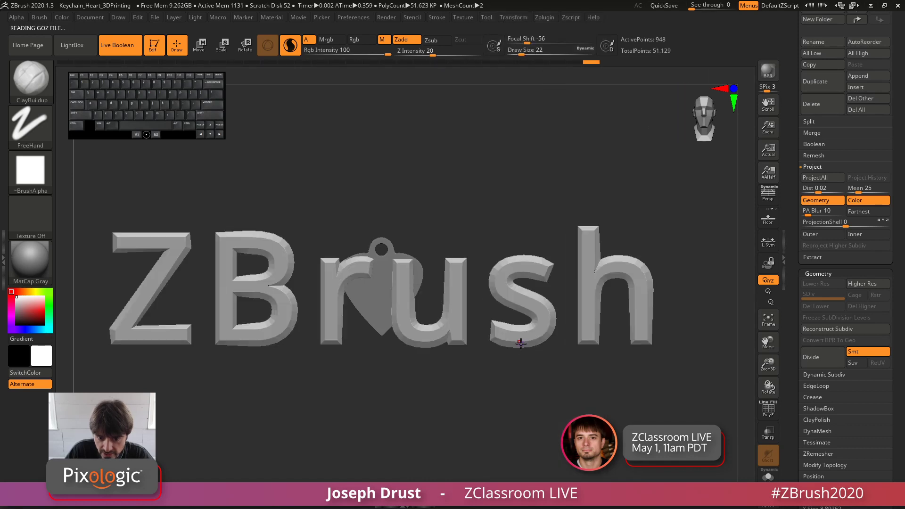
pyautogui.click(545, 17)
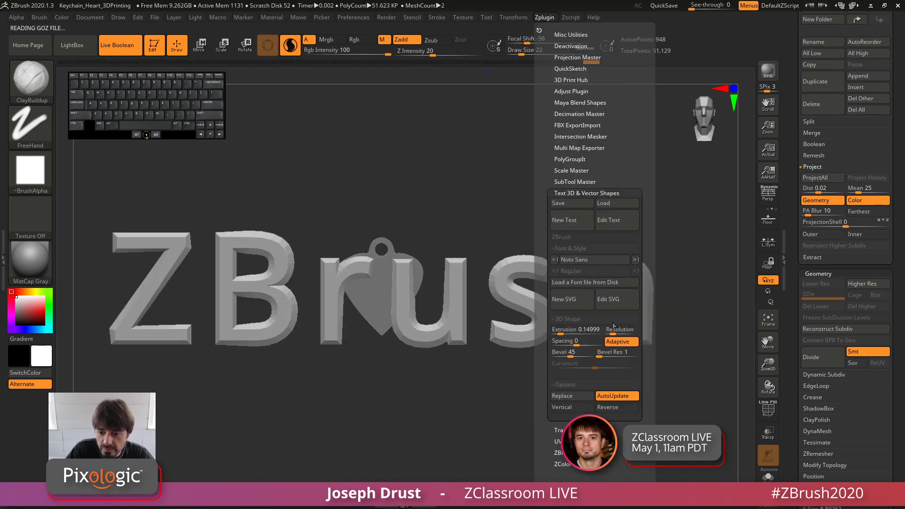
pyautogui.moveTo(614, 331)
pyautogui.mouseDown()
pyautogui.moveTo(634, 331)
pyautogui.moveTo(624, 327)
pyautogui.mouseUp()
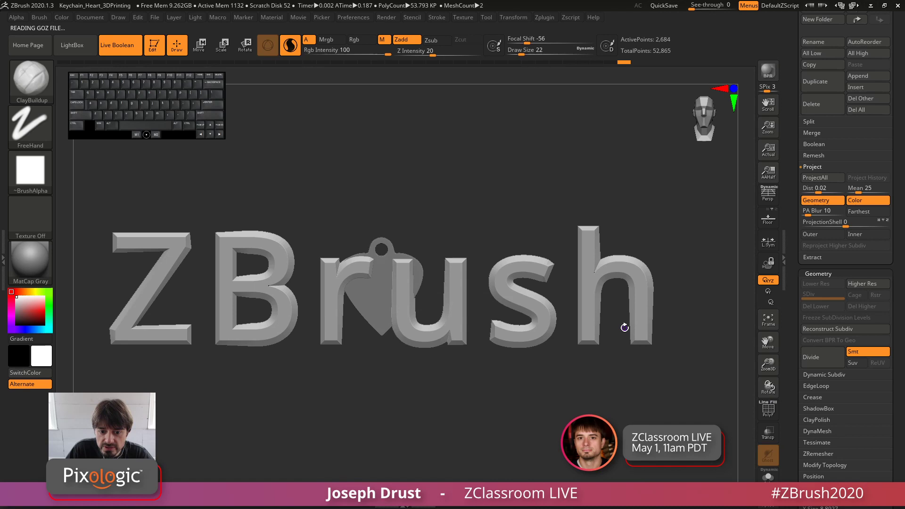
# Step: Increase the extrusion of the ZBrush text so the letters become thicker
pyautogui.moveTo(481, 230); pyautogui.dragTo(480, 127)
pyautogui.click(545, 17)
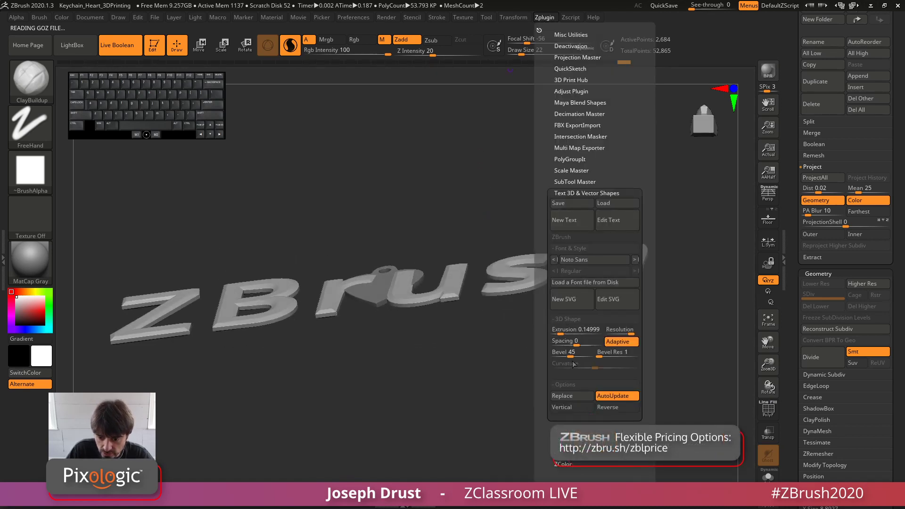
pyautogui.moveTo(565, 334); pyautogui.dragTo(572, 329)
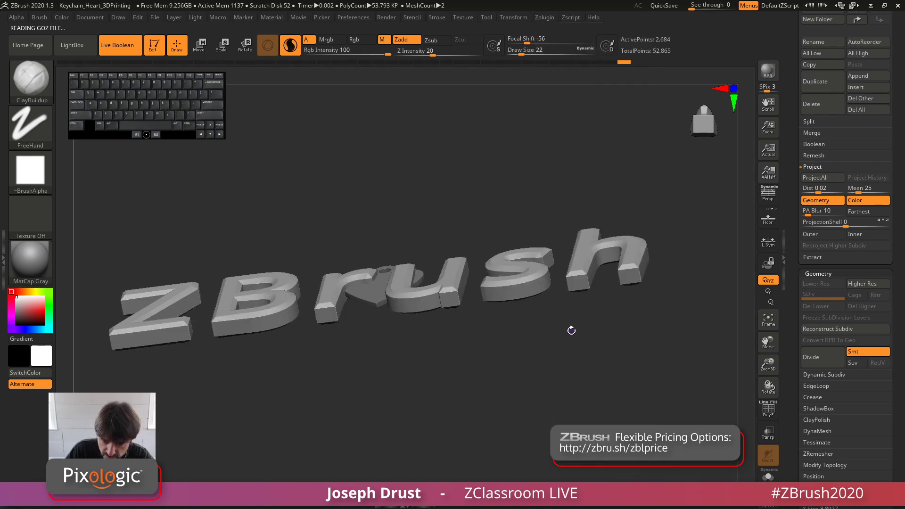
pyautogui.moveTo(555, 179); pyautogui.dragTo(484, 185)
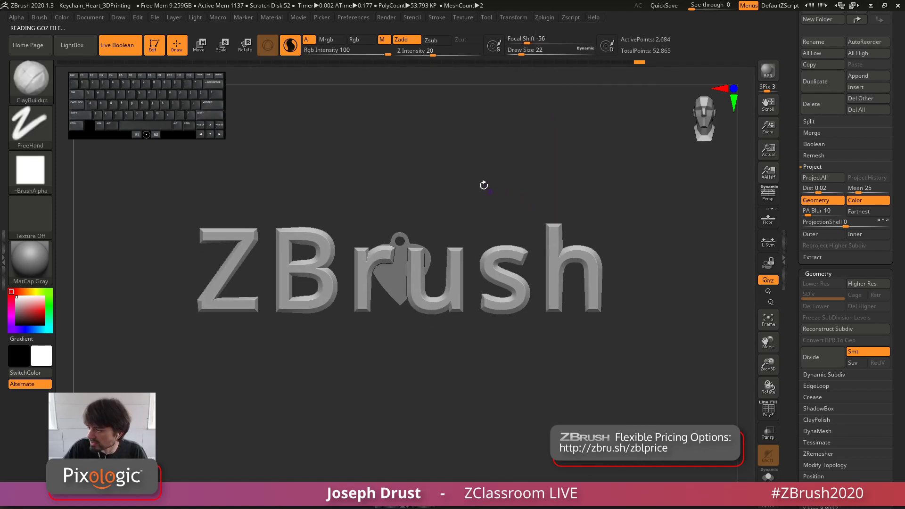
# Step: Scale the text down uniformly to about the heart's width and move it along Z in front of the plate
pyautogui.click(200, 46)
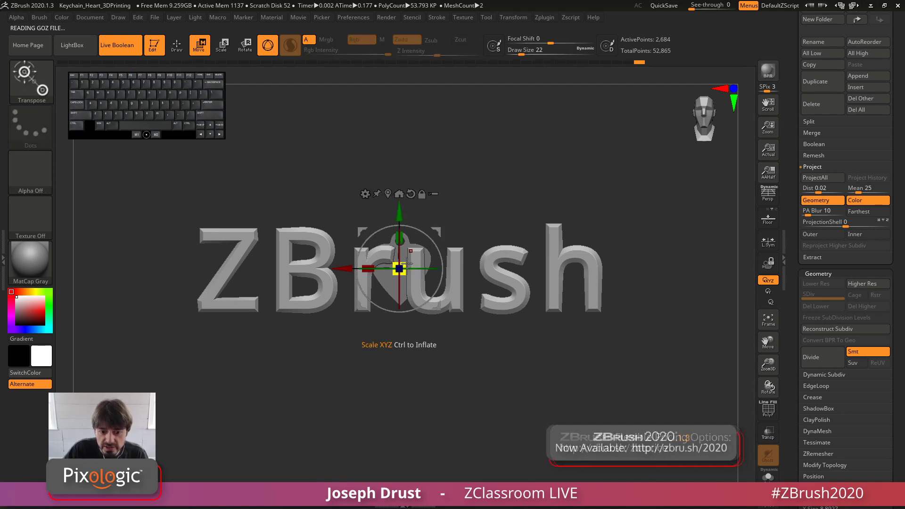
pyautogui.moveTo(362, 335); pyautogui.dragTo(372, 325)
pyautogui.keyDown('shift'); pyautogui.moveTo(519, 222); pyautogui.dragTo(535, 209); pyautogui.keyUp('shift')
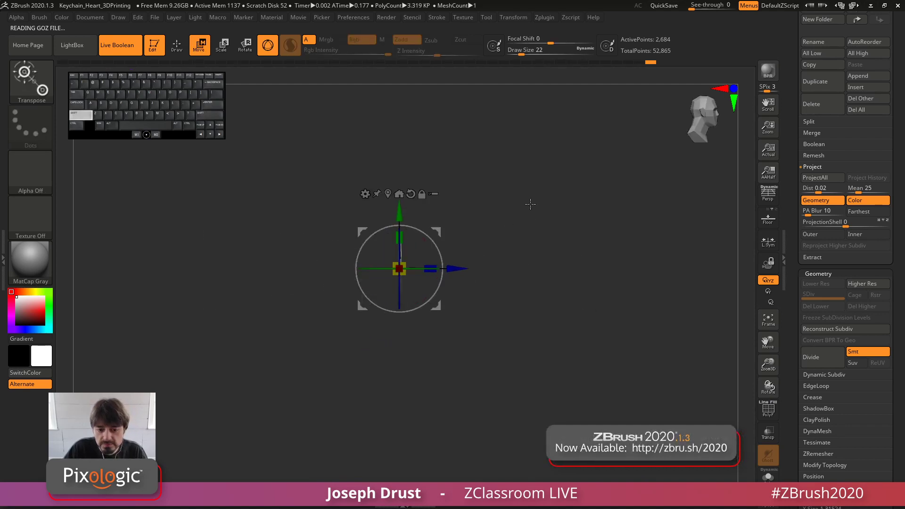
pyautogui.moveTo(456, 269); pyautogui.dragTo(561, 189)
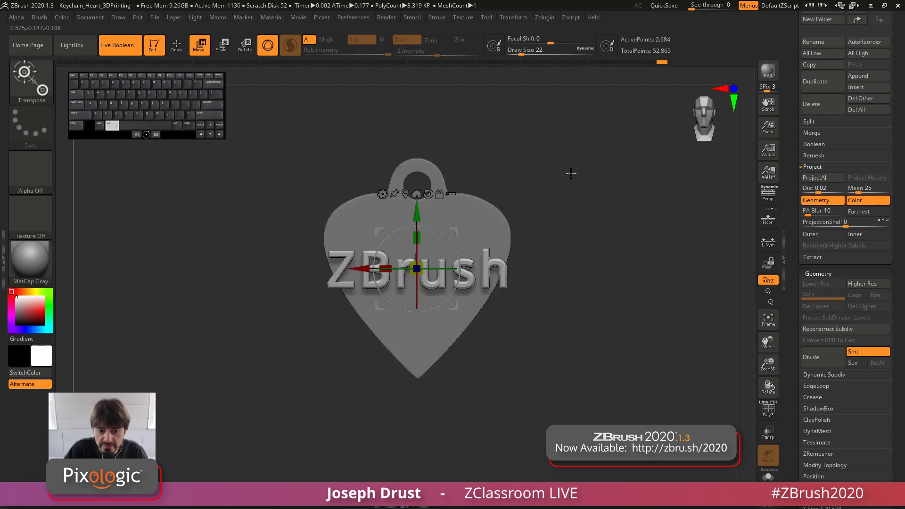
# Step: Shrink the text further to leave side margins on the heart and raise it slightly along Y
pyautogui.keyDown('alt'); pyautogui.click(567, 174); pyautogui.keyUp('alt')
pyautogui.moveTo(419, 270); pyautogui.dragTo(414, 279)
pyautogui.moveTo(415, 221); pyautogui.dragTo(413, 200)
# Step: Stretch the text's depth along Z from the side and shift it back so it intersects the plate's front face
pyautogui.keyDown('shift'); pyautogui.moveTo(663, 143); pyautogui.dragTo(608, 193); pyautogui.keyUp('shift')
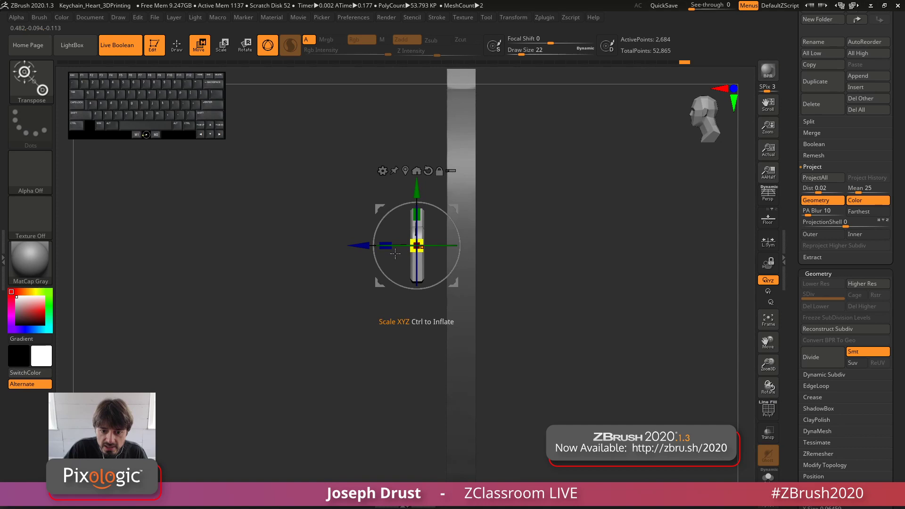
pyautogui.moveTo(386, 246); pyautogui.dragTo(222, 247)
pyautogui.moveTo(362, 246); pyautogui.dragTo(378, 247)
pyautogui.moveTo(533, 240); pyautogui.dragTo(736, 179)
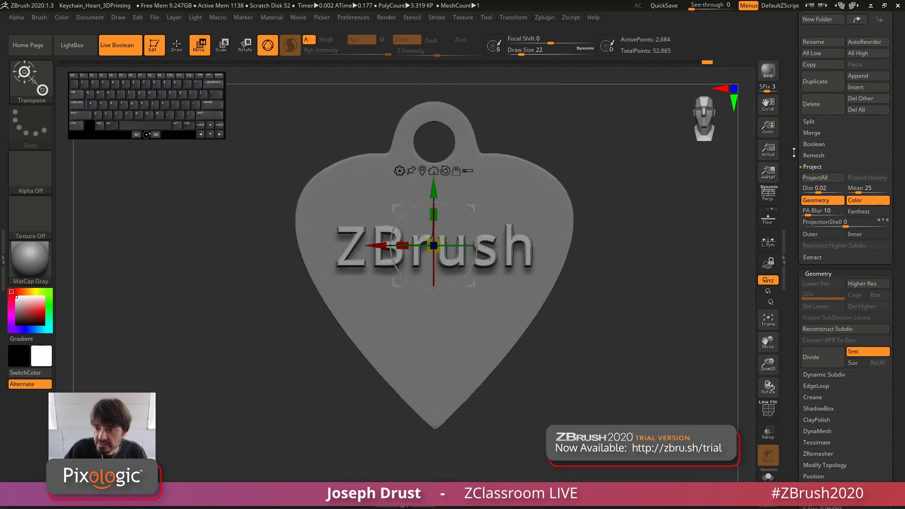
pyautogui.scroll(5, 796, 155)
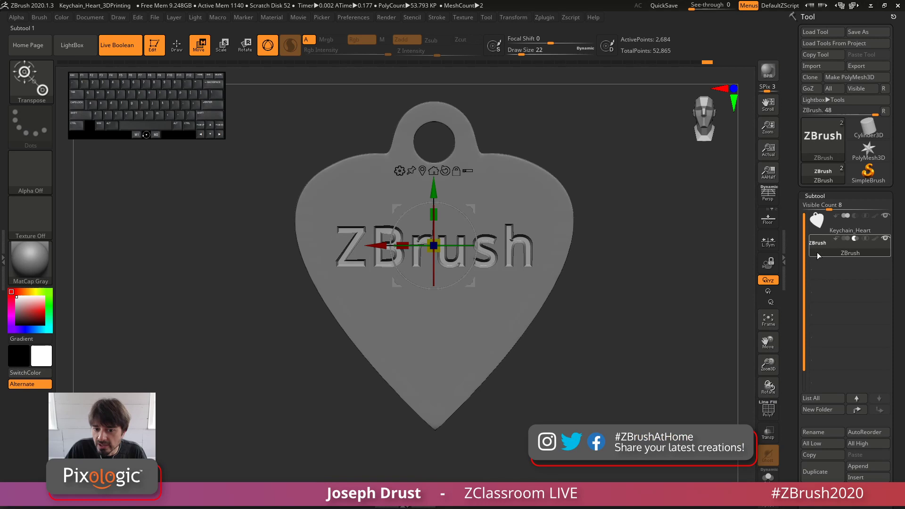
# Step: Nudge the engraved ZBrush text along Z in the heart's front face and raise it slightly along Y
pyautogui.press('f')
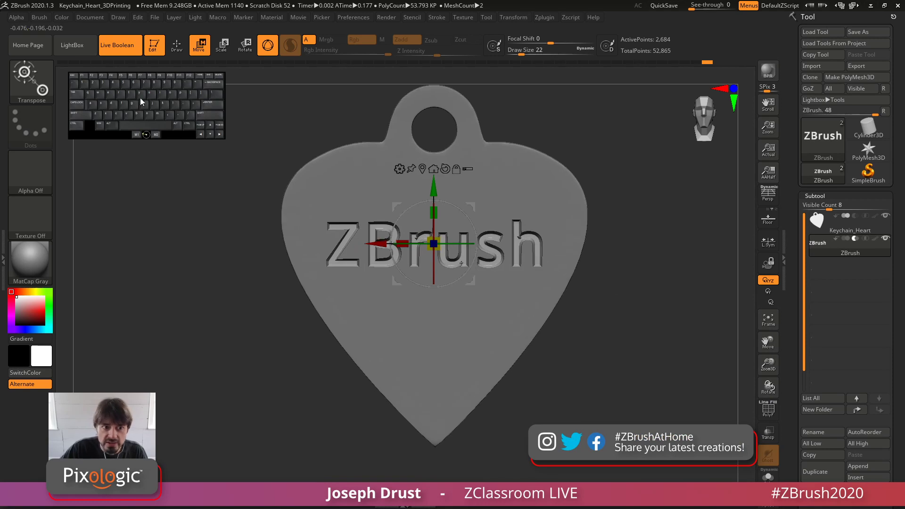
pyautogui.click(182, 53)
pyautogui.moveTo(666, 334)
pyautogui.keyDown('alt'); pyautogui.mouseDown()
pyautogui.moveTo(687, 295)
pyautogui.moveTo(663, 323)
pyautogui.moveTo(637, 269)
pyautogui.moveTo(644, 265)
pyautogui.moveTo(638, 283)
pyautogui.mouseUp(); pyautogui.keyUp('alt')
pyautogui.press('w')
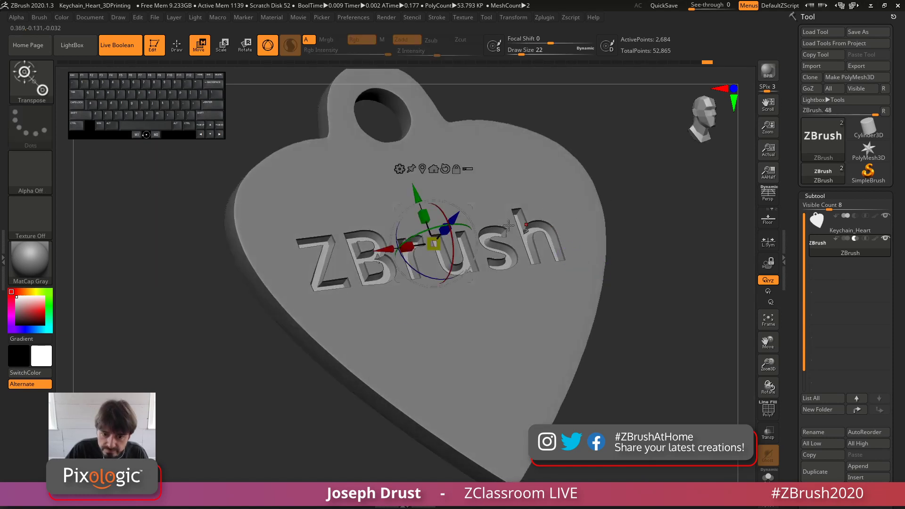
pyautogui.moveTo(454, 215); pyautogui.dragTo(455, 211)
pyautogui.moveTo(702, 316)
pyautogui.keyDown('shift'); pyautogui.mouseDown()
pyautogui.moveTo(714, 329)
pyautogui.moveTo(716, 309)
pyautogui.moveTo(696, 319)
pyautogui.mouseUp(); pyautogui.keyUp('shift')
pyautogui.keyDown('alt'); pyautogui.moveTo(687, 315); pyautogui.dragTo(650, 345); pyautogui.keyUp('alt')
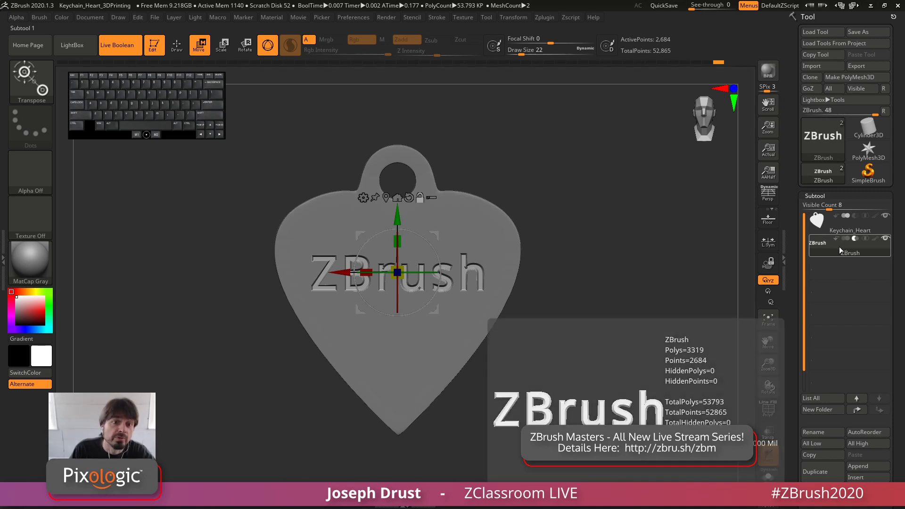
pyautogui.moveTo(397, 231)
pyautogui.mouseDown()
pyautogui.moveTo(398, 332)
pyautogui.moveTo(398, 199)
pyautogui.moveTo(398, 227)
pyautogui.moveTo(397, 216)
pyautogui.mouseUp()
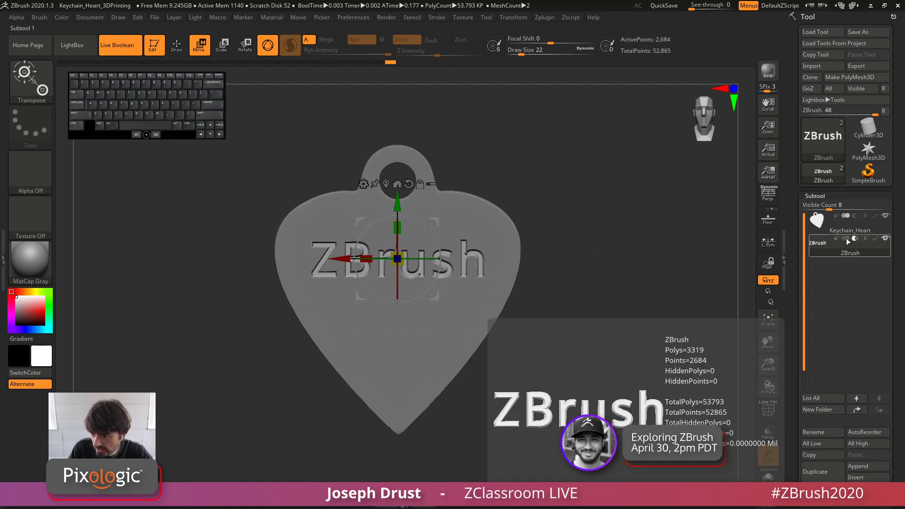
# Step: Switch the text subtool to additive and shift it back along Z so it passes through the whole plate
pyautogui.moveTo(565, 280)
pyautogui.mouseDown()
pyautogui.moveTo(573, 252)
pyautogui.moveTo(566, 245)
pyautogui.moveTo(559, 276)
pyautogui.mouseUp()
pyautogui.moveTo(453, 259); pyautogui.dragTo(431, 221)
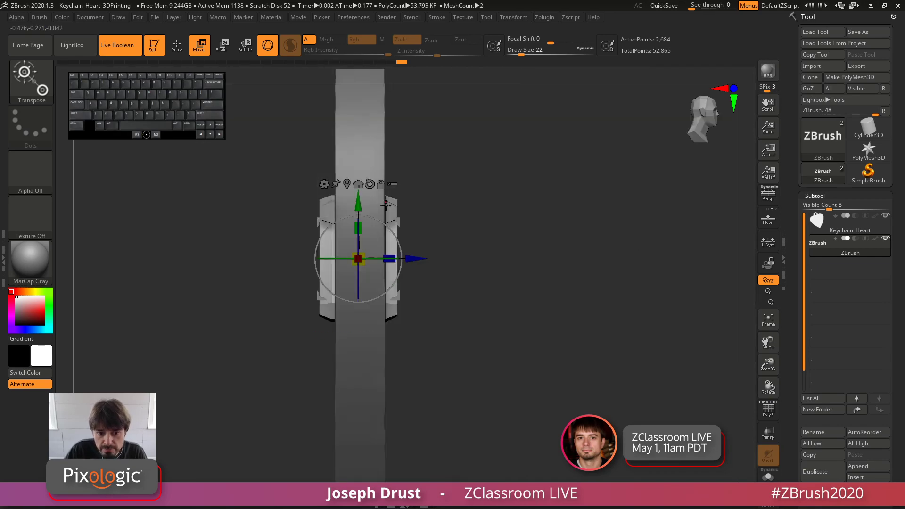
pyautogui.moveTo(462, 194); pyautogui.dragTo(531, 197)
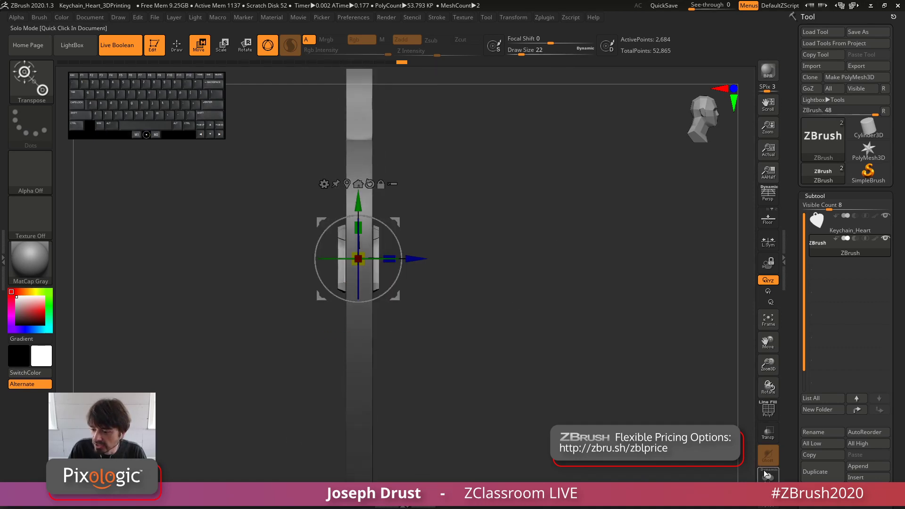
# Step: Mask the front half of the ZBrush text from the side view, checking it in solo mode
pyautogui.press('q')
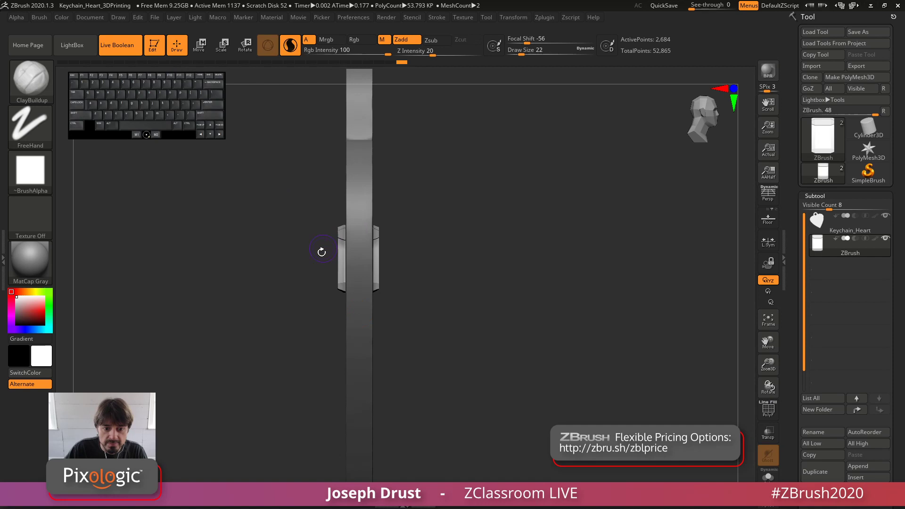
pyautogui.keyDown('ctrl'); pyautogui.moveTo(307, 183); pyautogui.dragTo(357, 367); pyautogui.keyUp('ctrl')
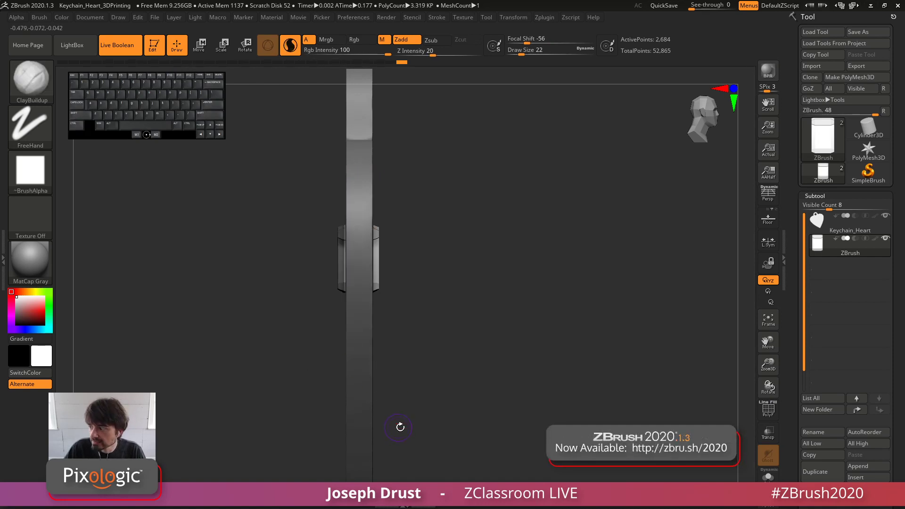
pyautogui.keyDown('ctrl'); pyautogui.moveTo(436, 234); pyautogui.dragTo(406, 251); pyautogui.keyUp('ctrl')
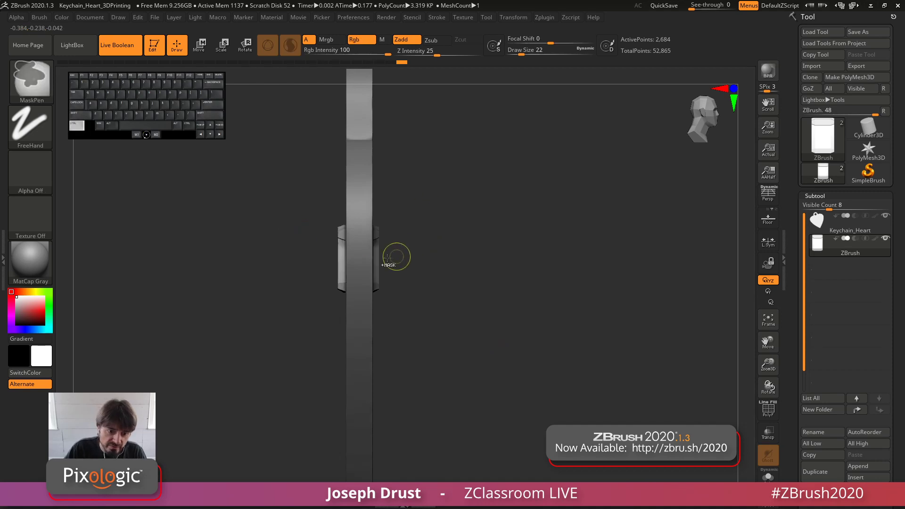
pyautogui.click(769, 477)
pyautogui.click(769, 477)
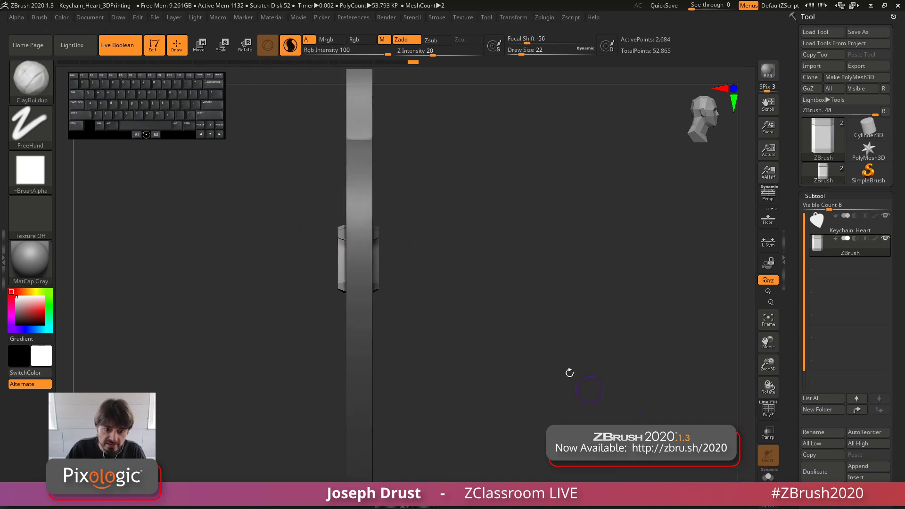
# Step: Move the unmasked back half of the letters forward along Z into the plate and clear the mask
pyautogui.press('w')
pyautogui.moveTo(412, 259); pyautogui.dragTo(415, 260)
pyautogui.press('q')
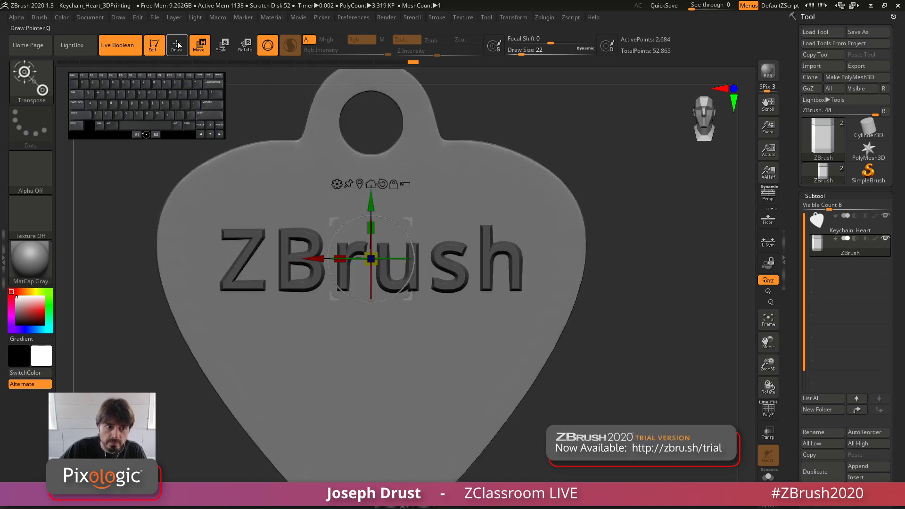
pyautogui.press('b')
pyautogui.press('c')
pyautogui.press('b')
pyautogui.press('f')
pyautogui.moveTo(657, 304); pyautogui.dragTo(601, 282)
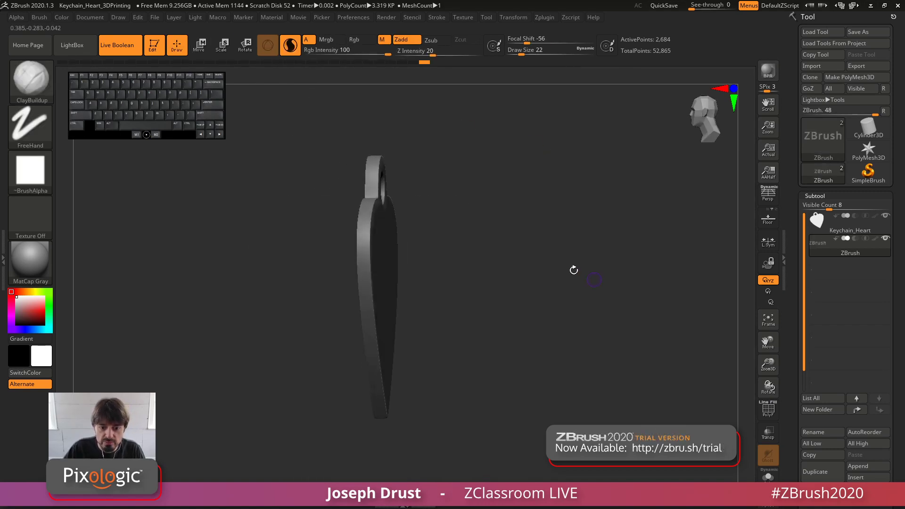
pyautogui.moveTo(576, 224)
pyautogui.keyDown('shift'); pyautogui.mouseDown()
pyautogui.moveTo(620, 223)
pyautogui.moveTo(612, 259)
pyautogui.mouseUp(); pyautogui.keyUp('shift')
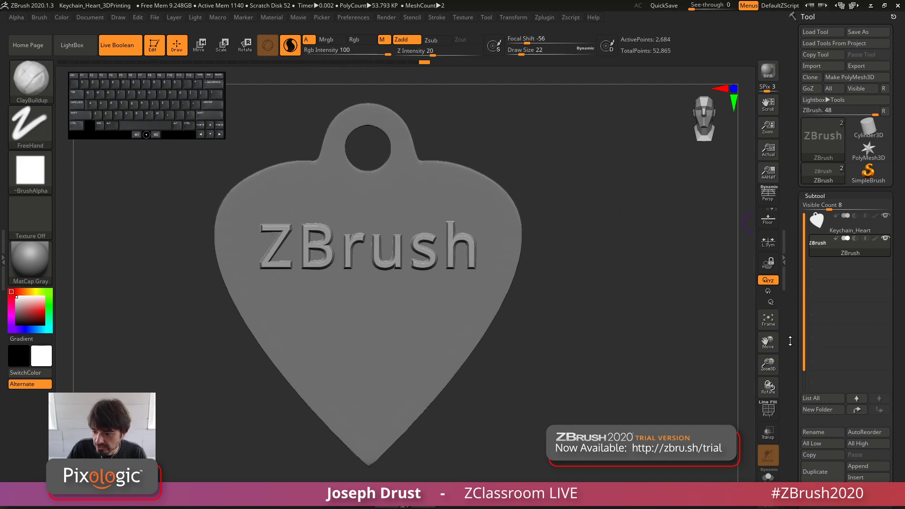
# Step: Select the Keychain_Heart subtool and generate a Boolean mesh of the heart and text with DSDiv enabled
pyautogui.click(844, 221)
pyautogui.scroll(-3, 831, 407)
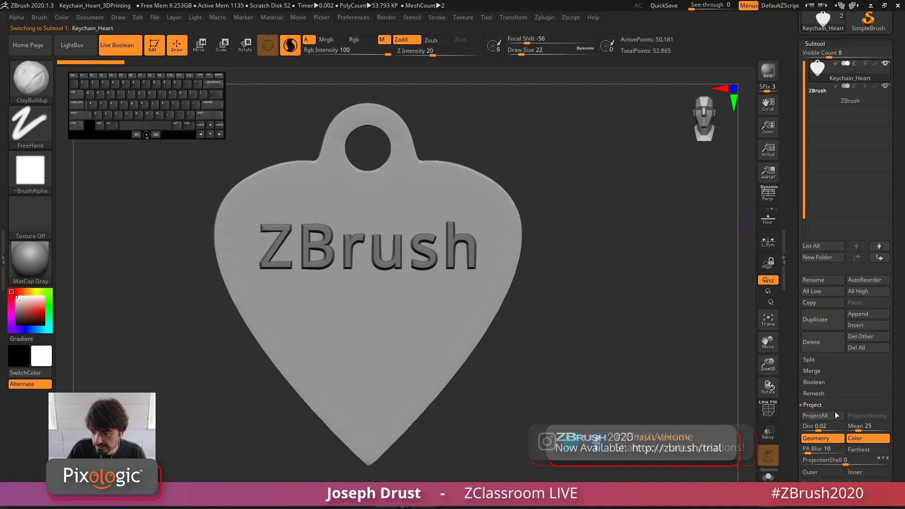
pyautogui.scroll(-1, 828, 391)
pyautogui.click(823, 368)
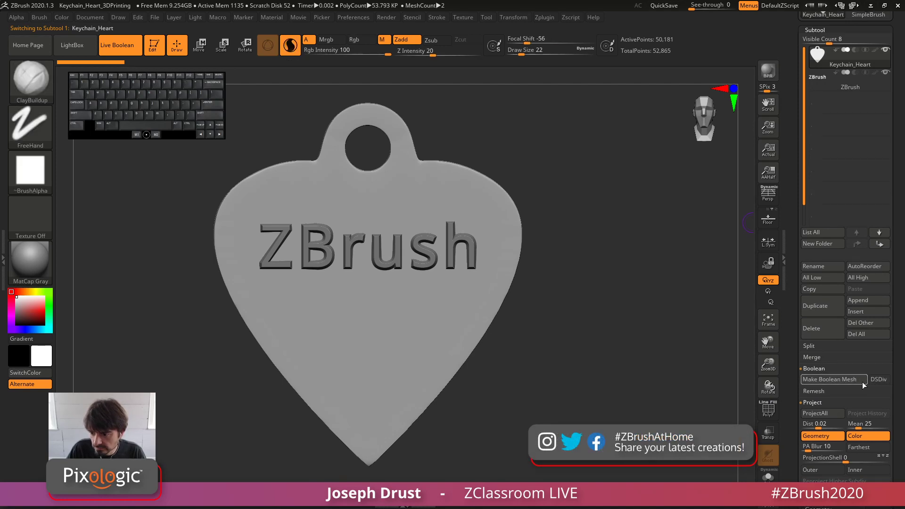
pyautogui.click(848, 378)
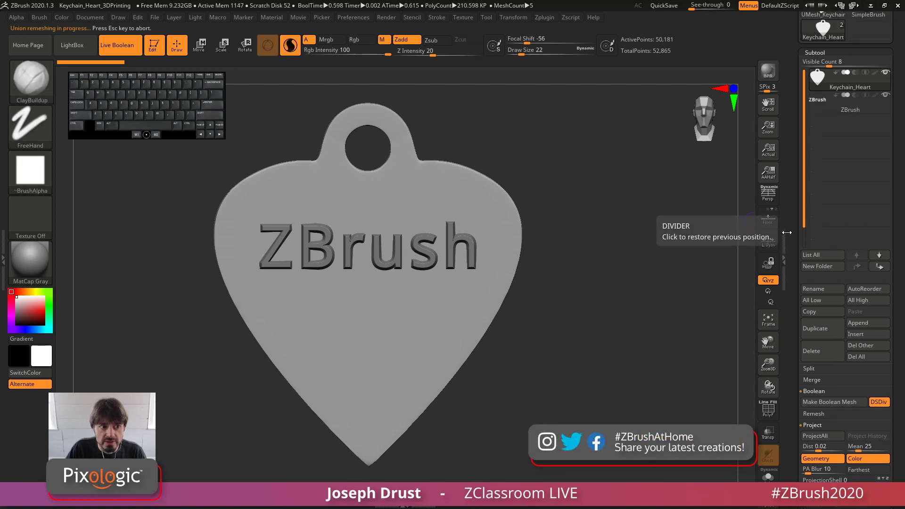
pyautogui.scroll(10, 848, 201)
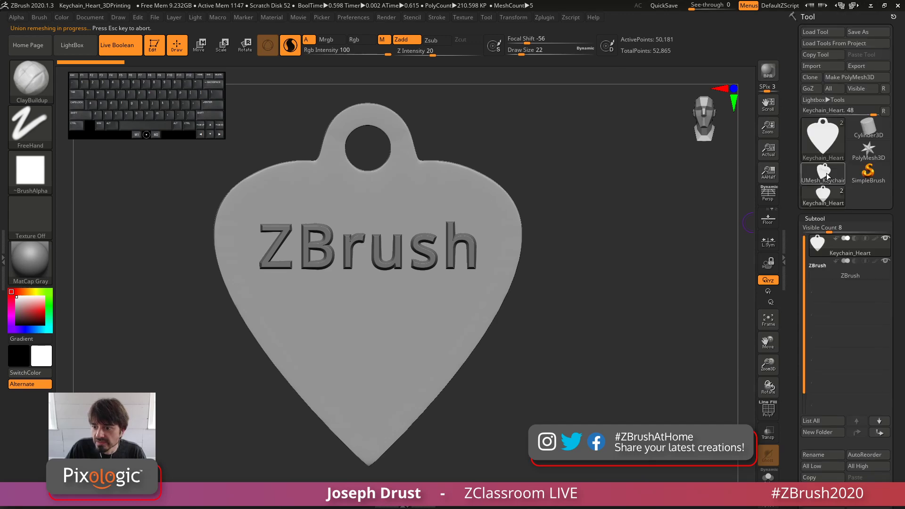
# Step: Open the generated UMesh_Keychain_Heart tool and inspect the raised letters from several angles
pyautogui.click(827, 174)
pyautogui.moveTo(639, 305); pyautogui.dragTo(565, 281)
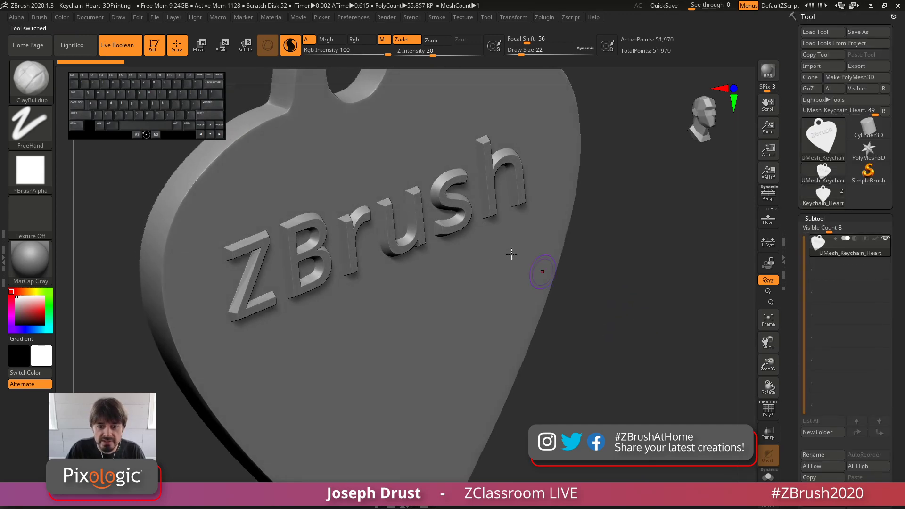
pyautogui.keyDown('shift'); pyautogui.moveTo(657, 308); pyautogui.dragTo(695, 278); pyautogui.keyUp('shift')
pyautogui.press('f')
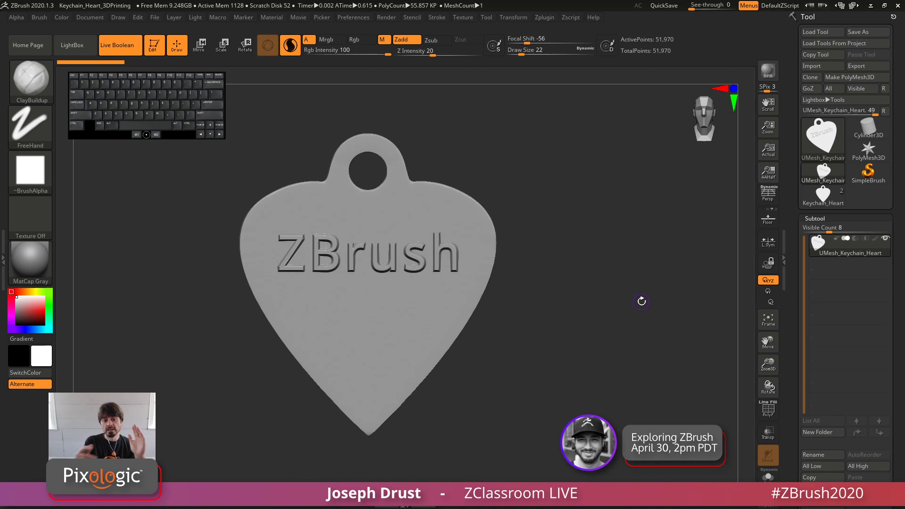
pyautogui.moveTo(642, 302); pyautogui.dragTo(651, 237)
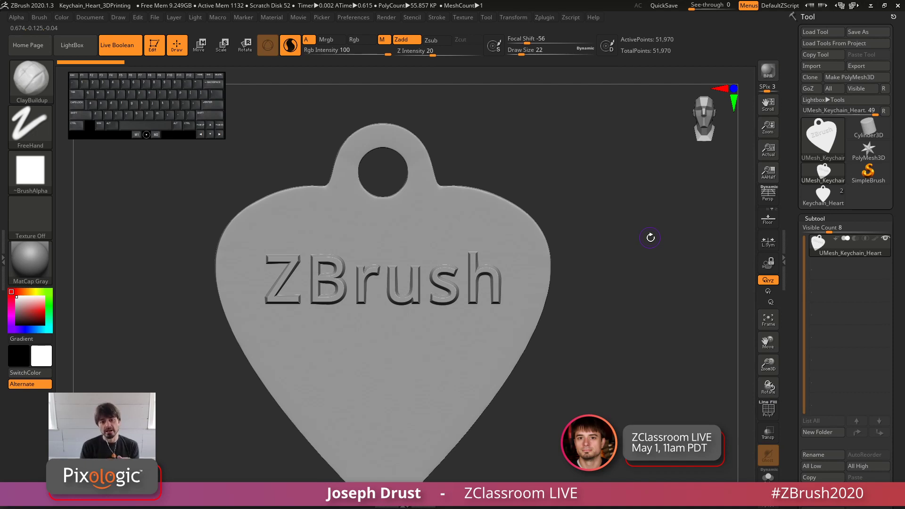
pyautogui.moveTo(651, 237)
pyautogui.mouseDown()
pyautogui.moveTo(632, 262)
pyautogui.moveTo(562, 279)
pyautogui.mouseUp()
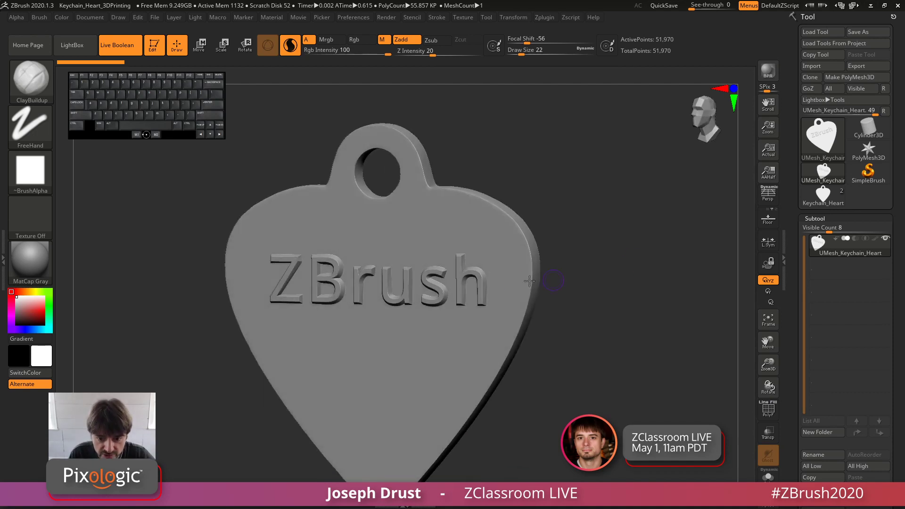
pyautogui.press('shift')
pyautogui.moveTo(491, 287)
pyautogui.keyDown('shift'); pyautogui.mouseDown()
pyautogui.moveTo(462, 257)
pyautogui.moveTo(455, 276)
pyautogui.moveTo(479, 303)
pyautogui.mouseUp(); pyautogui.keyUp('shift')
pyautogui.keyDown('shift'); pyautogui.moveTo(578, 176); pyautogui.dragTo(580, 182); pyautogui.keyUp('shift')
pyautogui.hotkey('ctrl', 'z')
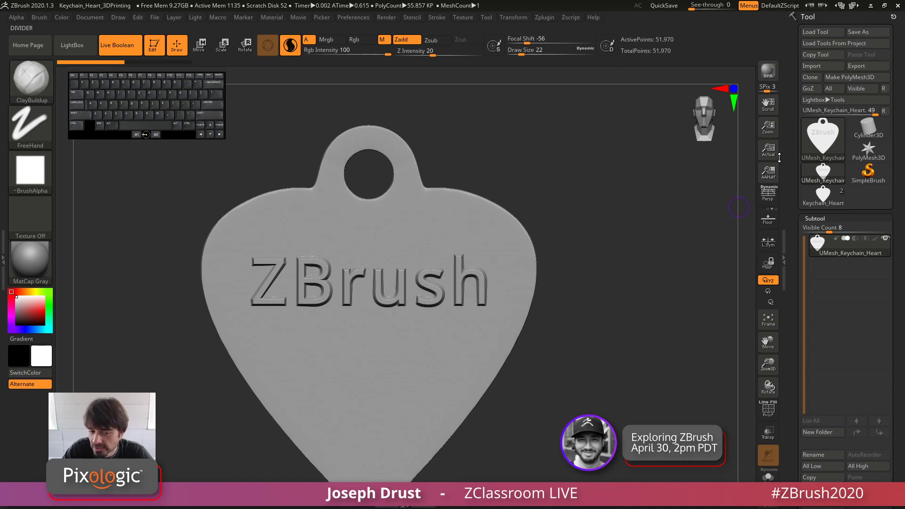
# Step: Look through the available fonts in the Text 3D & Vector Shapes plugin
pyautogui.moveTo(36, 168)
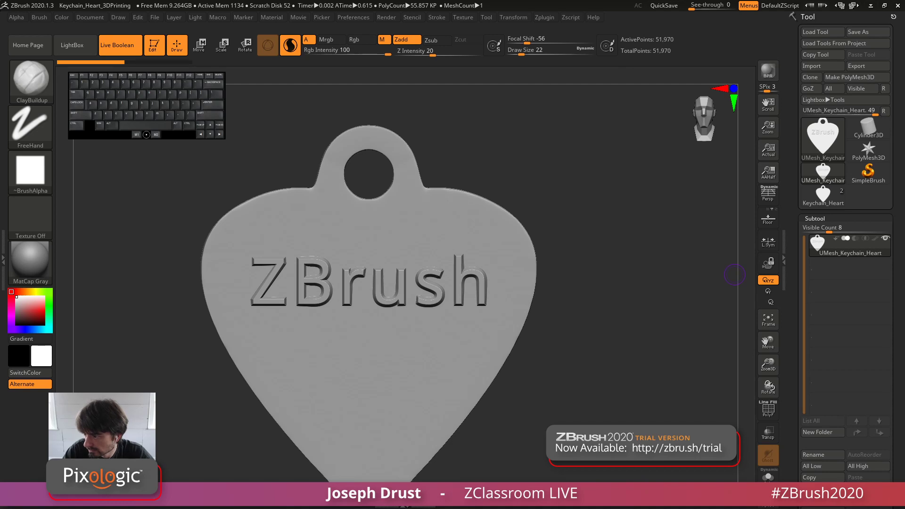
pyautogui.click(545, 17)
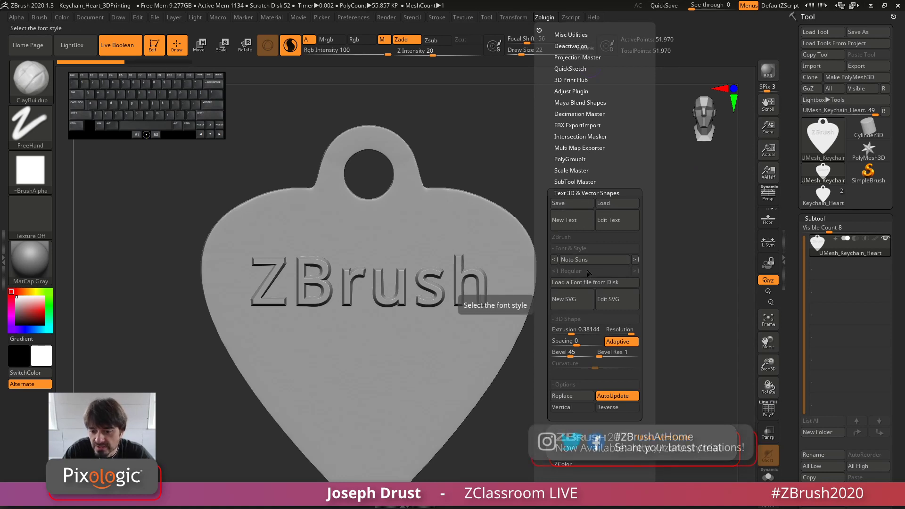
pyautogui.click(596, 261)
pyautogui.moveTo(644, 287); pyautogui.dragTo(669, 278)
pyautogui.click(664, 274)
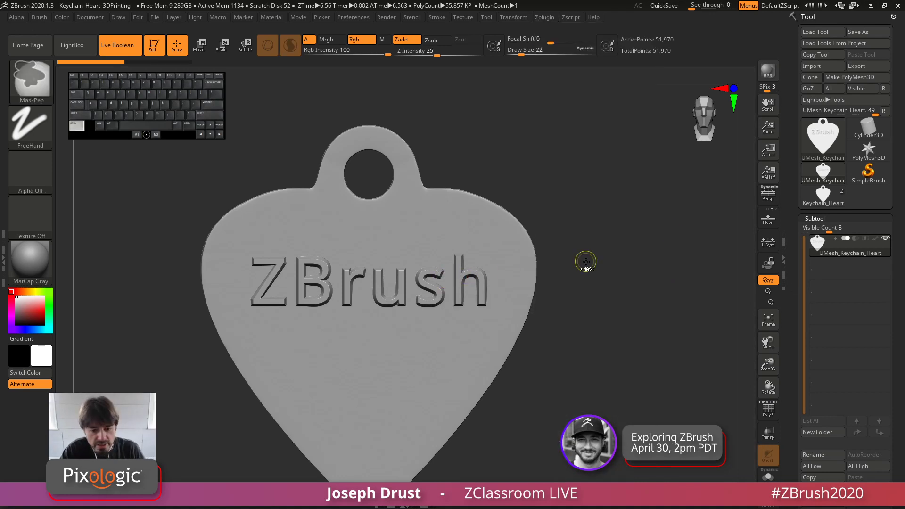
# Step: Return to the Keychain_Heart tool, select its ZBrush text subtool and undo the text's last two edits
pyautogui.click(823, 196)
pyautogui.click(829, 267)
pyautogui.hotkey('ctrl', 'z')
pyautogui.hotkey('ctrl', 'z')
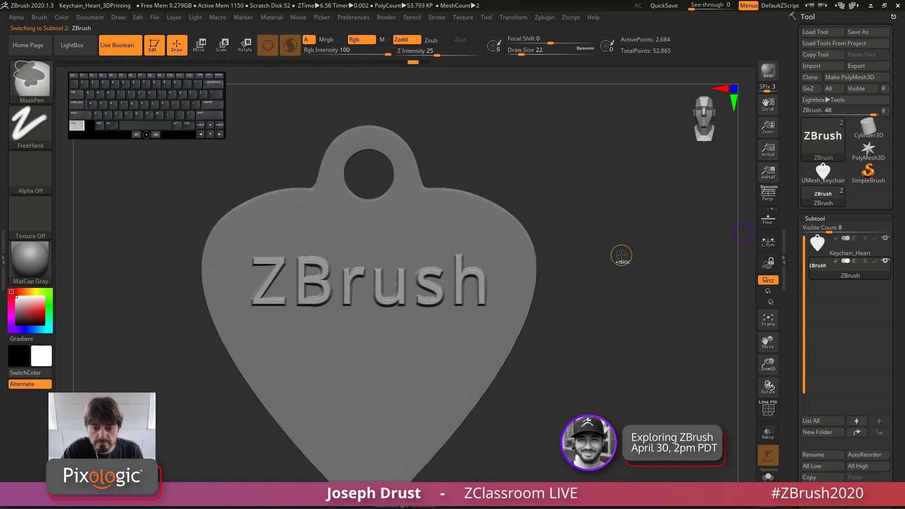
pyautogui.click(769, 477)
pyautogui.click(768, 477)
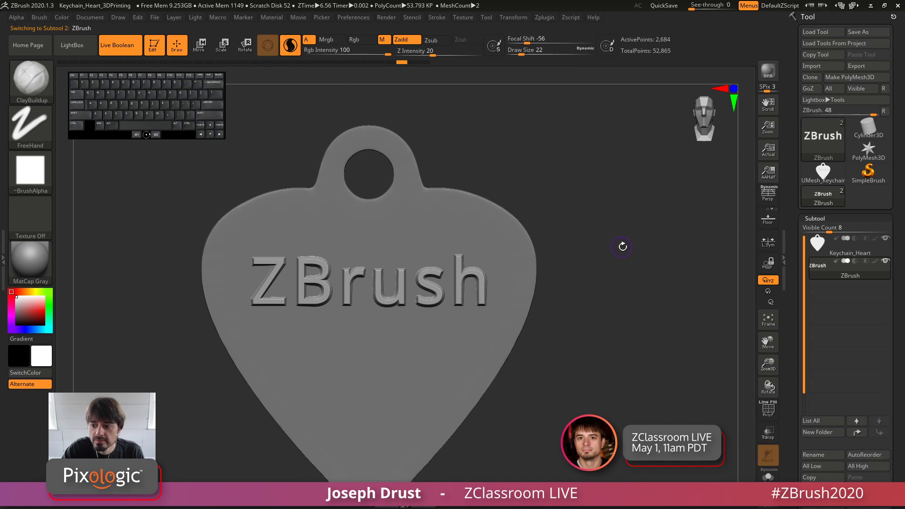
# Step: Apply the Bend Arc deformer to the ZBrush text and curve it into a gentle upward arch
pyautogui.click(199, 44)
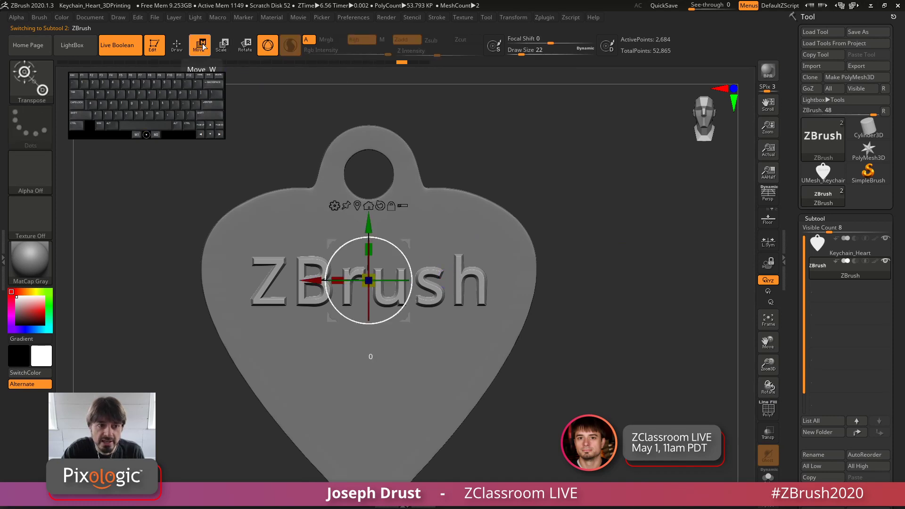
pyautogui.click(335, 206)
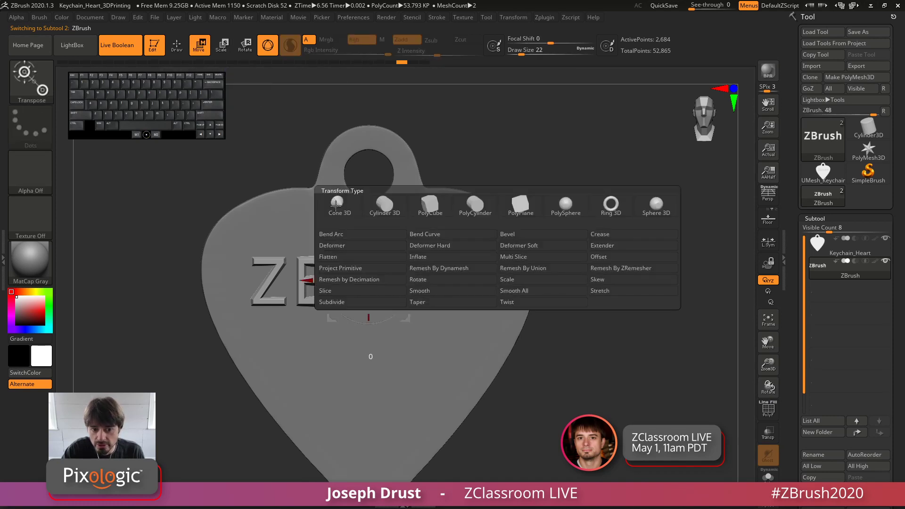
pyautogui.click(335, 206)
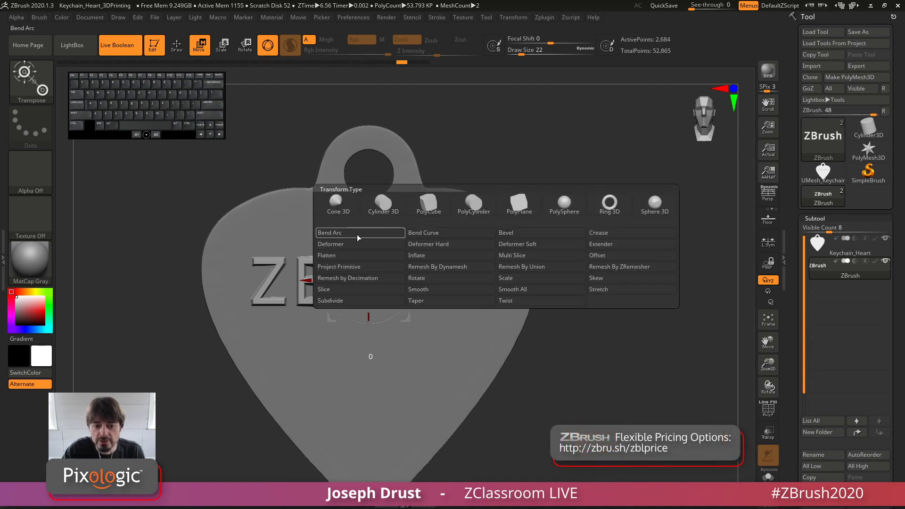
pyautogui.click(358, 233)
pyautogui.moveTo(369, 260); pyautogui.dragTo(345, 302)
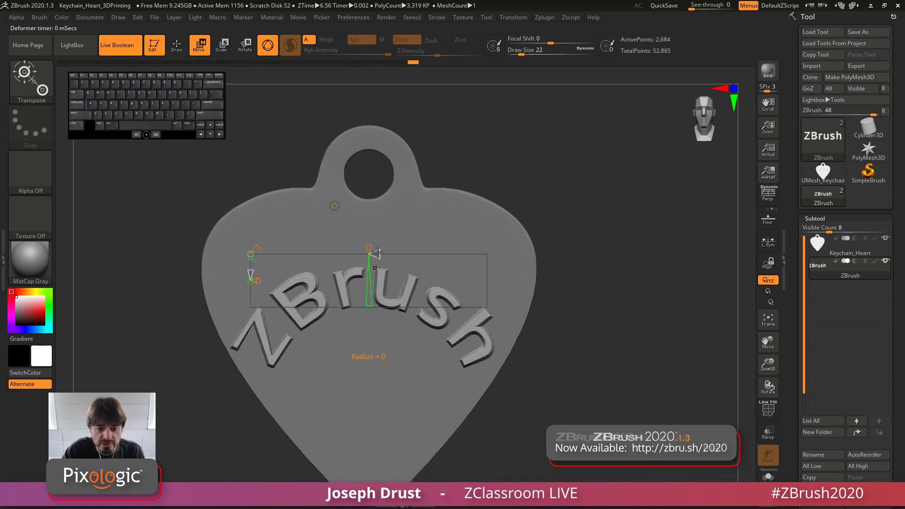
pyautogui.moveTo(379, 253); pyautogui.dragTo(368, 277)
pyautogui.hotkey('ctrl', 'z')
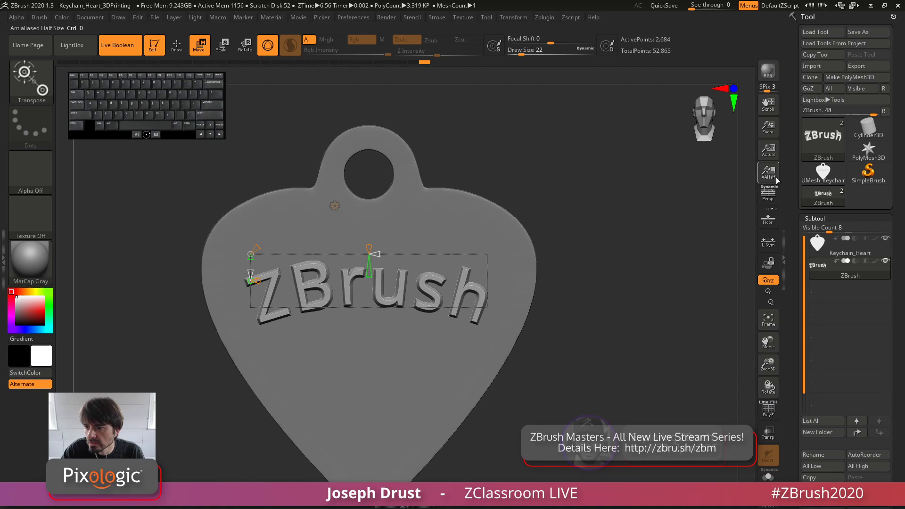
# Step: Switch to the merged UMesh_Keychain_Heart tool and add surface noise with a Noise Scale of about 15.1
pyautogui.press('f')
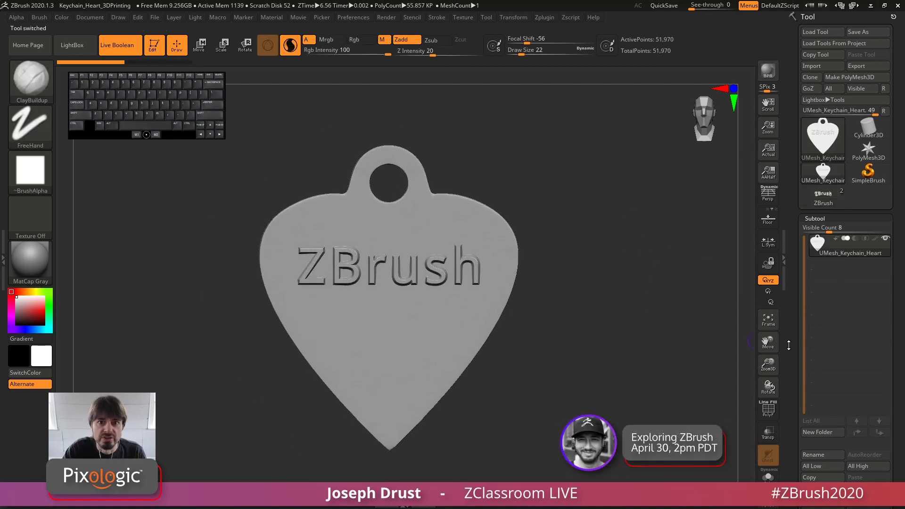
pyautogui.scroll(-10, 842, 234)
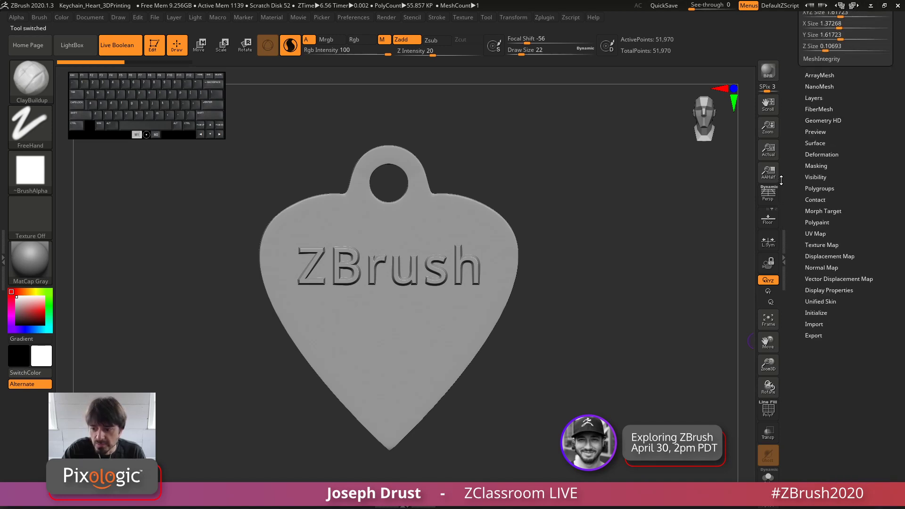
pyautogui.press('shift')
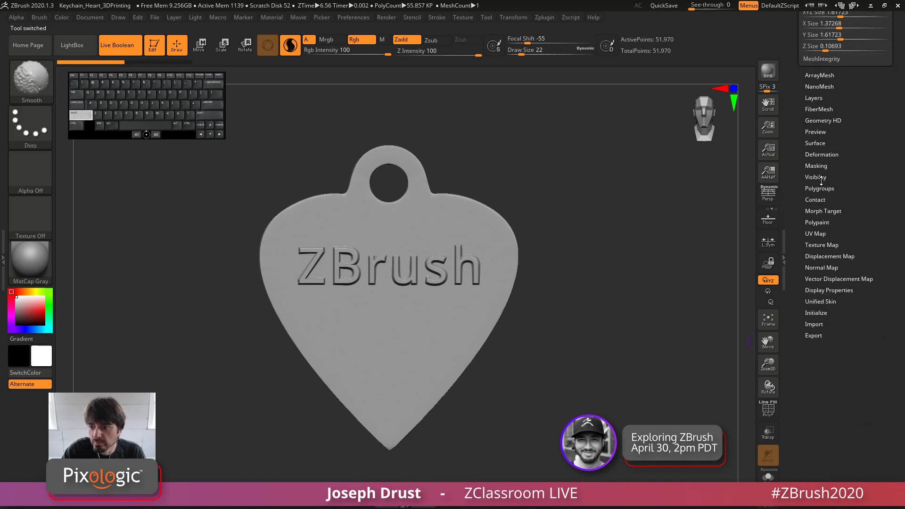
pyautogui.click(815, 143)
pyautogui.click(811, 175)
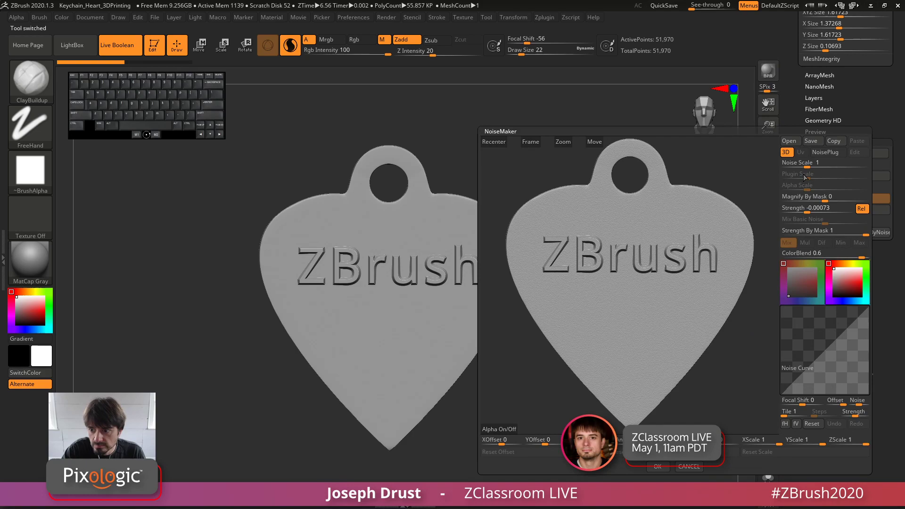
pyautogui.moveTo(806, 164); pyautogui.dragTo(824, 163)
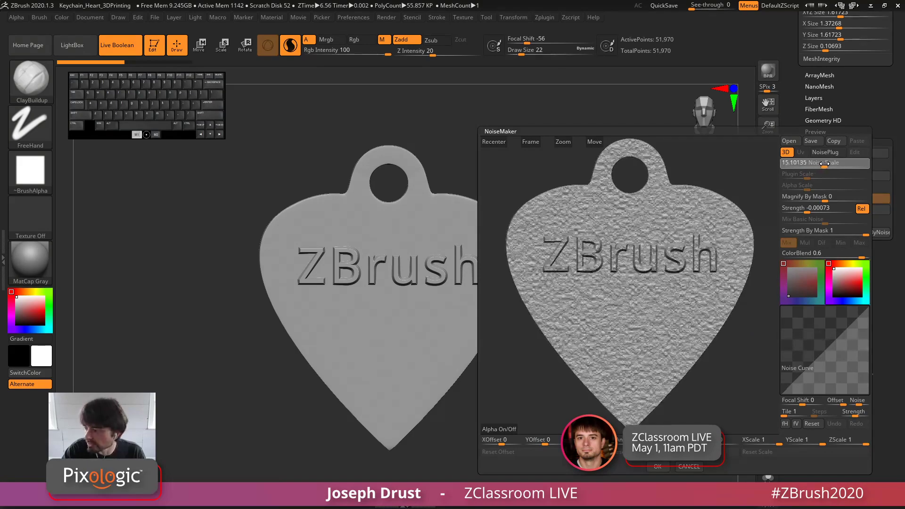
pyautogui.click(658, 466)
# Step: Mask the raised ZBrush letters from a side view of the keychain and invert the mask
pyautogui.moveTo(618, 301); pyautogui.dragTo(529, 297)
pyautogui.moveTo(433, 238)
pyautogui.keyDown('ctrl'); pyautogui.mouseDown()
pyautogui.moveTo(477, 458)
pyautogui.moveTo(477, 424)
pyautogui.mouseUp(); pyautogui.keyUp('ctrl')
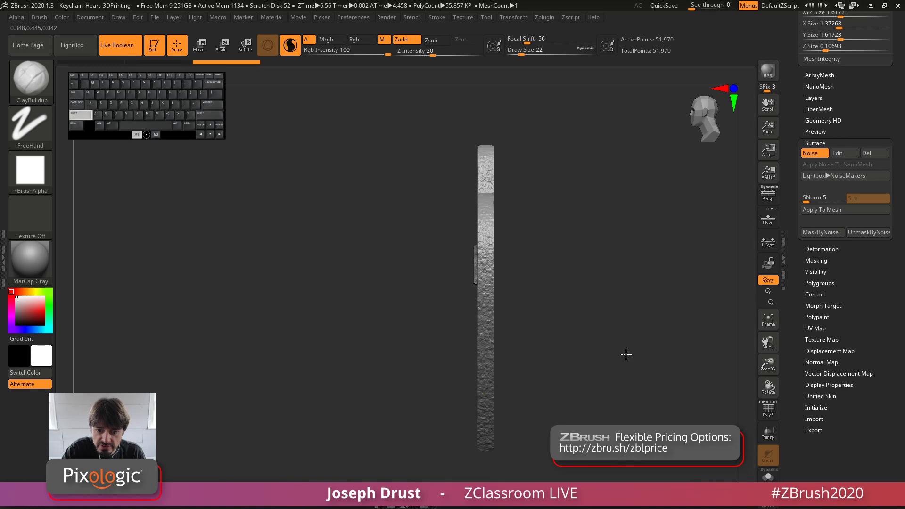
pyautogui.keyDown('shift'); pyautogui.moveTo(622, 355); pyautogui.dragTo(627, 302); pyautogui.keyUp('shift')
pyautogui.moveTo(620, 227)
pyautogui.keyDown('alt'); pyautogui.mouseDown()
pyautogui.moveTo(627, 306)
pyautogui.moveTo(628, 258)
pyautogui.mouseUp(); pyautogui.keyUp('alt')
pyautogui.keyDown('ctrl'); pyautogui.click(628, 302); pyautogui.keyUp('ctrl')
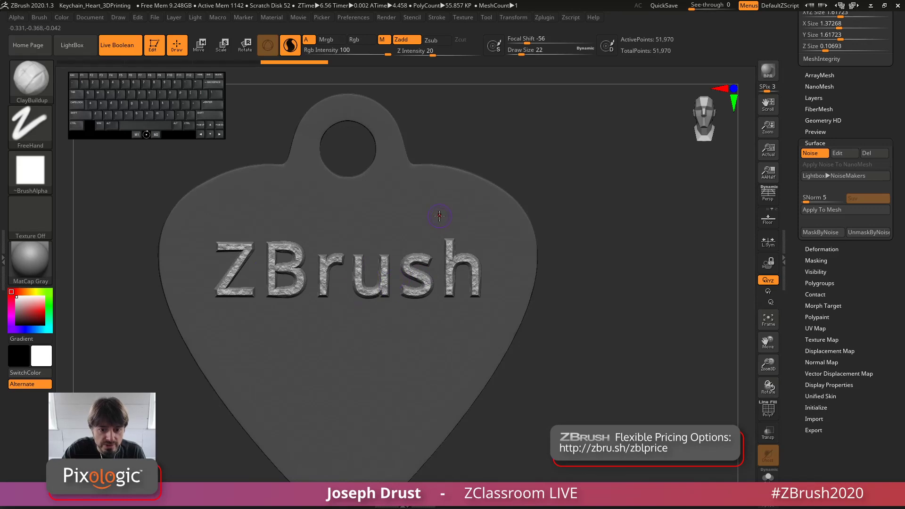
# Step: Load a woven fabric preset from the NoiseMaker library onto the keychain's body, keeping the raised letters masked
pyautogui.click(827, 177)
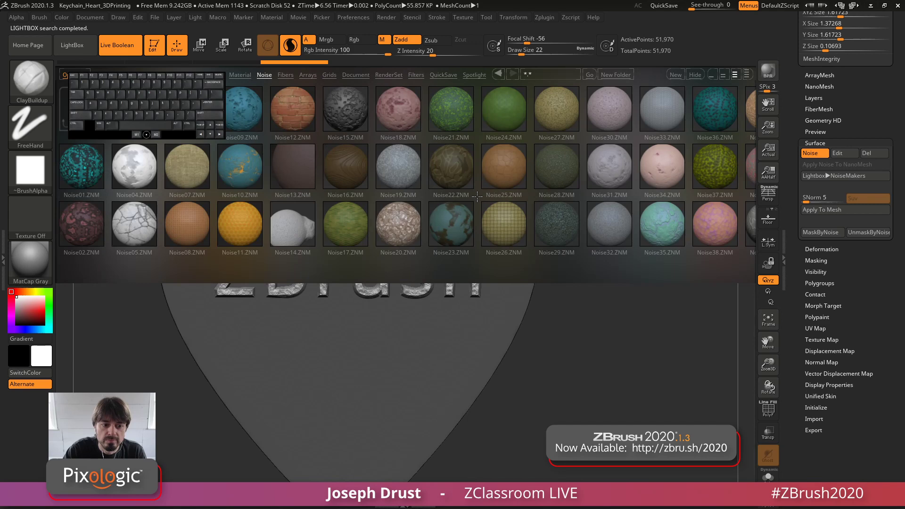
pyautogui.scroll(-5, 477, 198)
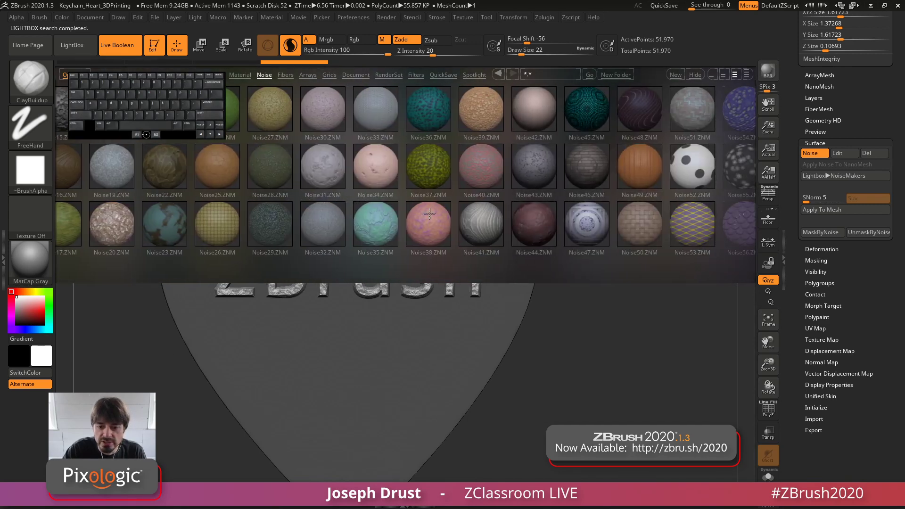
pyautogui.scroll(3, 623, 190)
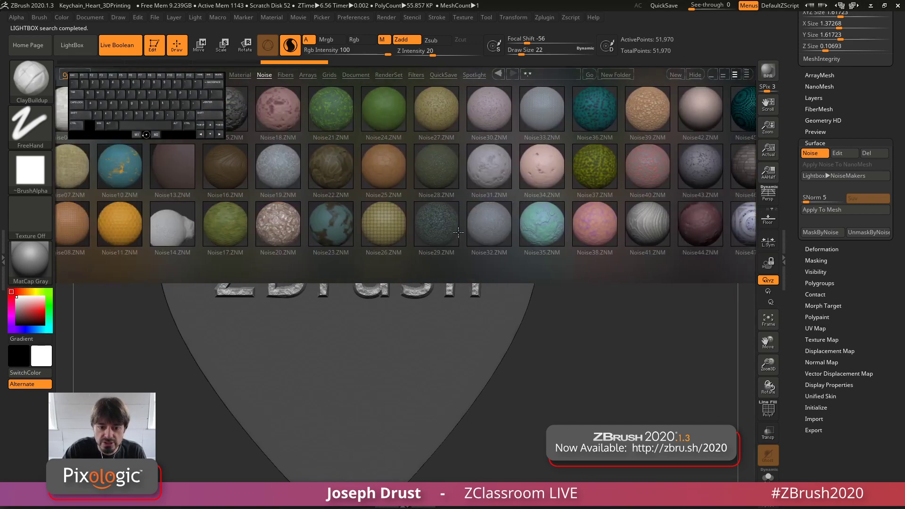
pyautogui.scroll(1, 479, 227)
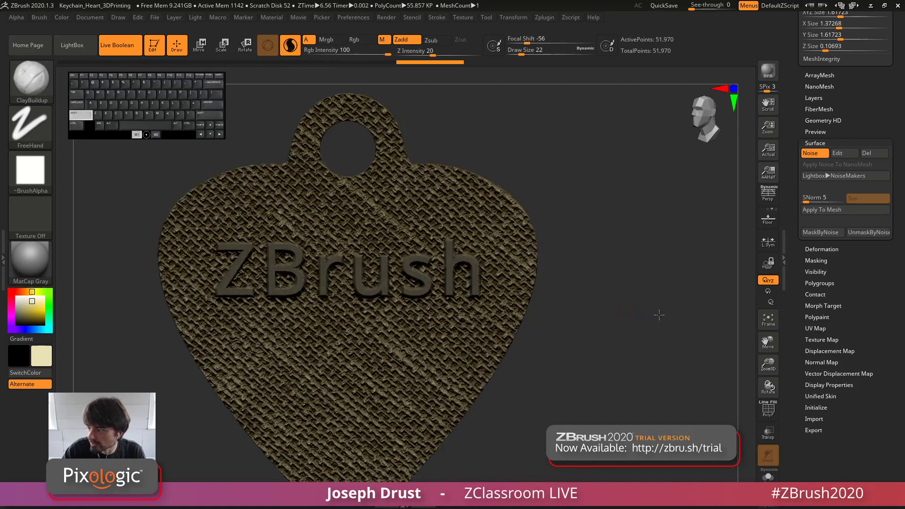
# Step: Remove the brown tint from the woven surface noise by setting its ColorBlend to 0
pyautogui.press('f')
pyautogui.click(846, 153)
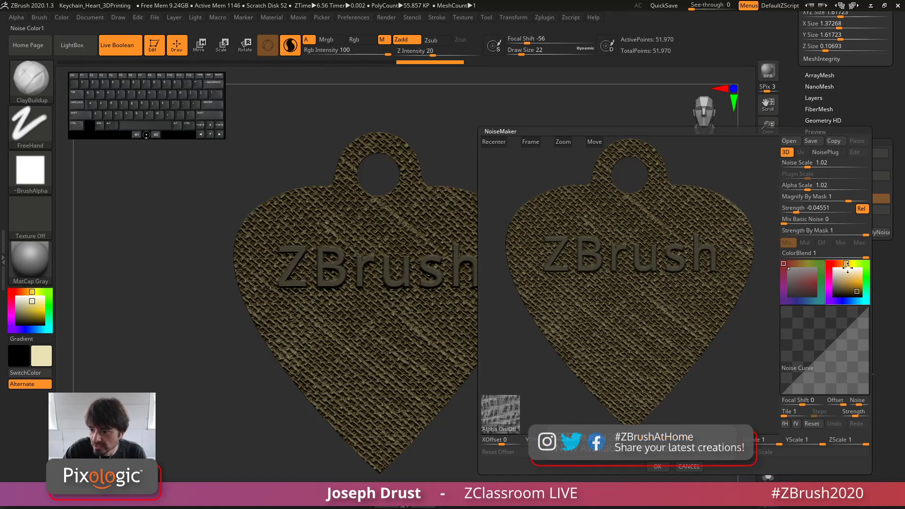
pyautogui.click(829, 259)
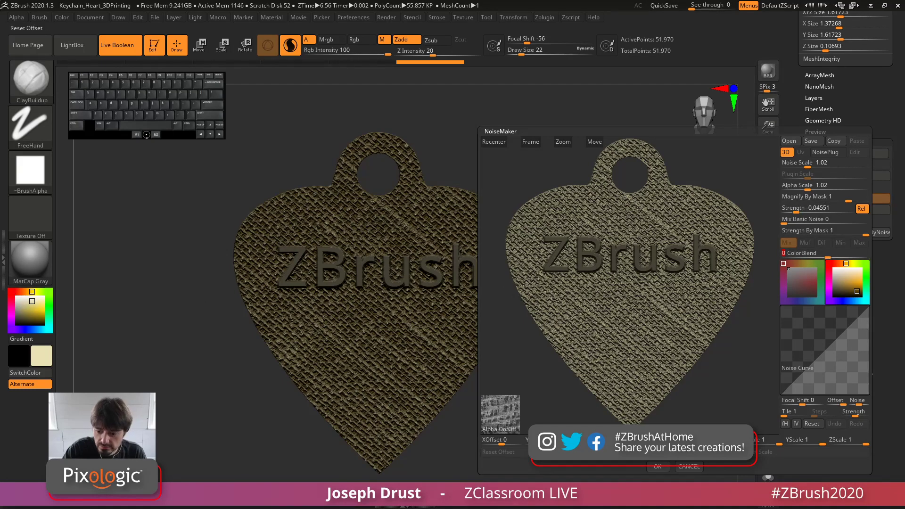
pyautogui.click(657, 466)
pyautogui.moveTo(20, 301); pyautogui.dragTo(16, 297)
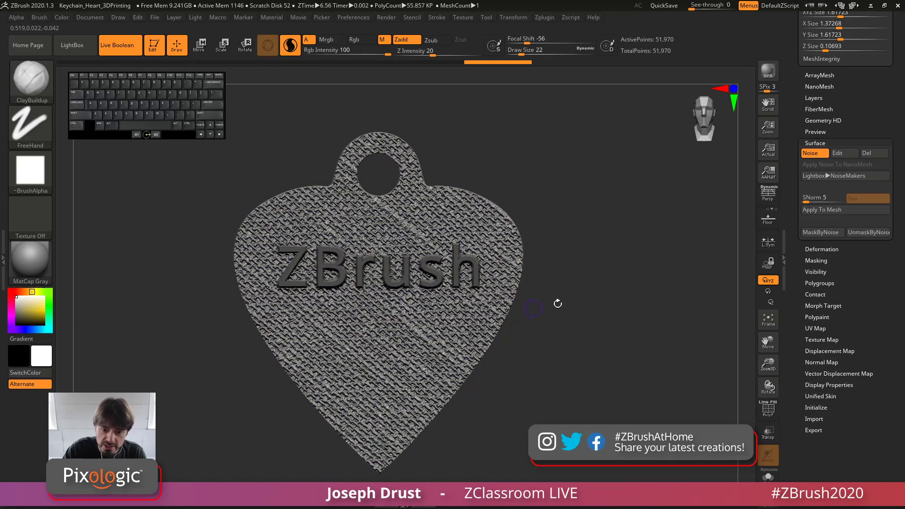
# Step: Refine the woven noise with Strength -0.01202, Noise Scale 2.71127 and Alpha Scale 0.5294
pyautogui.click(846, 154)
pyautogui.moveTo(796, 211); pyautogui.dragTo(803, 186)
pyautogui.moveTo(808, 164); pyautogui.dragTo(813, 166)
pyautogui.moveTo(804, 186); pyautogui.dragTo(805, 187)
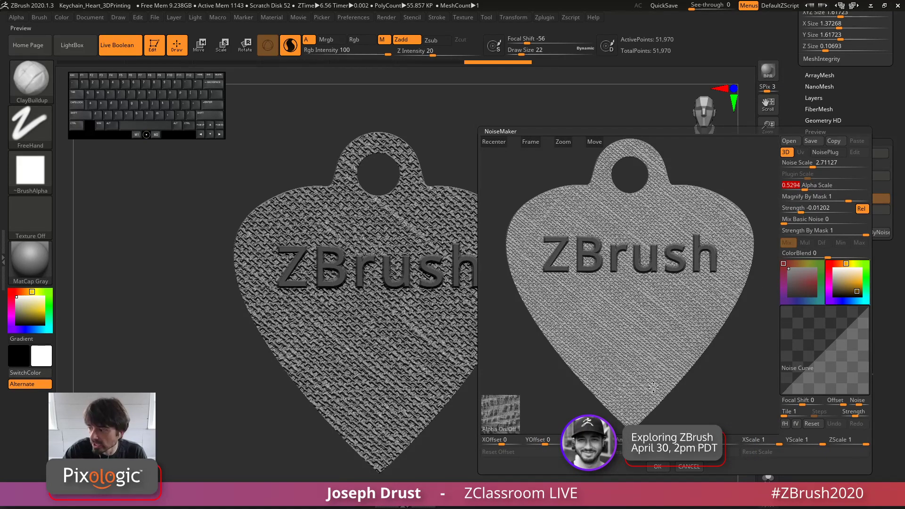
pyautogui.click(658, 466)
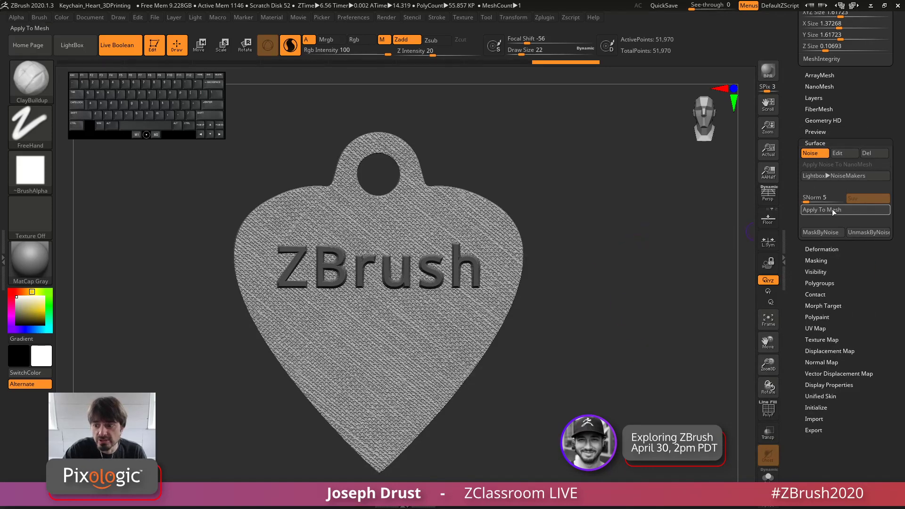
# Step: Toggle the surface noise off and on to compare the keychain with and without the weave
pyautogui.click(813, 155)
pyautogui.click(813, 156)
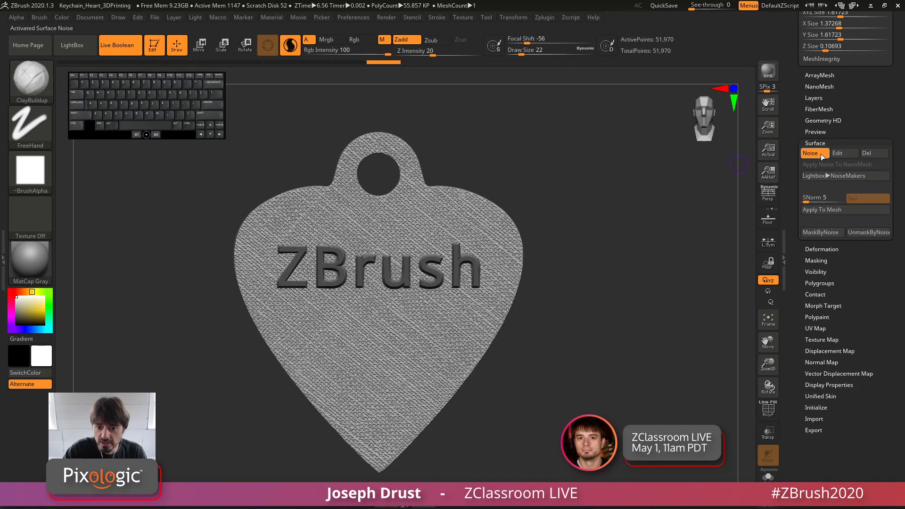
pyautogui.click(812, 154)
pyautogui.click(811, 153)
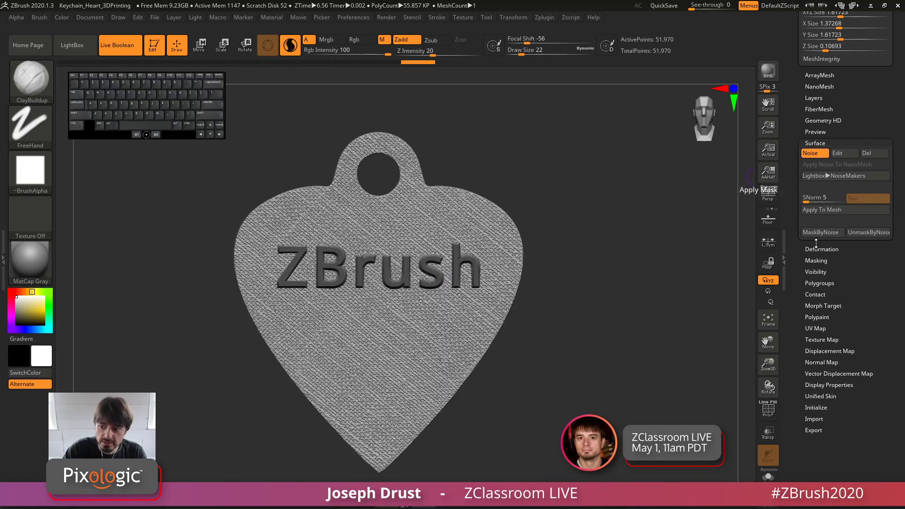
# Step: Try applying the surface noise to the keychain mesh, inspect the weave up close and undo it
pyautogui.click(813, 211)
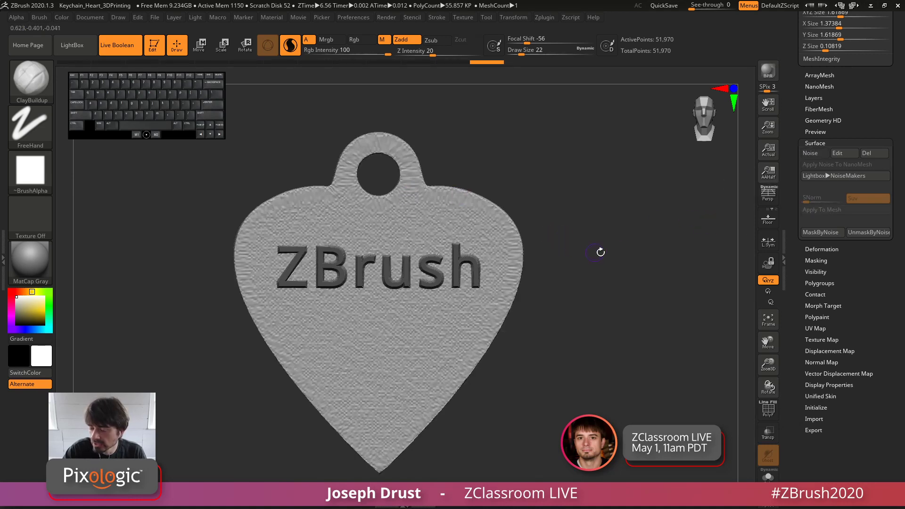
pyautogui.keyDown('alt'); pyautogui.moveTo(628, 234); pyautogui.dragTo(596, 250); pyautogui.keyUp('alt')
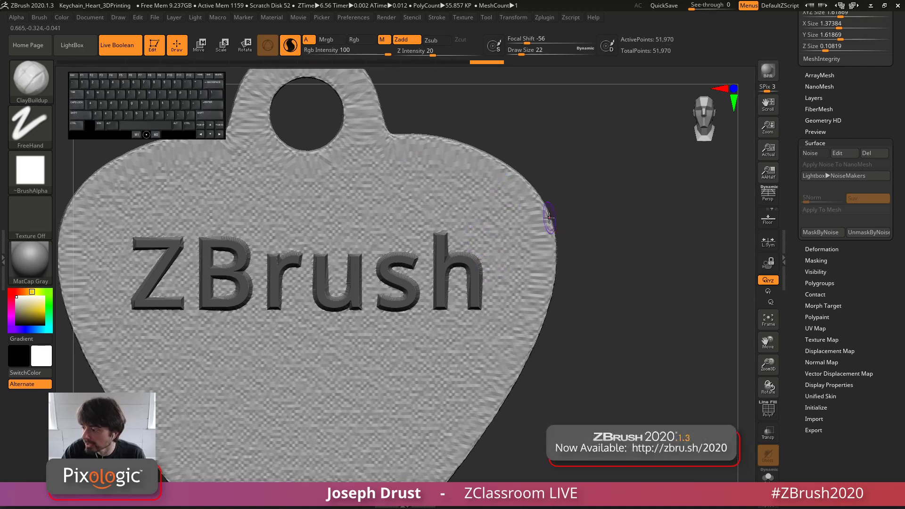
pyautogui.hotkey('ctrl', 'z')
pyautogui.keyDown('alt'); pyautogui.moveTo(631, 273); pyautogui.dragTo(630, 238); pyautogui.keyUp('alt')
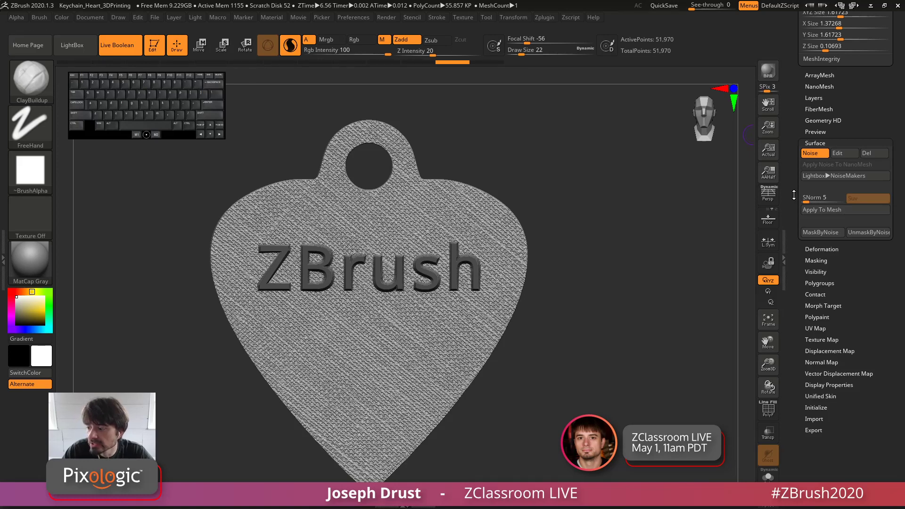
# Step: Return to the keychain tool with the separate ZBrush text subtool and copy the tool
pyautogui.moveTo(794, 195); pyautogui.dragTo(793, 236)
pyautogui.moveTo(790, 181); pyautogui.dragTo(791, 264)
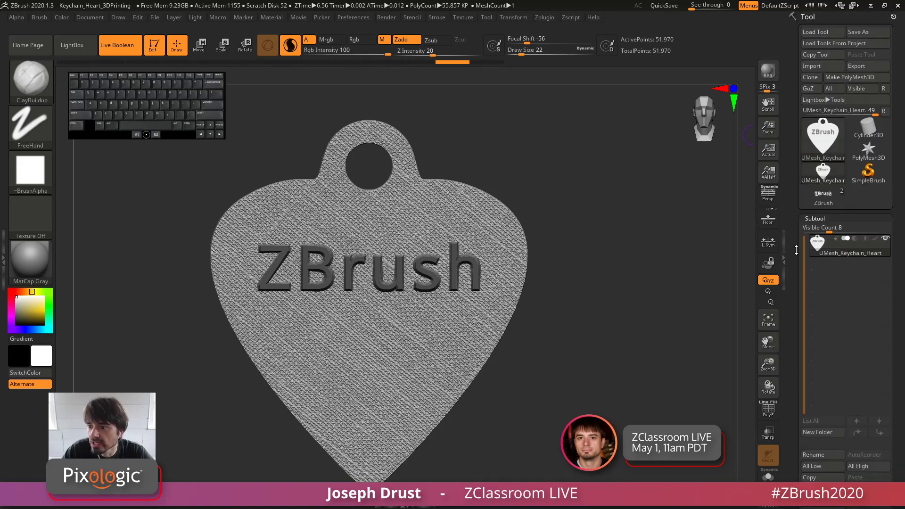
pyautogui.moveTo(821, 245)
pyautogui.click(827, 199)
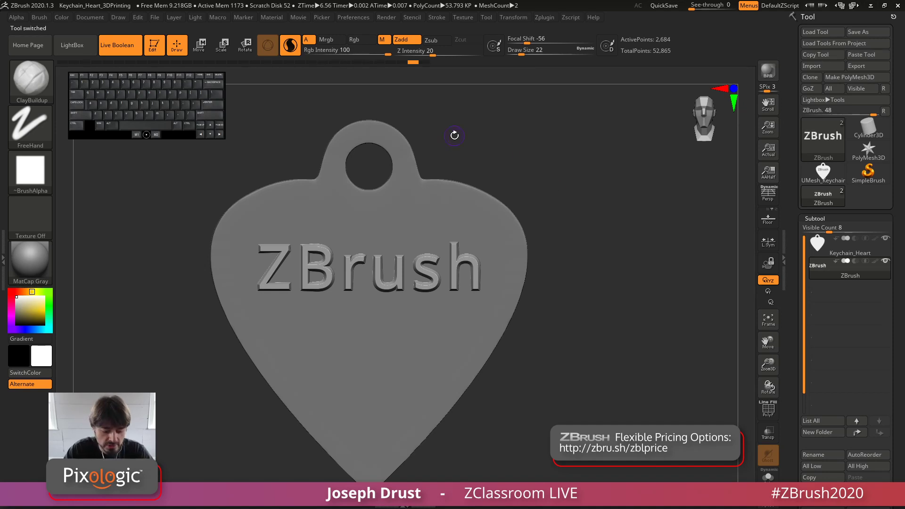
# Step: Open the Mug_wHandle_3DPrinting project from the 3D Printing project folder
pyautogui.press(',')
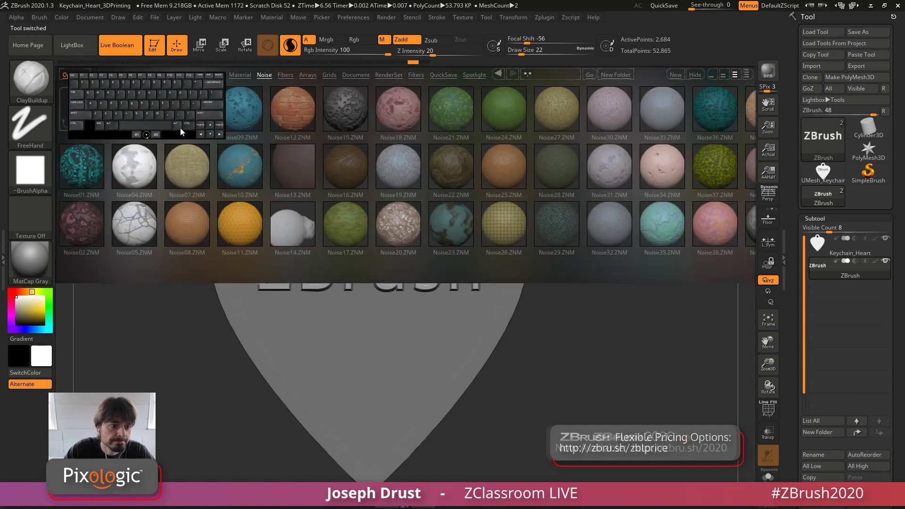
pyautogui.click(129, 75)
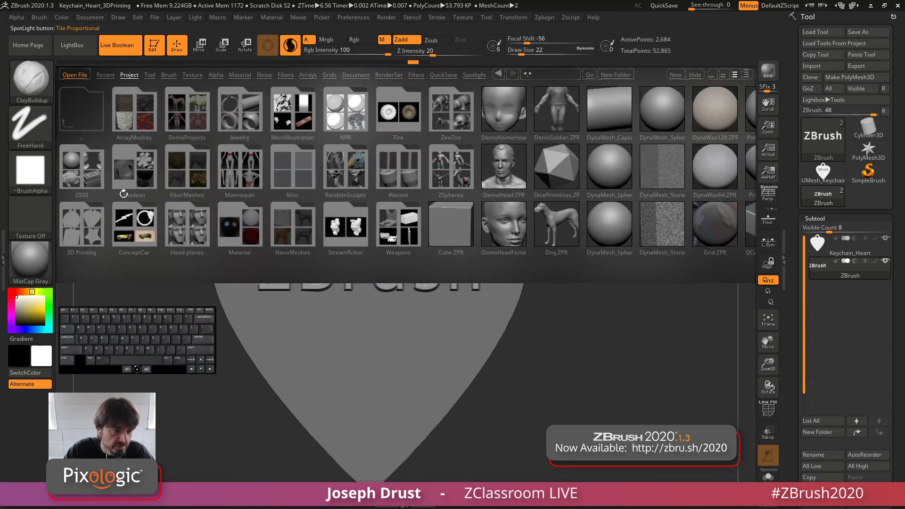
pyautogui.click(91, 238)
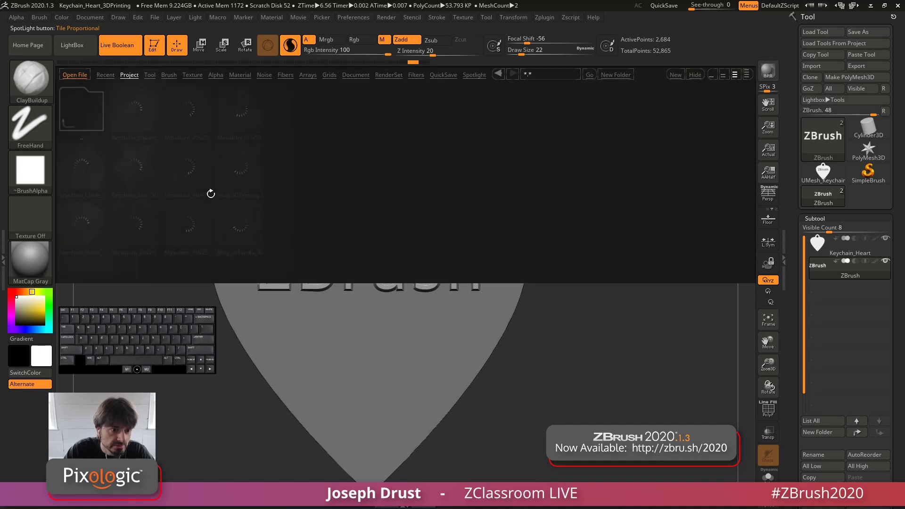
pyautogui.doubleClick(240, 223)
pyautogui.click(484, 281)
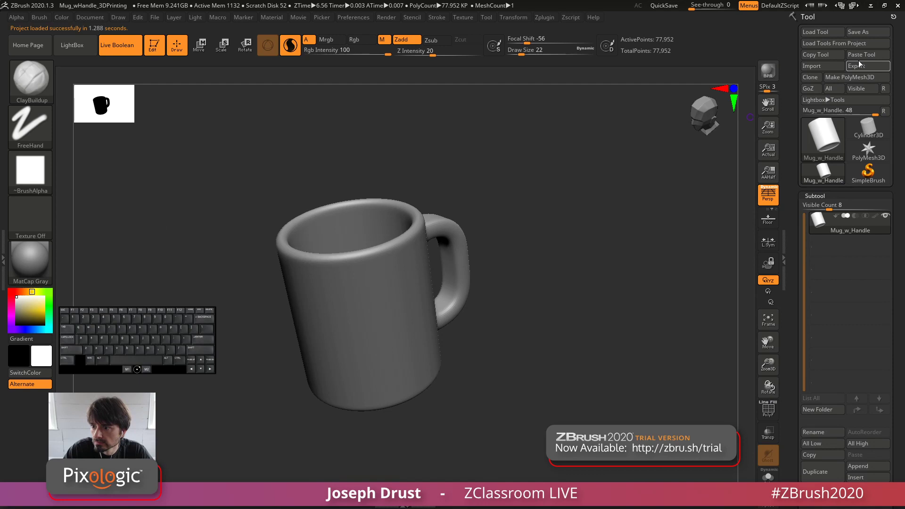
# Step: Paste the copied keychain tool into the project and append its ZBrush text to Mug_w_Handle, with perspective turned off
pyautogui.click(862, 55)
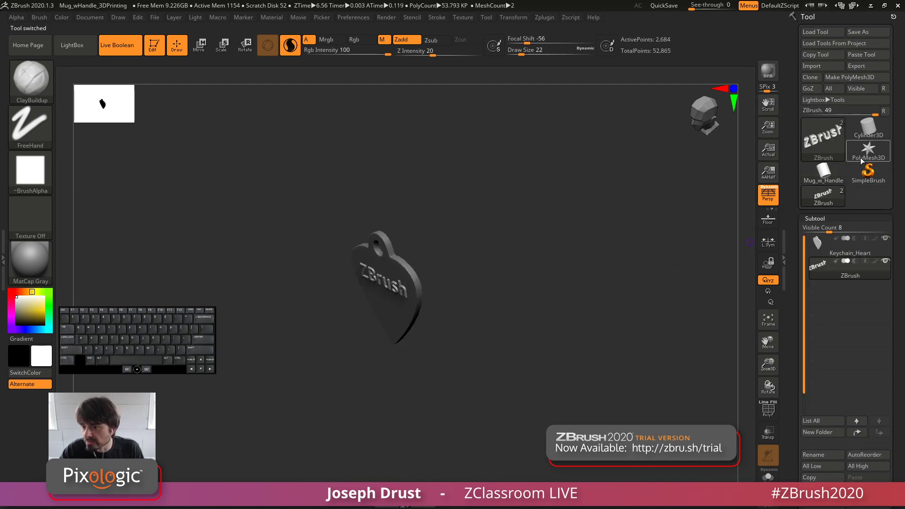
pyautogui.click(831, 173)
pyautogui.press('p')
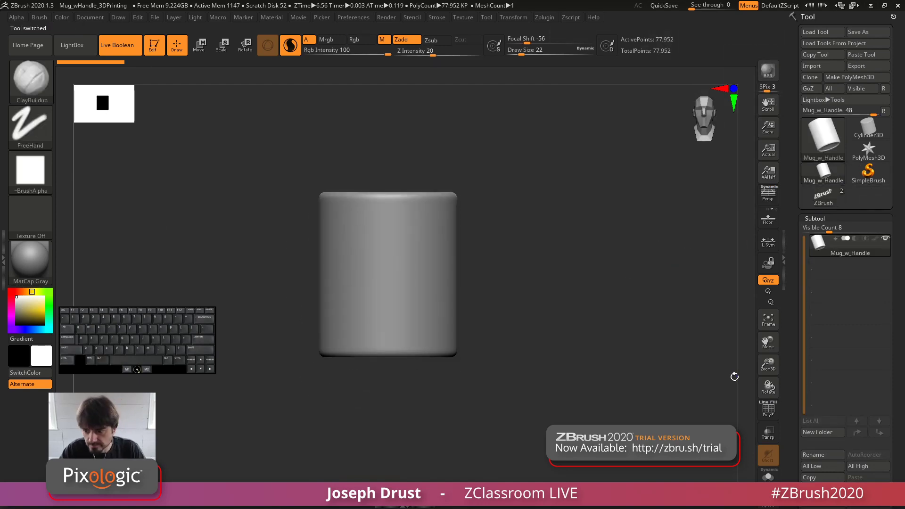
pyautogui.click(868, 489)
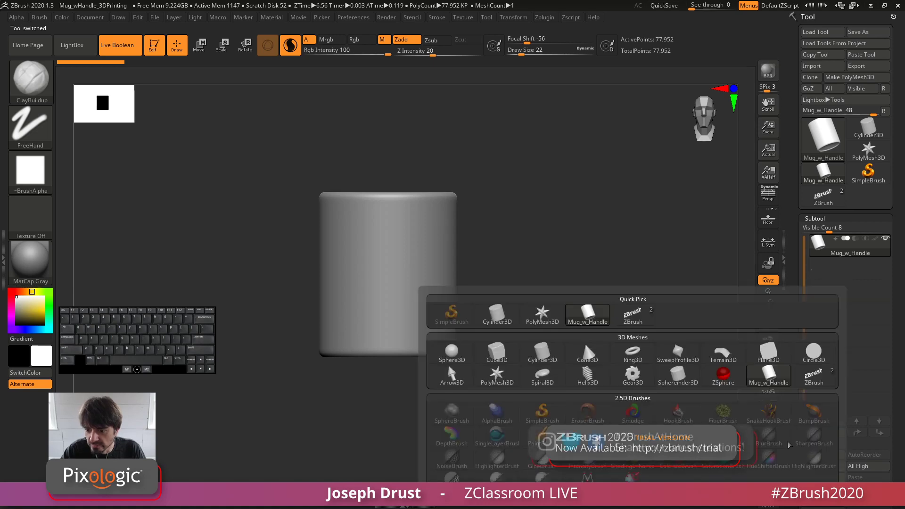
pyautogui.click(633, 313)
# Step: Select the appended ZBrush text and, from the top view, move it out of the mug on the side opposite the handle
pyautogui.keyDown('shift'); pyautogui.moveTo(616, 242); pyautogui.dragTo(595, 255); pyautogui.keyUp('shift')
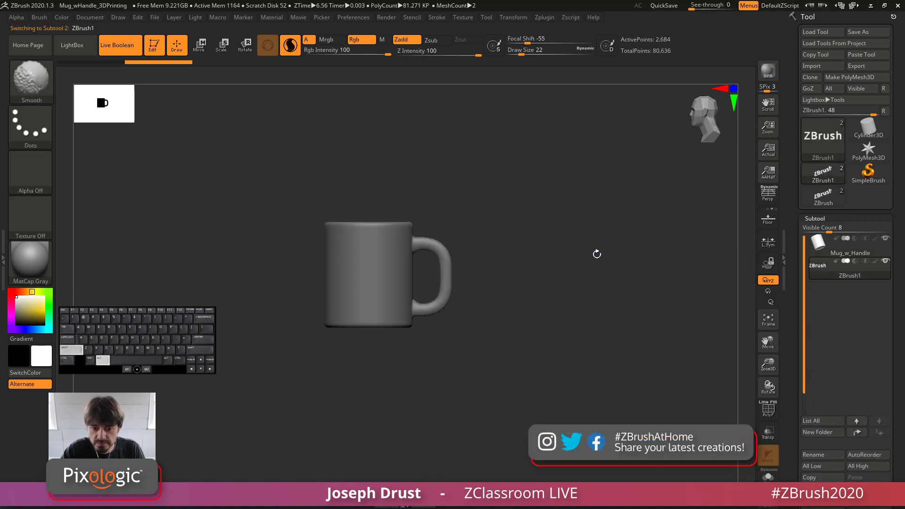
pyautogui.keyDown('shift'); pyautogui.moveTo(596, 332); pyautogui.dragTo(600, 349); pyautogui.keyUp('shift')
pyautogui.press('w')
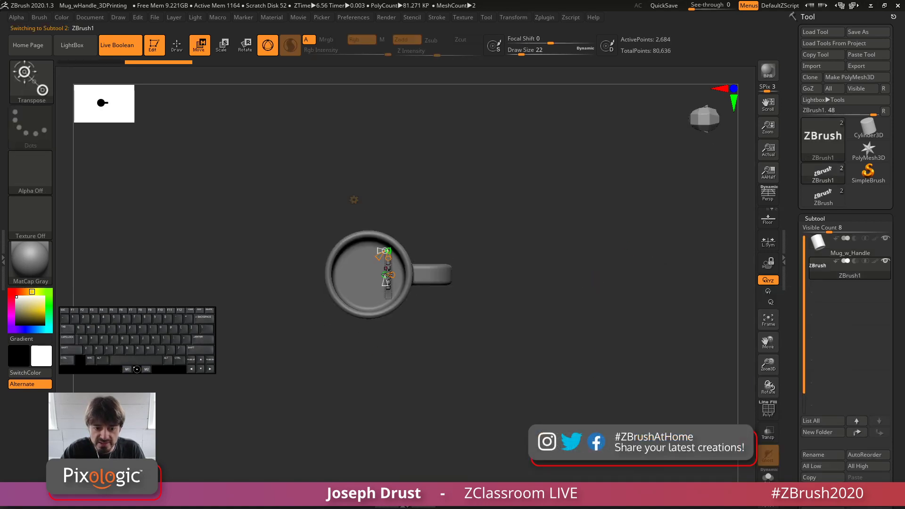
pyautogui.click(354, 200)
pyautogui.click(515, 211)
pyautogui.moveTo(333, 275); pyautogui.dragTo(246, 274)
pyautogui.hotkey('ctrl', 'z')
pyautogui.moveTo(341, 276); pyautogui.dragTo(272, 275)
# Step: Enlarge the ZBrush text until it is slightly wider than the mug and check it from above
pyautogui.keyDown('shift'); pyautogui.moveTo(481, 236); pyautogui.dragTo(558, 292); pyautogui.keyUp('shift')
pyautogui.press('f')
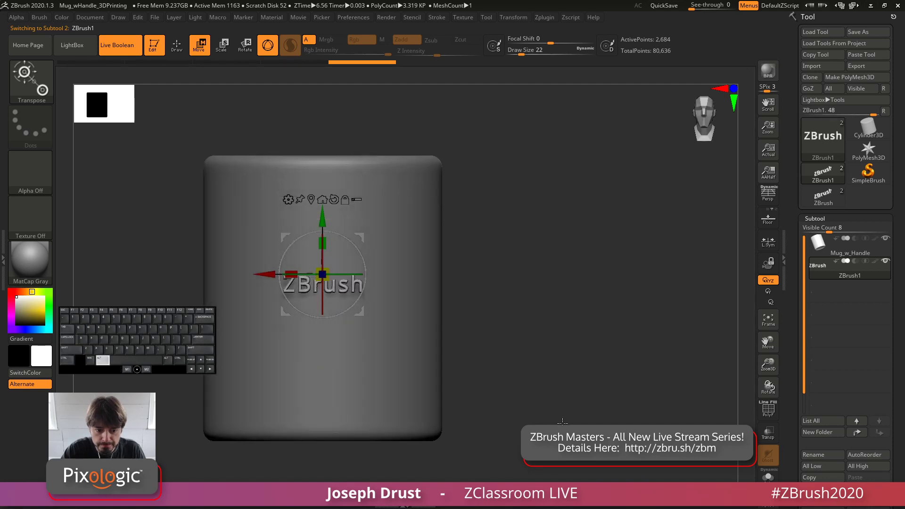
pyautogui.moveTo(378, 242); pyautogui.dragTo(411, 285)
pyautogui.moveTo(580, 270); pyautogui.dragTo(399, 311)
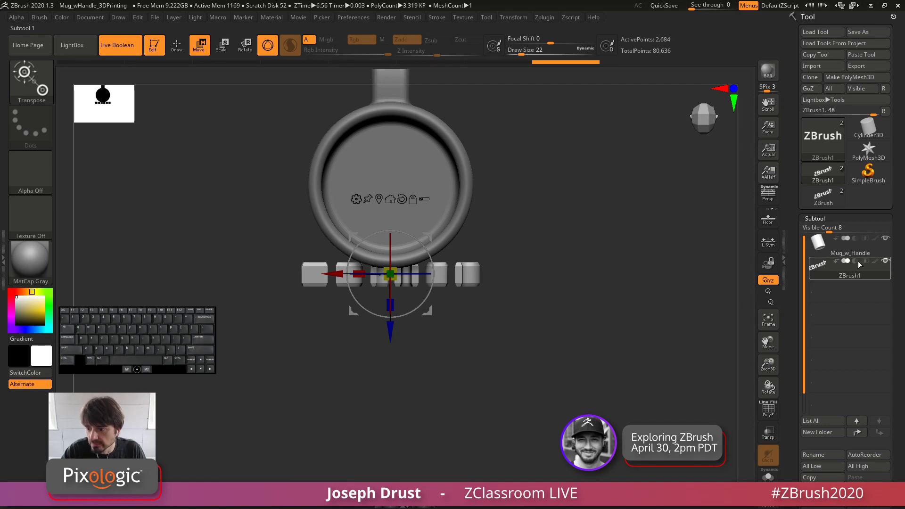
# Step: Apply the Bend Arc deformer to the ZBrush text and curve it around the mug's outer wall
pyautogui.click(356, 198)
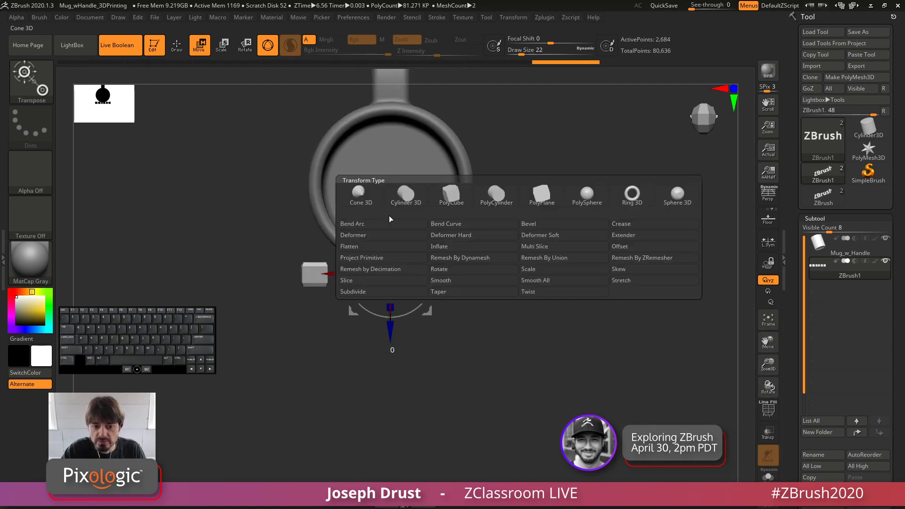
pyautogui.click(353, 224)
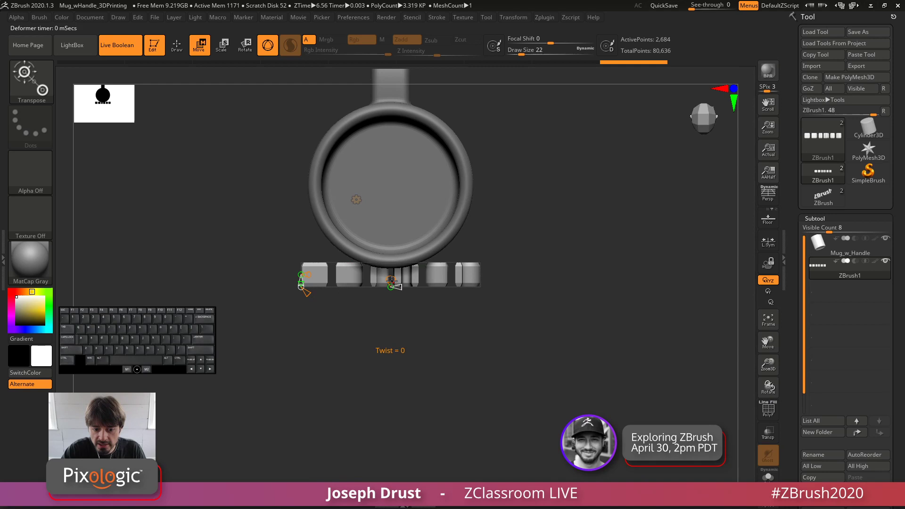
pyautogui.moveTo(391, 287); pyautogui.dragTo(391, 225)
pyautogui.moveTo(529, 264); pyautogui.dragTo(476, 187)
# Step: Set the ZBrush text subtool to Boolean subtraction and check the engraving on the front of the mug
pyautogui.click(855, 261)
pyautogui.moveTo(656, 255); pyautogui.dragTo(666, 307)
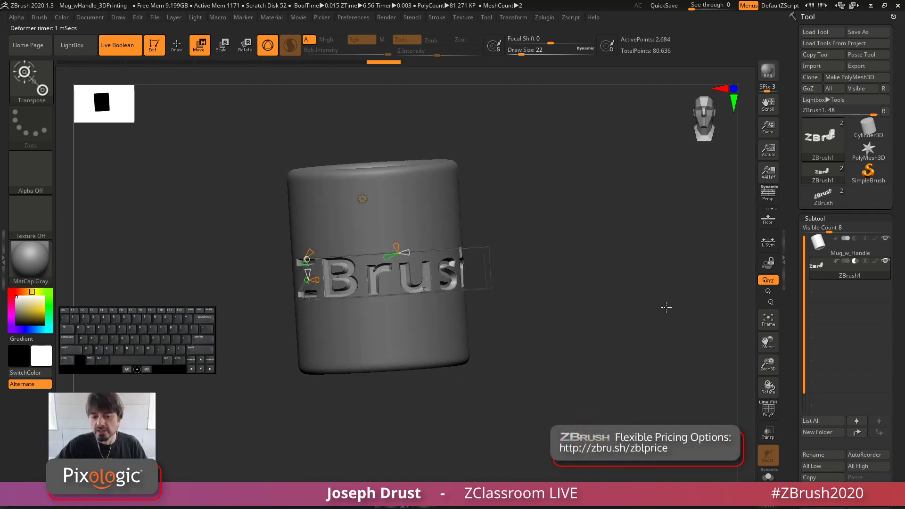
pyautogui.moveTo(616, 323)
pyautogui.mouseDown()
pyautogui.moveTo(580, 327)
pyautogui.moveTo(608, 322)
pyautogui.mouseUp()
pyautogui.click(183, 49)
pyautogui.moveTo(508, 196)
pyautogui.mouseDown()
pyautogui.moveTo(543, 182)
pyautogui.moveTo(510, 188)
pyautogui.moveTo(553, 211)
pyautogui.moveTo(590, 257)
pyautogui.moveTo(581, 201)
pyautogui.mouseUp()
pyautogui.click(31, 80)
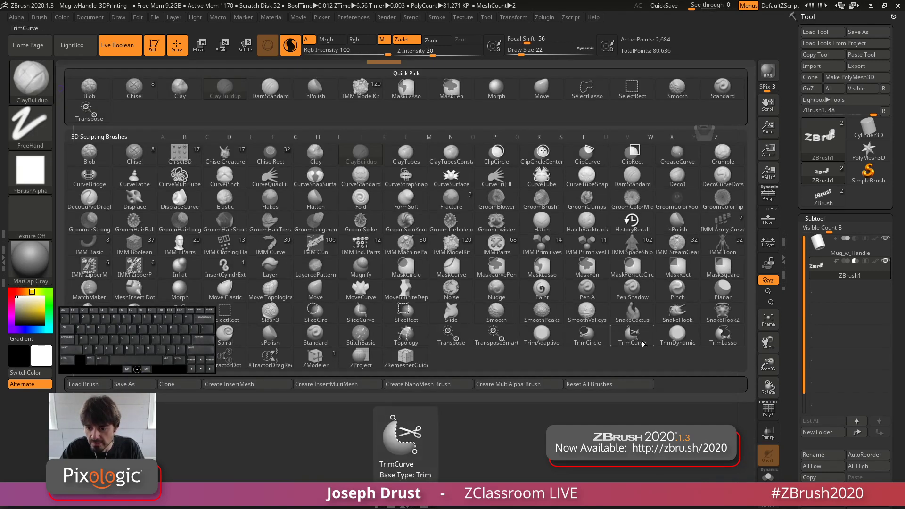
pyautogui.press('m')
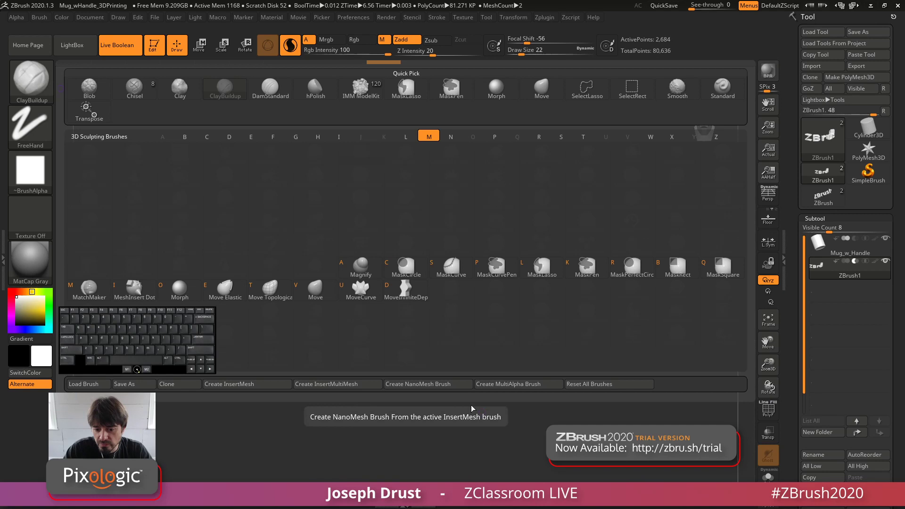
pyautogui.press('Escape')
# Step: Inspect the engraved mug and review the Modify Topology, DynaMesh and Extract settings of the text subtool
pyautogui.moveTo(539, 311)
pyautogui.mouseDown()
pyautogui.moveTo(527, 326)
pyautogui.moveTo(423, 260)
pyautogui.mouseUp()
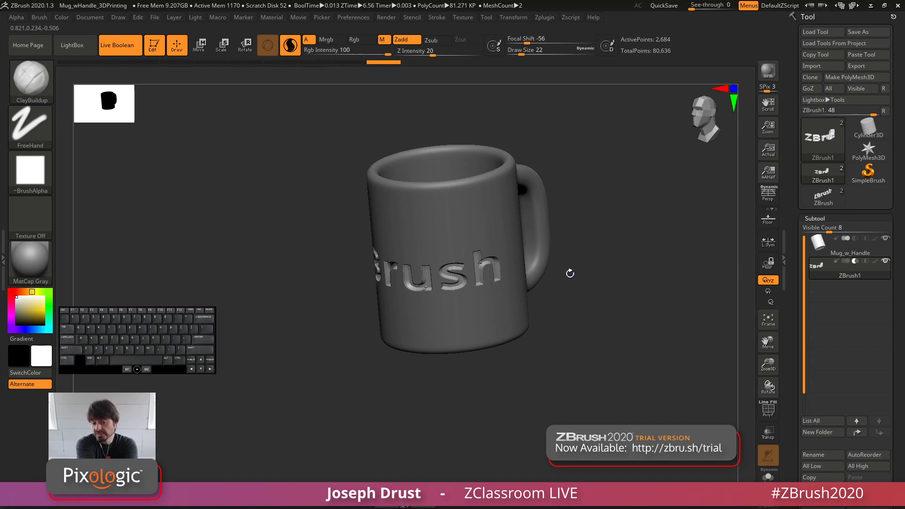
pyautogui.moveTo(596, 253); pyautogui.dragTo(619, 253)
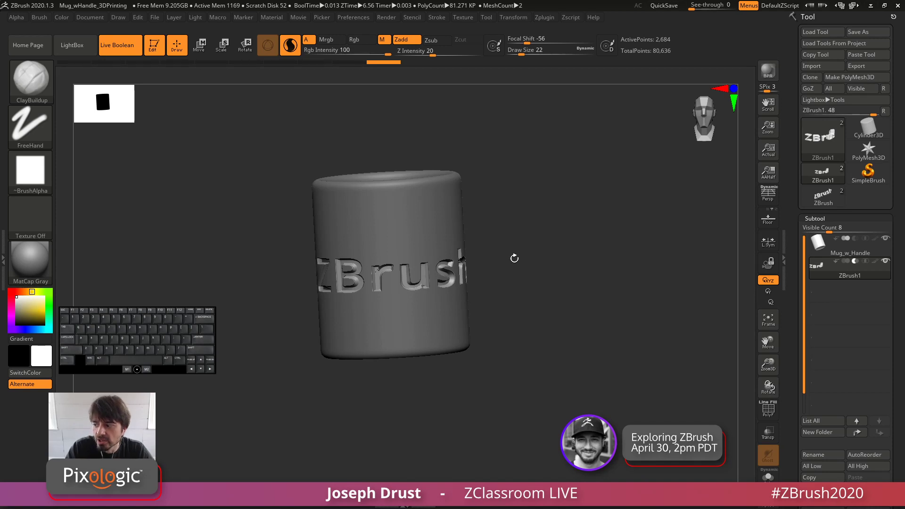
pyautogui.click(29, 134)
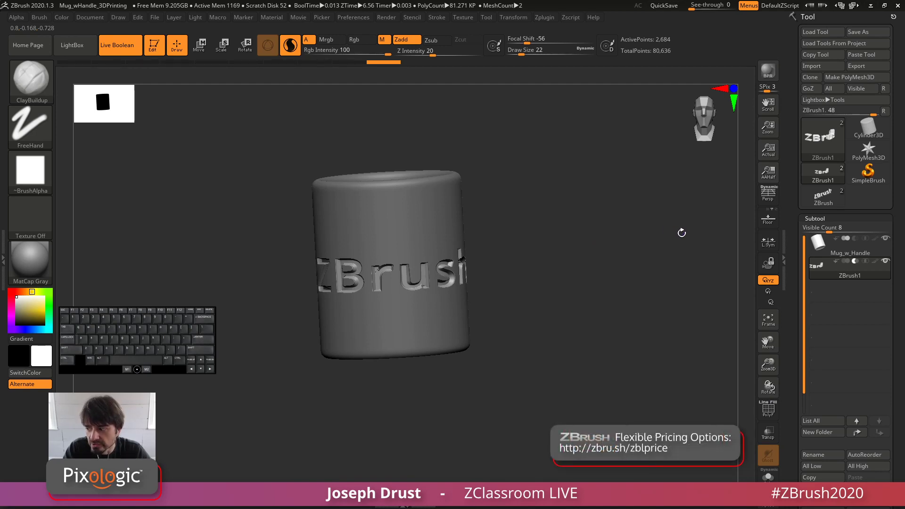
pyautogui.moveTo(796, 249); pyautogui.dragTo(797, 114)
pyautogui.click(826, 345)
pyautogui.moveTo(797, 332); pyautogui.dragTo(797, 123)
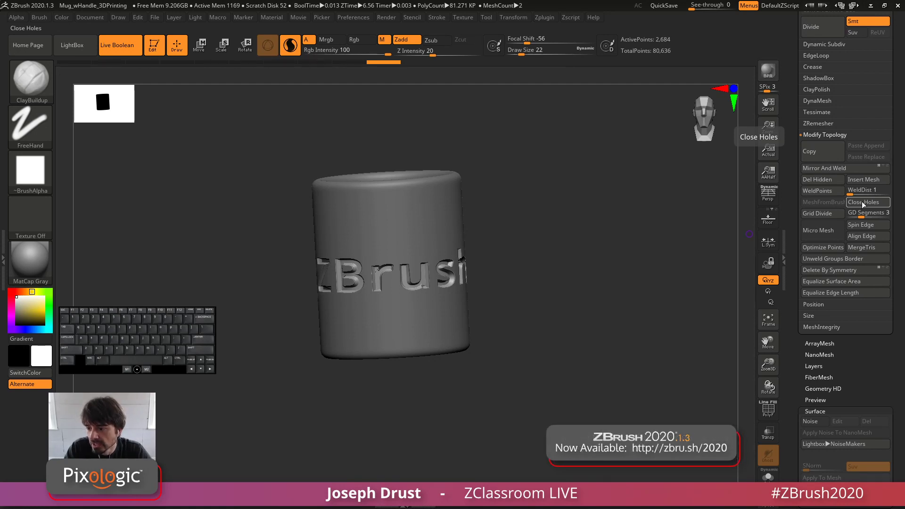
pyautogui.click(825, 100)
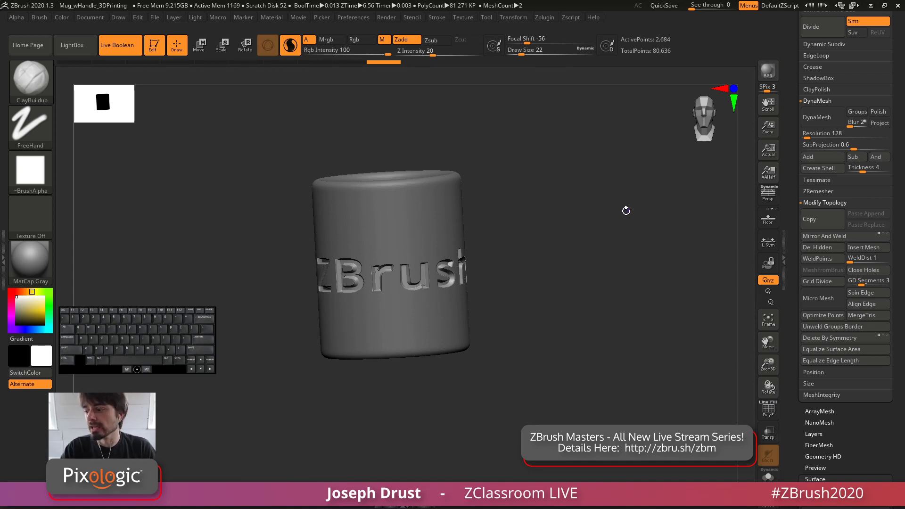
pyautogui.moveTo(796, 47); pyautogui.dragTo(796, 241)
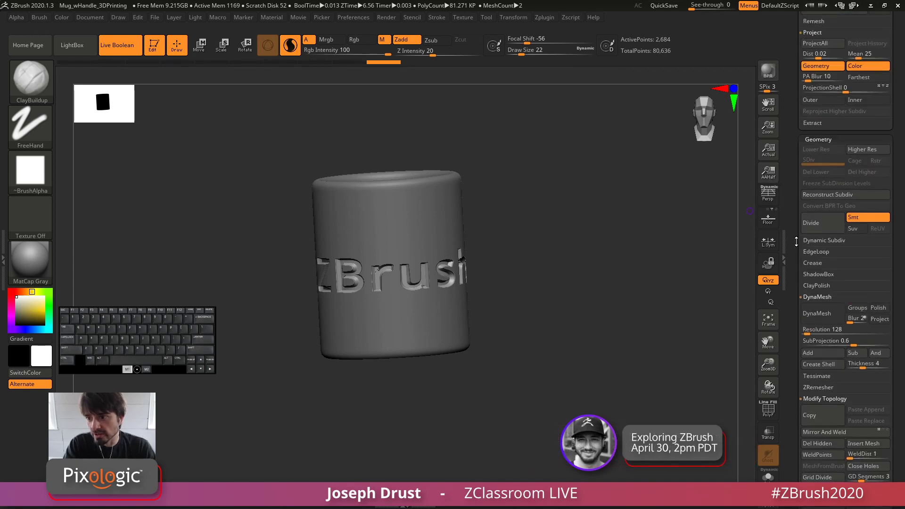
pyautogui.click(812, 122)
pyautogui.moveTo(793, 116); pyautogui.dragTo(794, 250)
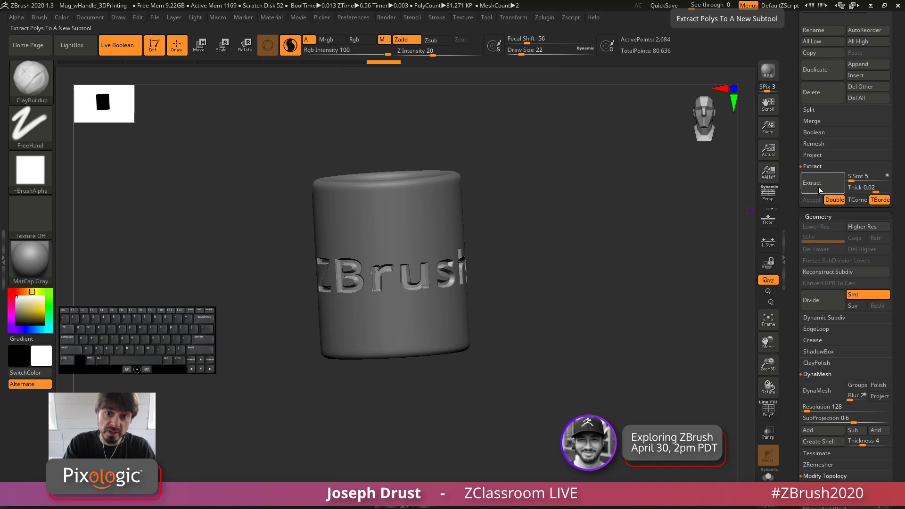
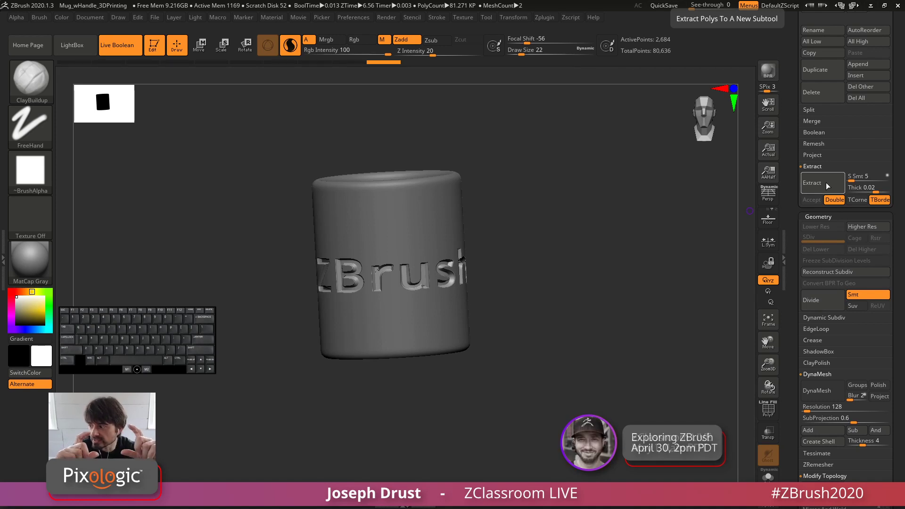
# Step: Undo the Bend Arc deformation of the ZBrush text, viewing the mug straight from the front
pyautogui.keyDown('shift'); pyautogui.moveTo(638, 217); pyautogui.dragTo(629, 212); pyautogui.keyUp('shift')
pyautogui.hotkey('ctrl', 'z')
pyautogui.hotkey('ctrl', 'z')
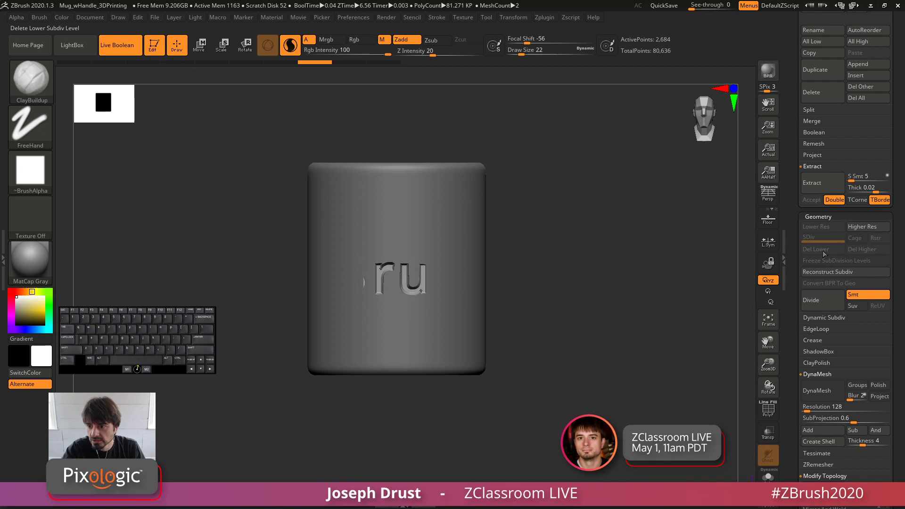
# Step: Hide the Mug_w_Handle subtool so that only the ZBrush text is shown
pyautogui.moveTo(791, 225); pyautogui.dragTo(793, 292)
pyautogui.click(885, 201)
pyautogui.keyDown('alt'); pyautogui.moveTo(633, 263); pyautogui.dragTo(651, 360); pyautogui.keyUp('alt')
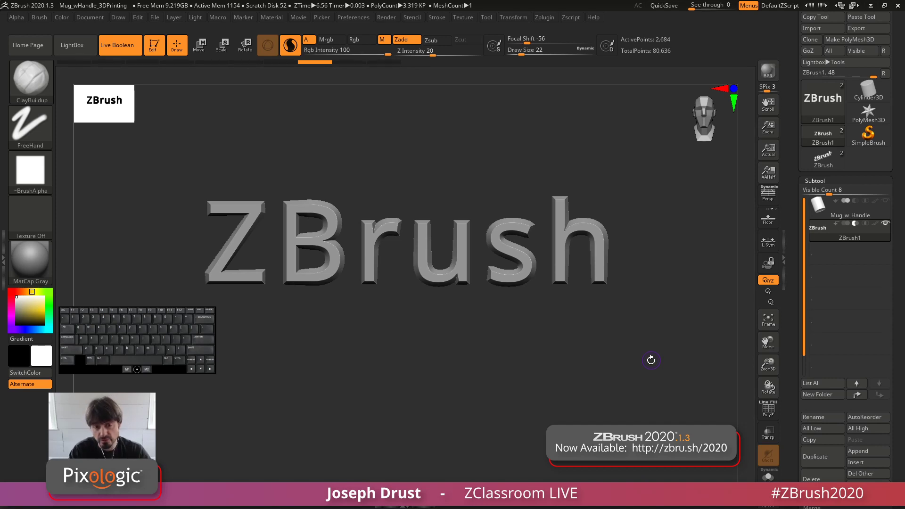
pyautogui.keyDown('shift'); pyautogui.moveTo(656, 228); pyautogui.dragTo(643, 243); pyautogui.keyUp('shift')
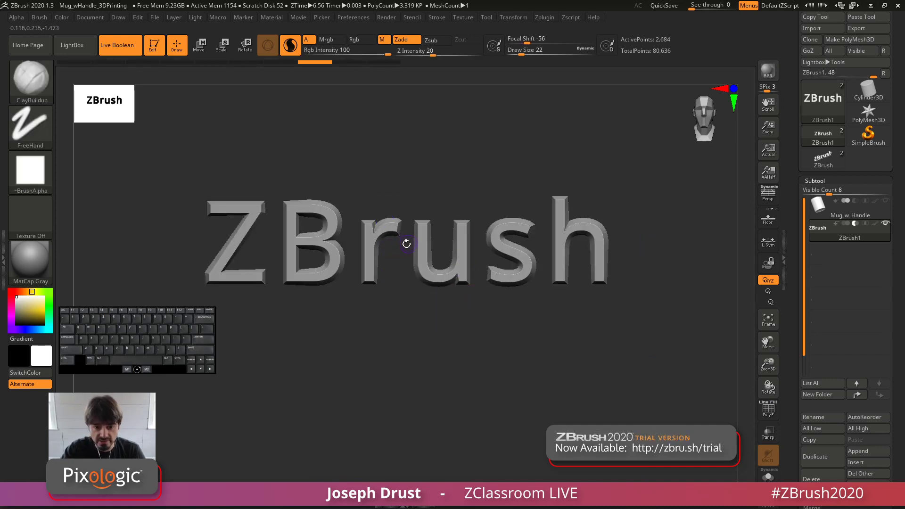
# Step: Center the gizmo on the ZBrush text and rotate the text 90 degrees so it lies flat
pyautogui.keyDown('shift'); pyautogui.moveTo(479, 344); pyautogui.dragTo(449, 334); pyautogui.keyUp('shift')
pyautogui.press('r')
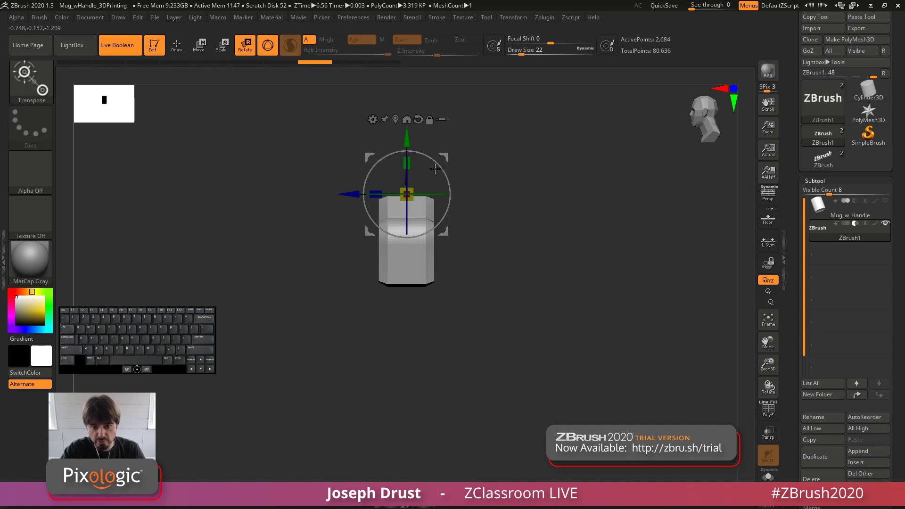
pyautogui.click(395, 119)
pyautogui.keyDown('shift'); pyautogui.moveTo(443, 217); pyautogui.dragTo(550, 353); pyautogui.keyUp('shift')
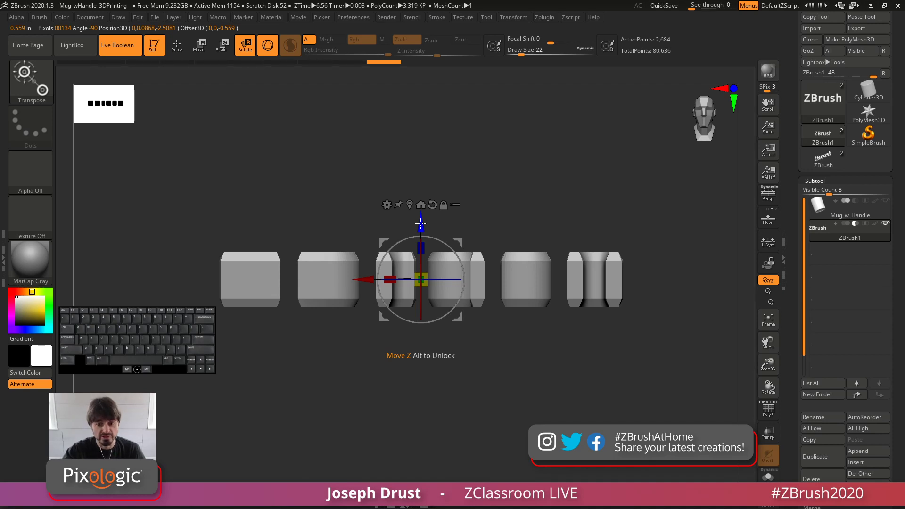
pyautogui.keyDown('shift'); pyautogui.moveTo(503, 167); pyautogui.dragTo(495, 222); pyautogui.keyUp('shift')
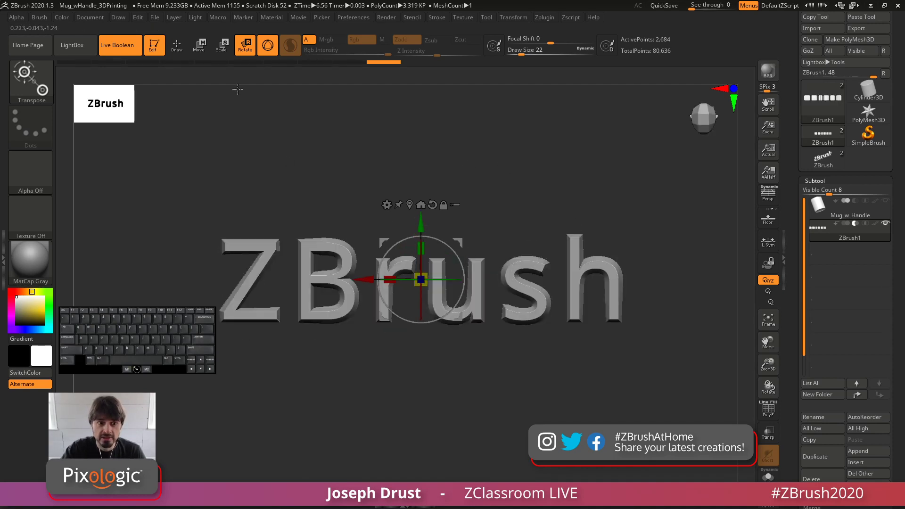
# Step: Return to Draw mode and DynaMesh the ZBrush text at resolution 512 with Blur 0
pyautogui.press('q')
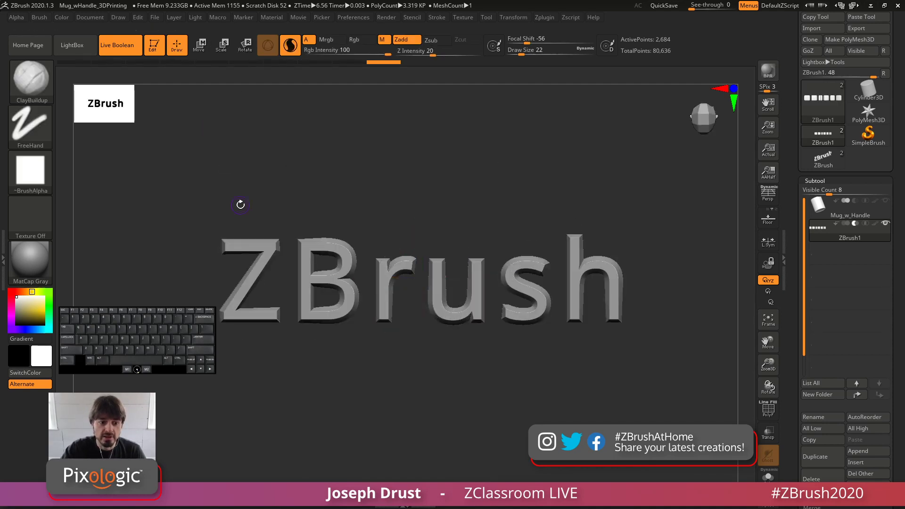
pyautogui.press('b')
pyautogui.press('s')
pyautogui.click(232, 247)
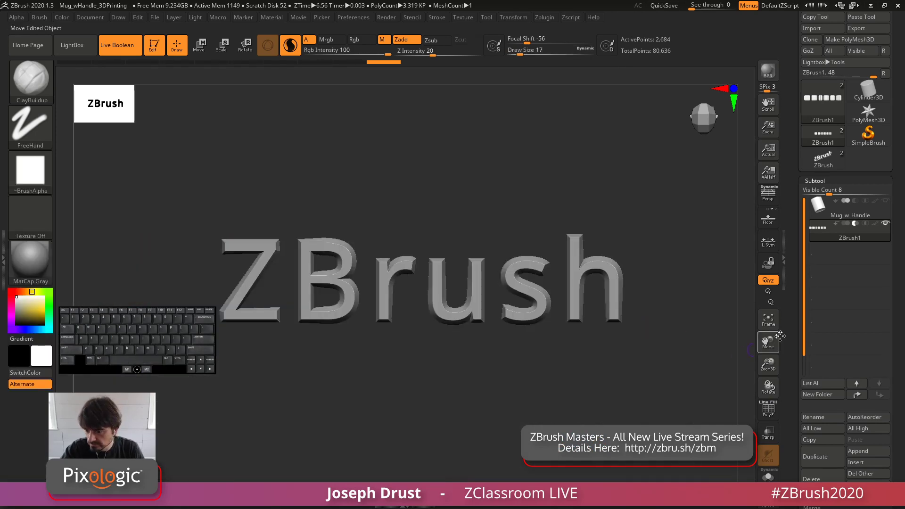
pyautogui.moveTo(789, 358); pyautogui.dragTo(789, 281)
pyautogui.scroll(-10, 790, 311)
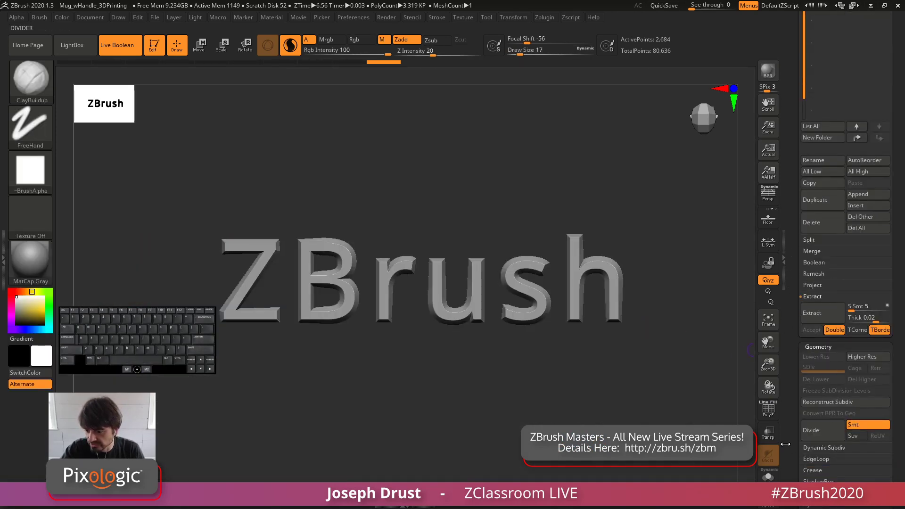
pyautogui.scroll(-1, 791, 347)
pyautogui.write('512')
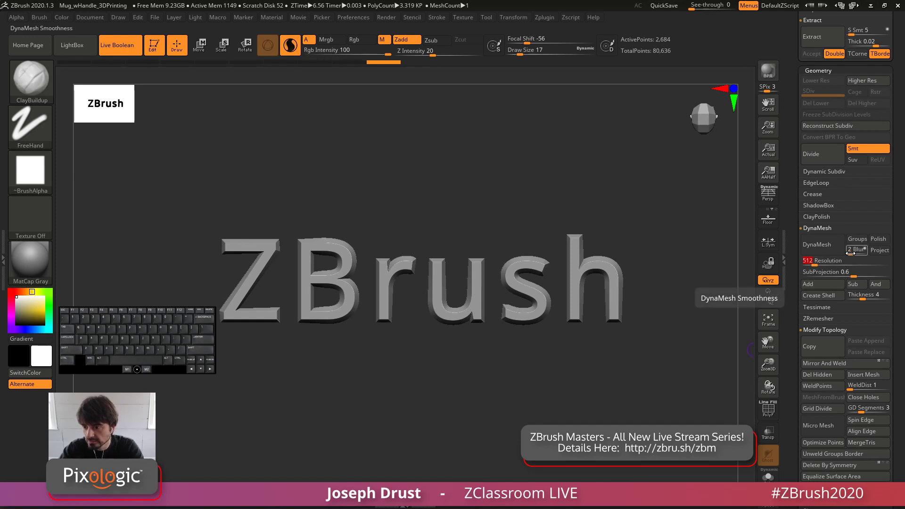
pyautogui.press('Return')
pyautogui.click(823, 244)
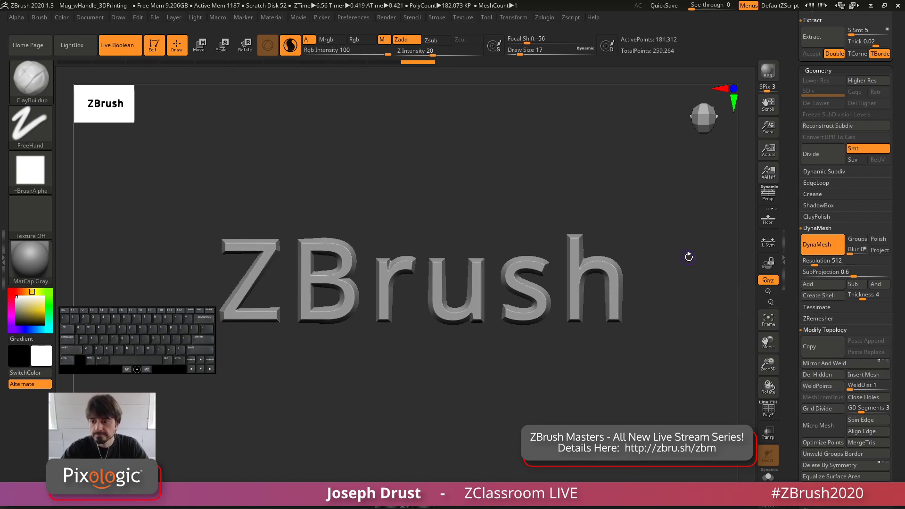
# Step: Try small ClayBuildup strokes on the letters with a draw size of 1
pyautogui.press('space')
pyautogui.click(172, 178)
pyautogui.moveTo(227, 246); pyautogui.dragTo(243, 246)
pyautogui.moveTo(227, 186)
pyautogui.keyDown('alt'); pyautogui.mouseDown()
pyautogui.moveTo(286, 196)
pyautogui.moveTo(323, 174)
pyautogui.mouseUp(); pyautogui.keyUp('alt')
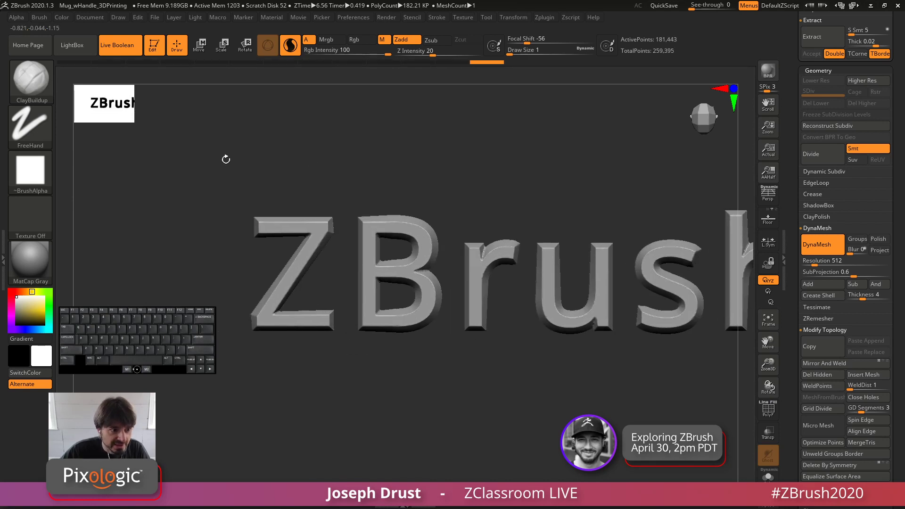
pyautogui.press('b')
pyautogui.keyDown('ctrl'); pyautogui.moveTo(266, 157); pyautogui.dragTo(287, 193); pyautogui.keyUp('ctrl')
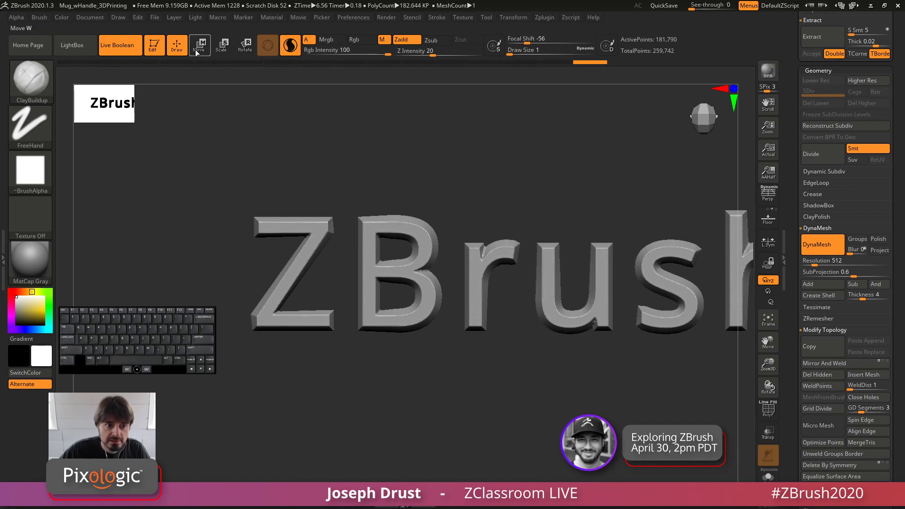
# Step: Turn off Live Boolean for a closer view of the letters
pyautogui.click(134, 46)
pyautogui.keyDown('alt'); pyautogui.moveTo(745, 198); pyautogui.dragTo(745, 264); pyautogui.keyUp('alt')
pyautogui.moveTo(788, 136); pyautogui.dragTo(789, 424)
# Step: Sculpt ClayBuildup strokes along the faces of the letters Z, B and r with a draw size of 11
pyautogui.click(280, 233)
pyautogui.press('space')
pyautogui.click(283, 228)
pyautogui.moveTo(283, 228)
pyautogui.mouseDown()
pyautogui.moveTo(266, 229)
pyautogui.moveTo(359, 224)
pyautogui.moveTo(264, 363)
pyautogui.moveTo(347, 230)
pyautogui.moveTo(279, 238)
pyautogui.moveTo(264, 228)
pyautogui.moveTo(354, 225)
pyautogui.moveTo(263, 376)
pyautogui.moveTo(363, 372)
pyautogui.moveTo(268, 361)
pyautogui.mouseUp()
pyautogui.moveTo(417, 217)
pyautogui.mouseDown()
pyautogui.moveTo(425, 377)
pyautogui.moveTo(425, 224)
pyautogui.moveTo(471, 225)
pyautogui.moveTo(522, 259)
pyautogui.moveTo(460, 295)
pyautogui.moveTo(485, 298)
pyautogui.moveTo(527, 333)
pyautogui.moveTo(493, 369)
pyautogui.moveTo(432, 377)
pyautogui.moveTo(514, 347)
pyautogui.moveTo(502, 302)
pyautogui.mouseUp()
pyautogui.moveTo(590, 267)
pyautogui.mouseDown()
pyautogui.moveTo(587, 375)
pyautogui.moveTo(596, 307)
pyautogui.moveTo(628, 269)
pyautogui.moveTo(594, 283)
pyautogui.moveTo(590, 368)
pyautogui.mouseUp()
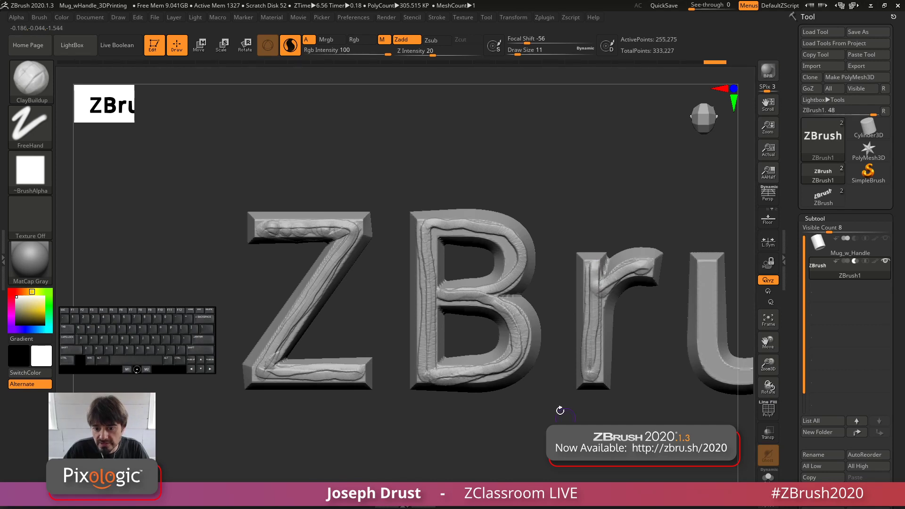
# Step: Undo the ClayBuildup strokes on the faces of the letters Z, B and r
pyautogui.moveTo(584, 465)
pyautogui.mouseDown()
pyautogui.moveTo(594, 453)
pyautogui.moveTo(550, 452)
pyautogui.mouseUp()
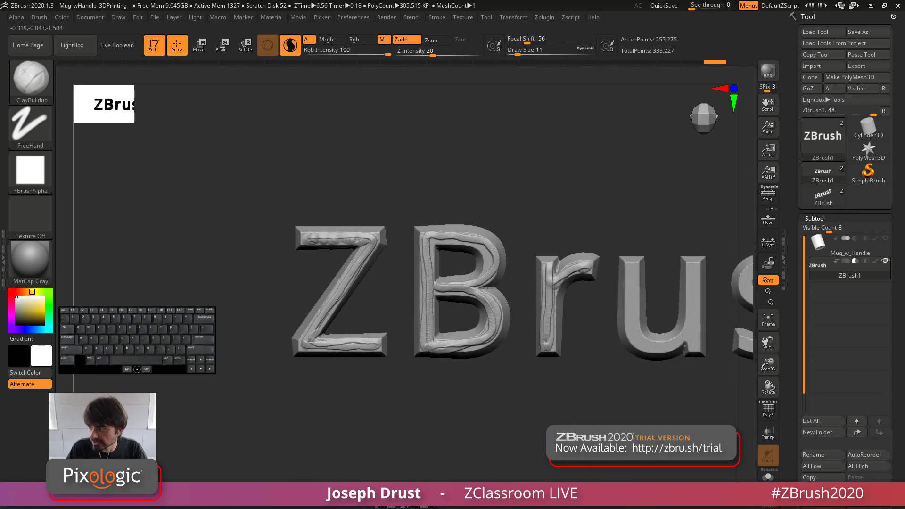
pyautogui.hotkey('ctrl', 'z')
pyautogui.hotkey('ctrl', 'z')
pyautogui.hotkey('ctrl', 'z')
pyautogui.hotkey('ctrl', 'z')
pyautogui.hotkey('ctrl', 'z')
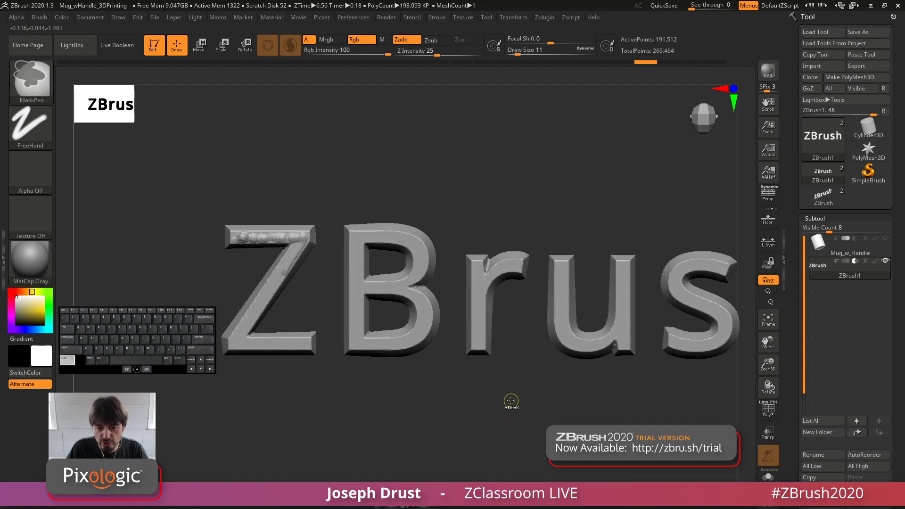
pyautogui.hotkey('ctrl', 'z')
pyautogui.hotkey('ctrl', 'z')
pyautogui.hotkey('ctrl', 'z')
pyautogui.hotkey('ctrl', 'z')
pyautogui.hotkey('ctrl', 'z')
pyautogui.moveTo(523, 413)
pyautogui.mouseDown()
pyautogui.moveTo(537, 396)
pyautogui.moveTo(525, 410)
pyautogui.mouseUp()
# Step: Rotate the ZBrush text back upright, redoing the rotation until it stands straight
pyautogui.press('r')
pyautogui.keyDown('shift'); pyautogui.moveTo(537, 247); pyautogui.dragTo(470, 418); pyautogui.keyUp('shift')
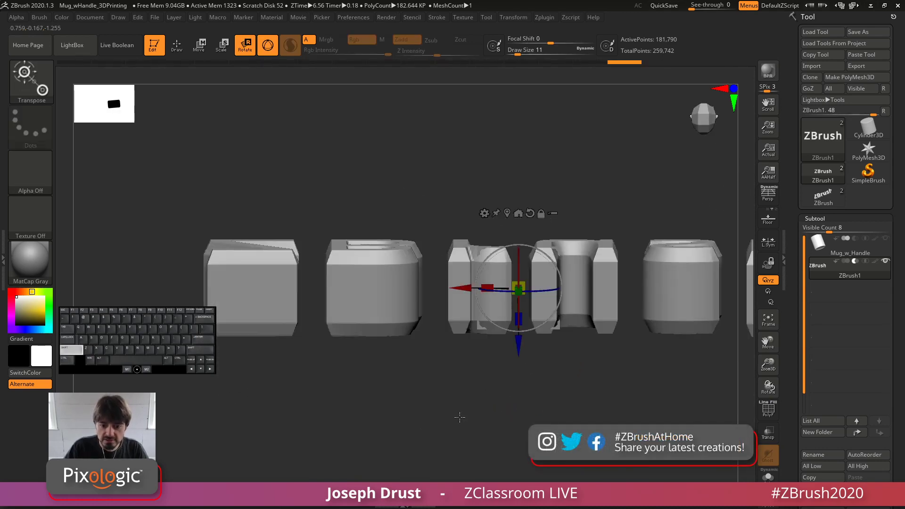
pyautogui.hotkey('ctrl', 'z')
pyautogui.keyDown('shift'); pyautogui.moveTo(519, 272); pyautogui.dragTo(519, 335); pyautogui.keyUp('shift')
pyautogui.hotkey('ctrl', 'z')
pyautogui.keyDown('shift'); pyautogui.moveTo(519, 267); pyautogui.dragTo(518, 275); pyautogui.keyUp('shift')
# Step: Sculpt ClayBuildup strokes over the upper surfaces of the letters Z, B and r and check them from the front
pyautogui.click(177, 45)
pyautogui.keyDown('alt'); pyautogui.moveTo(243, 275); pyautogui.dragTo(251, 247, button='right'); pyautogui.keyUp('alt')
pyautogui.moveTo(239, 238)
pyautogui.mouseDown()
pyautogui.moveTo(288, 238)
pyautogui.moveTo(221, 253)
pyautogui.moveTo(294, 269)
pyautogui.moveTo(285, 273)
pyautogui.moveTo(301, 285)
pyautogui.mouseUp()
pyautogui.moveTo(344, 238)
pyautogui.mouseDown()
pyautogui.moveTo(398, 247)
pyautogui.moveTo(415, 263)
pyautogui.moveTo(349, 275)
pyautogui.moveTo(413, 283)
pyautogui.mouseUp()
pyautogui.moveTo(478, 240)
pyautogui.mouseDown()
pyautogui.moveTo(471, 262)
pyautogui.moveTo(486, 283)
pyautogui.moveTo(505, 259)
pyautogui.moveTo(500, 287)
pyautogui.mouseUp()
pyautogui.moveTo(528, 196)
pyautogui.mouseDown()
pyautogui.moveTo(525, 121)
pyautogui.moveTo(399, 254)
pyautogui.mouseUp()
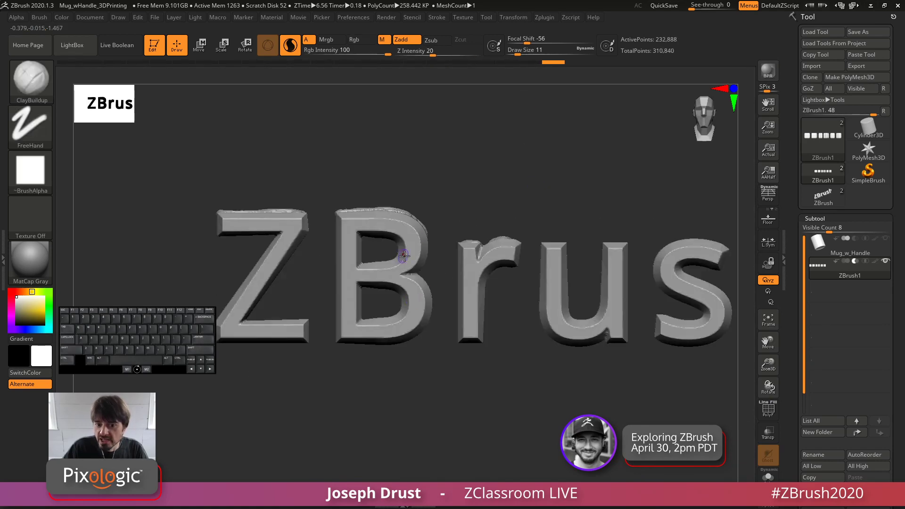
pyautogui.moveTo(511, 178); pyautogui.dragTo(266, 243)
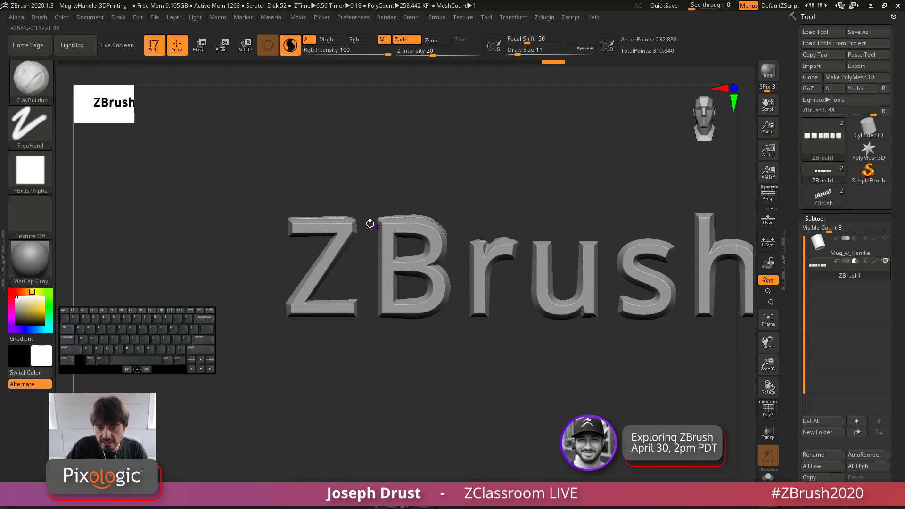
pyautogui.moveTo(587, 181); pyautogui.dragTo(577, 182)
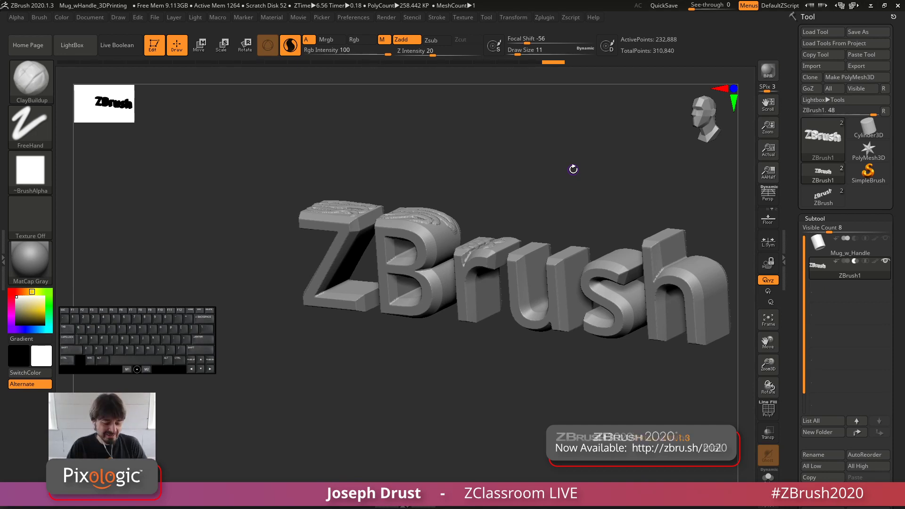
# Step: Show the 3D Printing project templates, including the mug with handle, and turn the ZBrush text to face the front
pyautogui.press(',')
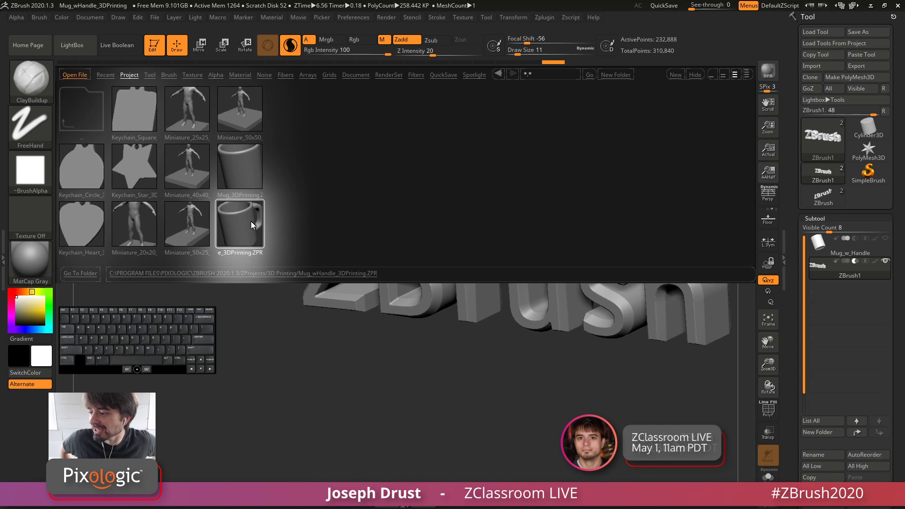
pyautogui.doubleClick(251, 222)
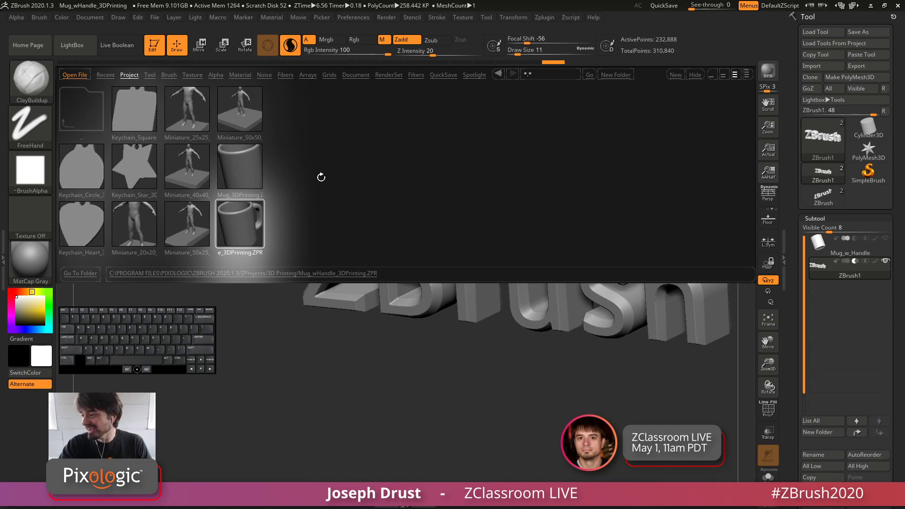
pyautogui.moveTo(624, 133); pyautogui.dragTo(536, 116)
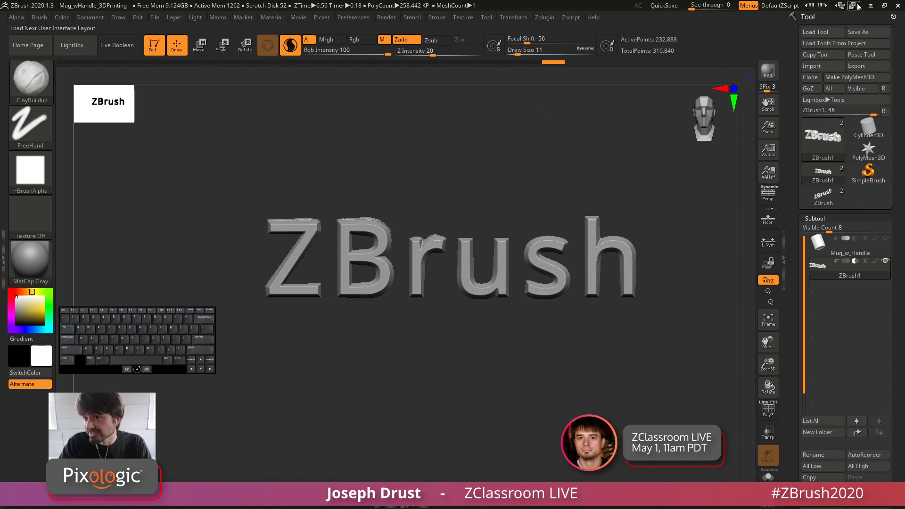
# Step: Switch to the web browser and bring up the ZBrushLive calendar page
pyautogui.hotkey('alt', 'Tab')
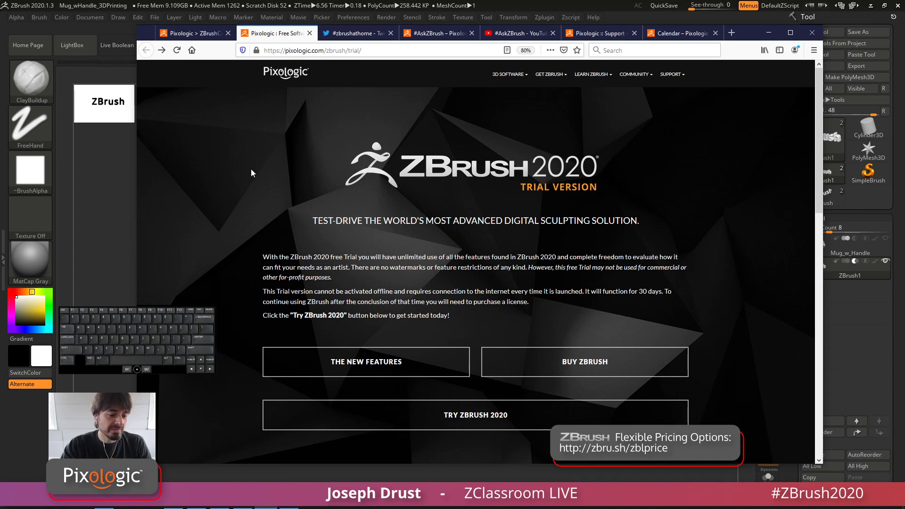
pyautogui.moveTo(203, 369); pyautogui.dragTo(904, 282)
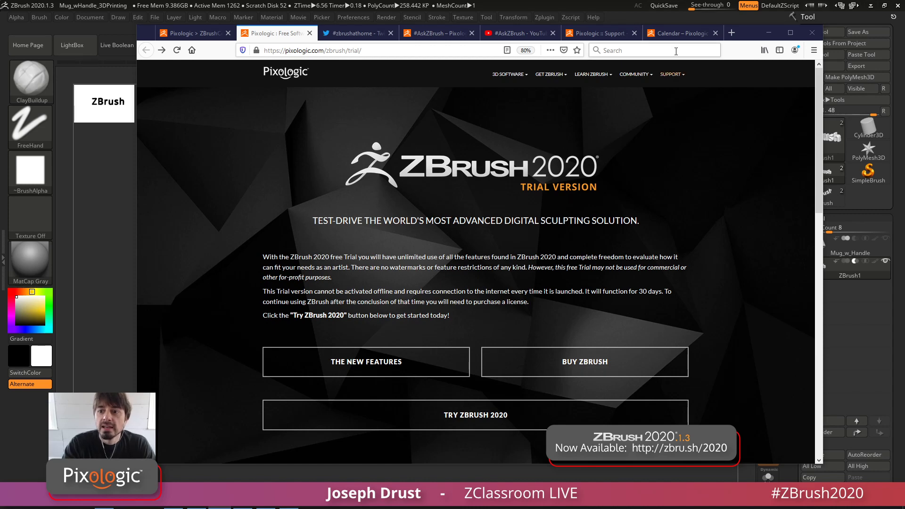
pyautogui.click(679, 33)
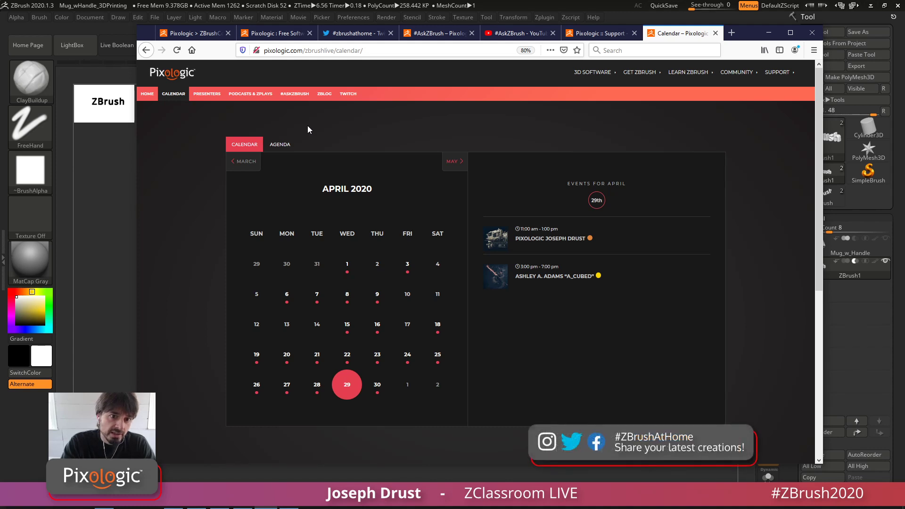
# Step: Look through the April 2020 calendar events for the 28th, 29th, 7th and 30th
pyautogui.click(317, 384)
pyautogui.moveTo(375, 384); pyautogui.dragTo(343, 380)
pyautogui.click(343, 380)
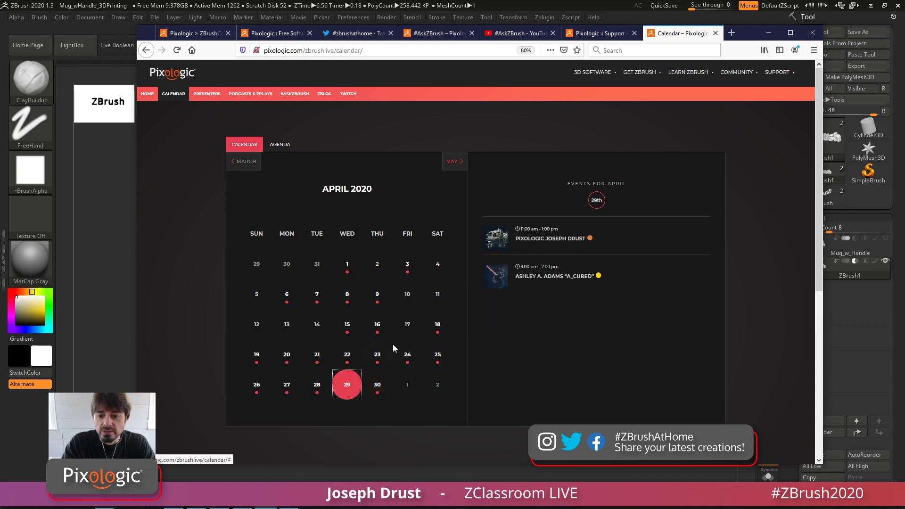
pyautogui.click(316, 381)
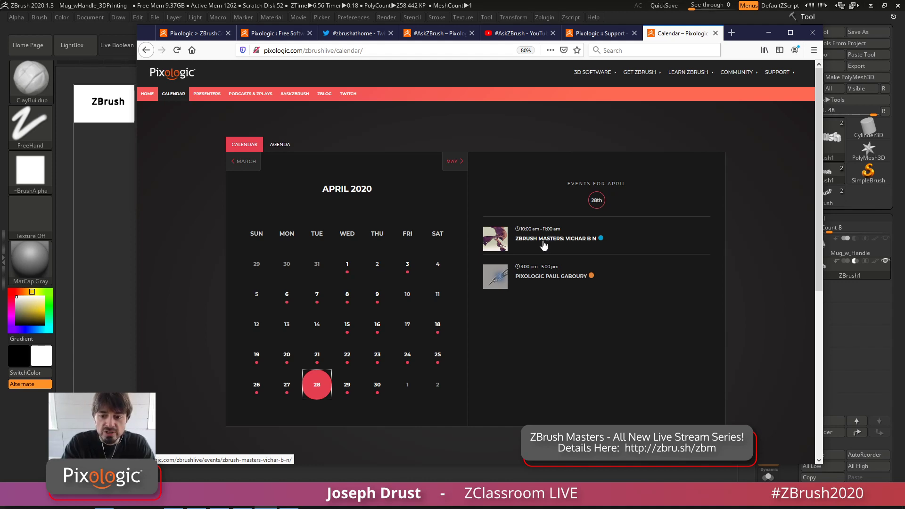
pyautogui.click(326, 310)
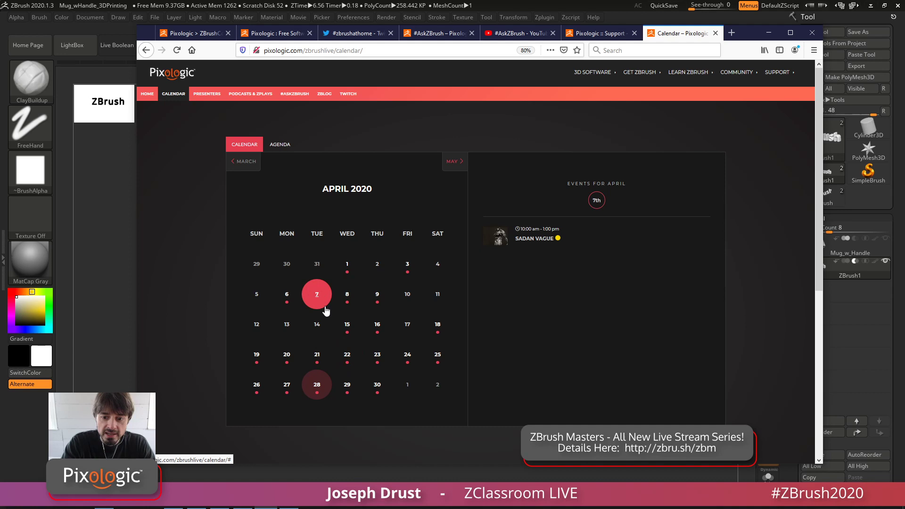
pyautogui.click(383, 388)
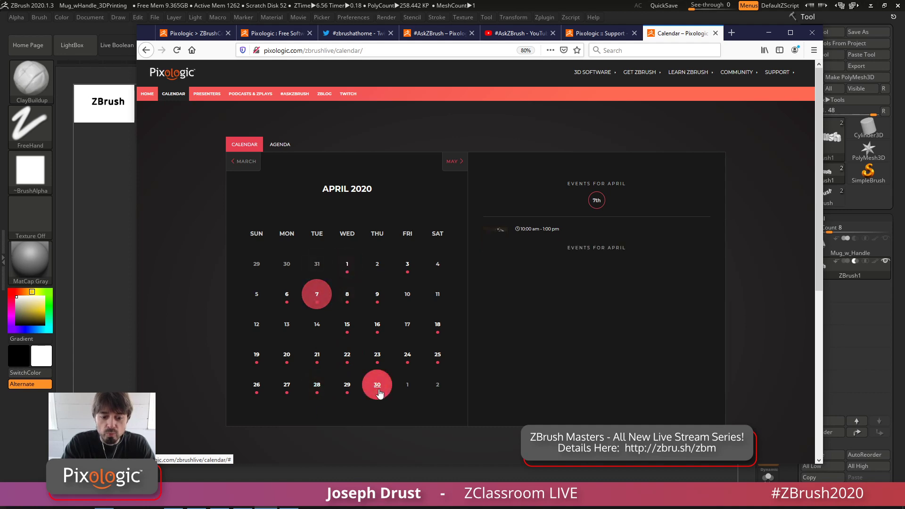
# Step: Advance the calendar to May 2020 and view the events for each day from the 2nd through the 7th
pyautogui.click(453, 163)
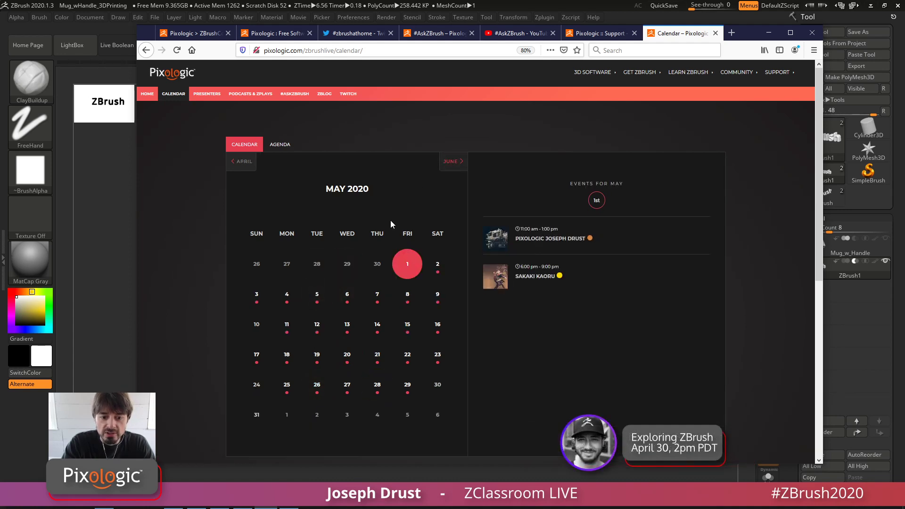
pyautogui.click(437, 264)
pyautogui.click(256, 294)
pyautogui.click(294, 295)
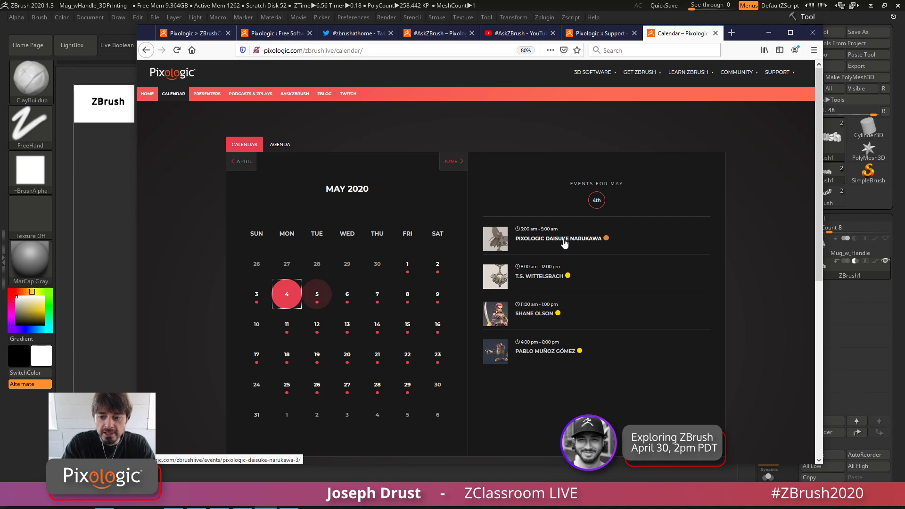
pyautogui.click(324, 292)
pyautogui.click(347, 294)
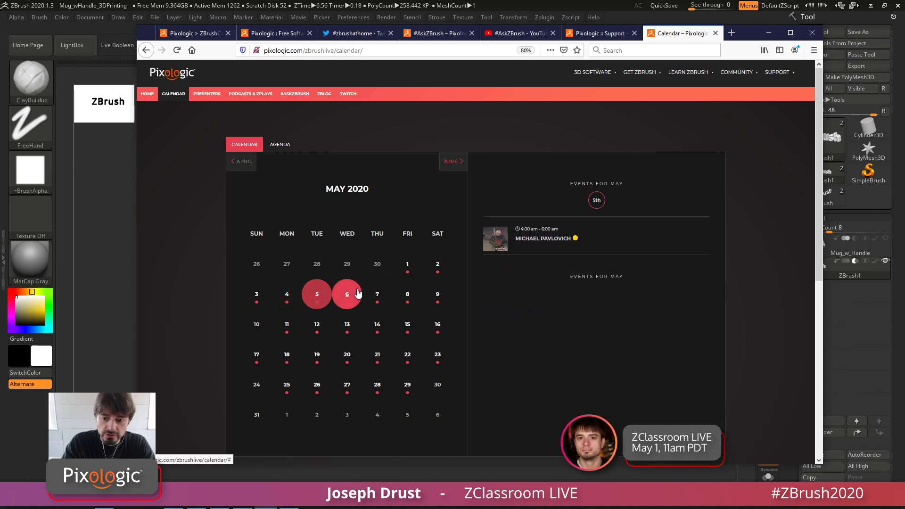
pyautogui.click(384, 294)
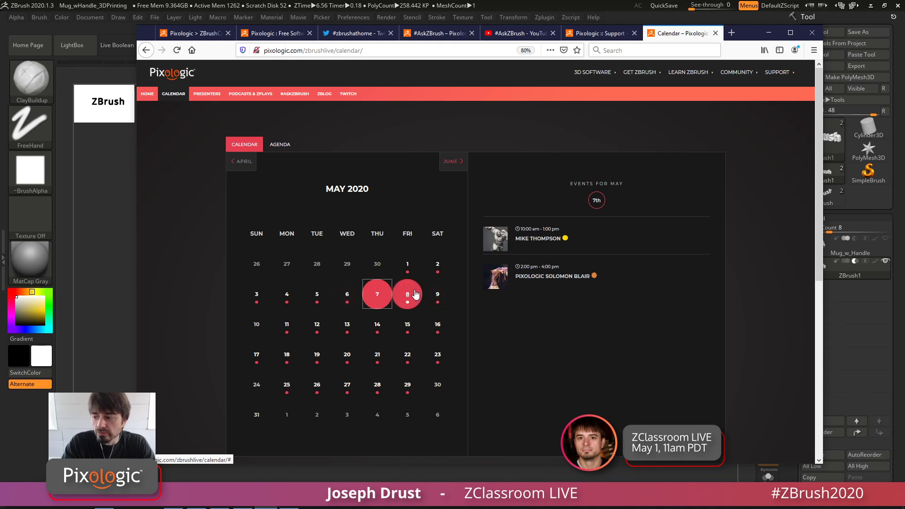